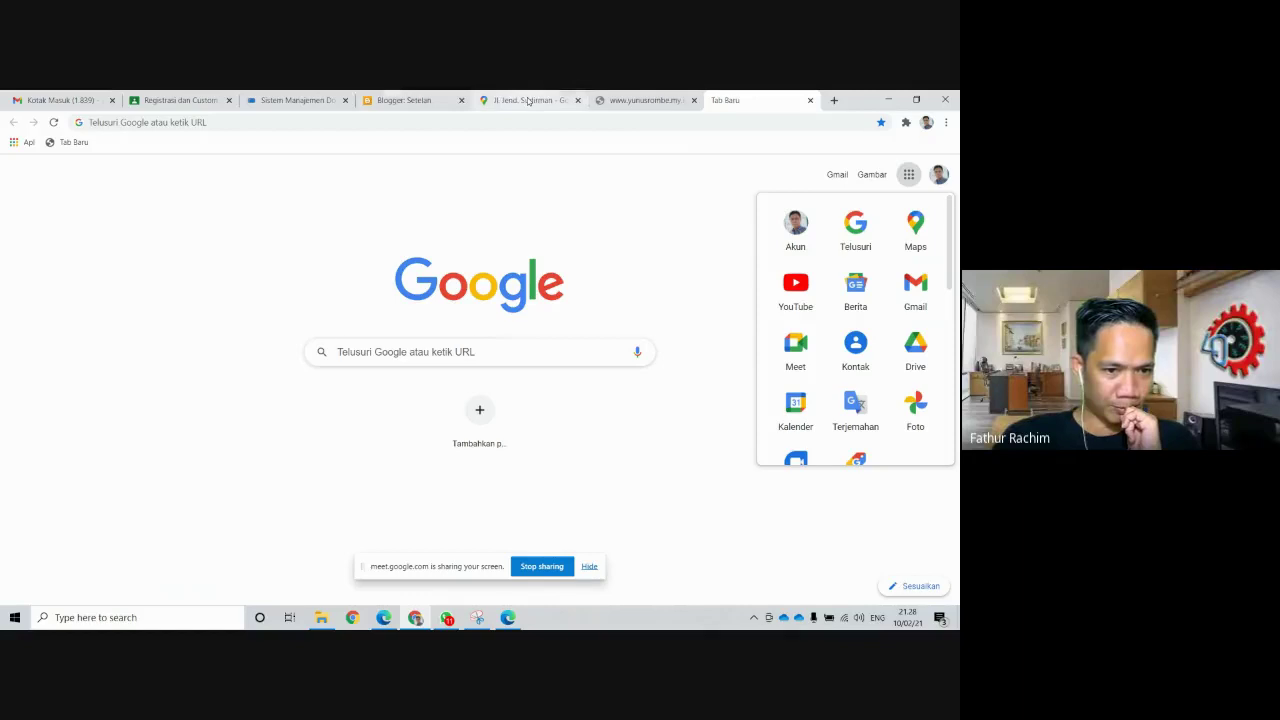
pyautogui.click(528, 100)
pyautogui.click(577, 100)
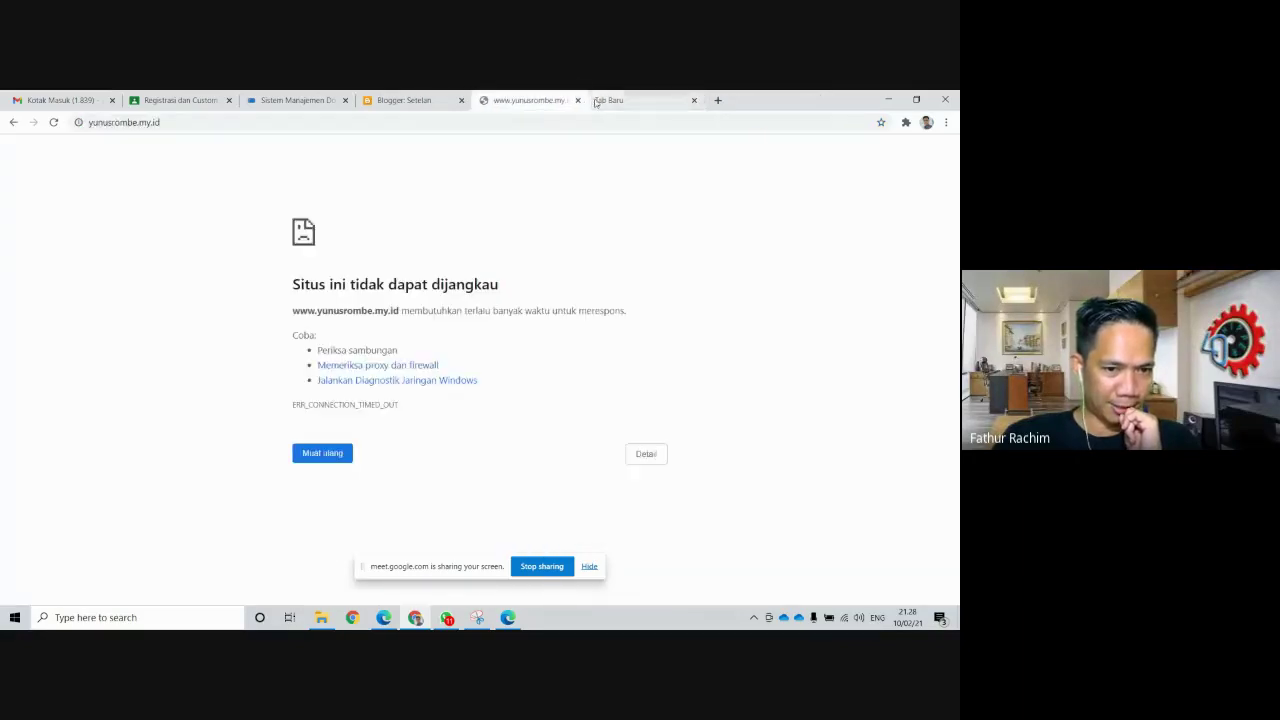
pyautogui.click(577, 100)
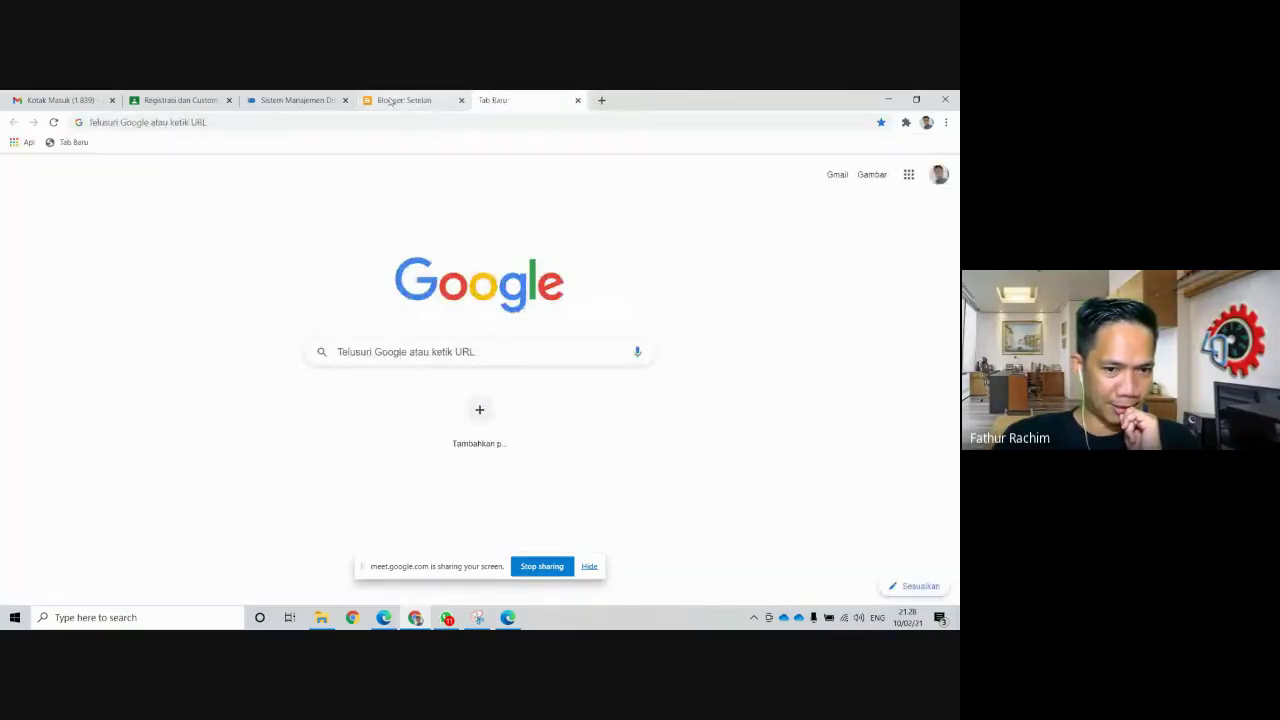
pyautogui.click(289, 104)
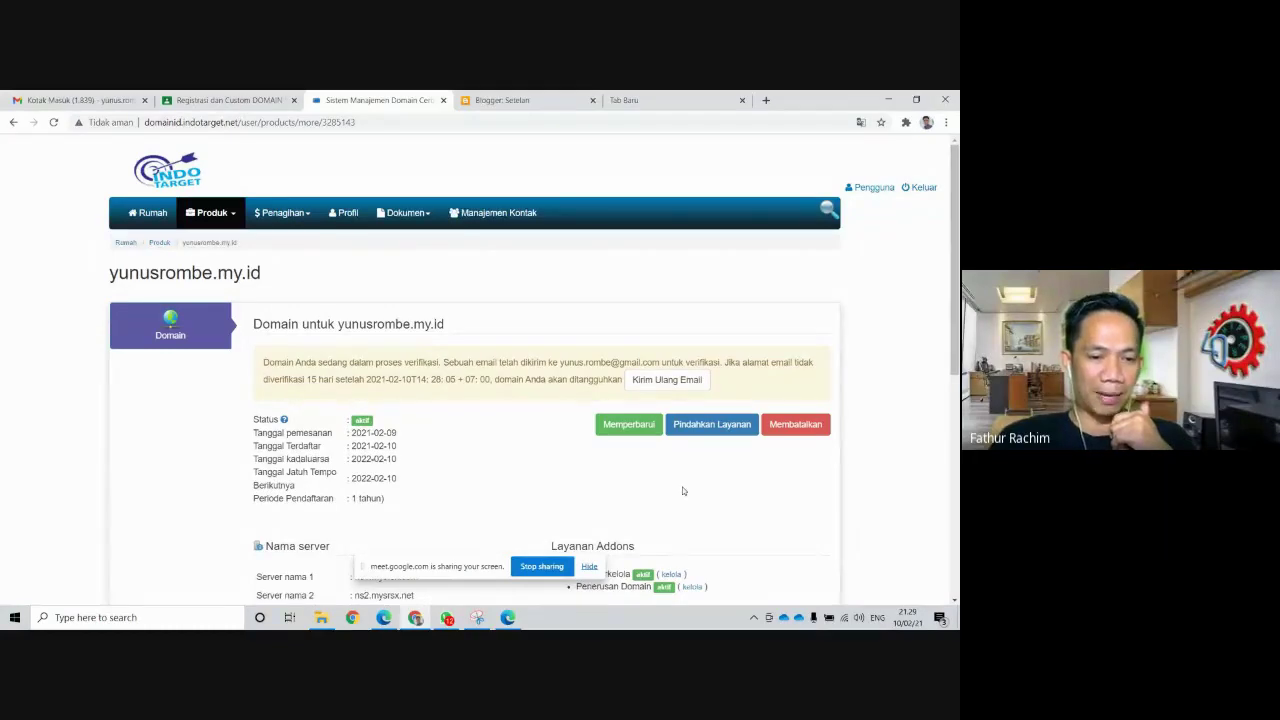
# Open Gmail in a new tab from the Google apps grid
pyautogui.click(946, 122)
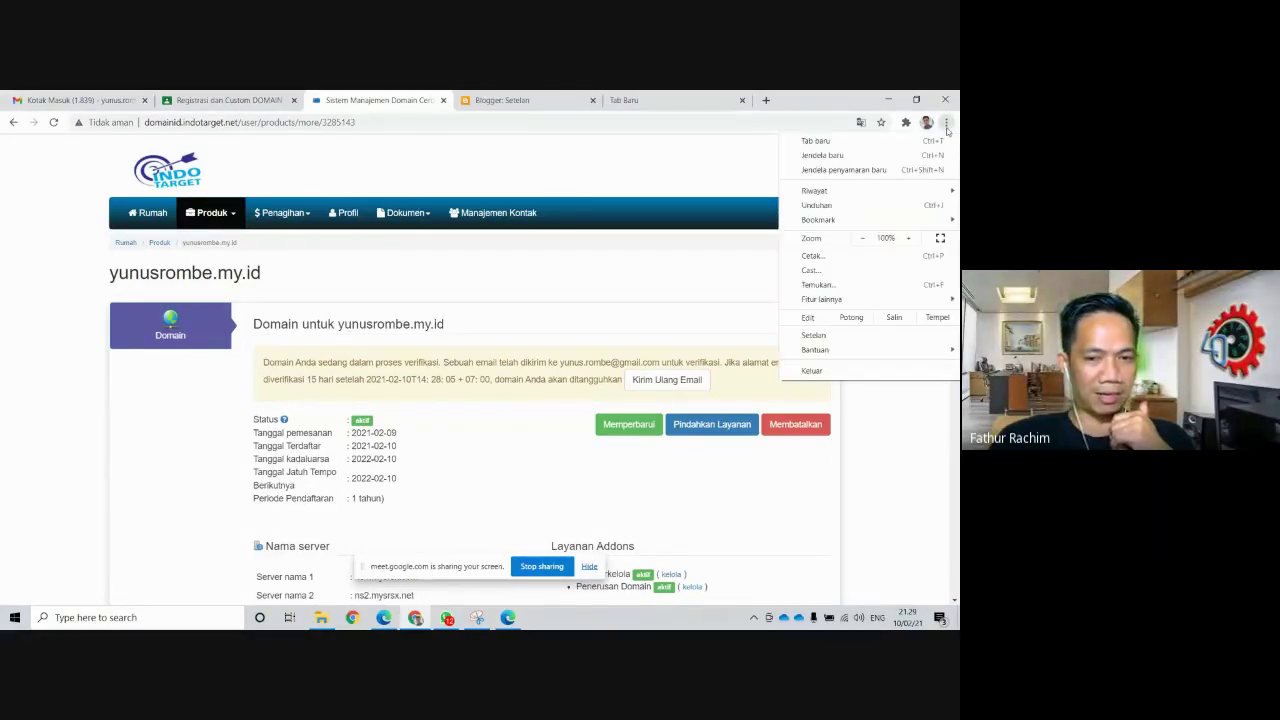
pyautogui.click(932, 140)
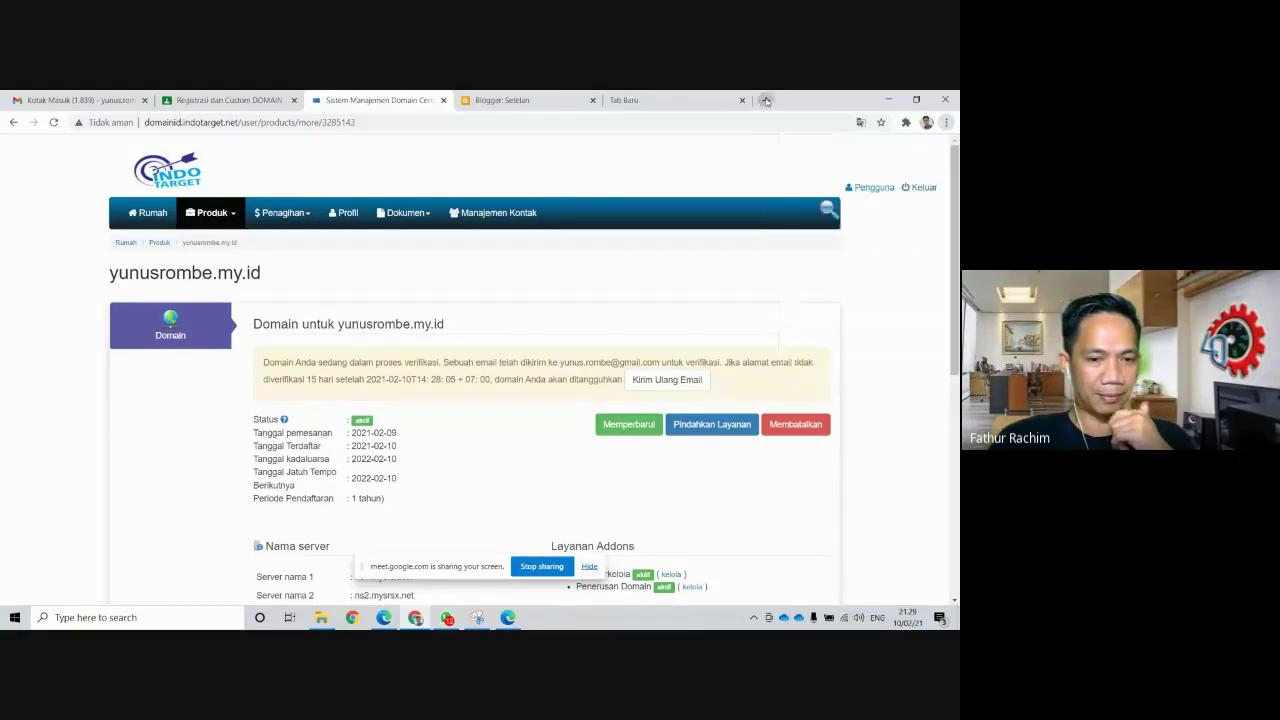
pyautogui.click(909, 174)
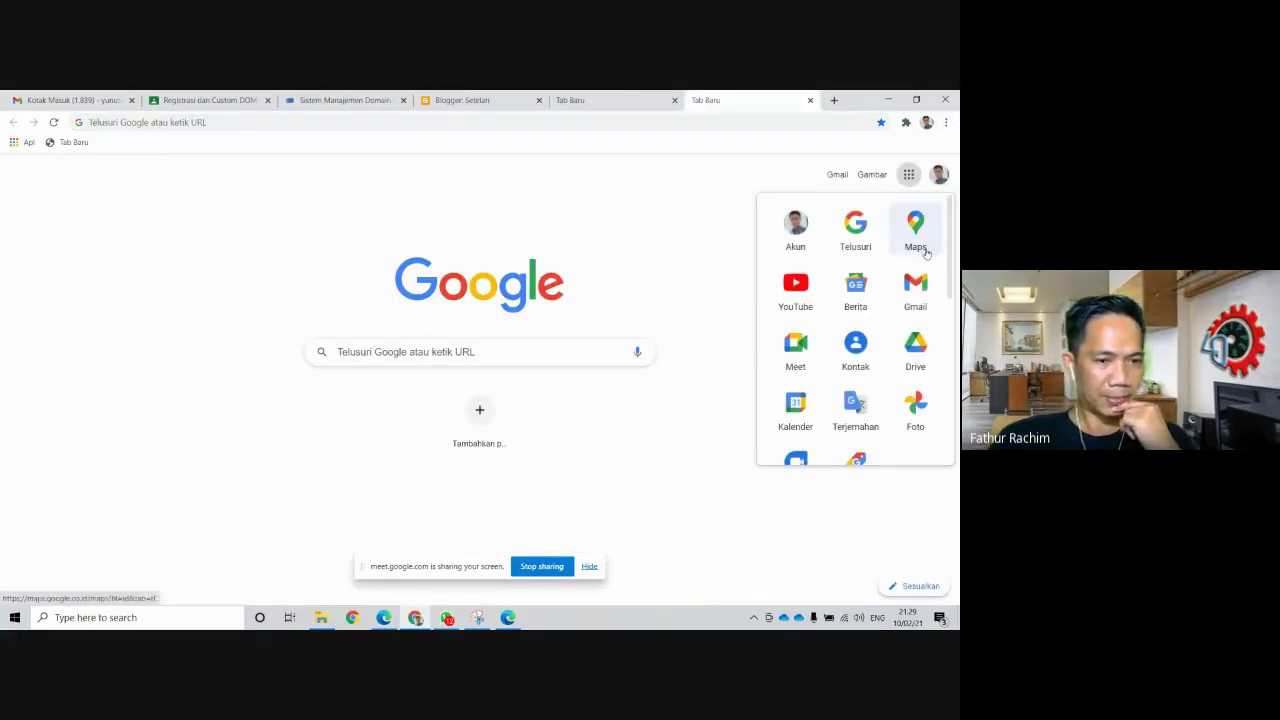
pyautogui.click(915, 288)
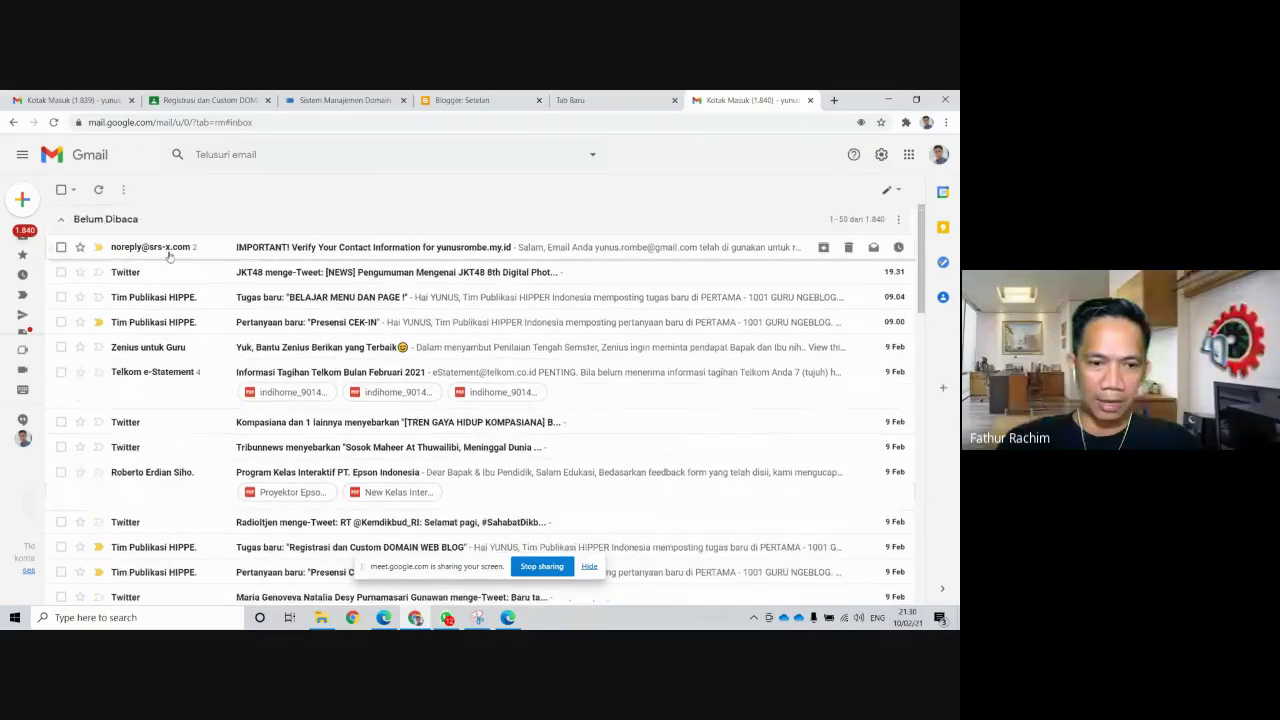
# Open the 'IMPORTANT! Verify Your Contact Information' email, expand its trimmed body, and follow the verification link
pyautogui.click(161, 249)
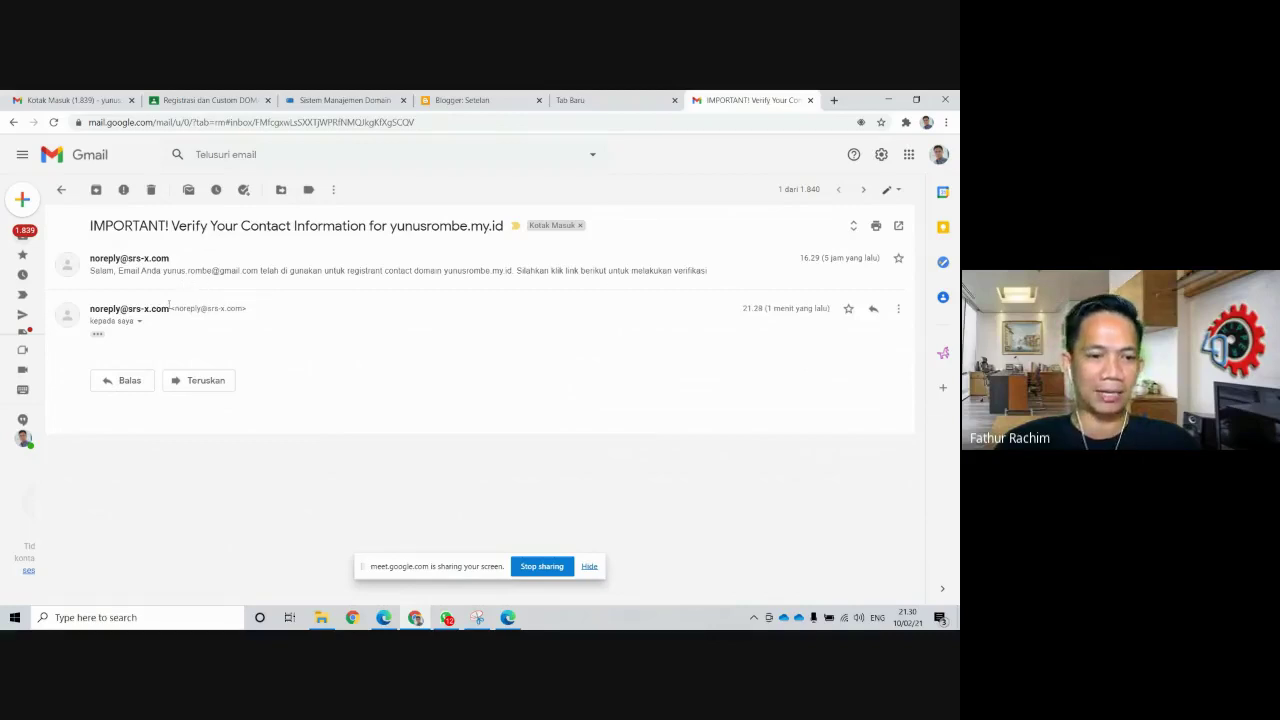
pyautogui.moveTo(137, 311)
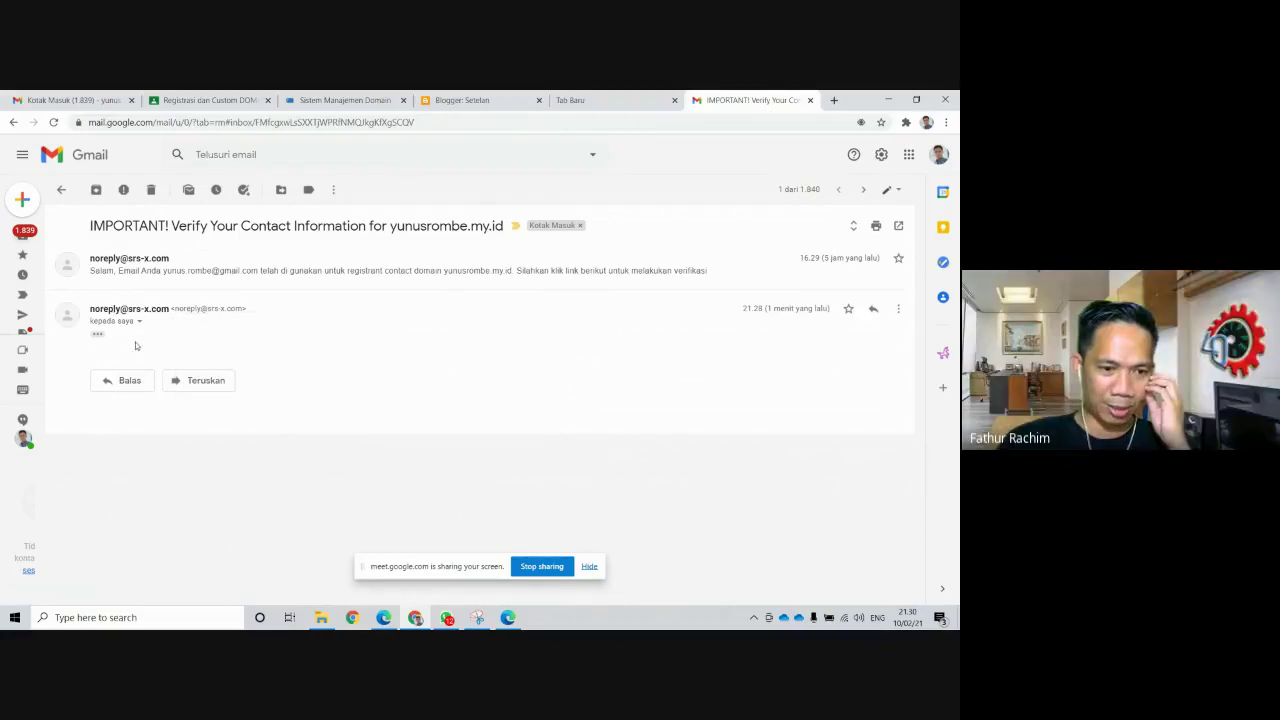
pyautogui.click(98, 334)
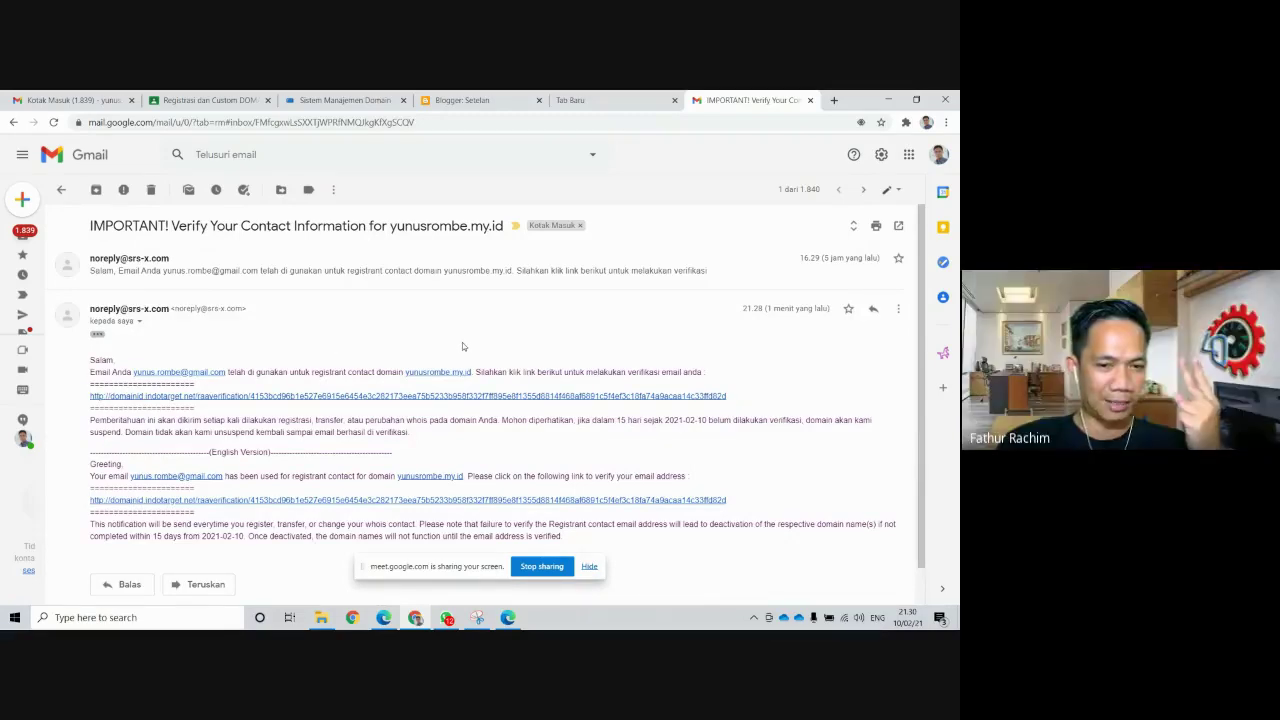
pyautogui.scroll(-1, 465, 342)
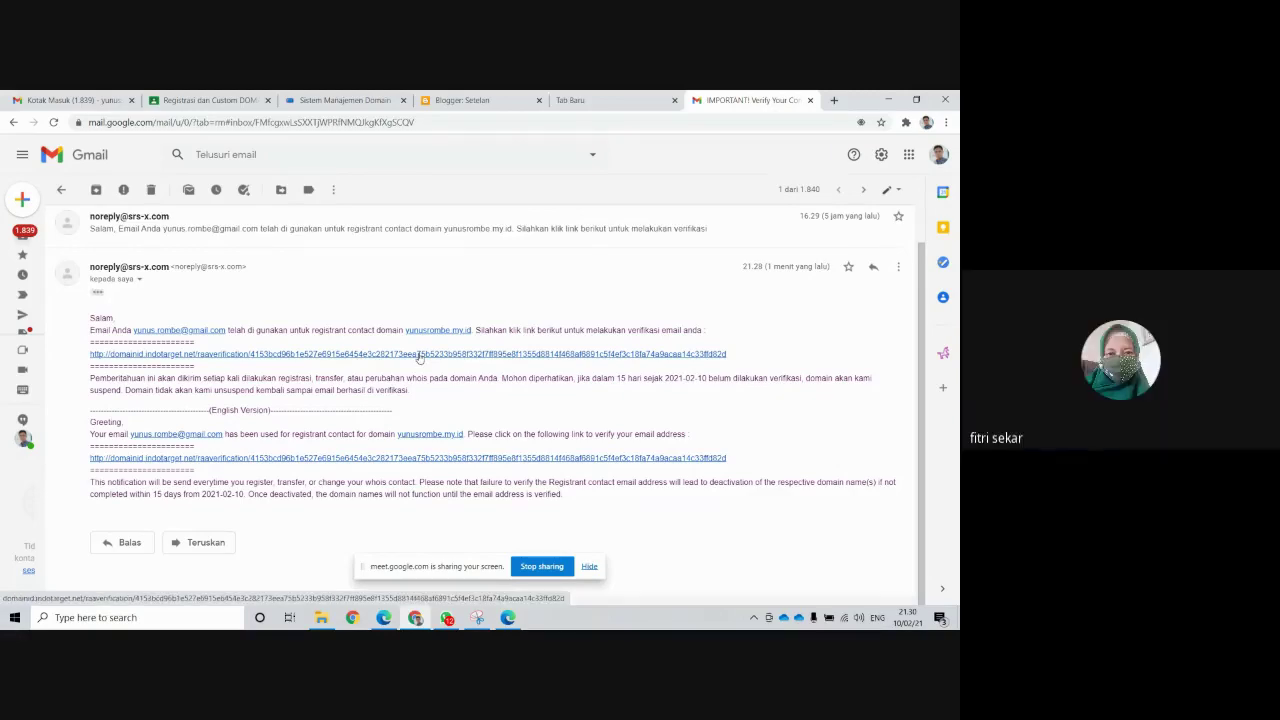
pyautogui.click(419, 357)
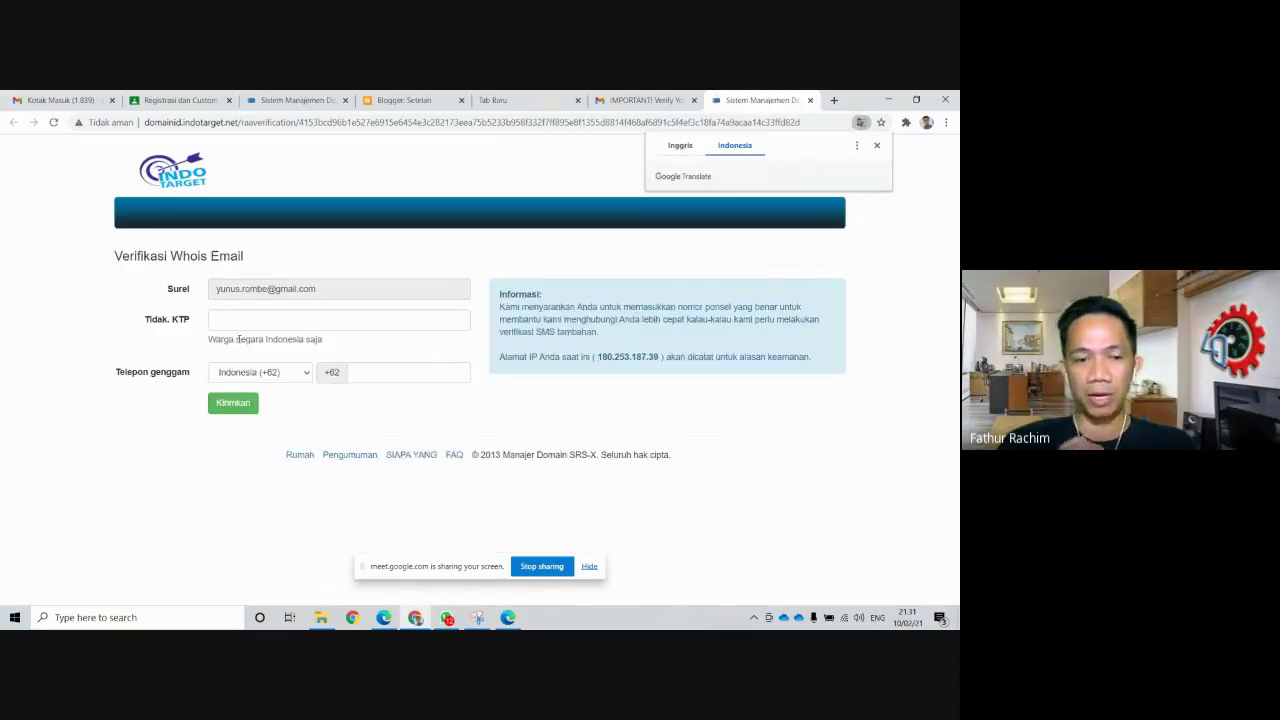
# Enter the mobile phone number and national ID number in the Whois form, submit, and acknowledge success
pyautogui.click(230, 327)
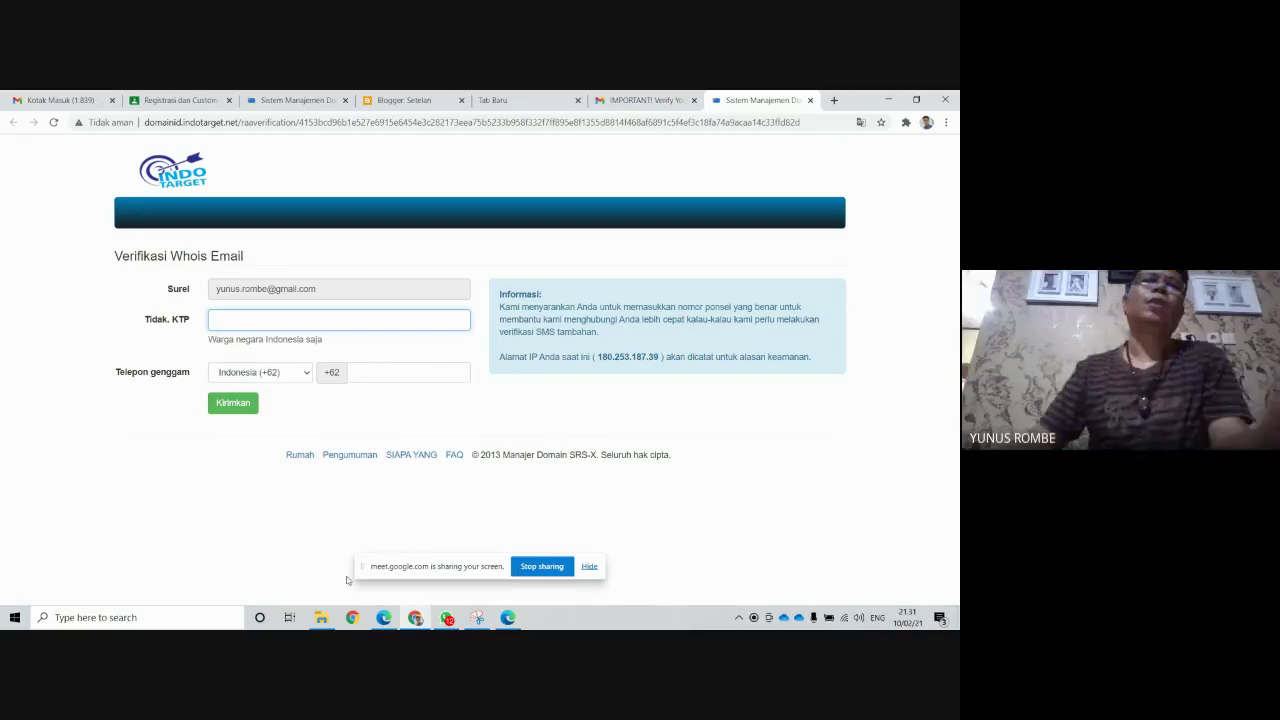
pyautogui.click(375, 368)
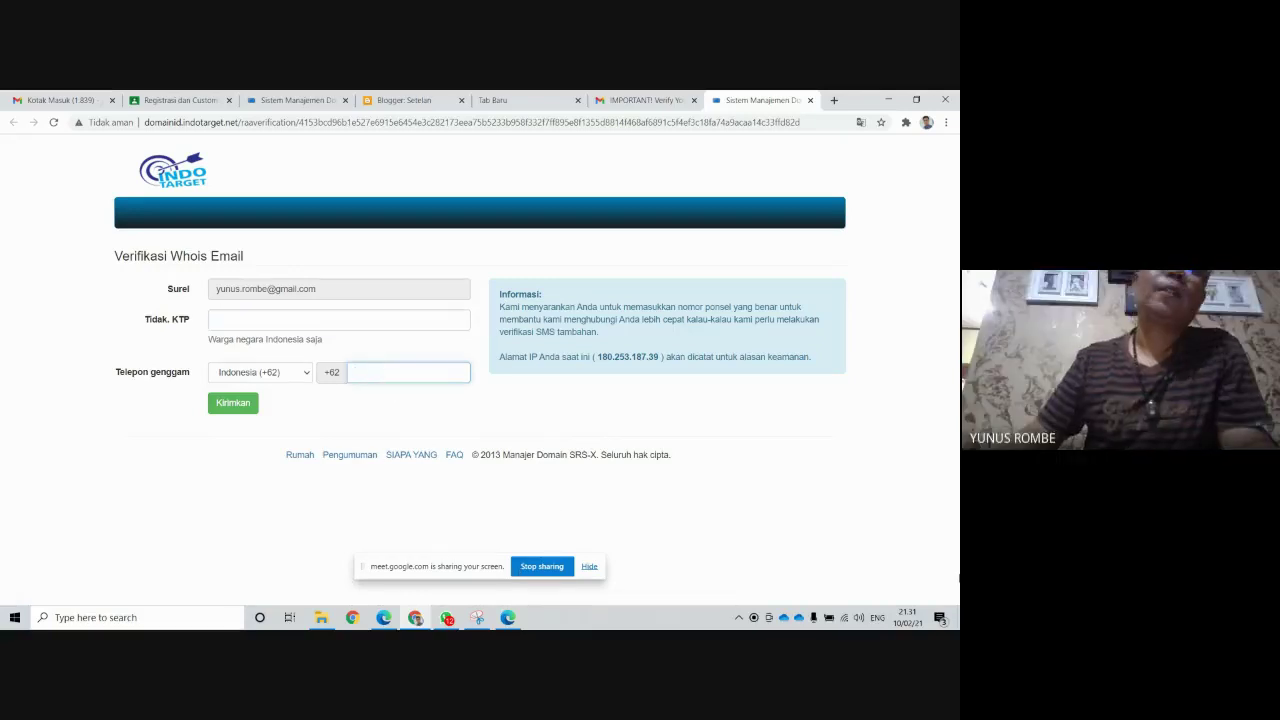
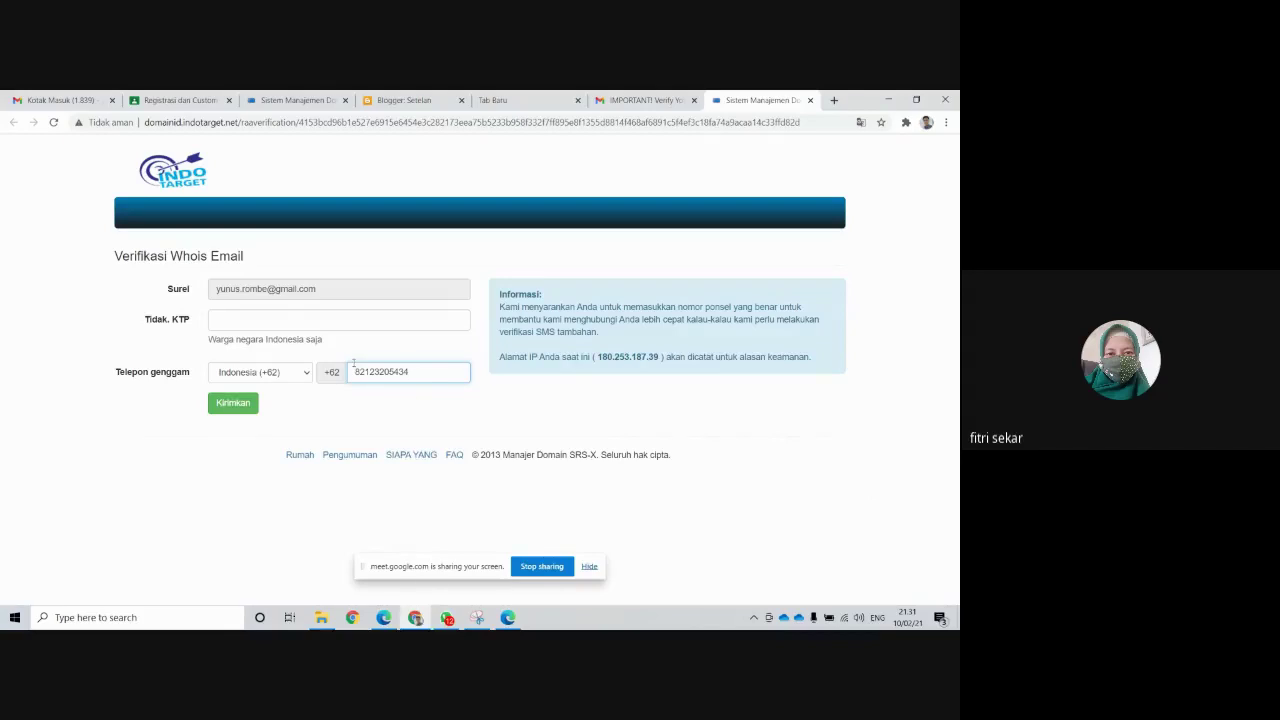
pyautogui.click(336, 322)
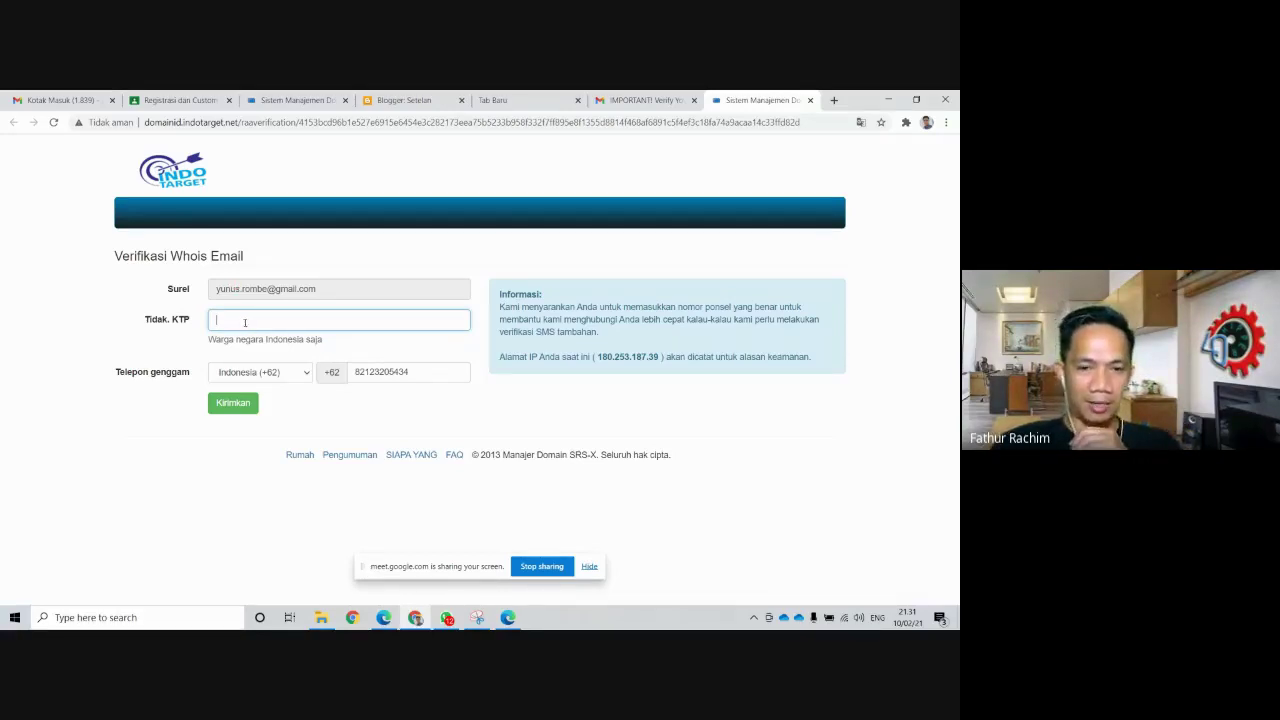
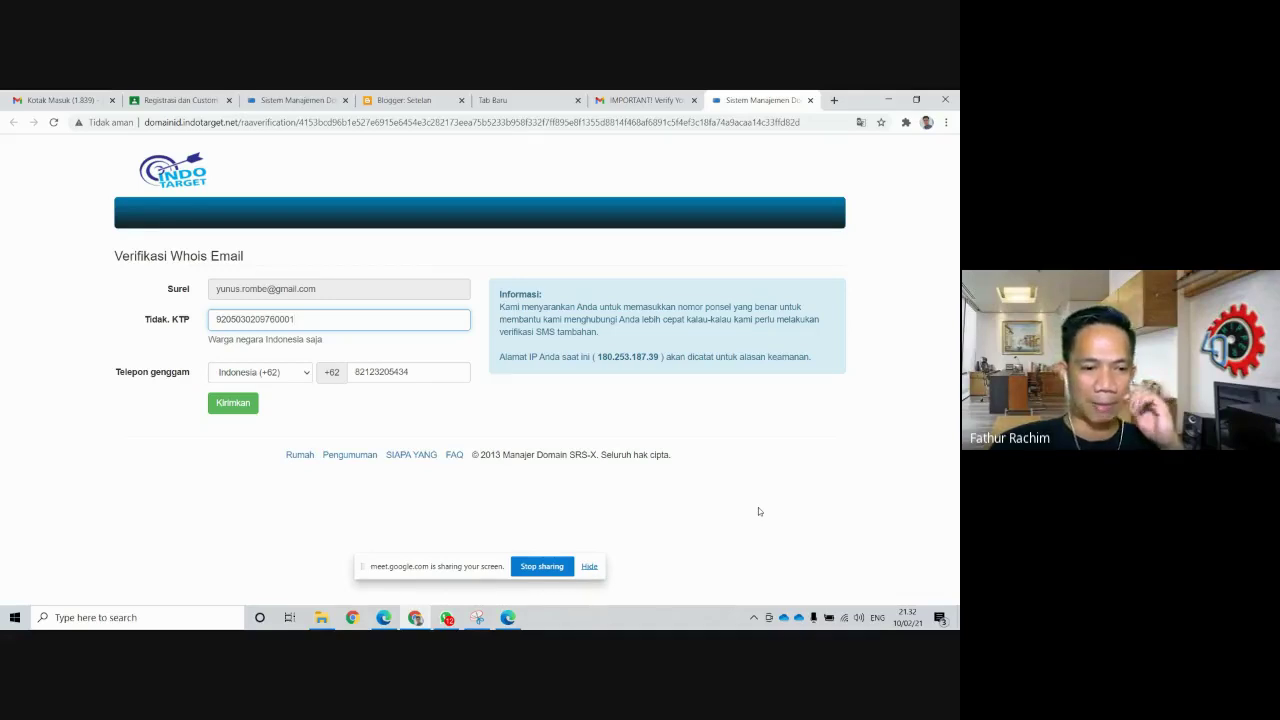
pyautogui.click(248, 405)
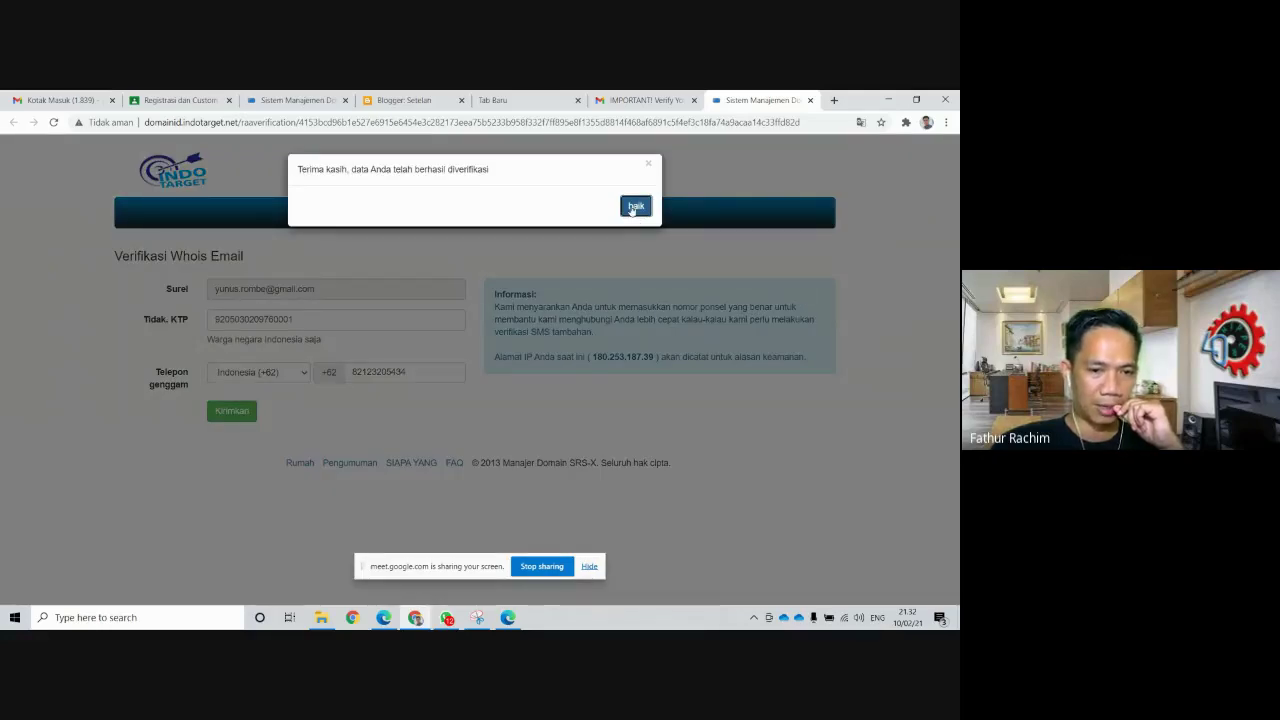
pyautogui.click(635, 207)
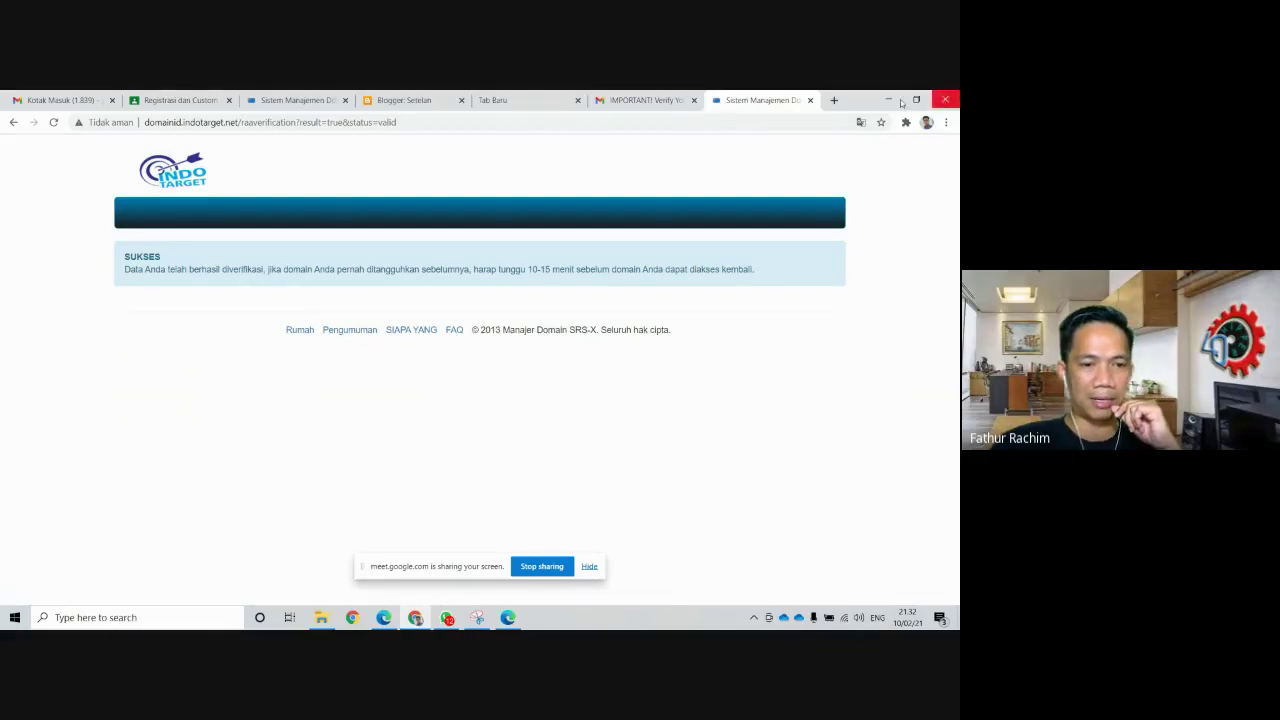
pyautogui.click(303, 101)
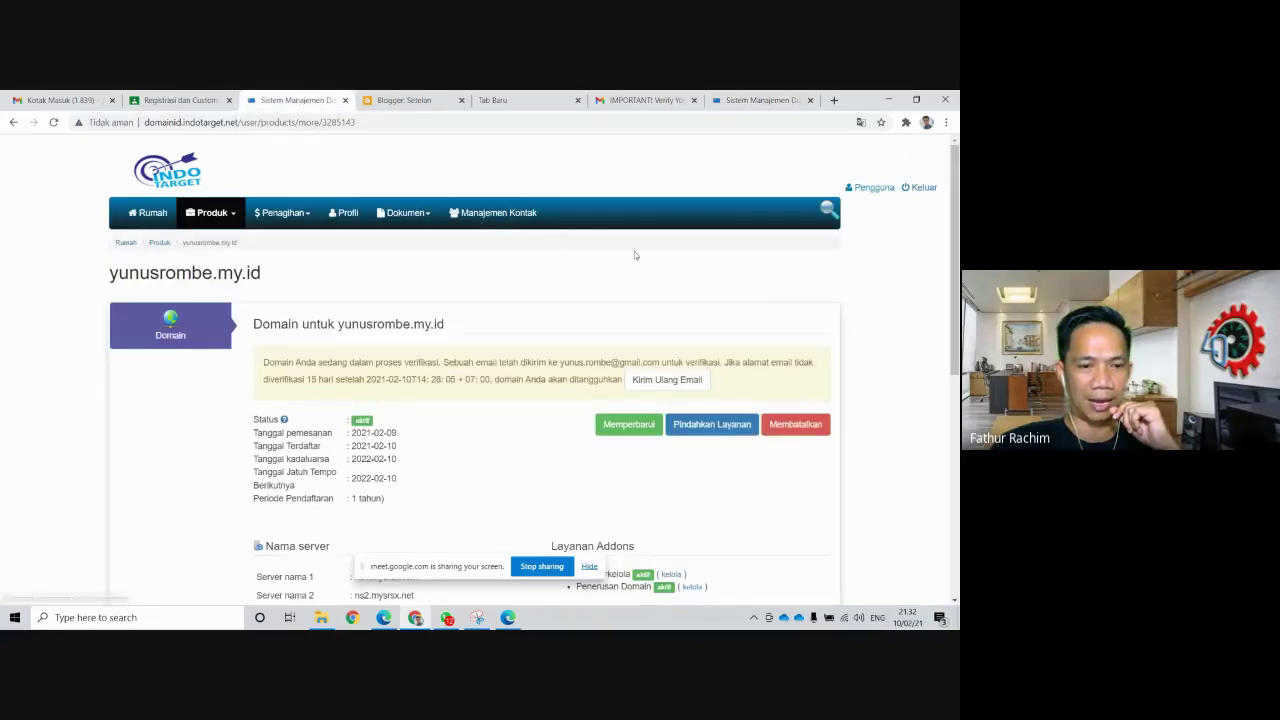
pyautogui.click(54, 123)
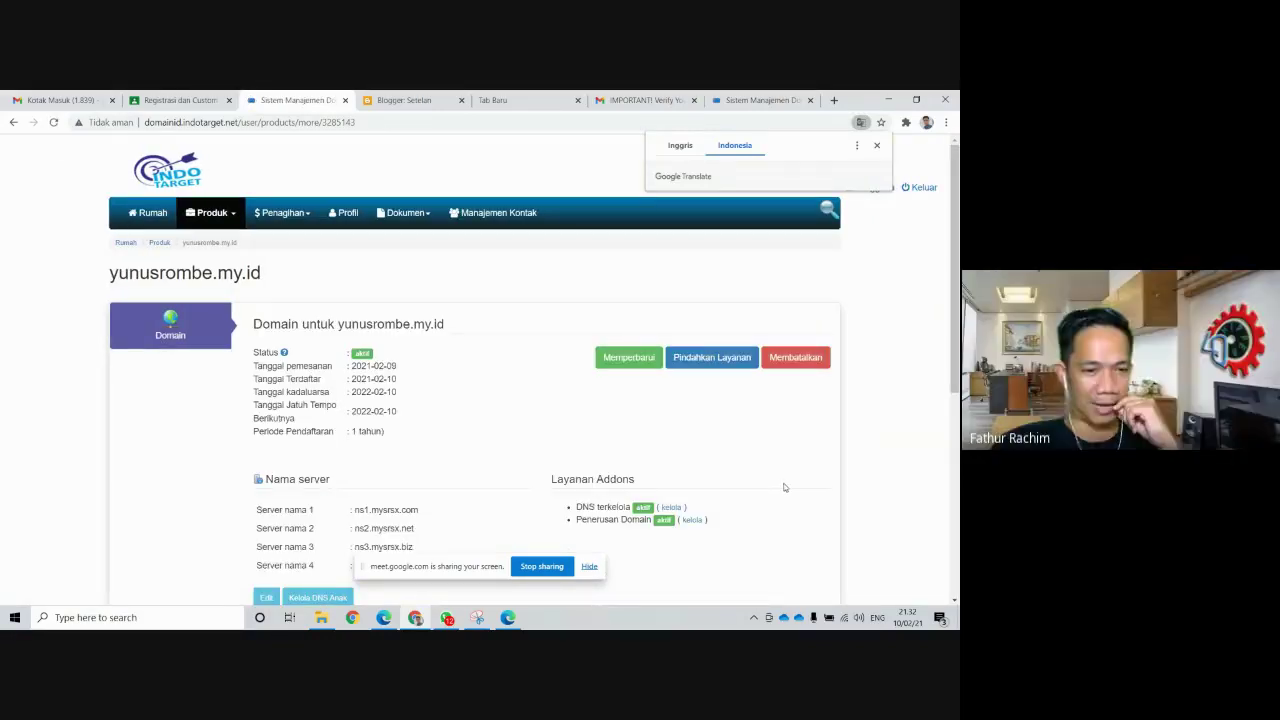
pyautogui.scroll(-2, 784, 487)
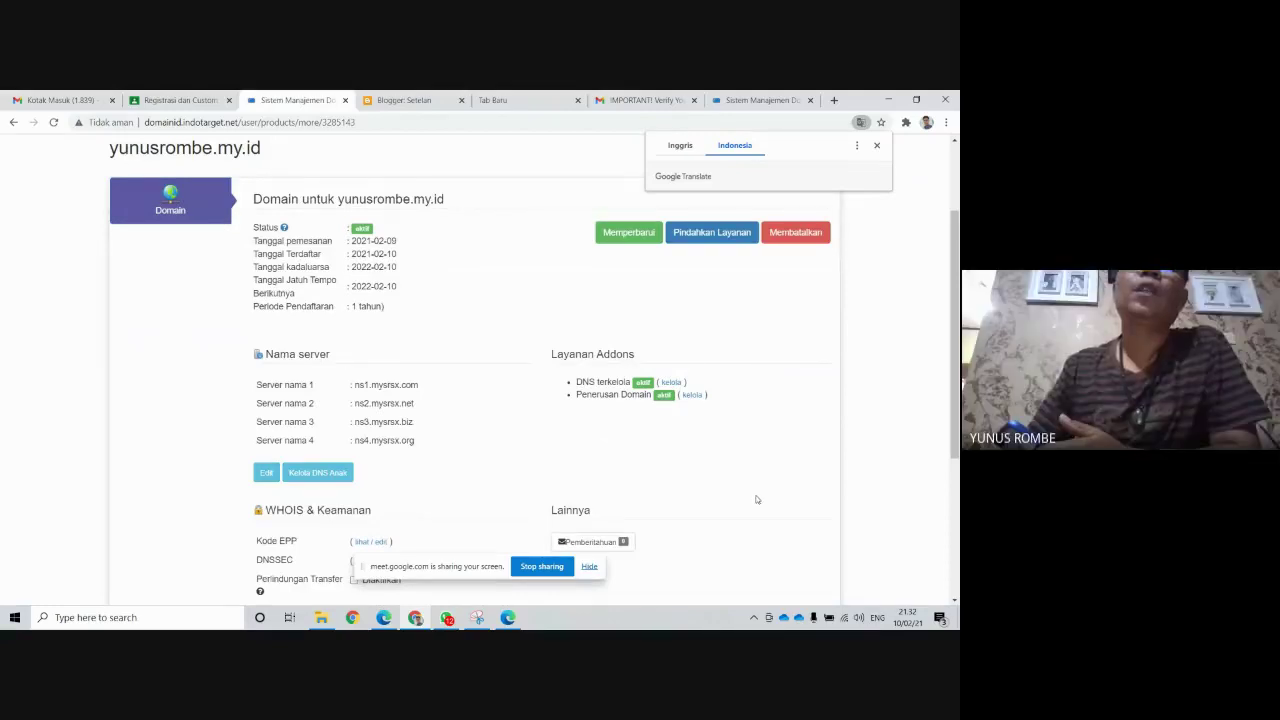
pyautogui.scroll(1, 757, 499)
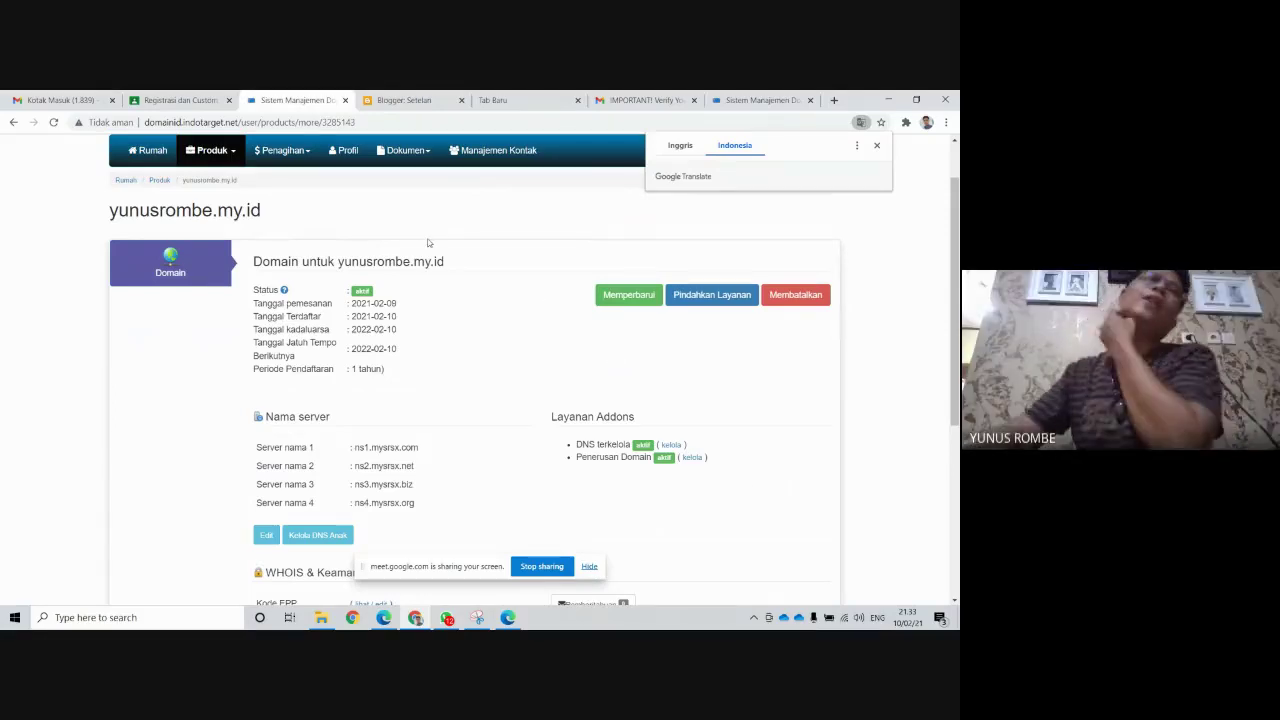
pyautogui.click(409, 103)
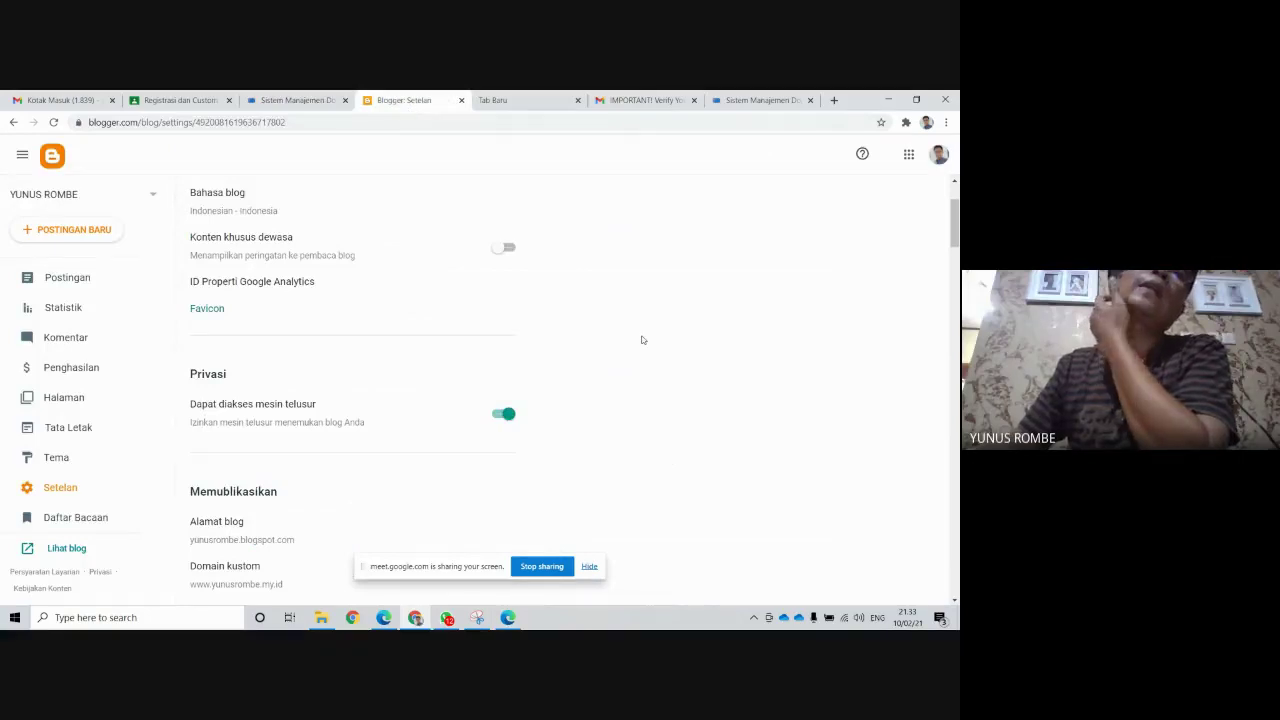
pyautogui.scroll(2, 640, 338)
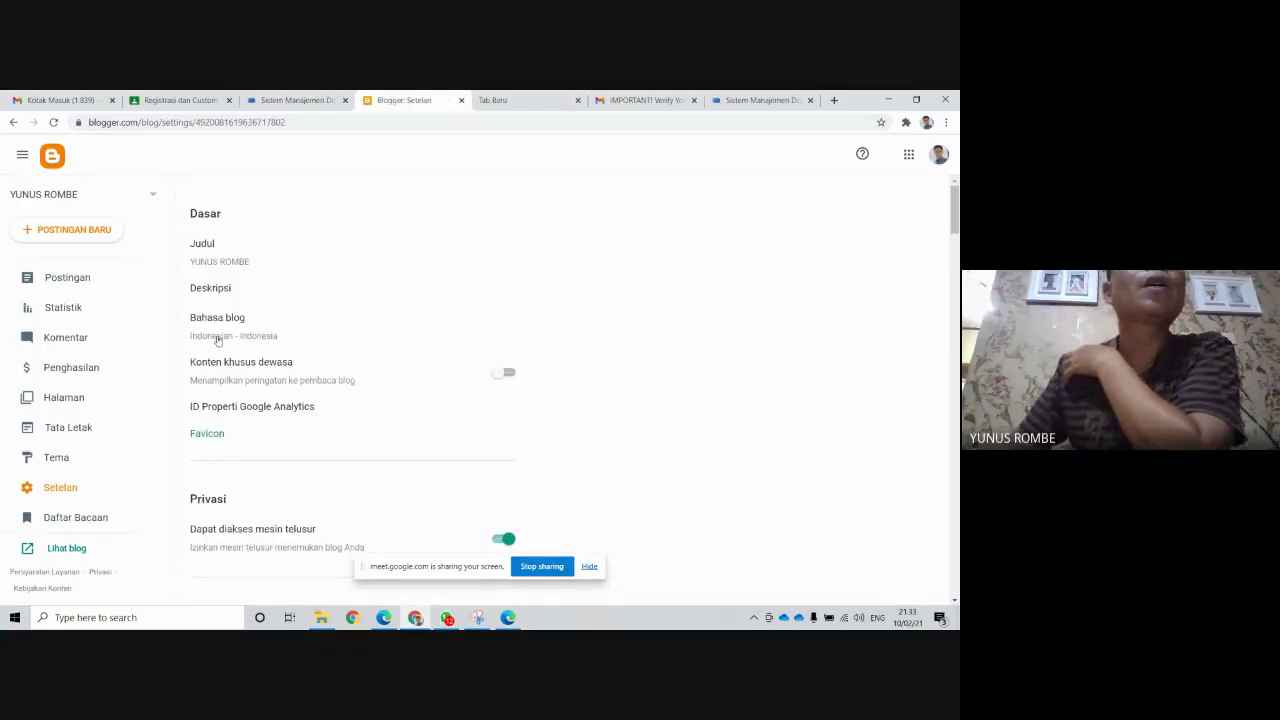
pyautogui.scroll(-3, 410, 320)
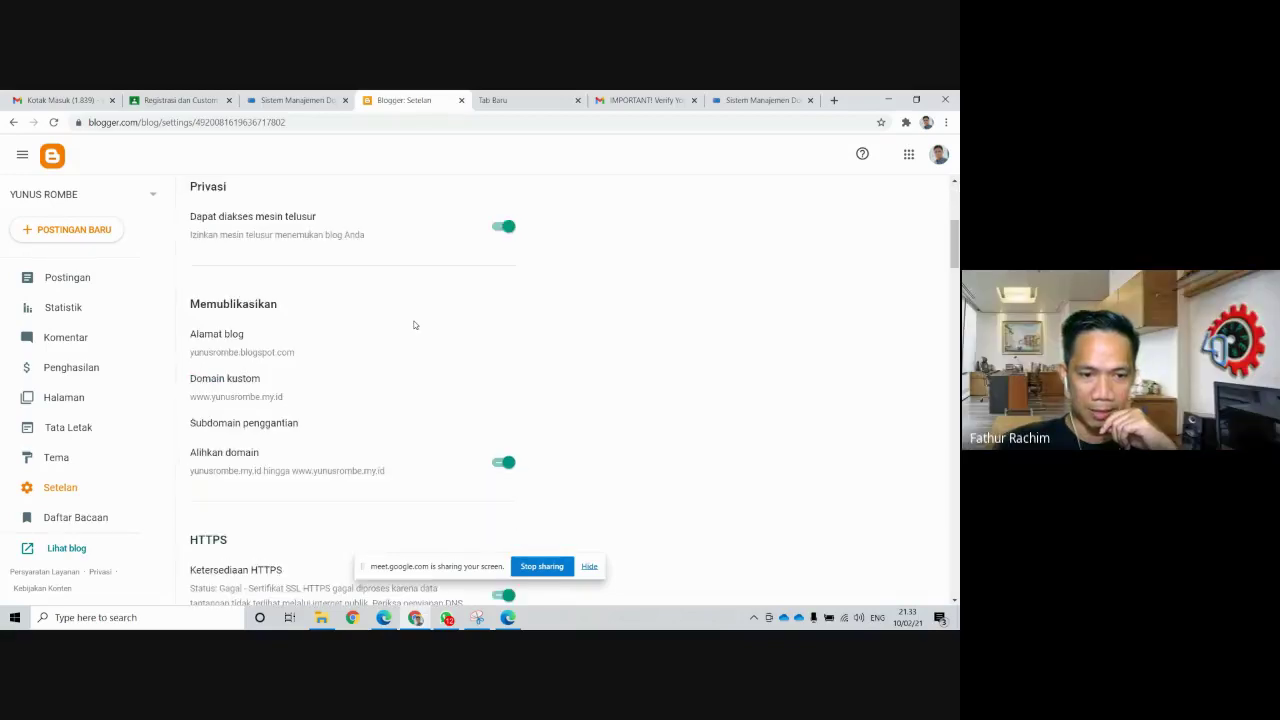
pyautogui.scroll(-1, 410, 328)
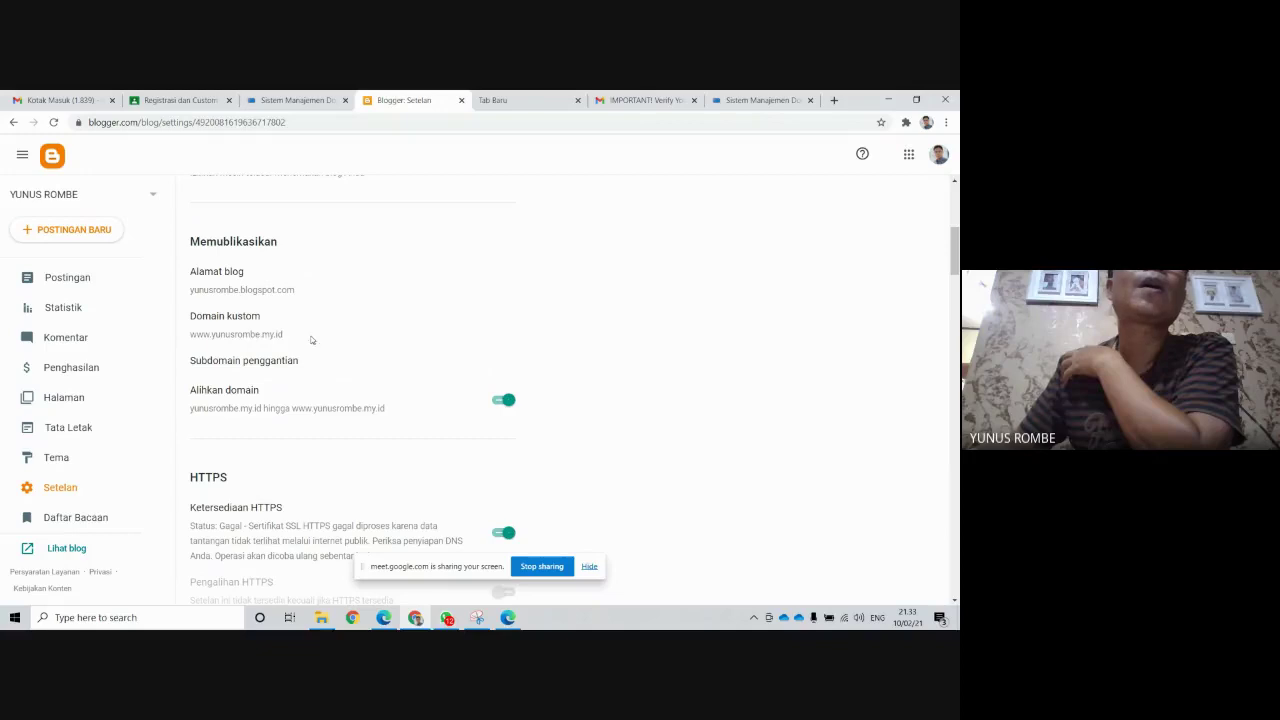
pyautogui.scroll(-2, 520, 307)
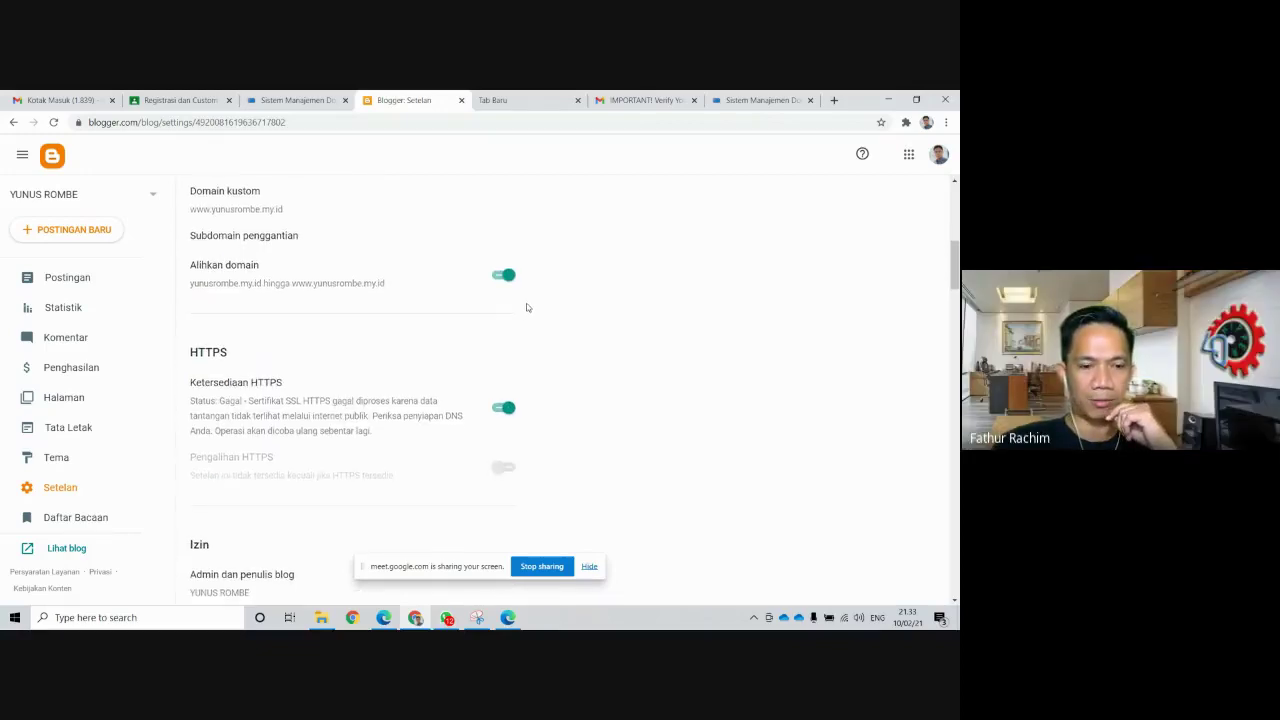
pyautogui.scroll(1, 529, 305)
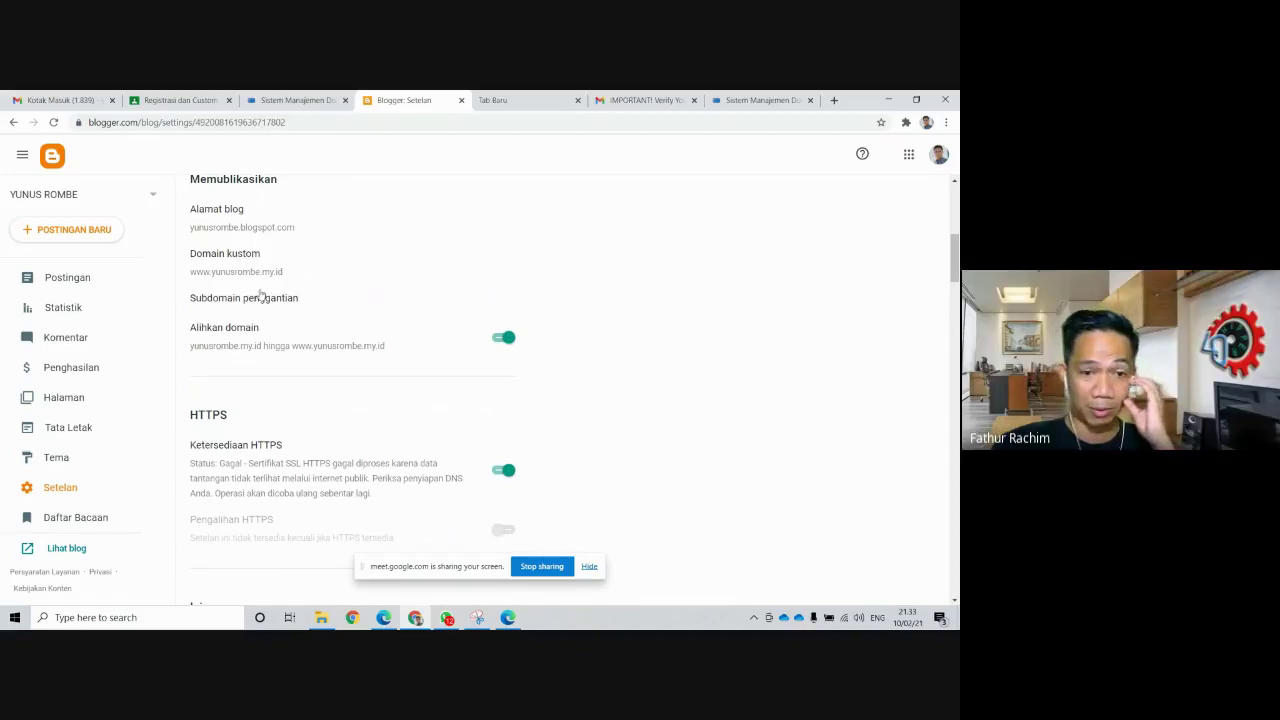
pyautogui.click(834, 100)
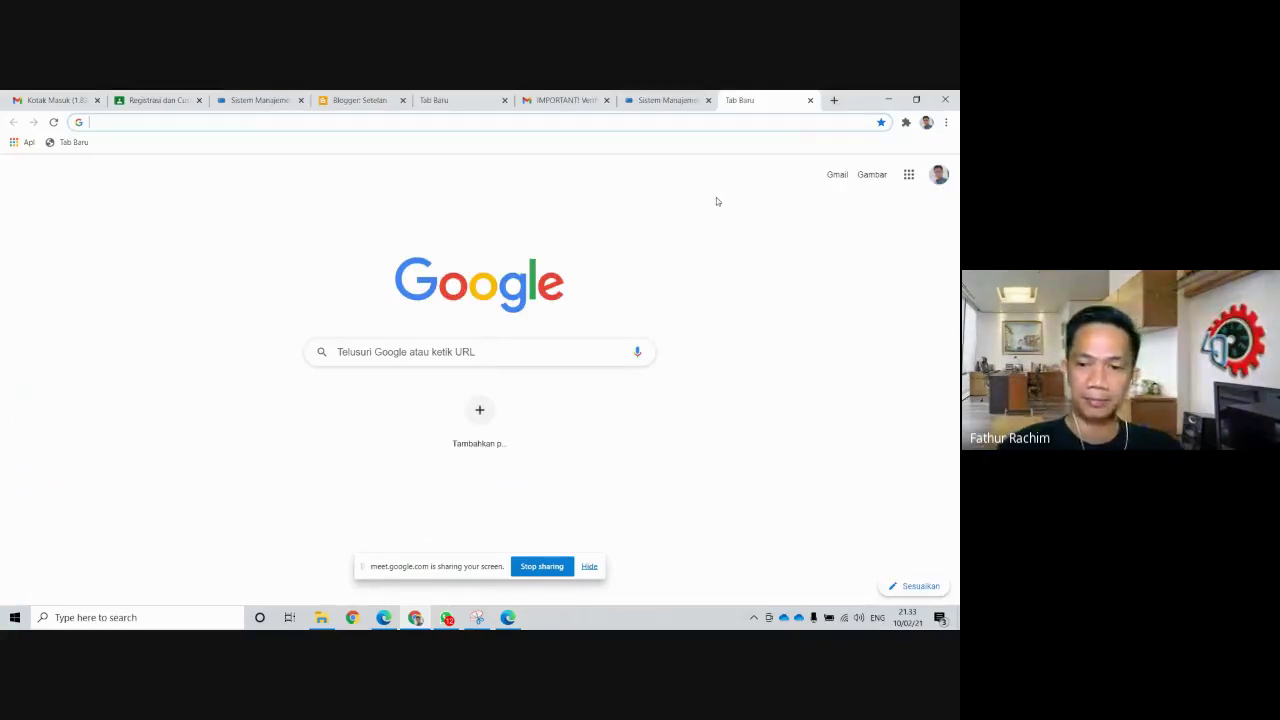
pyautogui.write('yu')
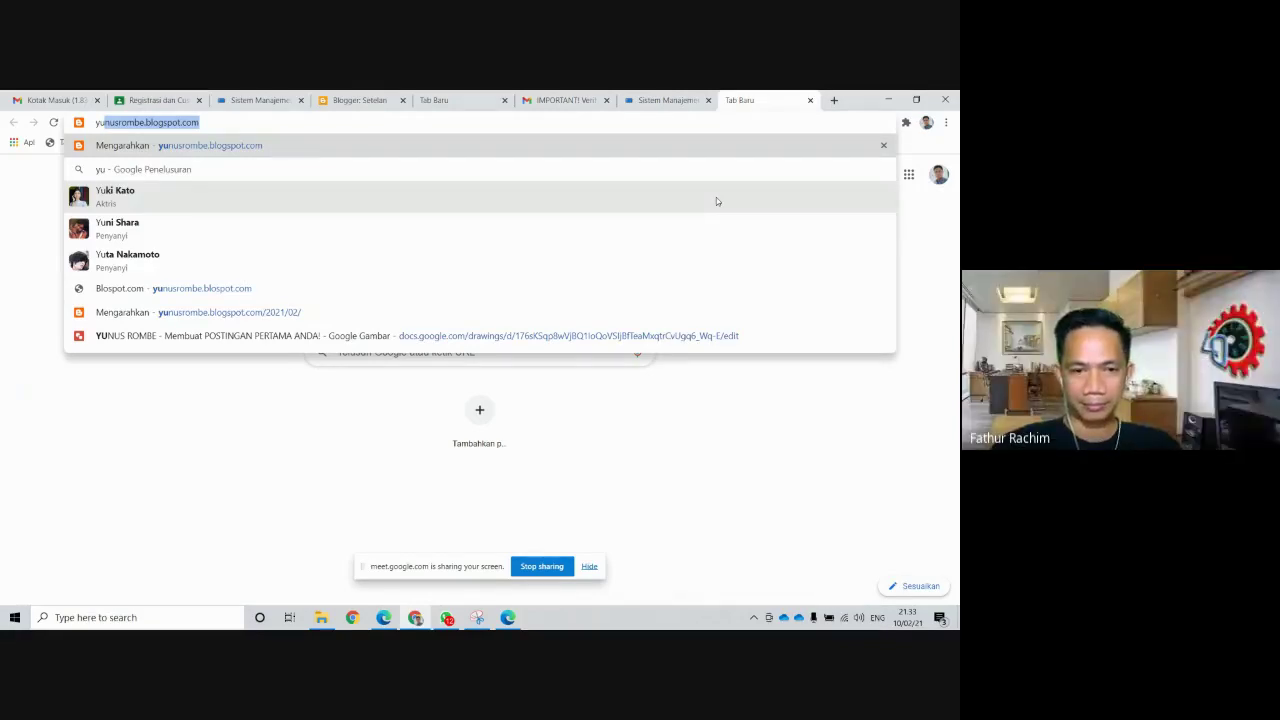
pyautogui.press('BackSpace')
pyautogui.press('BackSpace')
pyautogui.press('BackSpace')
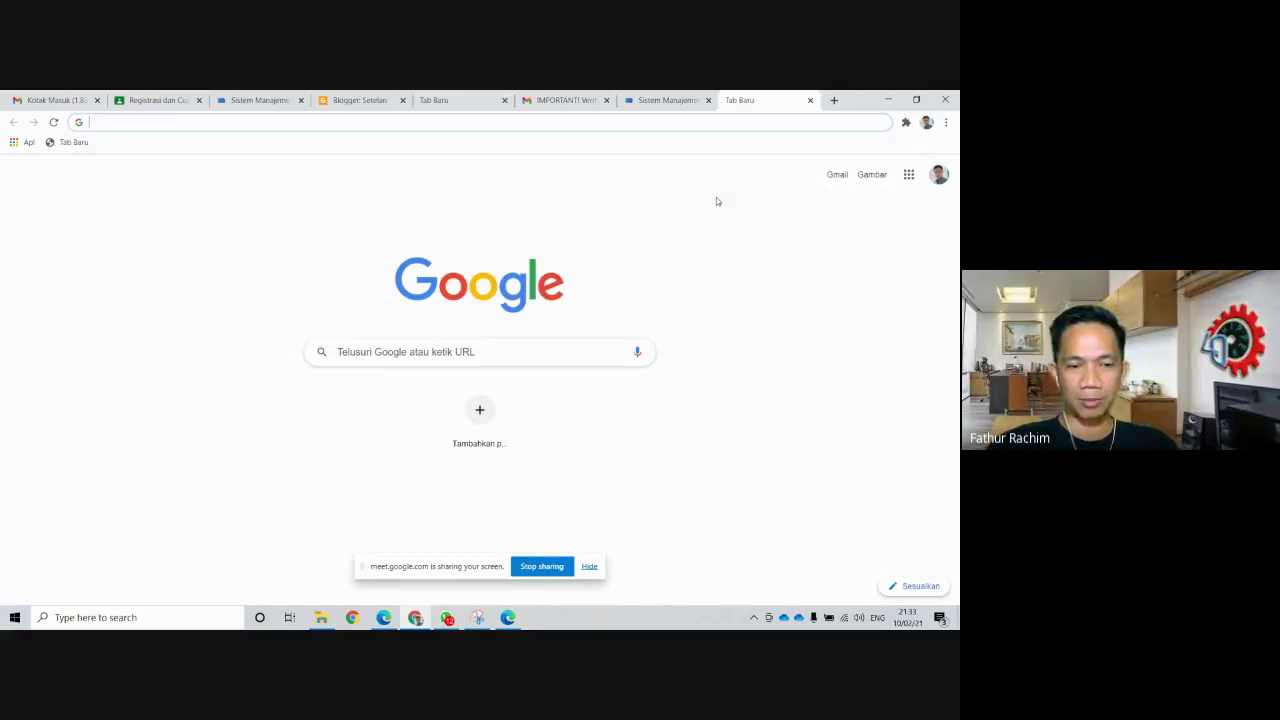
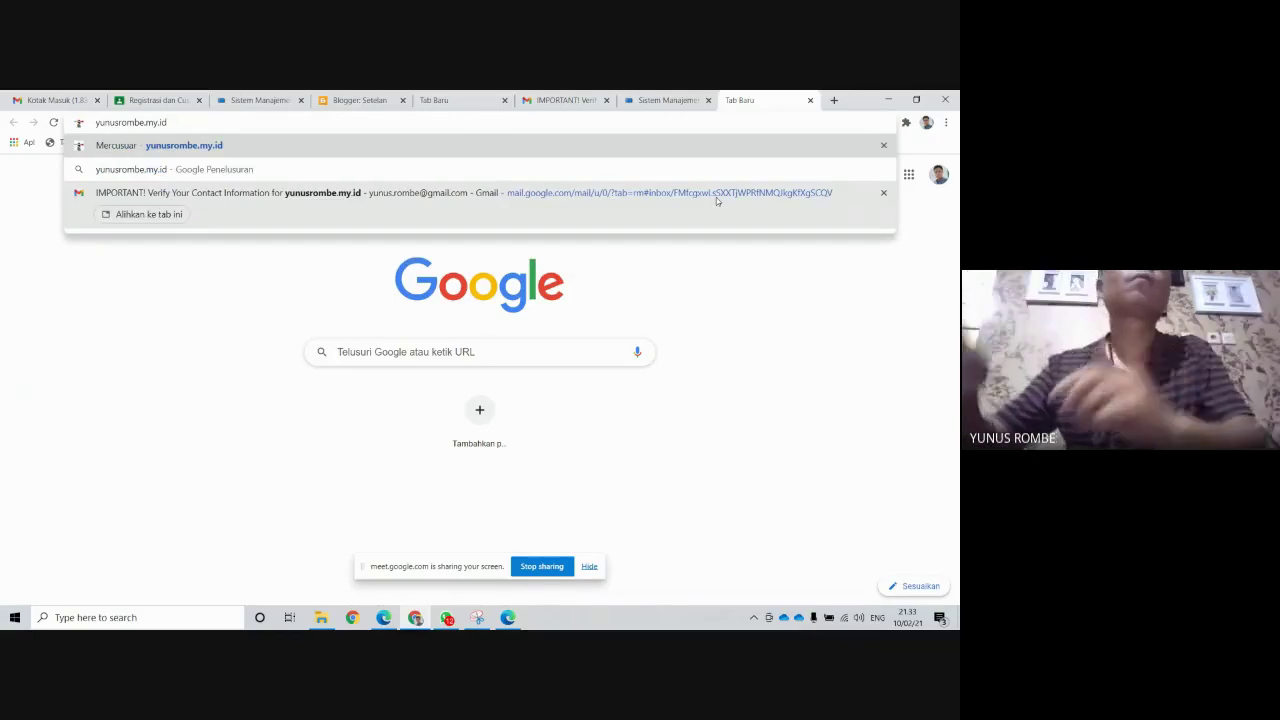
pyautogui.press('Return')
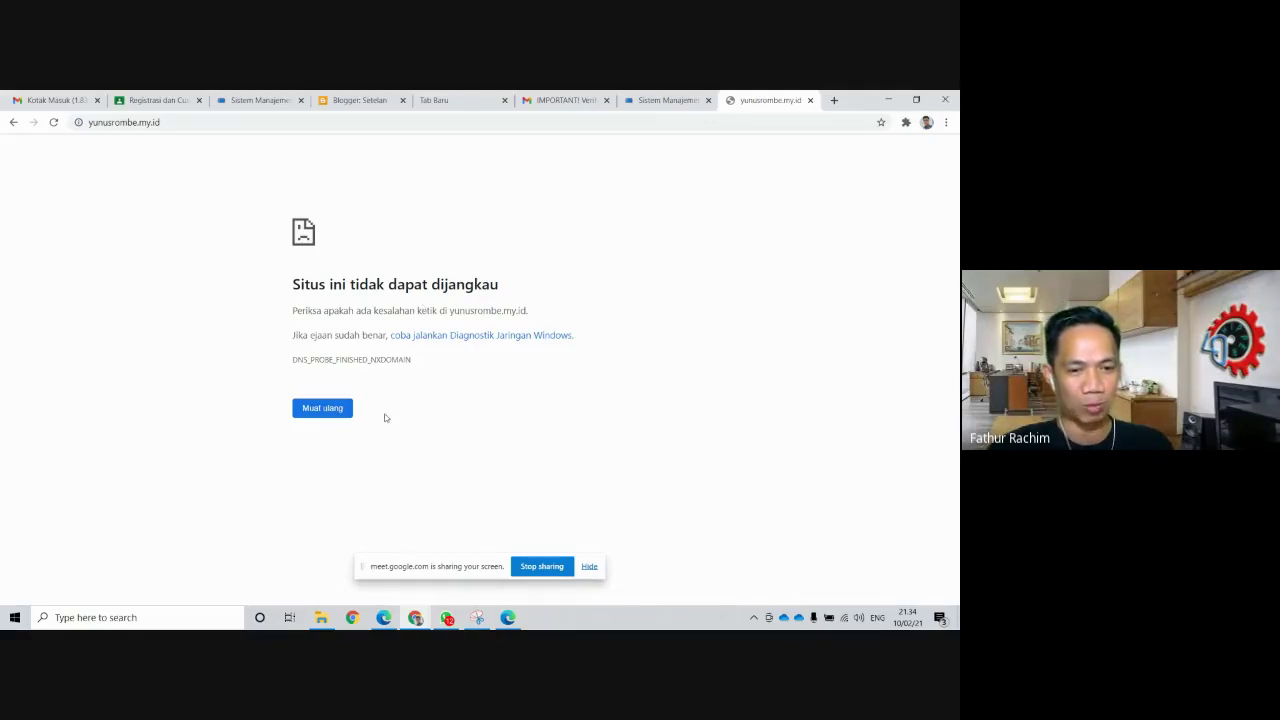
pyautogui.click(318, 410)
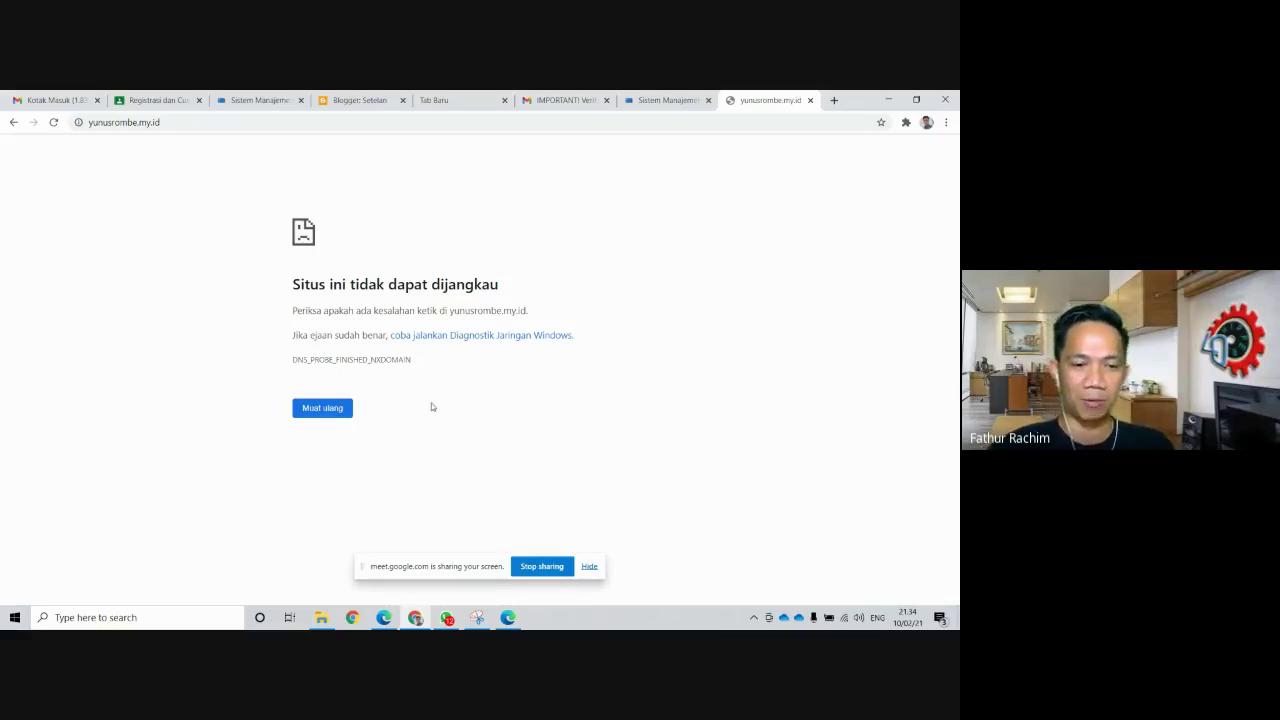
pyautogui.click(317, 412)
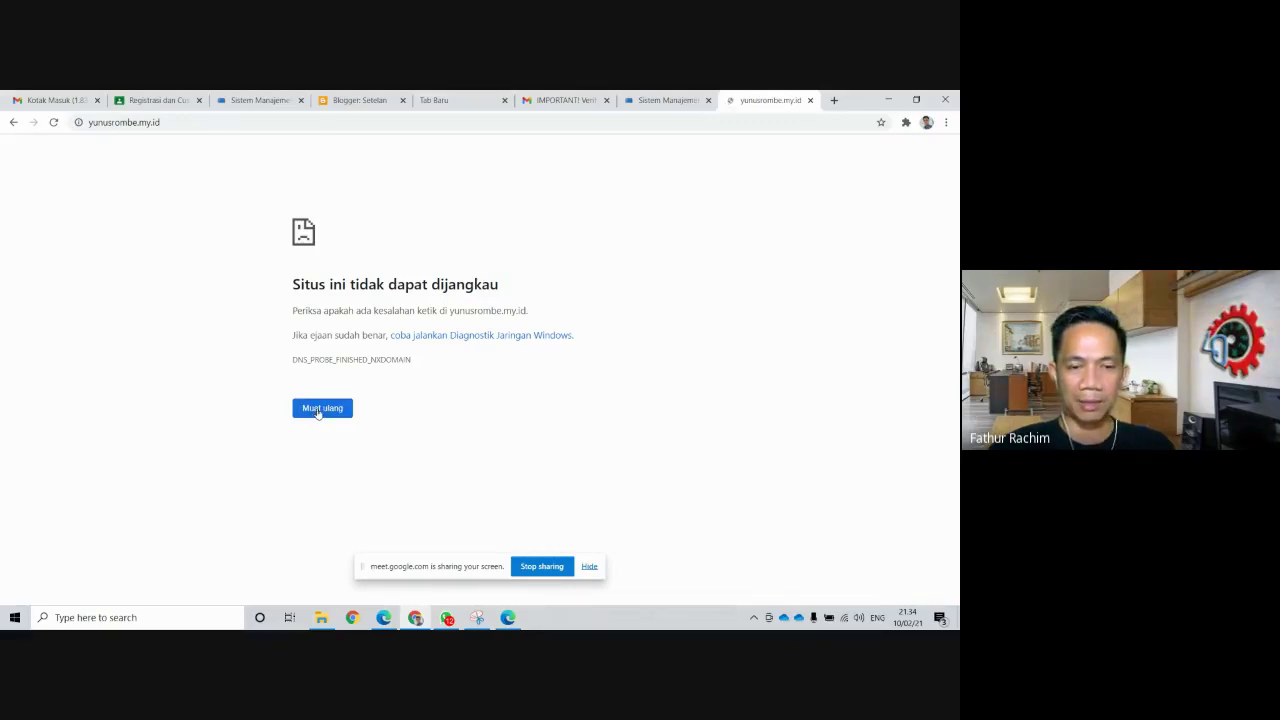
pyautogui.click(93, 123)
pyautogui.press('Home')
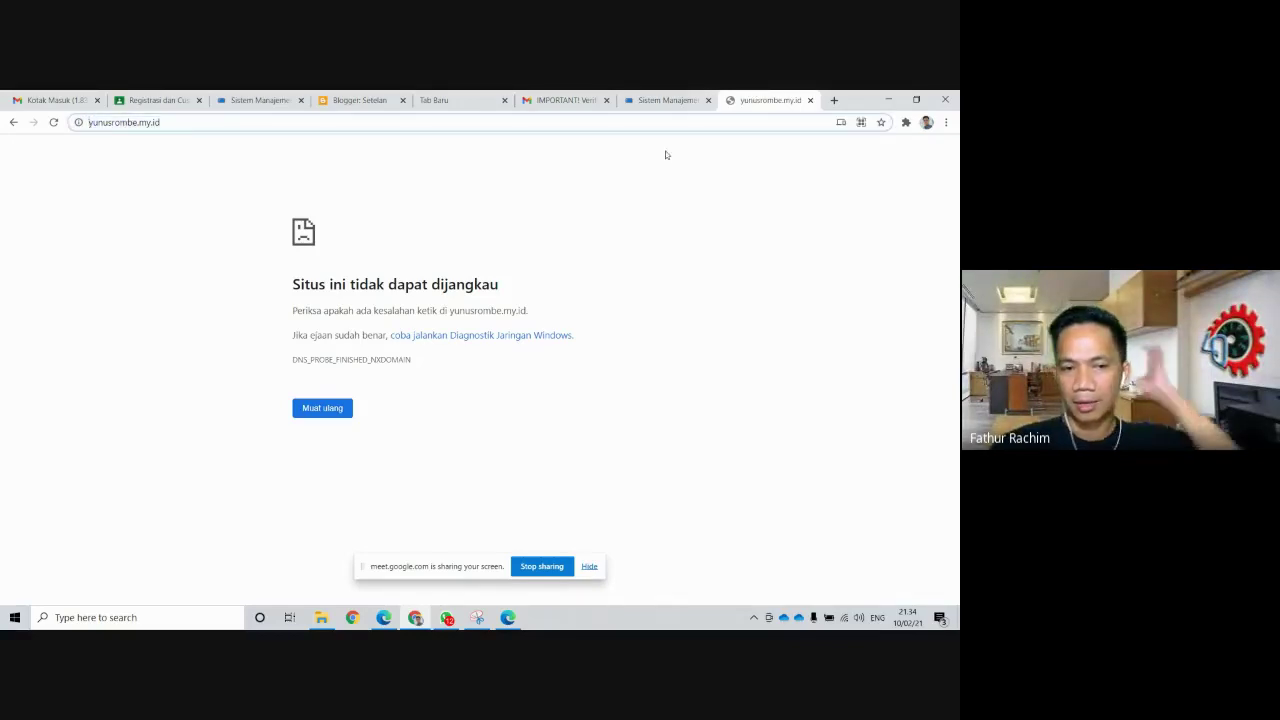
pyautogui.write('h')
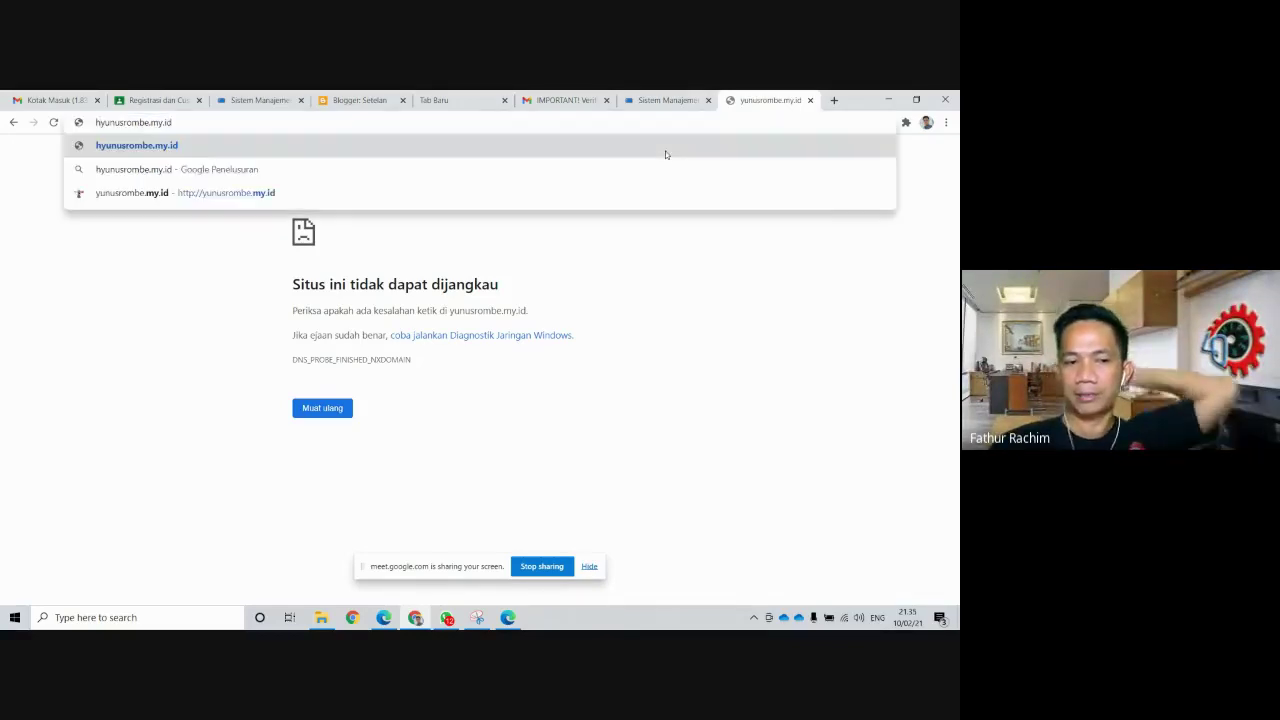
pyautogui.write('ttps')
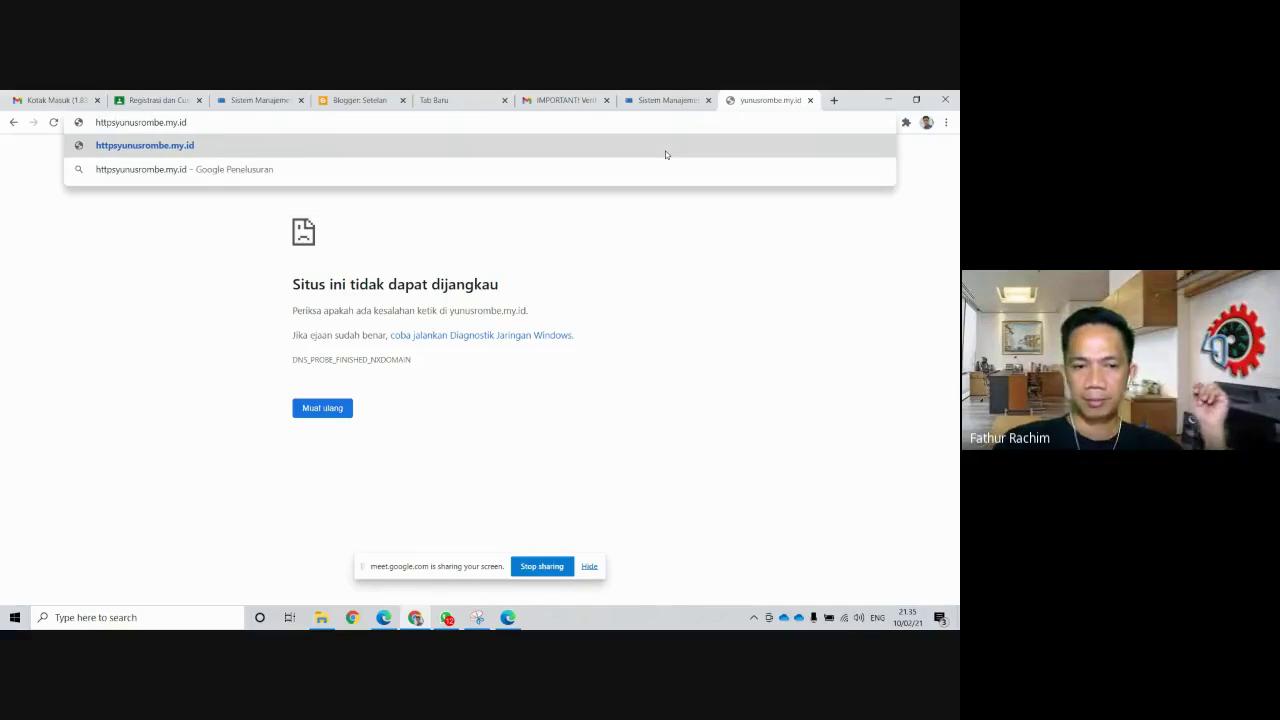
pyautogui.write('://')
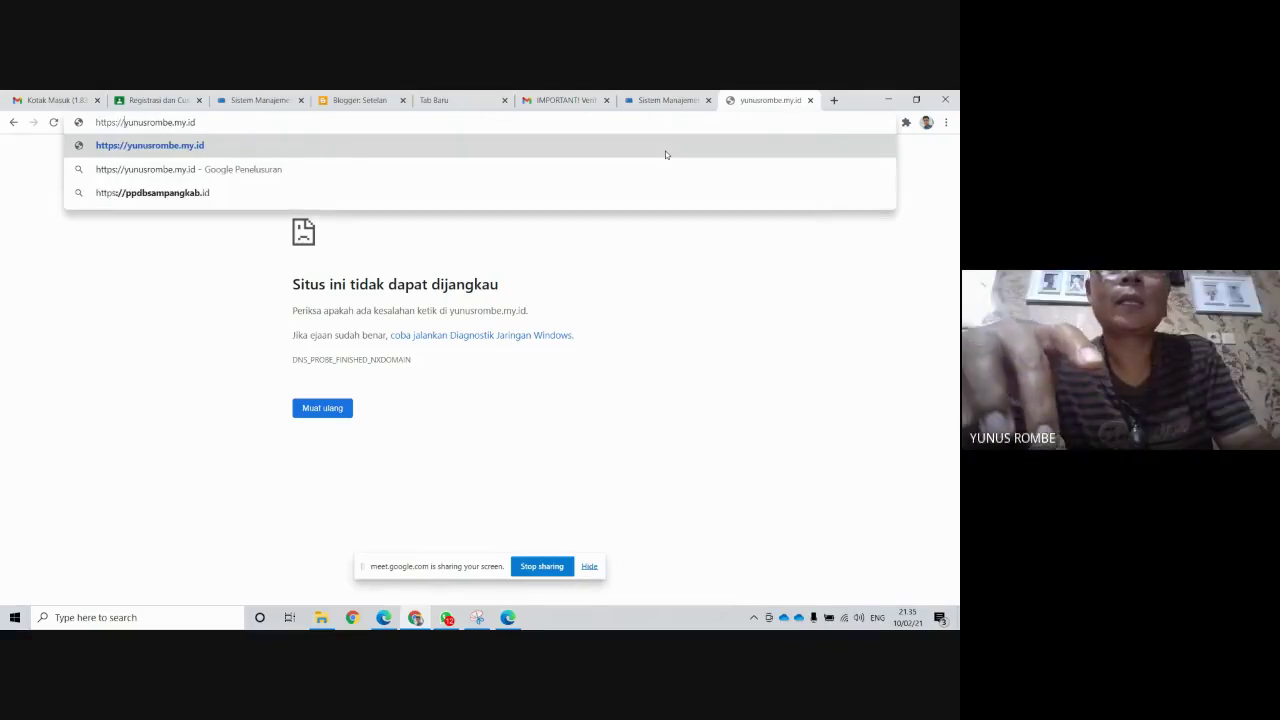
pyautogui.write('www.')
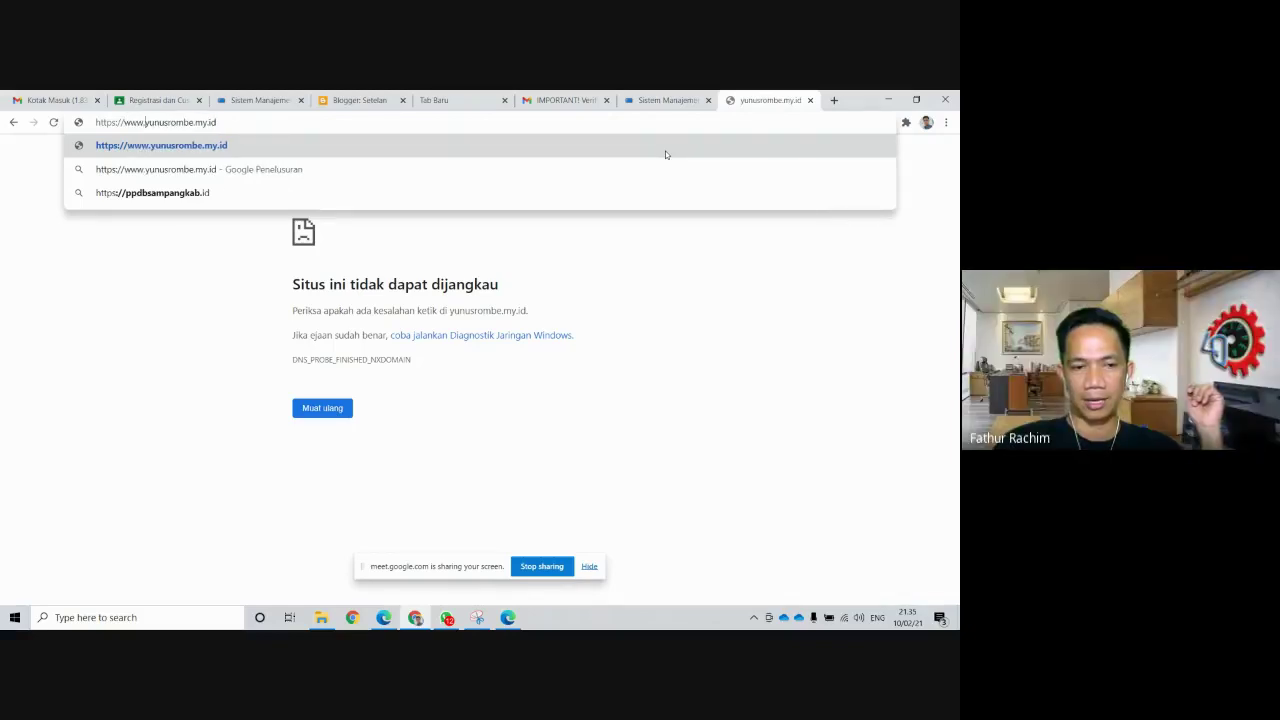
pyautogui.press('Return')
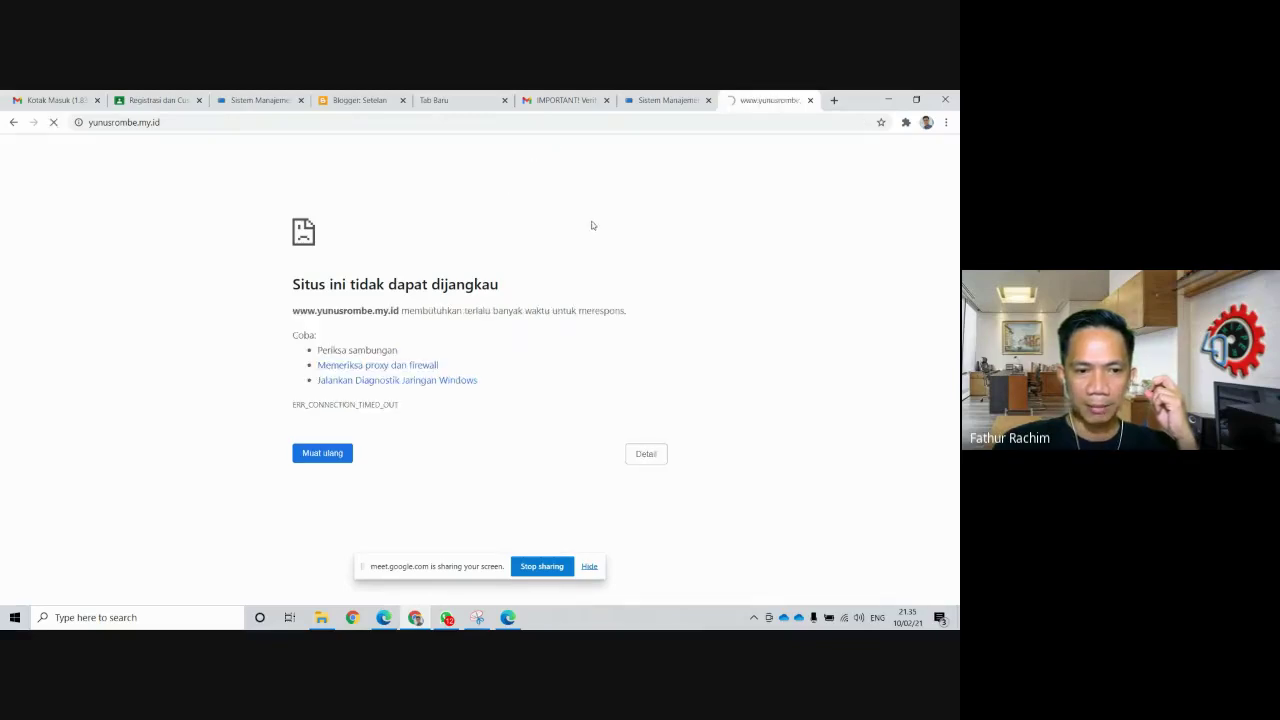
# Switch back to Blogger settings, scroll to the failing HTTPS section, and zoom the page in
pyautogui.click(352, 101)
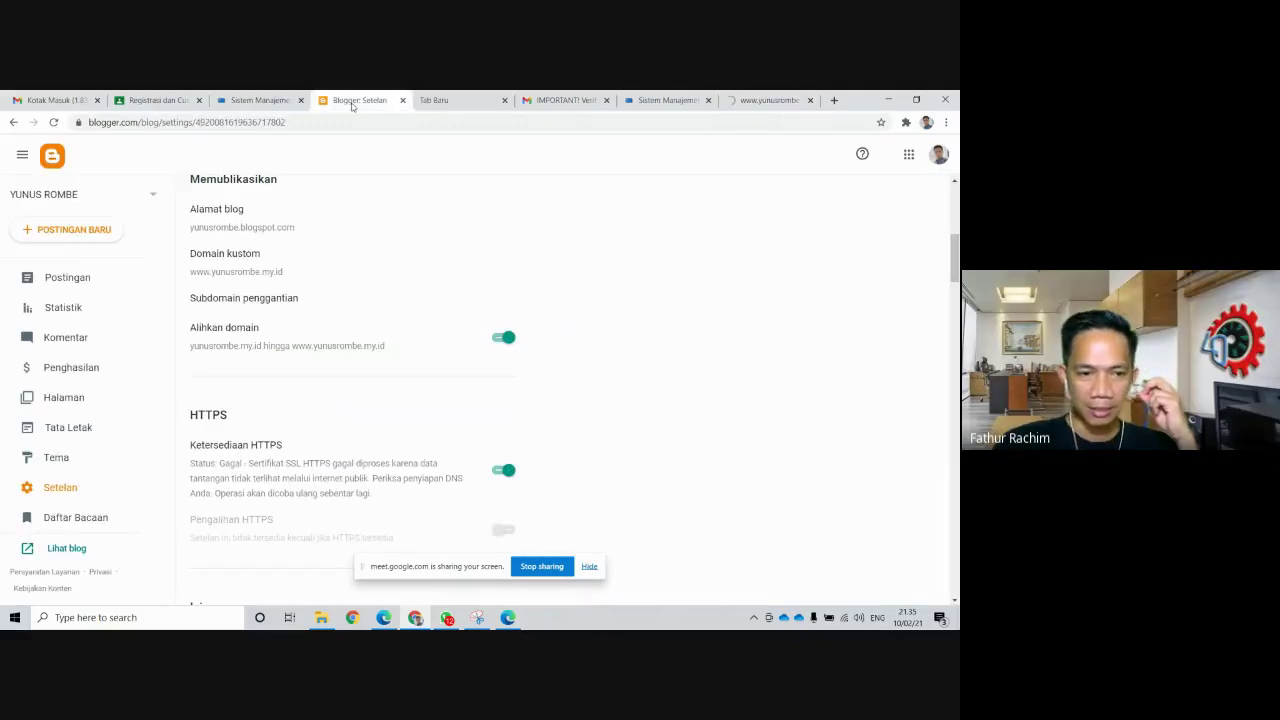
pyautogui.scroll(-2, 363, 353)
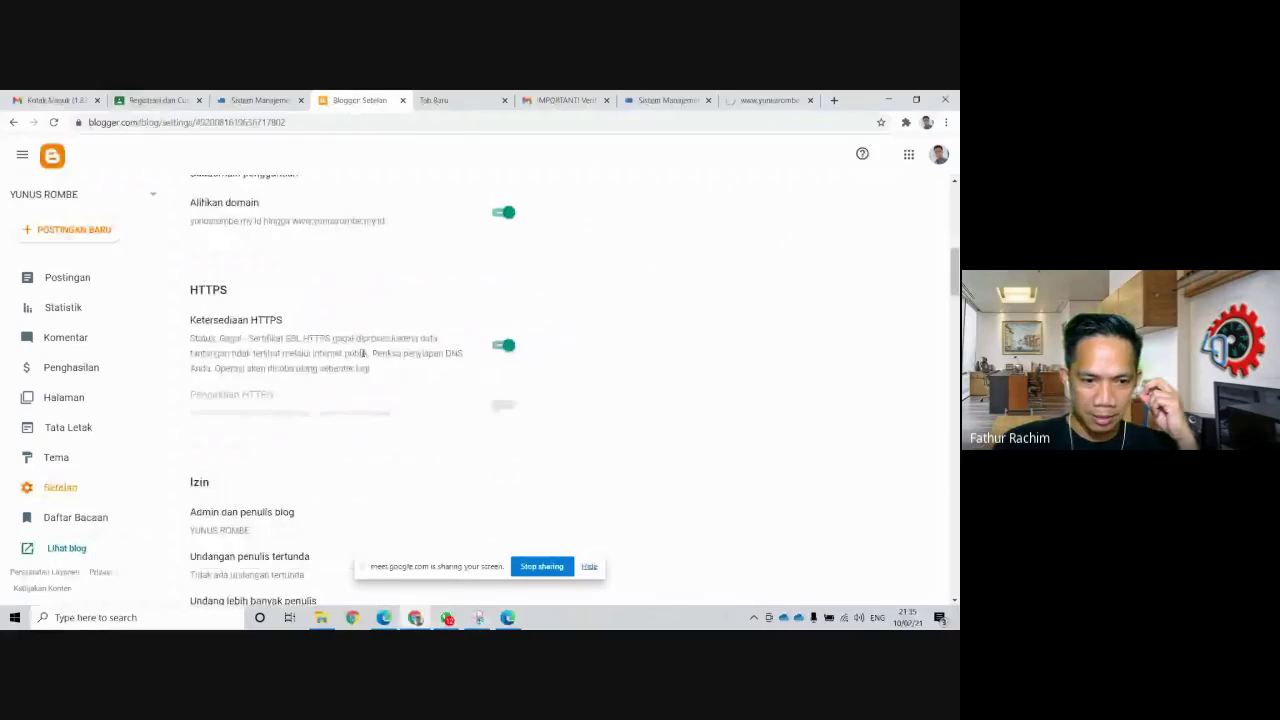
pyautogui.scroll(3, 574, 314)
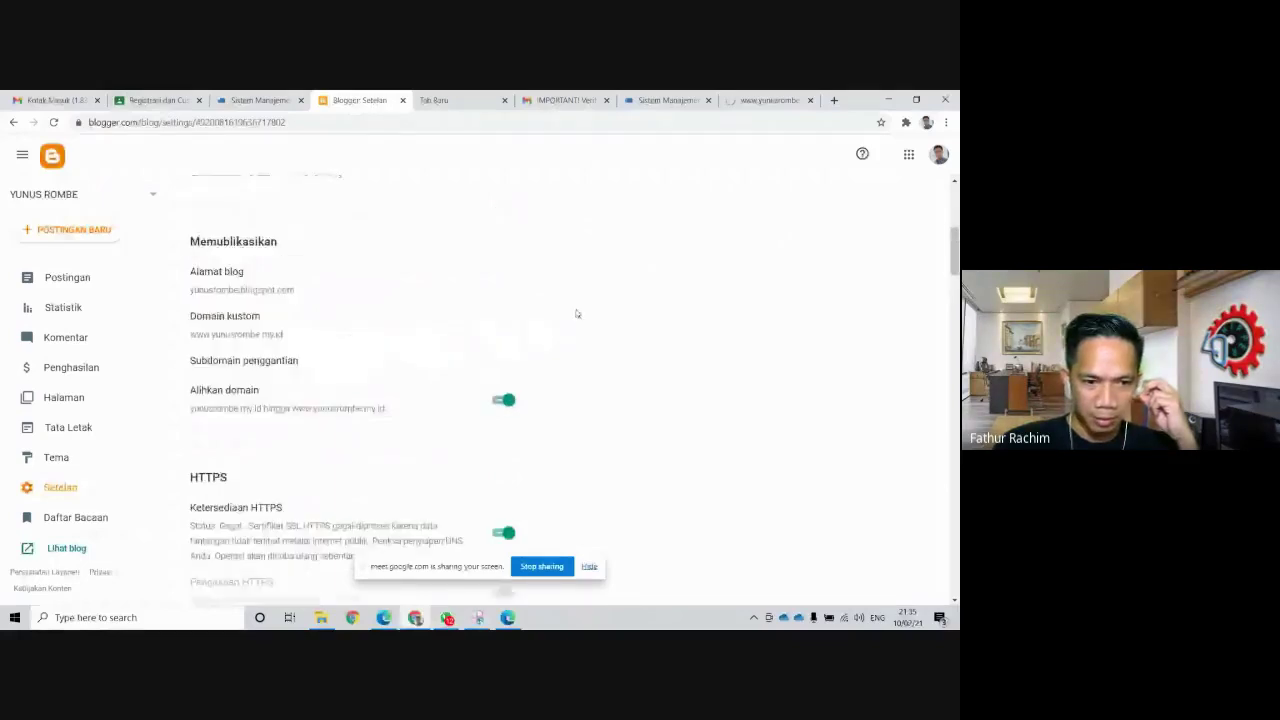
pyautogui.scroll(-3, 574, 314)
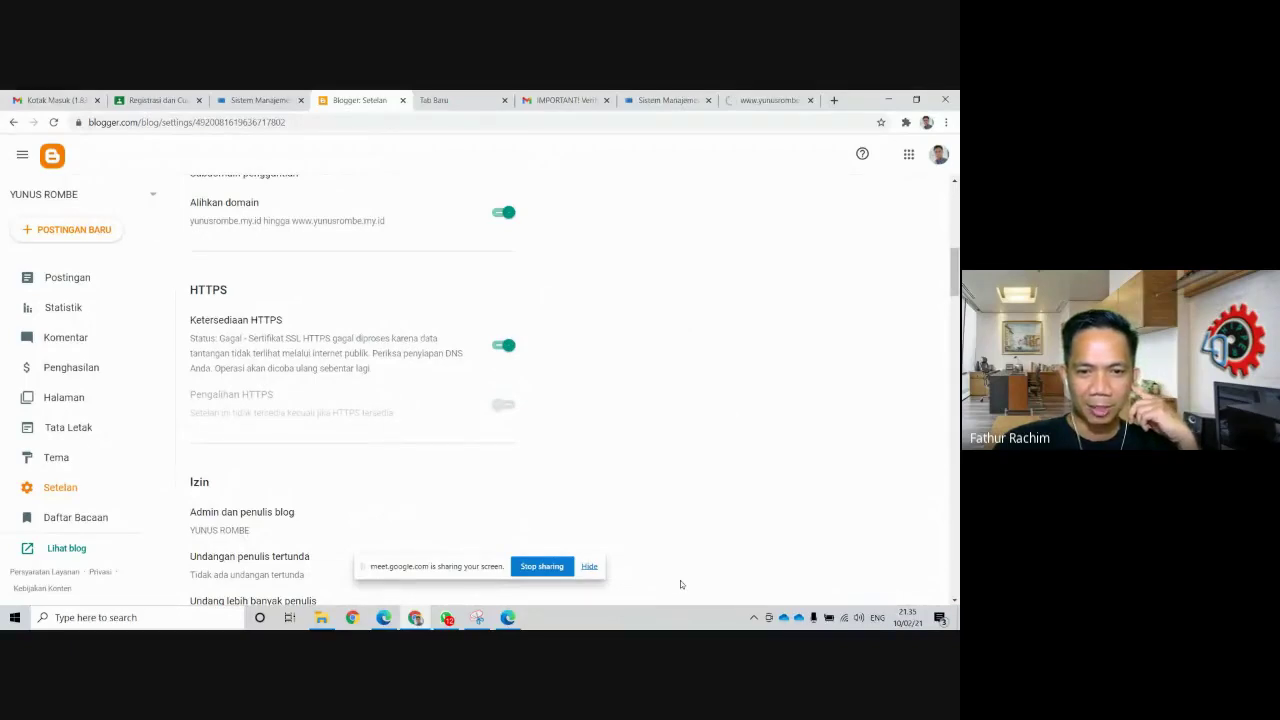
pyautogui.hotkey('ctrl', '+')
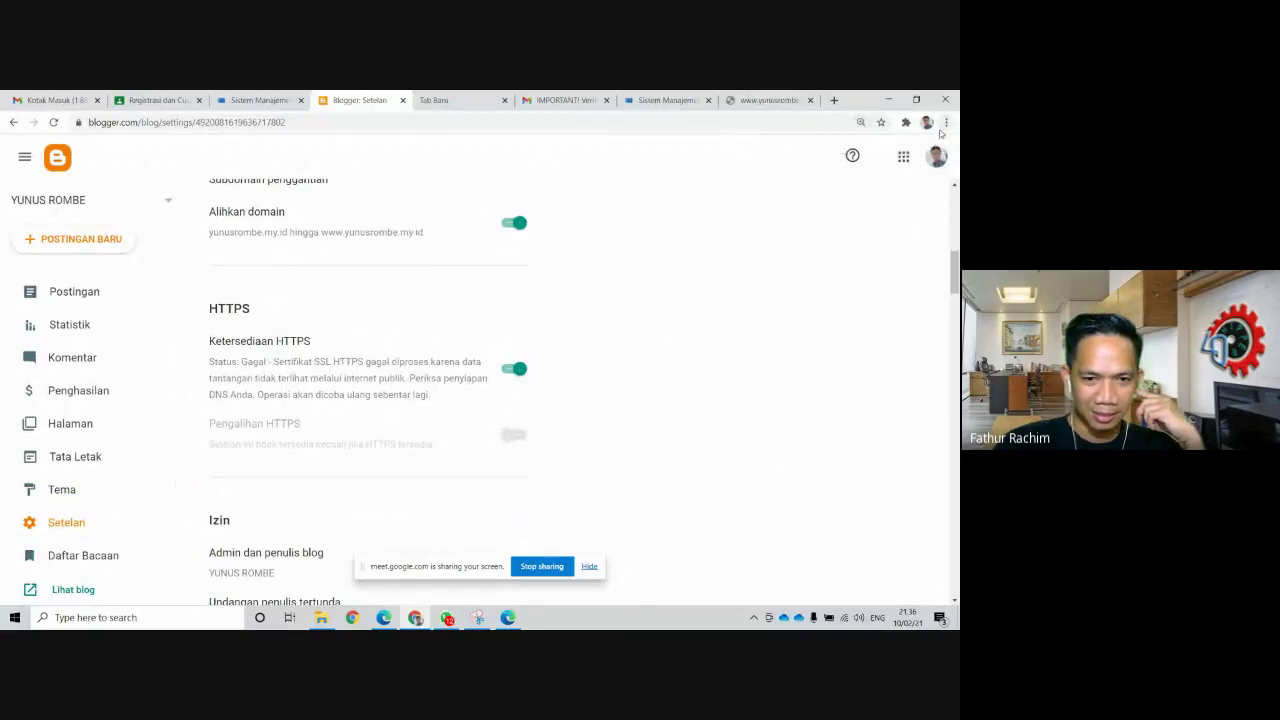
# Zoom the Blogger settings page in further using ctrl+plus and Chrome's menu zoom control
pyautogui.hotkey('ctrl', '+')
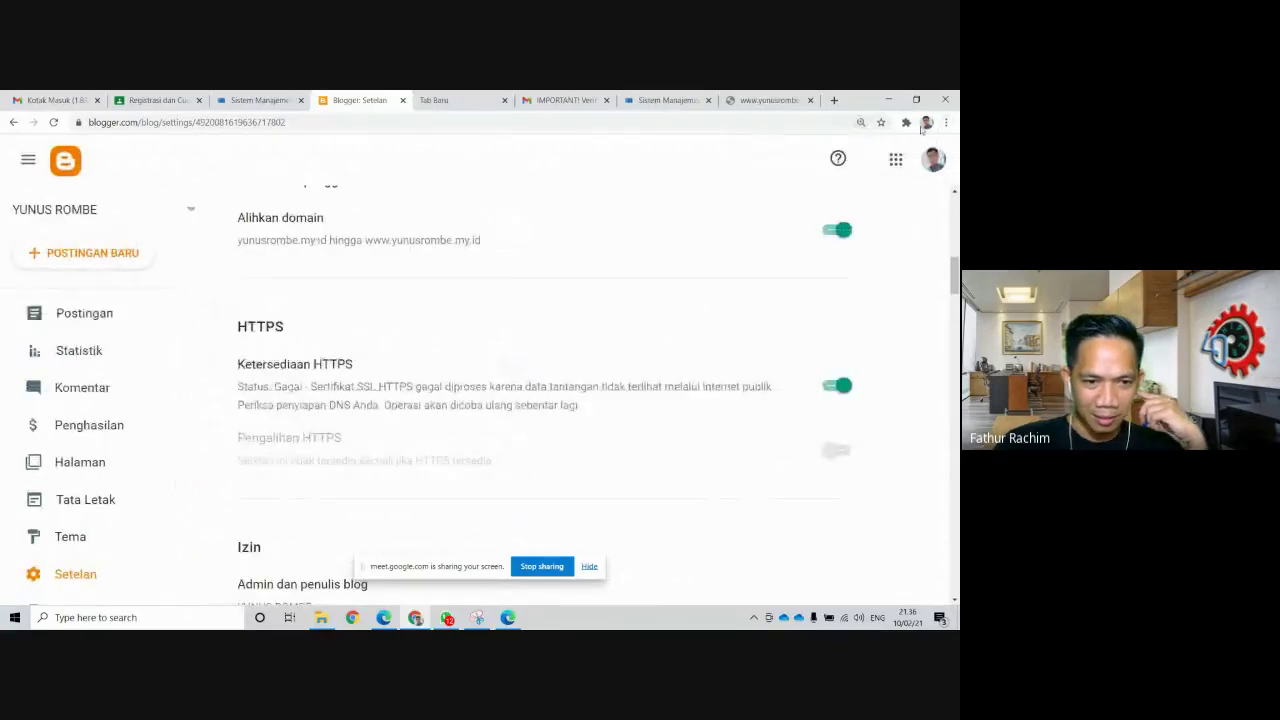
pyautogui.click(946, 122)
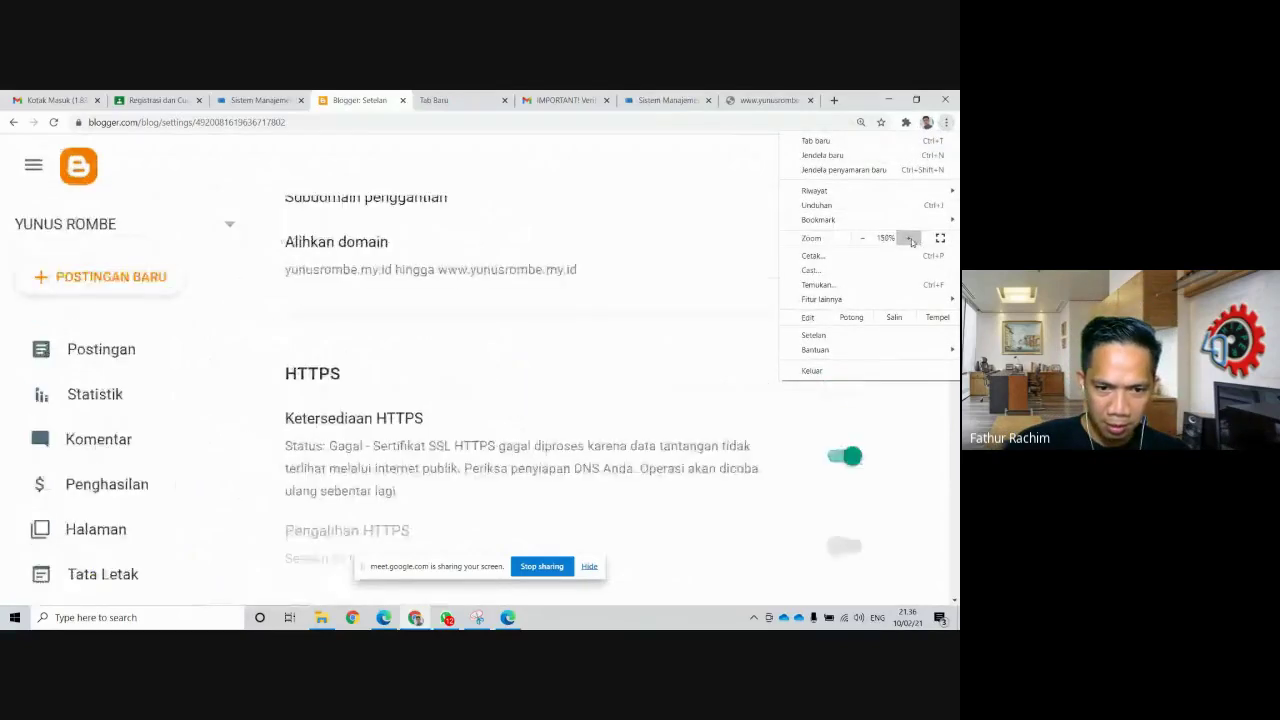
pyautogui.click(911, 241)
pyautogui.click(581, 312)
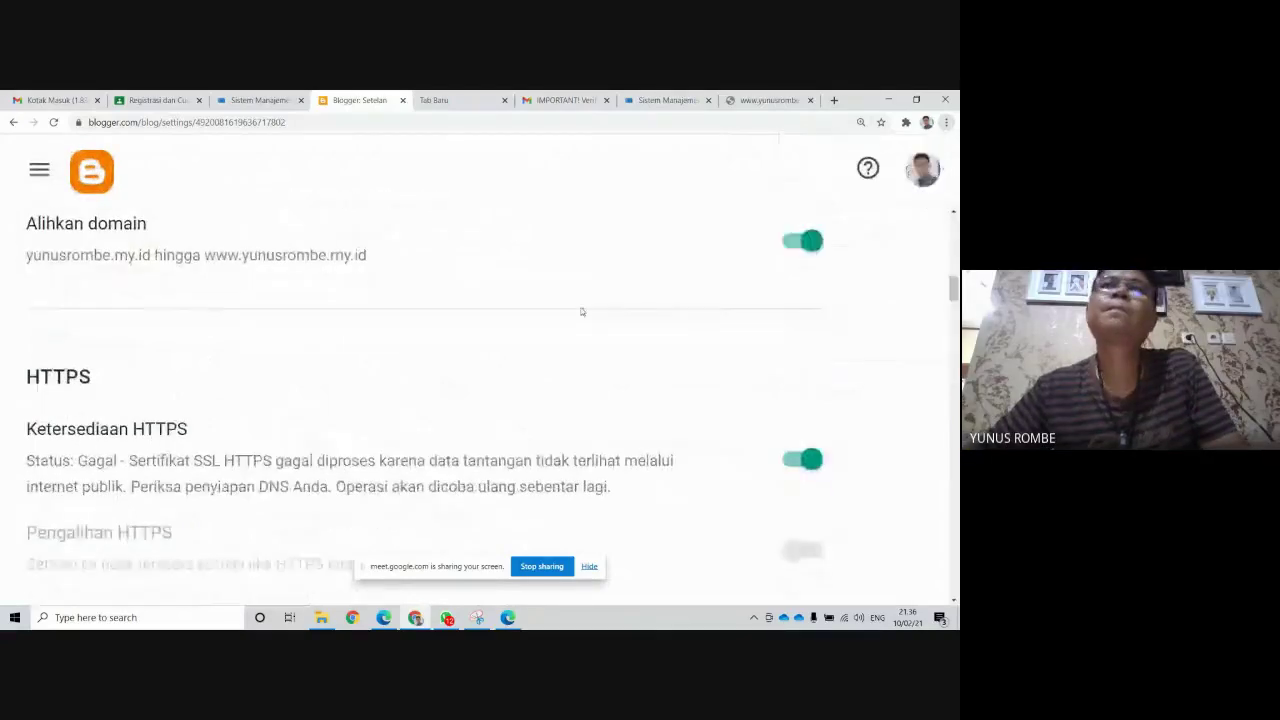
pyautogui.scroll(-2, 611, 521)
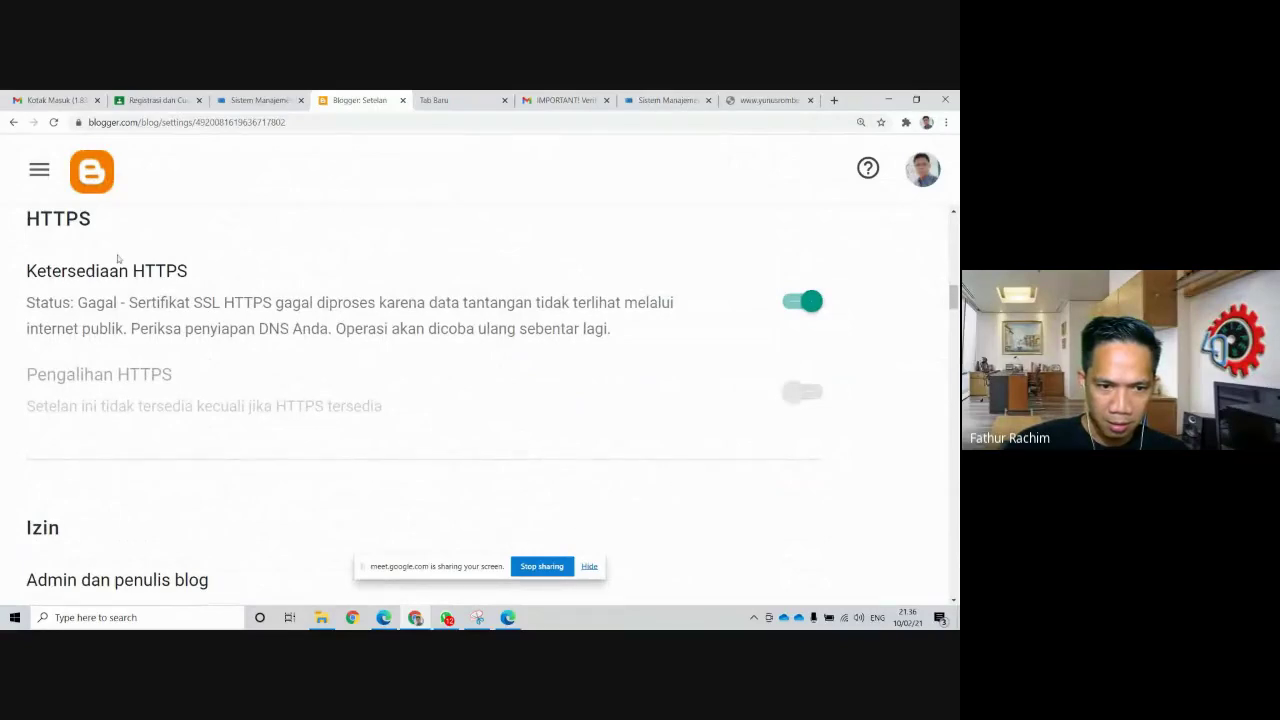
# Reload the settings and review the Alihkan domain redirect, which remains on
pyautogui.click(53, 122)
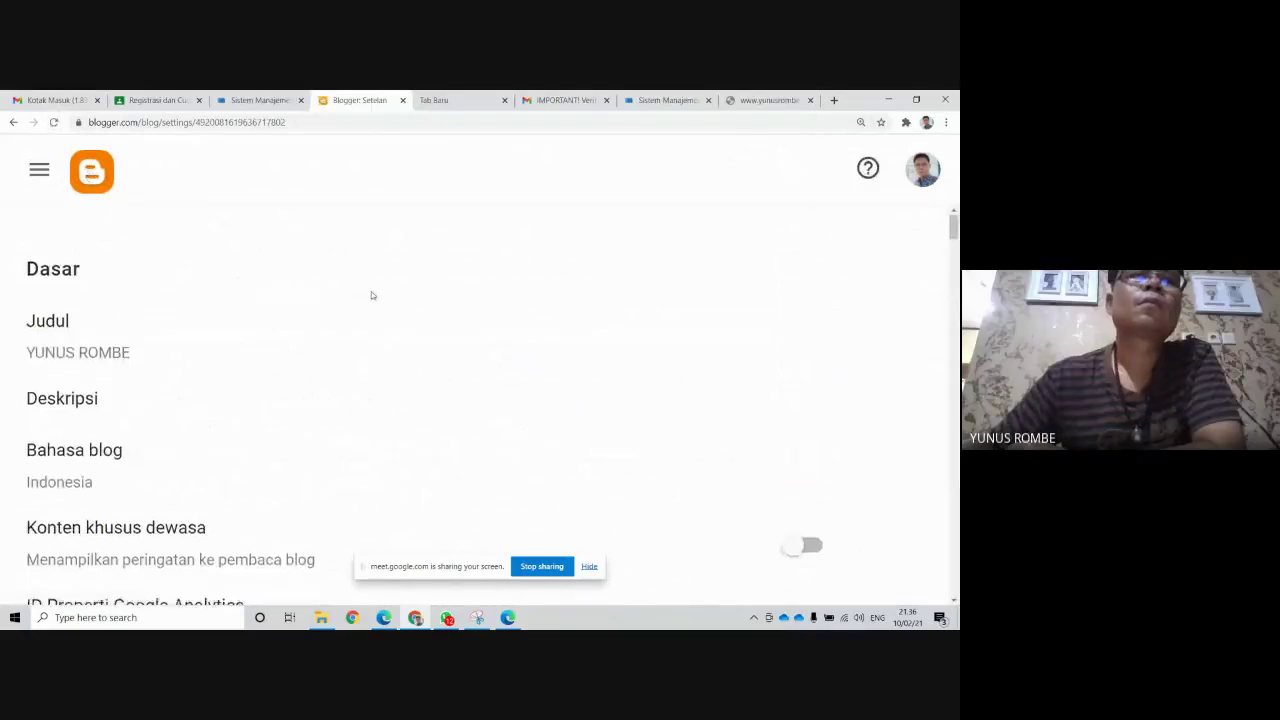
pyautogui.scroll(-3, 371, 291)
pyautogui.scroll(-6, 373, 295)
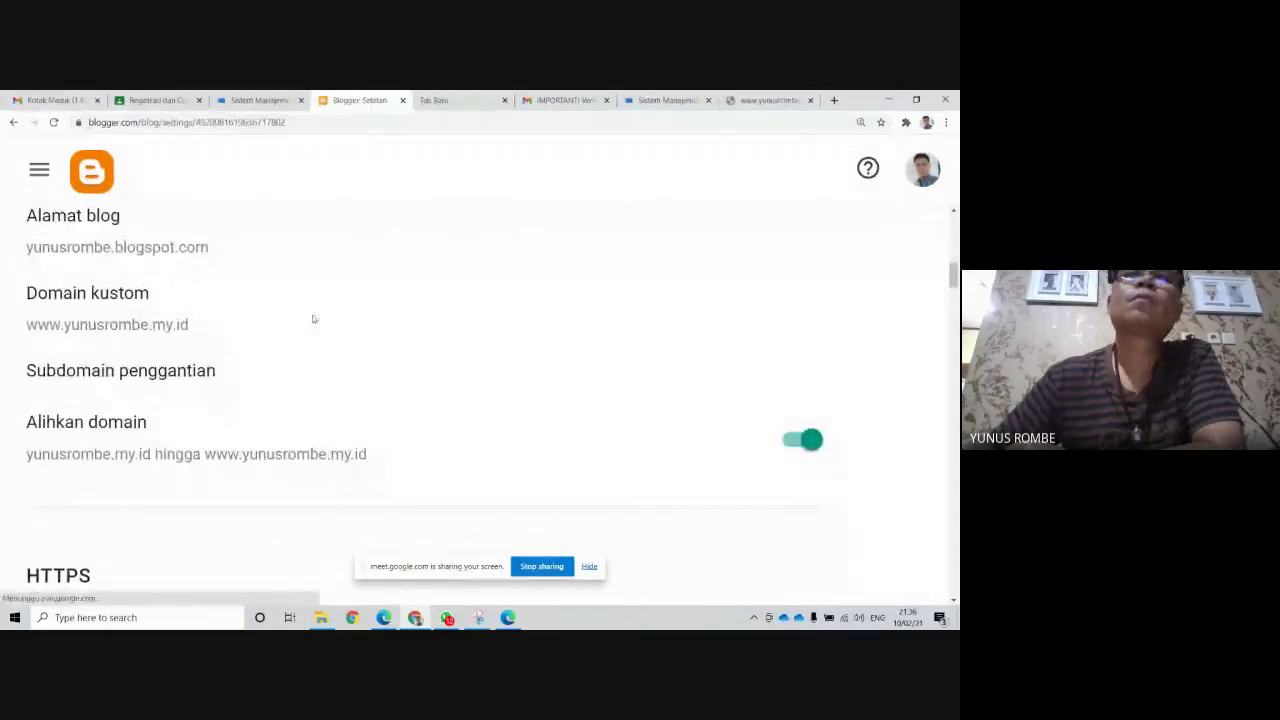
pyautogui.scroll(-3, 534, 278)
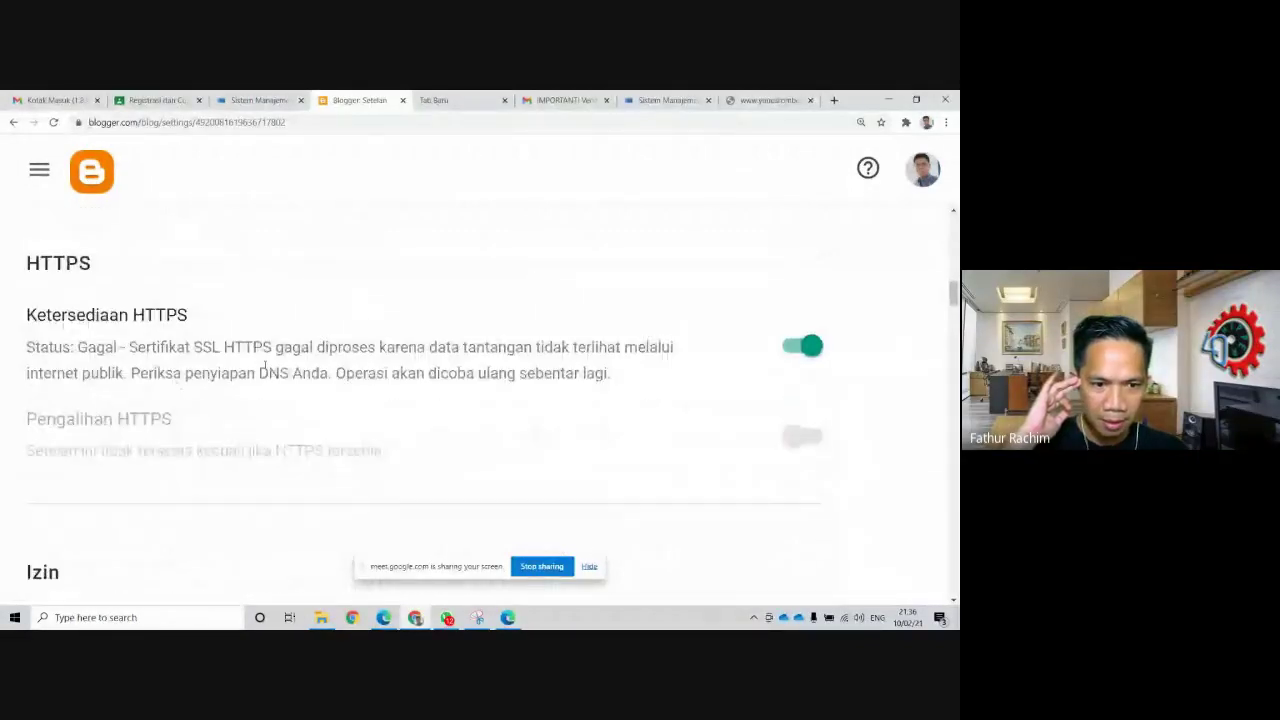
pyautogui.scroll(-3, 474, 300)
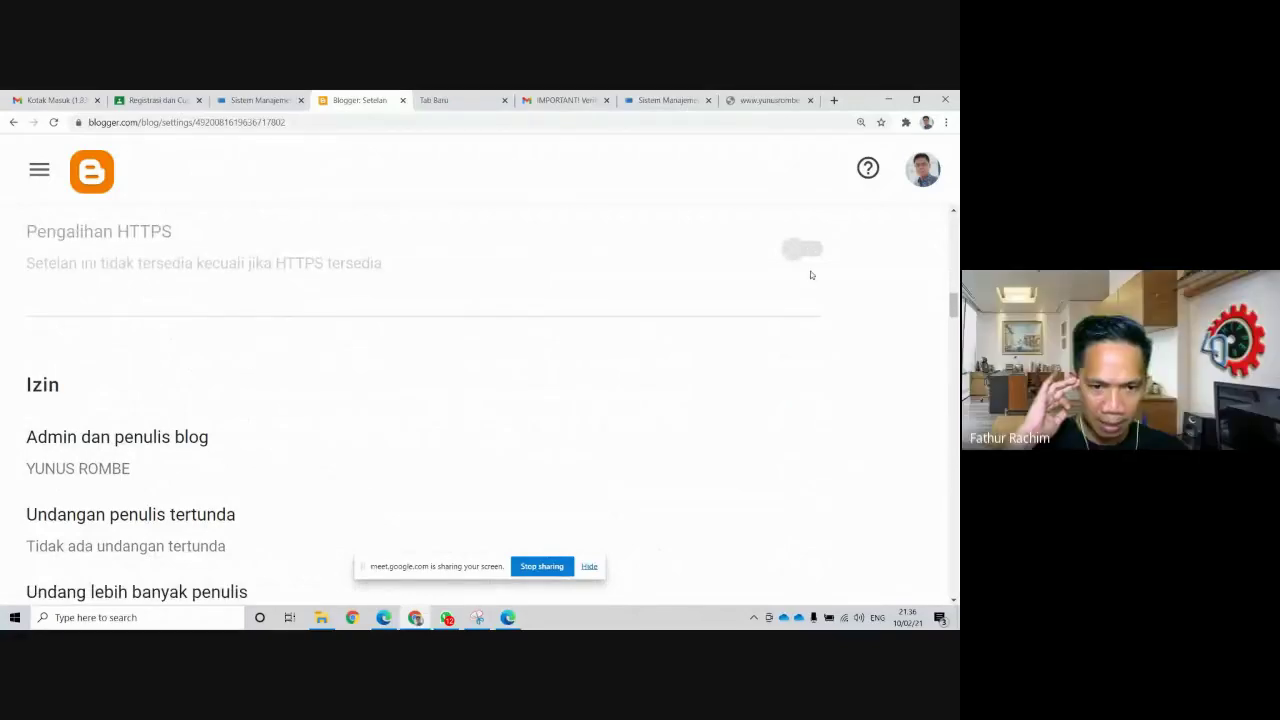
pyautogui.scroll(1, 811, 280)
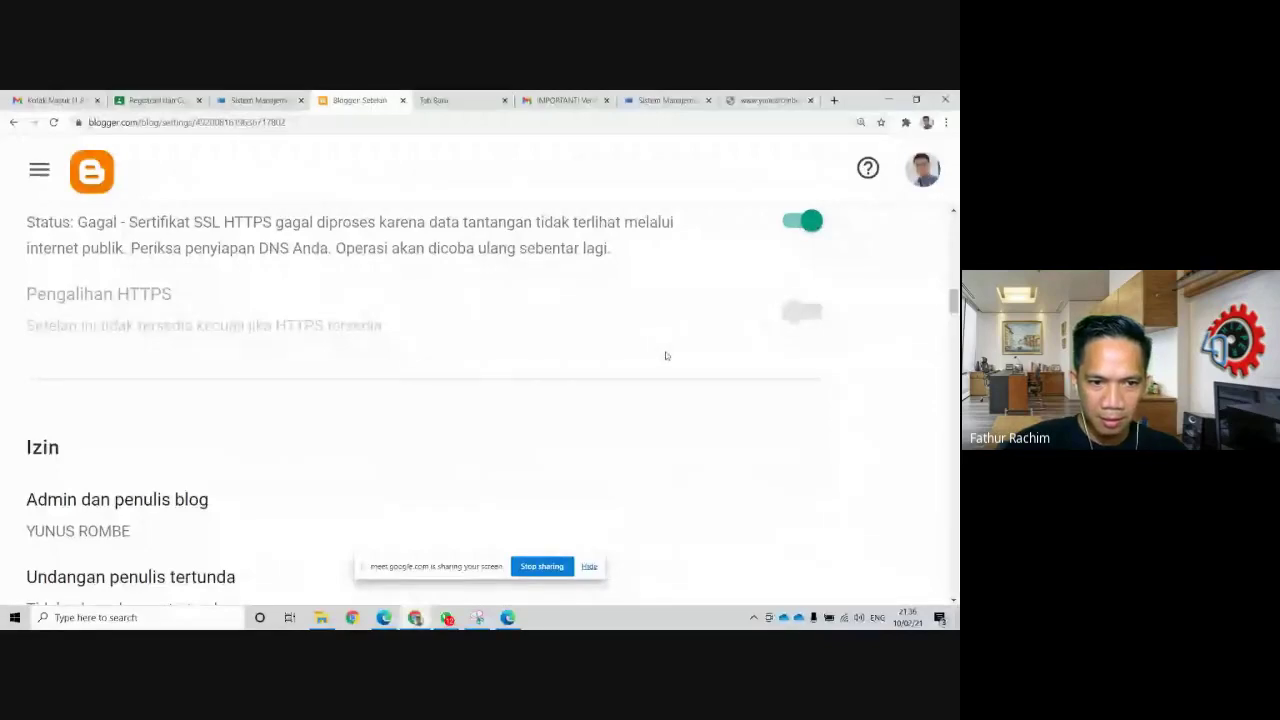
pyautogui.scroll(-3, 667, 354)
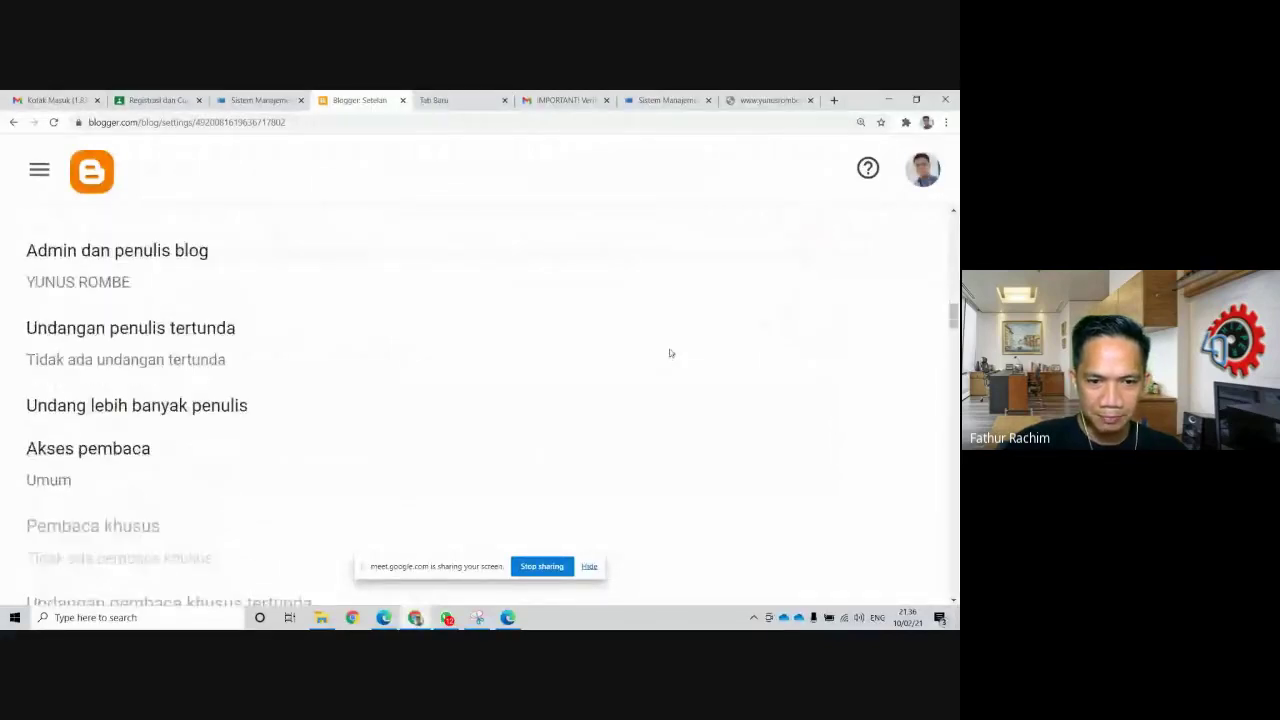
pyautogui.scroll(3, 670, 353)
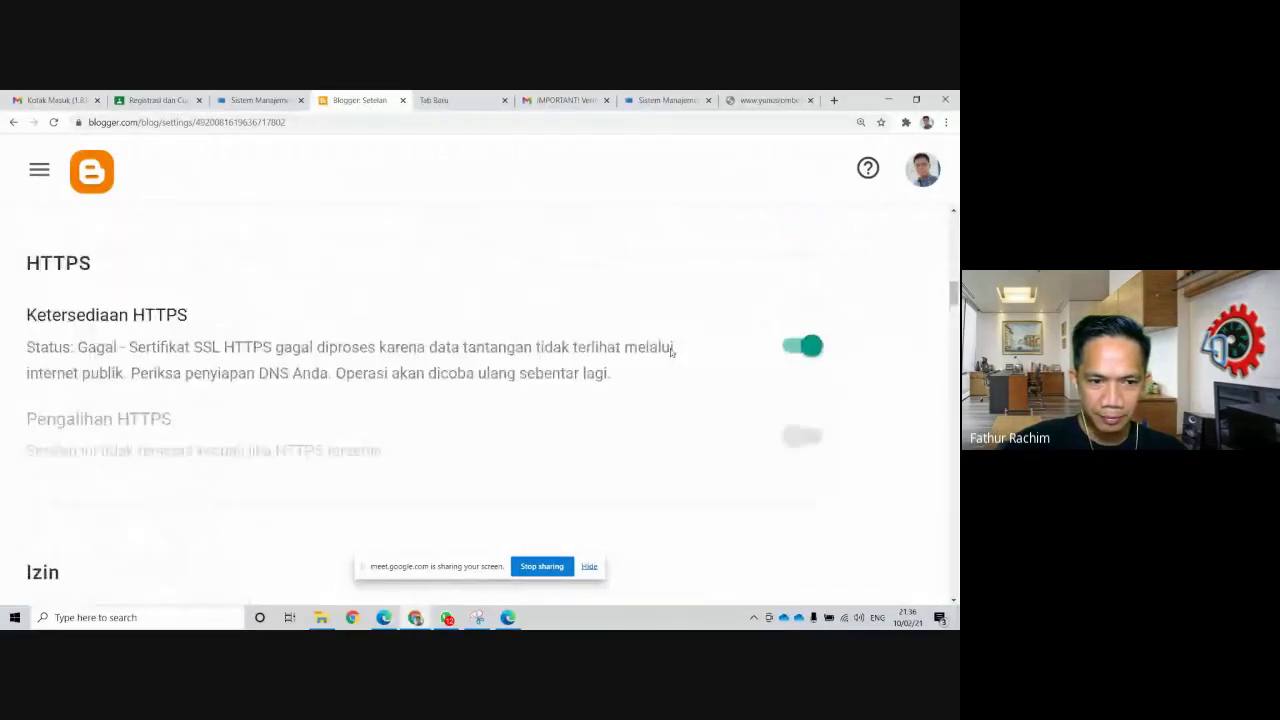
# Reload again and recheck Ketersediaan HTTPS, which still reports certificate failure
pyautogui.click(54, 122)
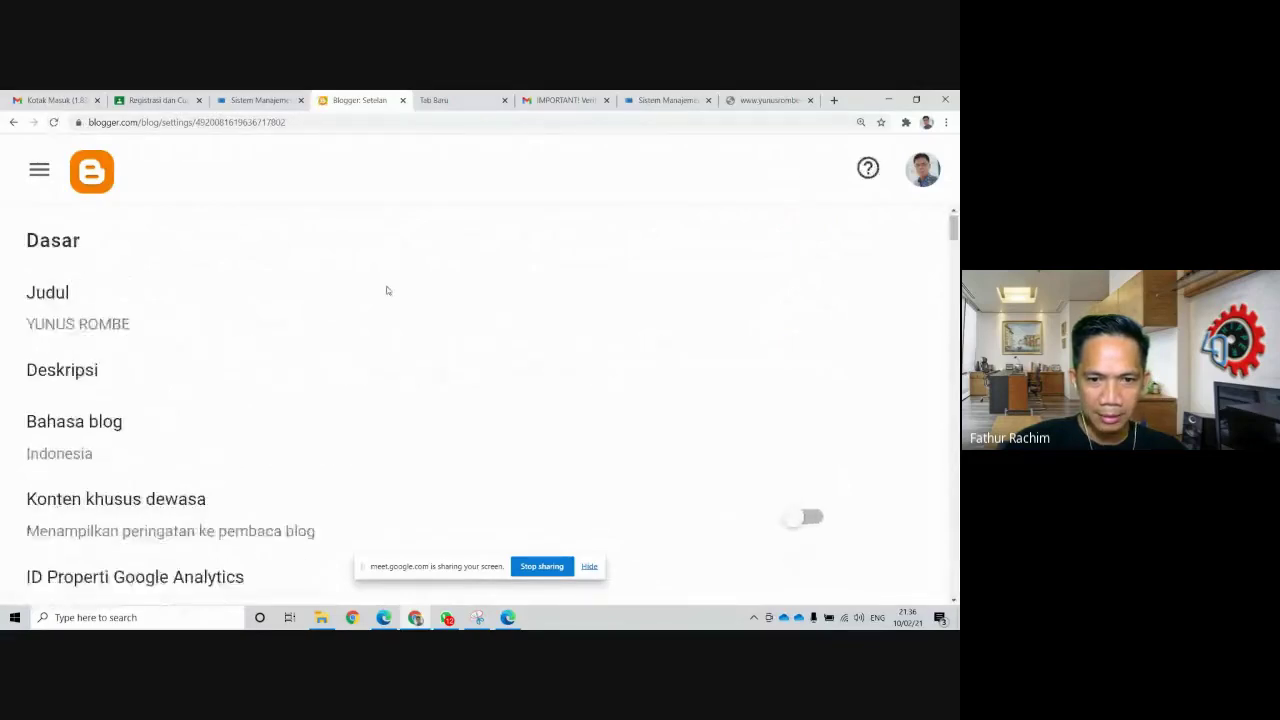
pyautogui.scroll(-7, 385, 284)
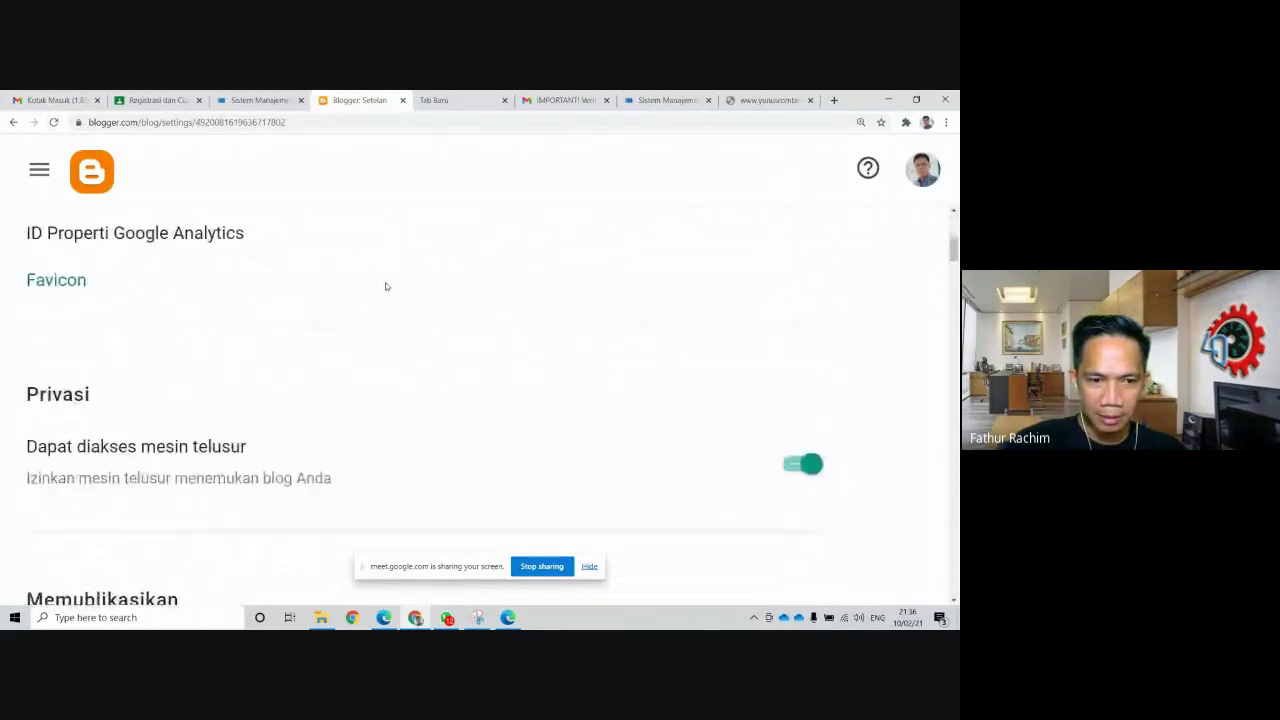
pyautogui.scroll(-2, 390, 291)
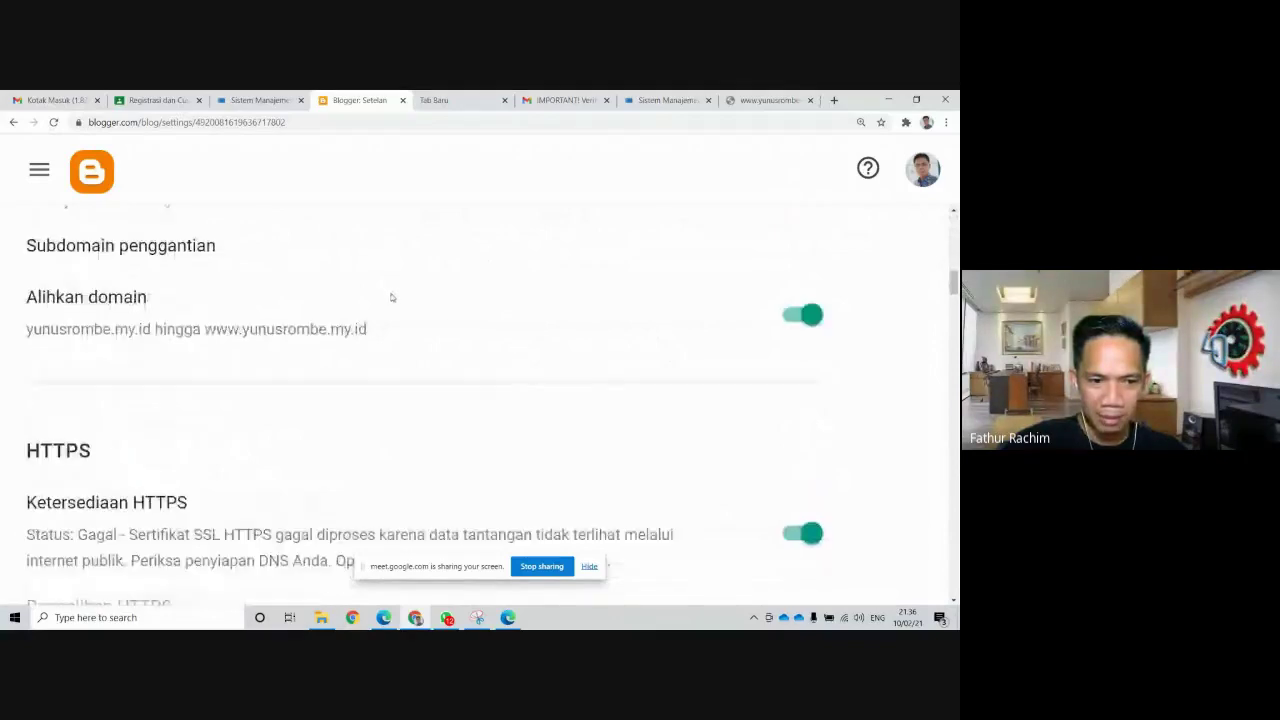
pyautogui.scroll(4, 406, 291)
pyautogui.scroll(-1, 415, 293)
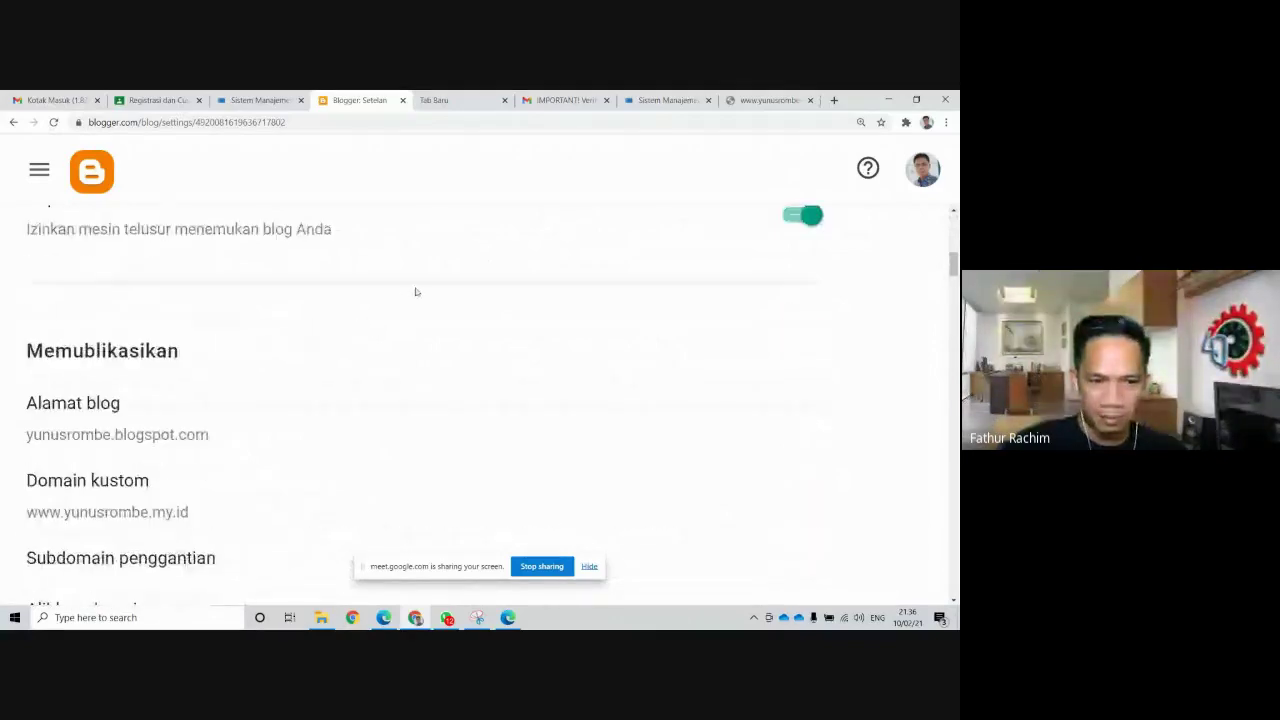
pyautogui.scroll(-1, 391, 362)
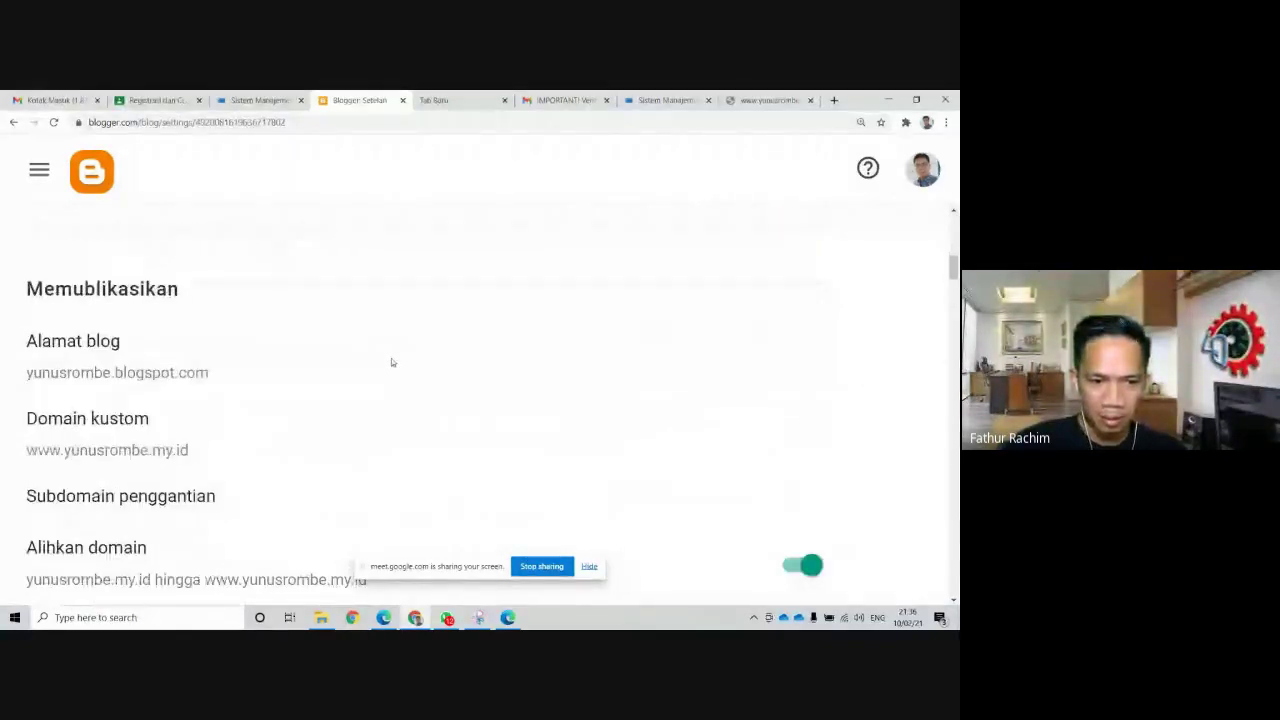
pyautogui.scroll(-1, 392, 362)
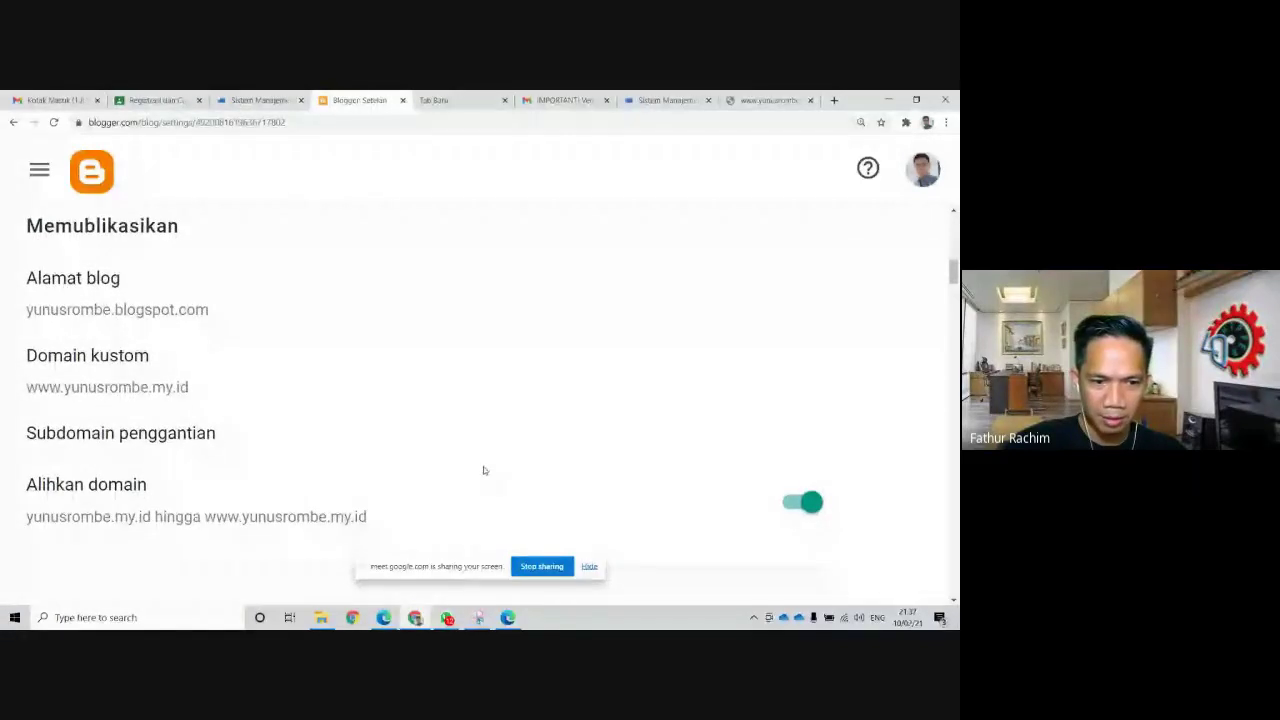
pyautogui.scroll(-1, 488, 470)
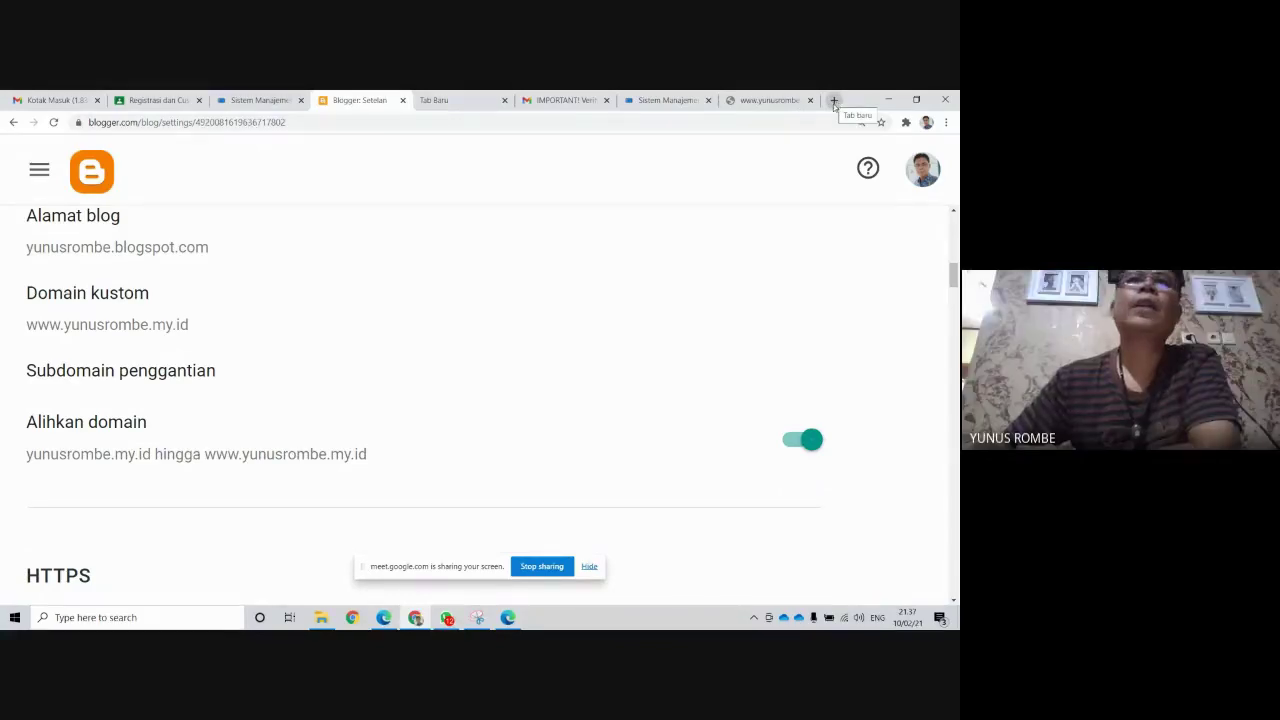
pyautogui.click(834, 101)
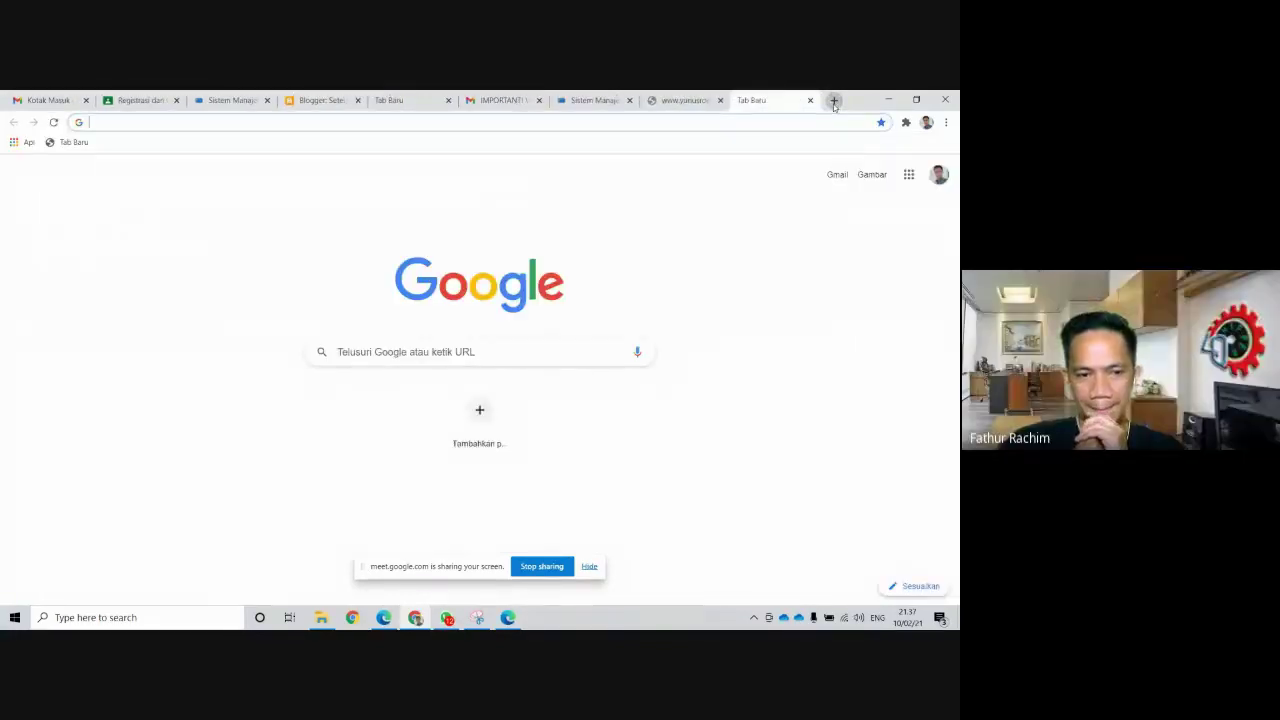
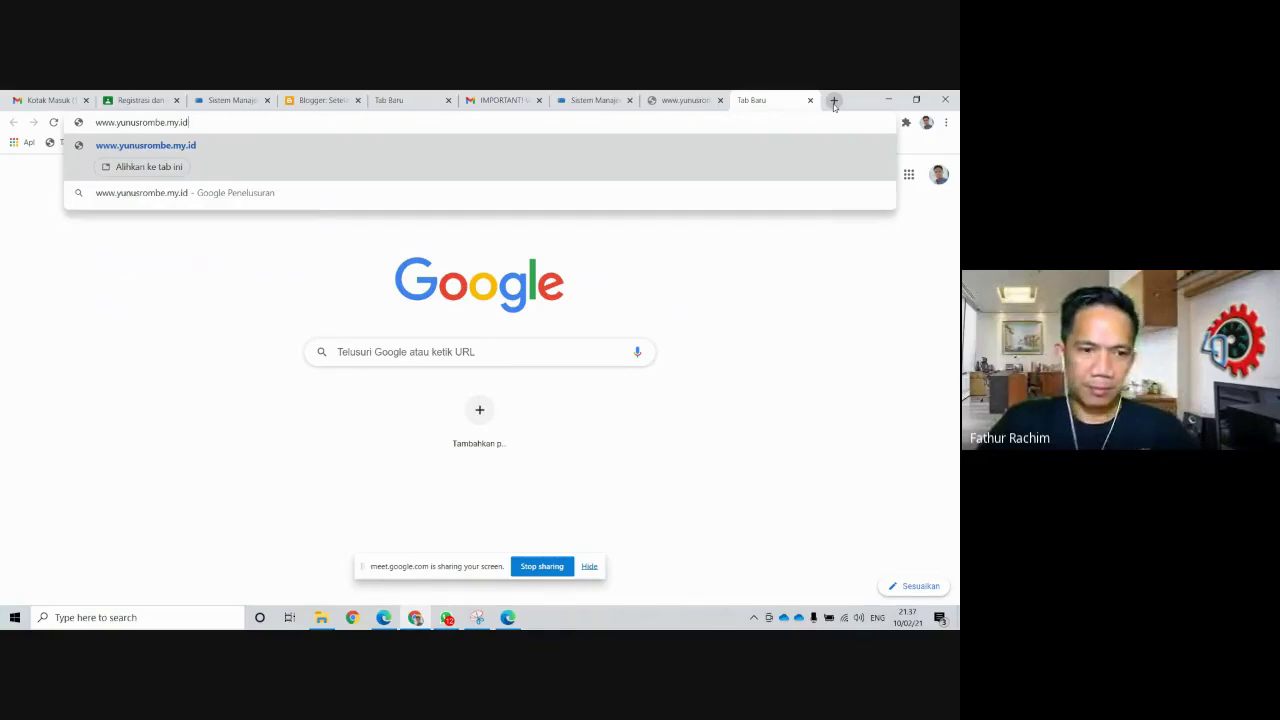
pyautogui.press('Return')
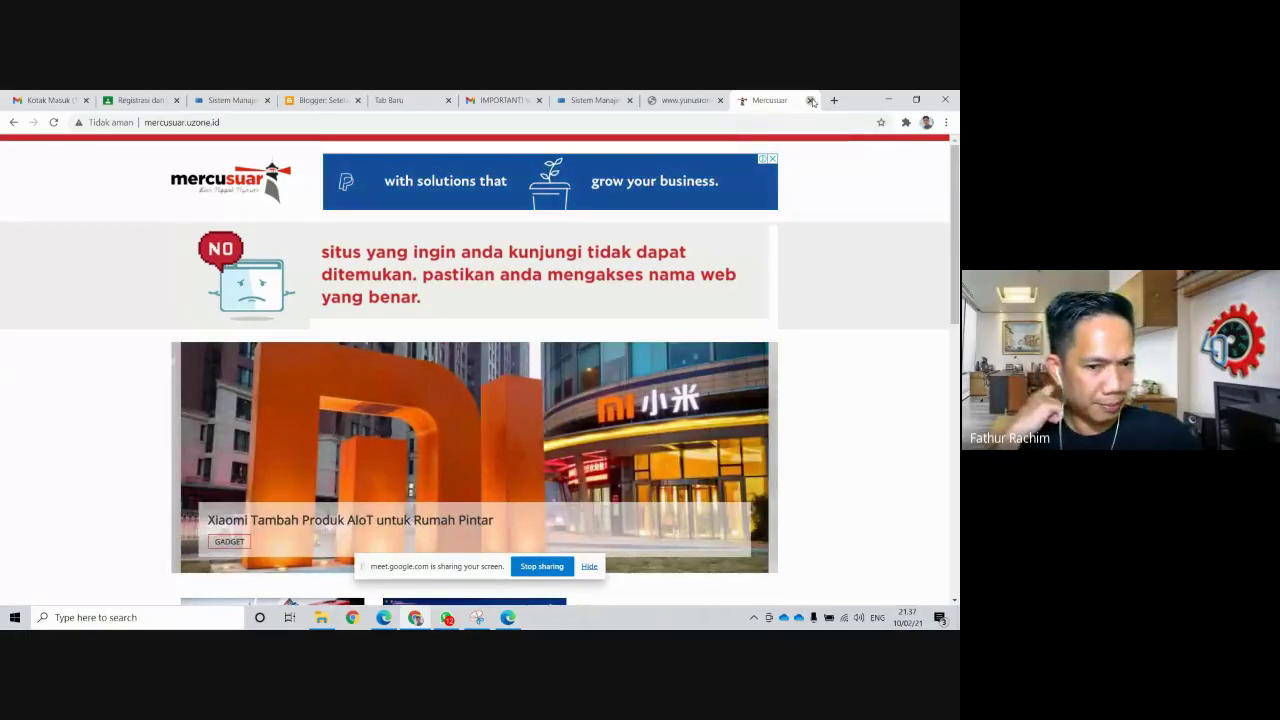
# Close the site-not-found tab and start a fresh tab with an empty address bar
pyautogui.click(811, 101)
pyautogui.click(834, 100)
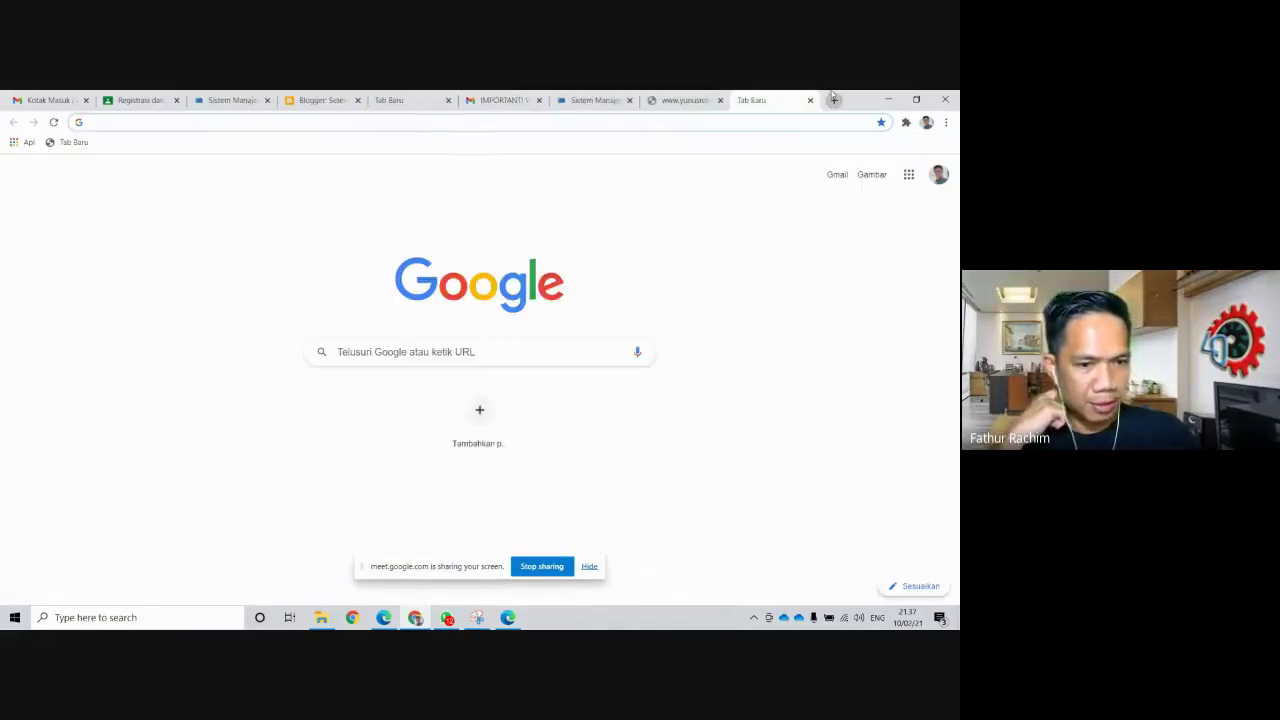
pyautogui.write('h')
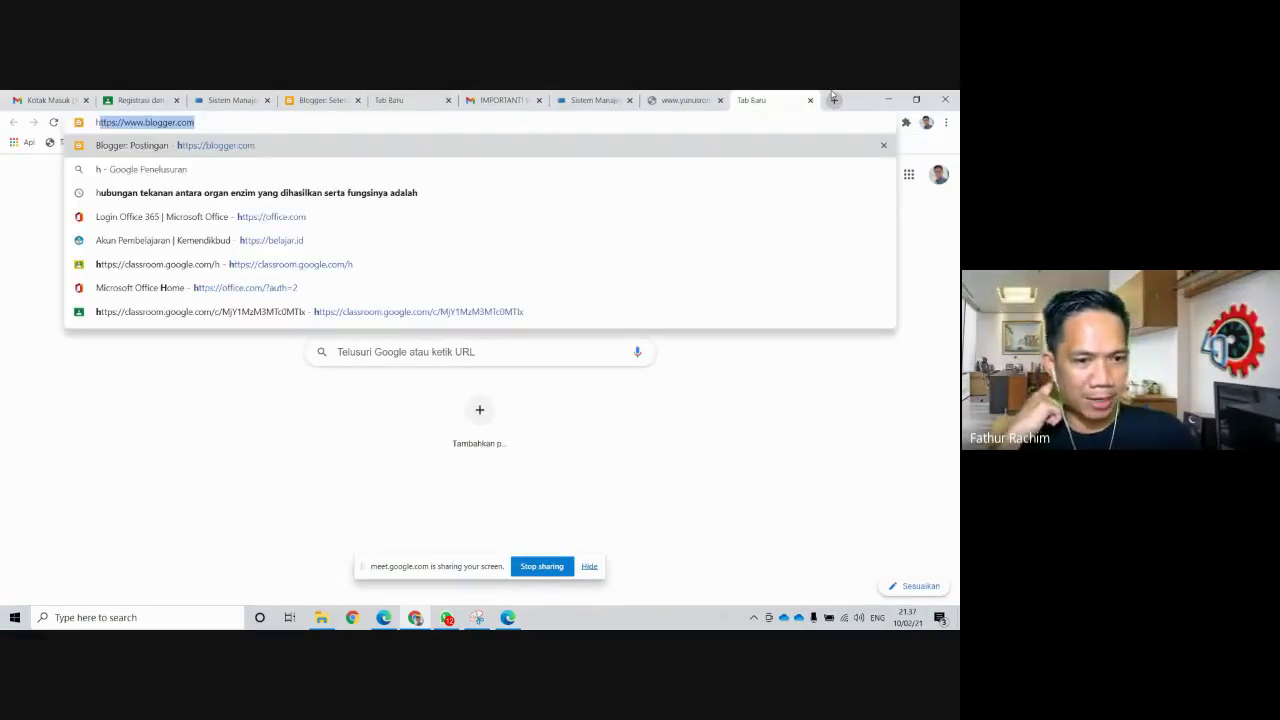
pyautogui.press('BackSpace')
pyautogui.press('BackSpace')
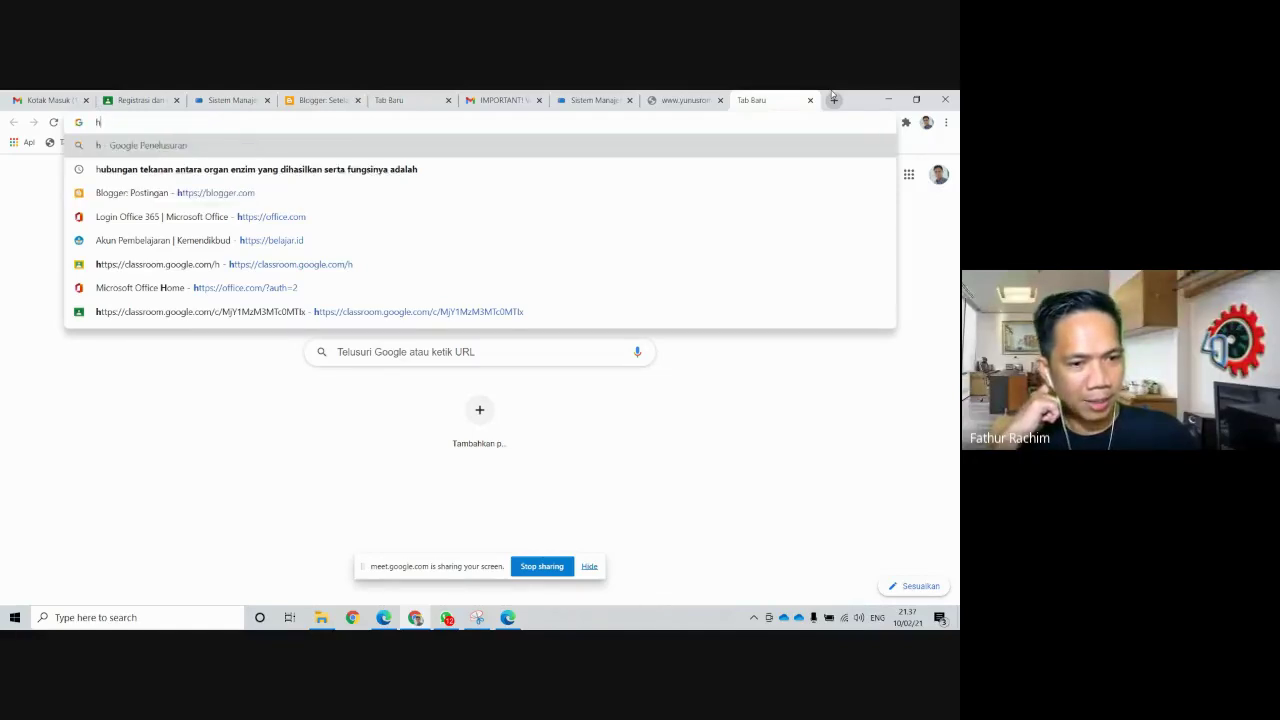
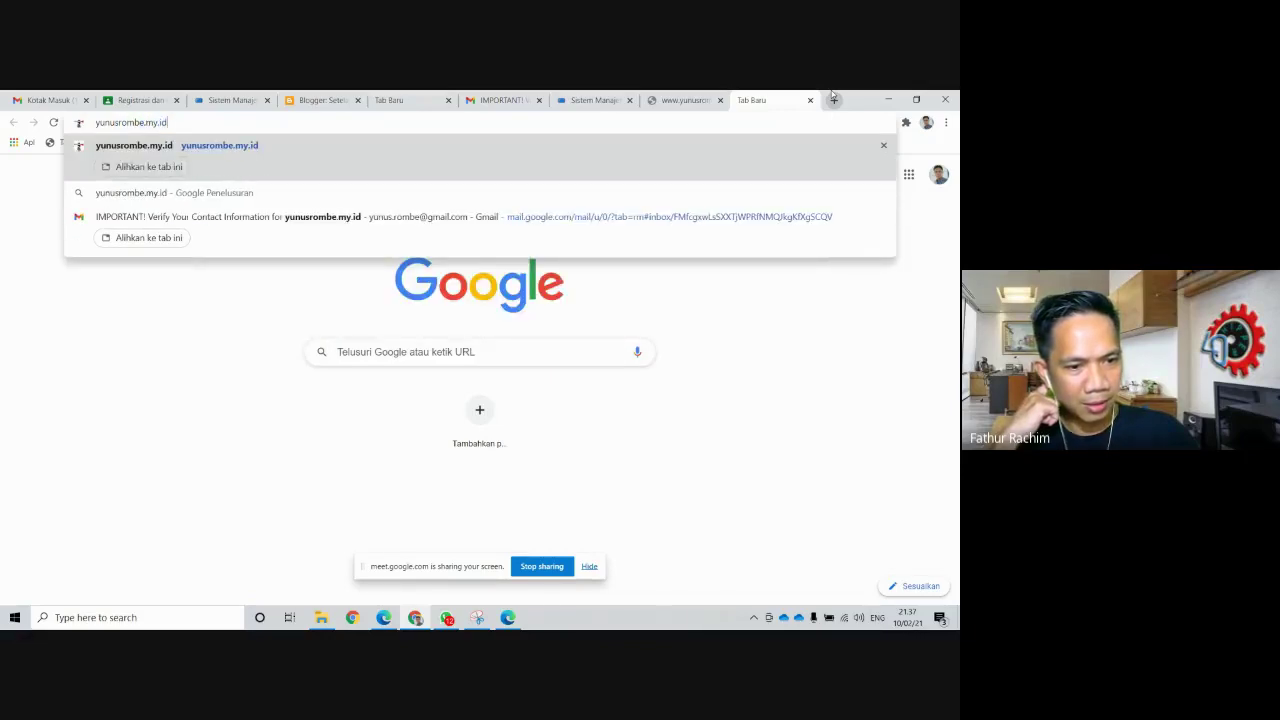
pyautogui.press('Return')
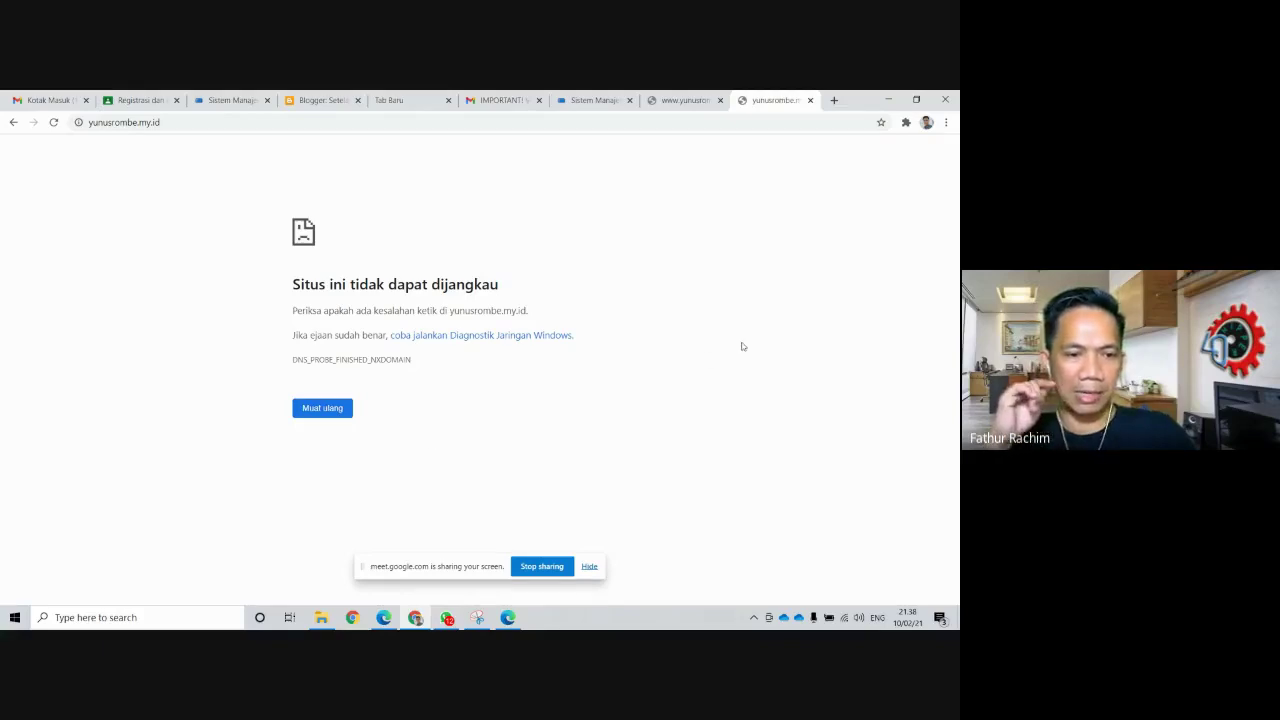
pyautogui.click(230, 100)
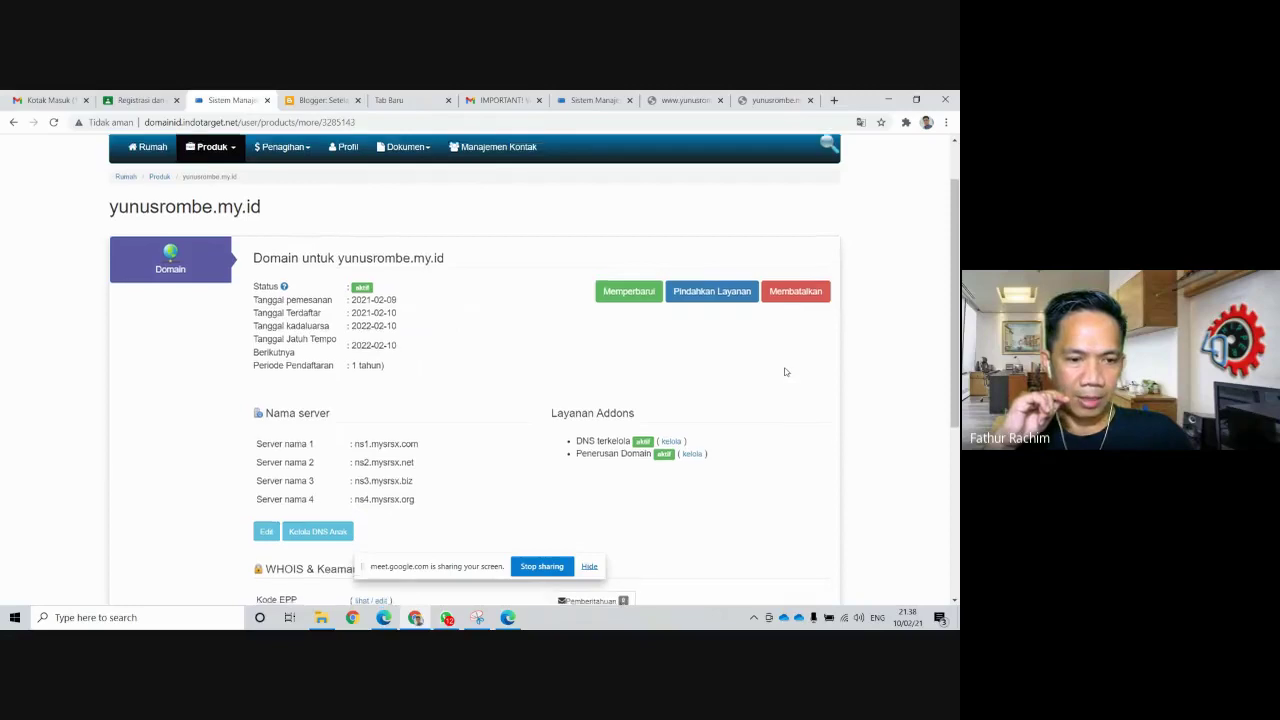
pyautogui.scroll(-1, 786, 373)
pyautogui.scroll(3, 788, 374)
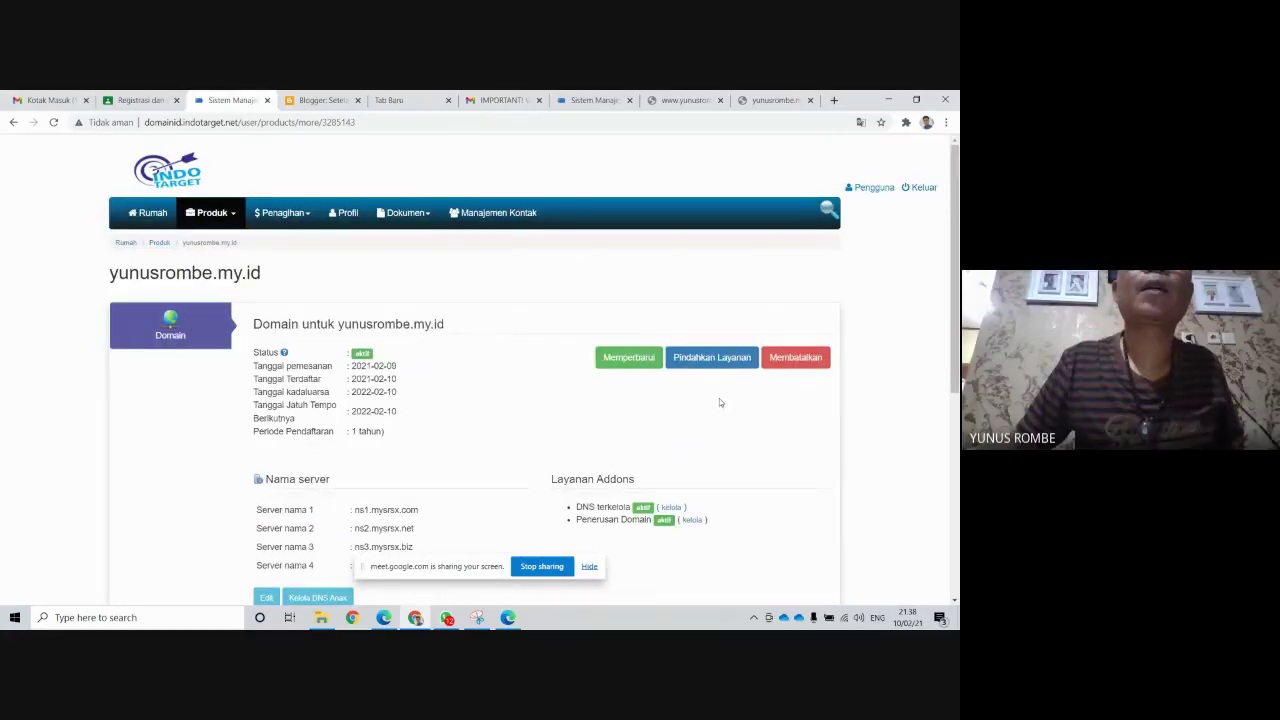
pyautogui.scroll(-3, 719, 402)
pyautogui.scroll(2, 720, 403)
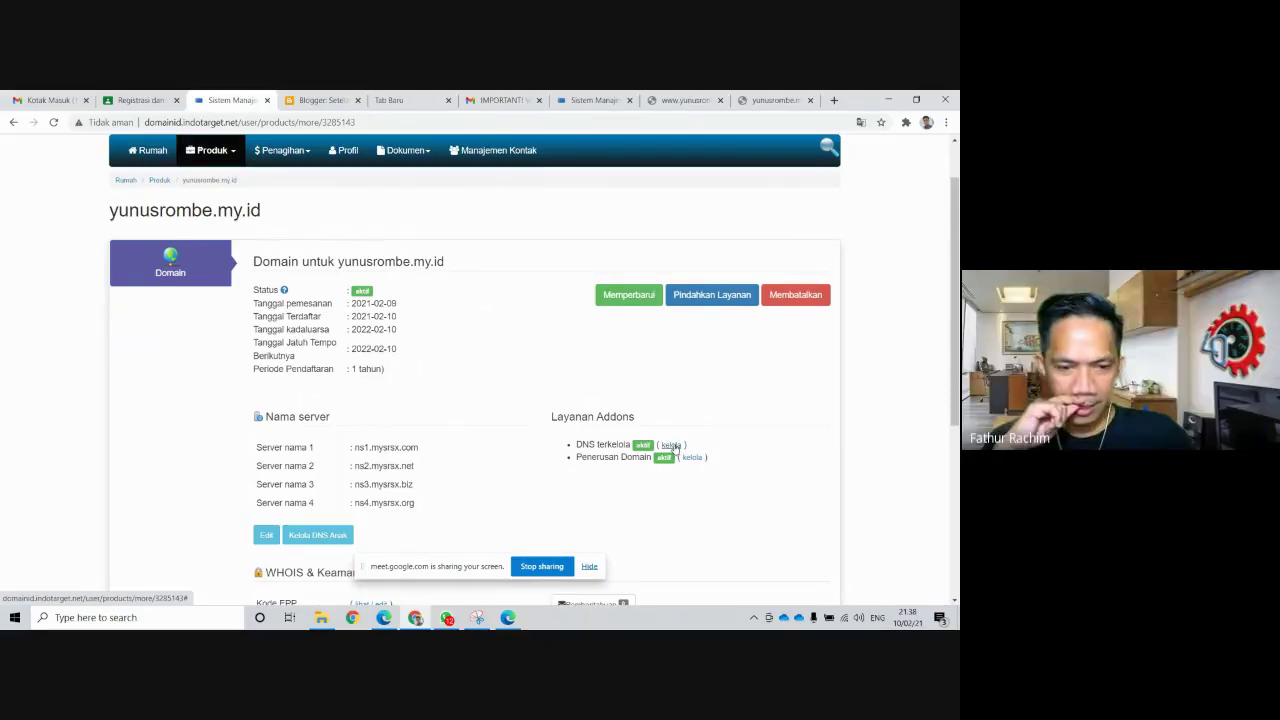
pyautogui.click(675, 447)
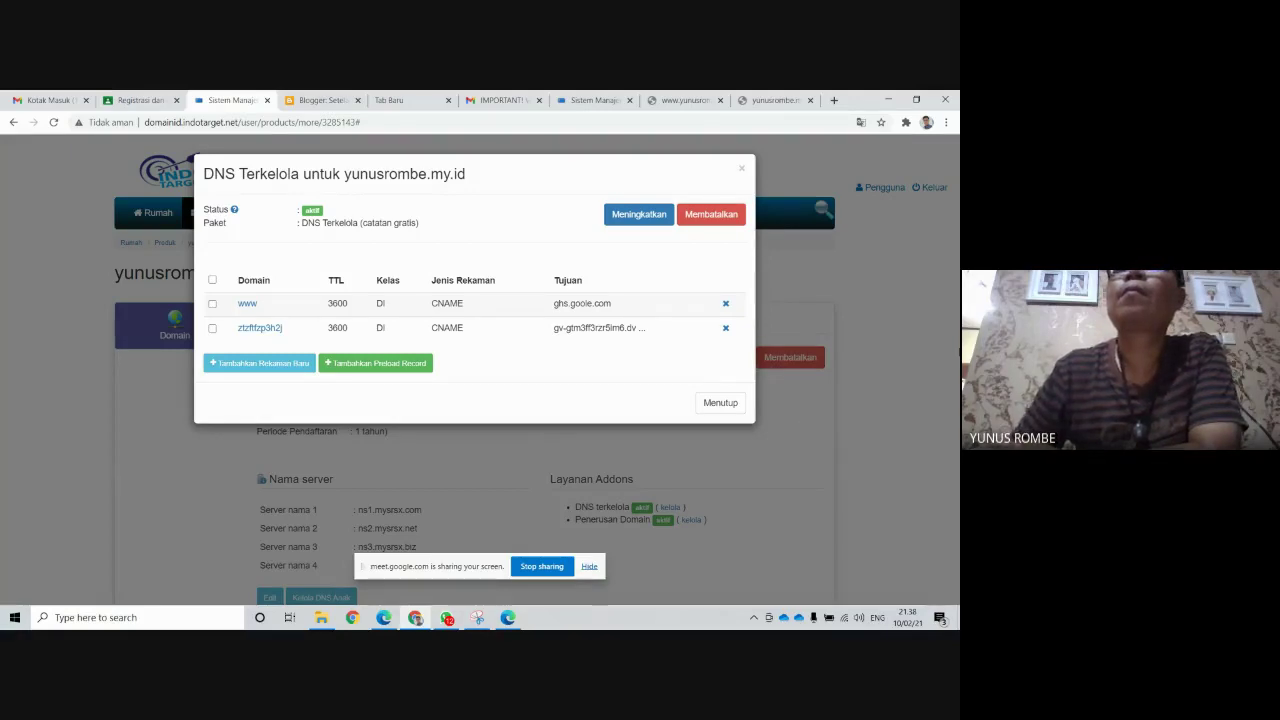
# Zoom the page in and delete the www CNAME record pointing to ghs.goole.com
pyautogui.click(946, 122)
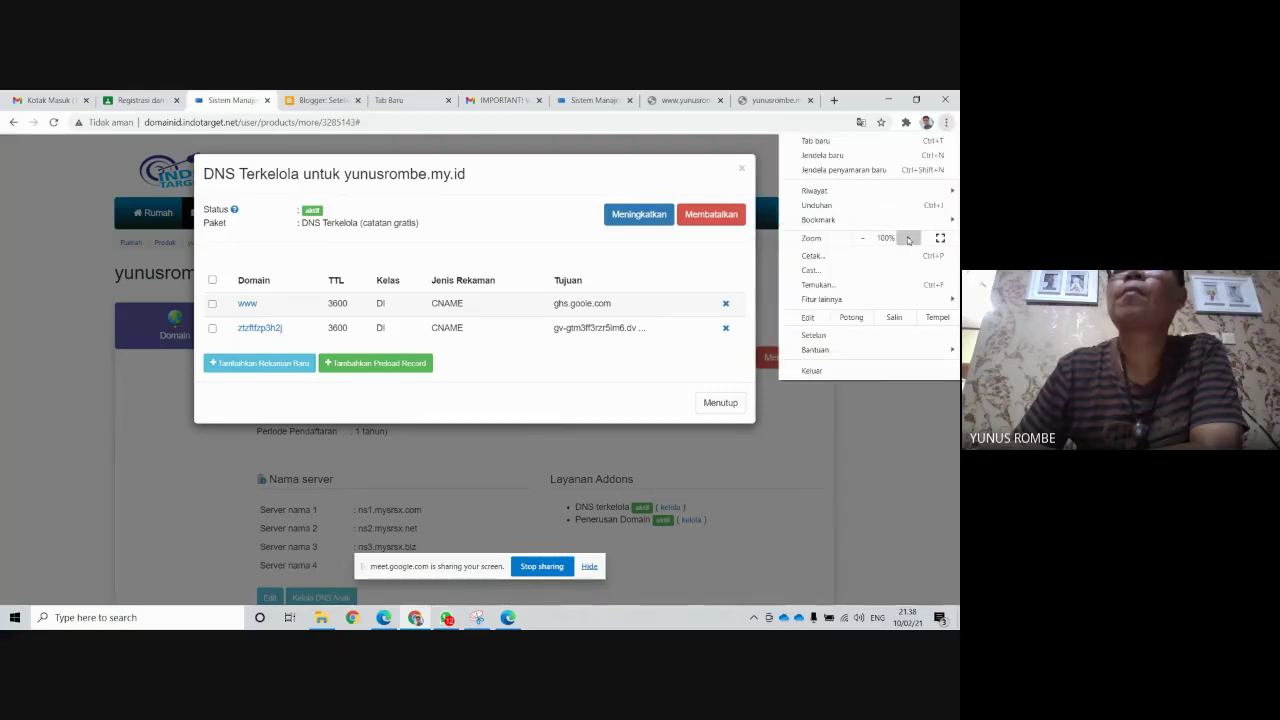
pyautogui.click(908, 238)
pyautogui.click(908, 238)
pyautogui.click(908, 238)
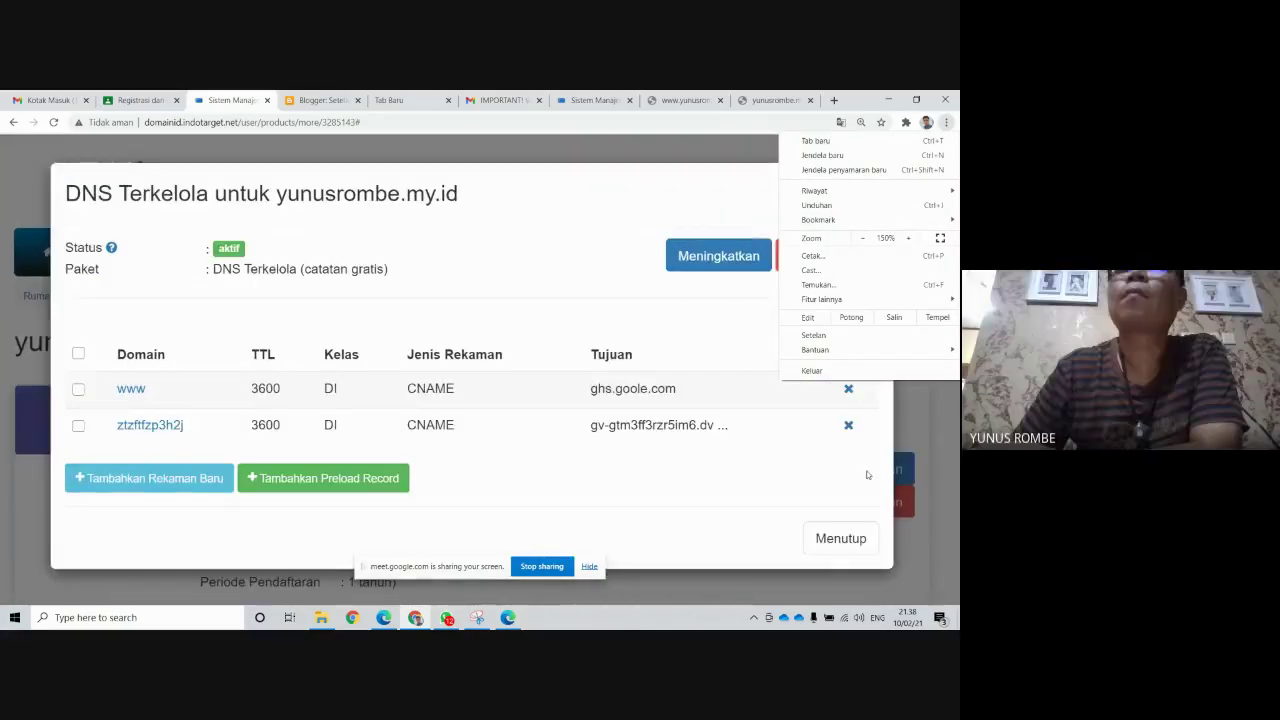
pyautogui.click(949, 425)
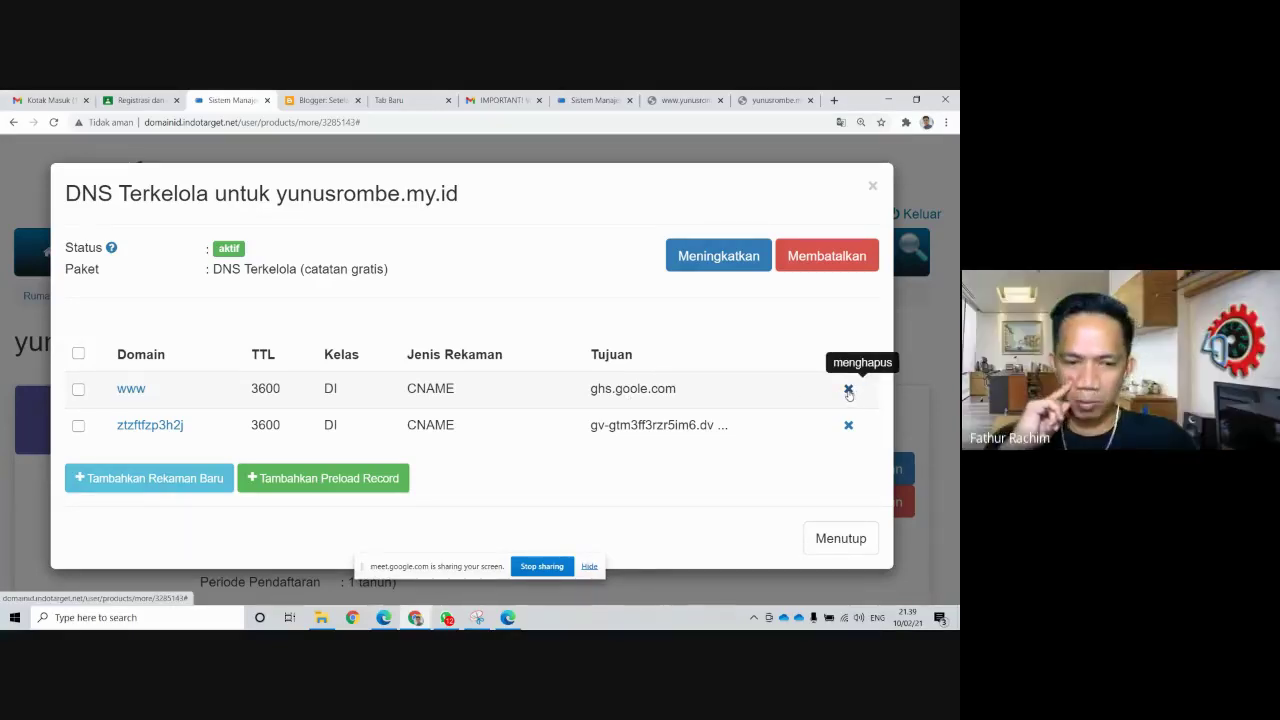
pyautogui.click(848, 390)
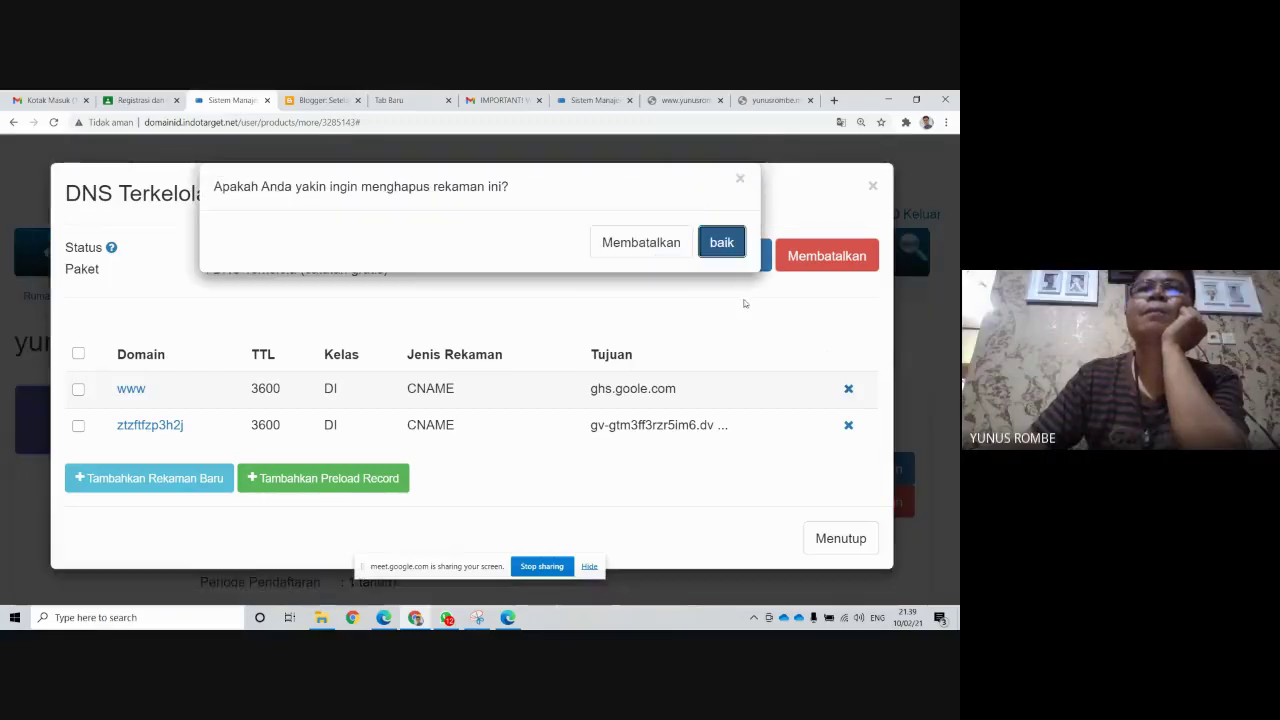
pyautogui.click(722, 243)
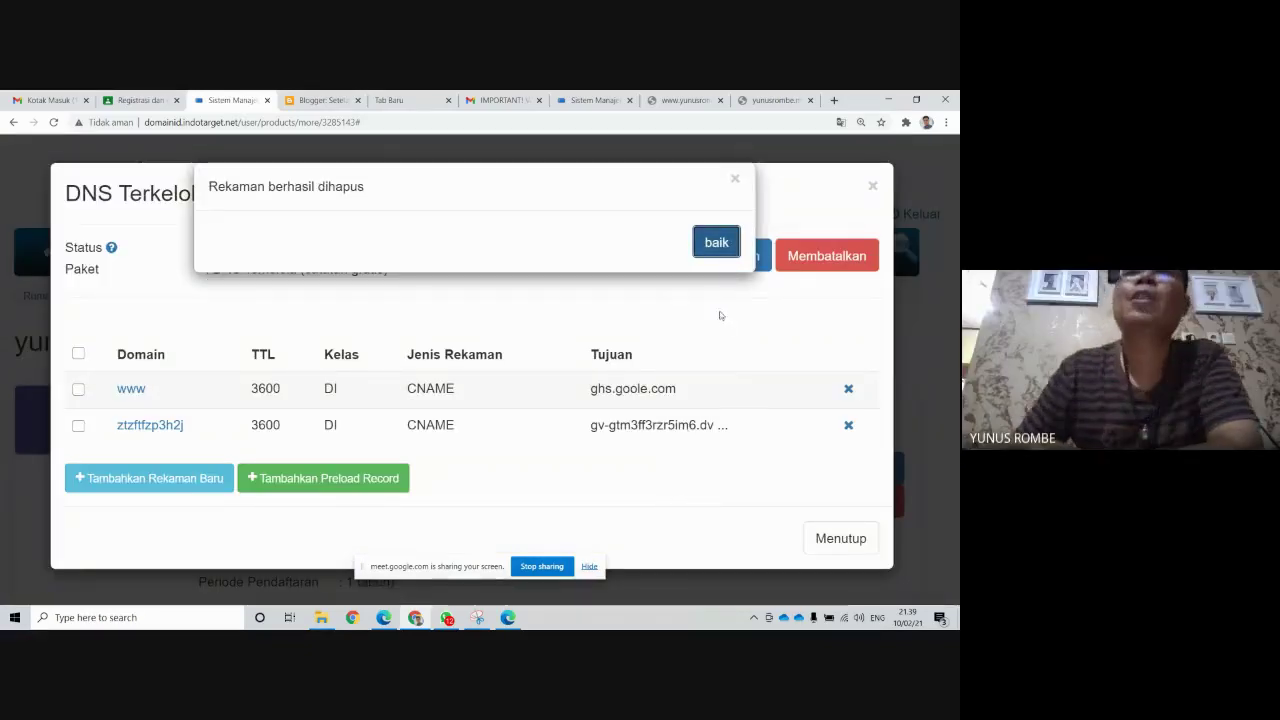
pyautogui.click(713, 245)
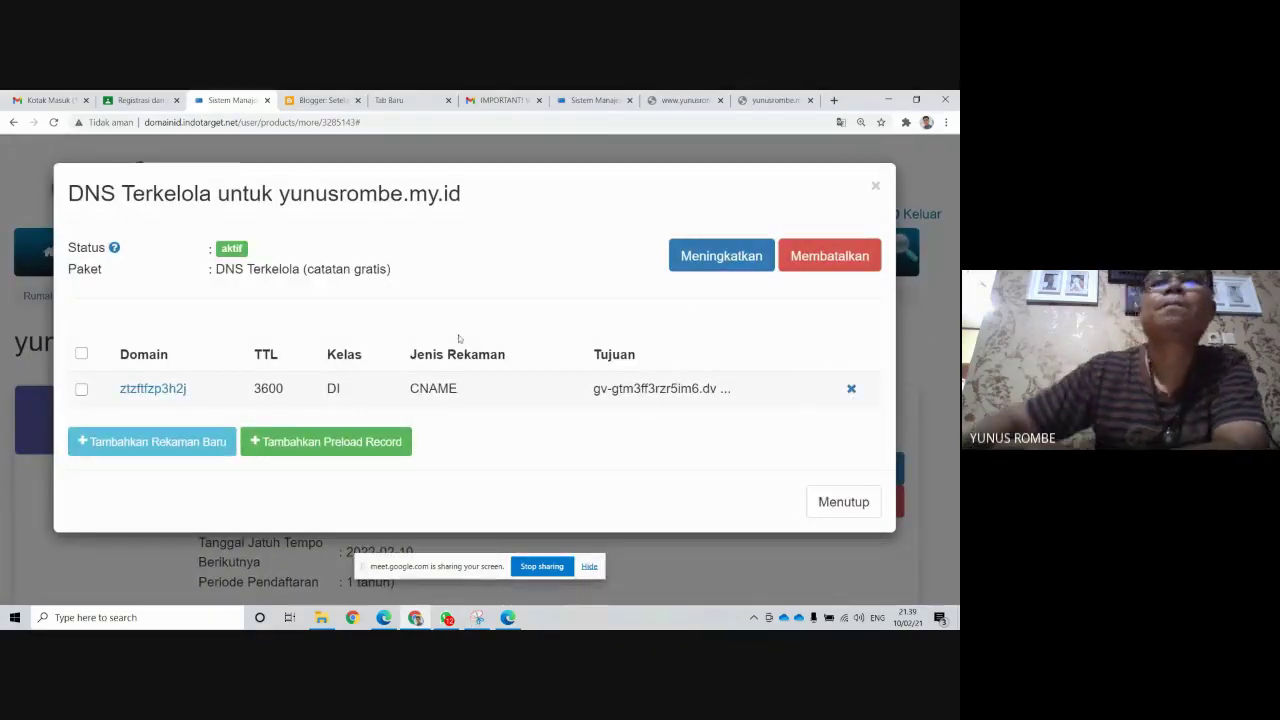
# Reopen the managed DNS records and start a new DNS record (Tambahkan Rekaman Baru)
pyautogui.press('Escape')
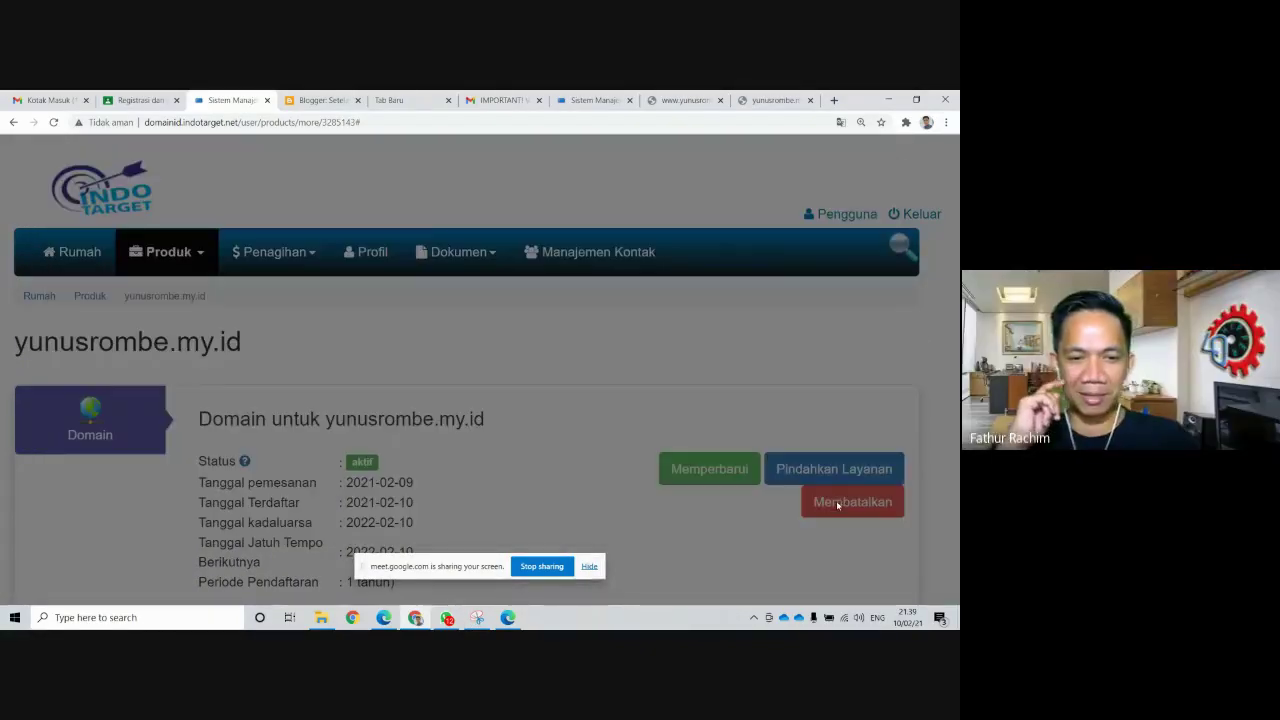
pyautogui.scroll(-2, 715, 400)
pyautogui.scroll(-1, 715, 400)
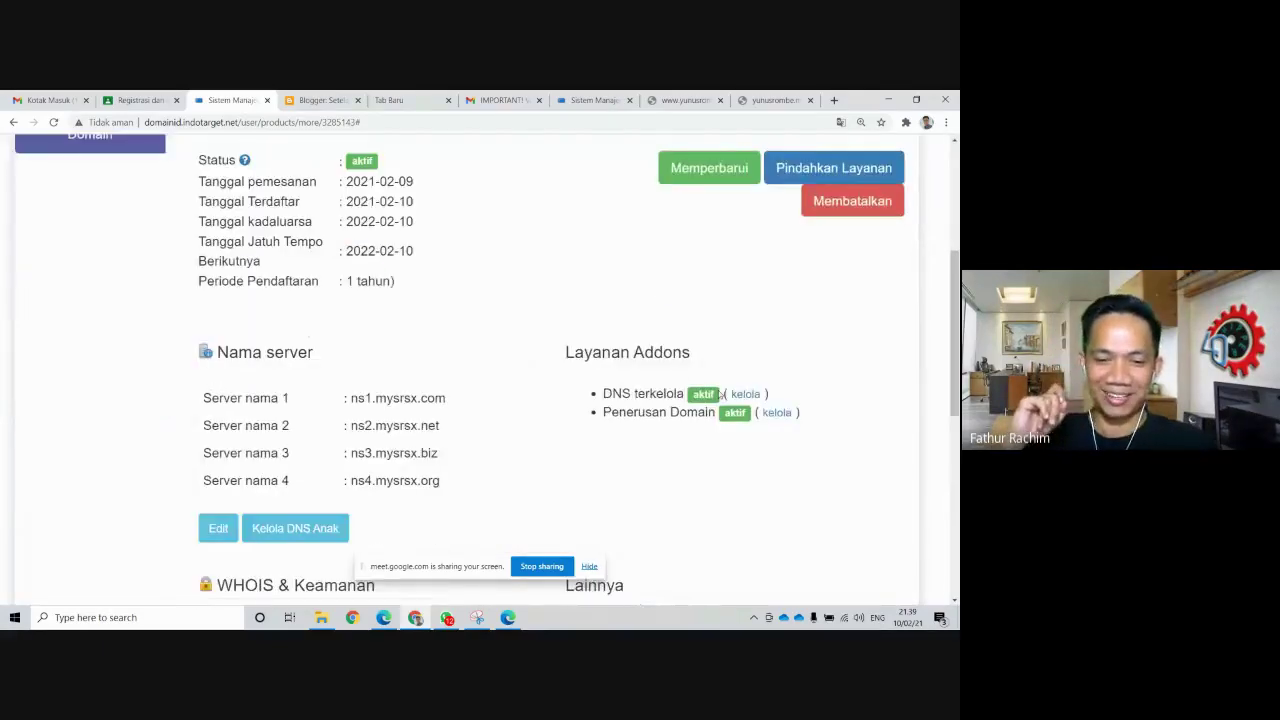
pyautogui.click(745, 385)
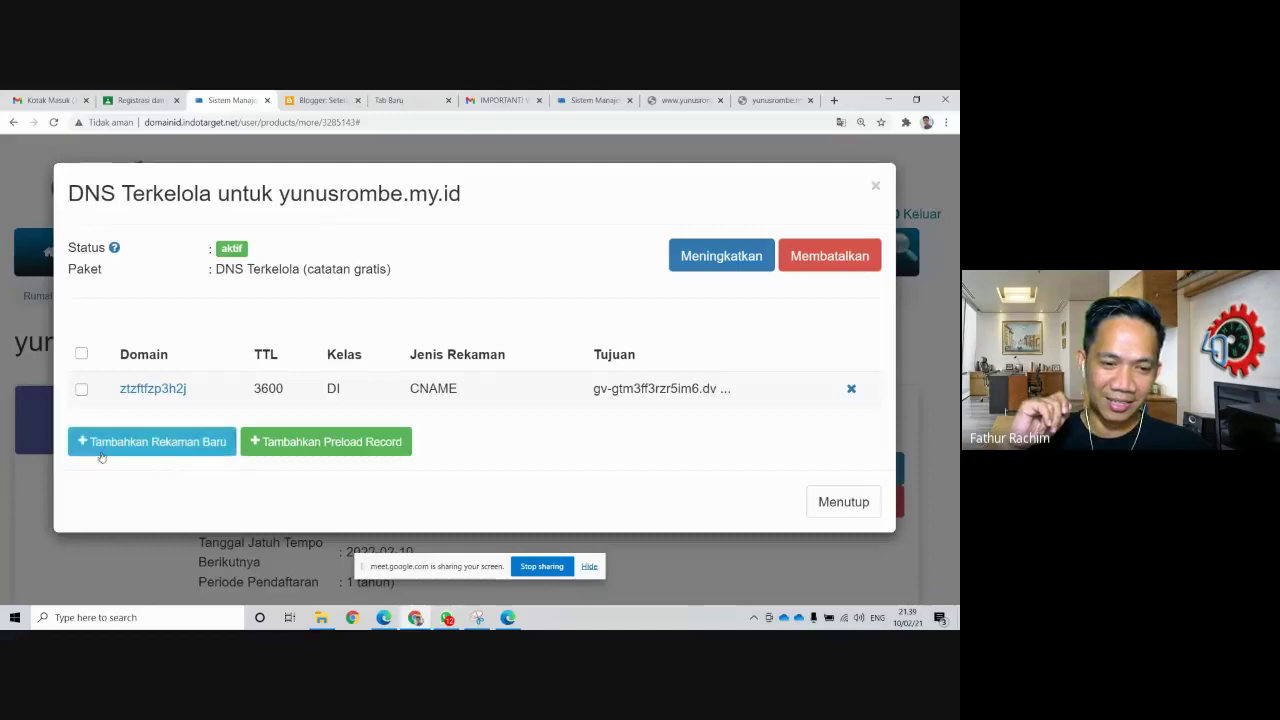
pyautogui.click(101, 450)
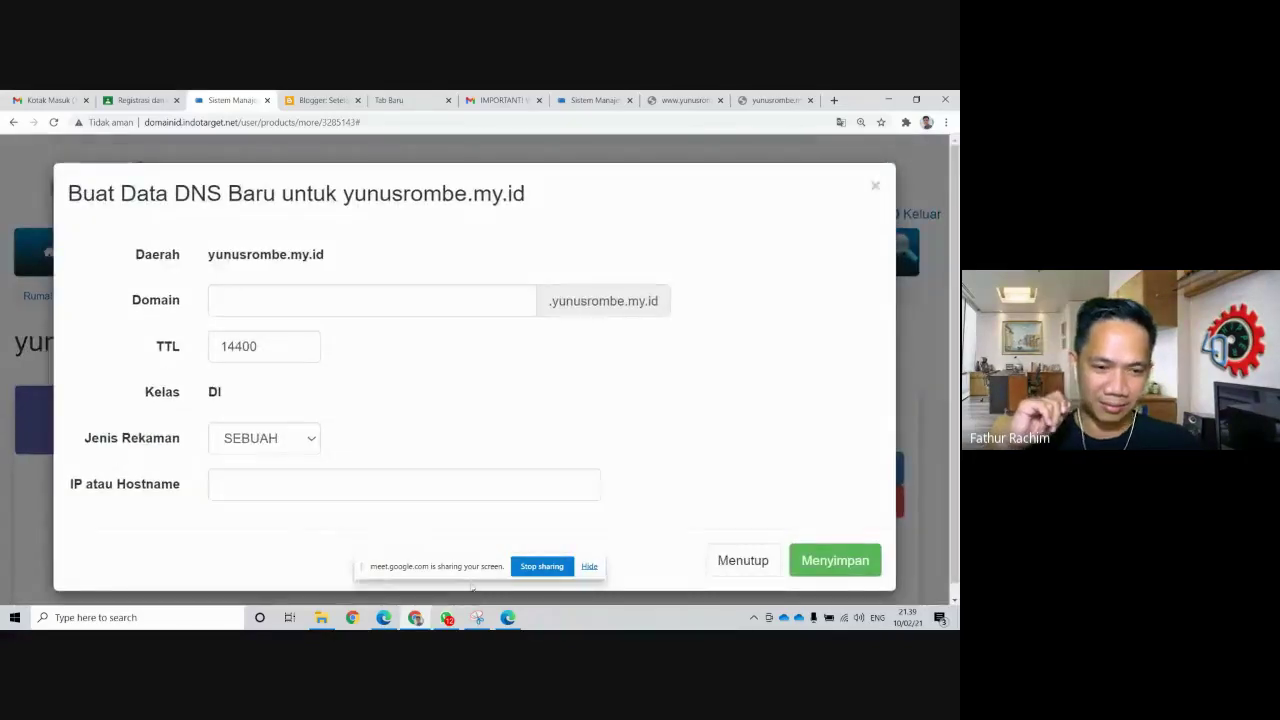
# Fill the new DNS record form with domain www and TTL 3600 instead of 14400
pyautogui.click(323, 101)
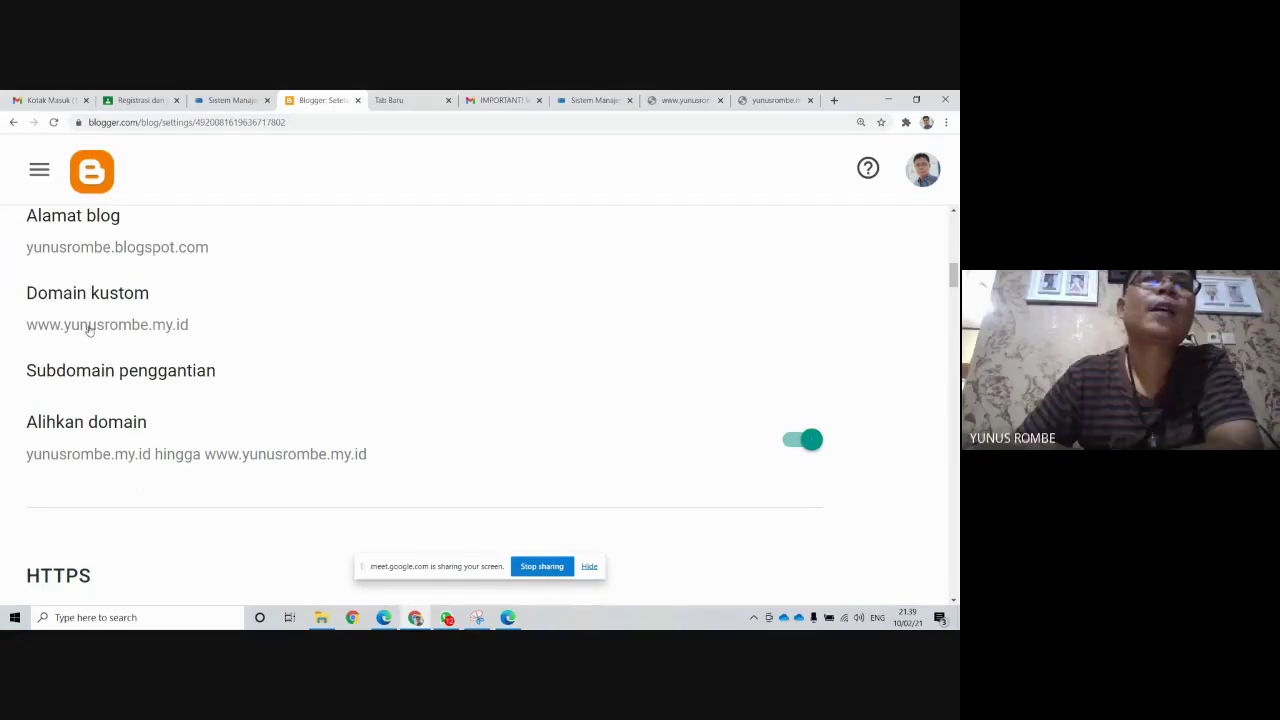
pyautogui.click(236, 101)
pyautogui.click(336, 312)
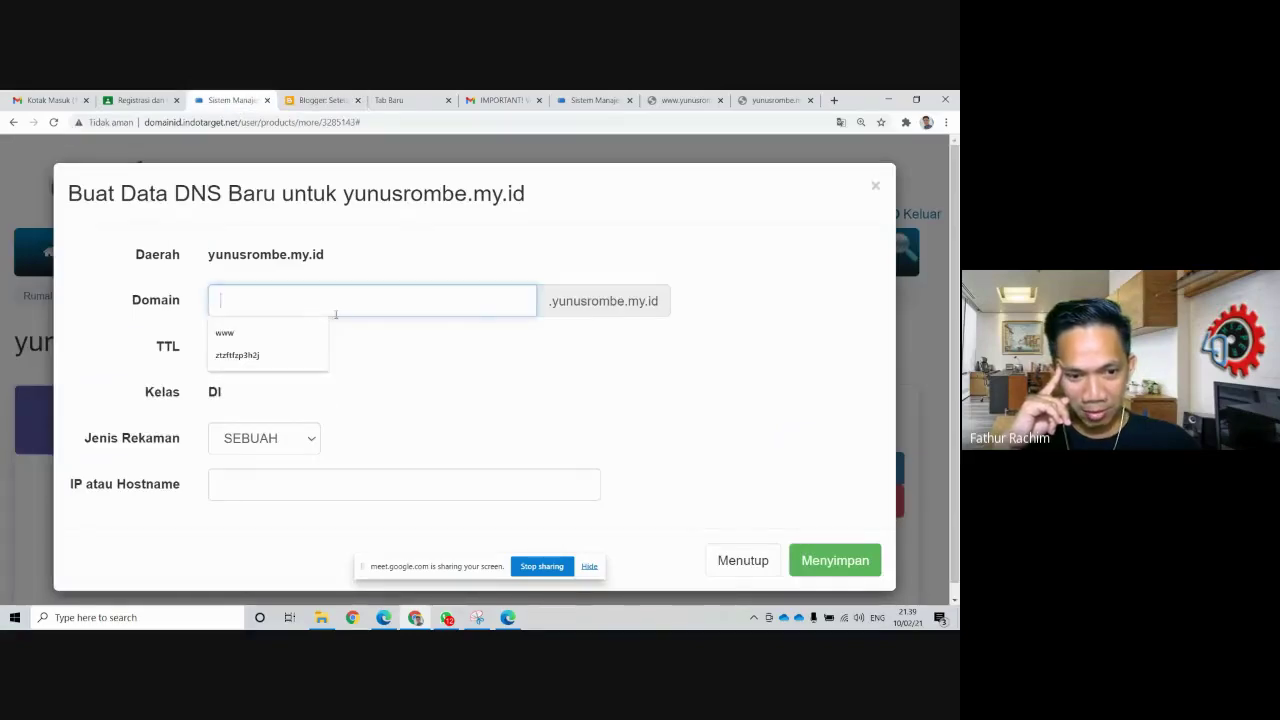
pyautogui.write('www')
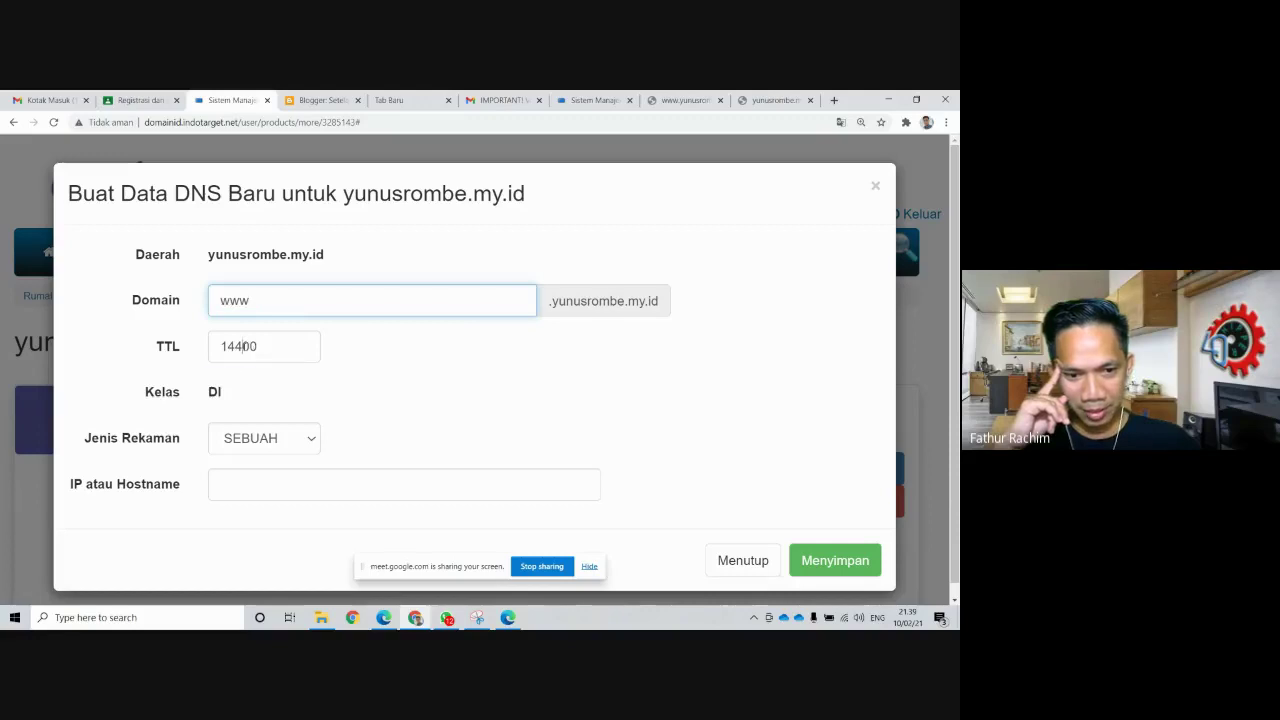
pyautogui.click(253, 346)
pyautogui.press('Left')
pyautogui.press('Left')
pyautogui.press('BackSpace')
pyautogui.press('BackSpace')
pyautogui.press('BackSpace')
pyautogui.write('36')
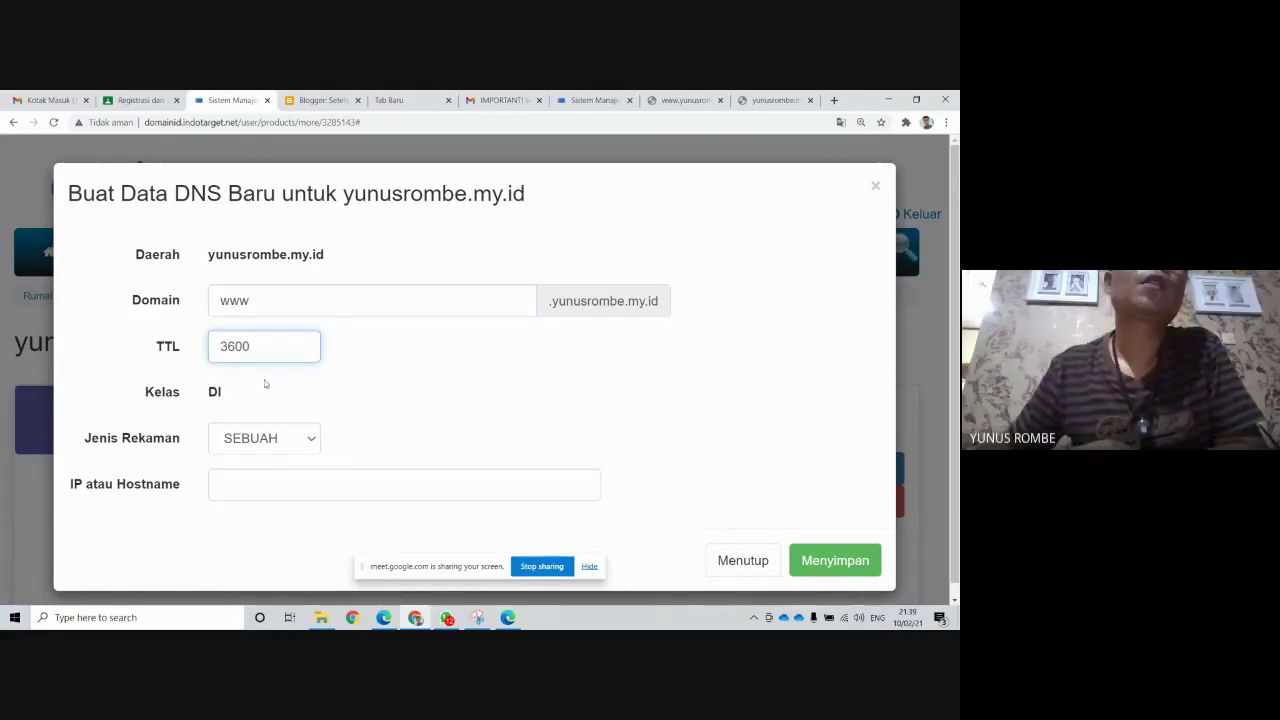
pyautogui.click(310, 441)
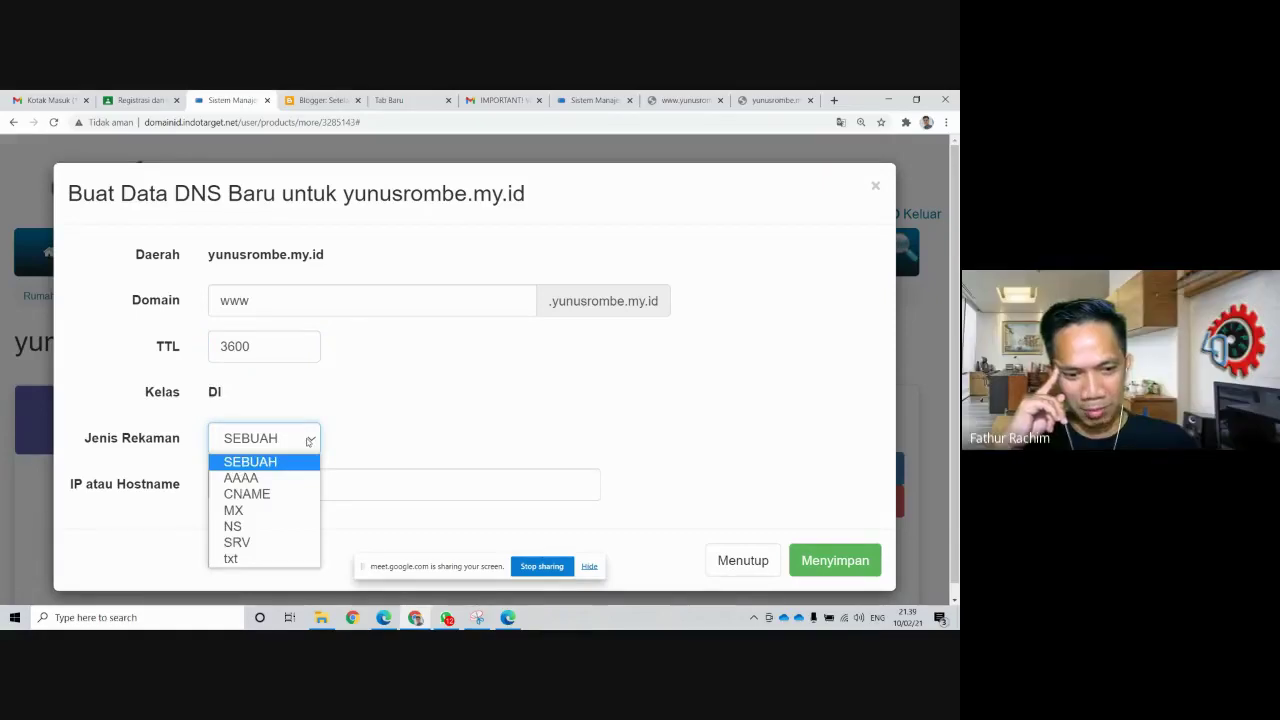
pyautogui.click(272, 350)
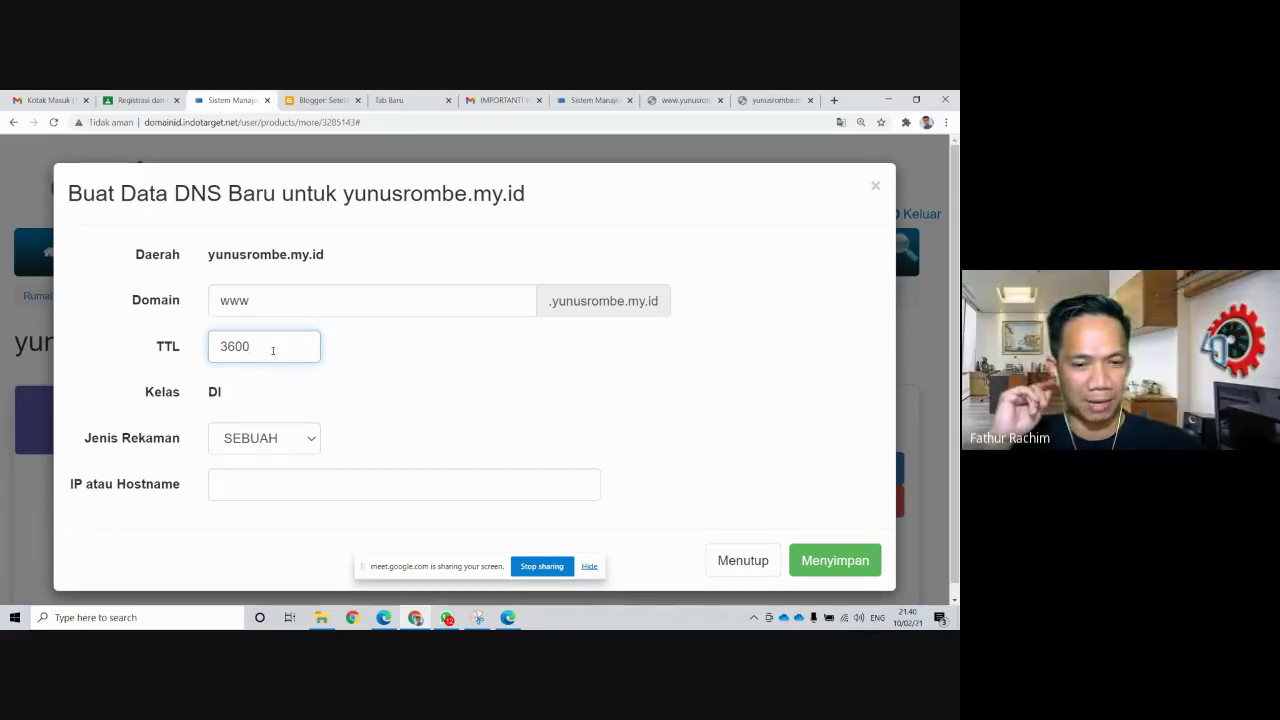
# Make the new www record a CNAME targeting ghs.google.com and save it
pyautogui.click(306, 445)
pyautogui.click(269, 495)
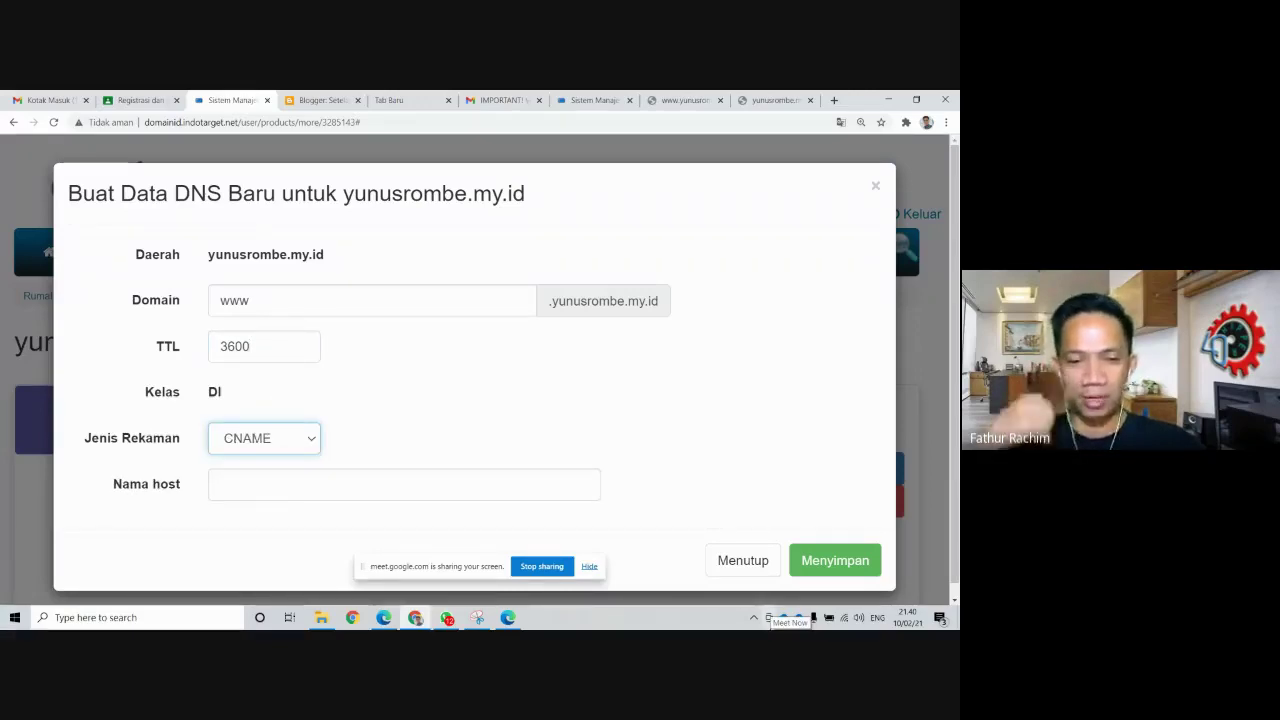
pyautogui.click(480, 487)
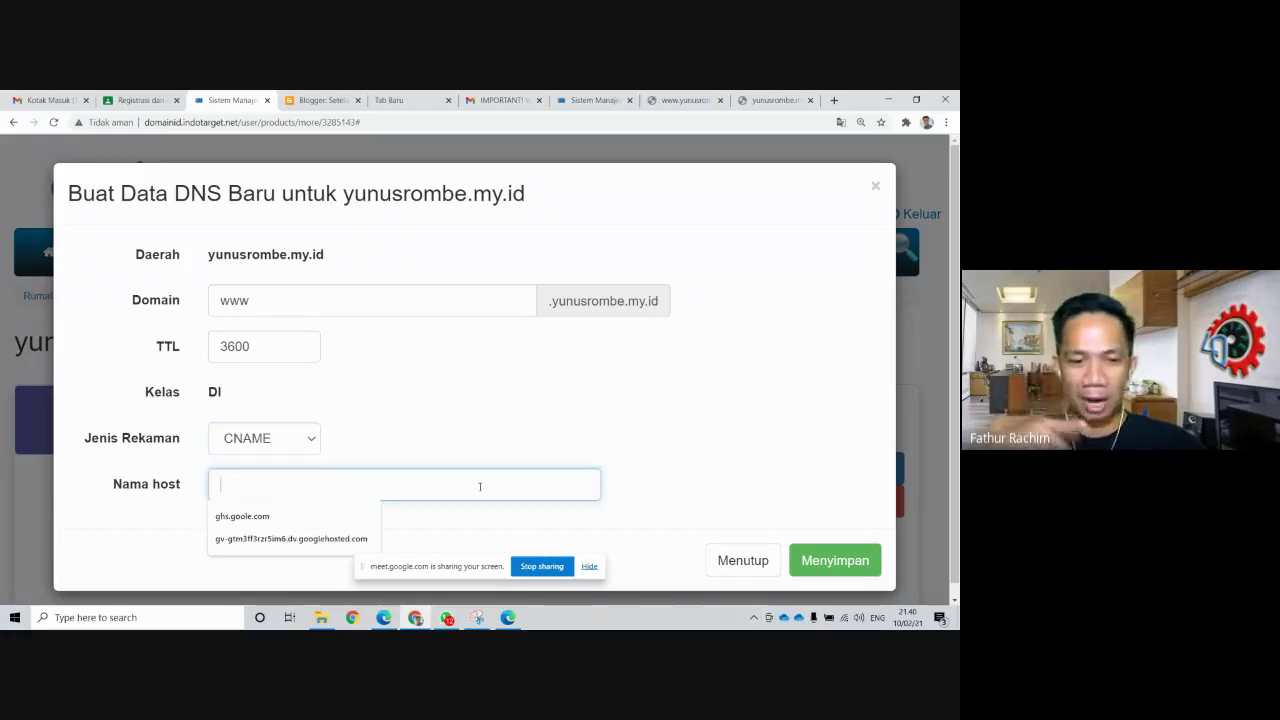
pyautogui.click(284, 518)
pyautogui.click(266, 484)
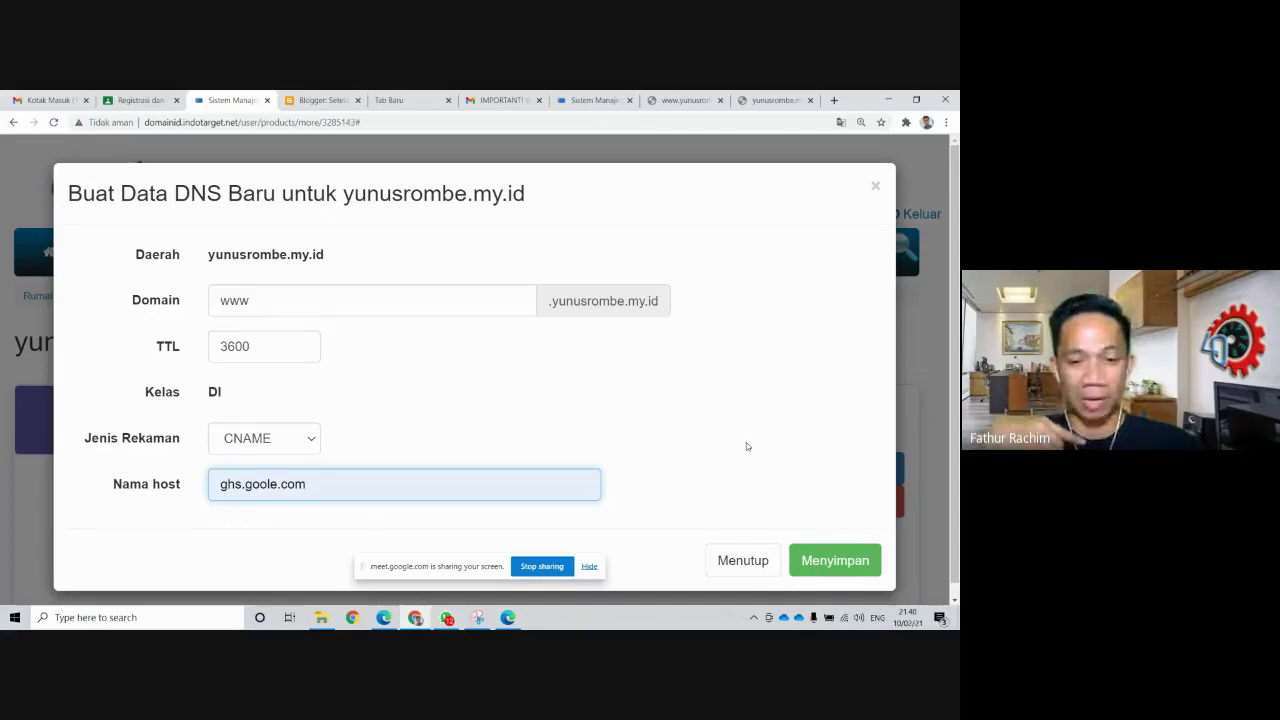
pyautogui.write('g')
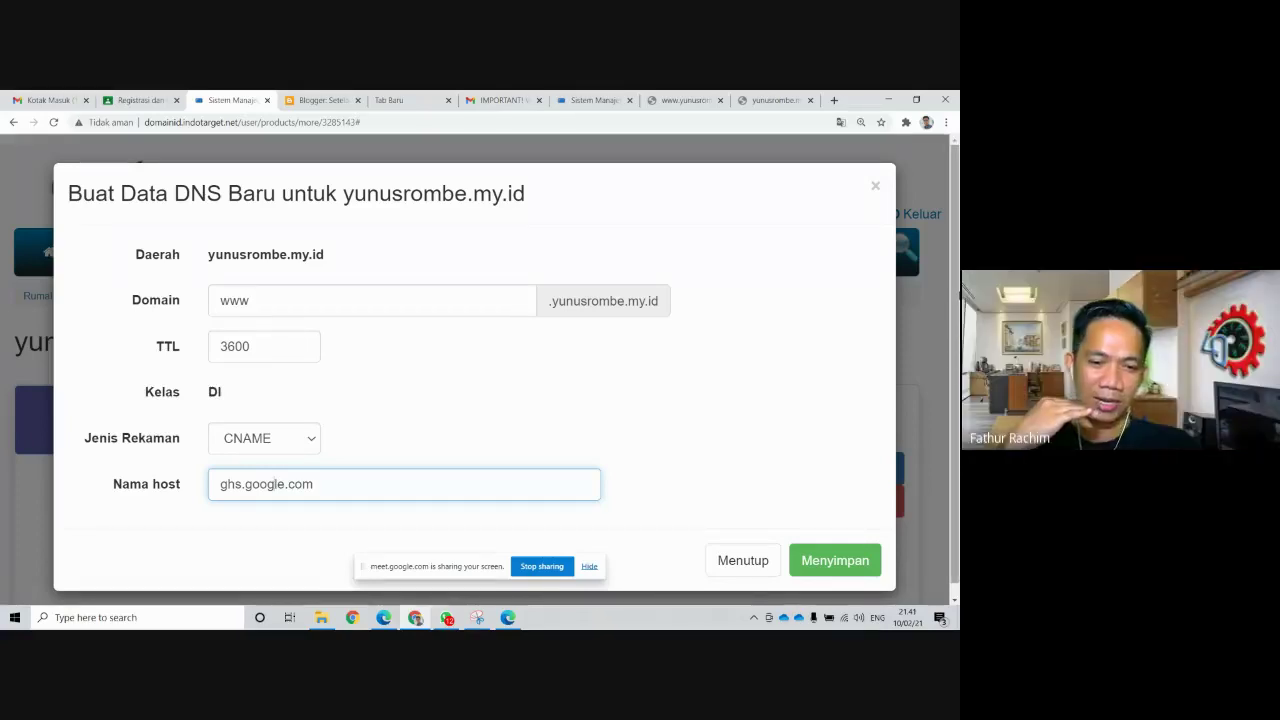
pyautogui.click(273, 484)
pyautogui.press('BackSpace')
pyautogui.write('g')
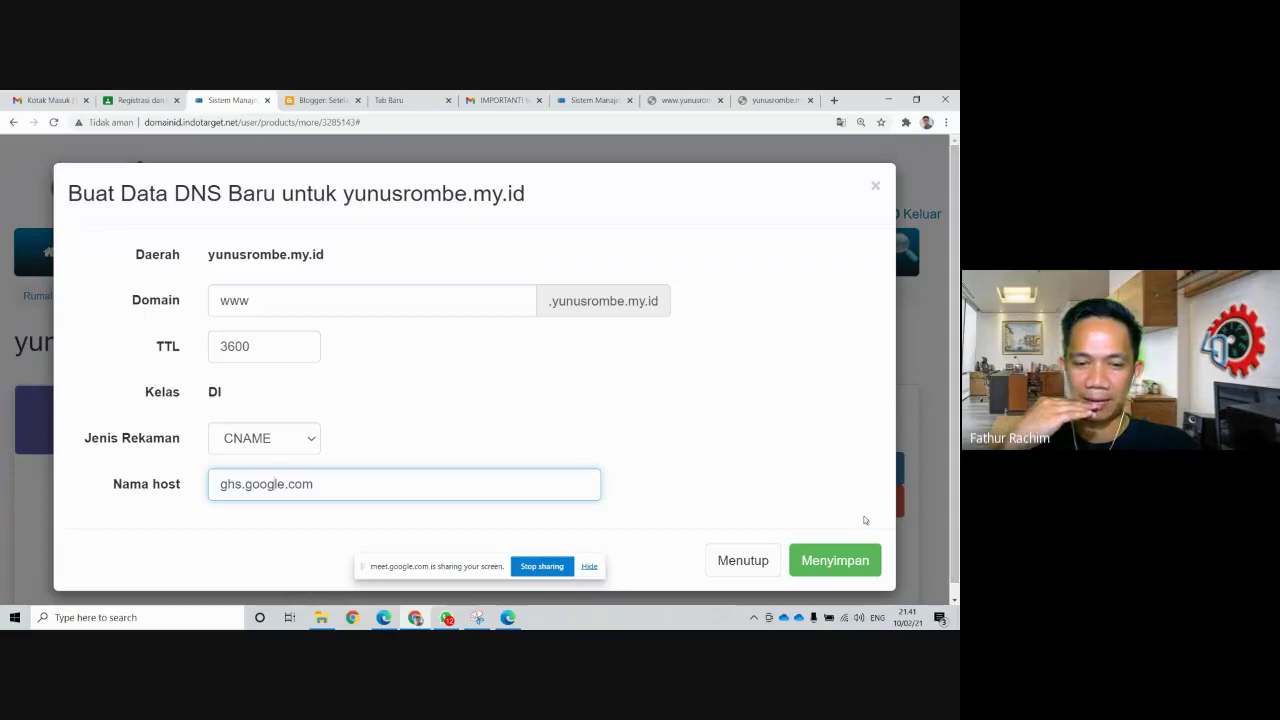
pyautogui.click(845, 559)
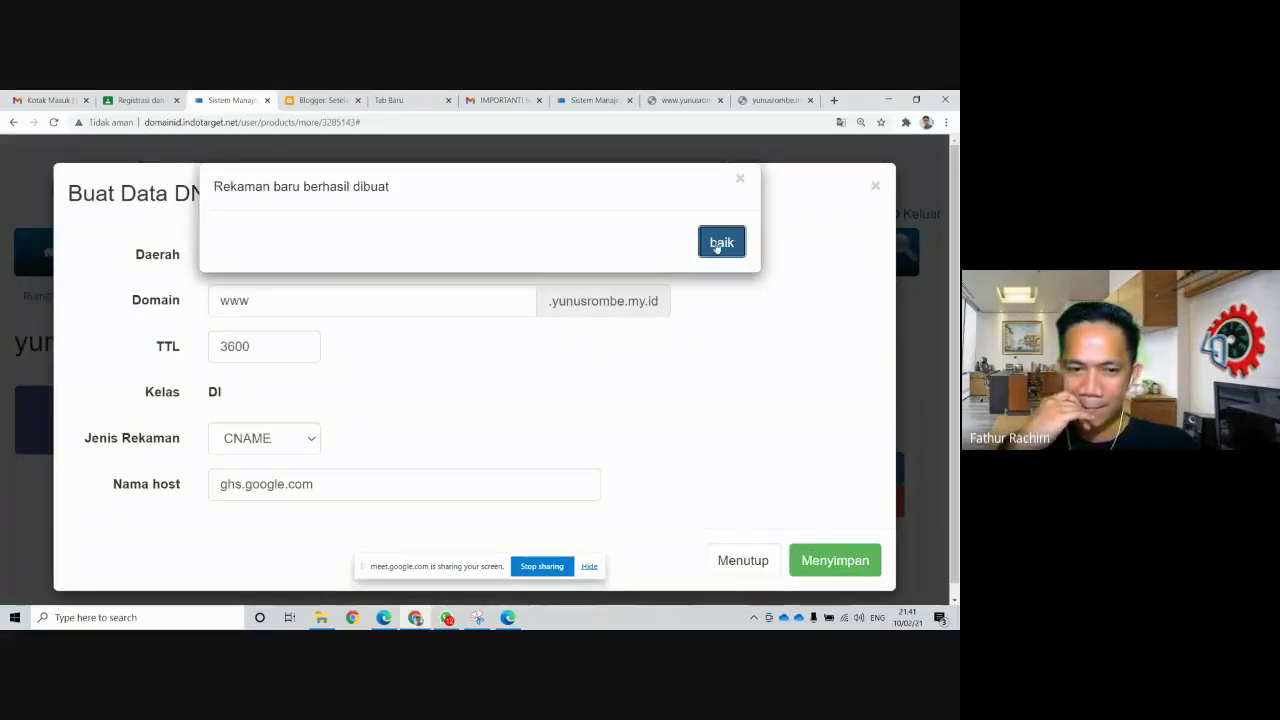
# Dismiss the record-created notice and close the record form and DNS records window
pyautogui.click(722, 243)
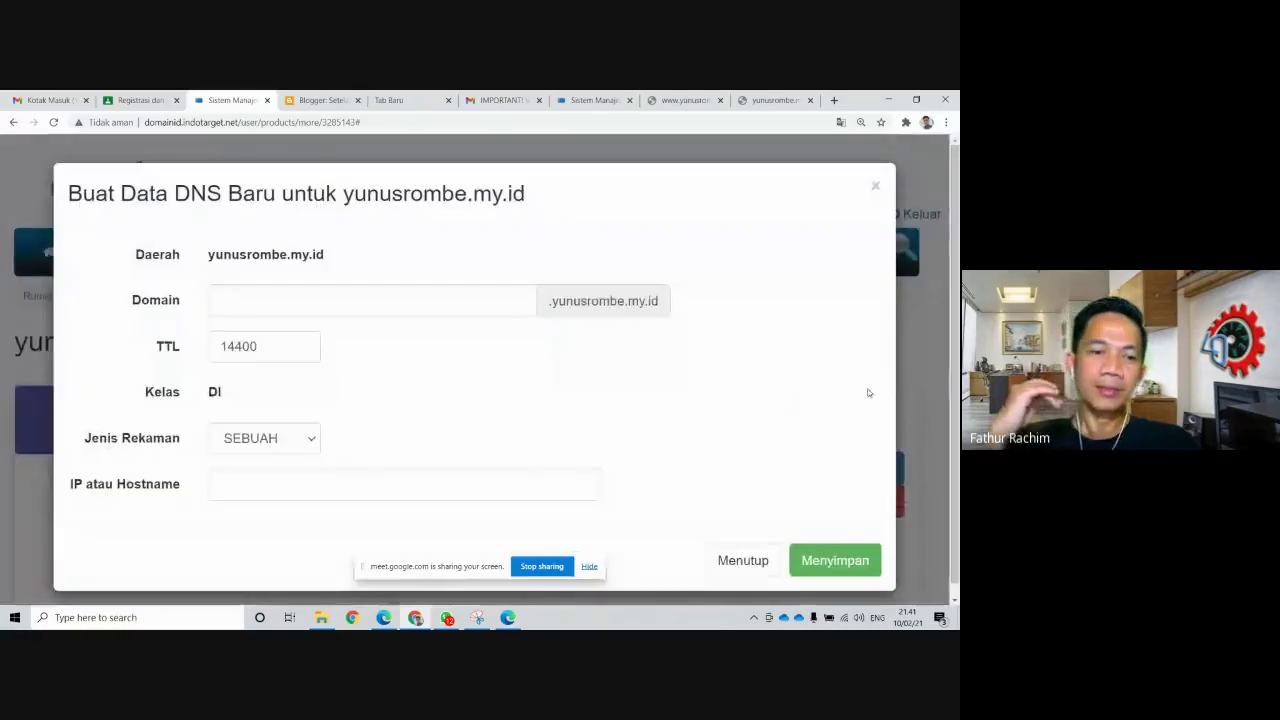
pyautogui.click(743, 561)
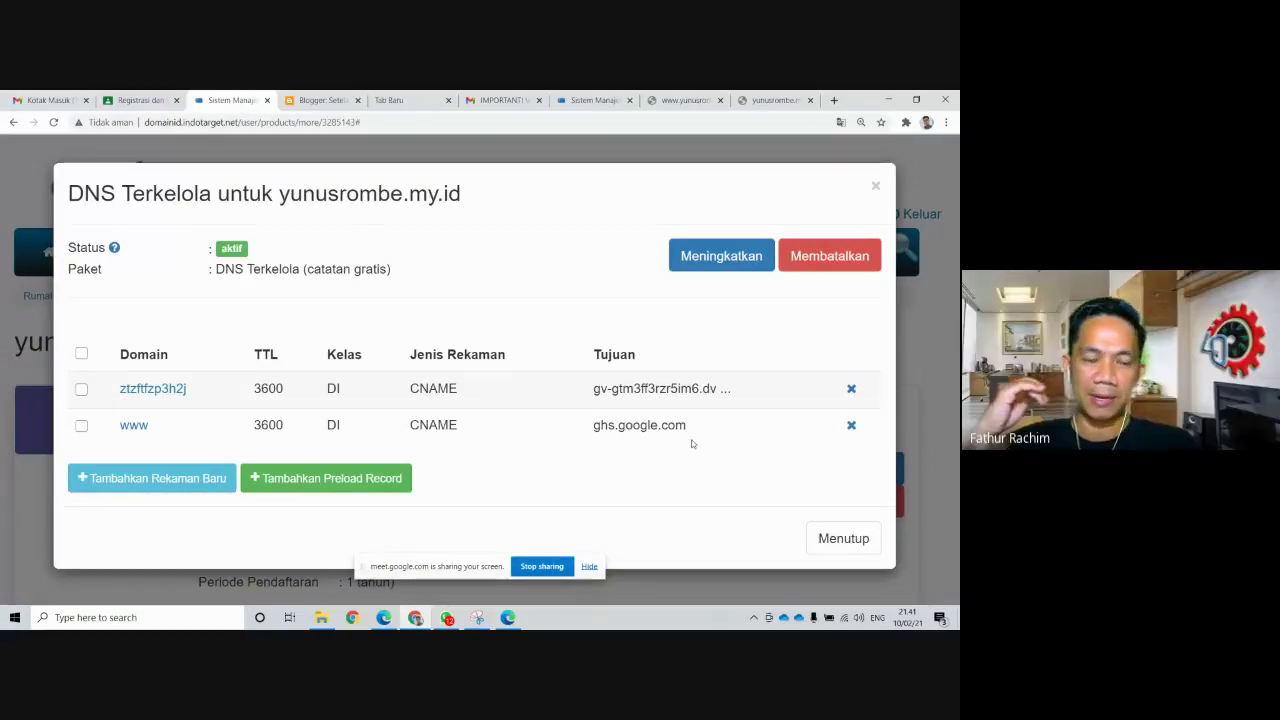
pyautogui.click(842, 546)
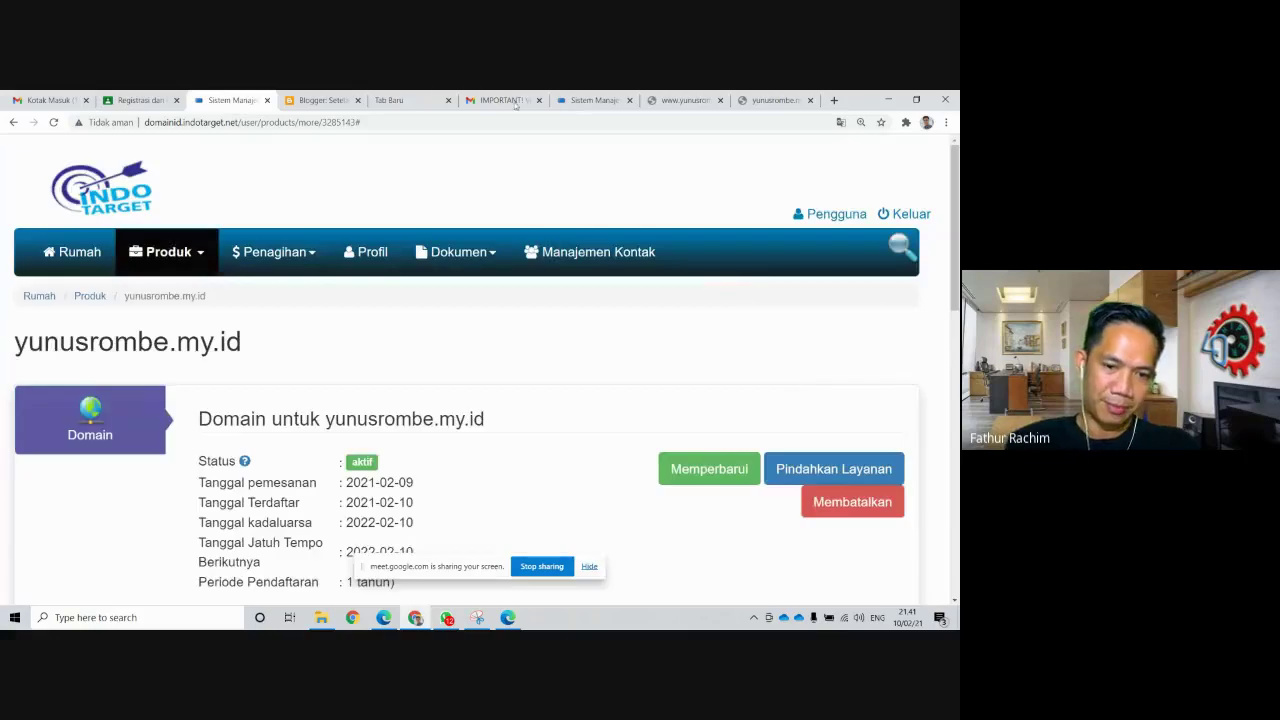
# Reload the Blogger settings twice and scroll to the HTTPS section to check certificate status
pyautogui.click(322, 100)
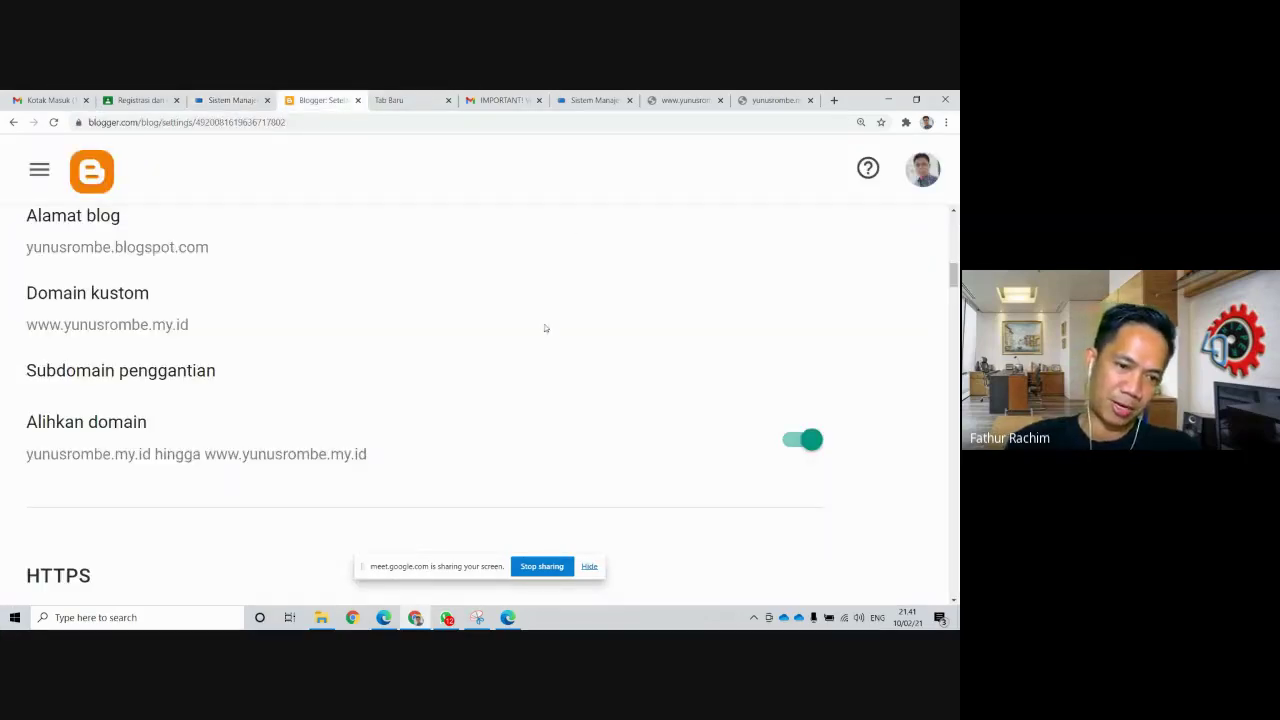
pyautogui.scroll(2, 595, 333)
pyautogui.scroll(-1, 603, 337)
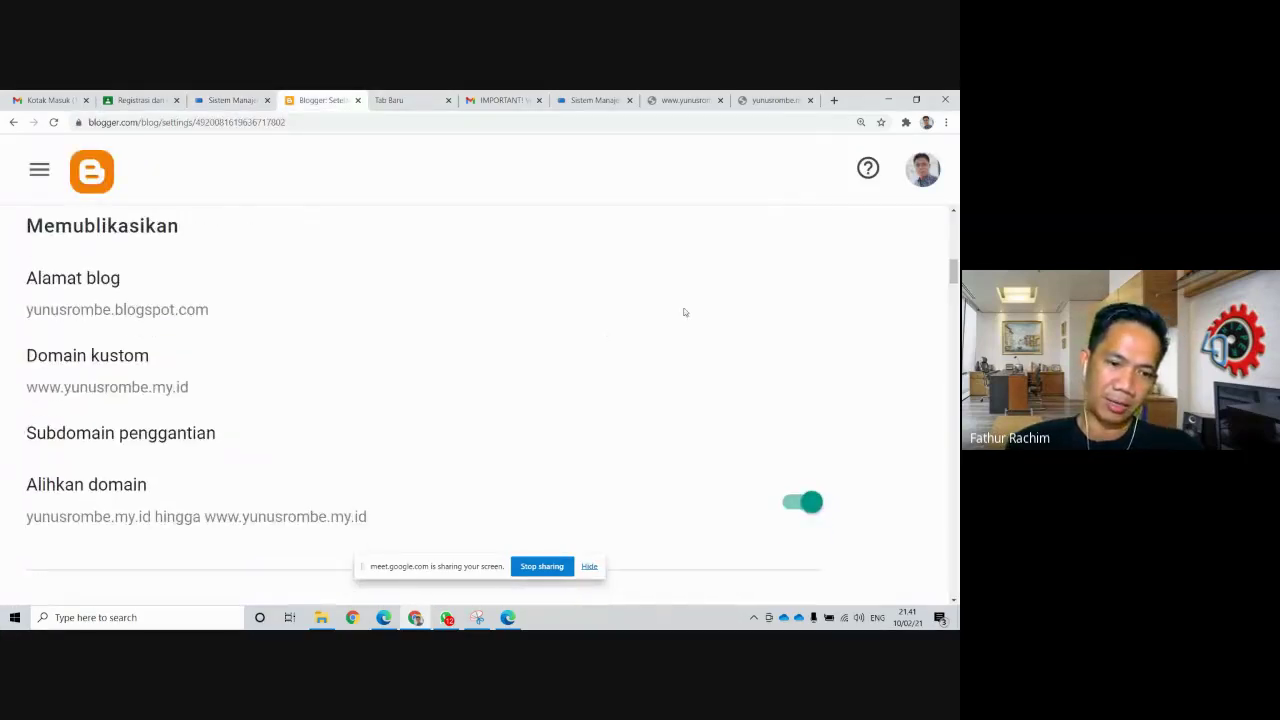
pyautogui.scroll(-3, 521, 356)
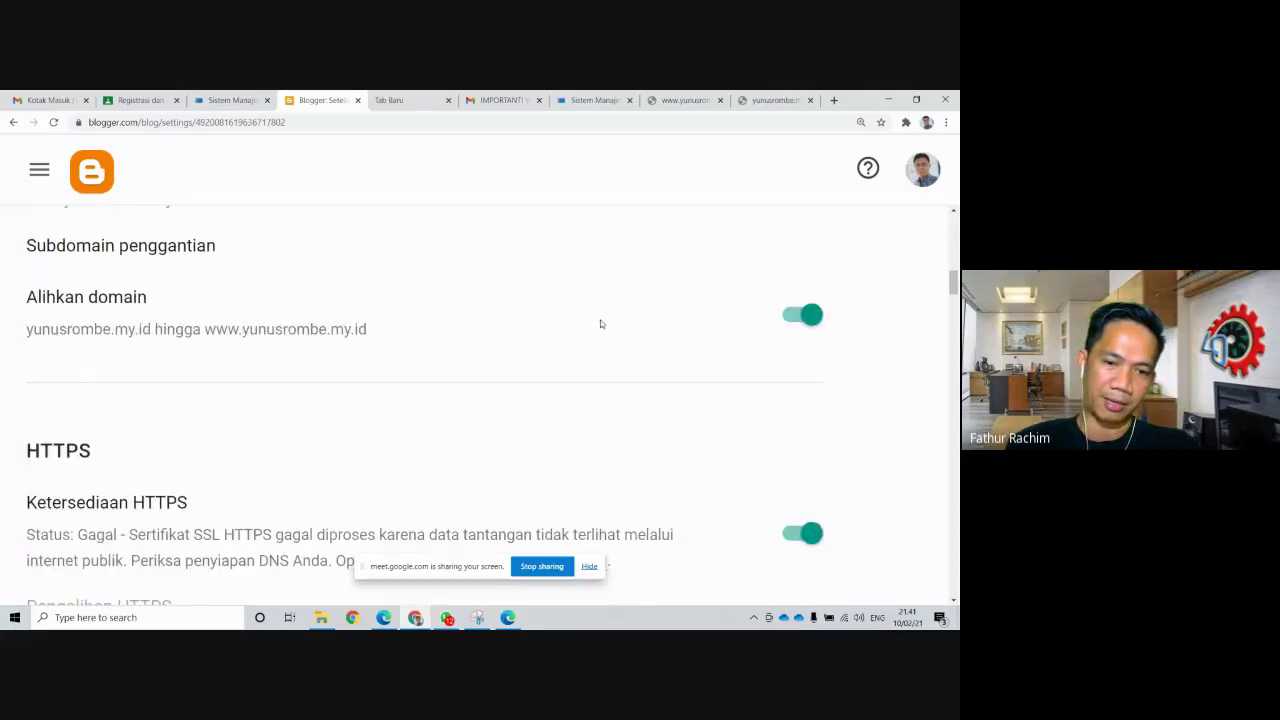
pyautogui.scroll(-2, 601, 324)
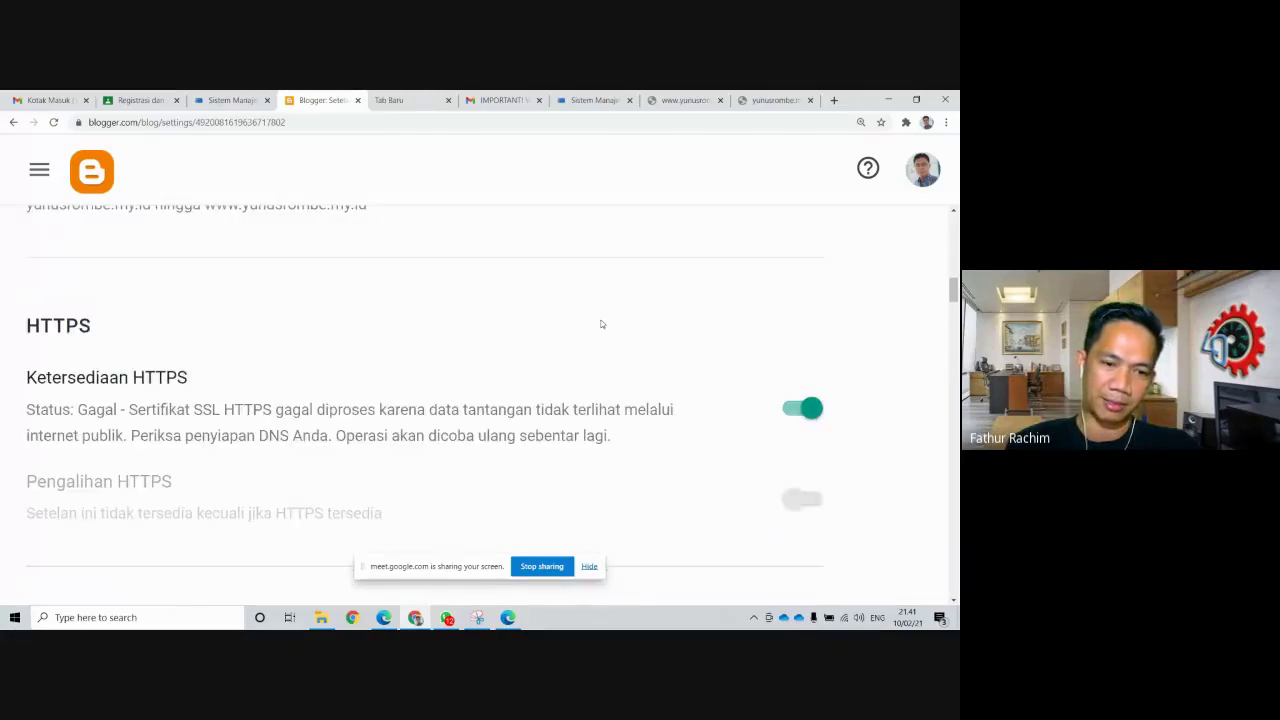
pyautogui.click(53, 122)
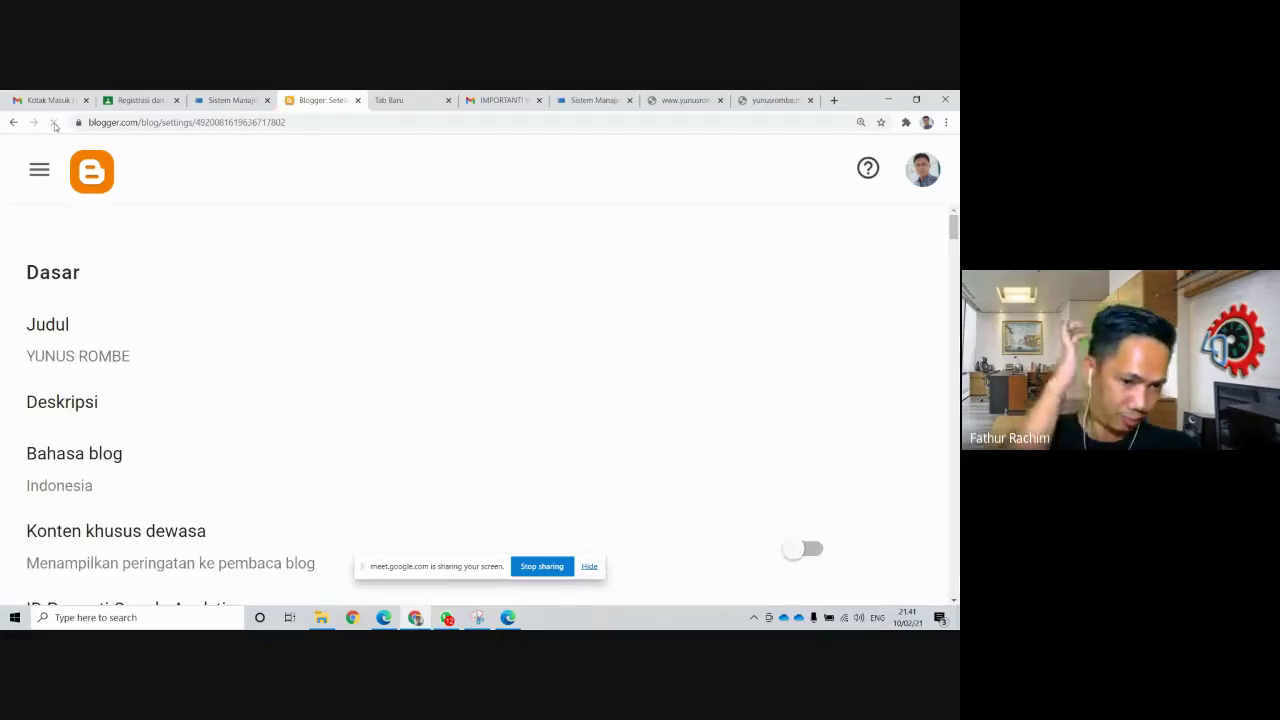
pyautogui.scroll(-7, 516, 352)
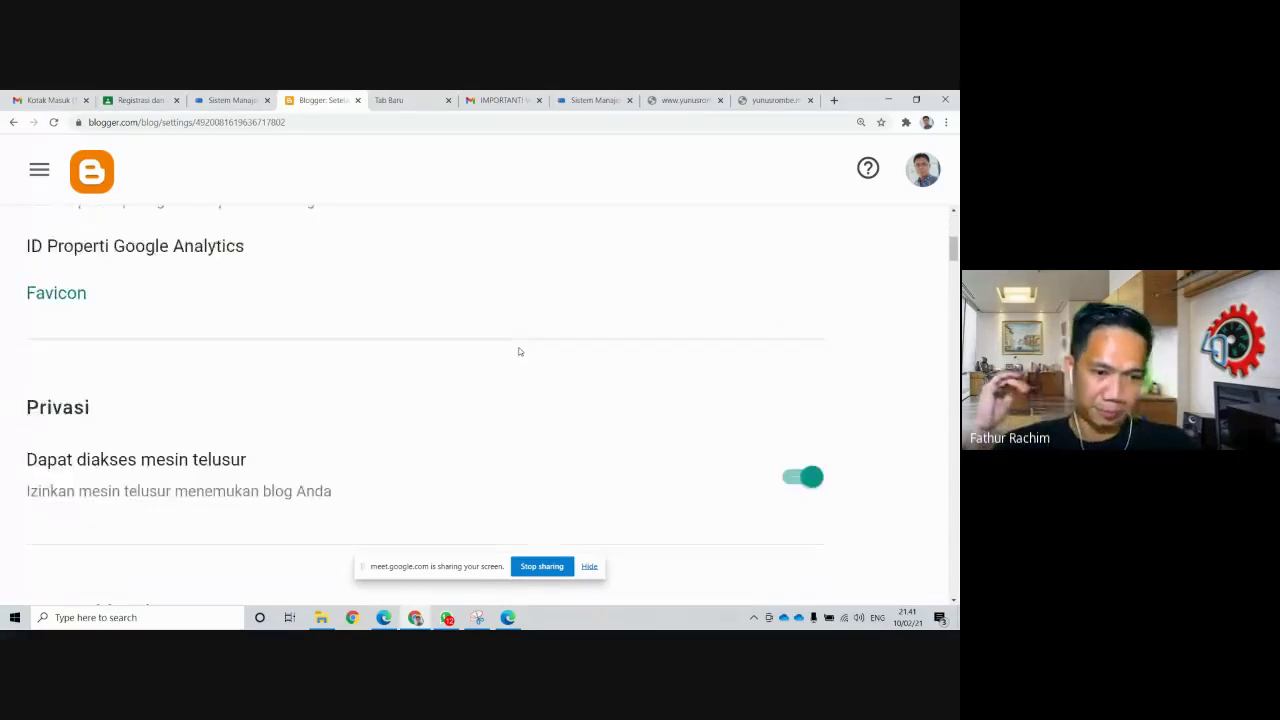
pyautogui.scroll(-4, 519, 351)
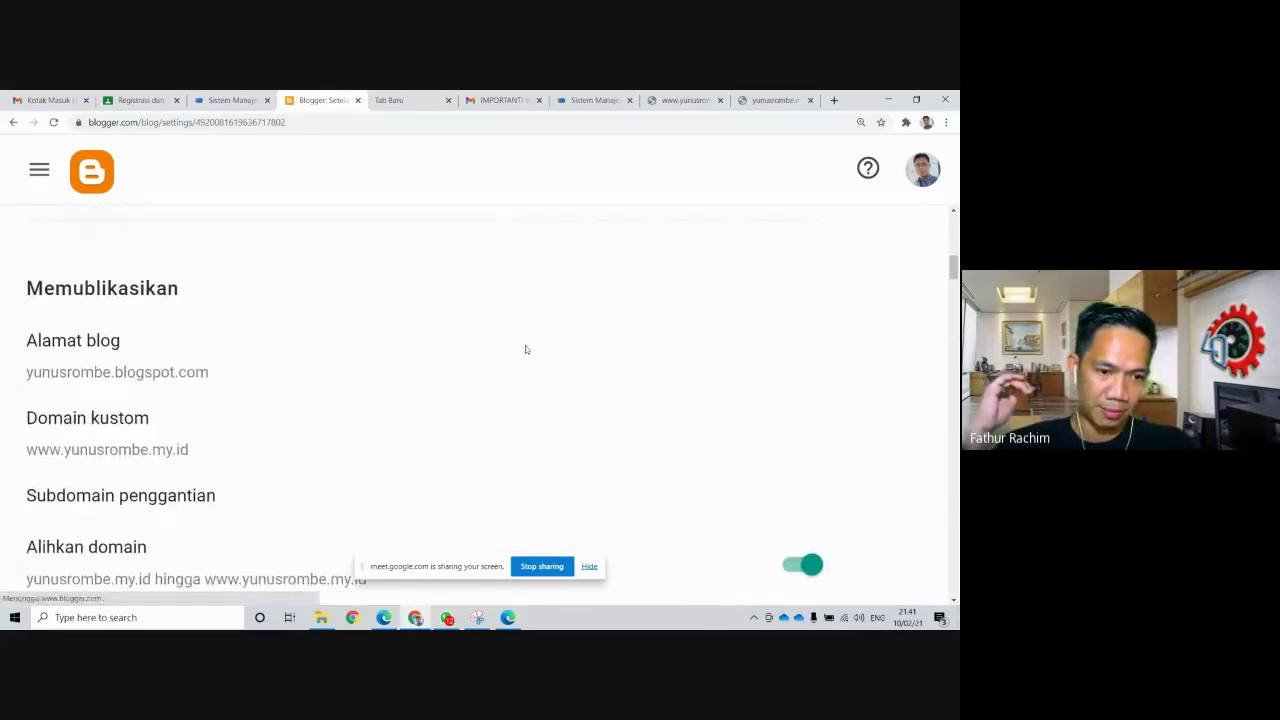
pyautogui.scroll(-4, 525, 347)
pyautogui.scroll(-2, 528, 344)
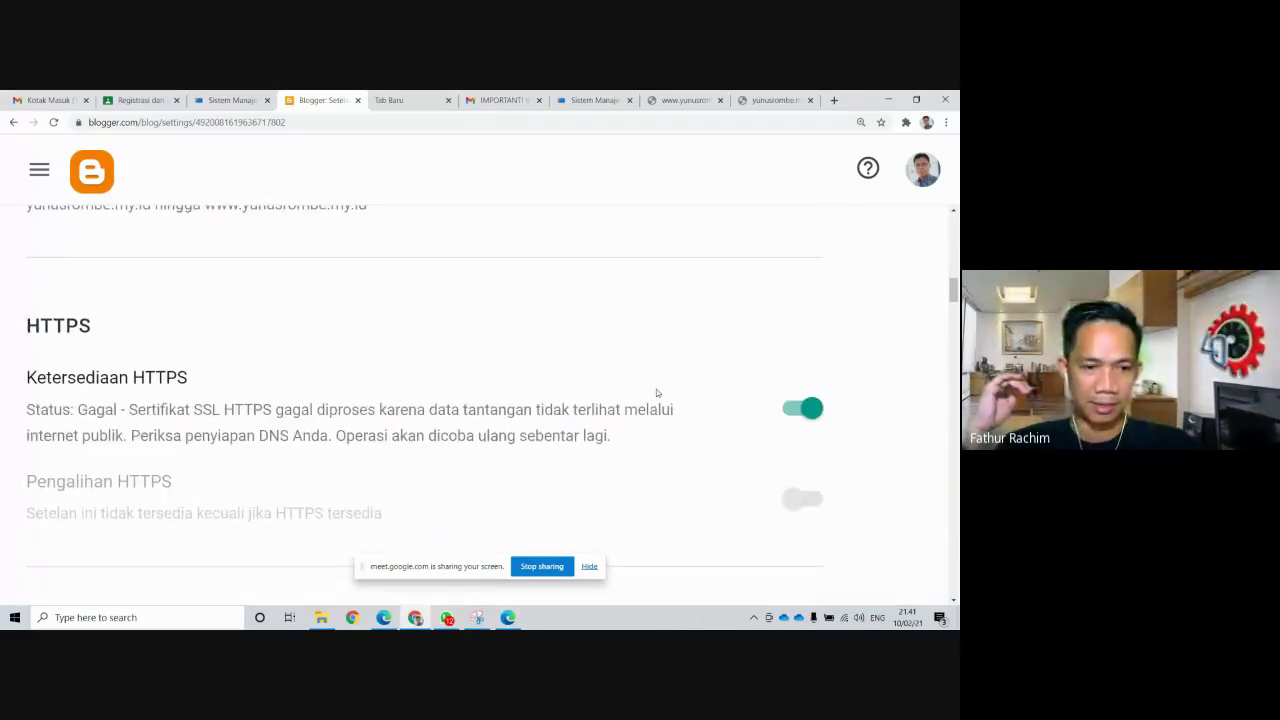
pyautogui.click(54, 122)
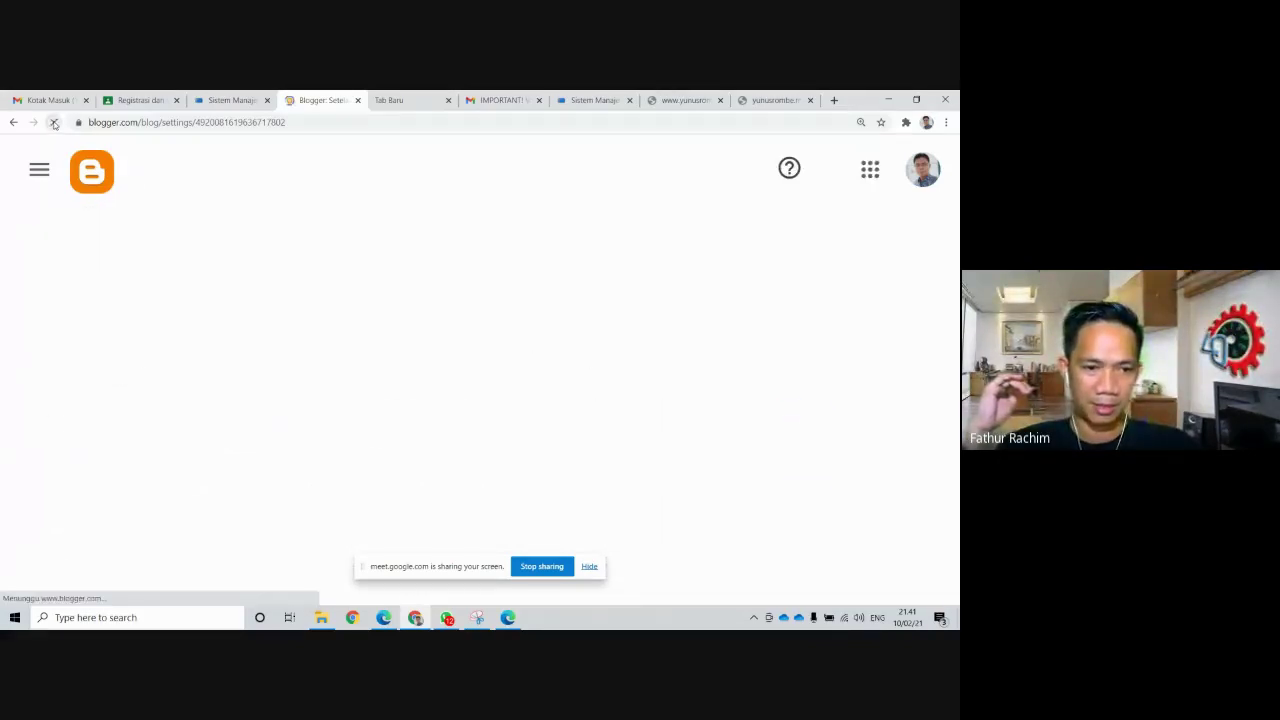
# Reload twice more, finding HTTPS availability still reports a certificate failure
pyautogui.scroll(-7, 370, 320)
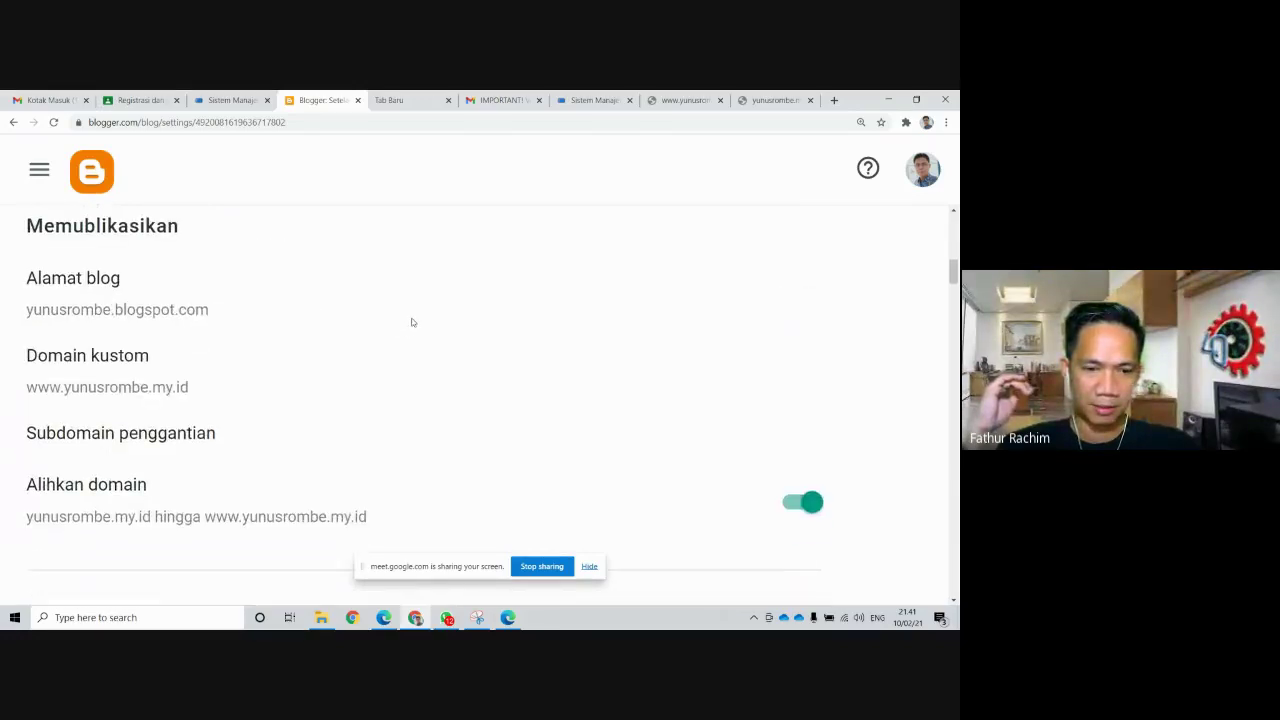
pyautogui.scroll(-3, 412, 323)
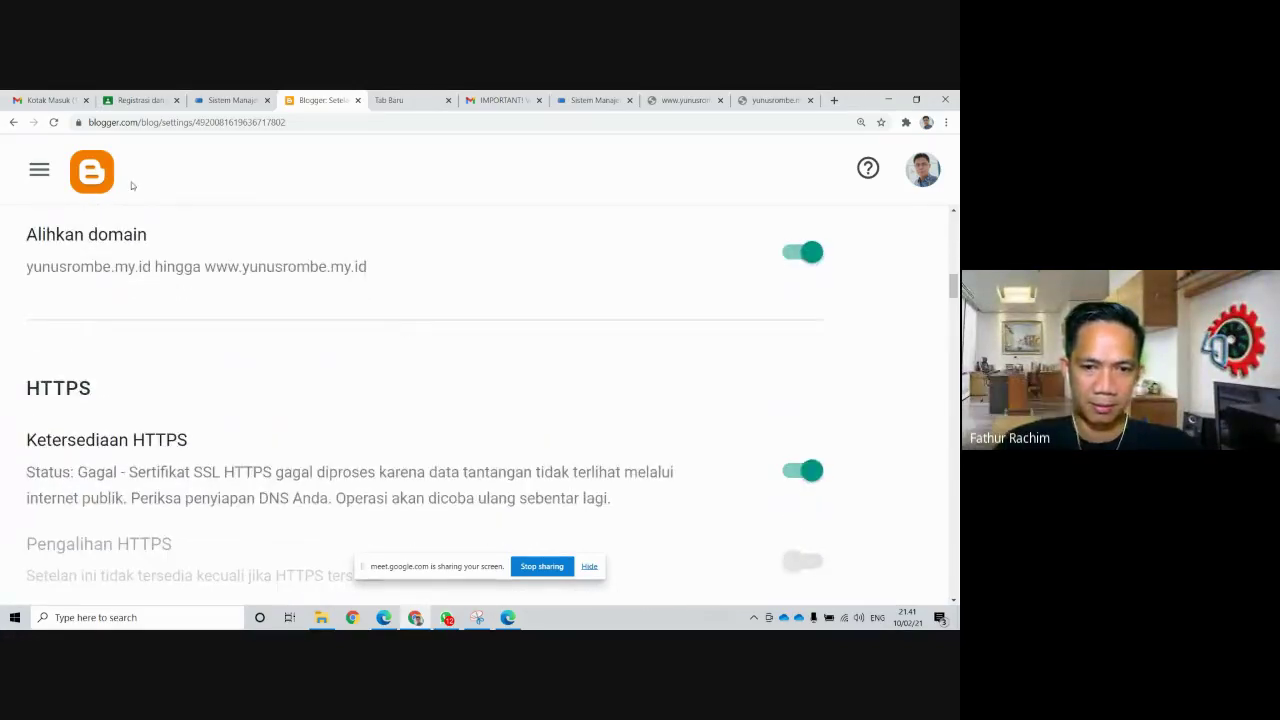
pyautogui.click(54, 122)
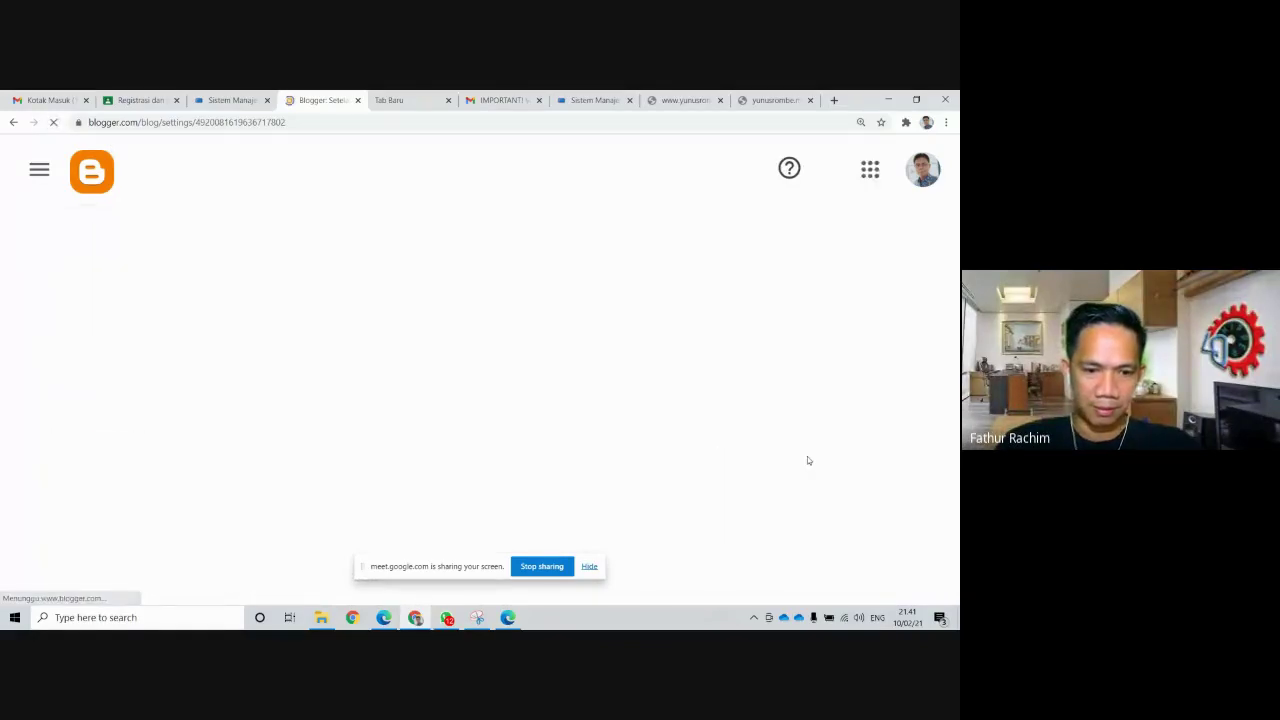
pyautogui.scroll(-2, 466, 484)
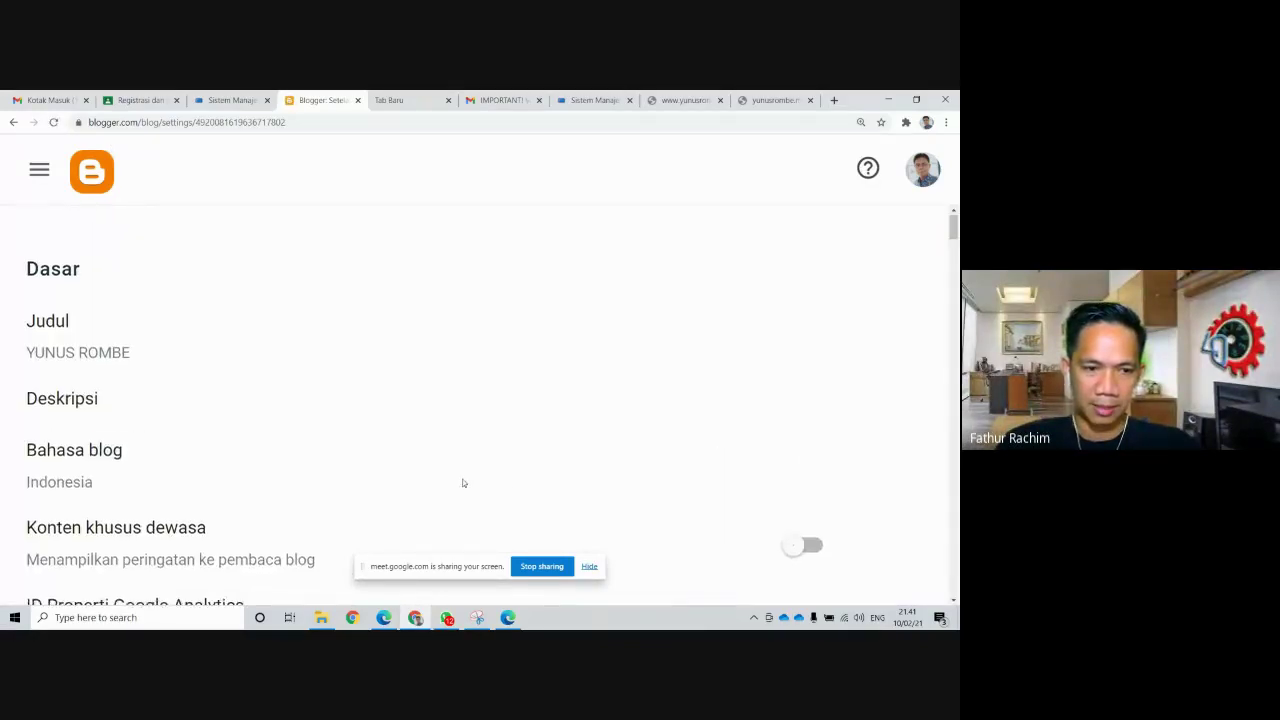
pyautogui.click(54, 122)
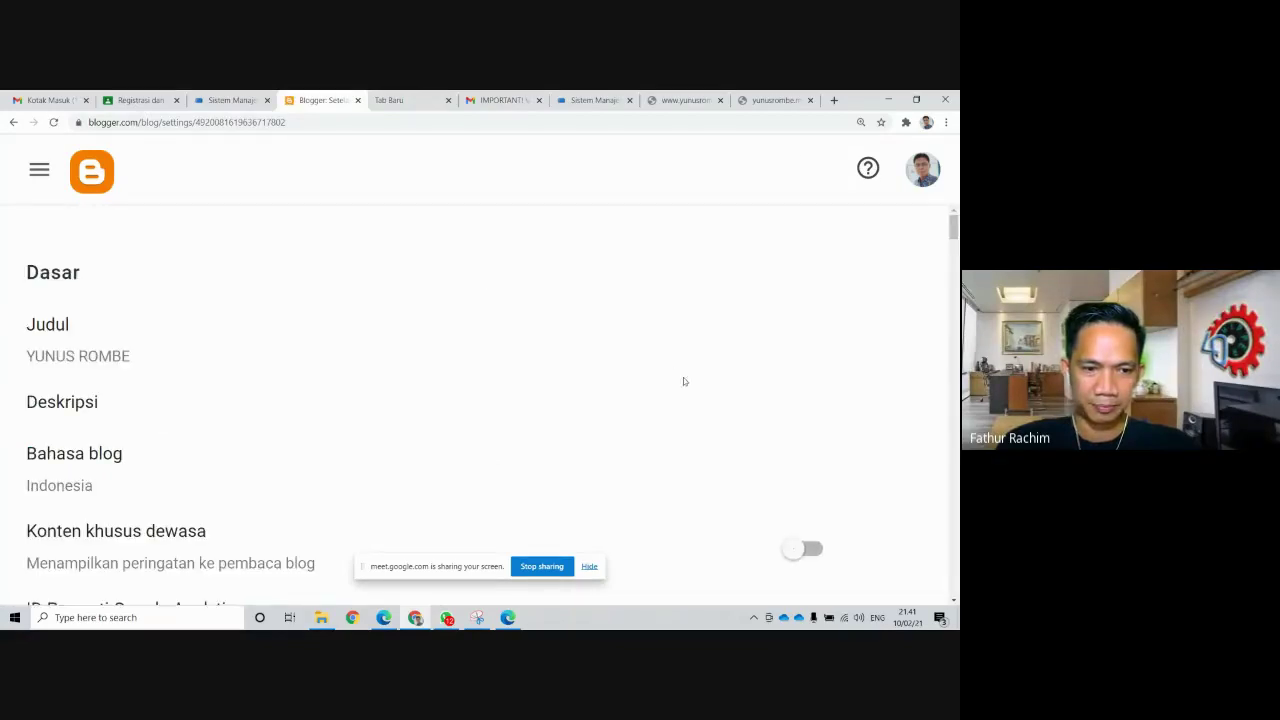
pyautogui.scroll(-5, 685, 386)
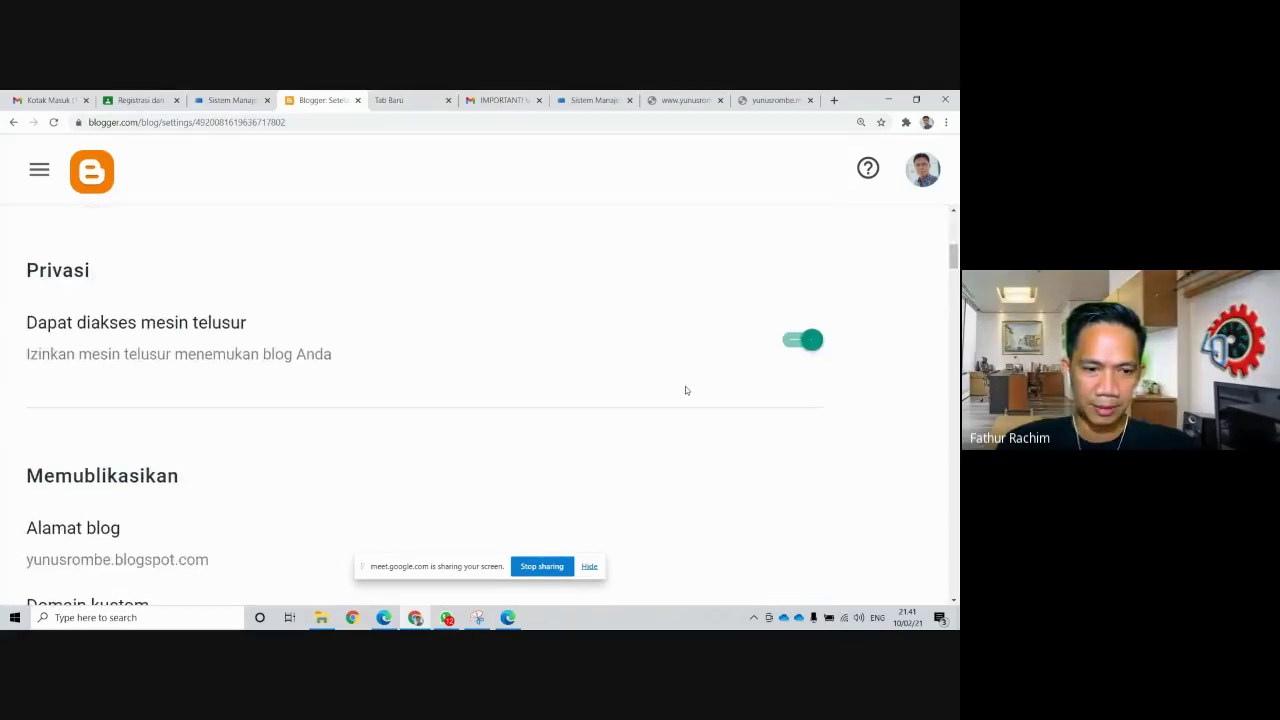
pyautogui.scroll(-3, 686, 390)
pyautogui.scroll(-3, 689, 387)
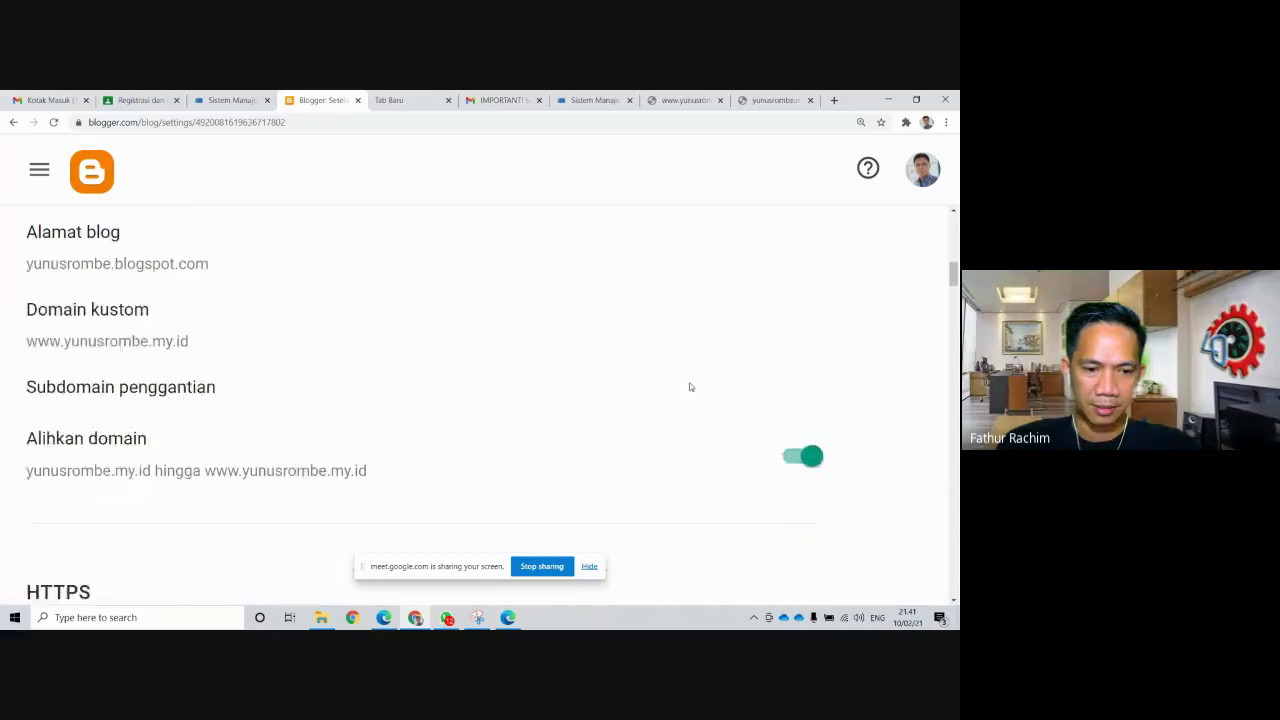
pyautogui.scroll(-2, 660, 388)
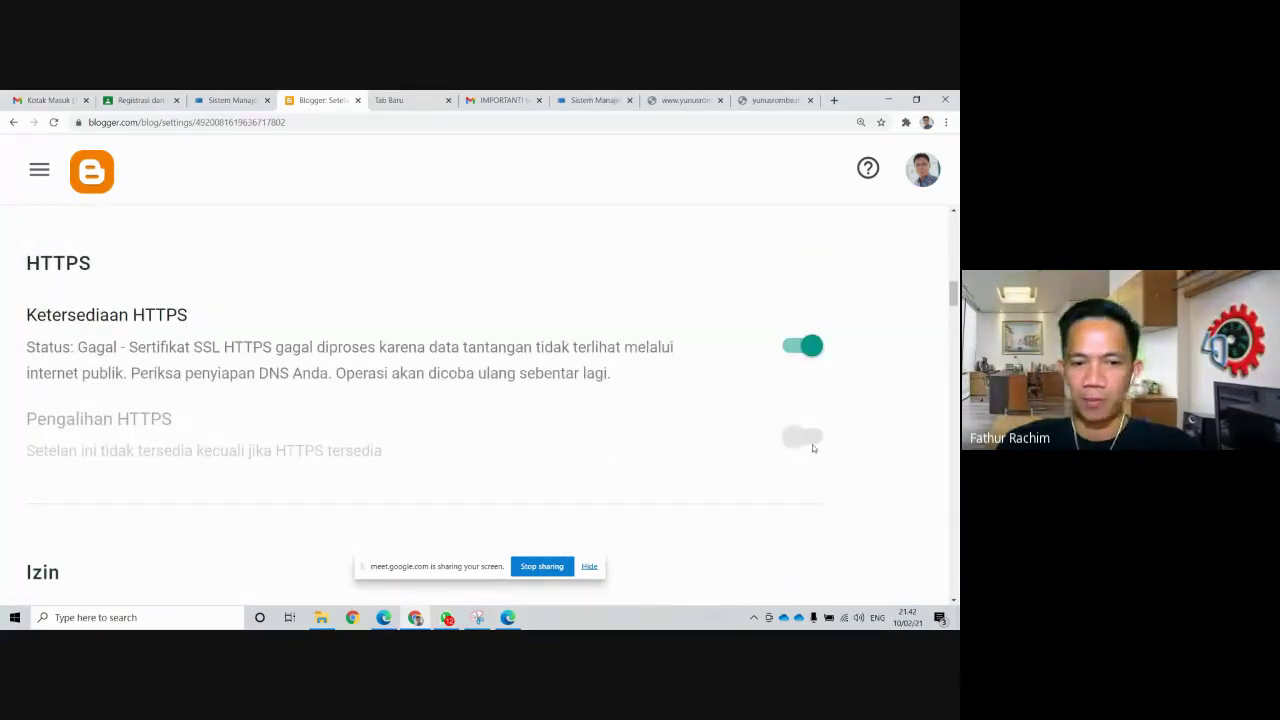
pyautogui.scroll(3, 575, 378)
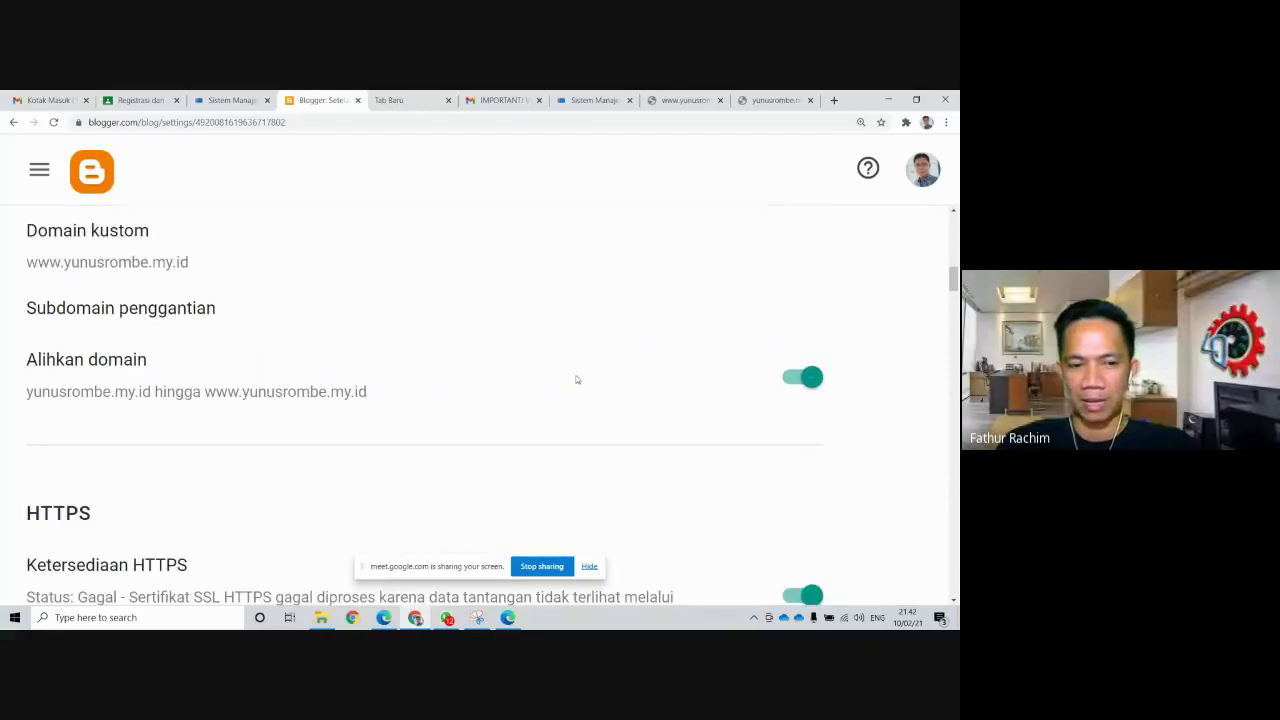
pyautogui.click(770, 101)
pyautogui.click(810, 100)
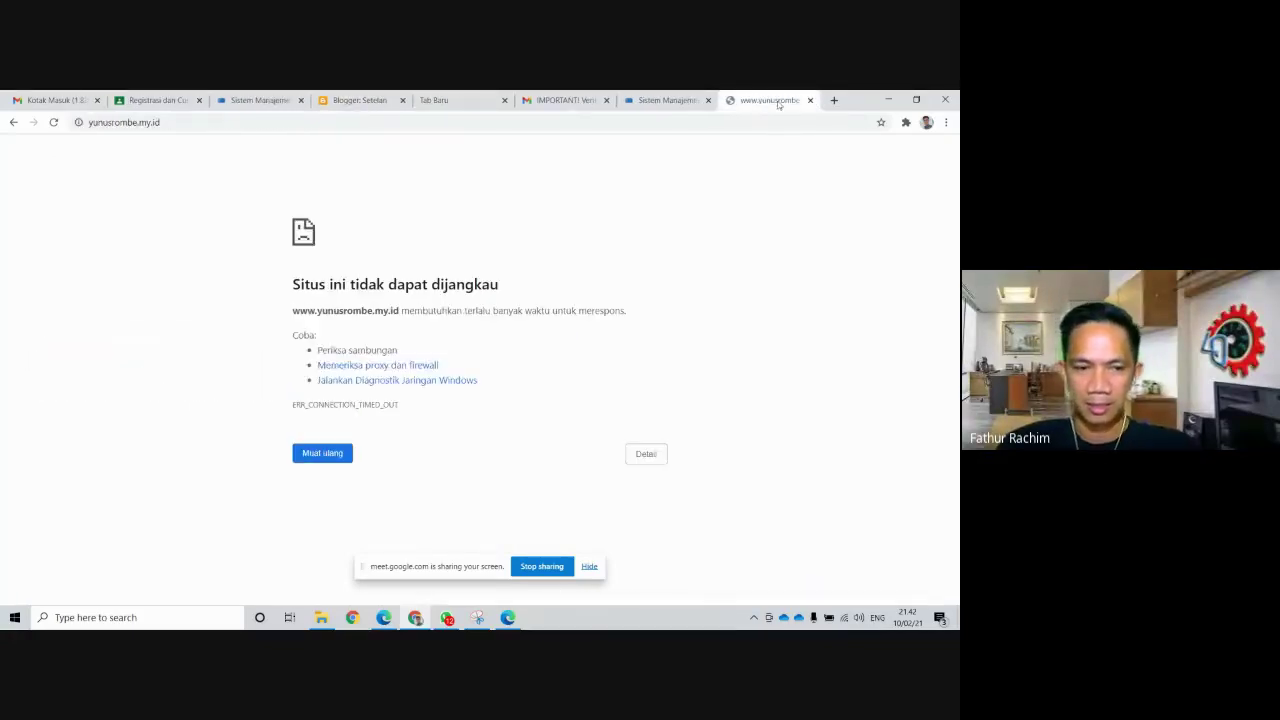
pyautogui.click(832, 101)
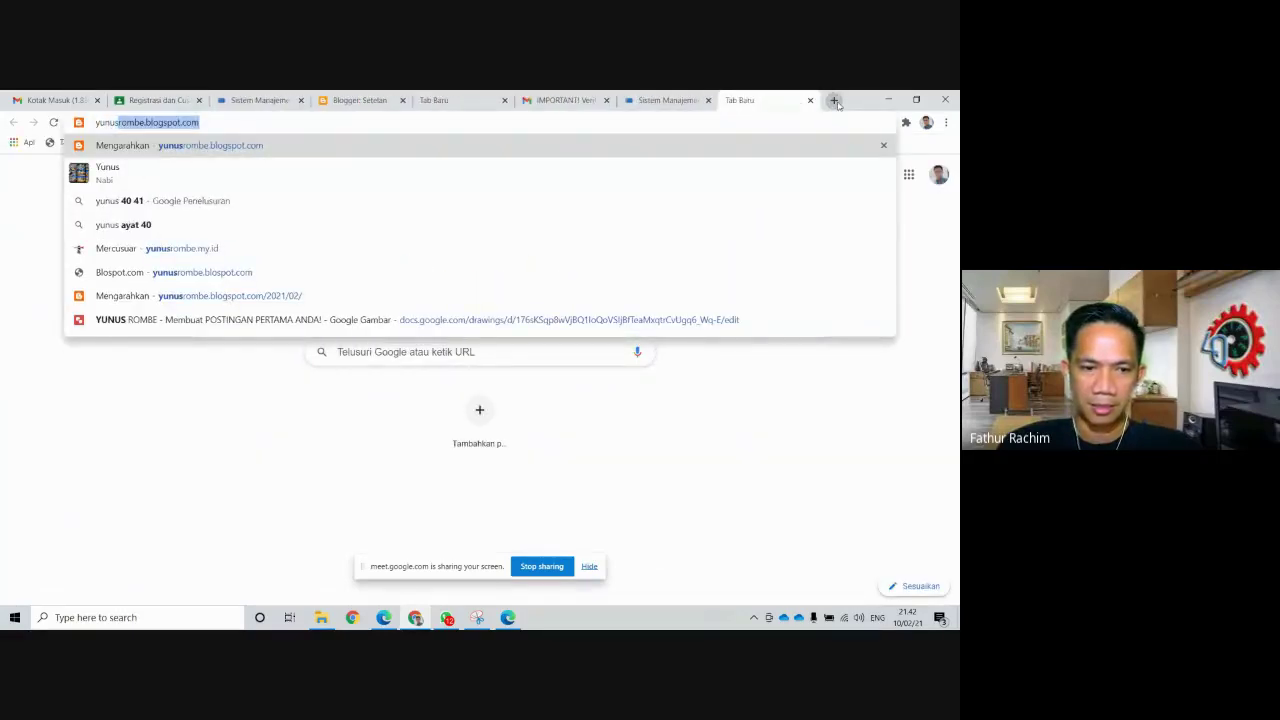
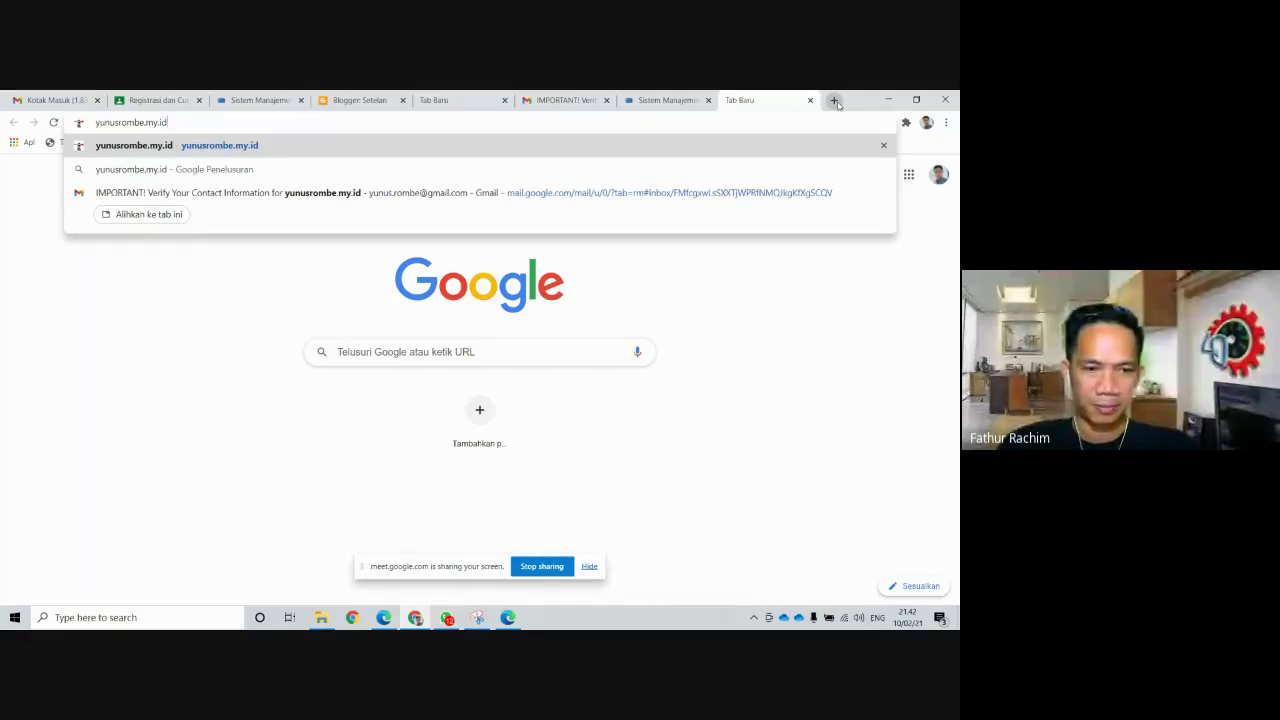
pyautogui.press('Return')
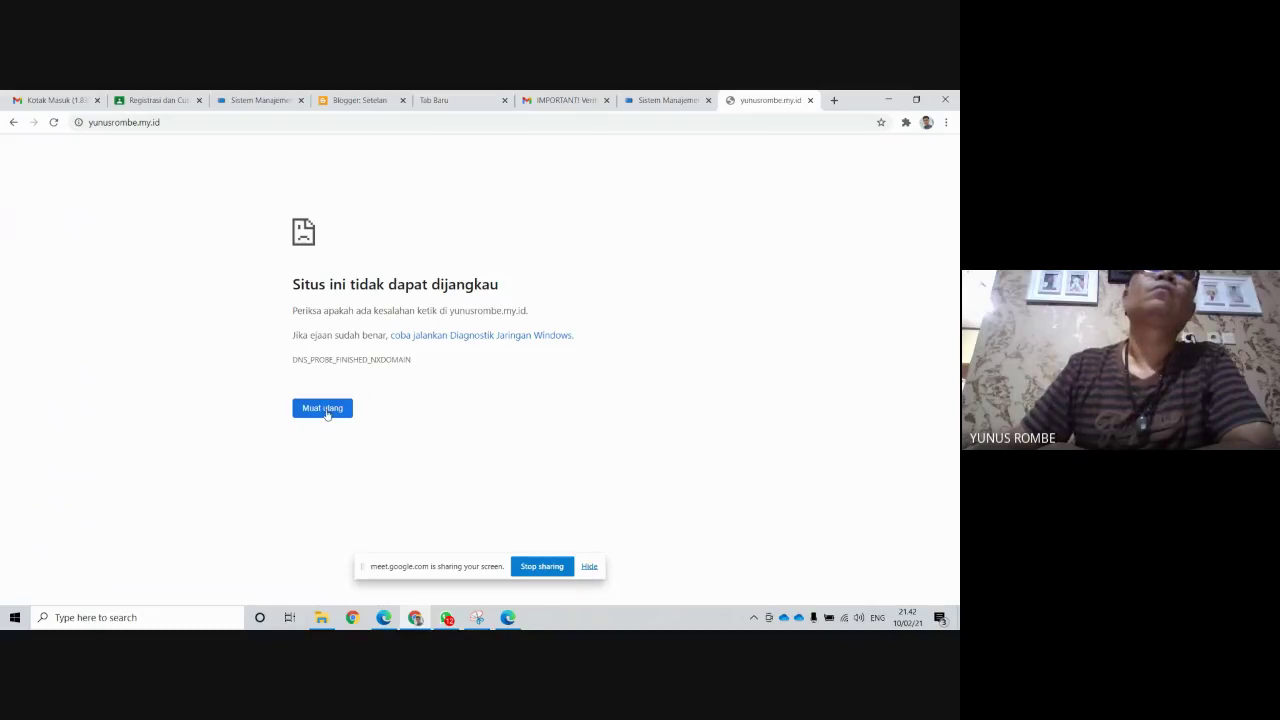
pyautogui.click(327, 412)
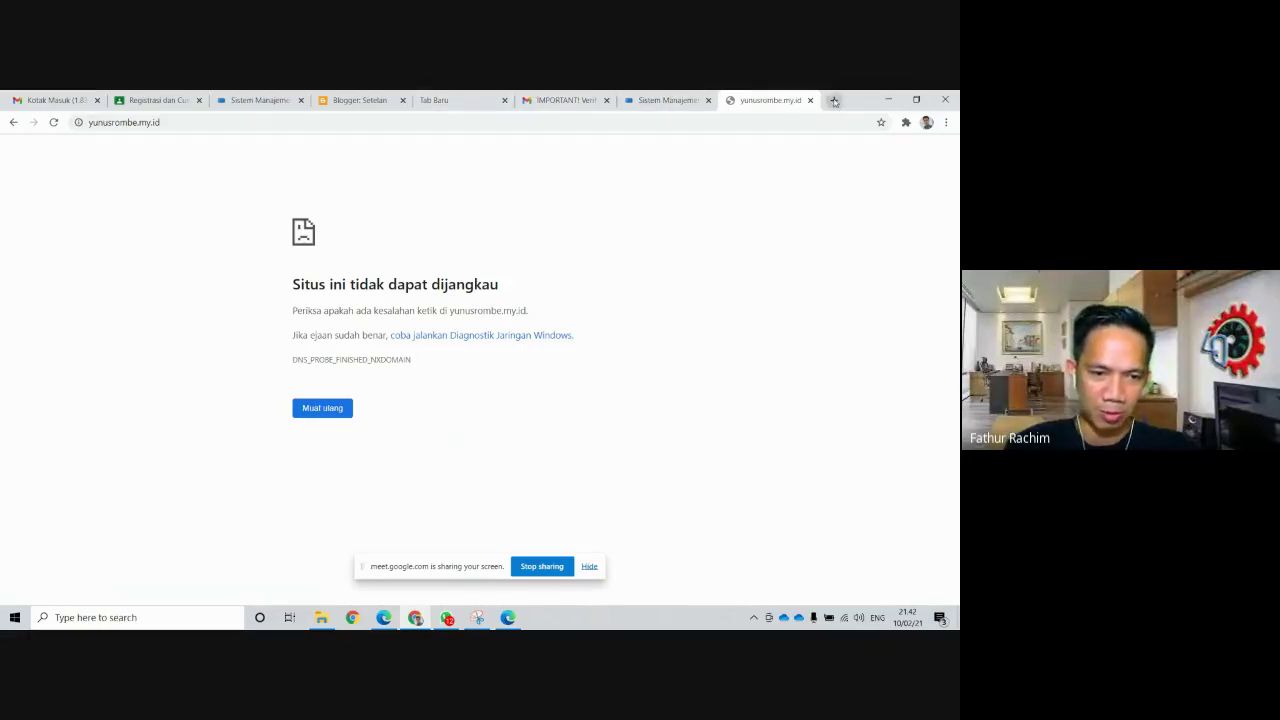
pyautogui.click(386, 104)
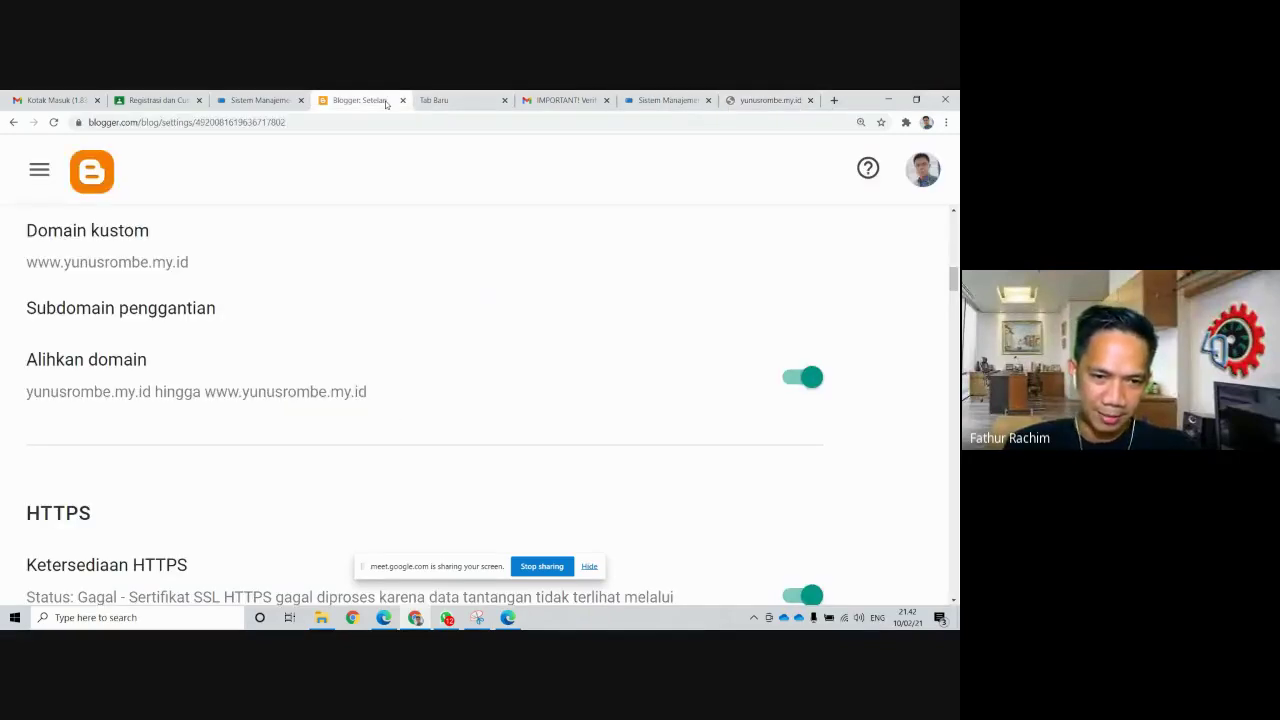
# Reload the Blogger settings twice and read the HTTPS status, still Gagal
pyautogui.scroll(-1, 508, 294)
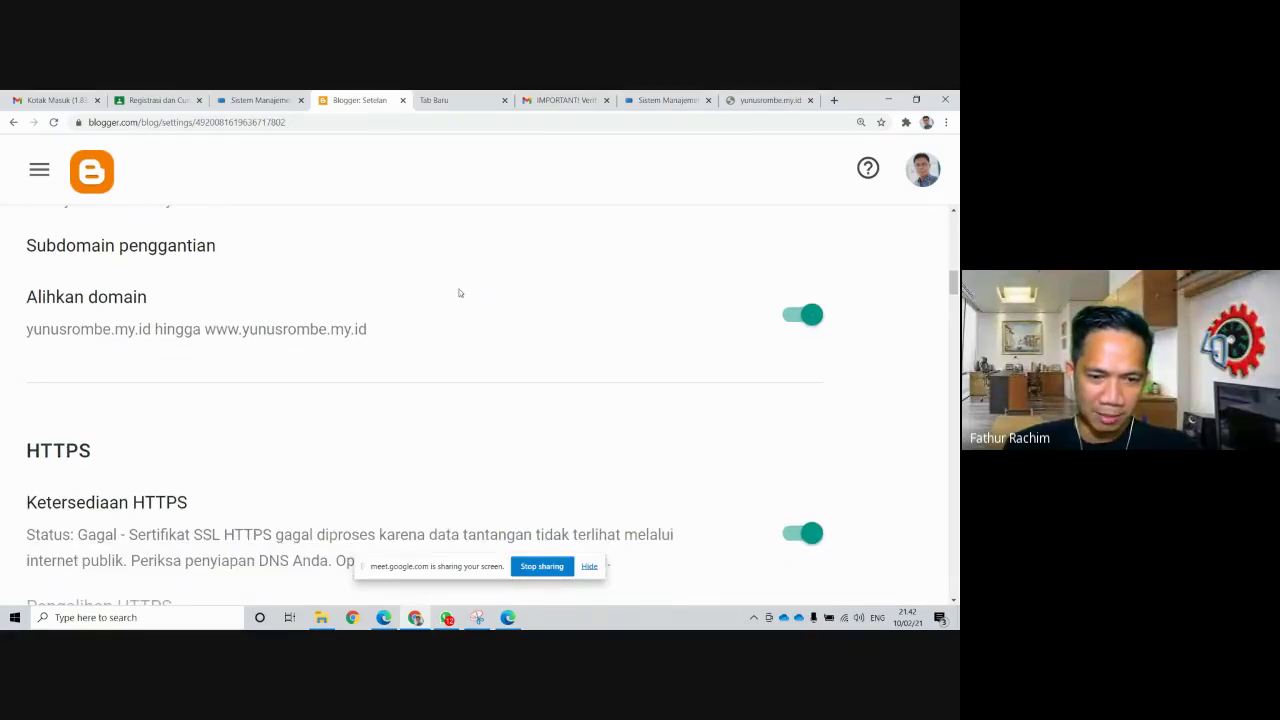
pyautogui.click(54, 122)
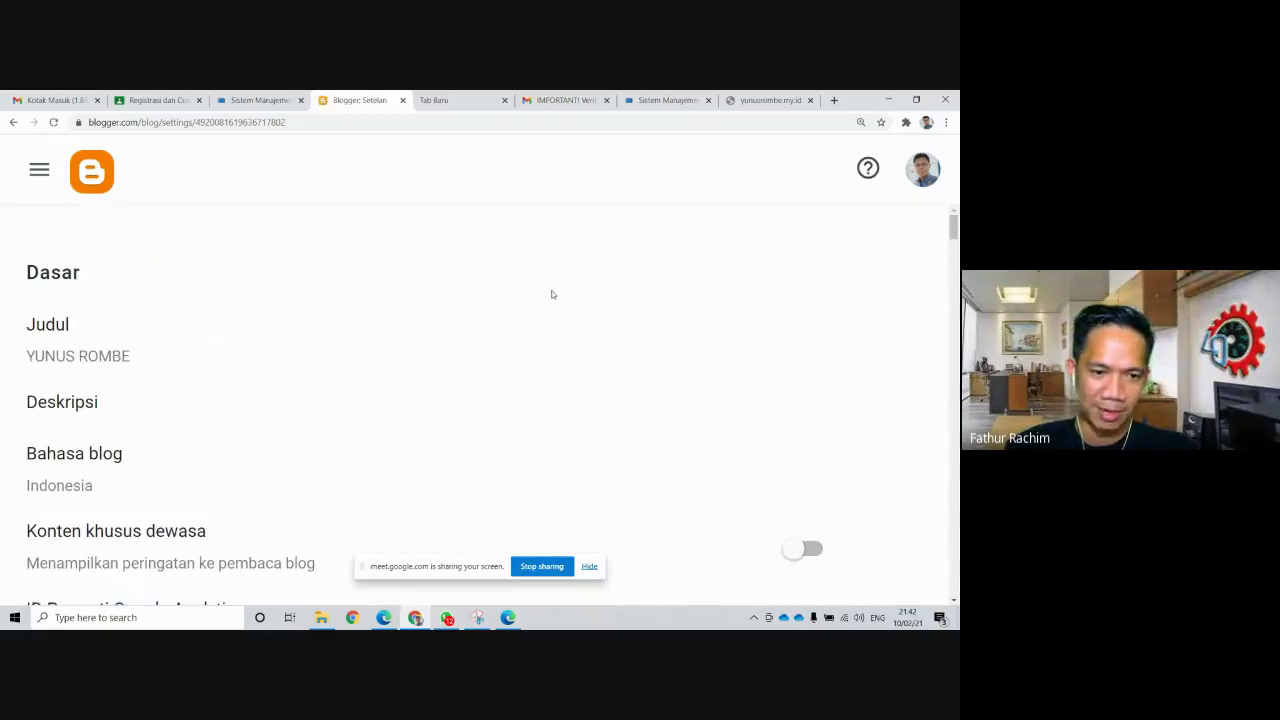
pyautogui.scroll(-4, 554, 294)
pyautogui.scroll(-9, 555, 296)
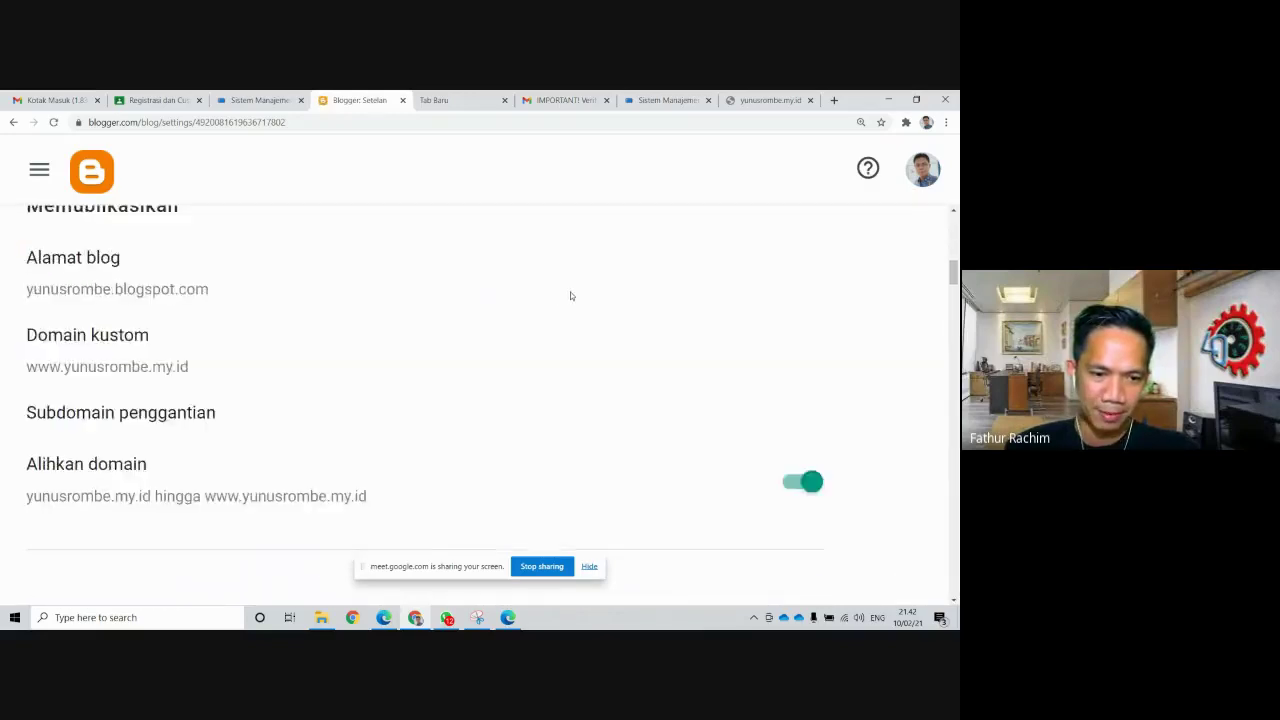
pyautogui.scroll(-4, 571, 296)
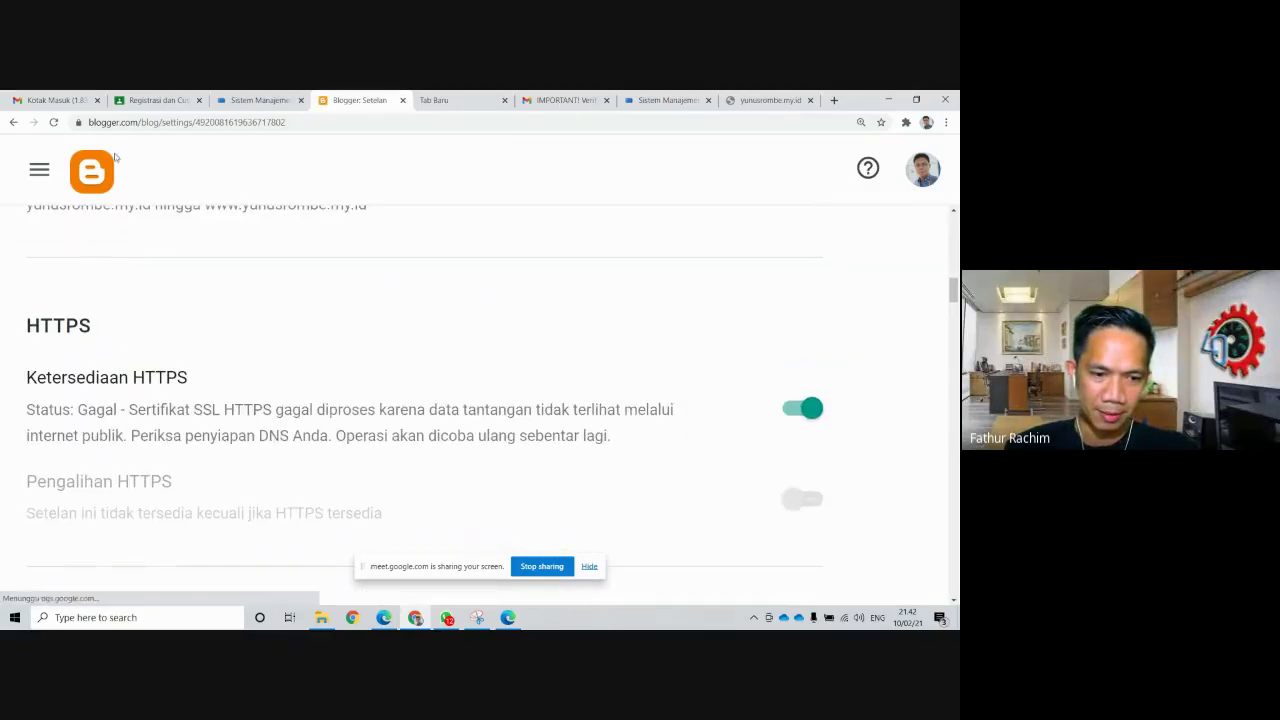
pyautogui.click(55, 123)
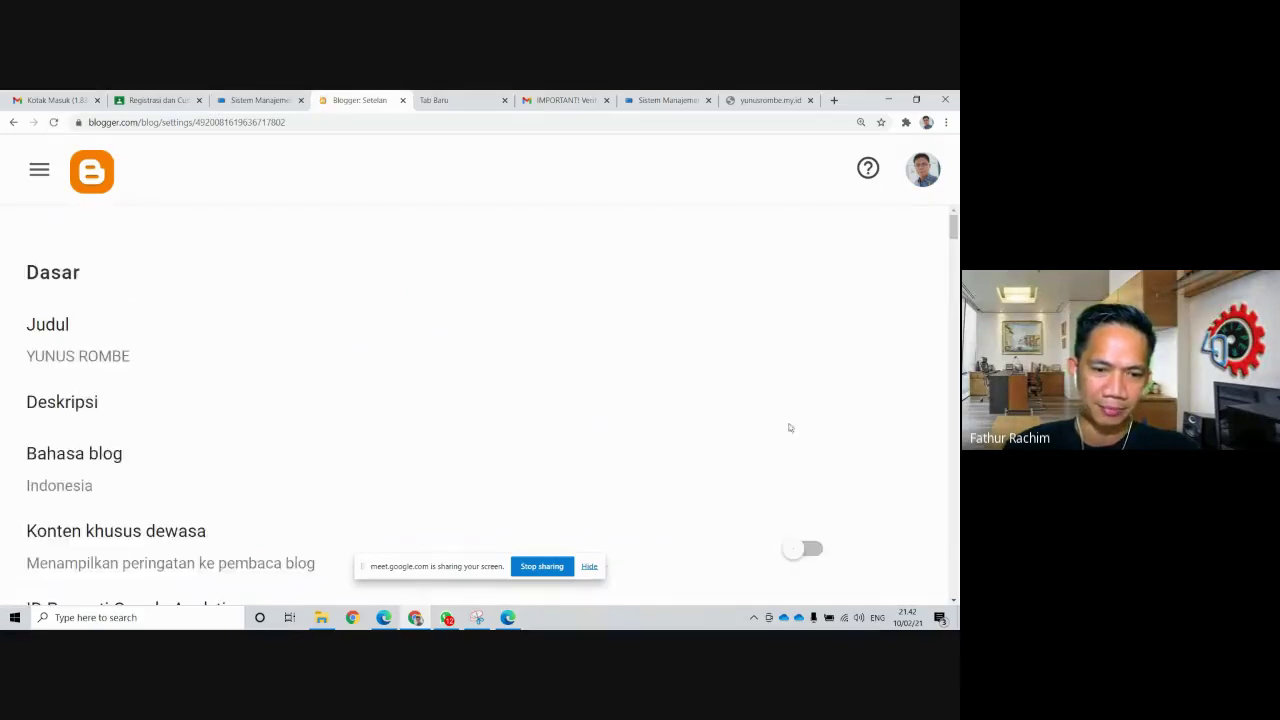
pyautogui.scroll(-12, 670, 400)
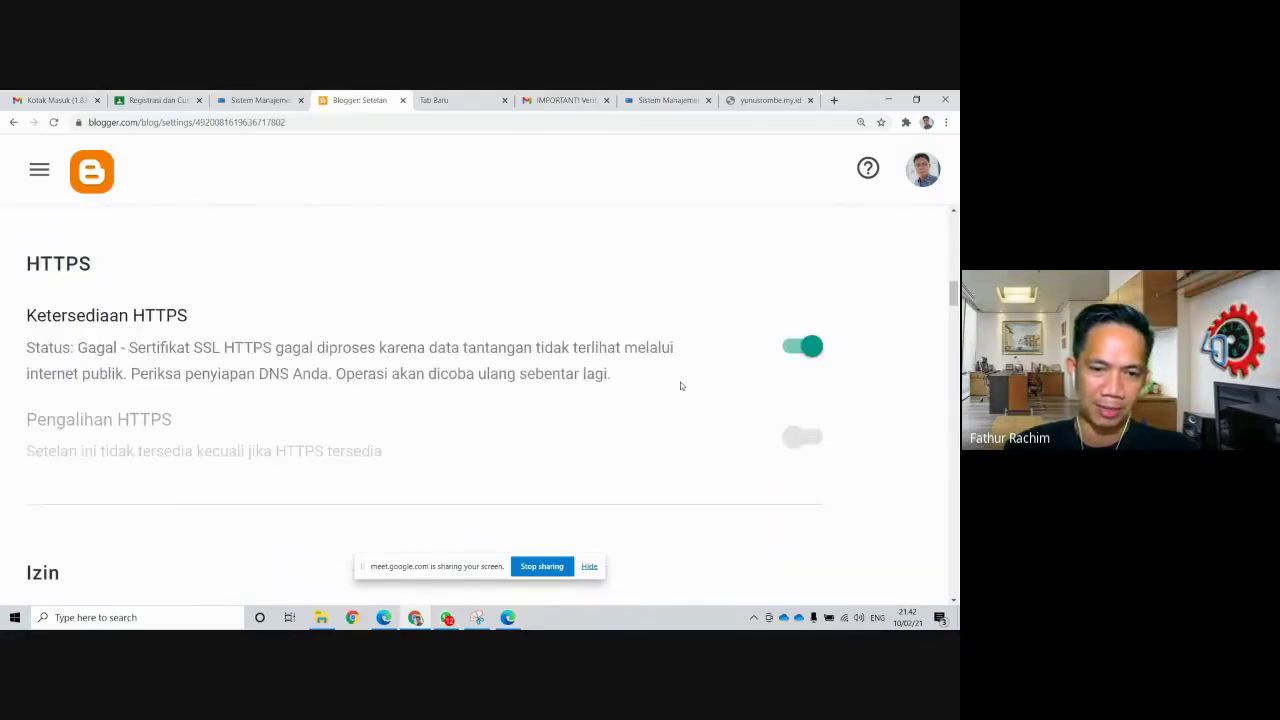
# Switch off Ketersediaan HTTPS and reload the settings page
pyautogui.click(800, 346)
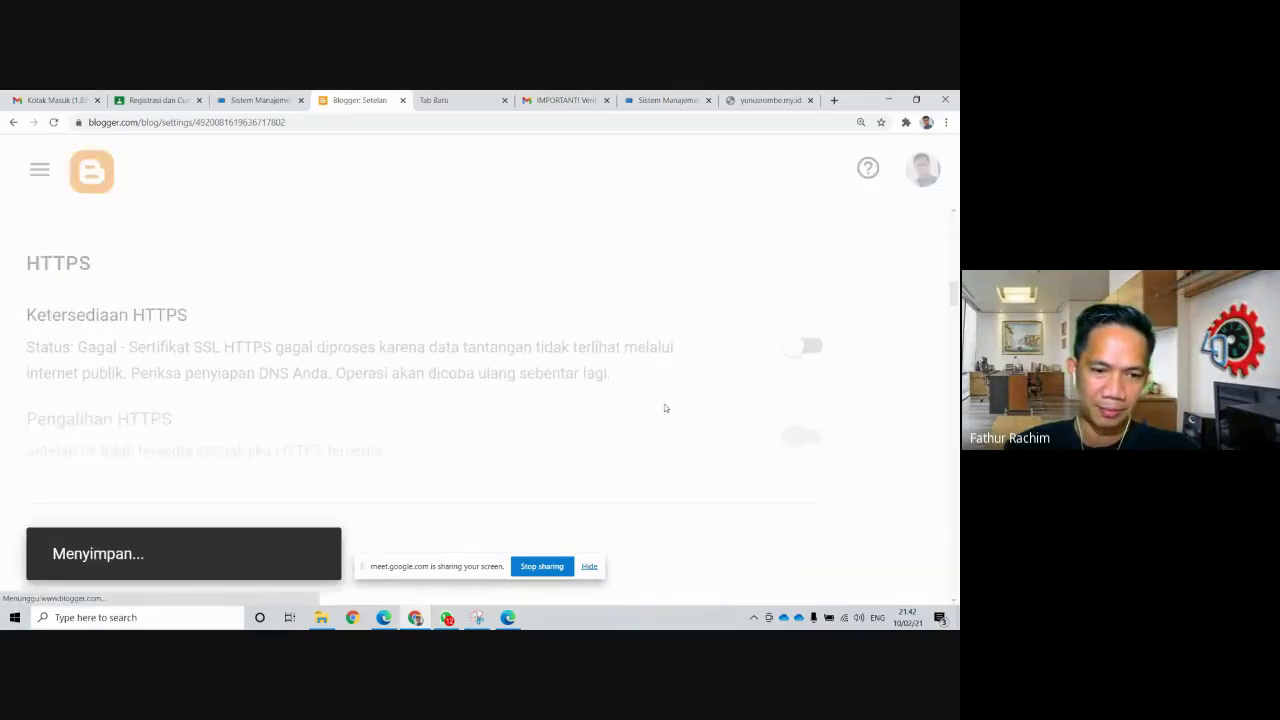
pyautogui.click(53, 122)
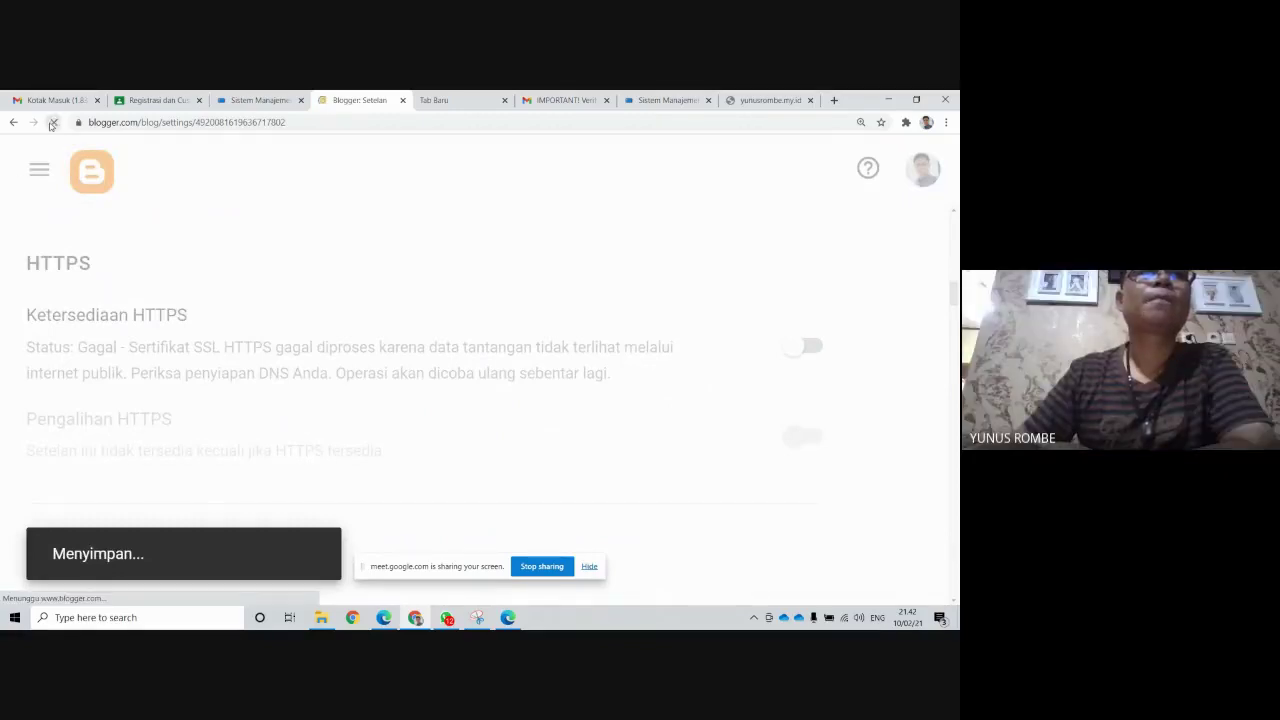
pyautogui.scroll(-3, 527, 375)
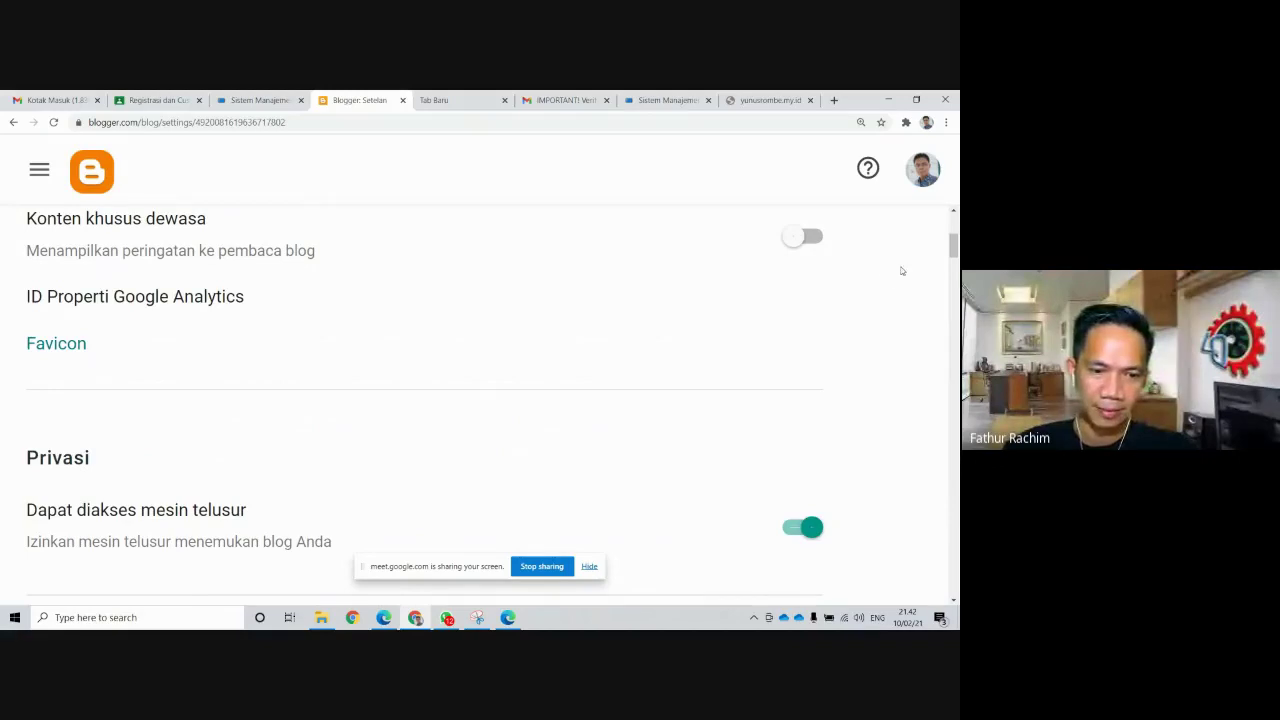
pyautogui.scroll(-3, 580, 372)
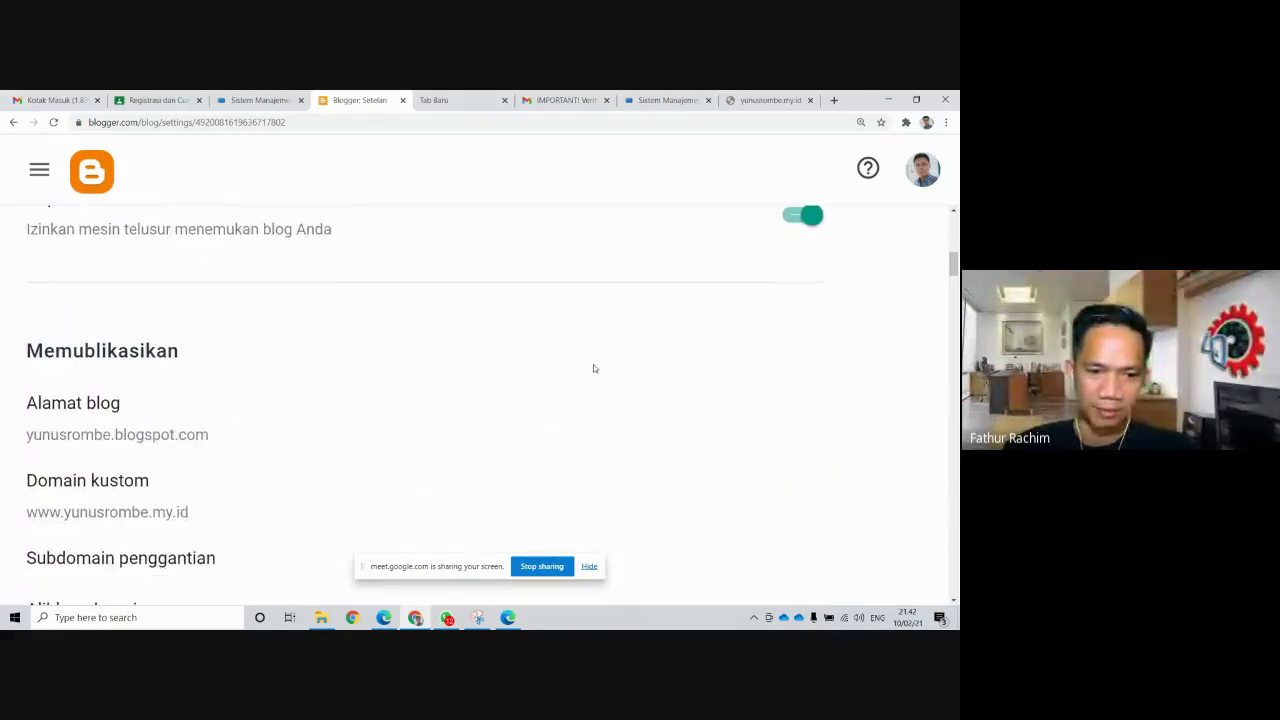
pyautogui.scroll(-4, 620, 385)
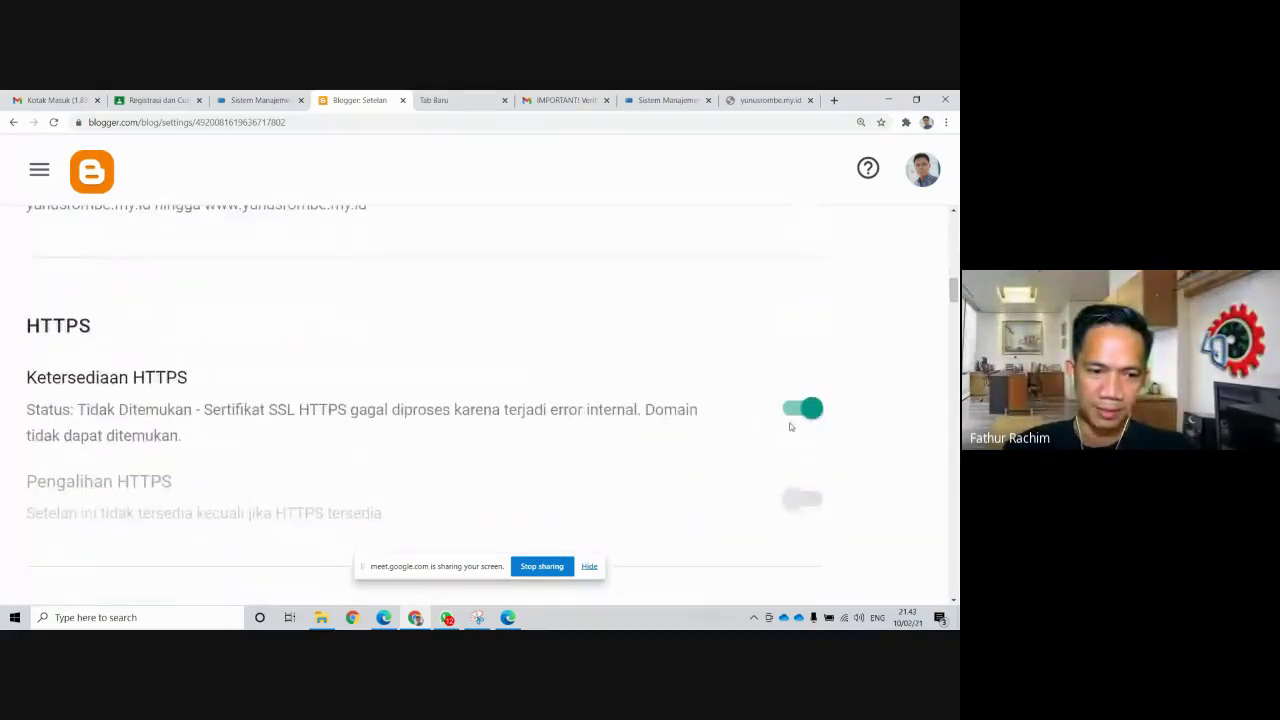
# Switch HTTPS availability off again and reload, confirming it now reads 'Tidak Ada'
pyautogui.click(800, 409)
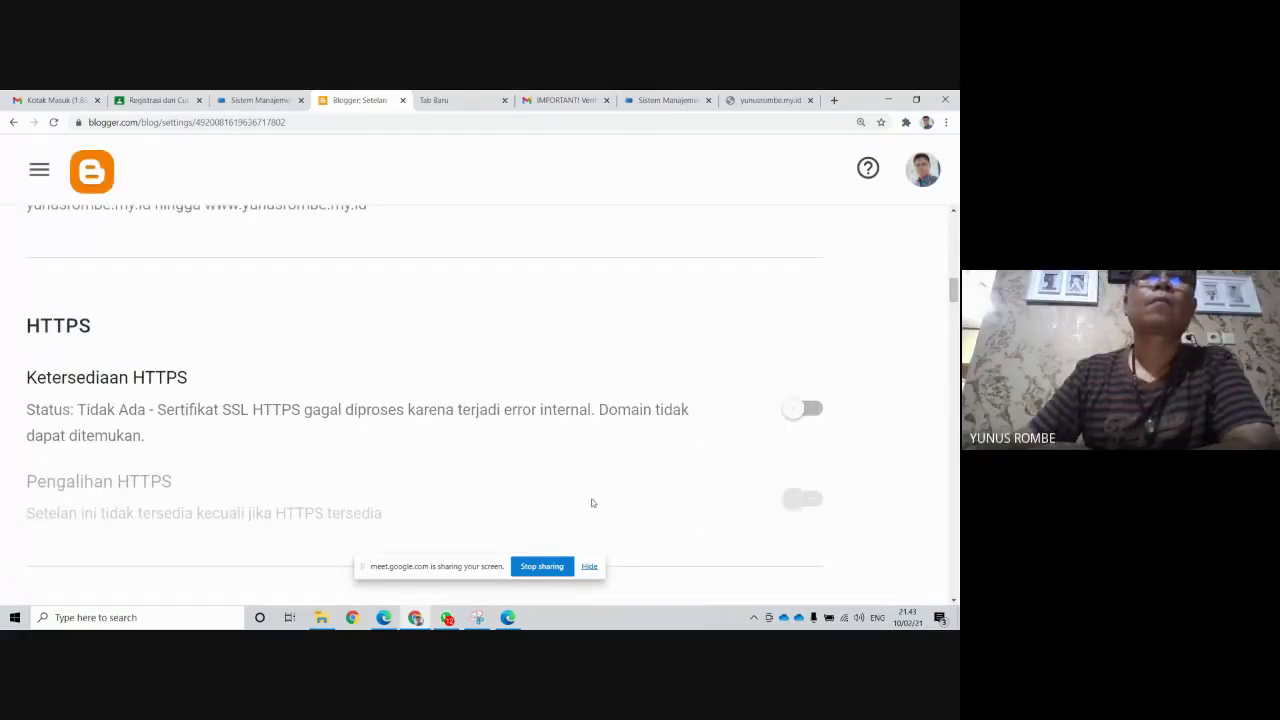
pyautogui.scroll(-3, 680, 292)
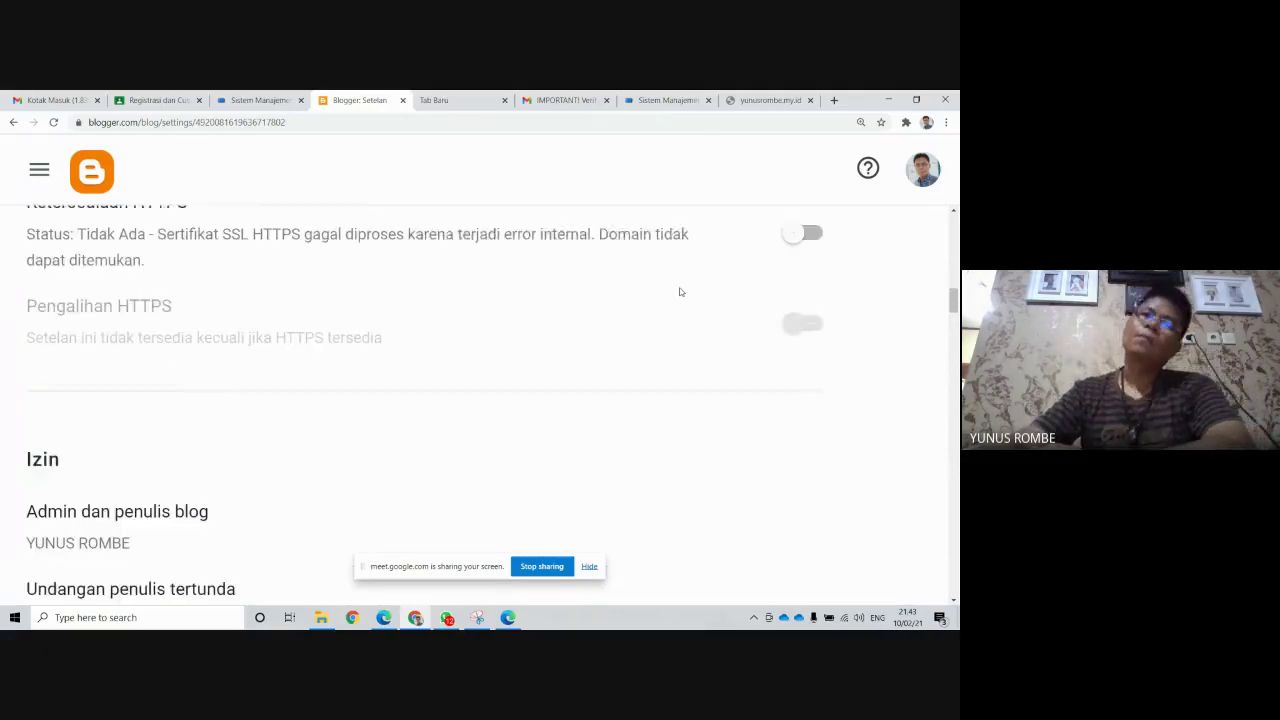
pyautogui.scroll(5, 680, 292)
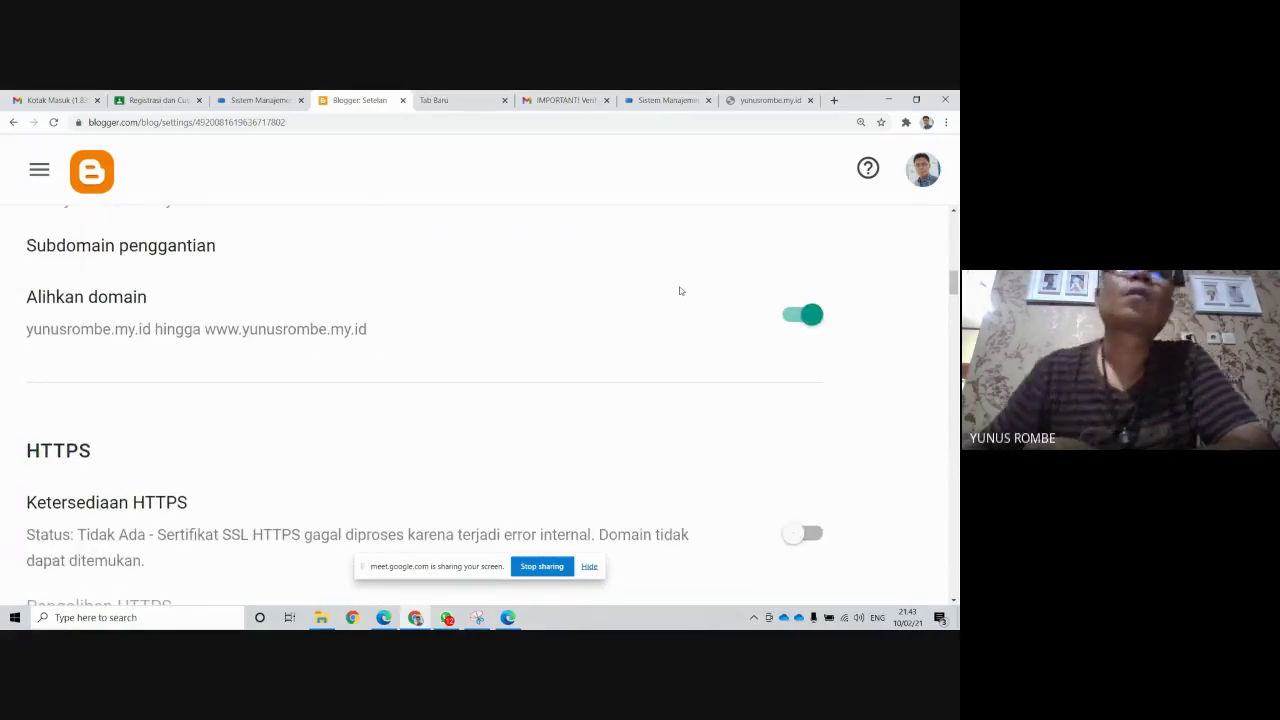
pyautogui.scroll(-4, 680, 291)
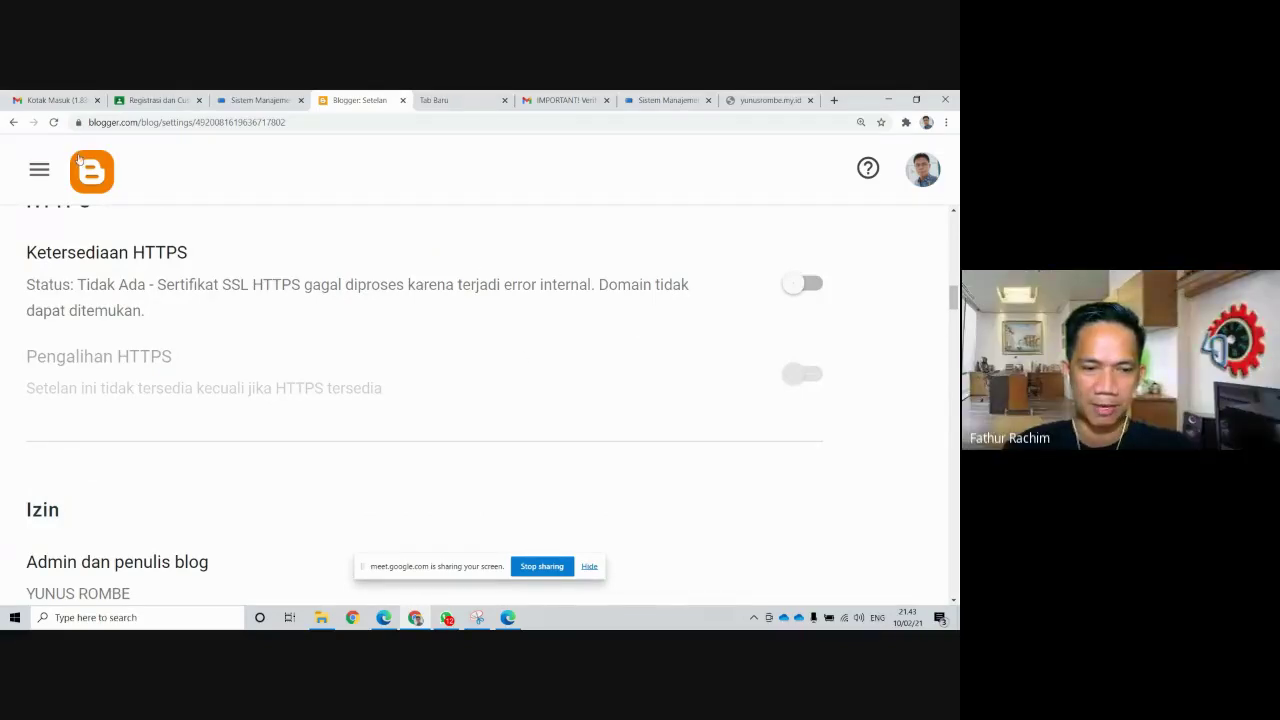
pyautogui.click(54, 122)
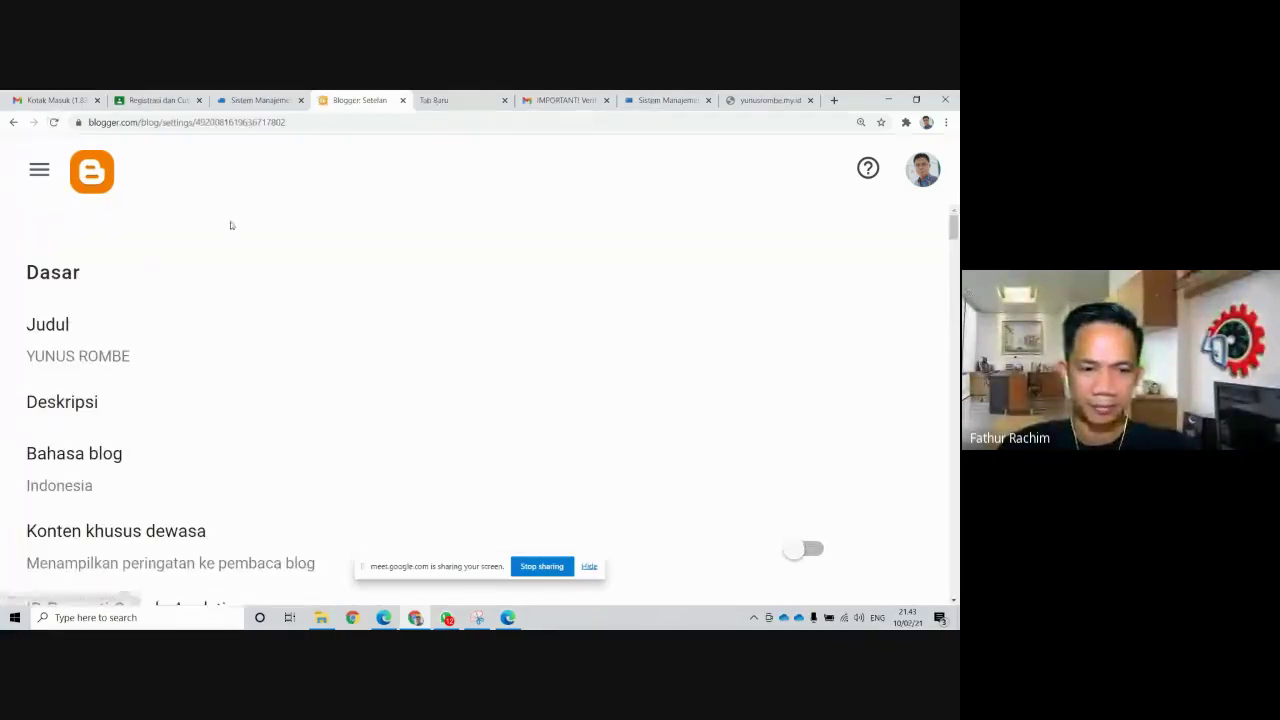
pyautogui.scroll(-5, 410, 302)
pyautogui.scroll(-4, 410, 302)
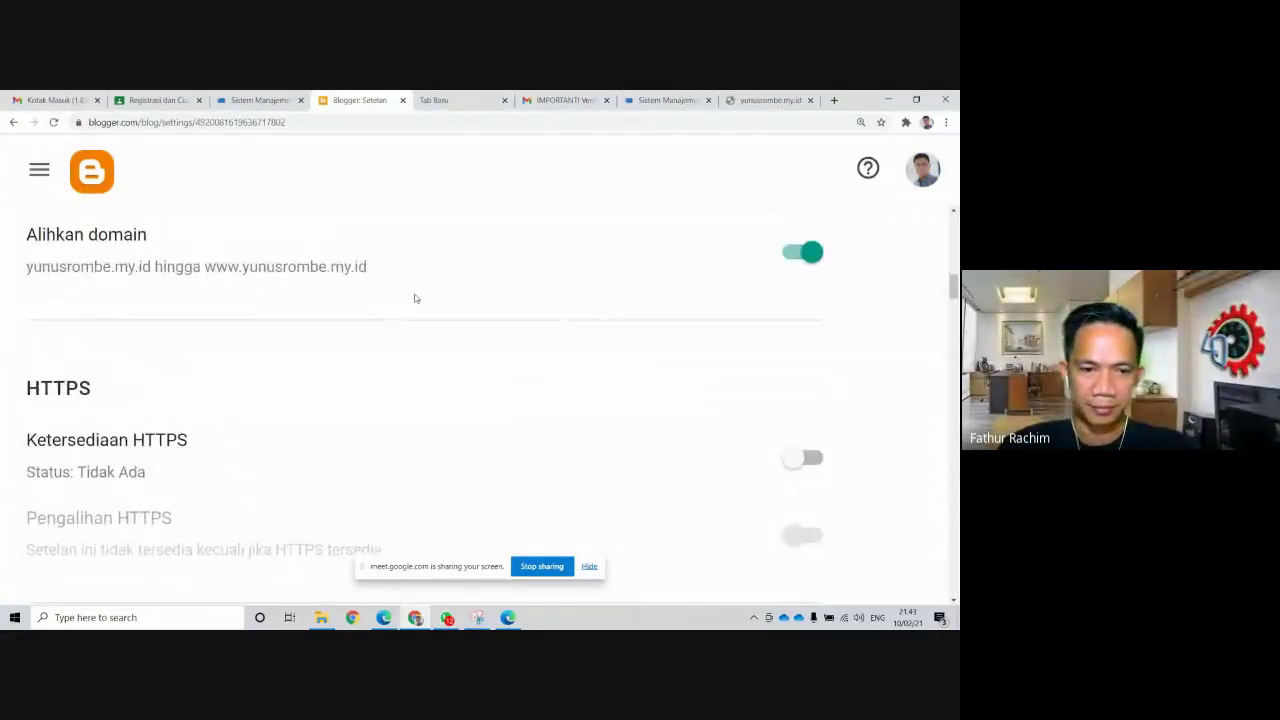
pyautogui.scroll(-2, 416, 297)
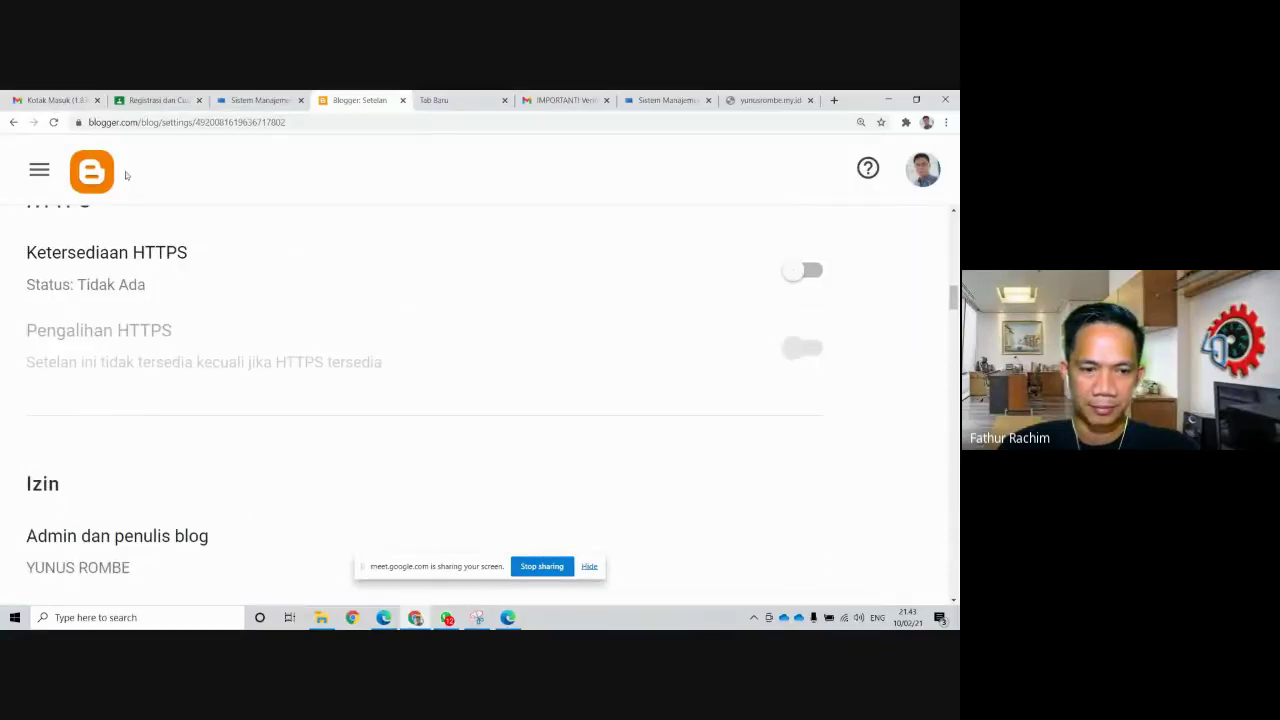
# Reload the Blogger settings and switch Ketersediaan HTTPS back on
pyautogui.click(55, 122)
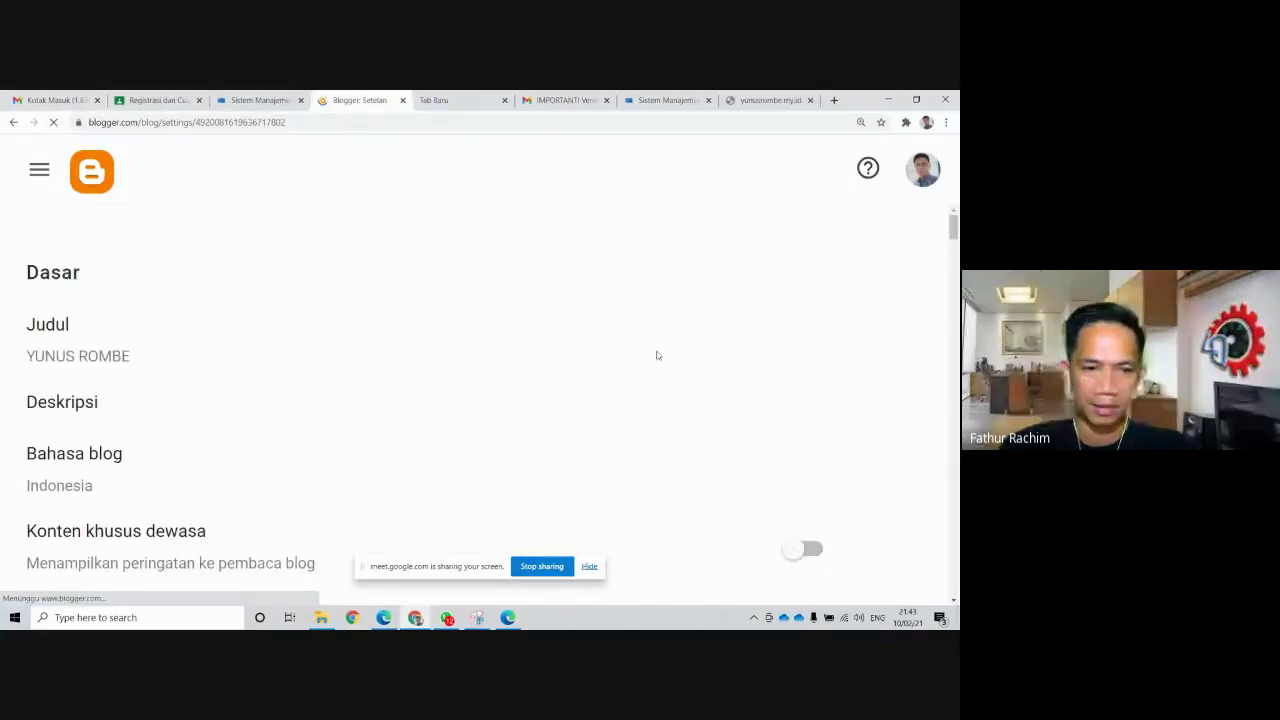
pyautogui.scroll(-6, 659, 357)
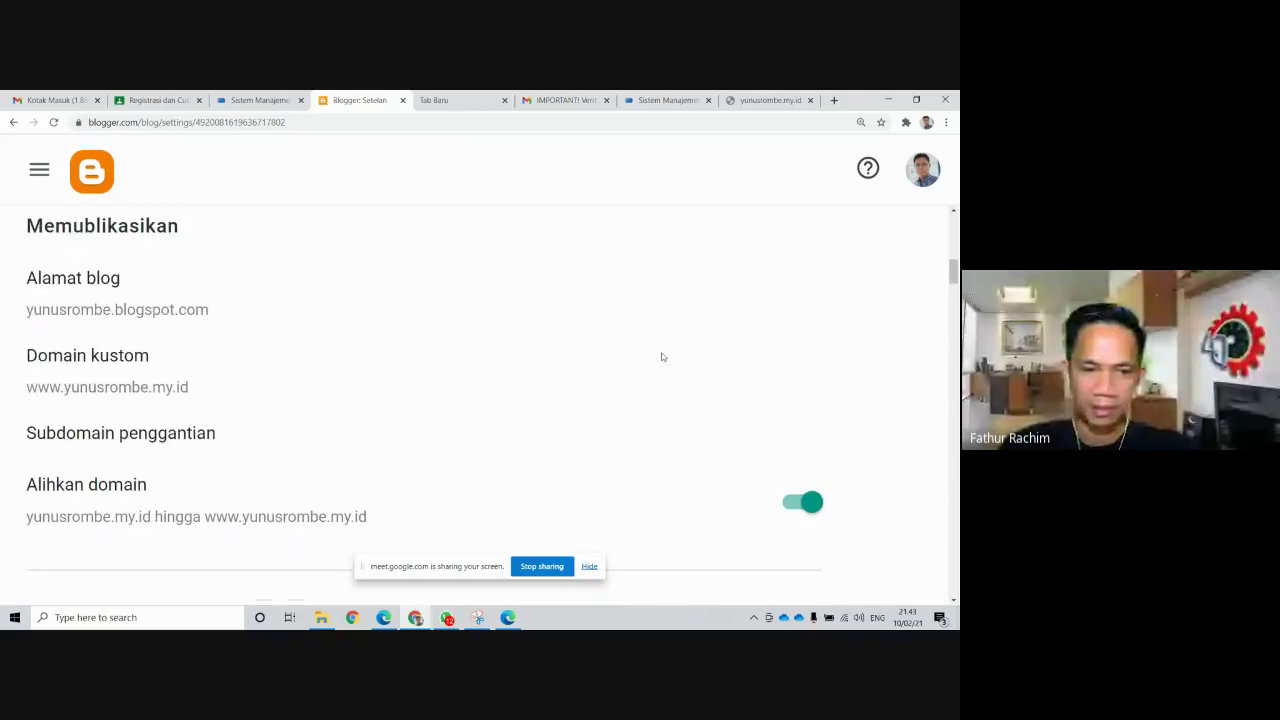
pyautogui.scroll(-5, 661, 357)
pyautogui.click(816, 398)
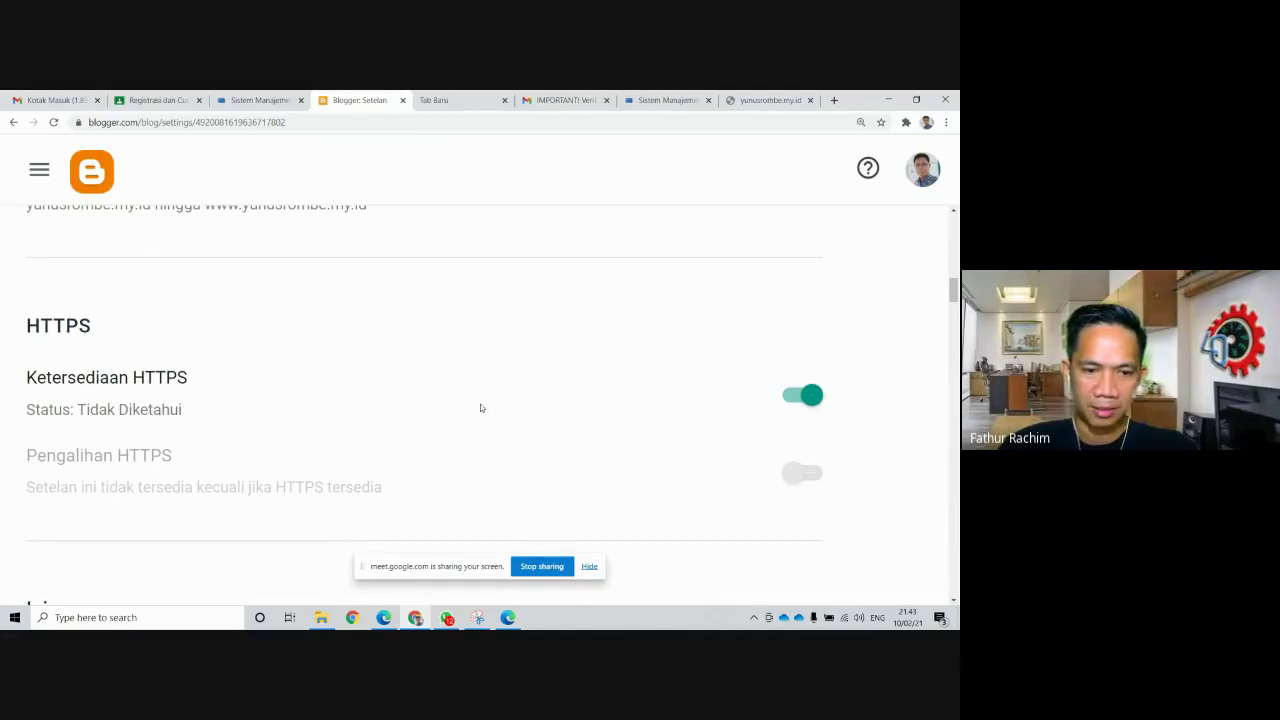
pyautogui.scroll(-1, 479, 406)
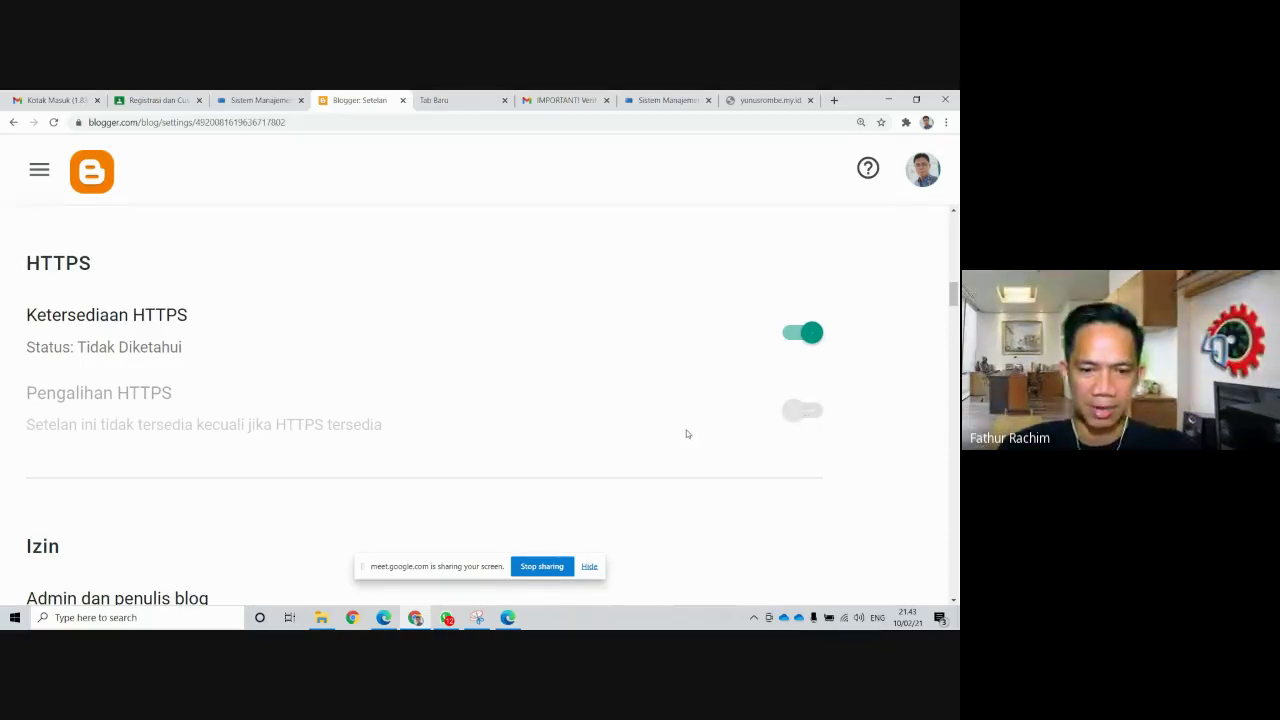
pyautogui.scroll(4, 684, 421)
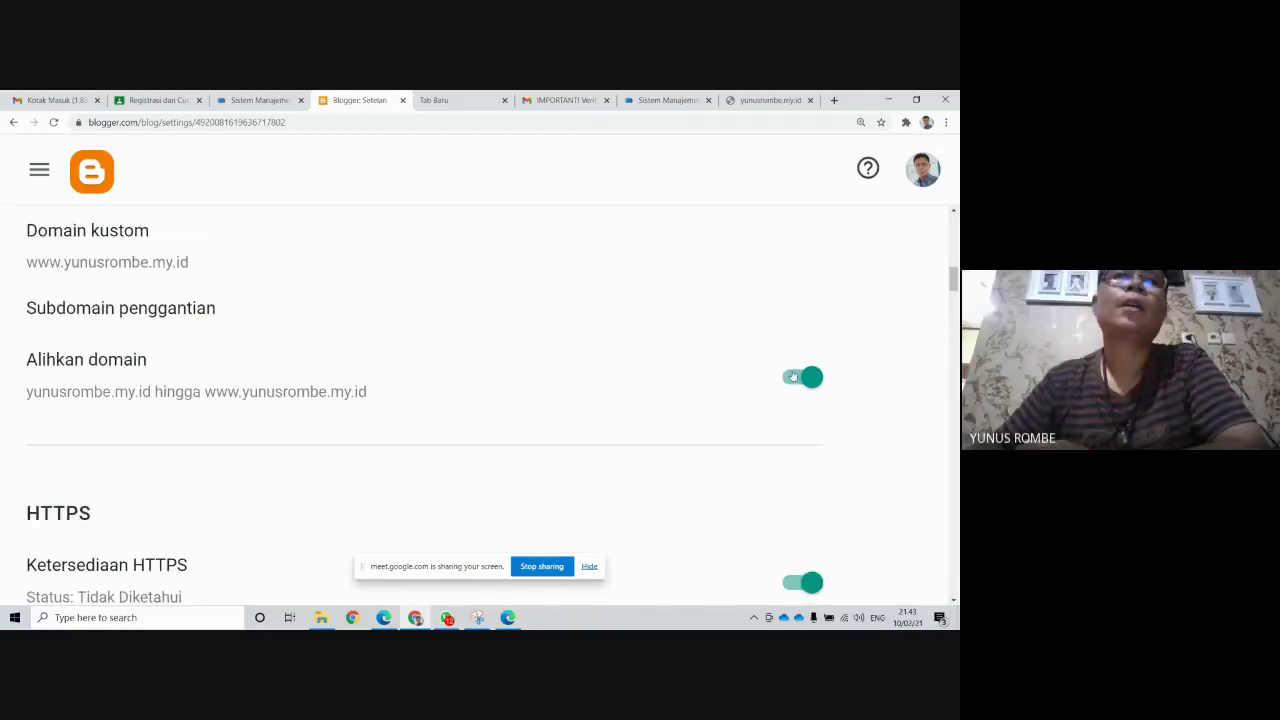
pyautogui.scroll(2, 792, 372)
pyautogui.scroll(-2, 793, 371)
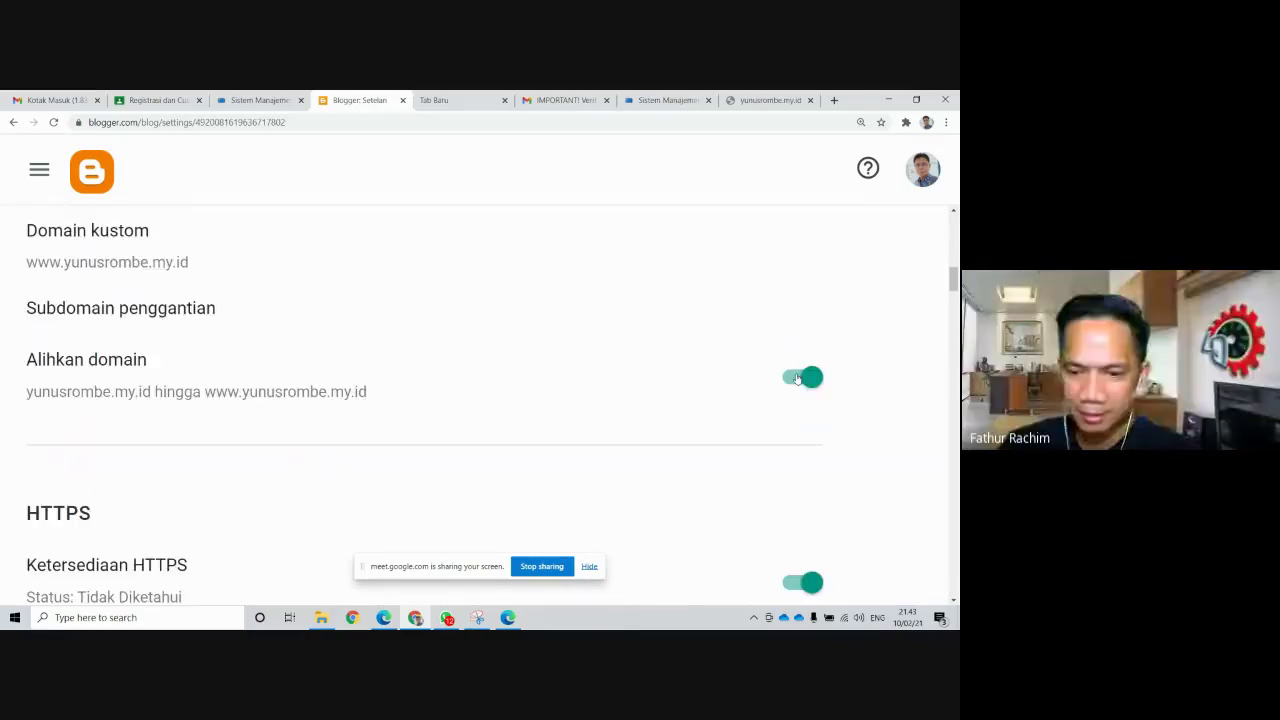
pyautogui.scroll(-3, 797, 377)
pyautogui.click(54, 122)
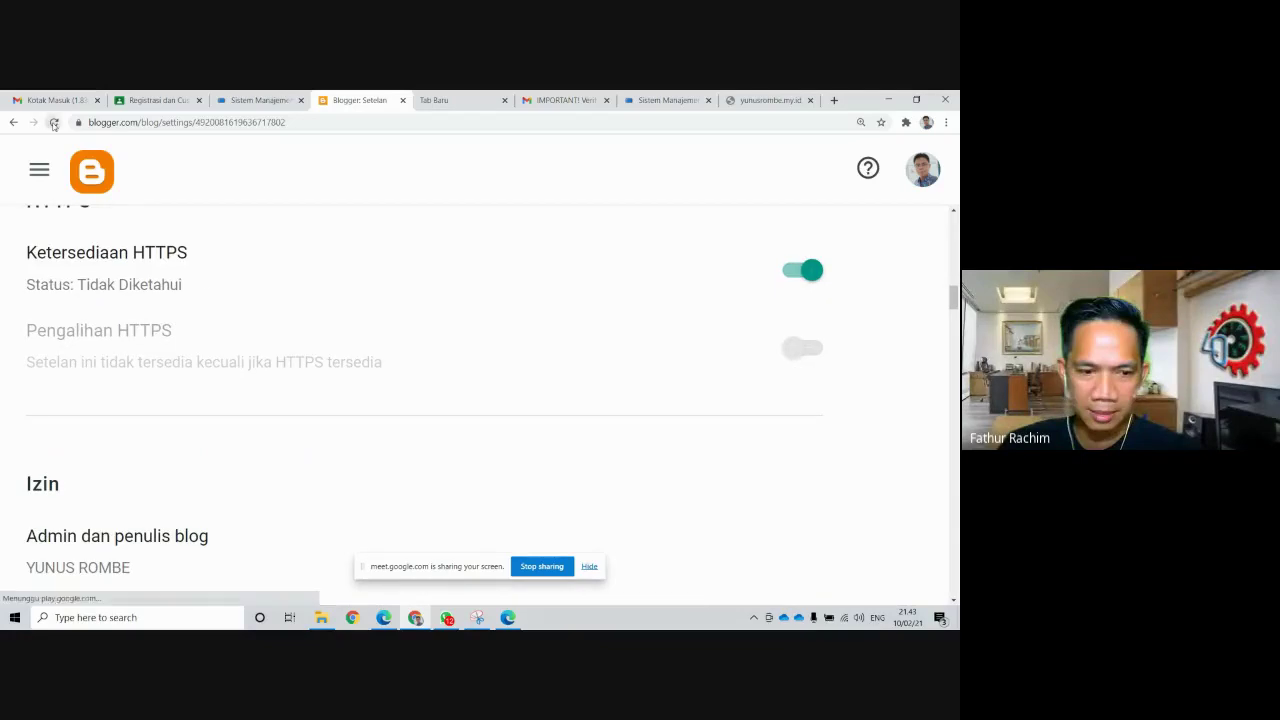
pyautogui.scroll(-2, 500, 306)
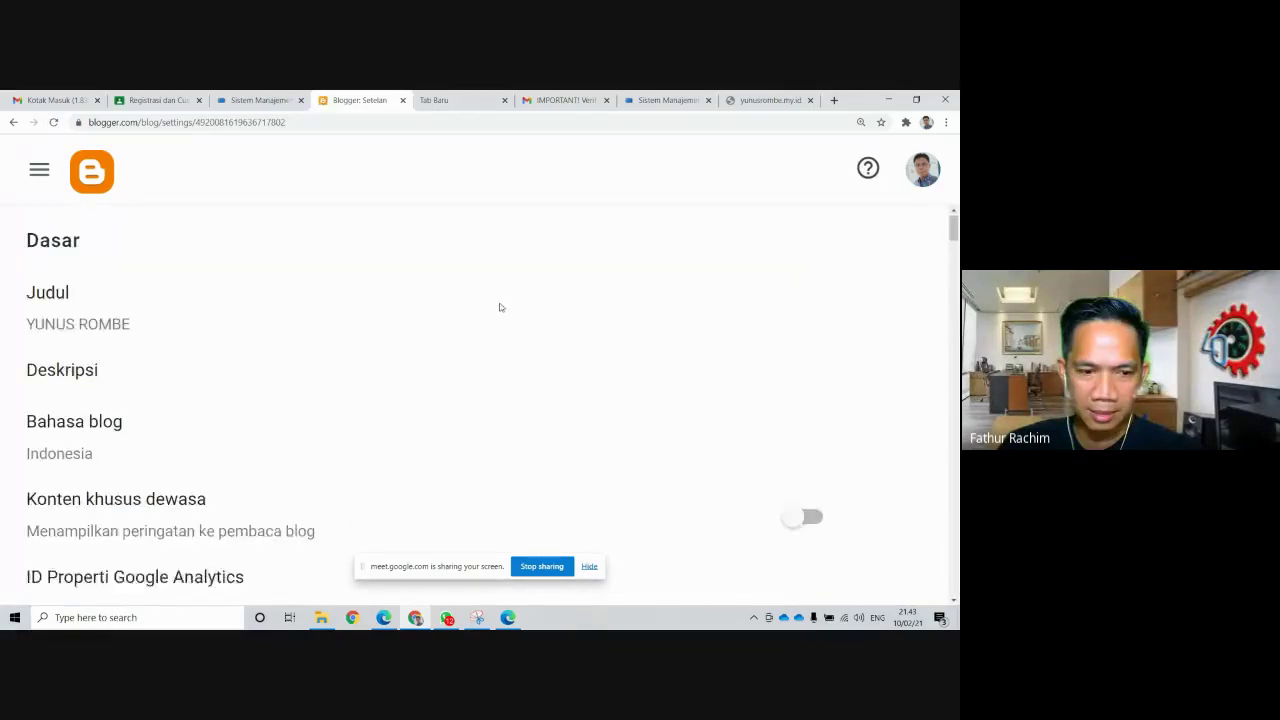
pyautogui.scroll(-3, 500, 307)
pyautogui.scroll(-3, 500, 307)
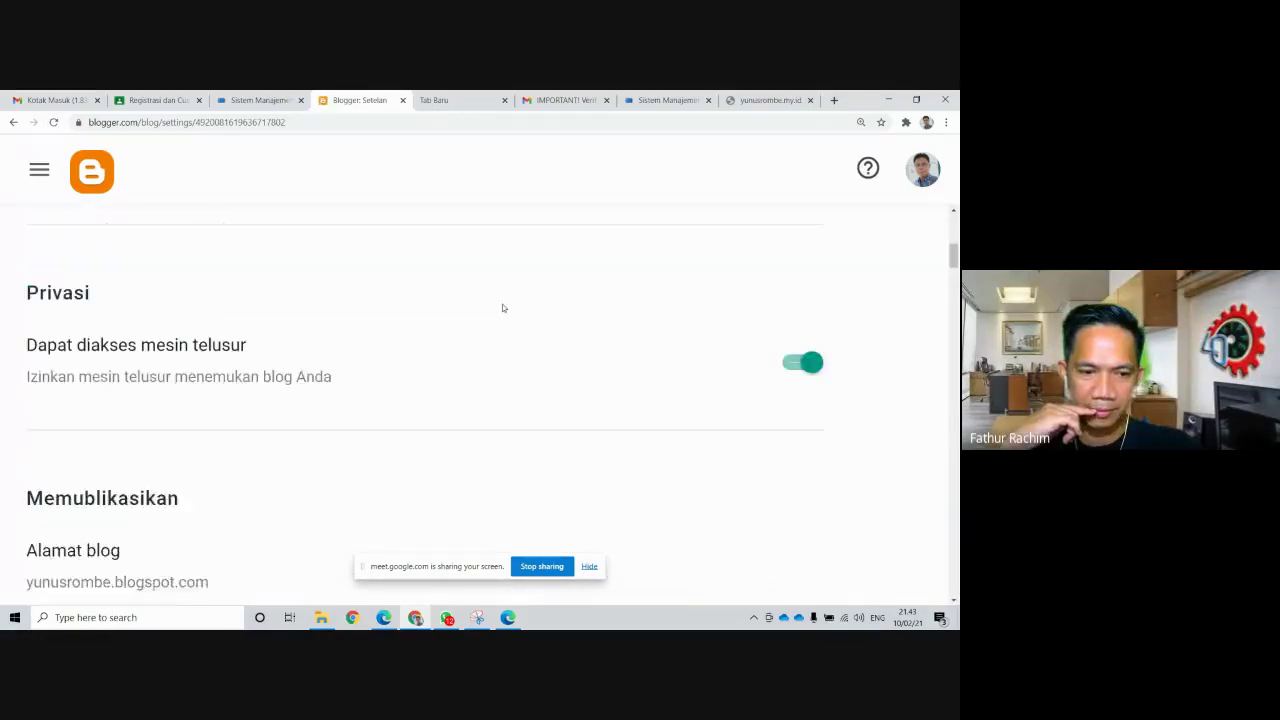
pyautogui.scroll(-5, 507, 308)
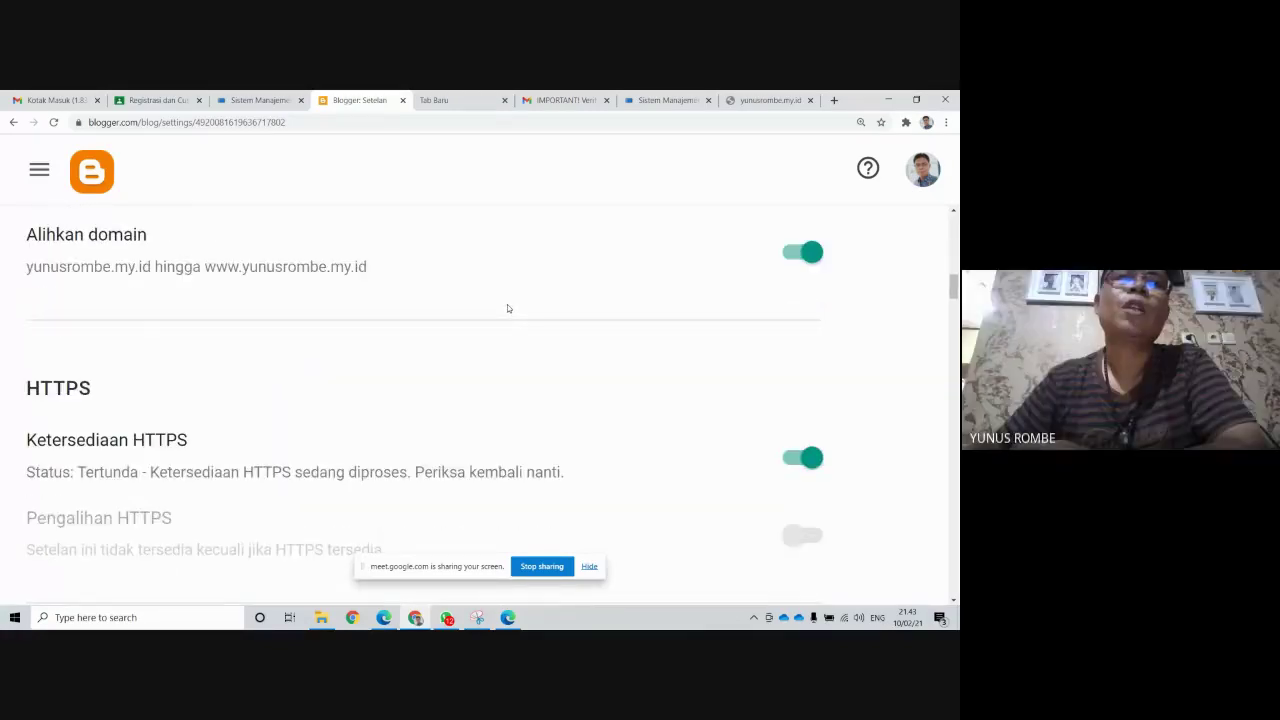
pyautogui.scroll(-1, 508, 308)
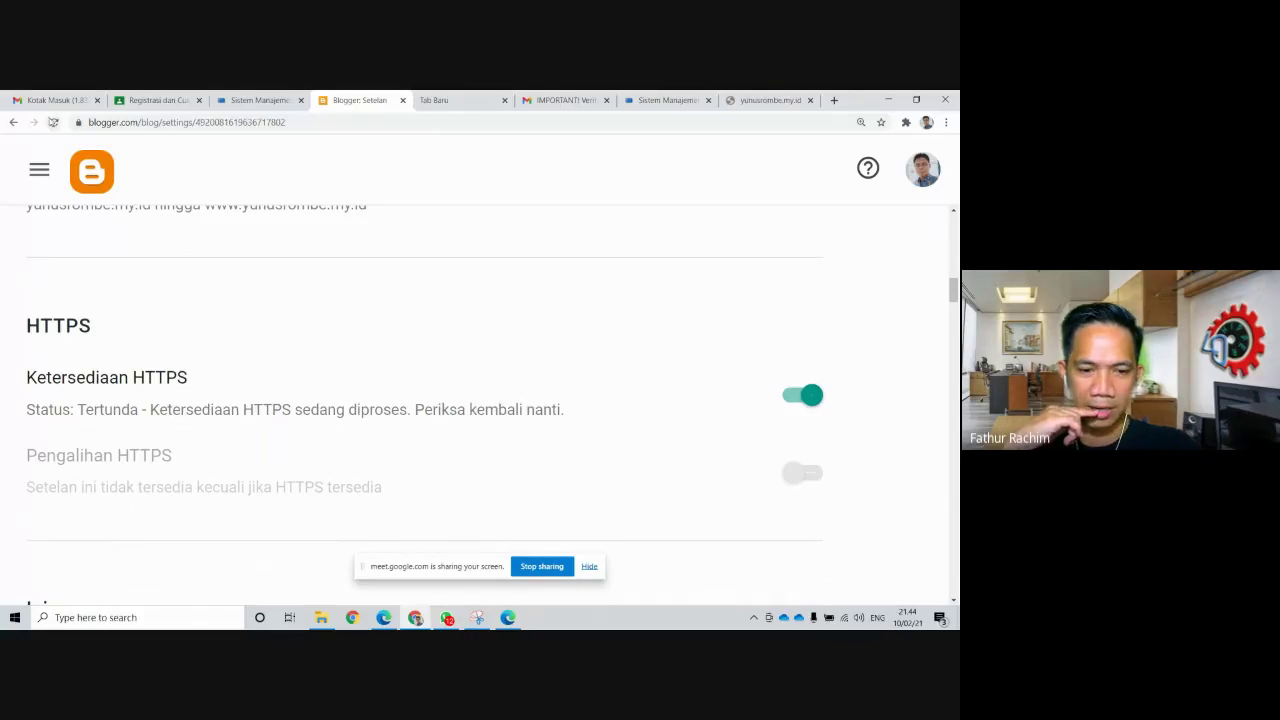
pyautogui.click(53, 122)
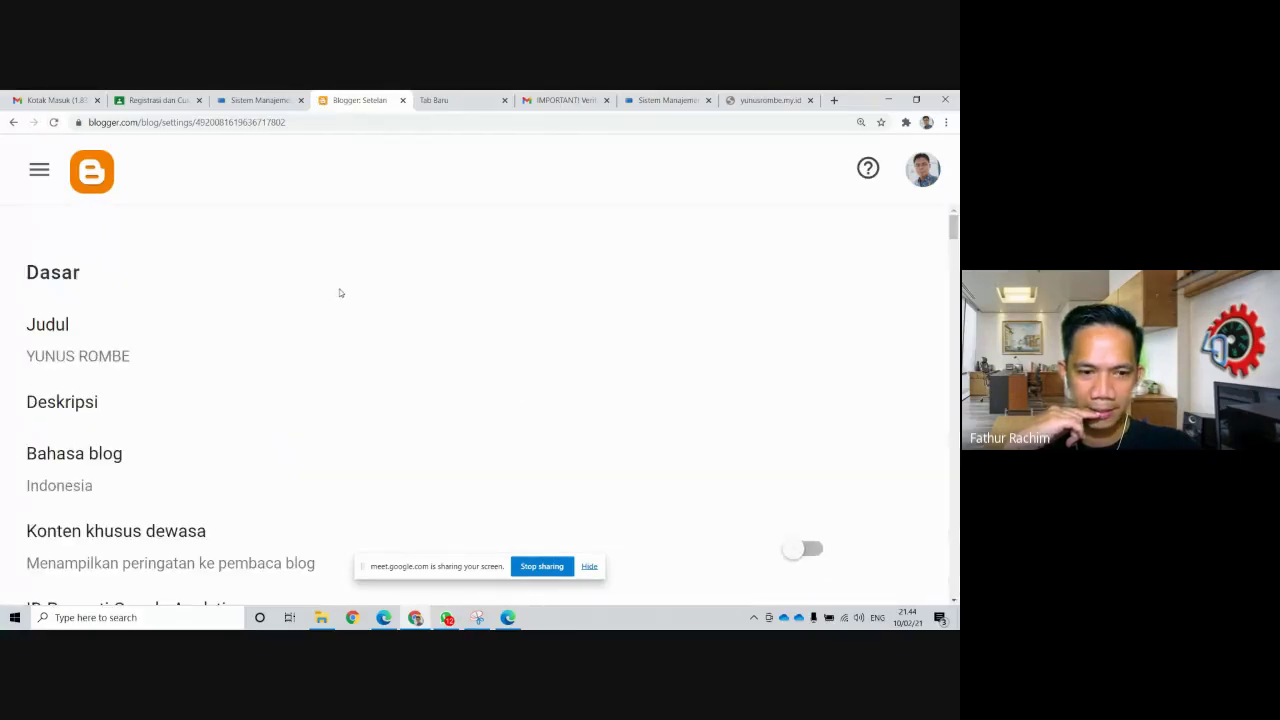
pyautogui.scroll(-3, 342, 292)
pyautogui.scroll(-5, 347, 292)
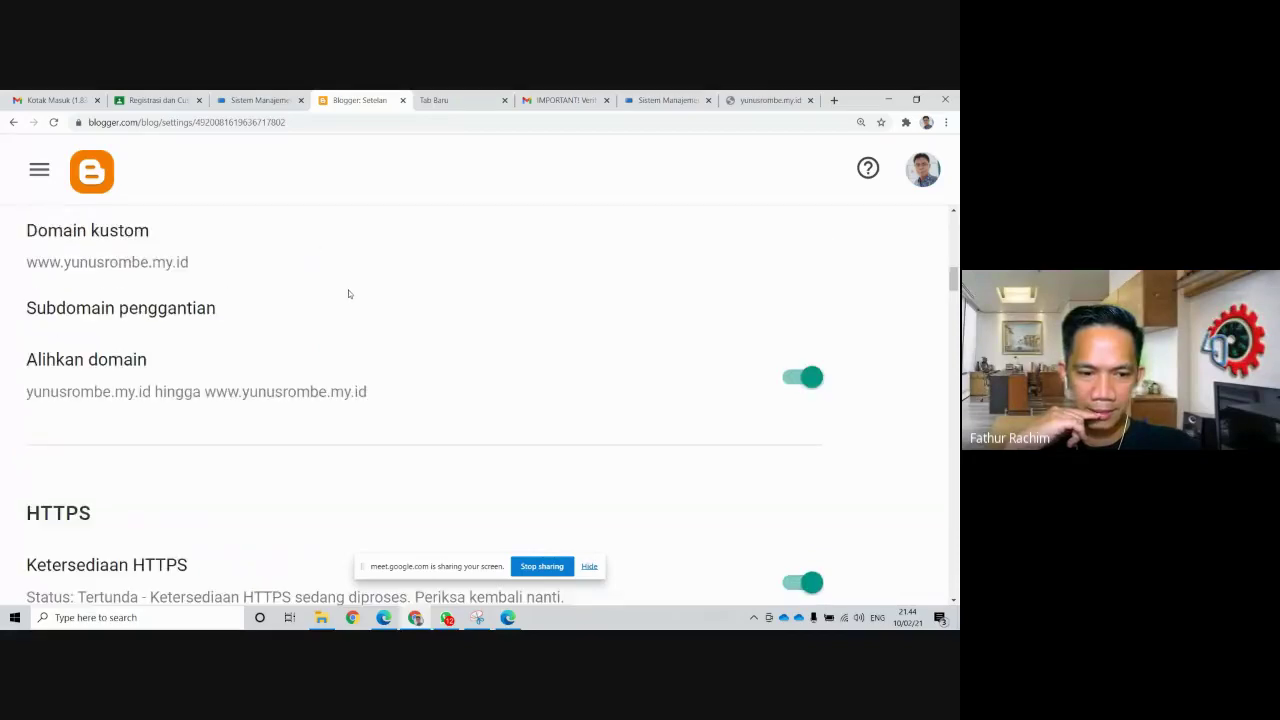
pyautogui.scroll(-3, 349, 294)
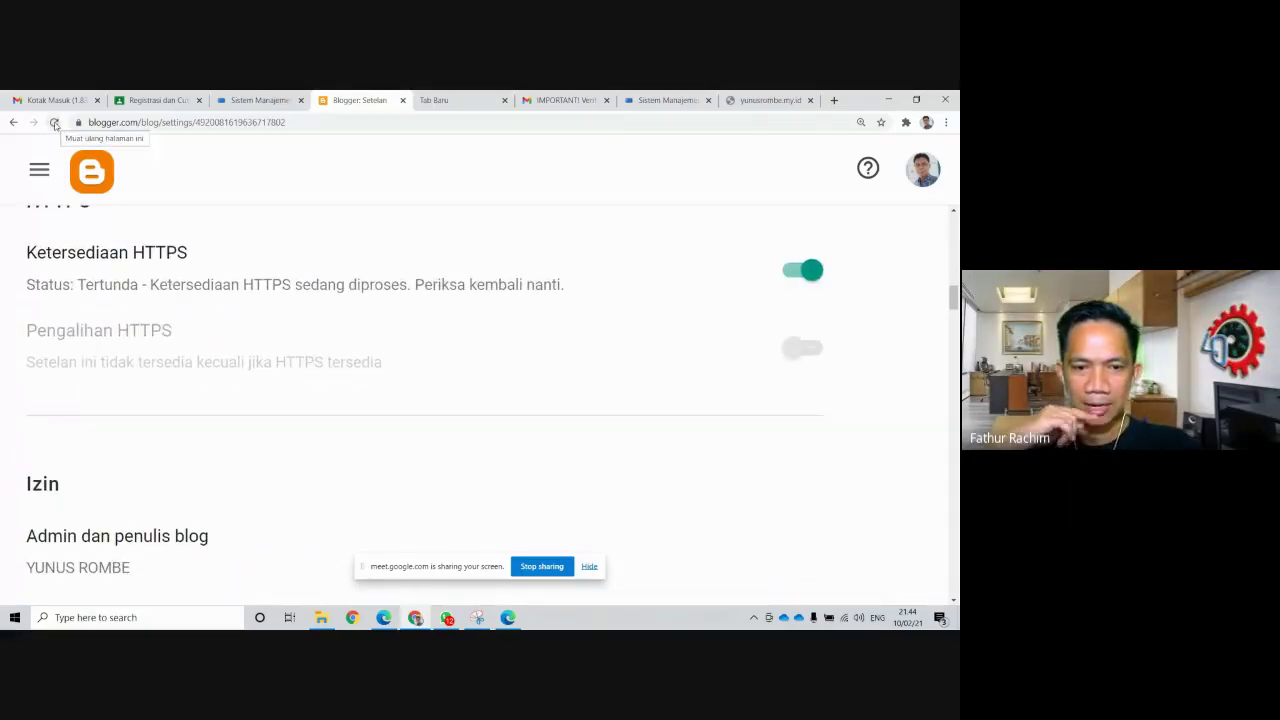
pyautogui.click(810, 101)
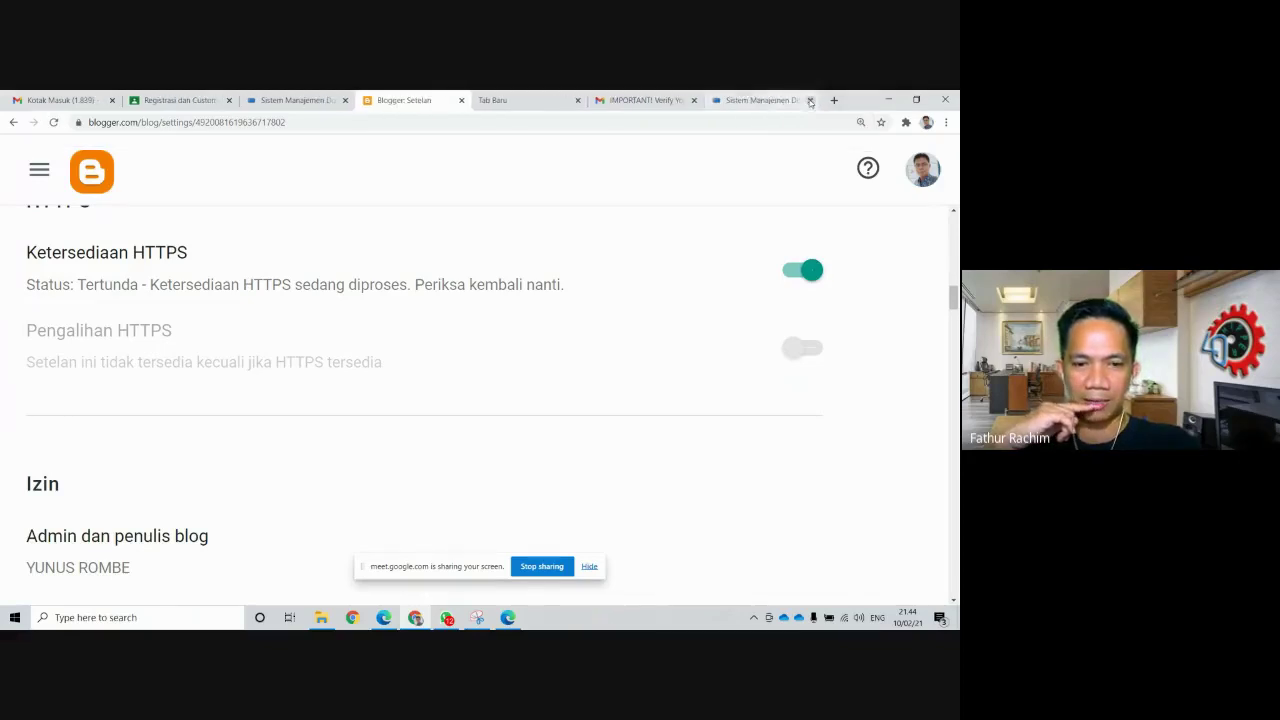
pyautogui.click(834, 100)
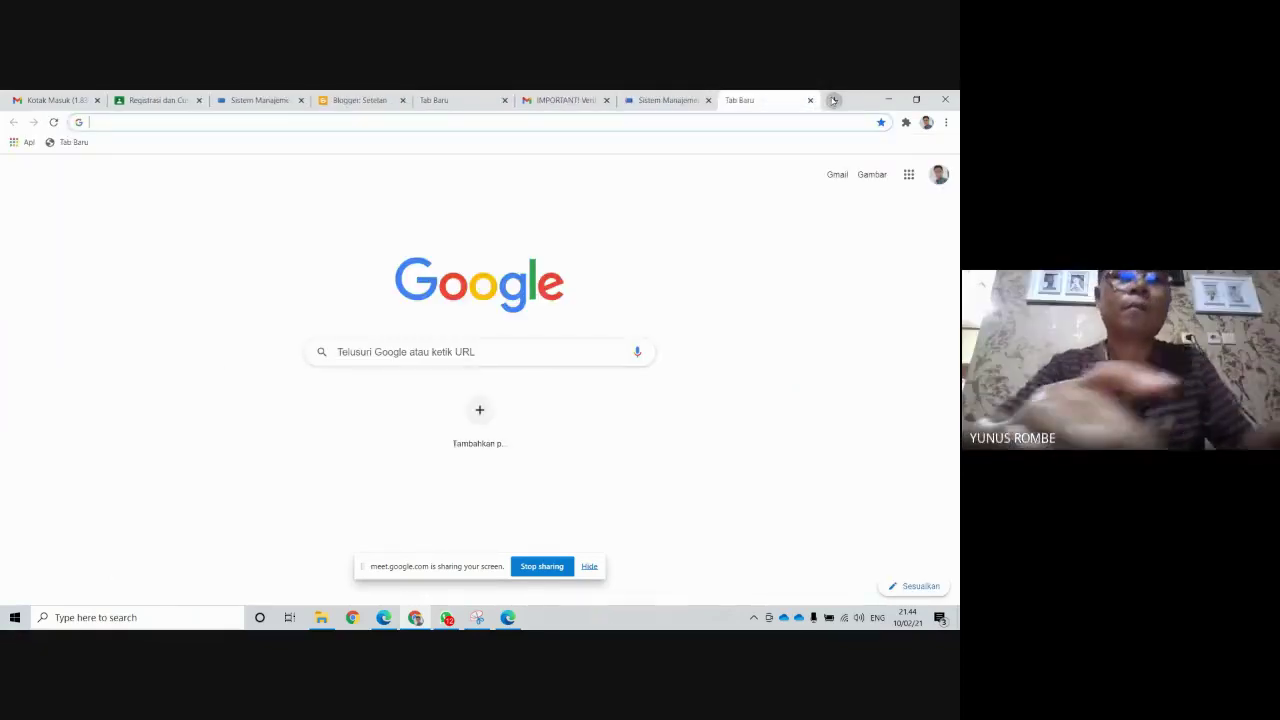
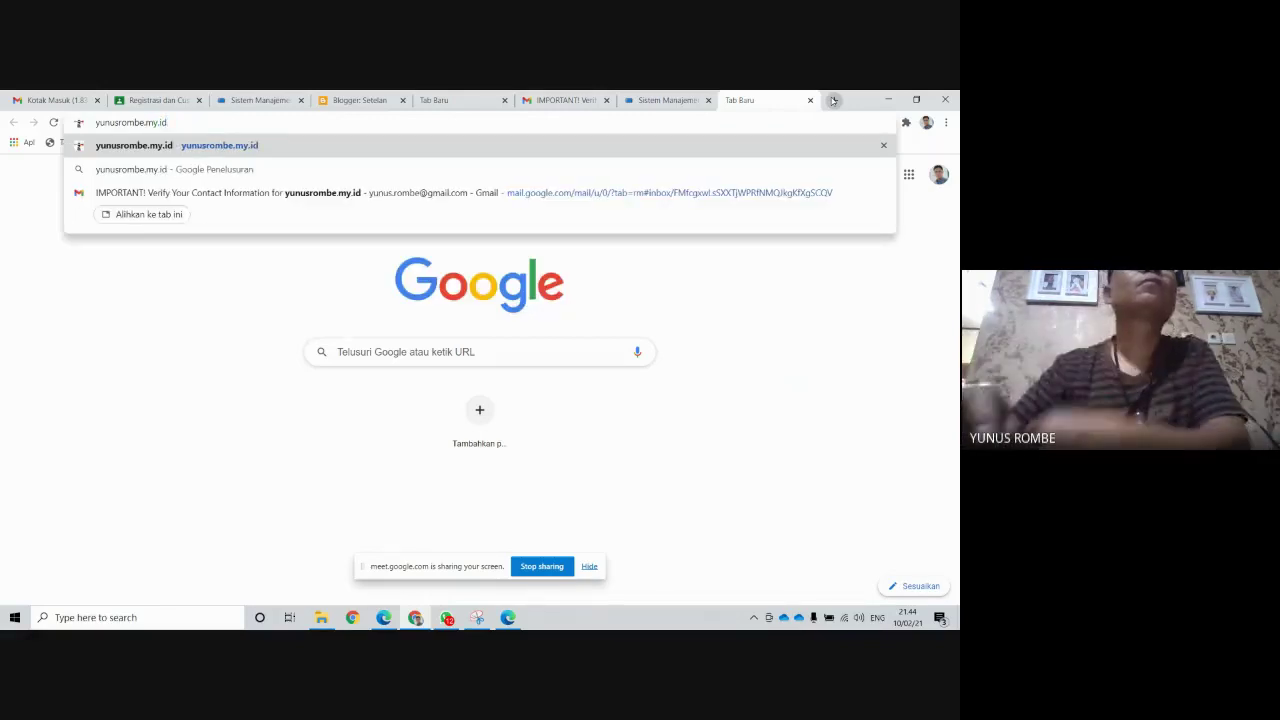
pyautogui.press('Return')
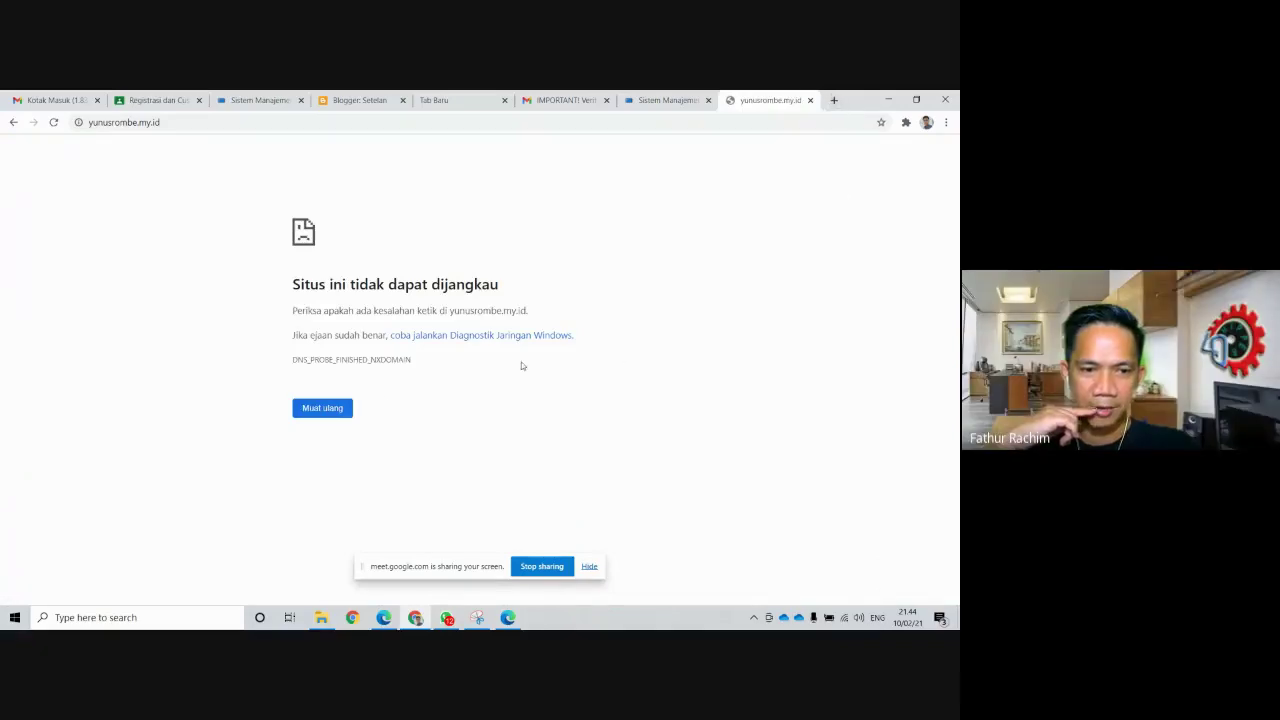
pyautogui.click(88, 122)
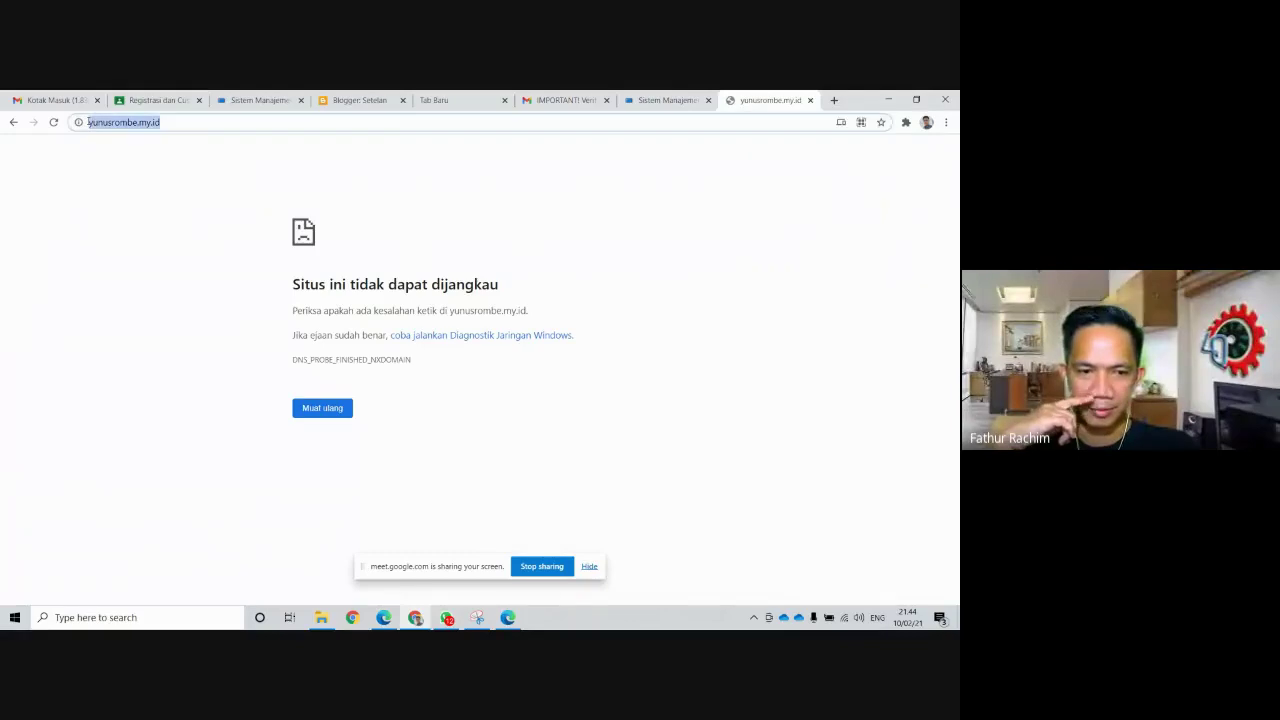
pyautogui.click(238, 149)
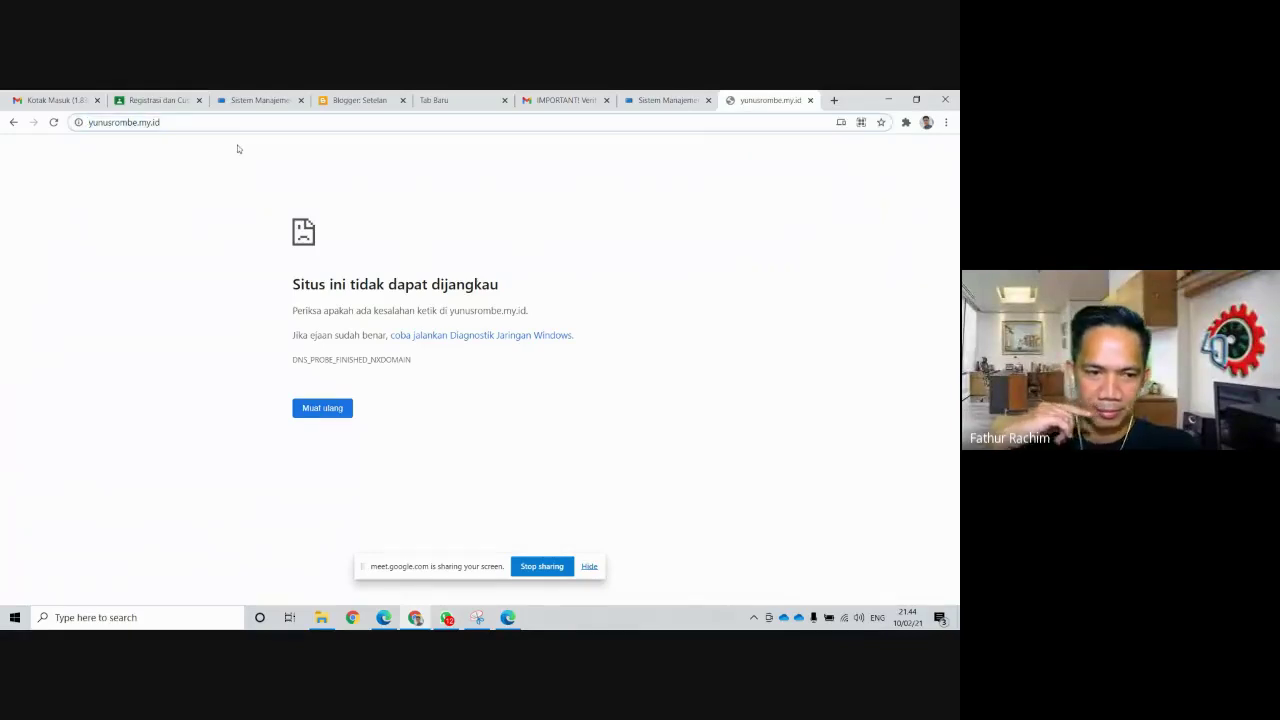
pyautogui.press('Home')
pyautogui.write('www.')
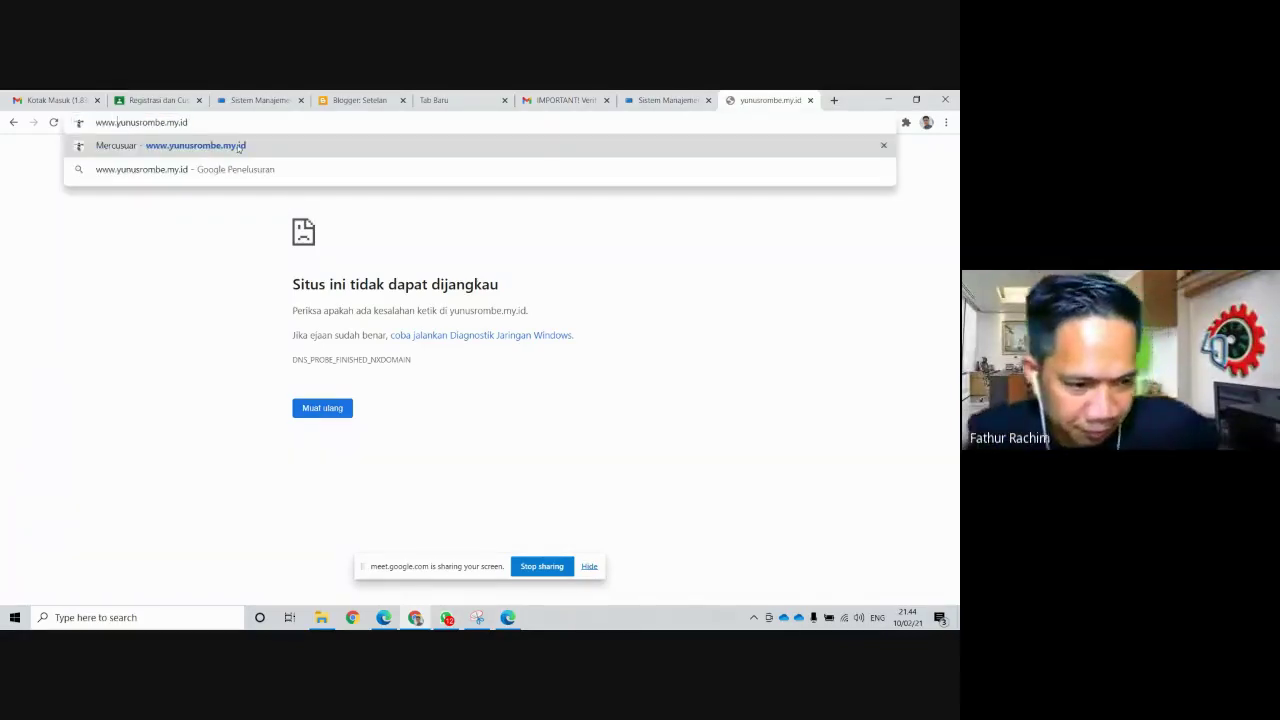
pyautogui.press('Return')
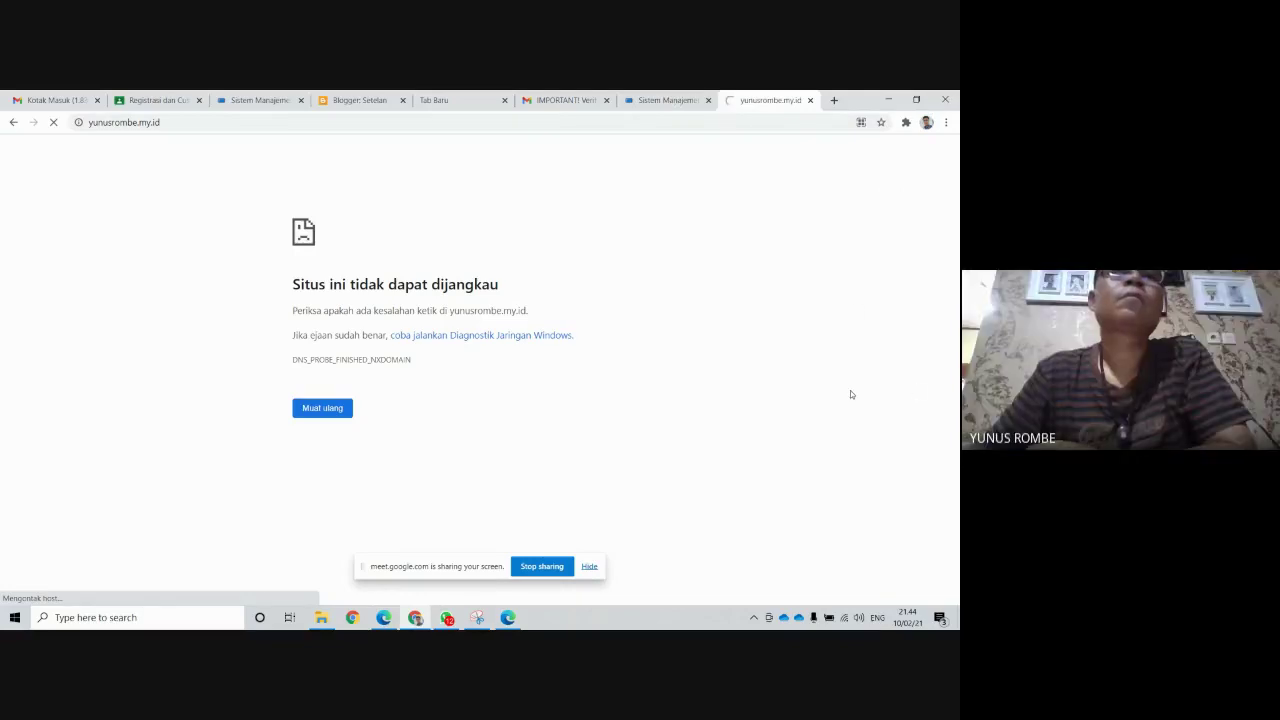
pyautogui.click(834, 100)
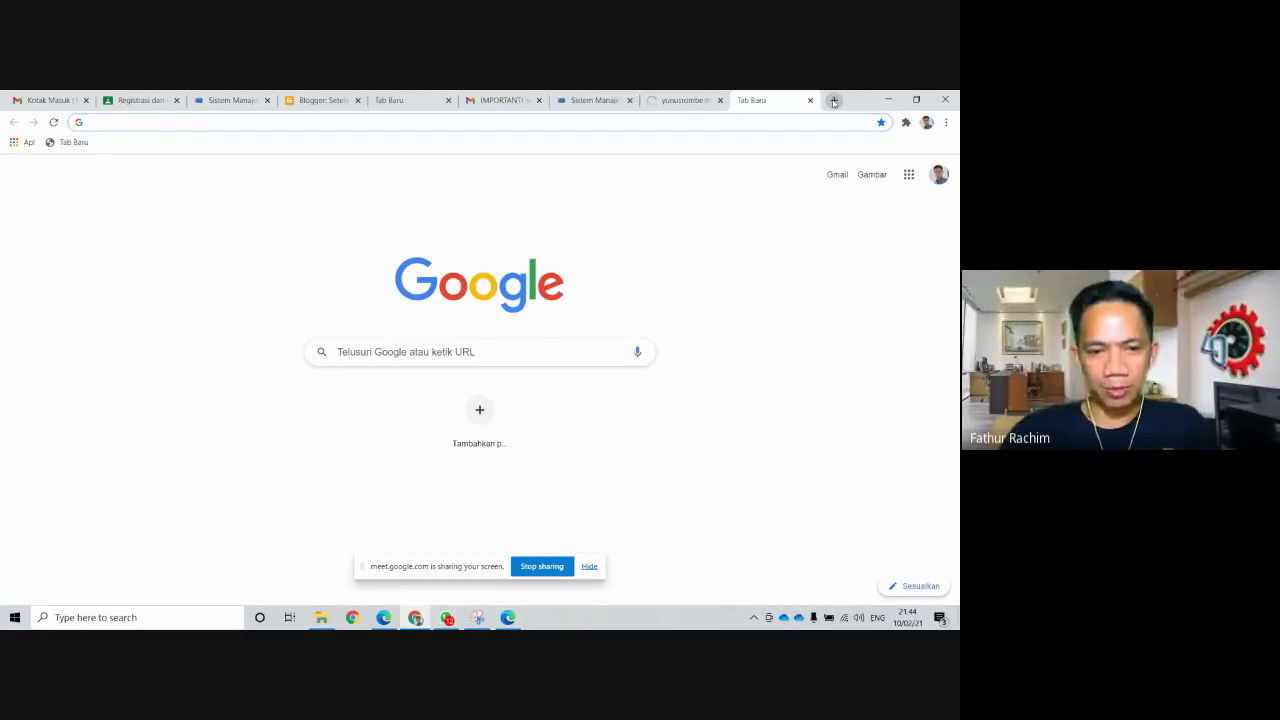
pyautogui.write('hh')
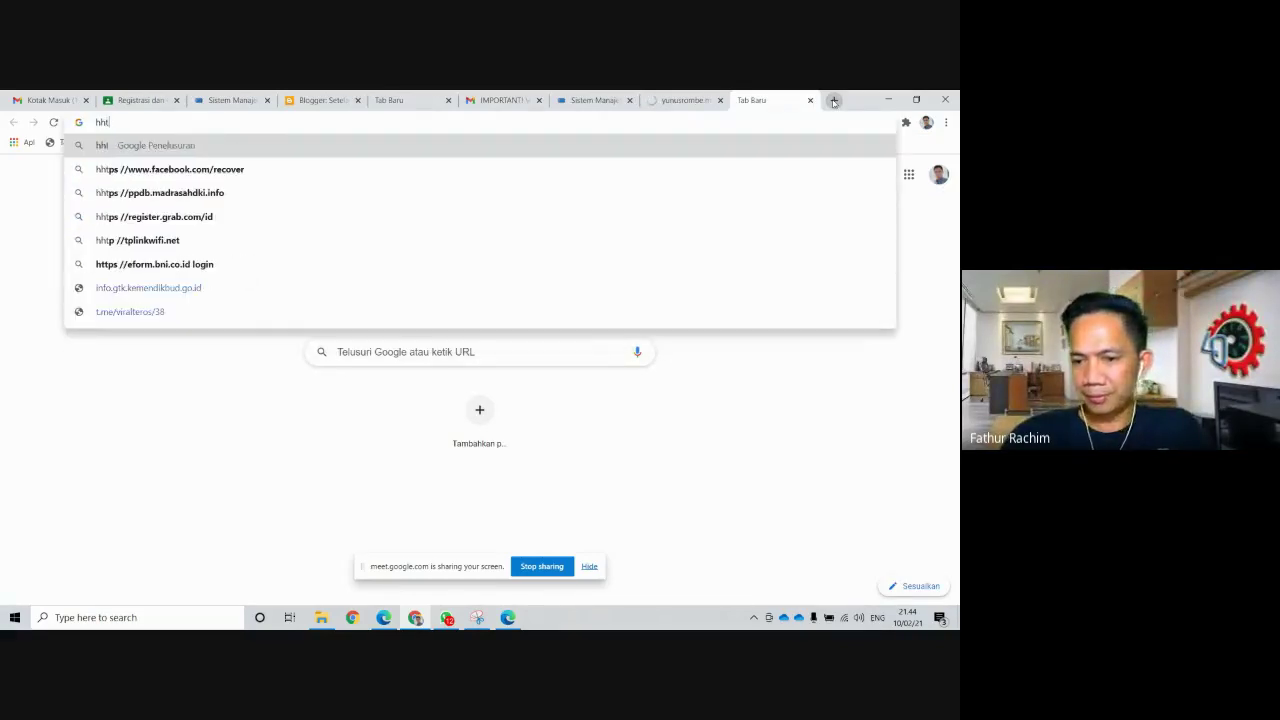
pyautogui.press('BackSpace')
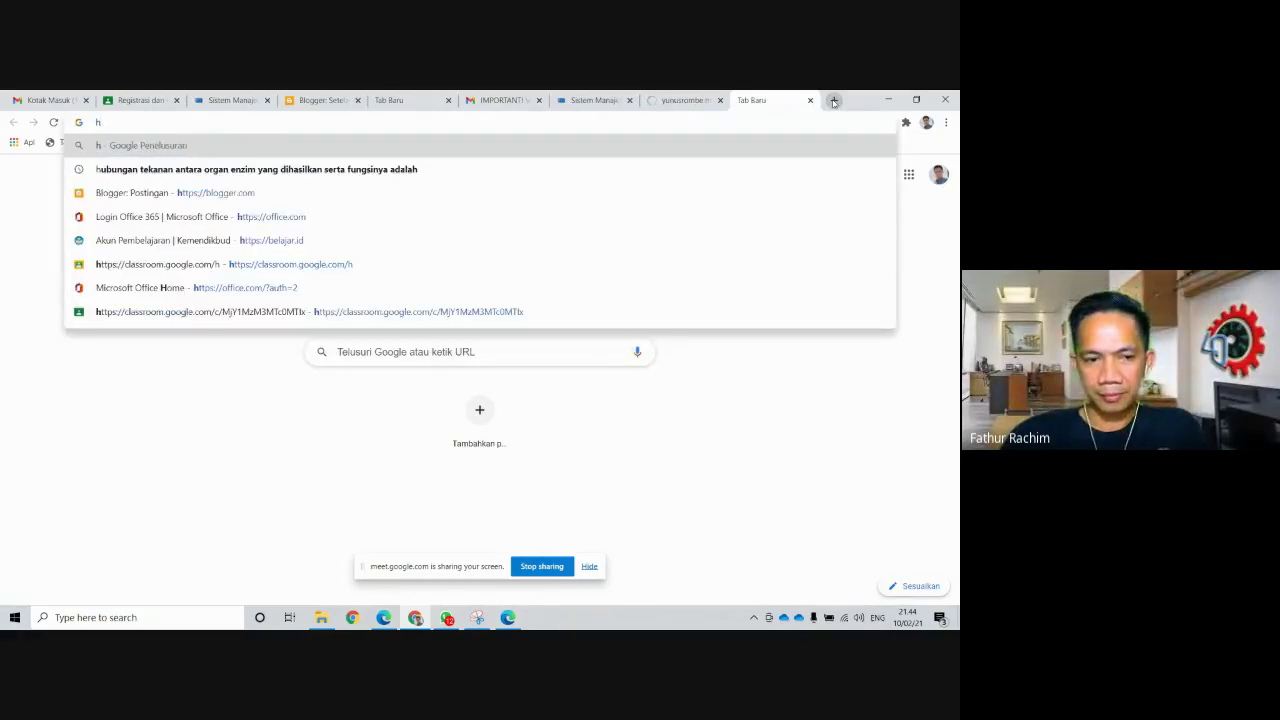
pyautogui.write('ttps')
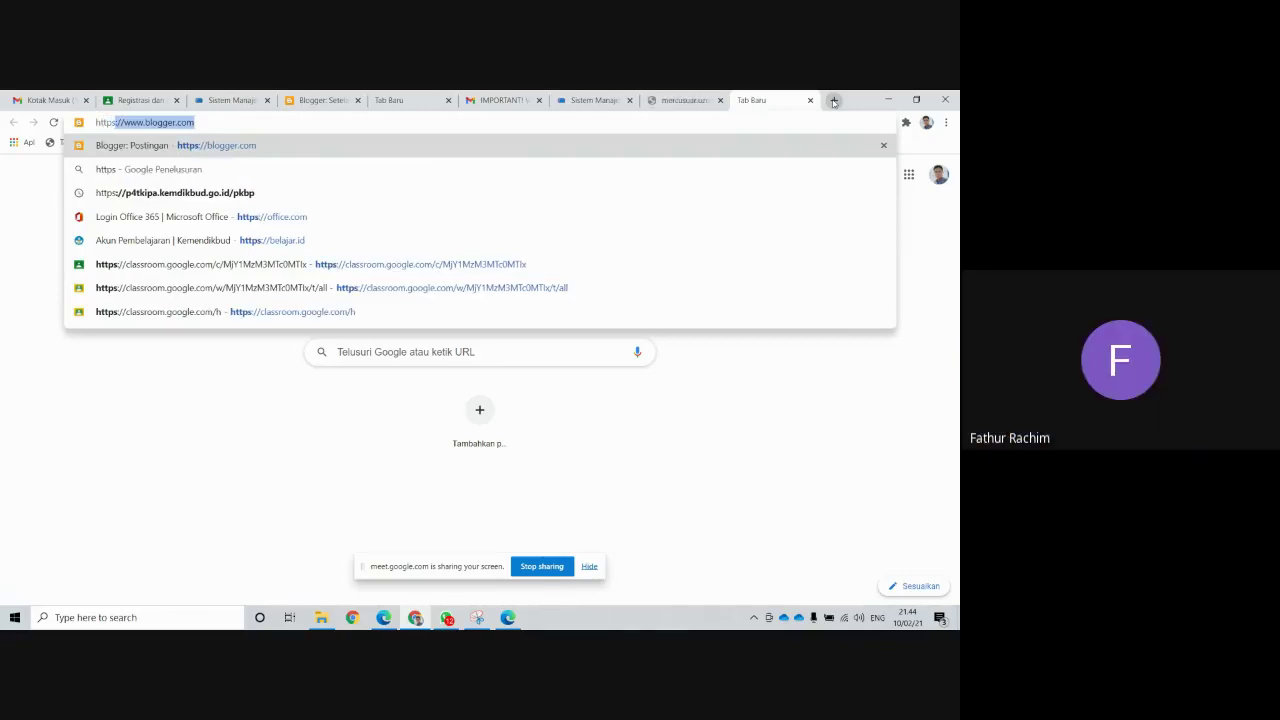
pyautogui.write('://y')
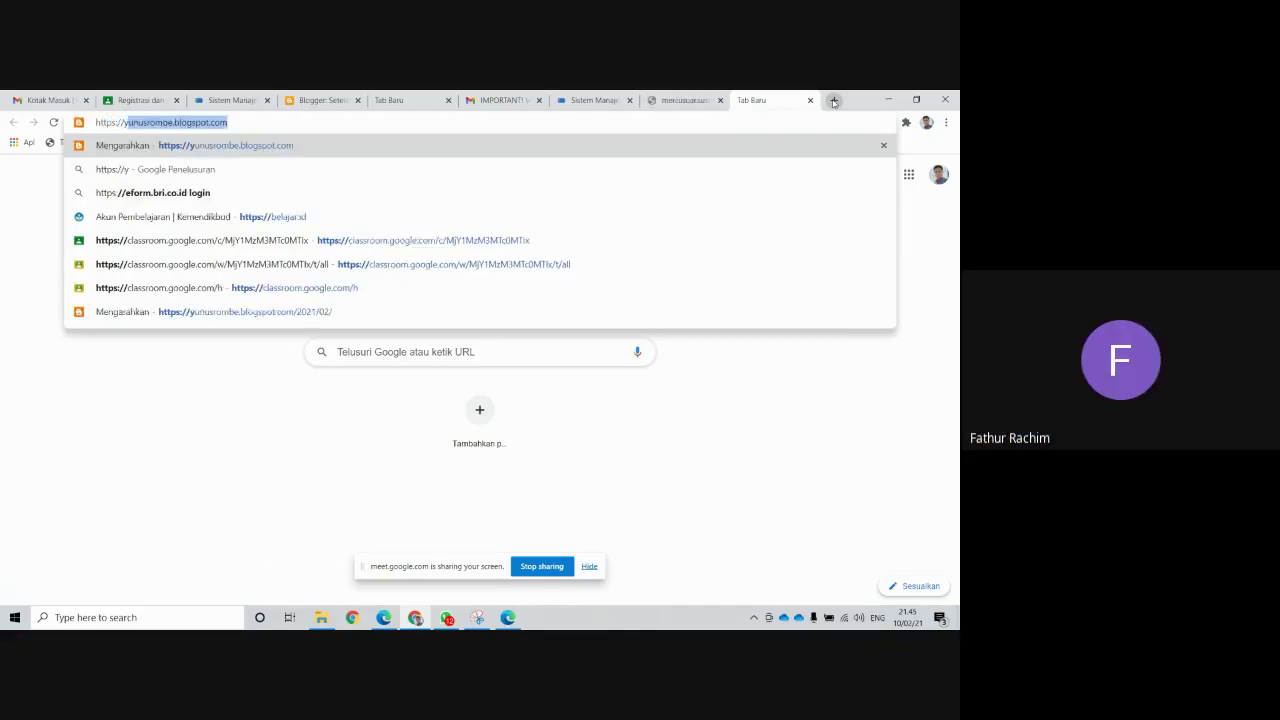
pyautogui.write('unusro')
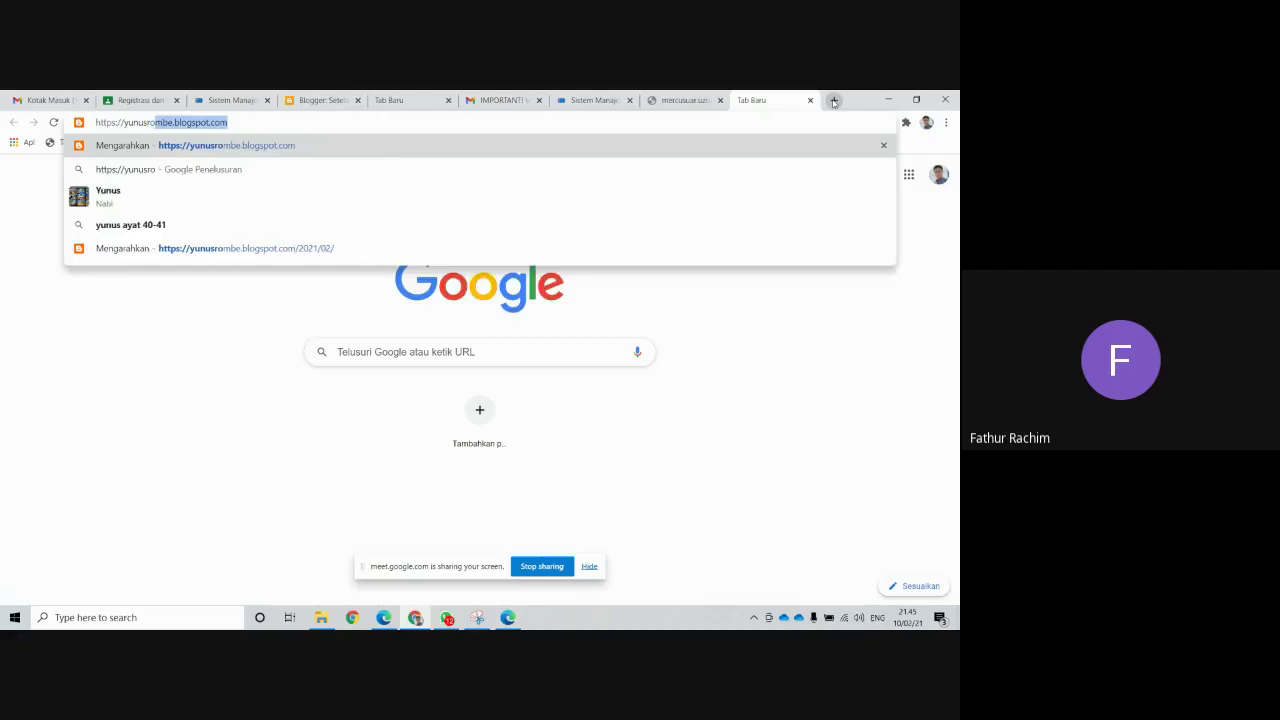
pyautogui.write('mbe')
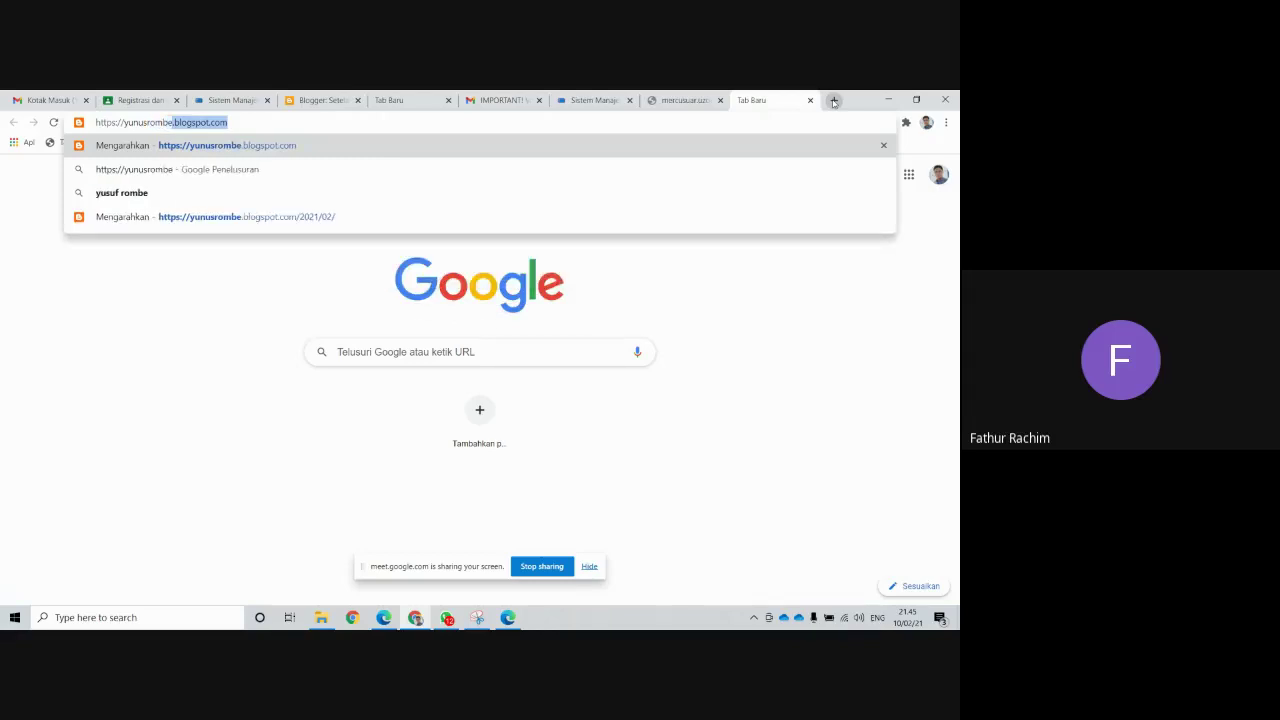
pyautogui.write('.my')
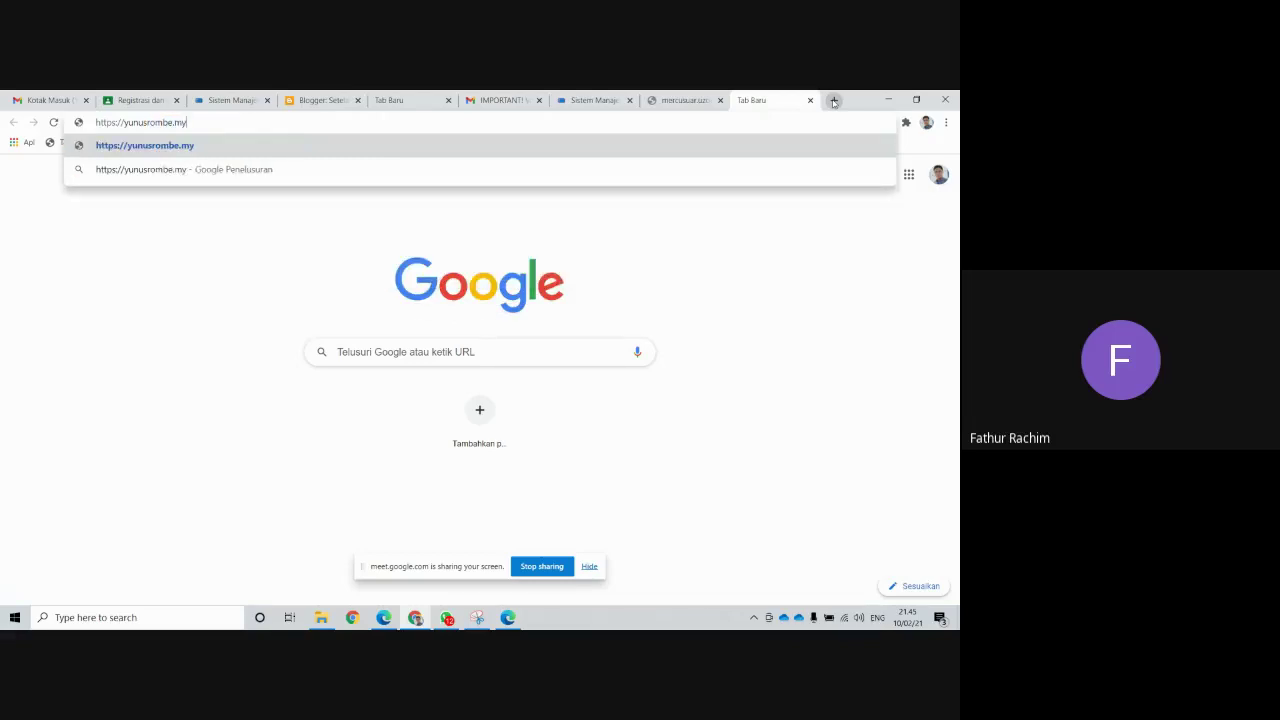
pyautogui.write('.id')
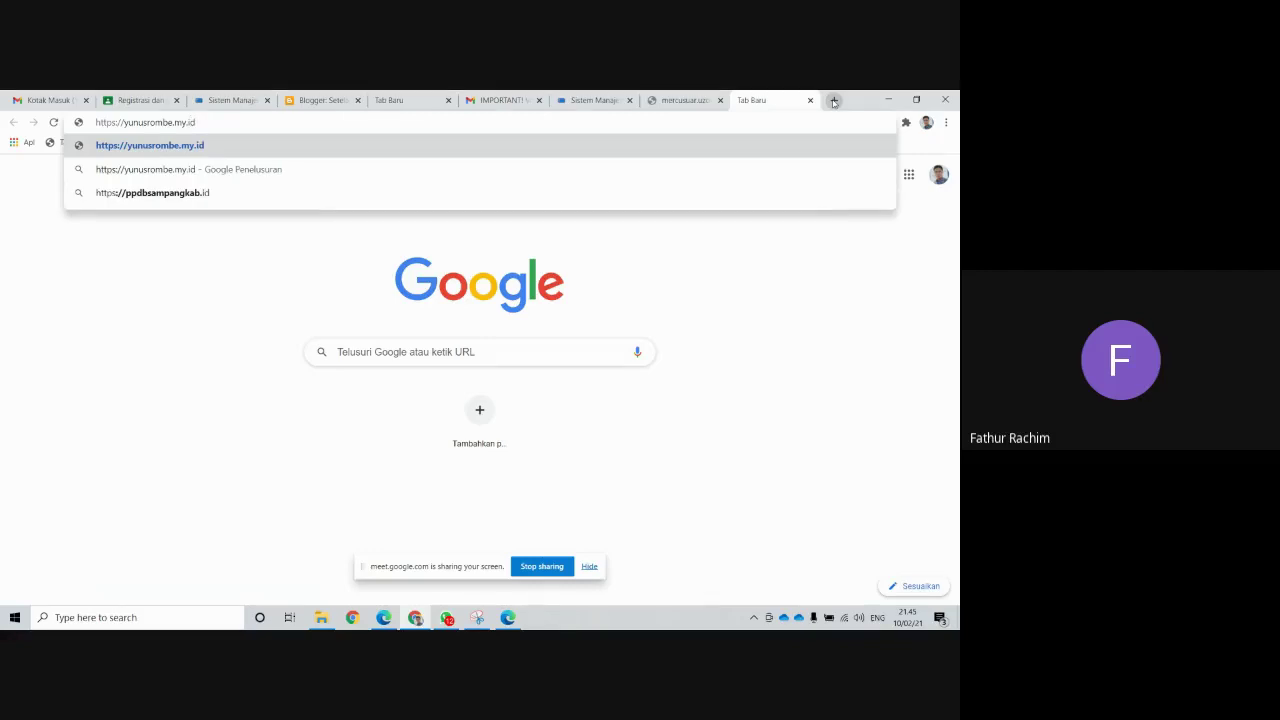
pyautogui.press('Return')
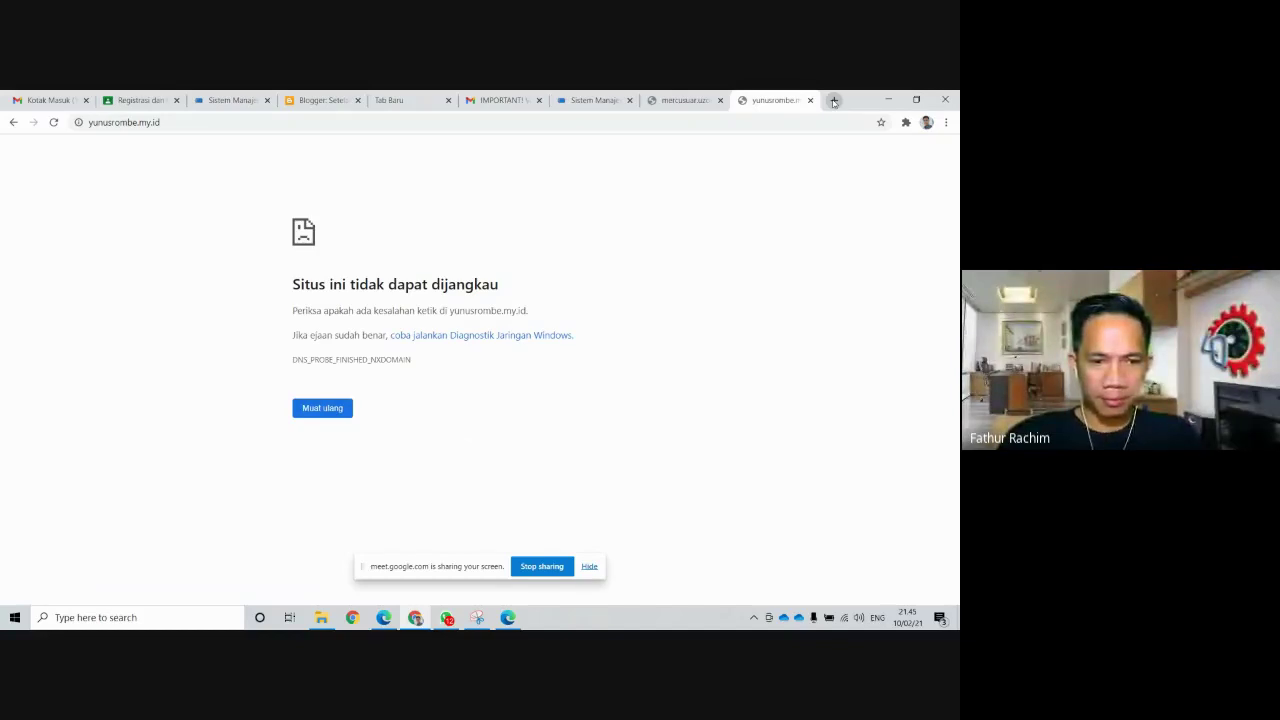
pyautogui.click(679, 104)
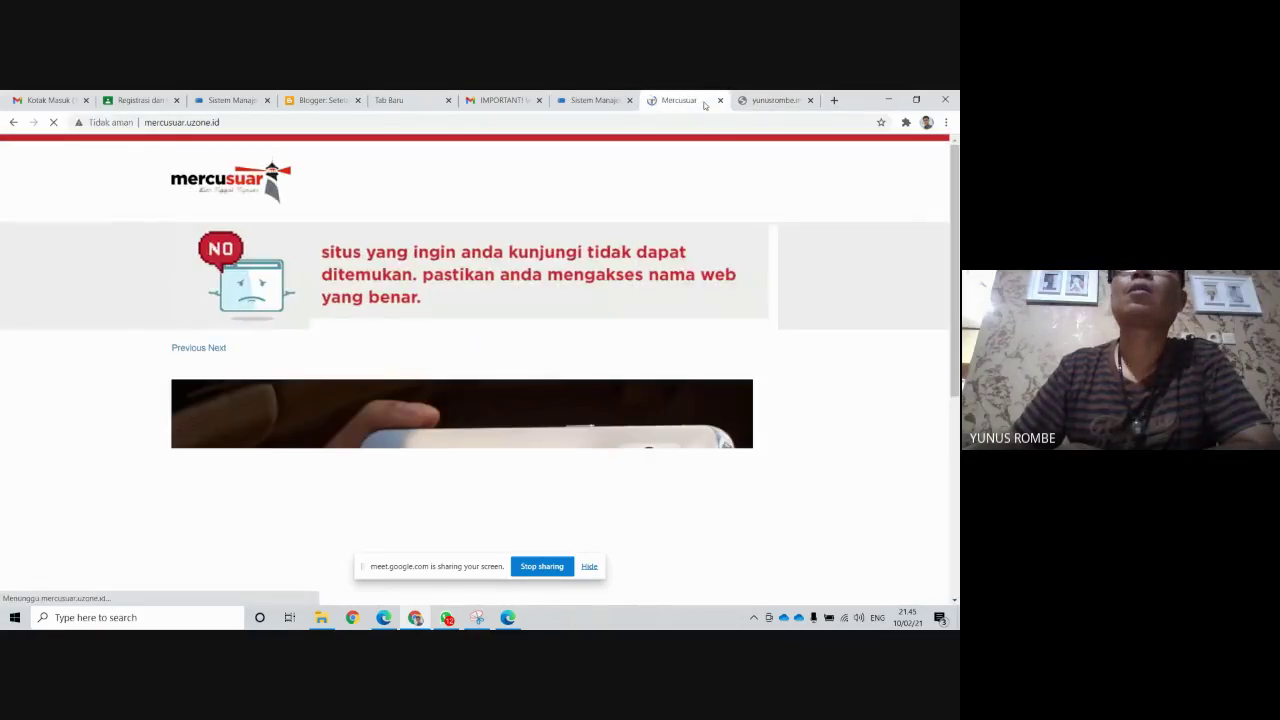
pyautogui.click(720, 100)
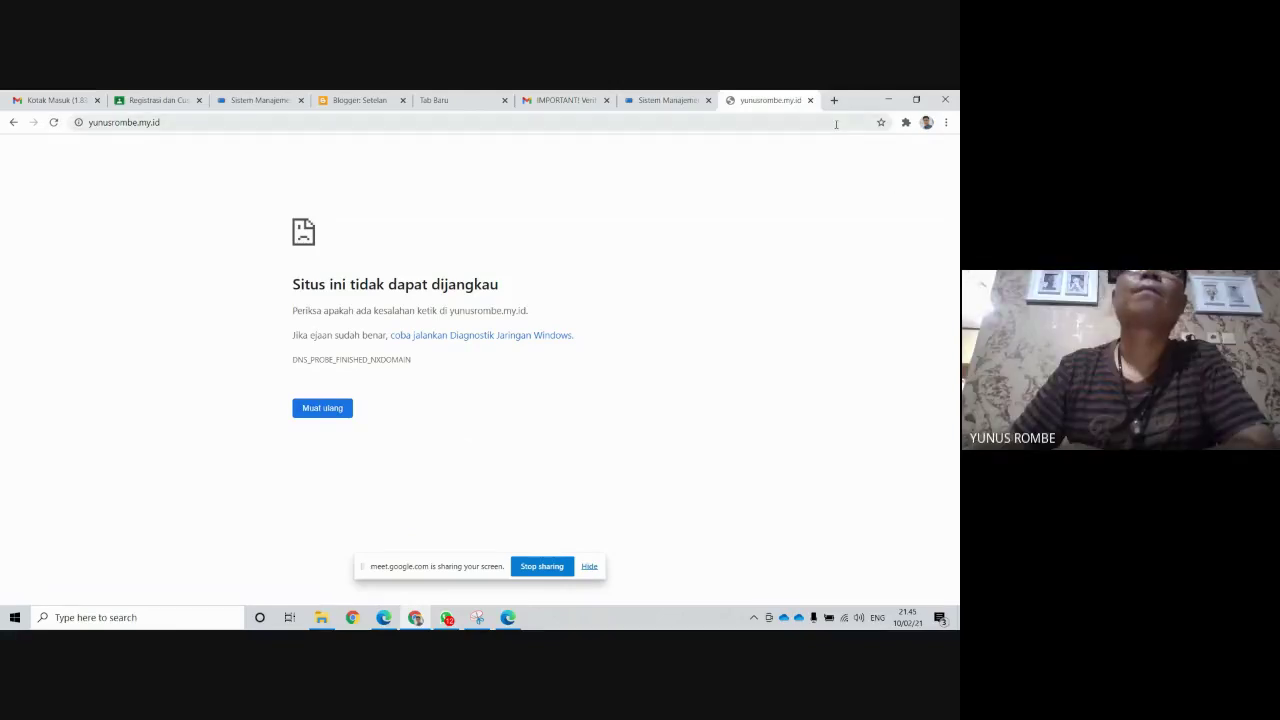
pyautogui.click(340, 104)
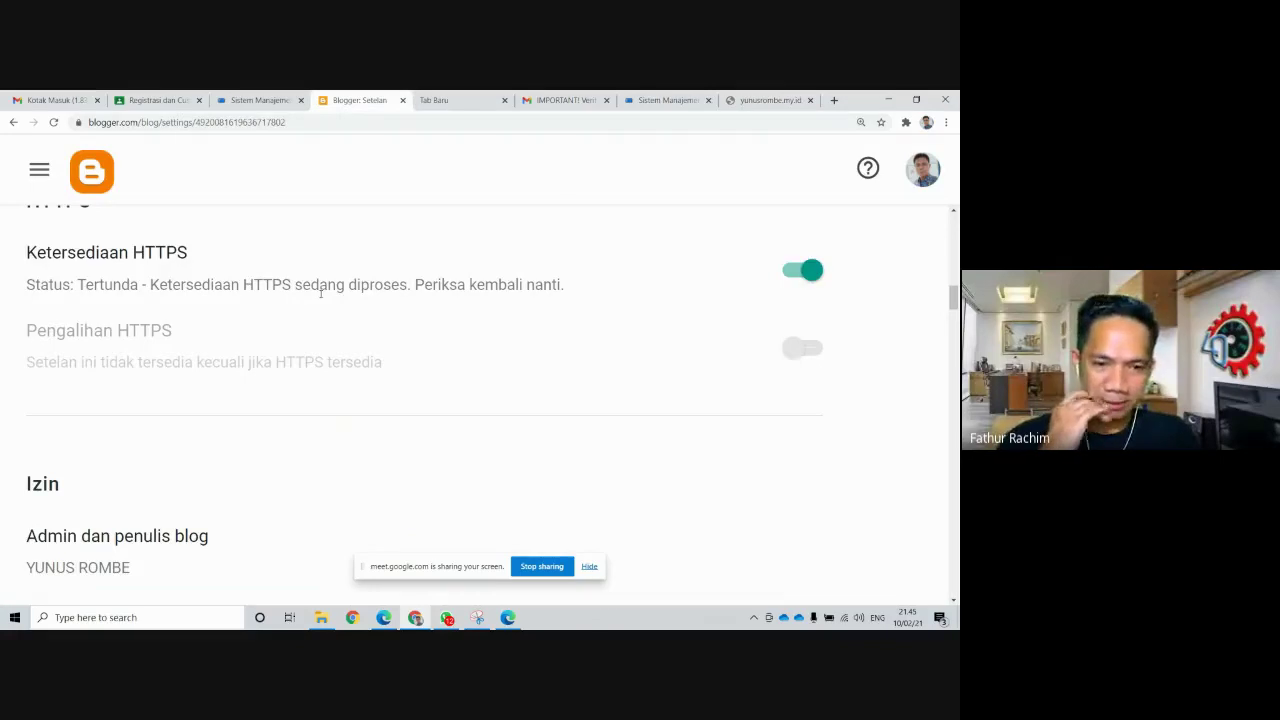
pyautogui.scroll(-1, 330, 288)
pyautogui.scroll(1, 332, 285)
pyautogui.click(55, 122)
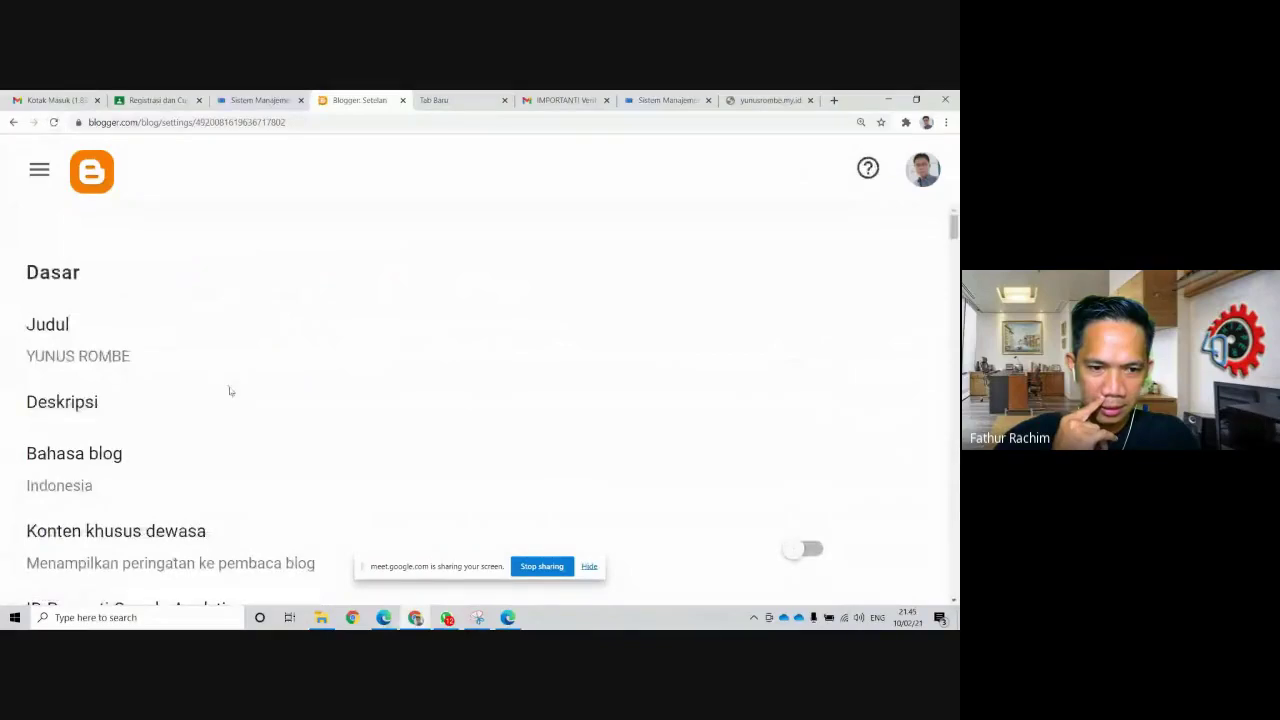
pyautogui.scroll(-3, 240, 388)
pyautogui.scroll(-9, 270, 375)
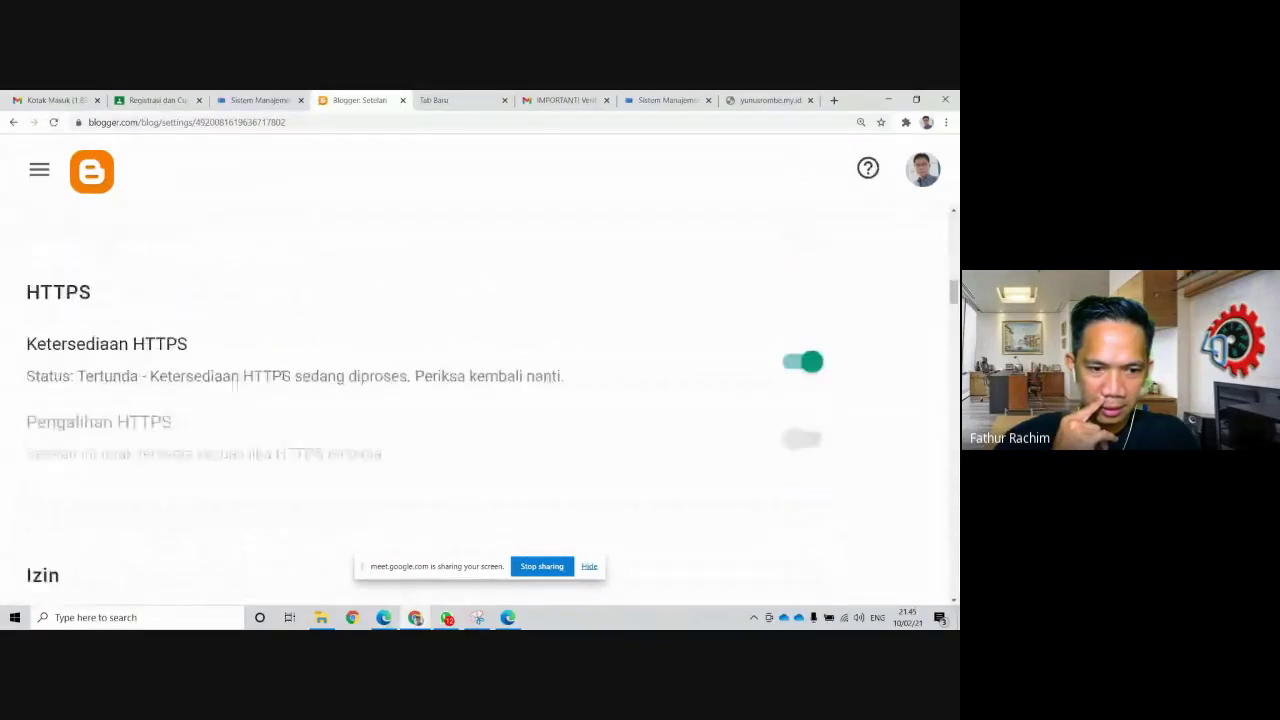
pyautogui.click(53, 122)
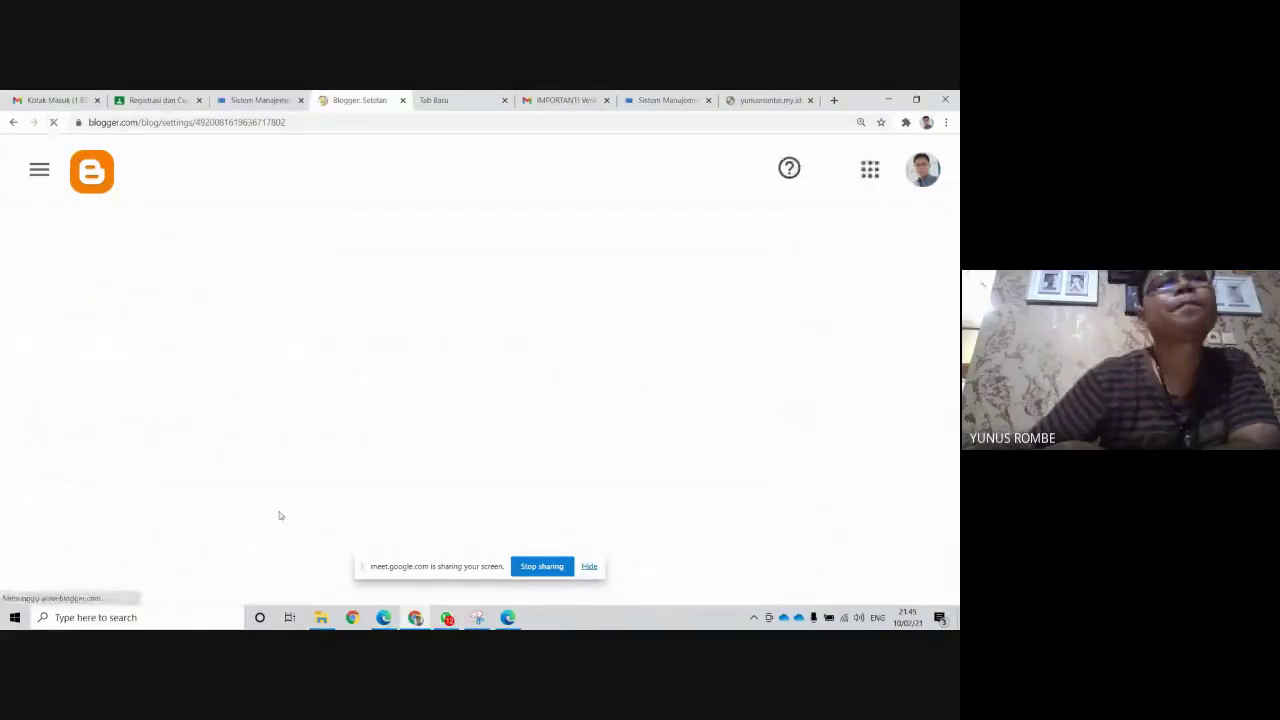
pyautogui.scroll(-1, 295, 507)
pyautogui.scroll(-10, 295, 507)
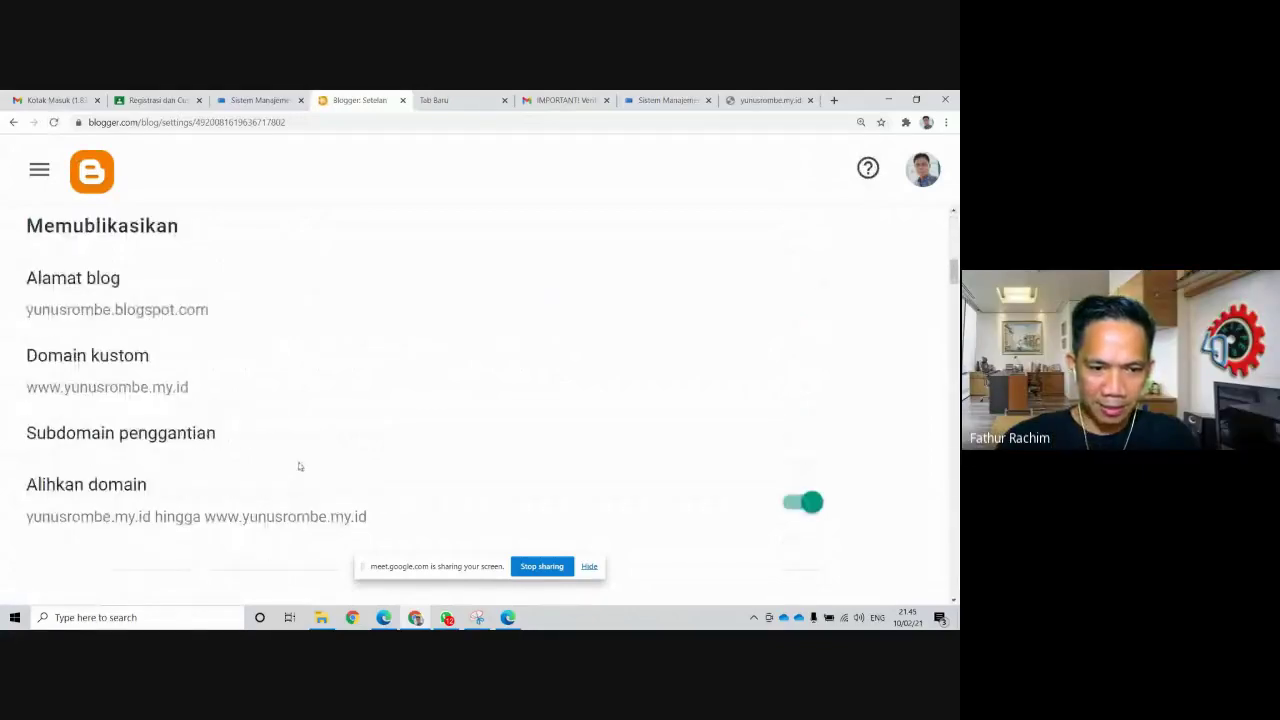
pyautogui.scroll(10, 290, 414)
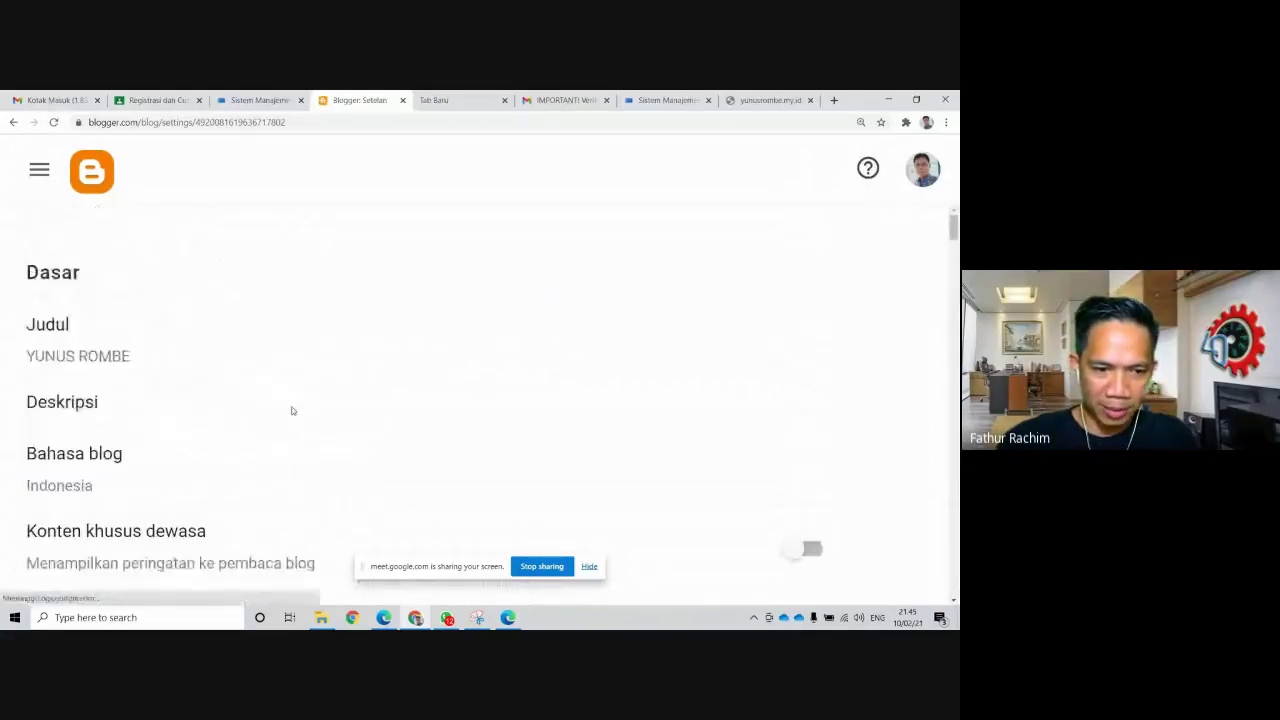
pyautogui.scroll(-3, 294, 412)
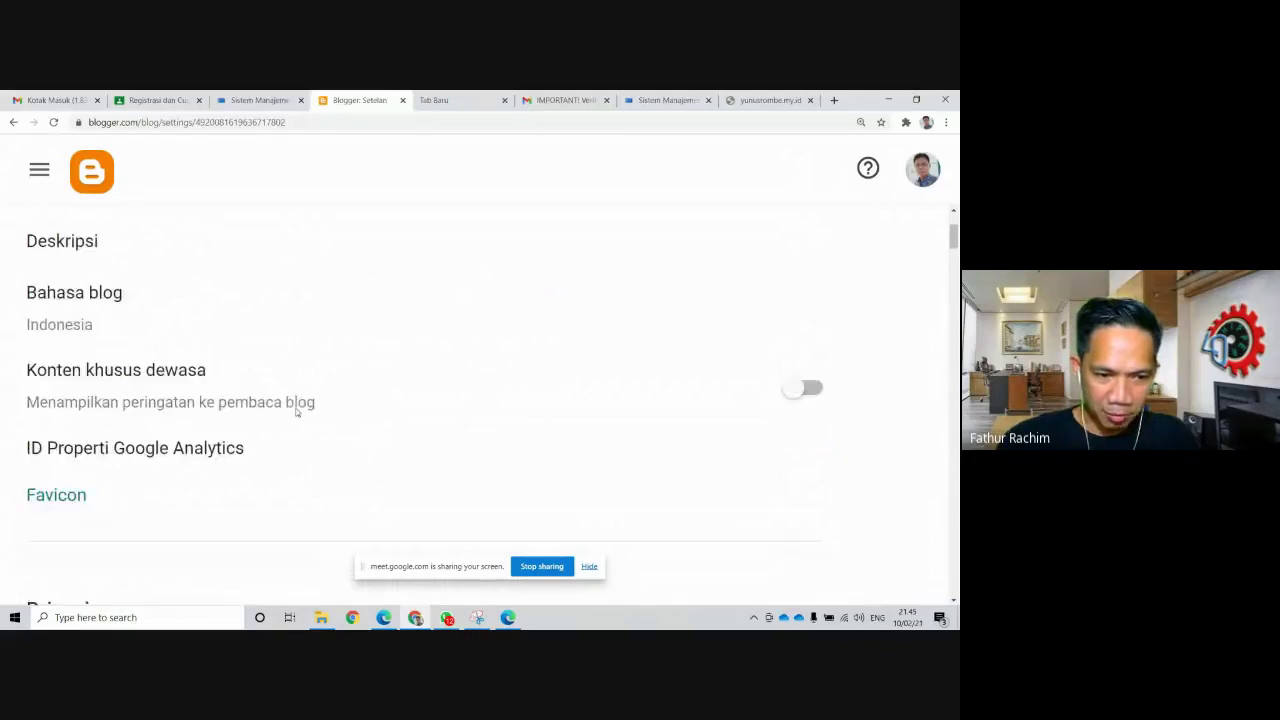
pyautogui.scroll(-4, 297, 412)
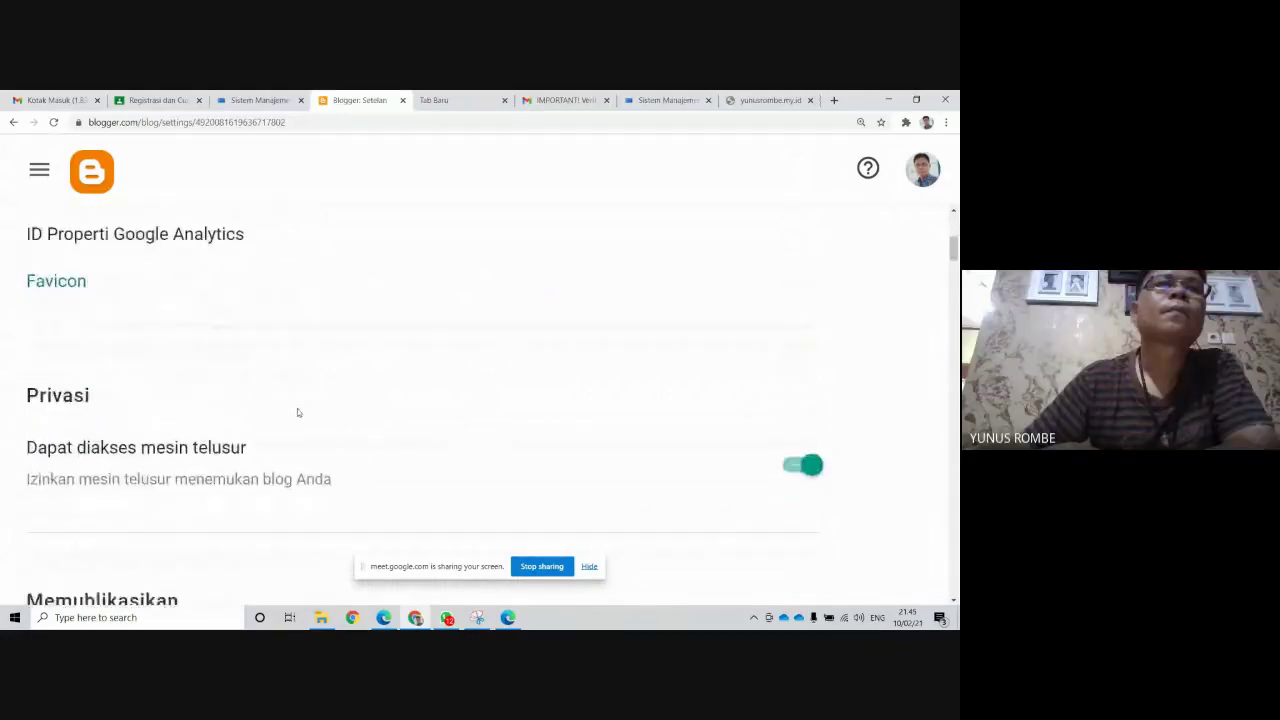
pyautogui.scroll(-1, 297, 412)
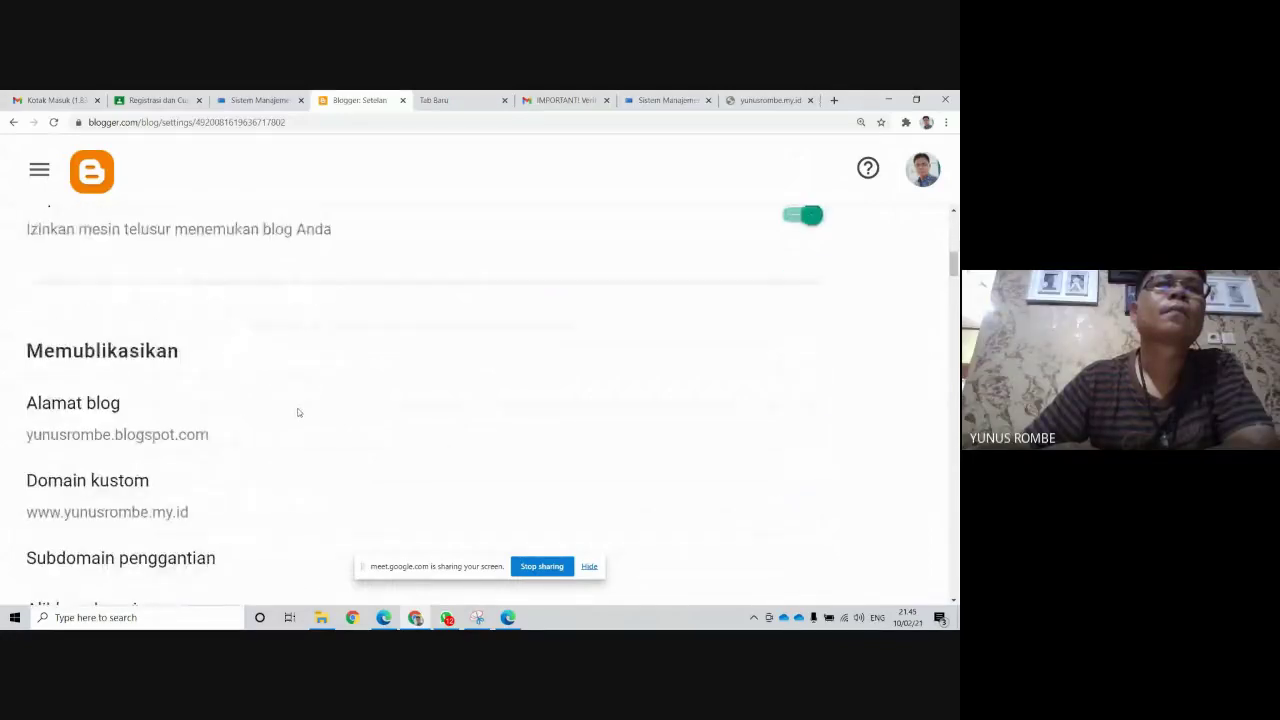
pyautogui.scroll(-1, 297, 412)
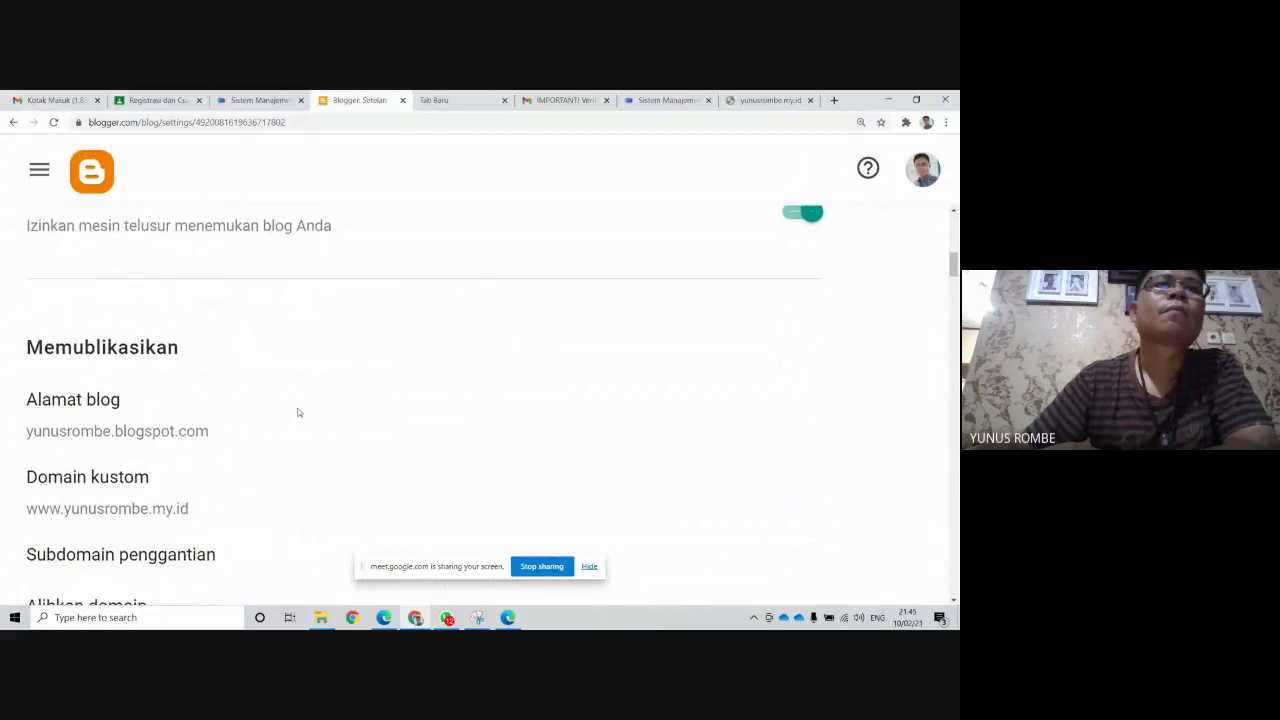
pyautogui.scroll(-1, 297, 412)
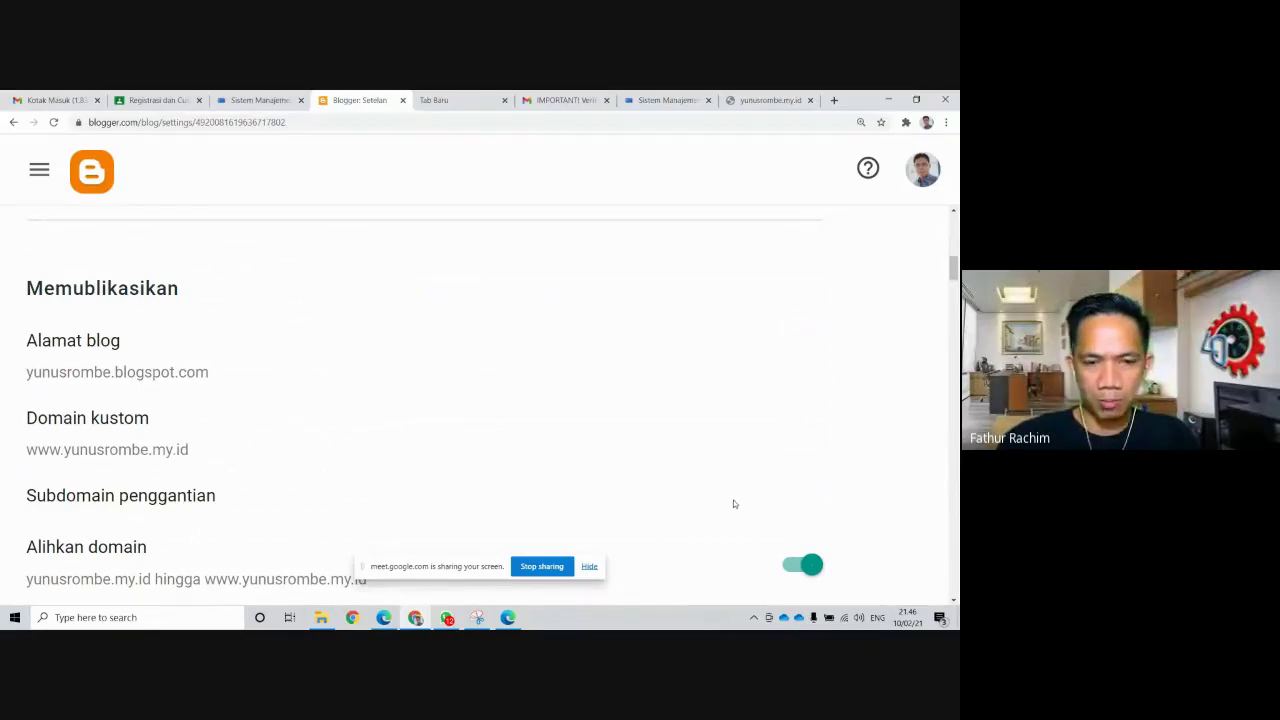
pyautogui.scroll(5, 734, 502)
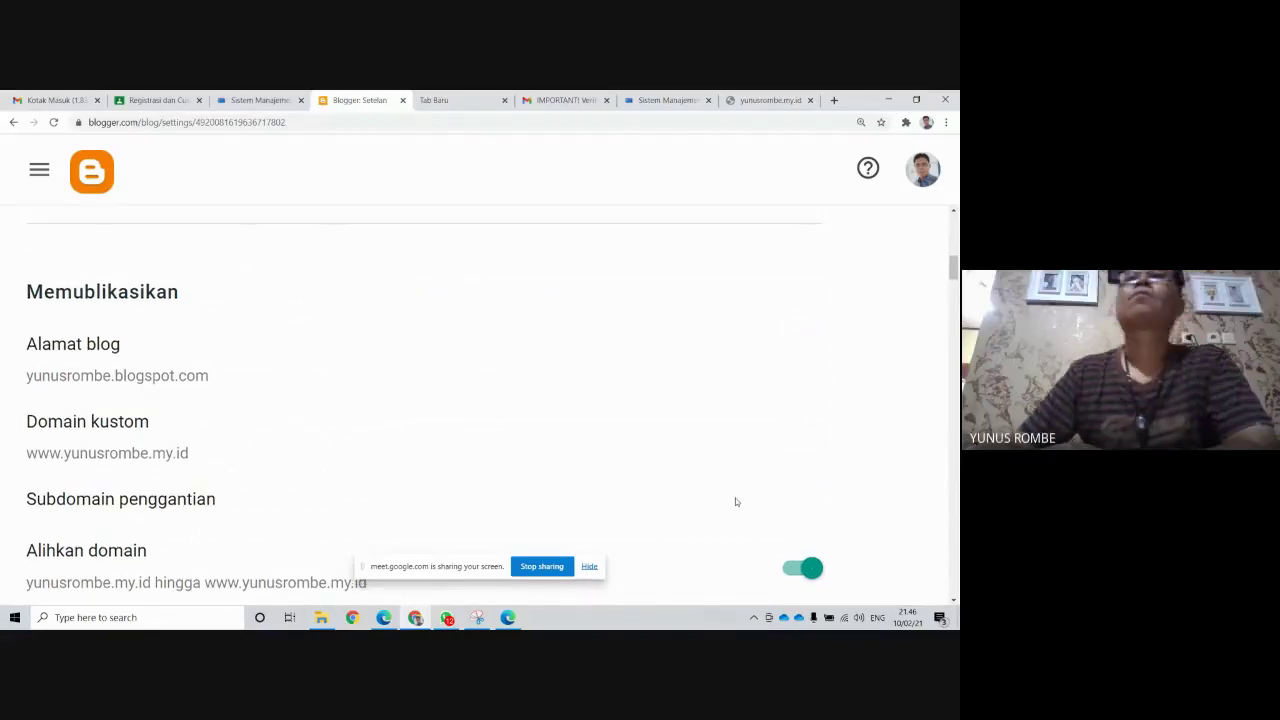
pyautogui.click(834, 100)
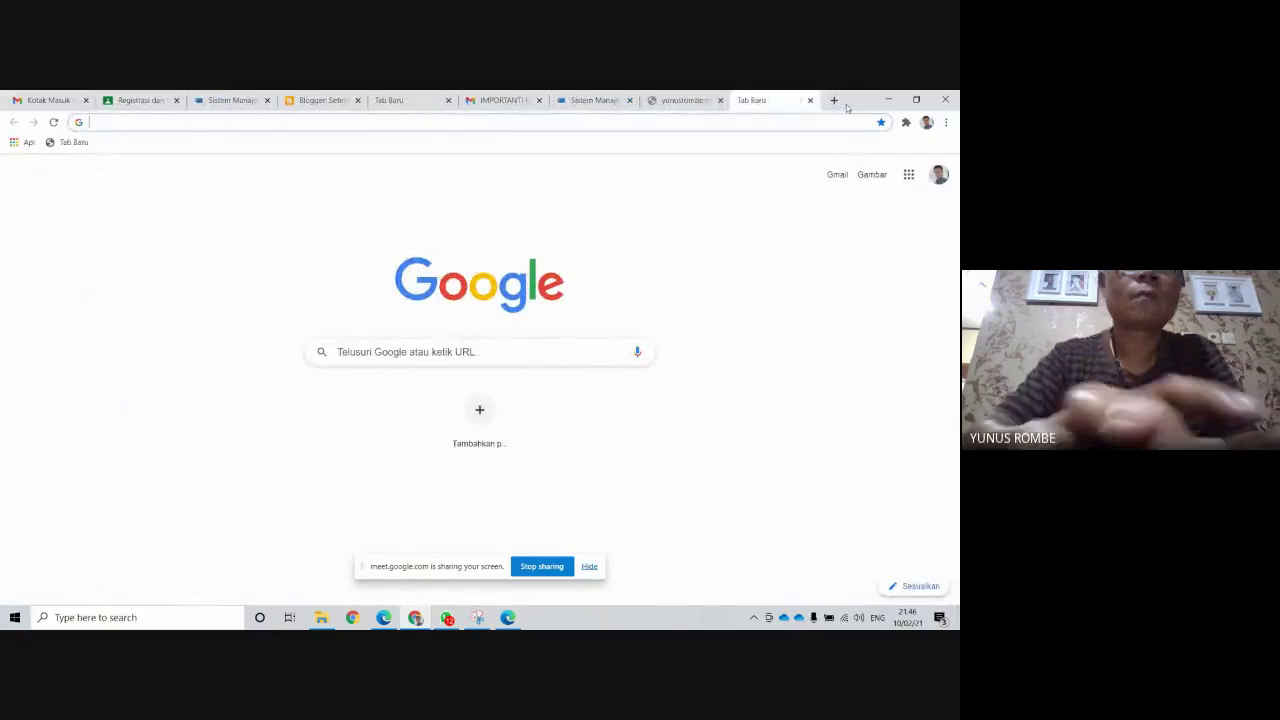
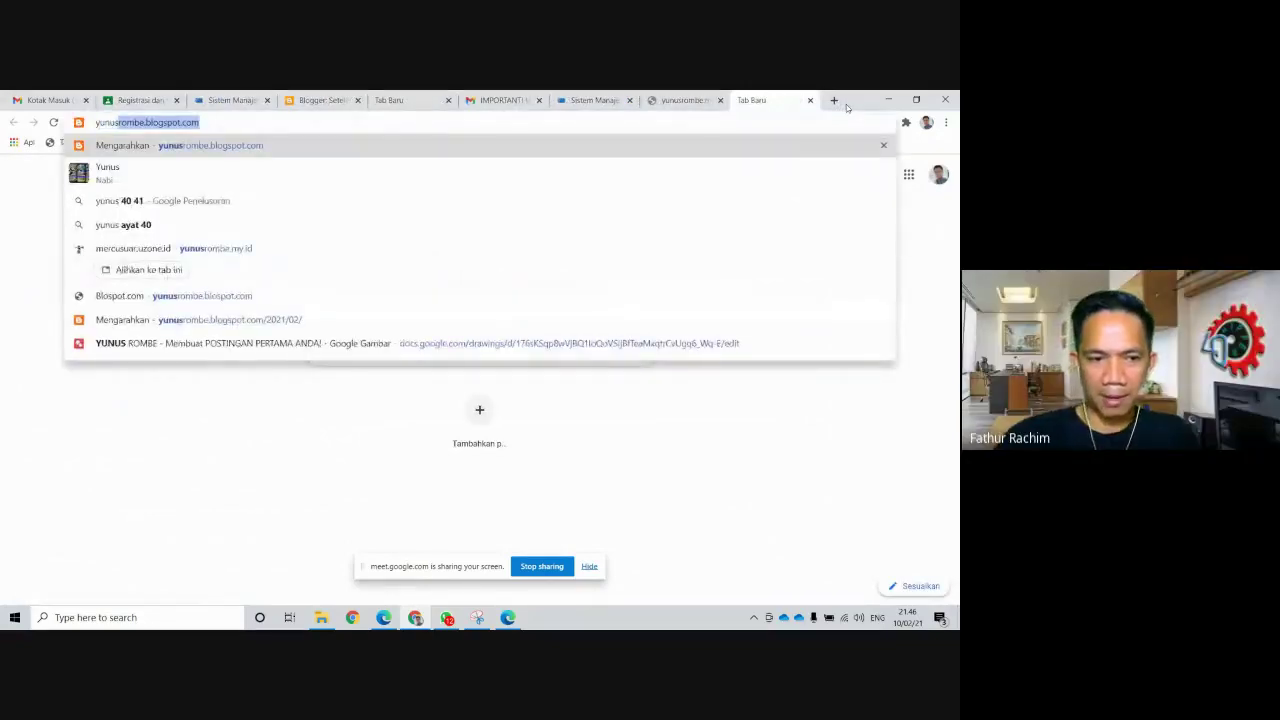
pyautogui.press('Return')
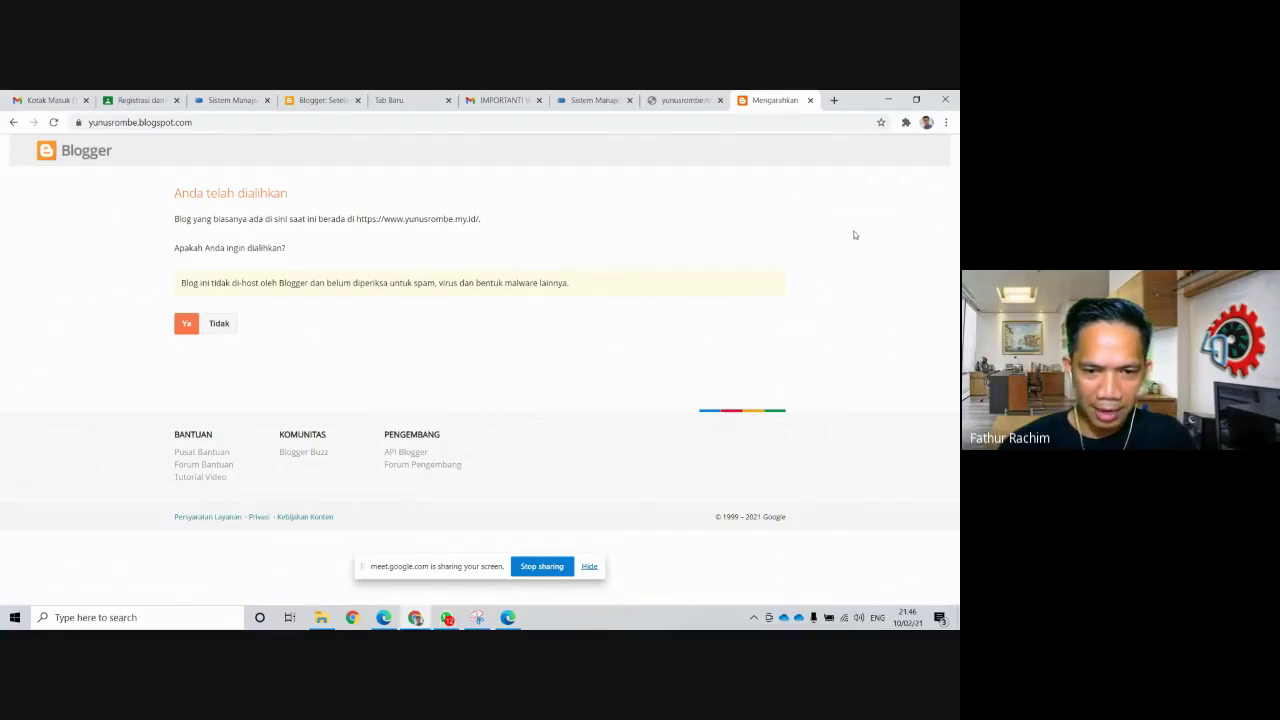
# Zoom the page in four steps to enlarge the blog-moved notice
pyautogui.click(948, 122)
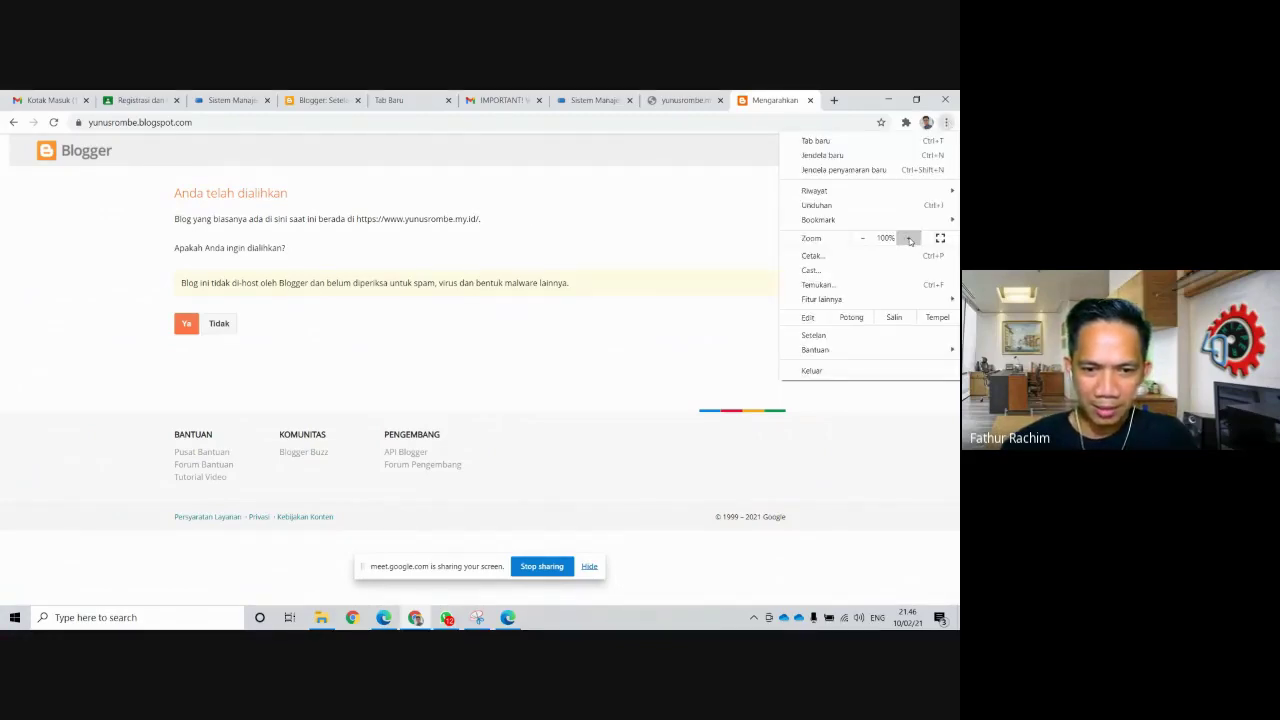
pyautogui.click(909, 238)
pyautogui.click(909, 238)
pyautogui.click(909, 238)
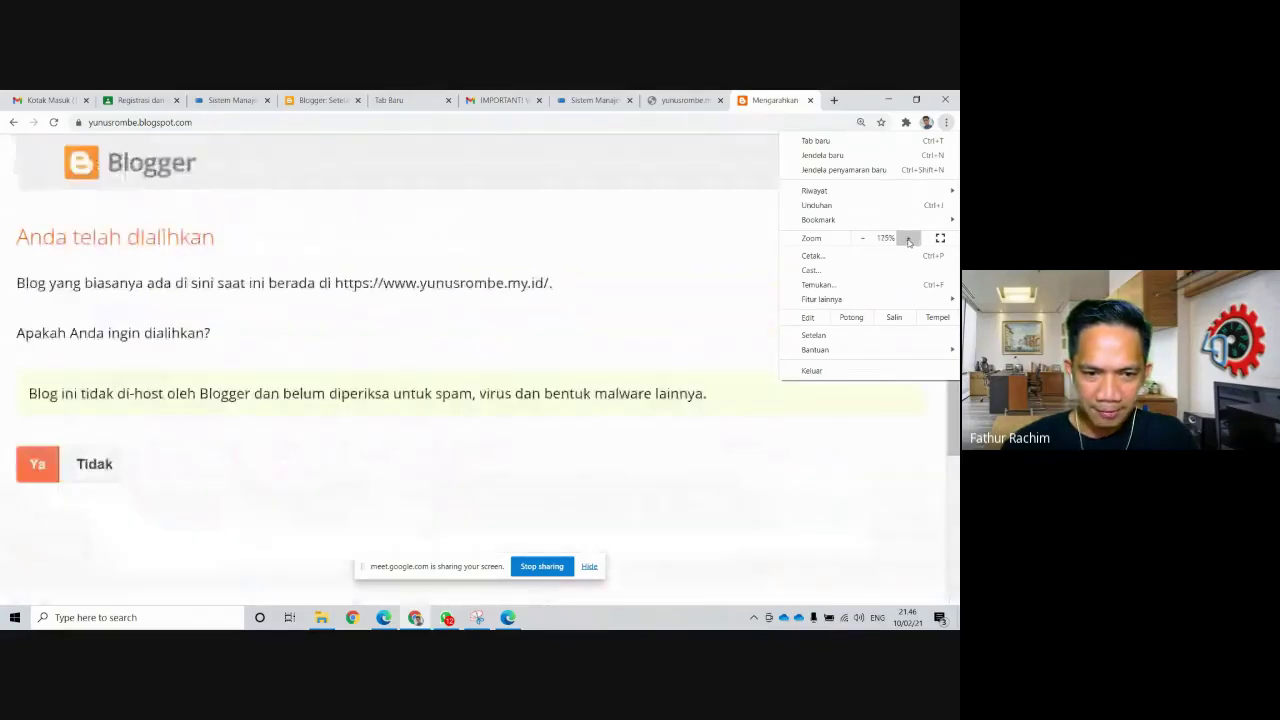
pyautogui.click(909, 238)
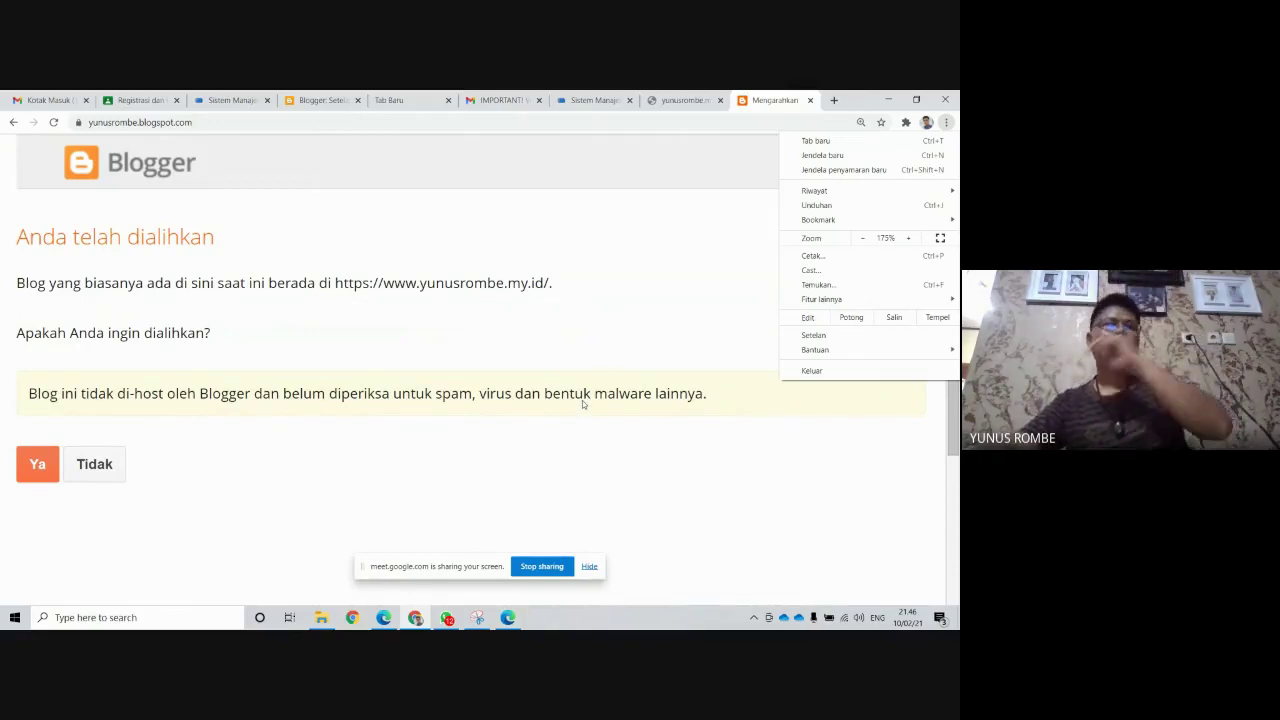
pyautogui.click(710, 541)
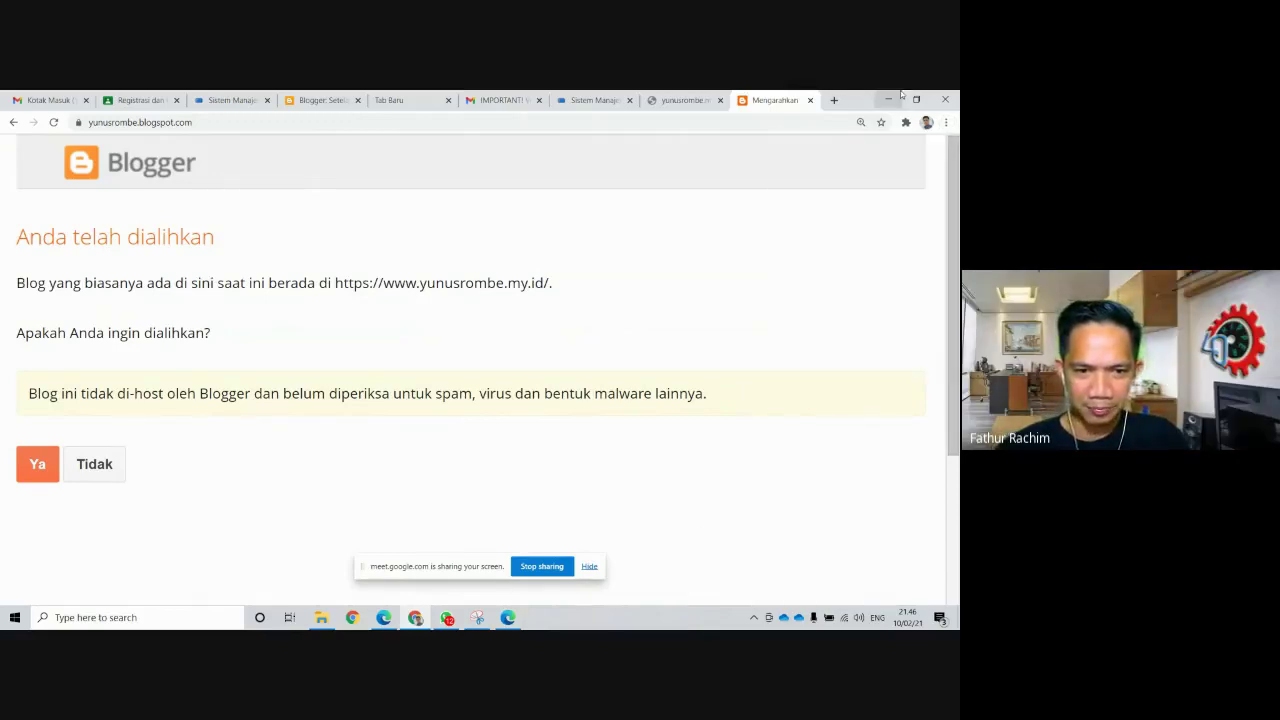
pyautogui.click(834, 101)
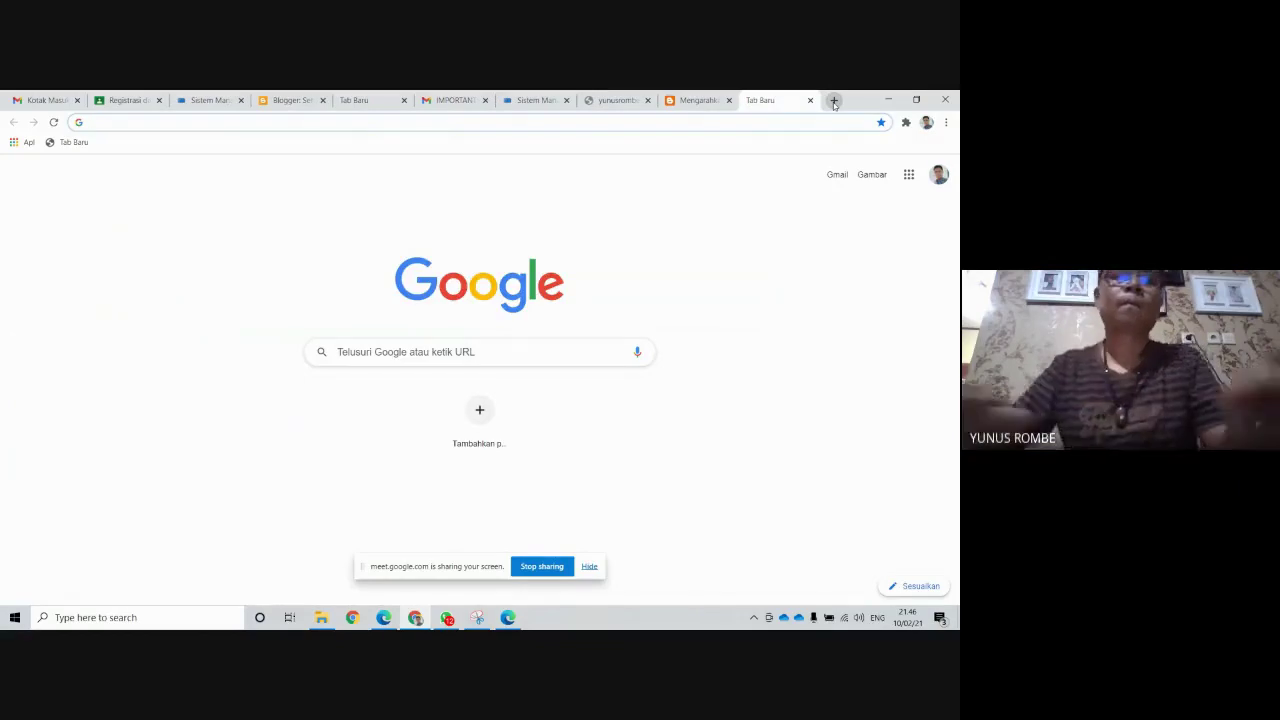
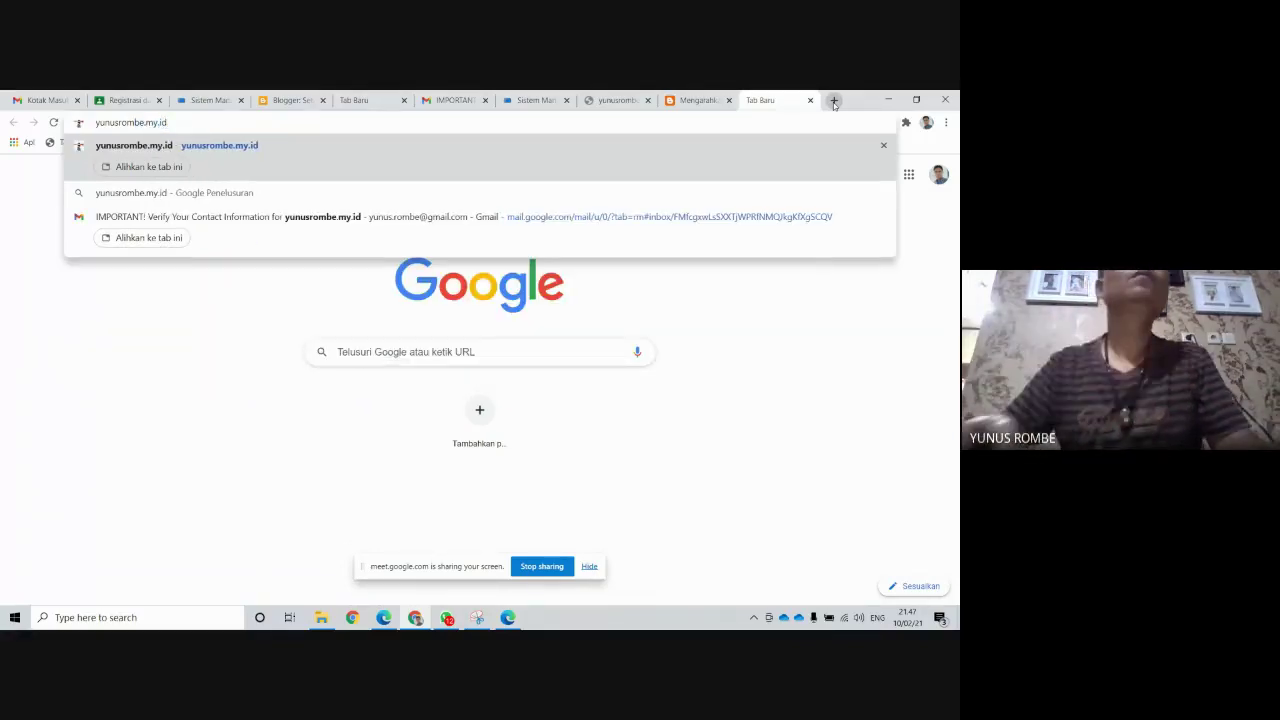
pyautogui.press('Return')
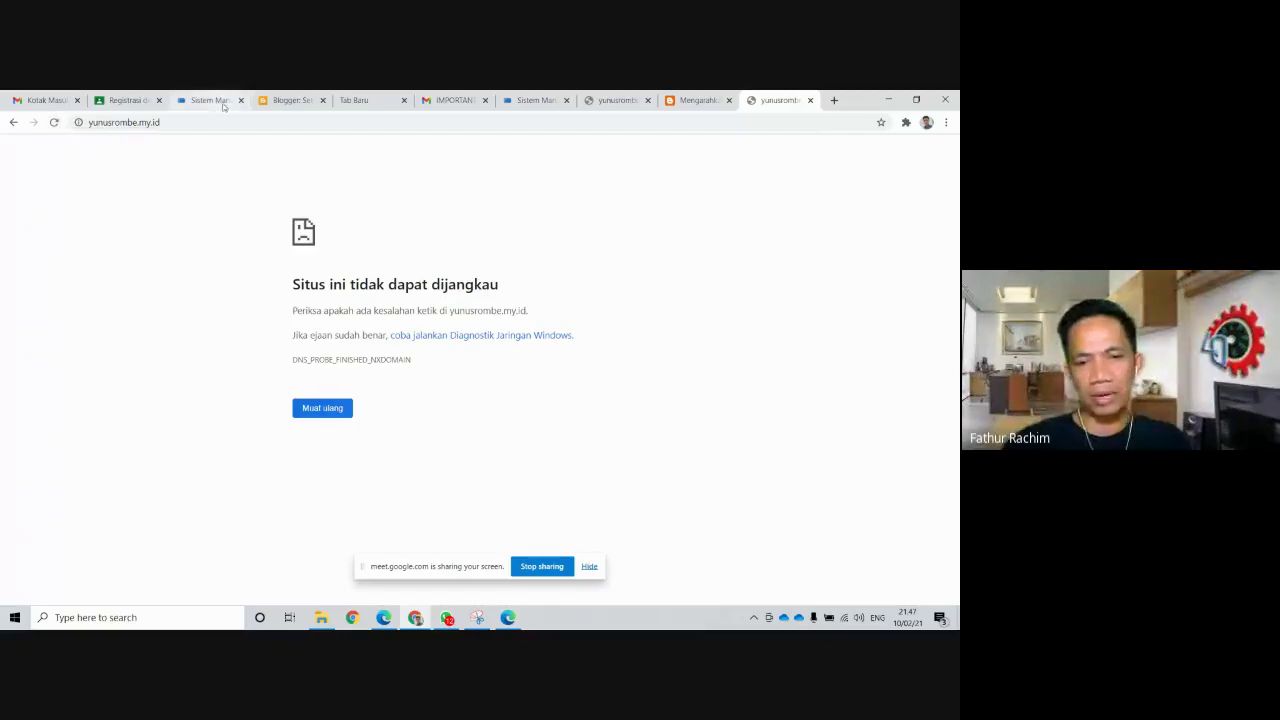
# Return to the Blogger settings tab and scroll to the HTTPS section
pyautogui.click(280, 101)
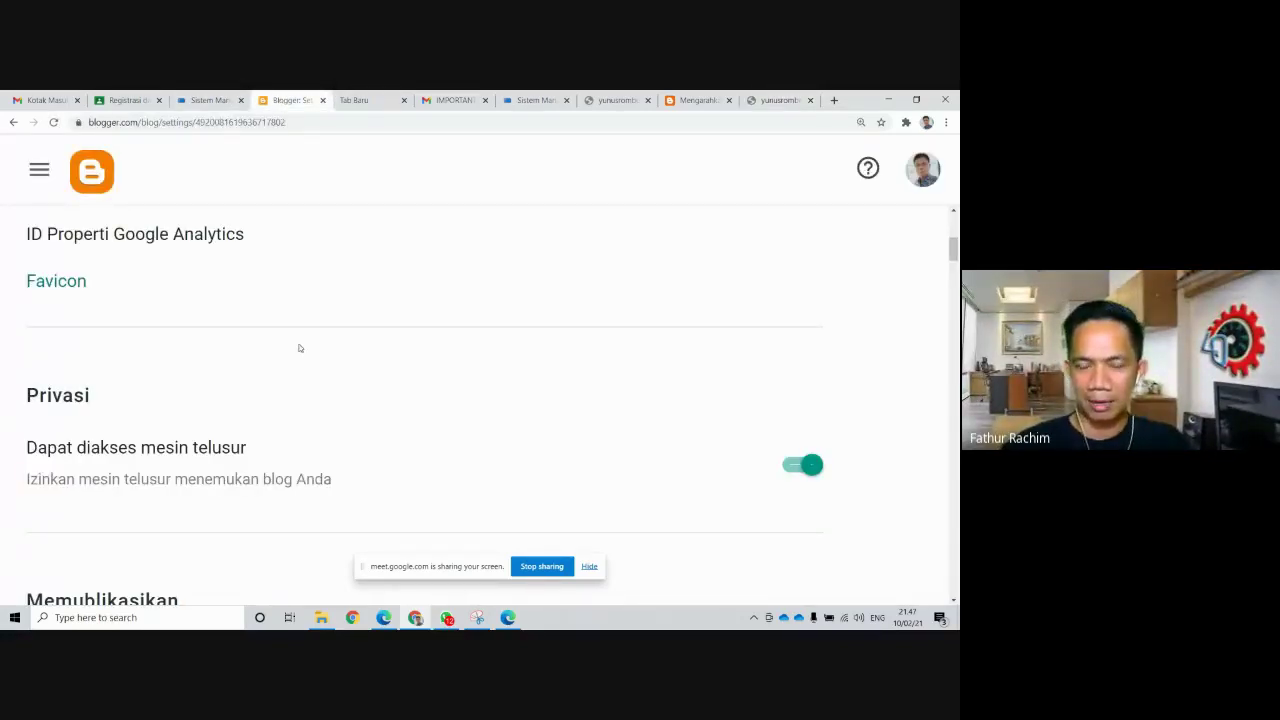
pyautogui.scroll(-3, 458, 409)
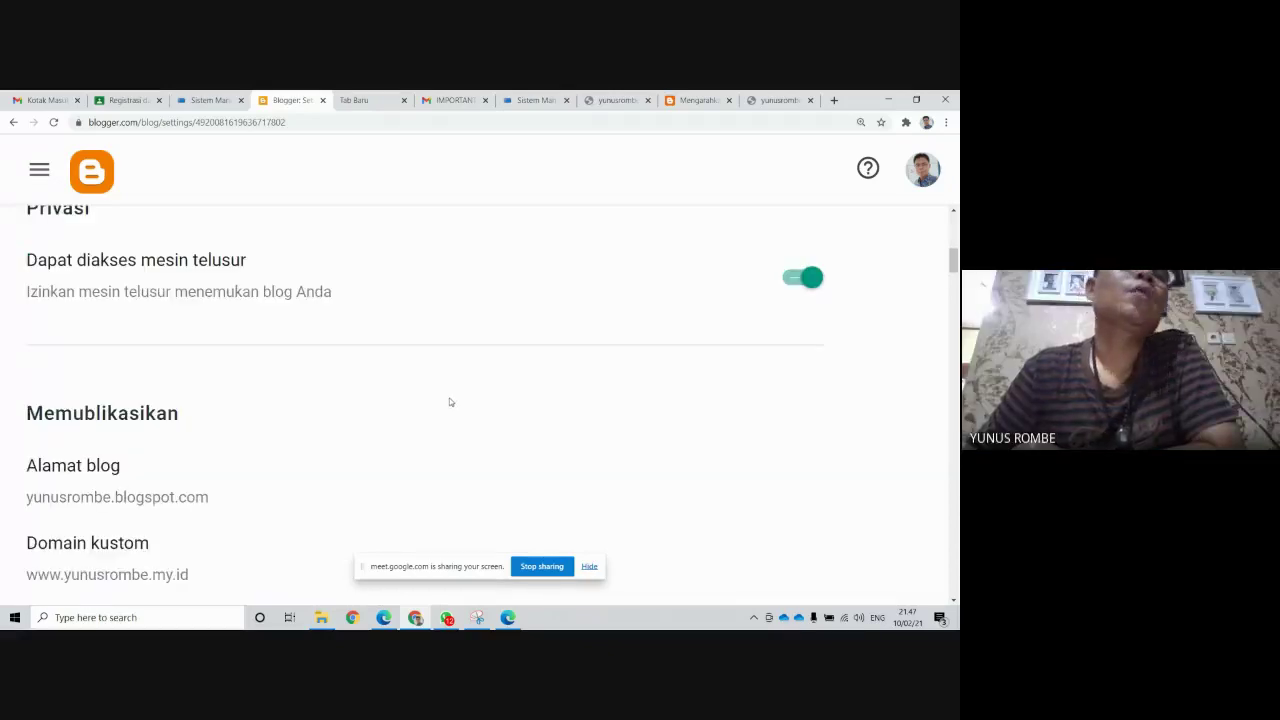
pyautogui.scroll(-3, 450, 400)
pyautogui.scroll(-4, 451, 395)
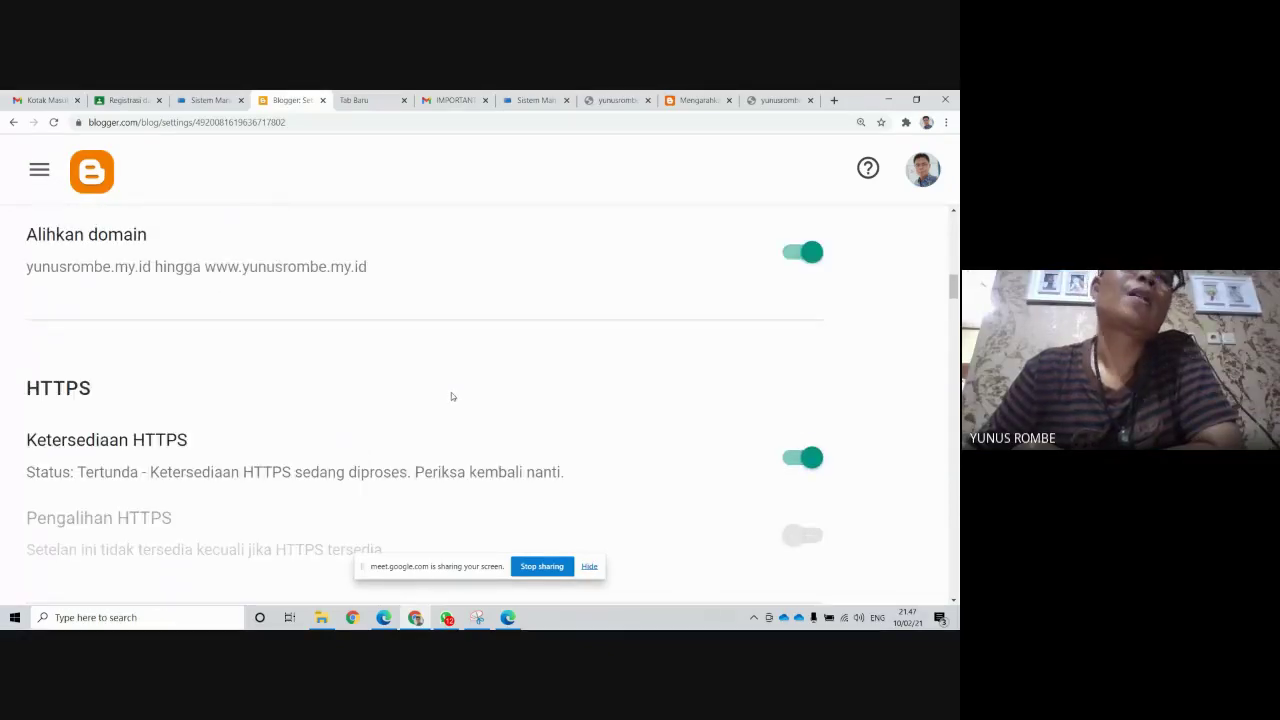
pyautogui.scroll(2, 452, 392)
pyautogui.scroll(1, 453, 391)
pyautogui.scroll(-2, 452, 391)
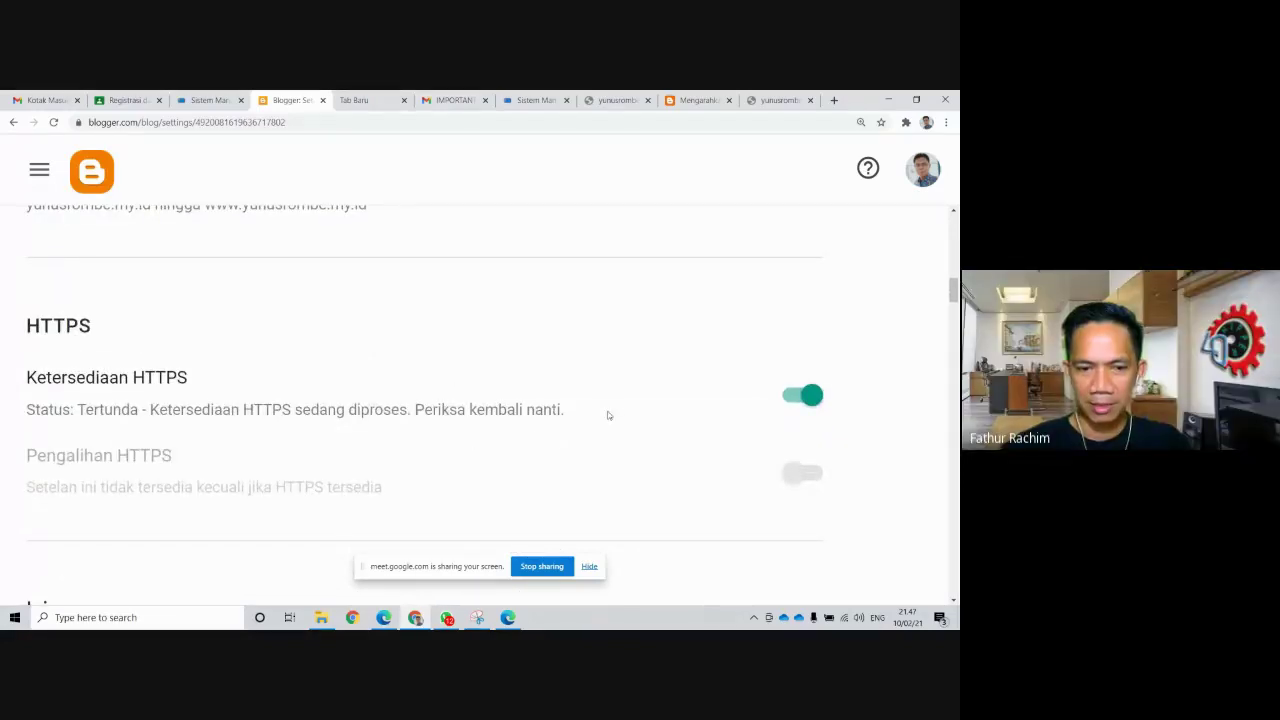
# Reload the settings twice, confirming HTTPS availability is still Tertunda
pyautogui.click(54, 122)
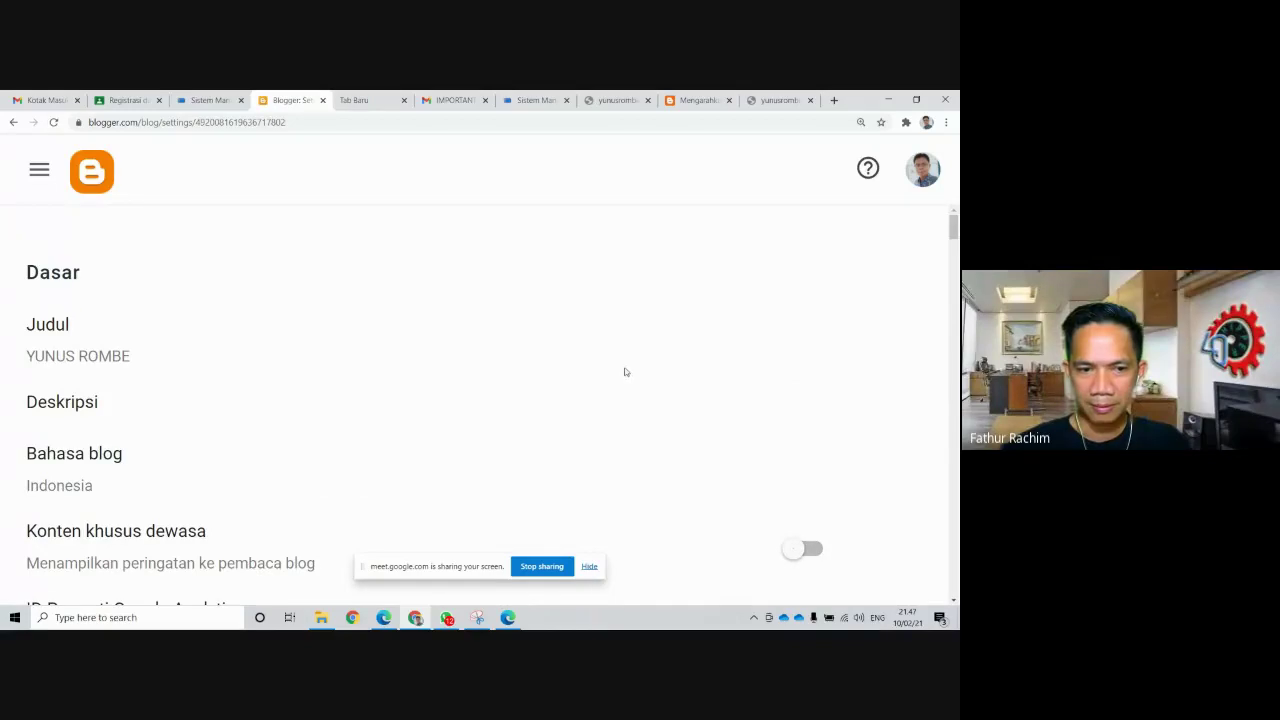
pyautogui.scroll(-3, 624, 369)
pyautogui.scroll(2, 624, 369)
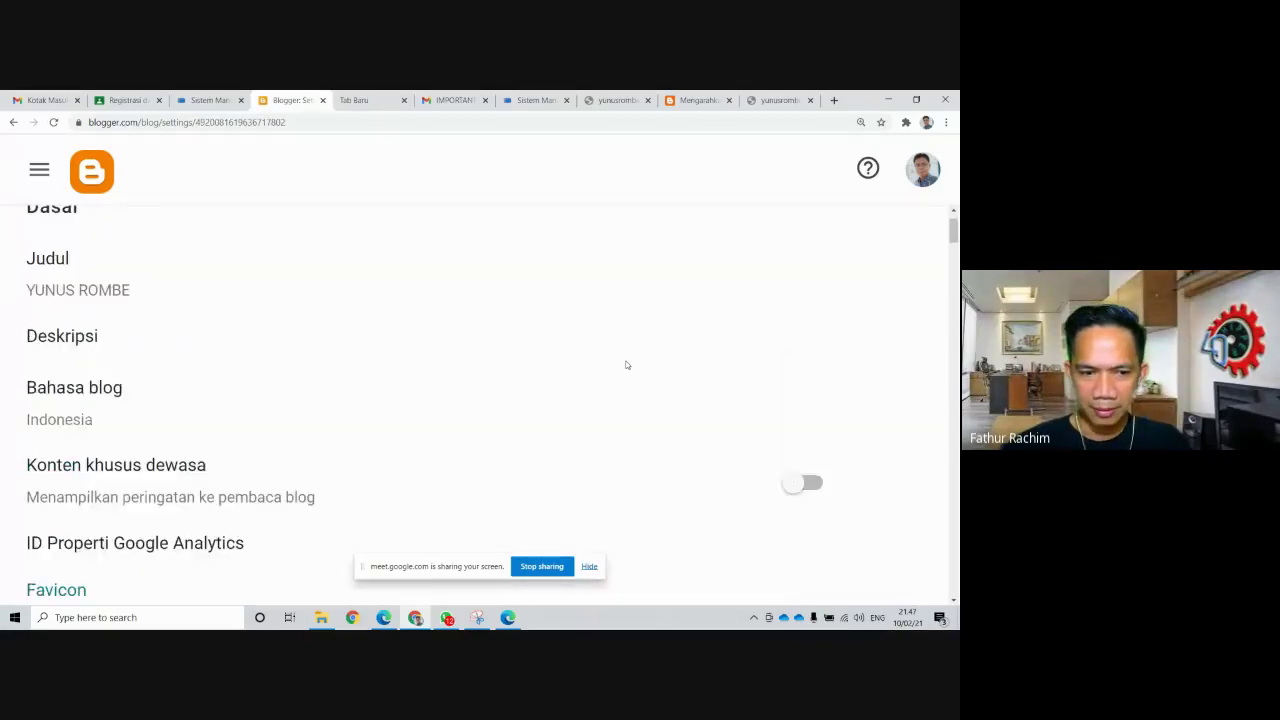
pyautogui.scroll(1, 626, 363)
pyautogui.scroll(-6, 627, 355)
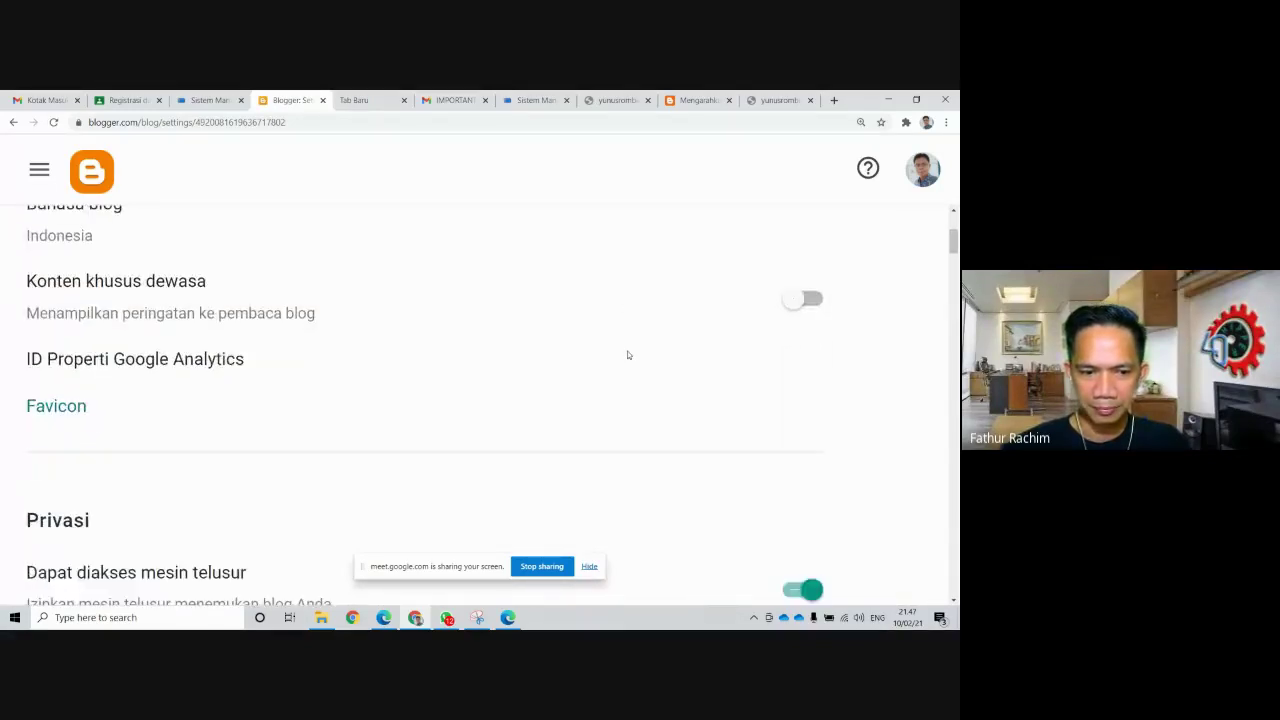
pyautogui.scroll(-3, 627, 352)
pyautogui.scroll(-3, 628, 355)
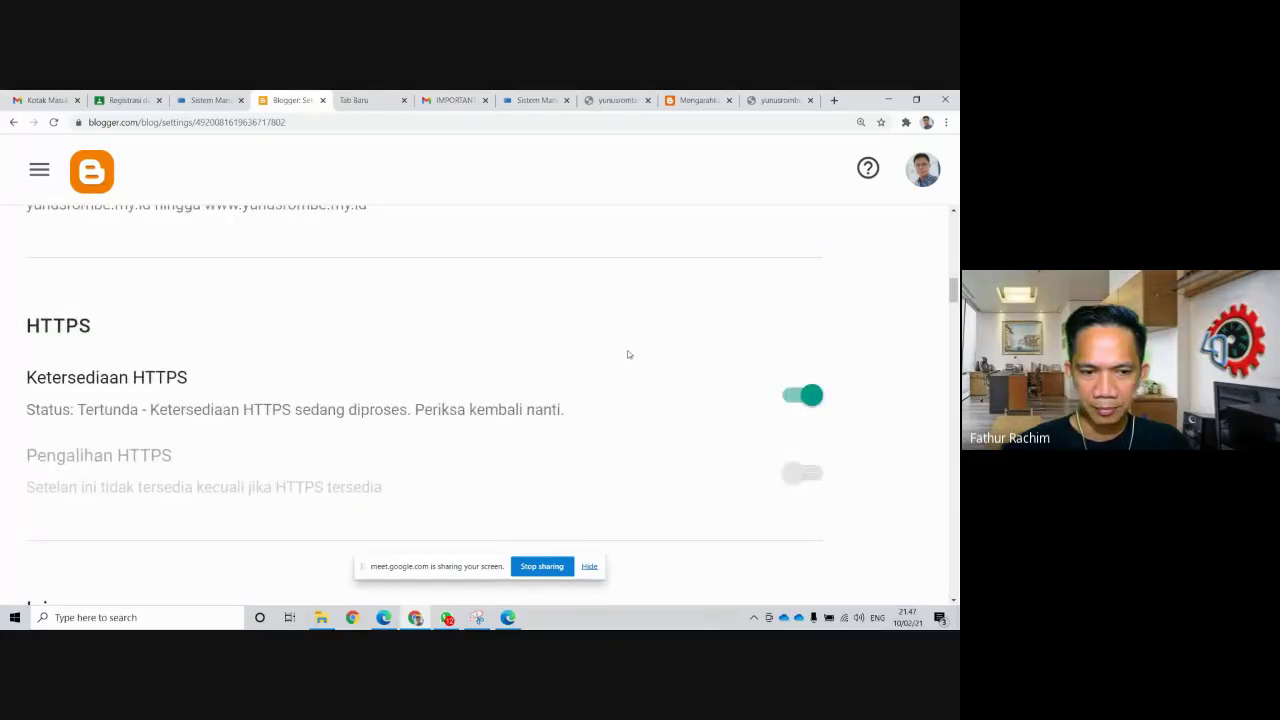
pyautogui.scroll(1, 629, 355)
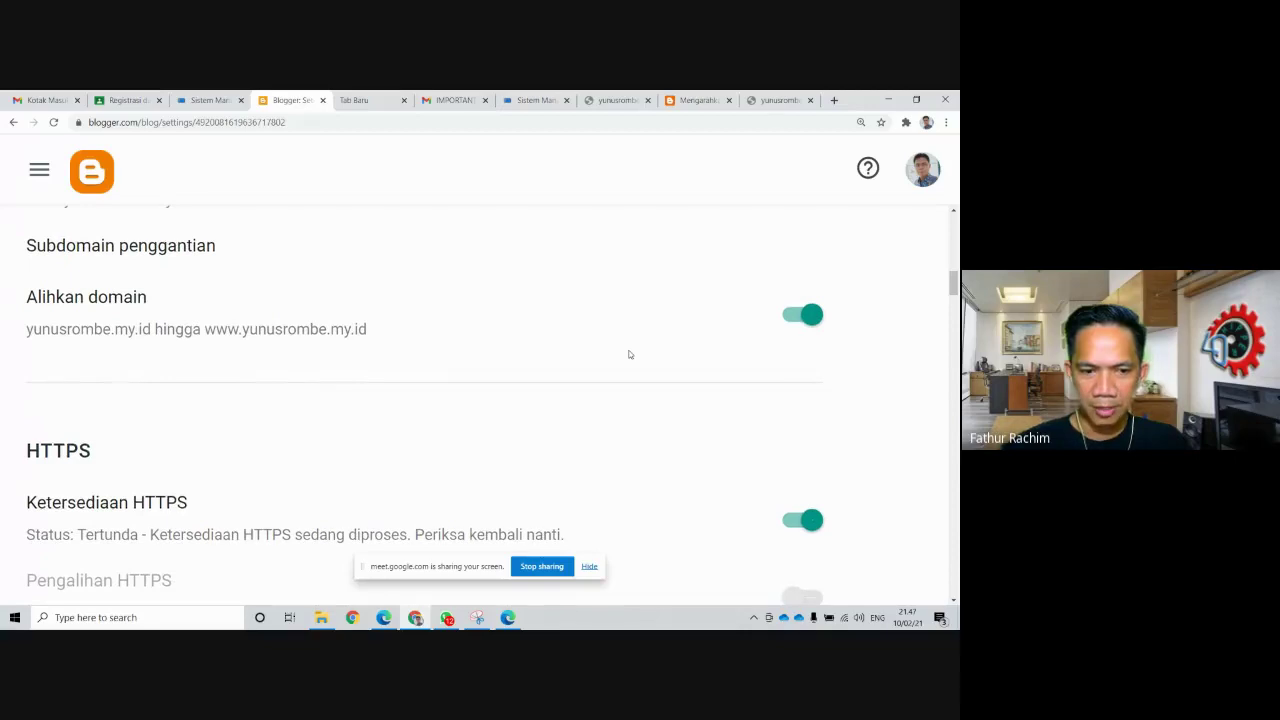
pyautogui.scroll(-1, 629, 353)
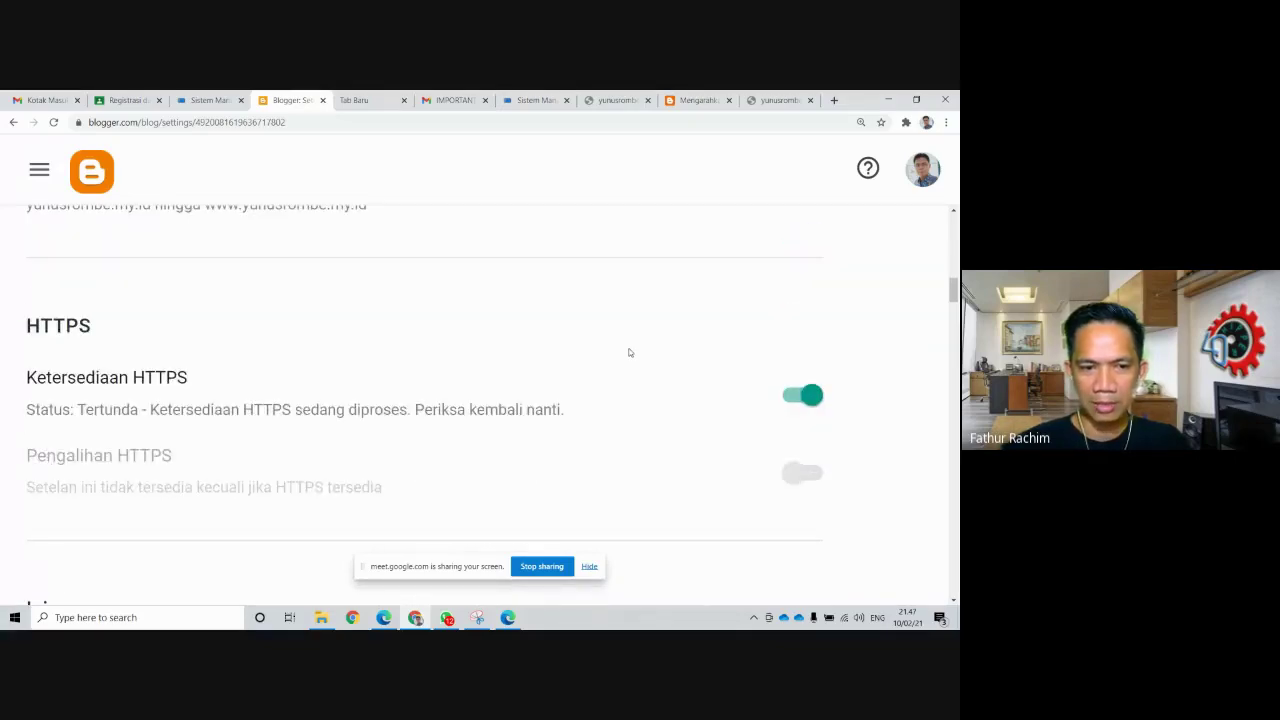
pyautogui.scroll(1, 629, 352)
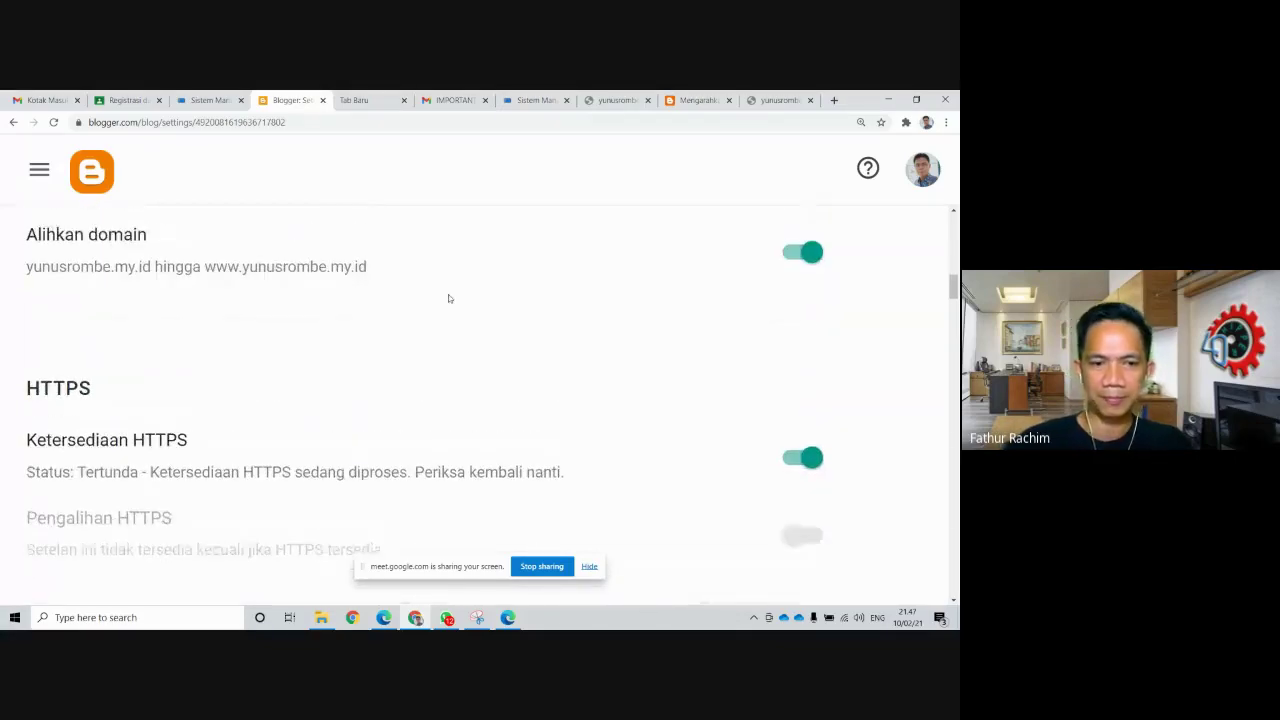
pyautogui.click(54, 122)
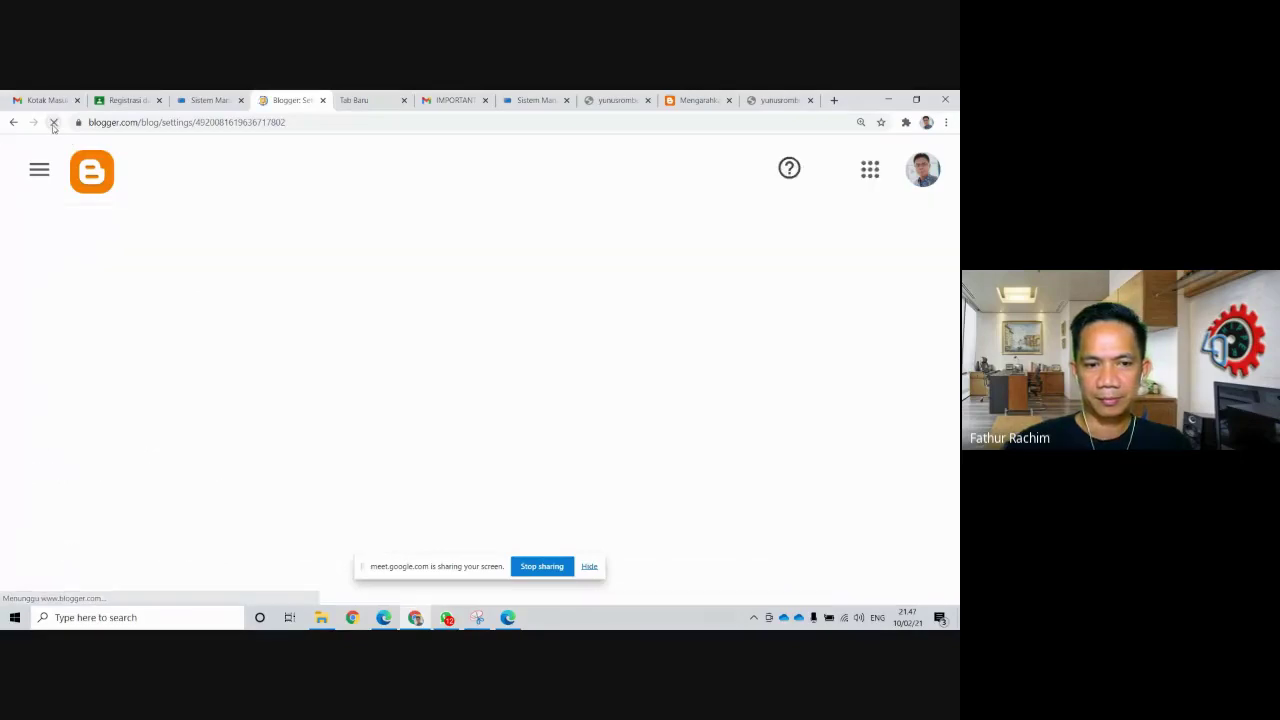
# Scroll through Setelan to review the HTTPS and Memublikasikan sections
pyautogui.scroll(-2, 432, 297)
pyautogui.scroll(-5, 432, 297)
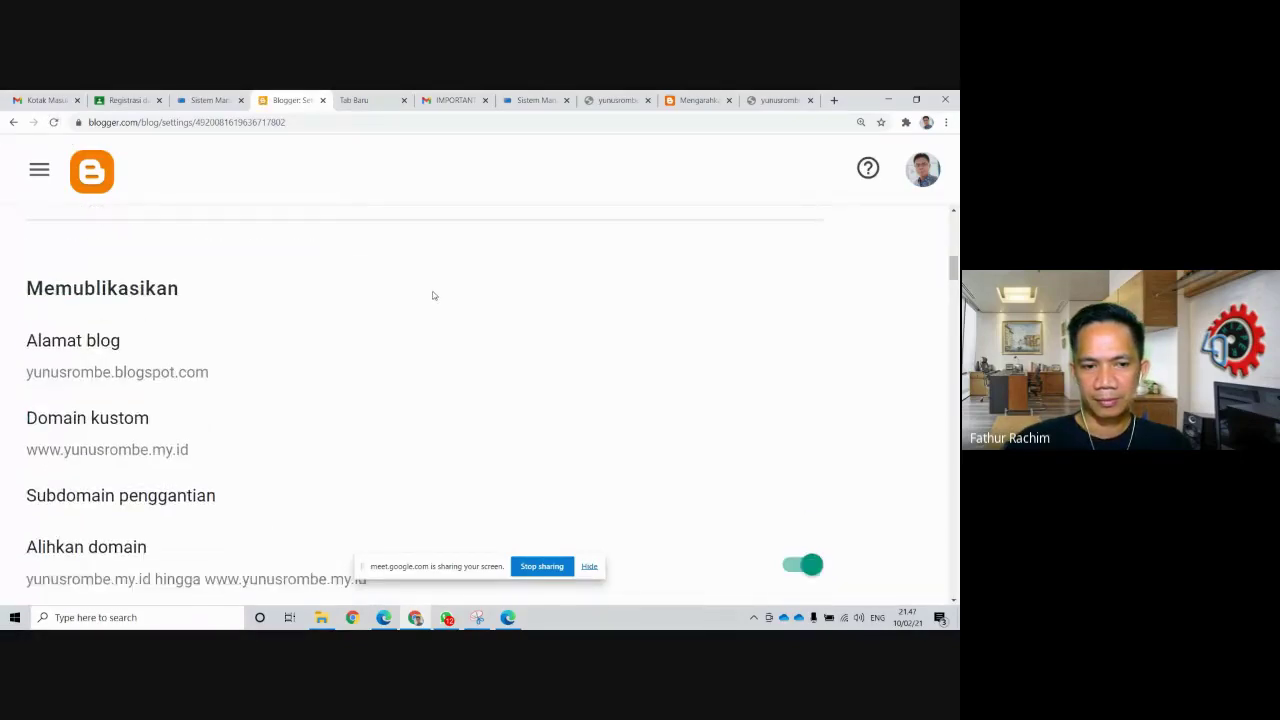
pyautogui.scroll(-3, 433, 295)
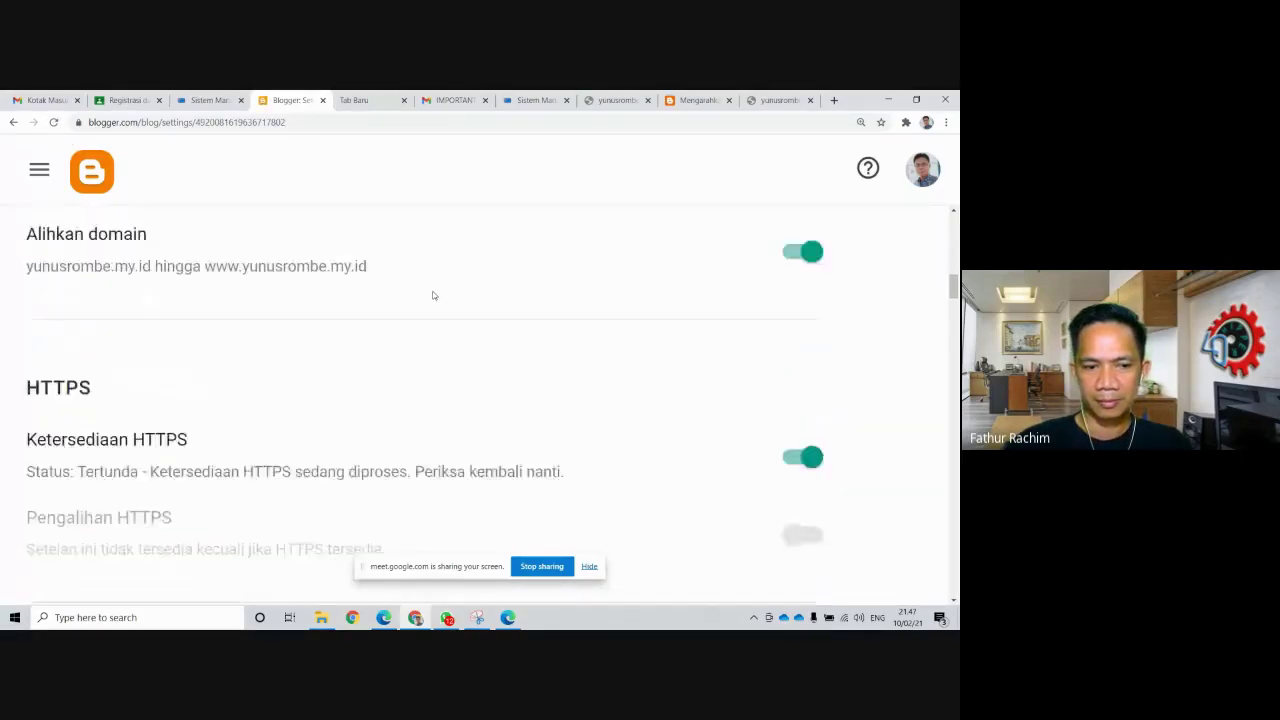
pyautogui.scroll(-1, 431, 290)
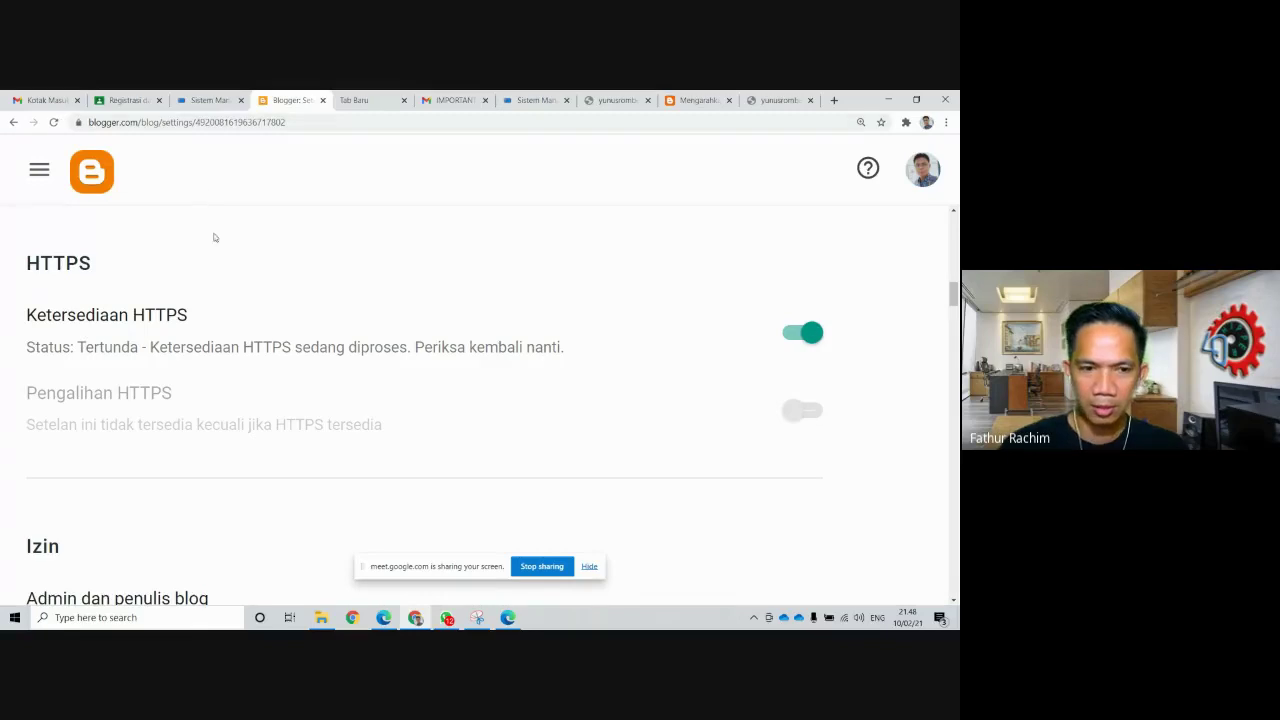
pyautogui.scroll(3, 220, 245)
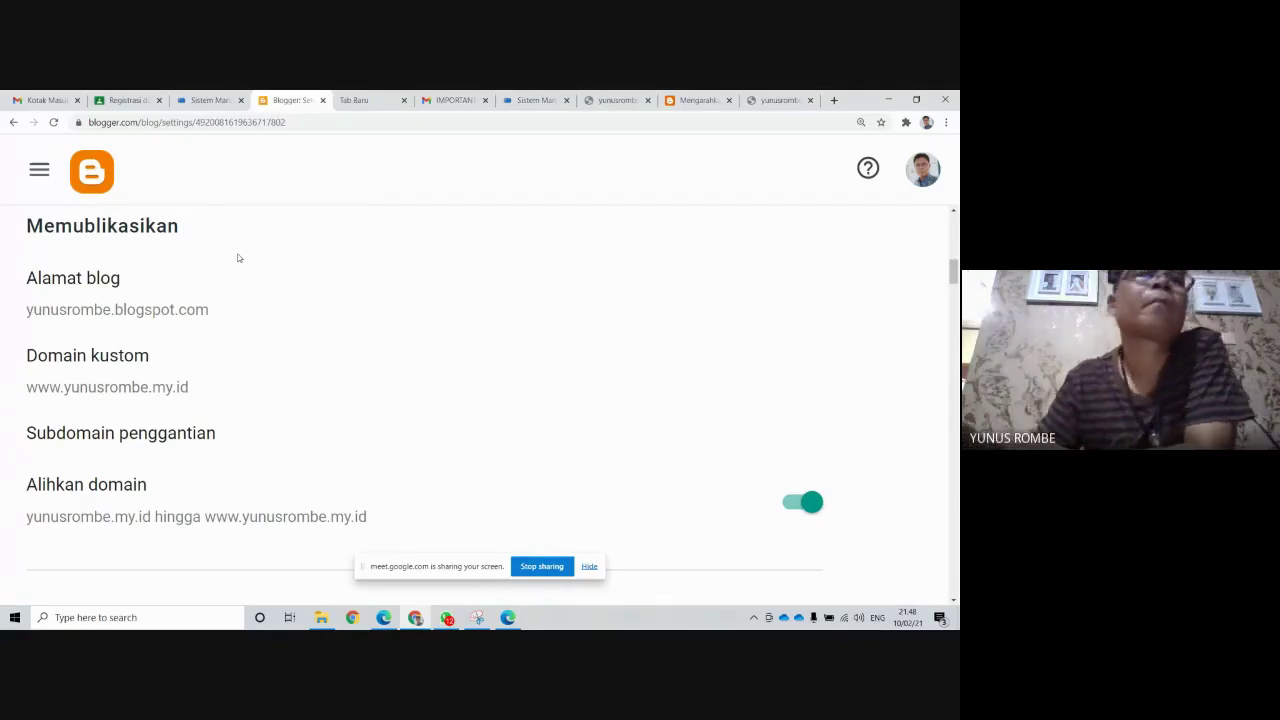
pyautogui.click(403, 100)
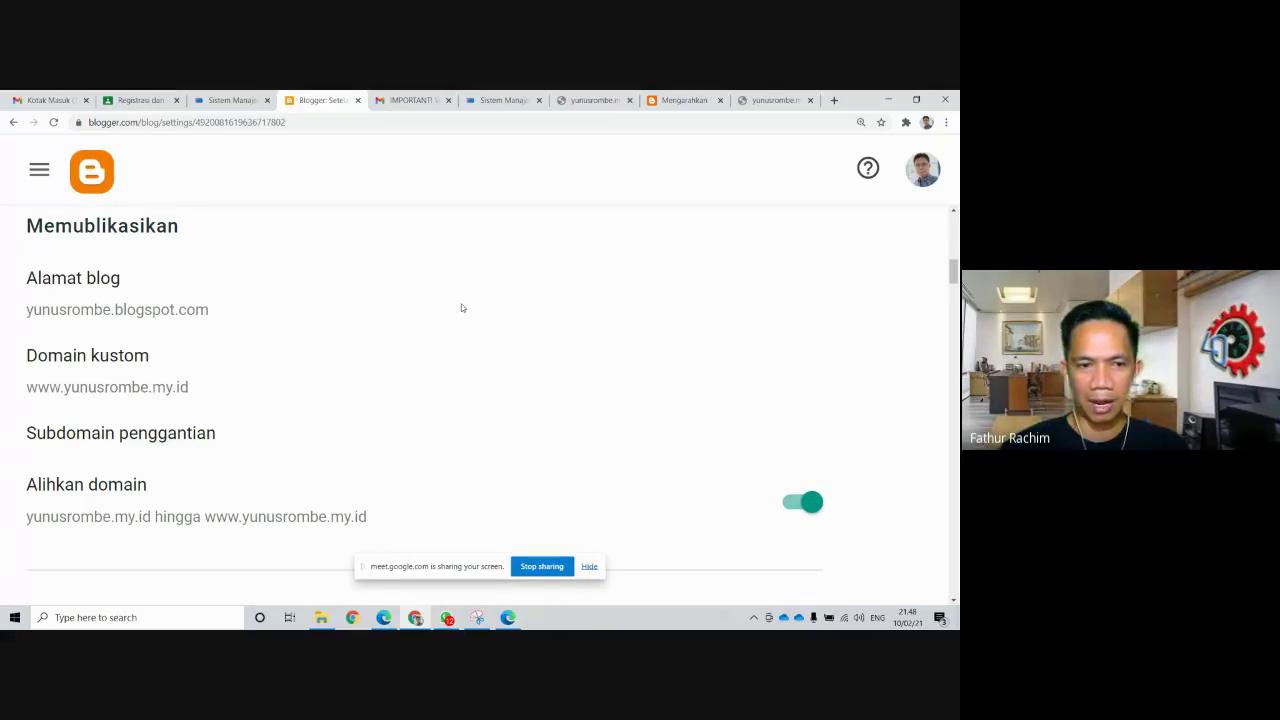
pyautogui.scroll(1, 462, 308)
pyautogui.scroll(-1, 463, 304)
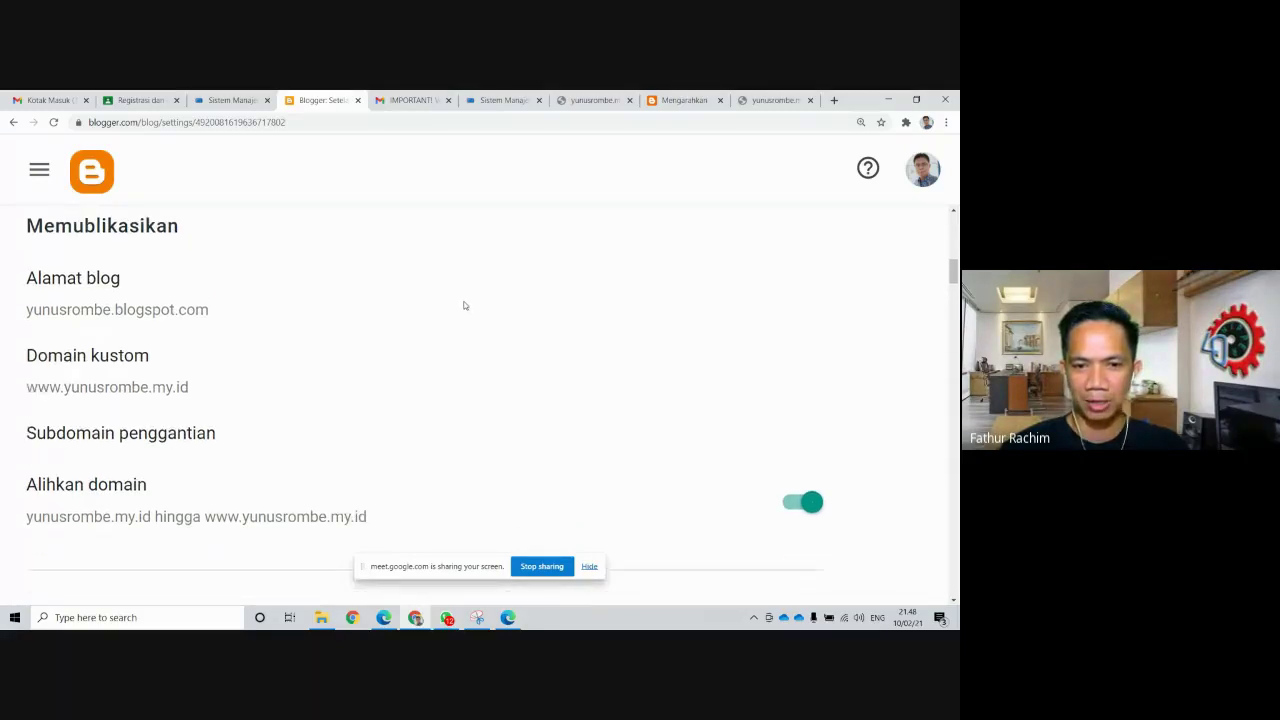
pyautogui.scroll(-1, 464, 305)
pyautogui.scroll(1, 464, 300)
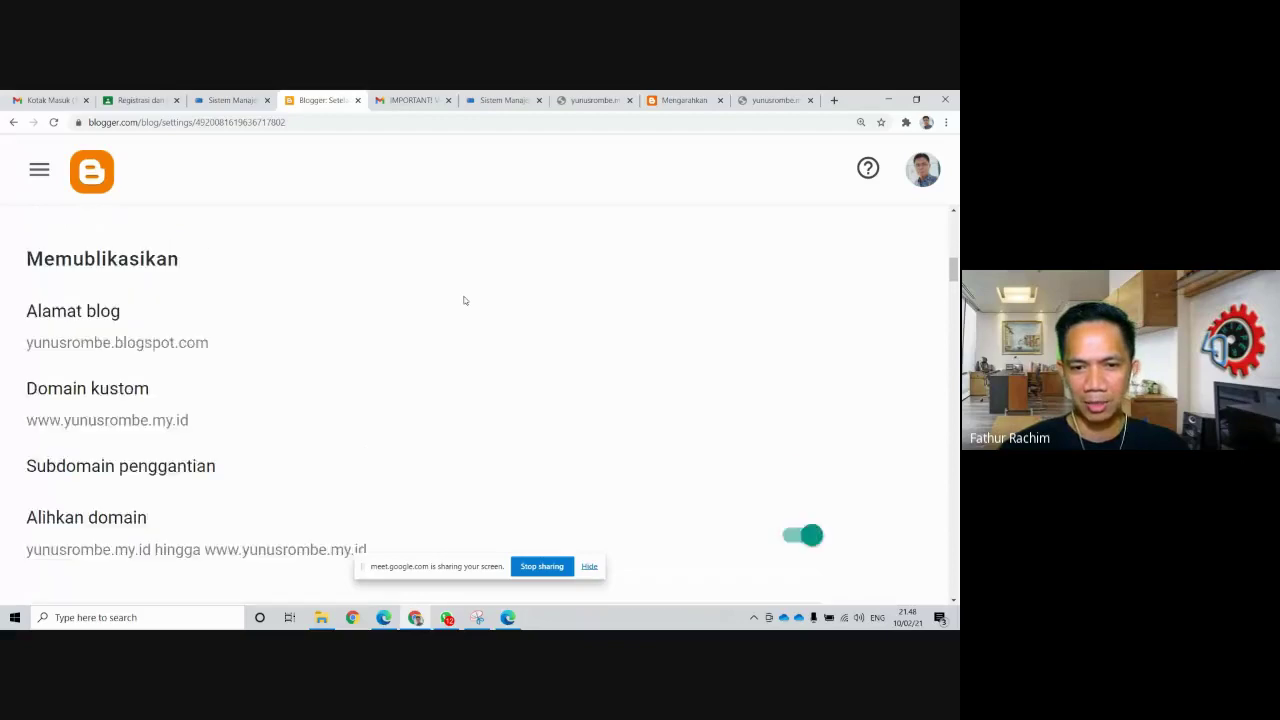
pyautogui.scroll(1, 464, 300)
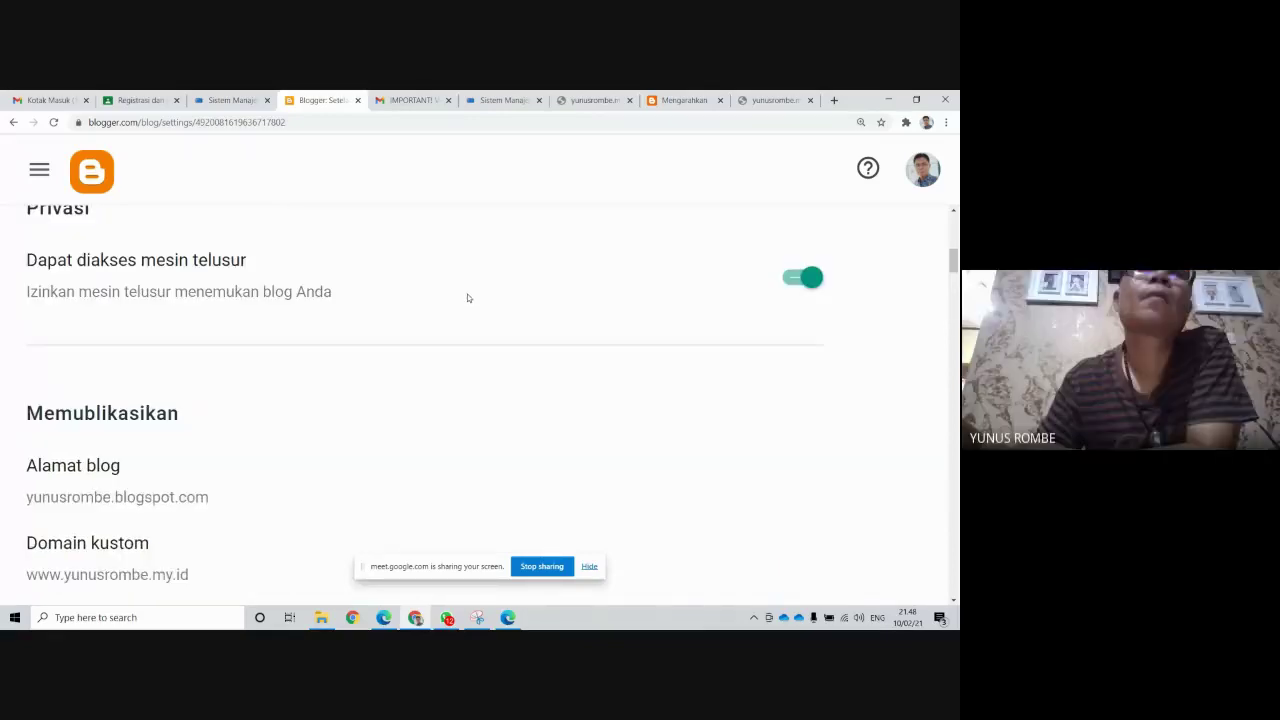
pyautogui.scroll(1, 455, 317)
pyautogui.scroll(-2, 455, 321)
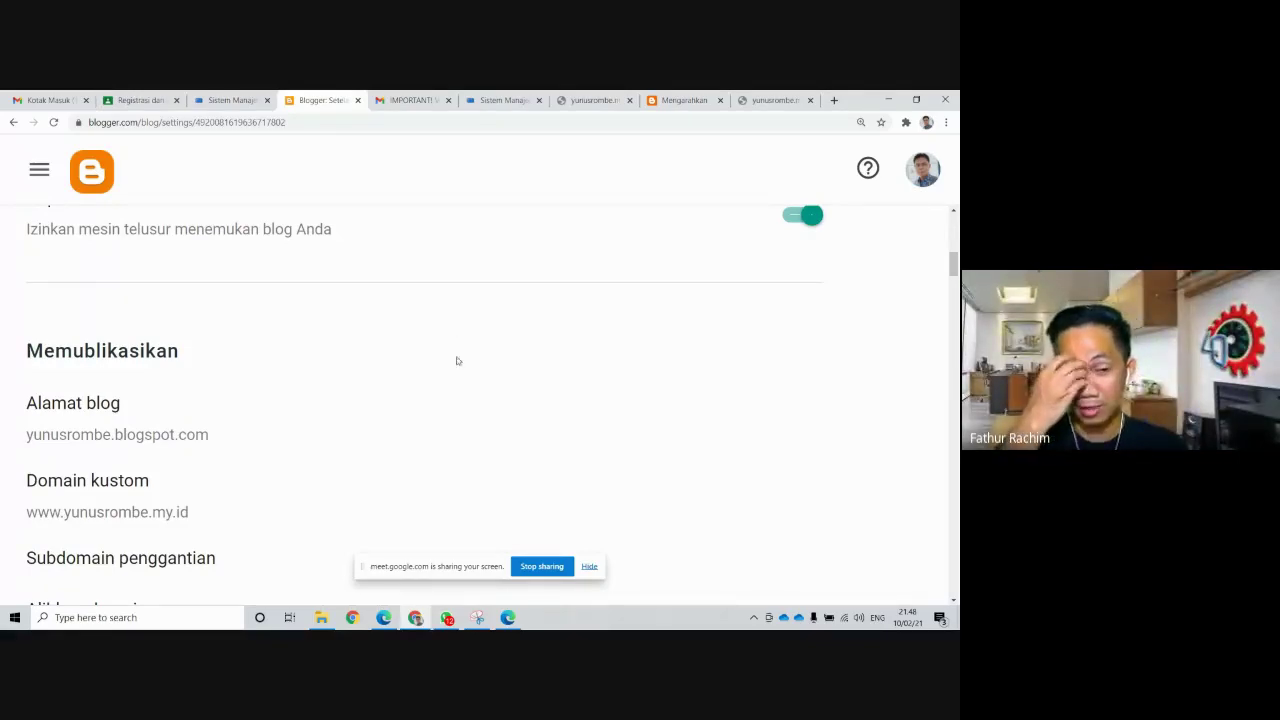
# Open the Alamat blog setting and cancel without changes
pyautogui.click(650, 400)
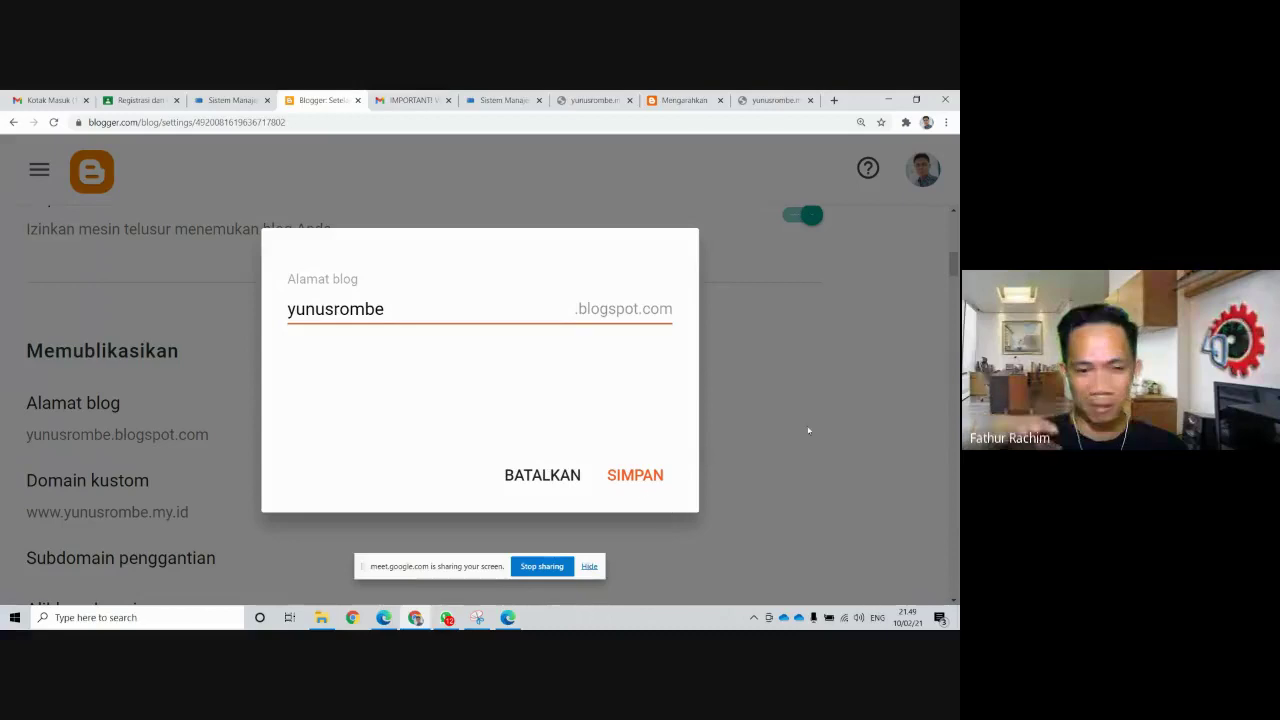
pyautogui.click(560, 478)
pyautogui.scroll(7, 737, 541)
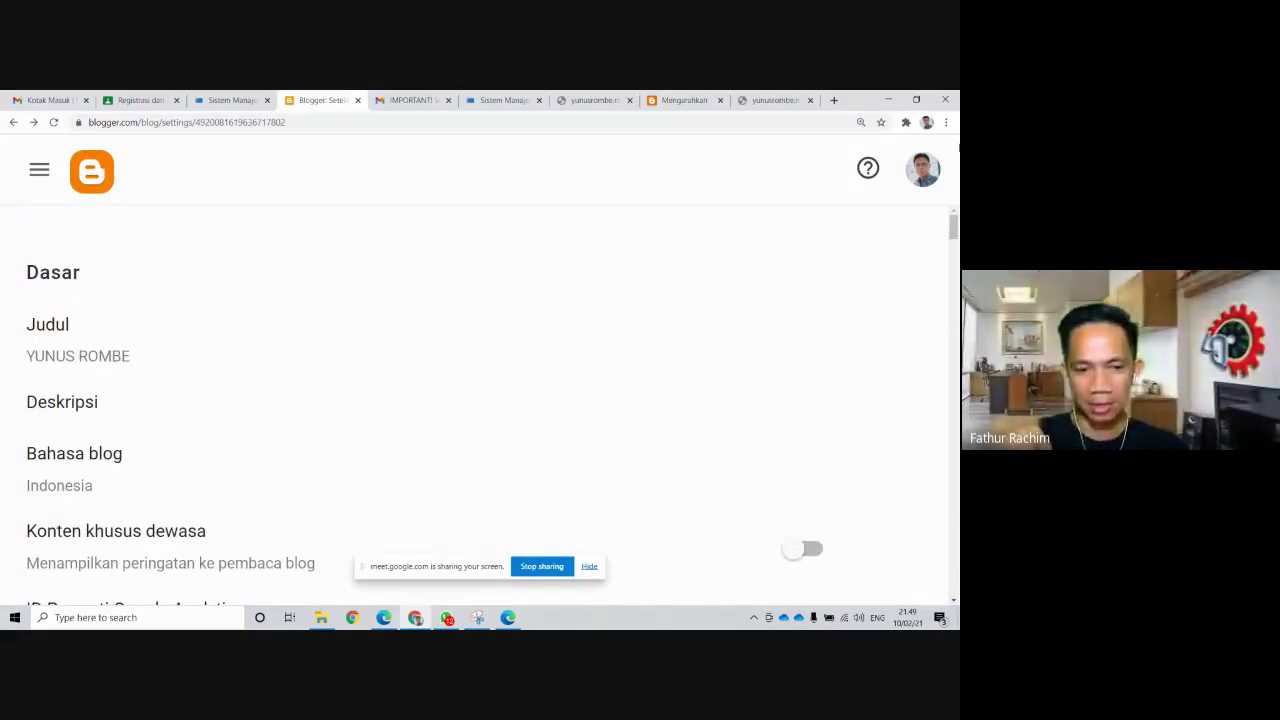
# Zoom the settings page back to 100% and reload it
pyautogui.click(947, 123)
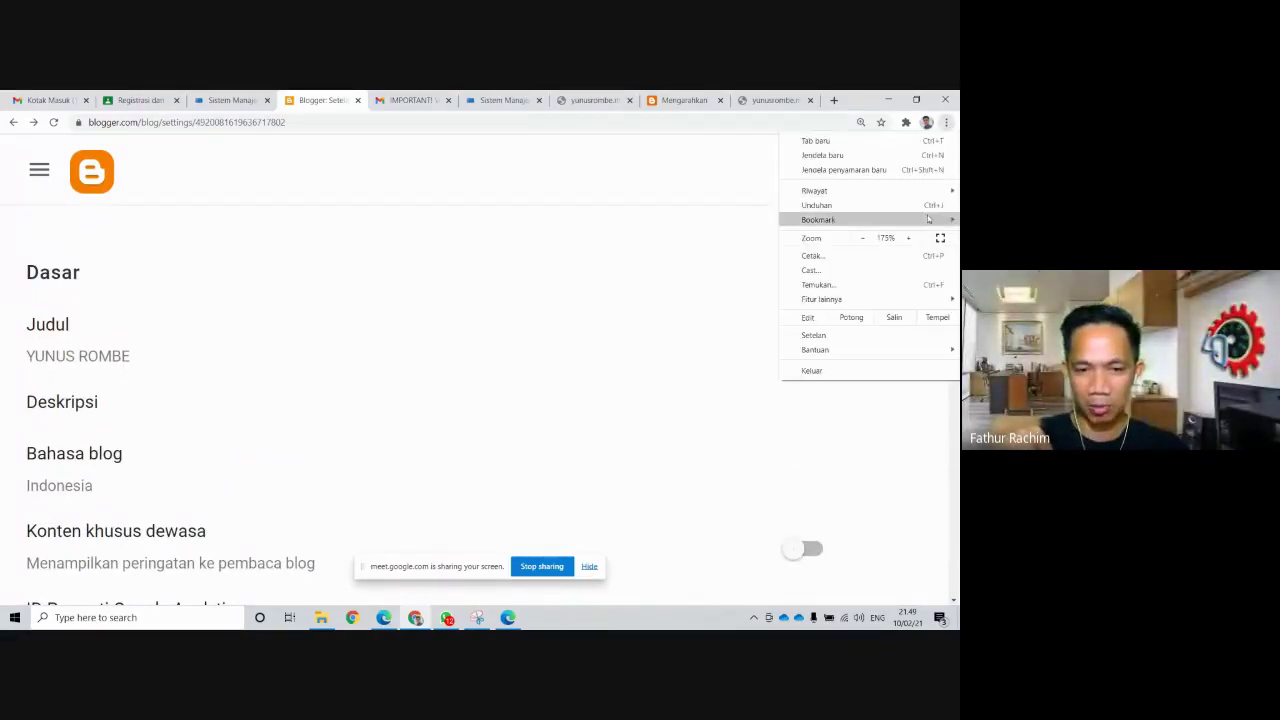
pyautogui.click(866, 239)
pyautogui.click(866, 239)
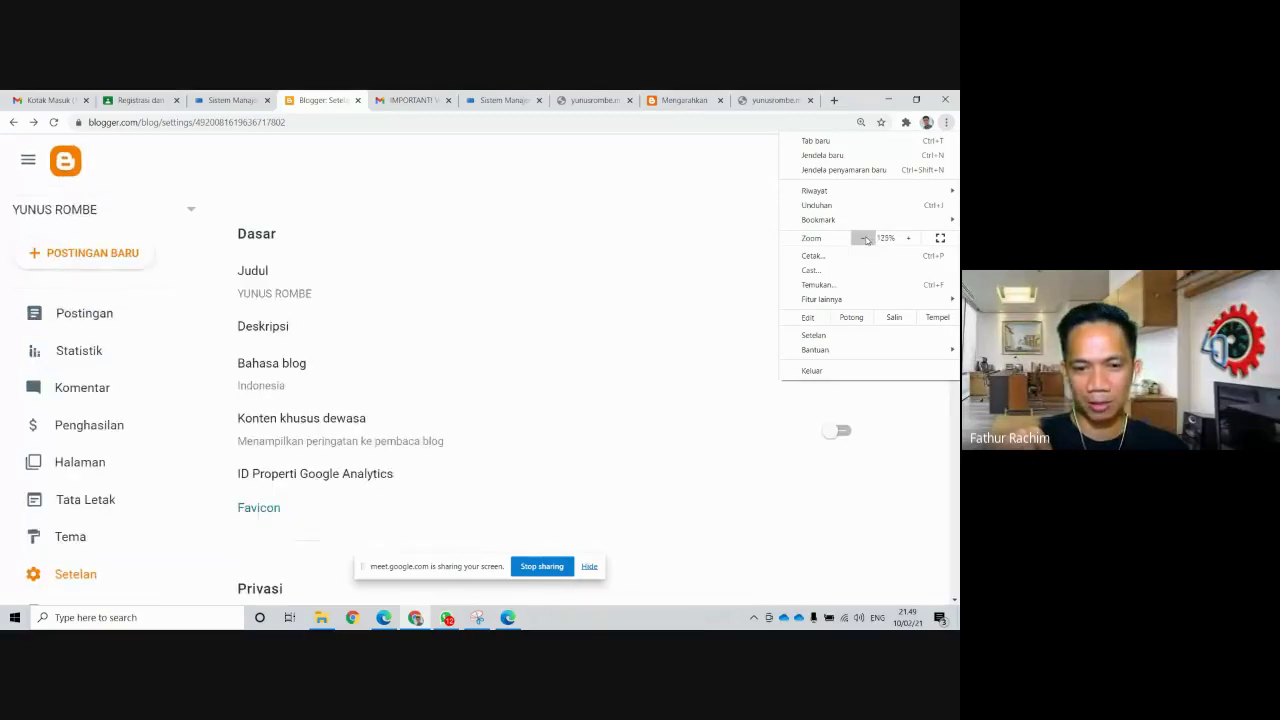
pyautogui.click(866, 239)
pyautogui.click(866, 239)
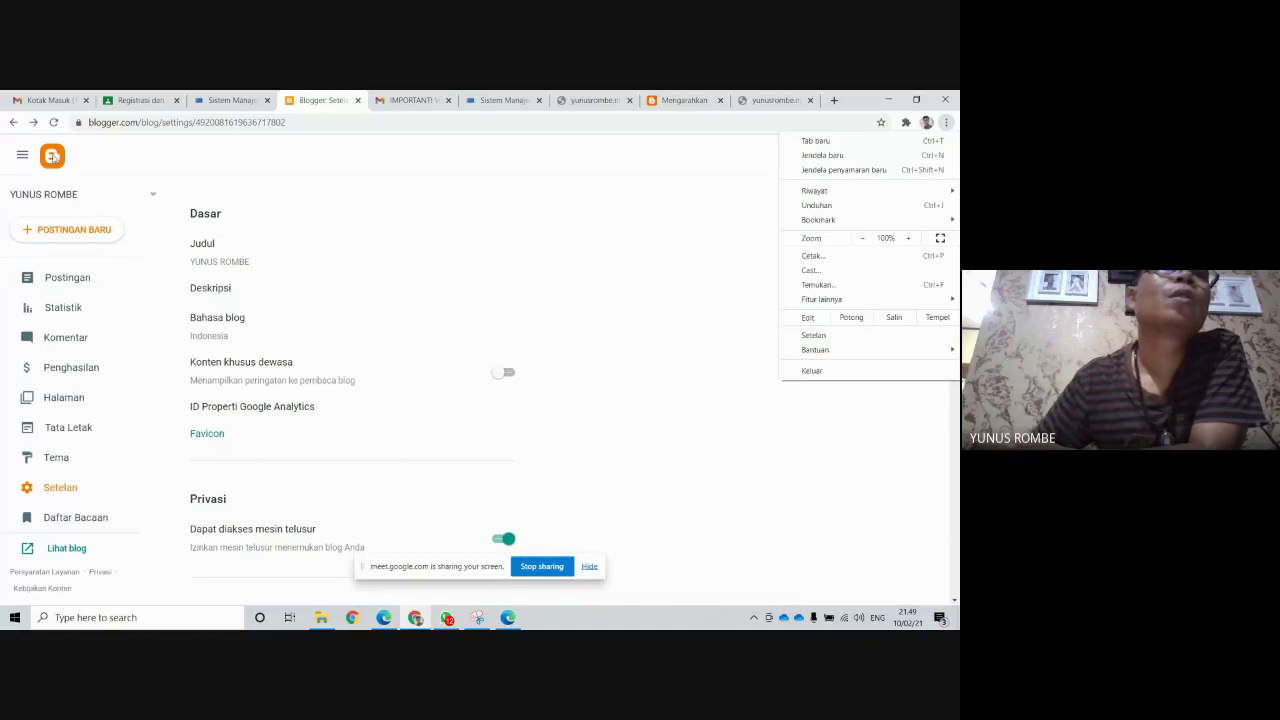
pyautogui.click(54, 122)
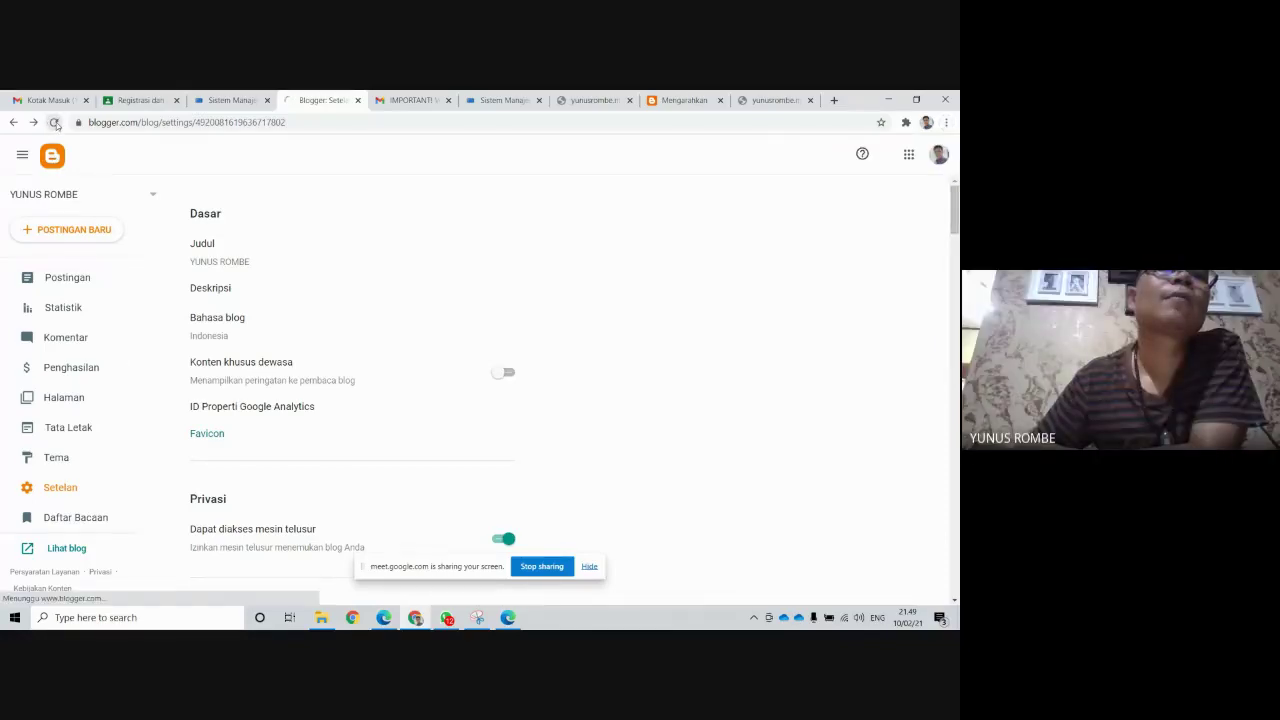
pyautogui.scroll(-5, 732, 354)
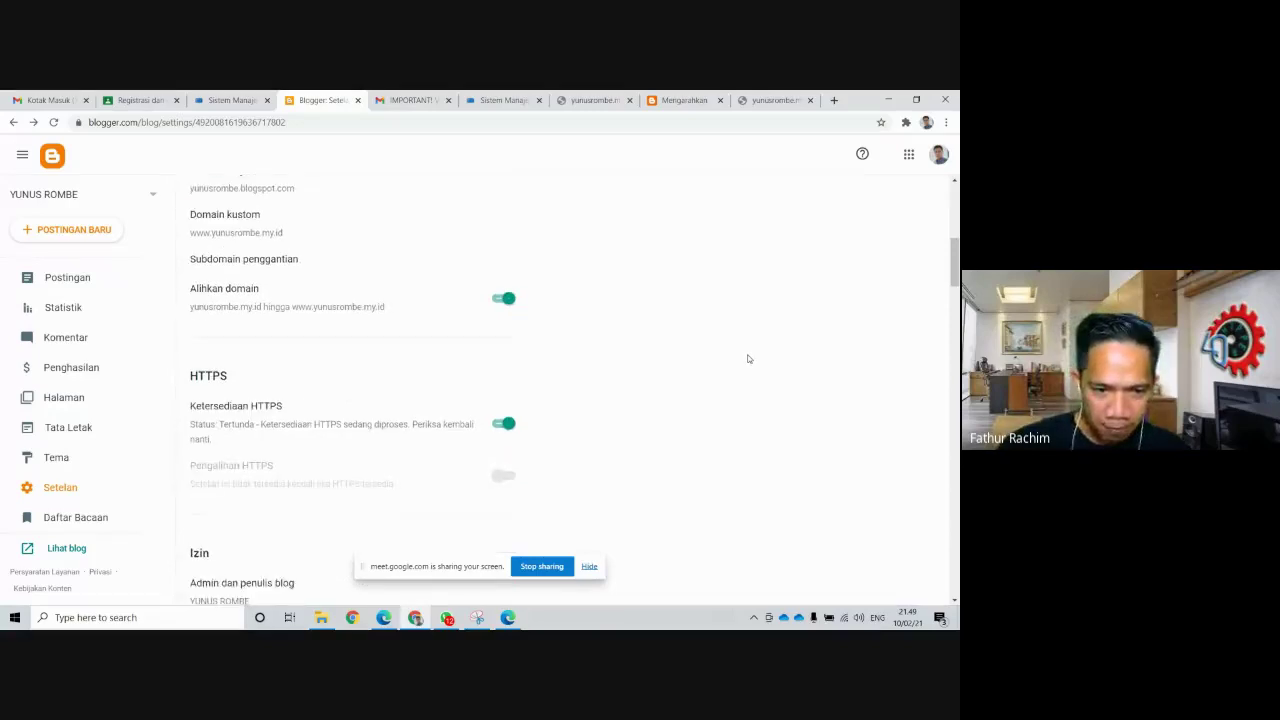
pyautogui.scroll(3, 763, 354)
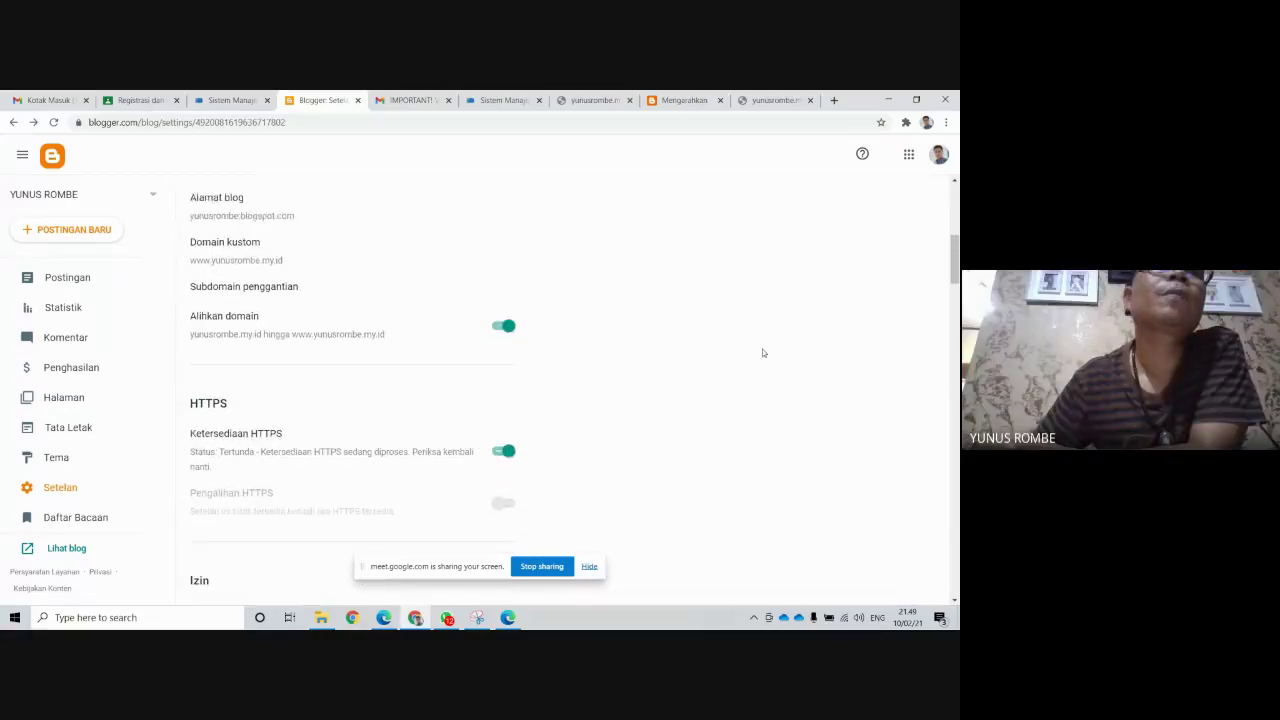
pyautogui.click(54, 122)
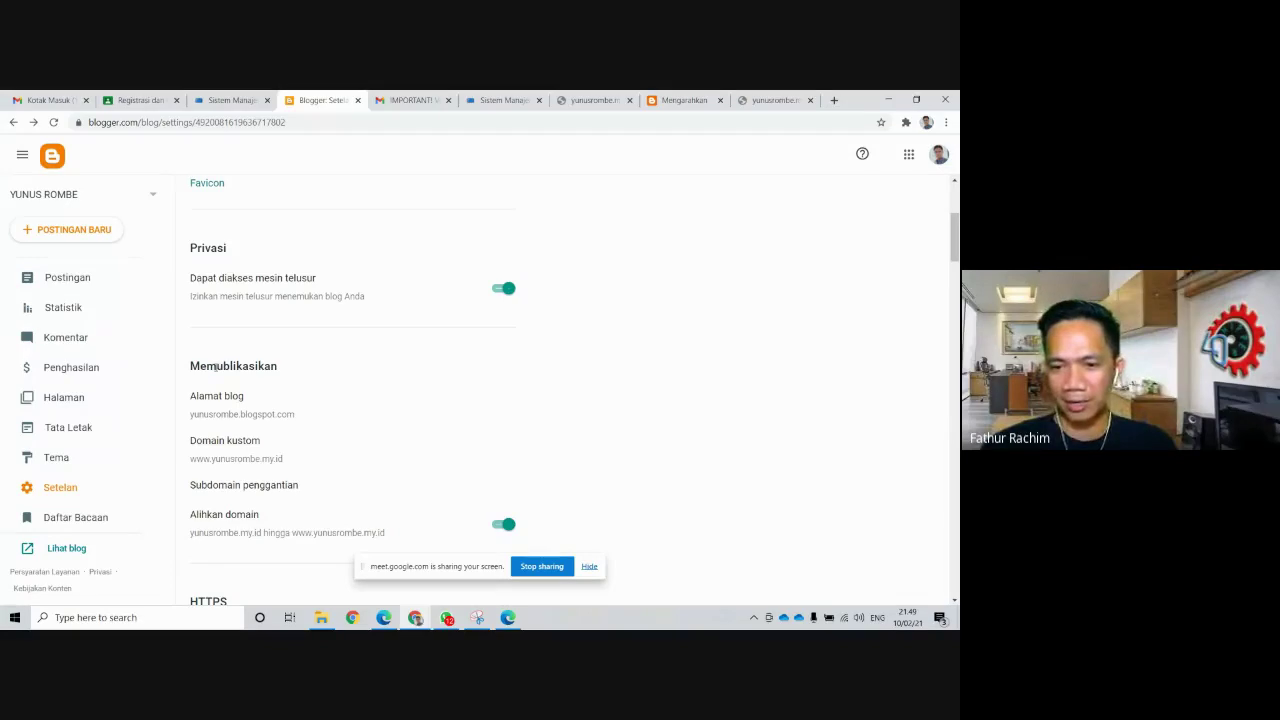
# View the Rumah page on the custom domain, close the failed tab, and begin stopping the Meet presentation
pyautogui.click(57, 402)
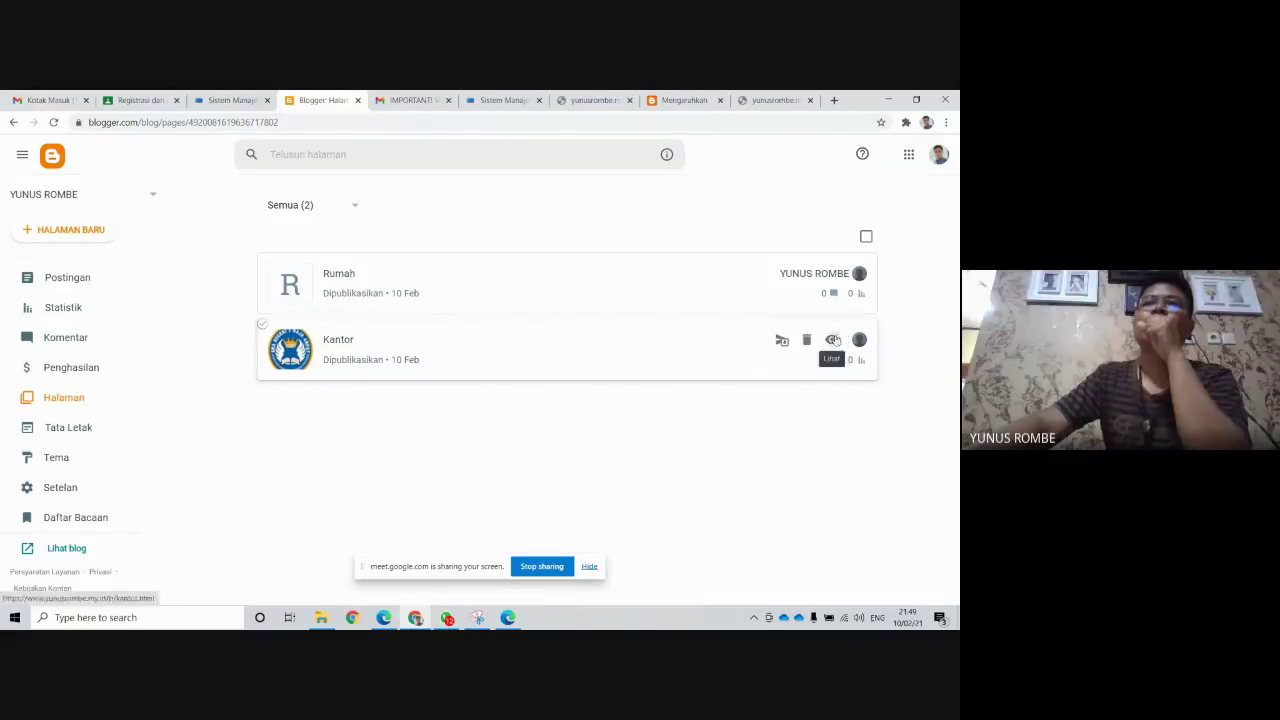
pyautogui.click(831, 274)
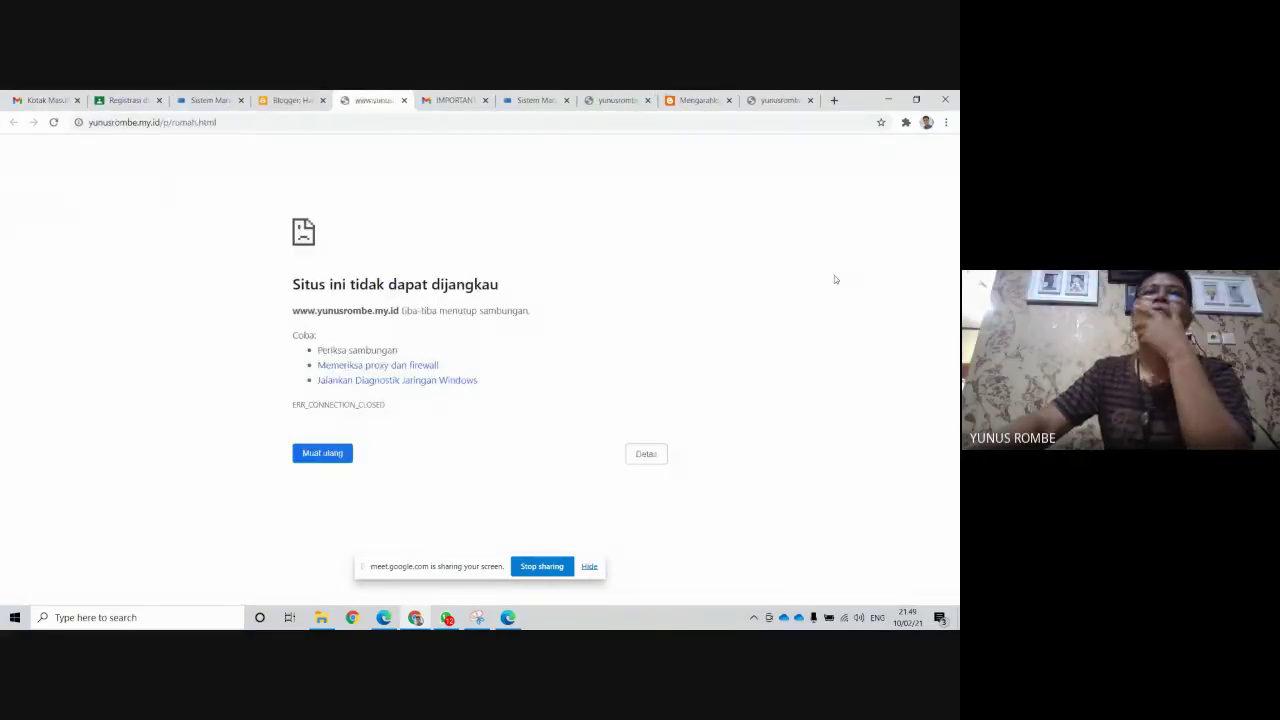
pyautogui.click(404, 102)
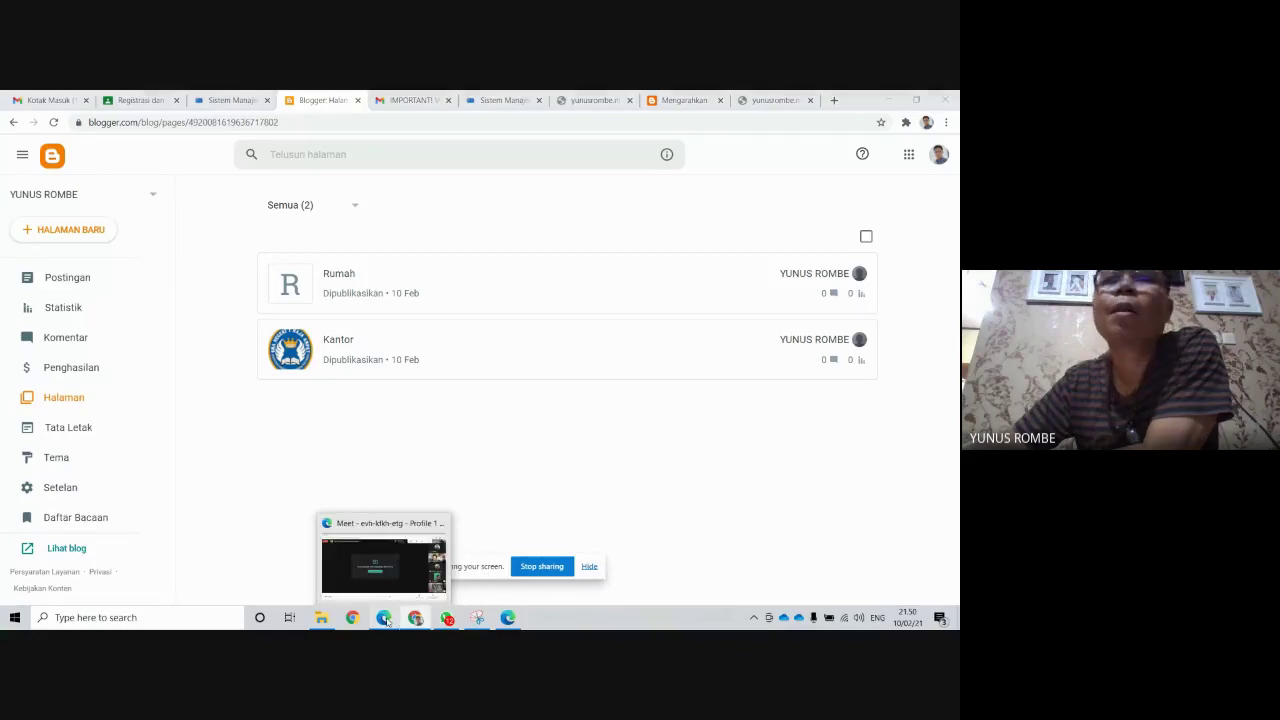
pyautogui.click(385, 620)
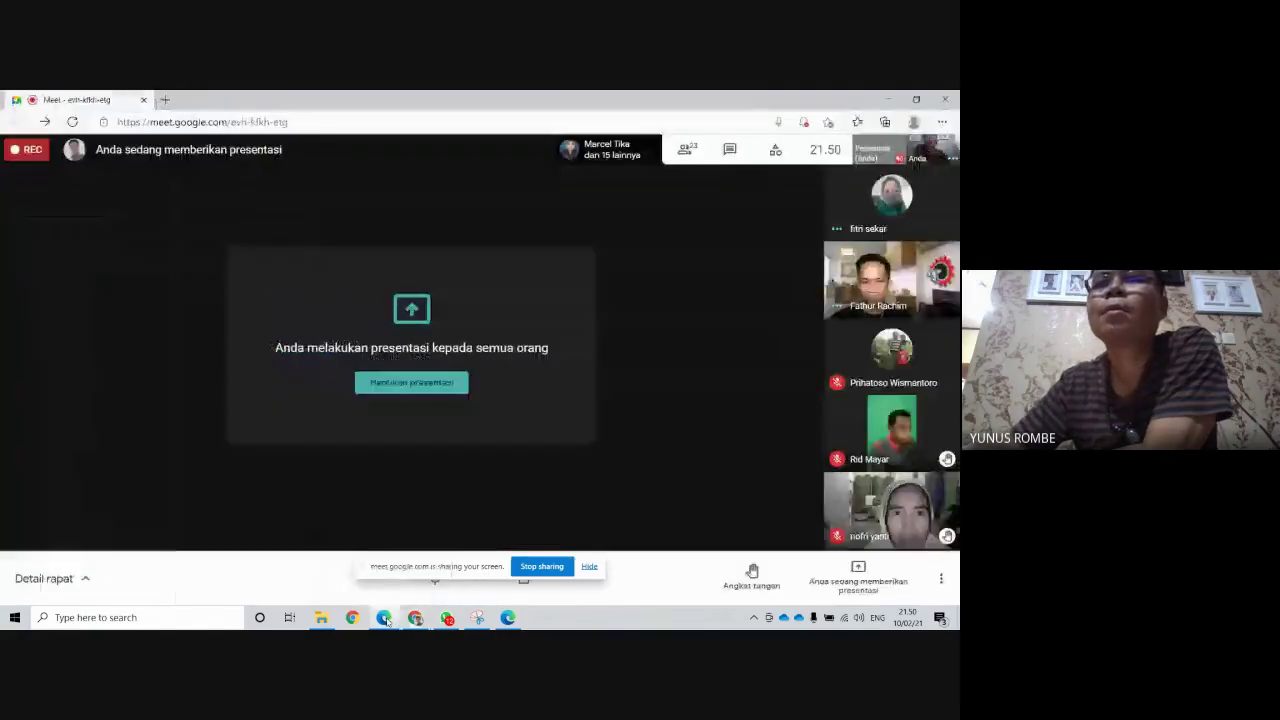
pyautogui.click(857, 572)
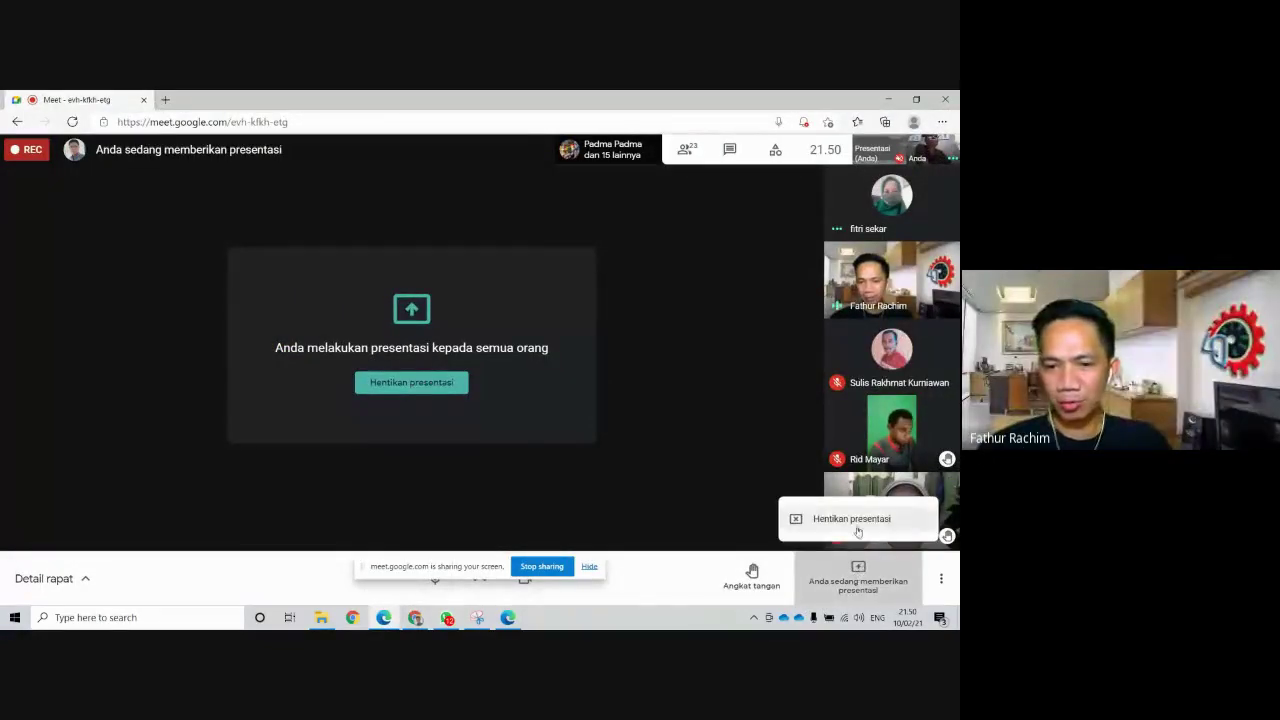
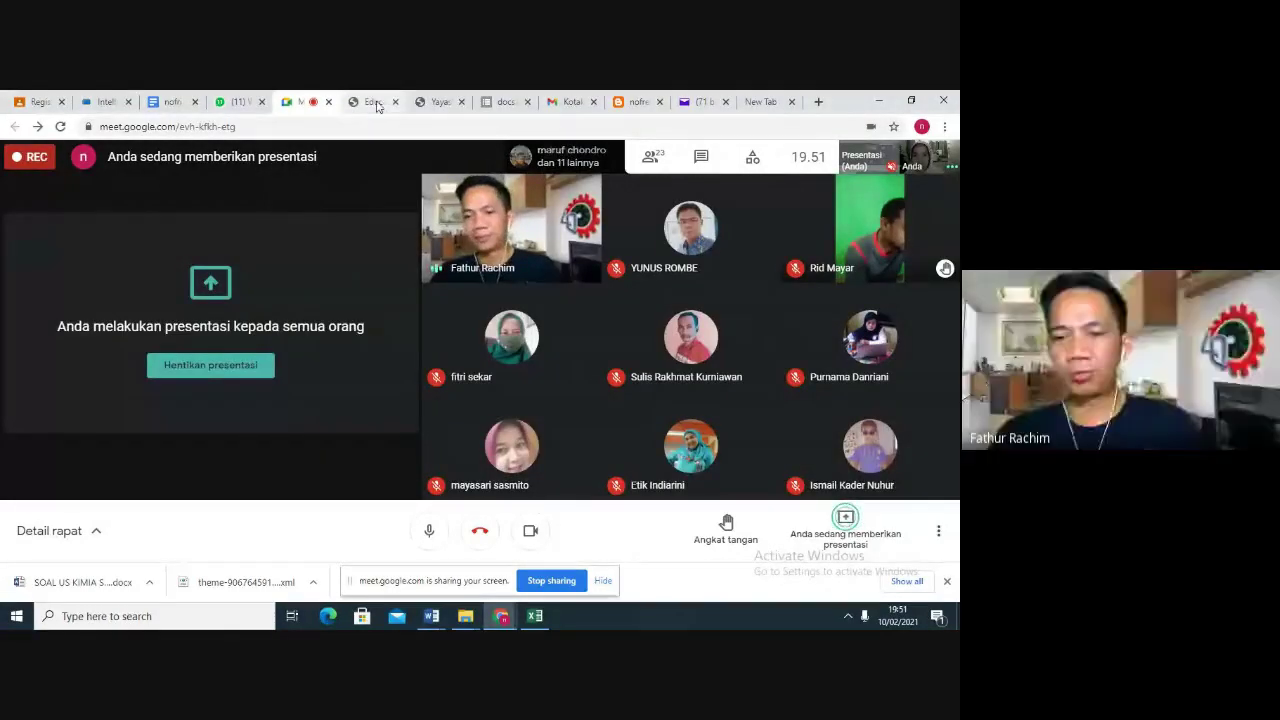
# Look through the Edutech, madrasah member map, HIPPER blog and domain guide tabs, ending on IndoTarget WHOIS
pyautogui.click(345, 104)
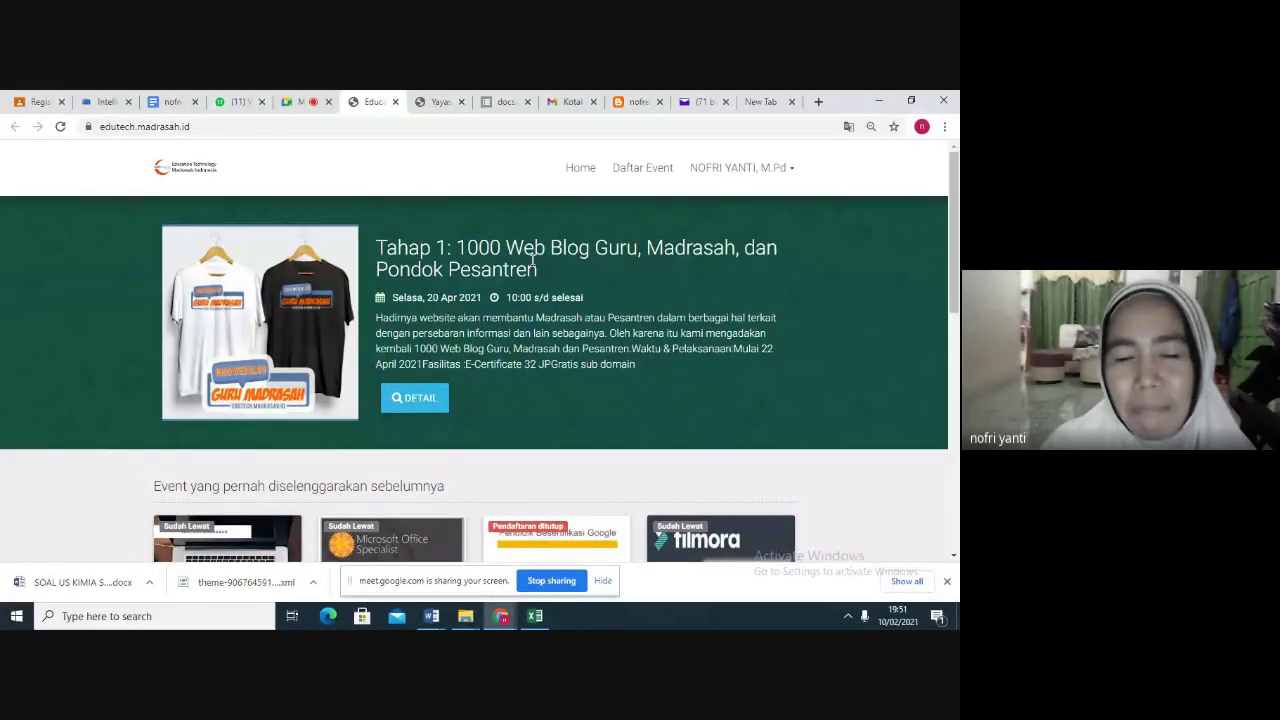
pyautogui.click(440, 102)
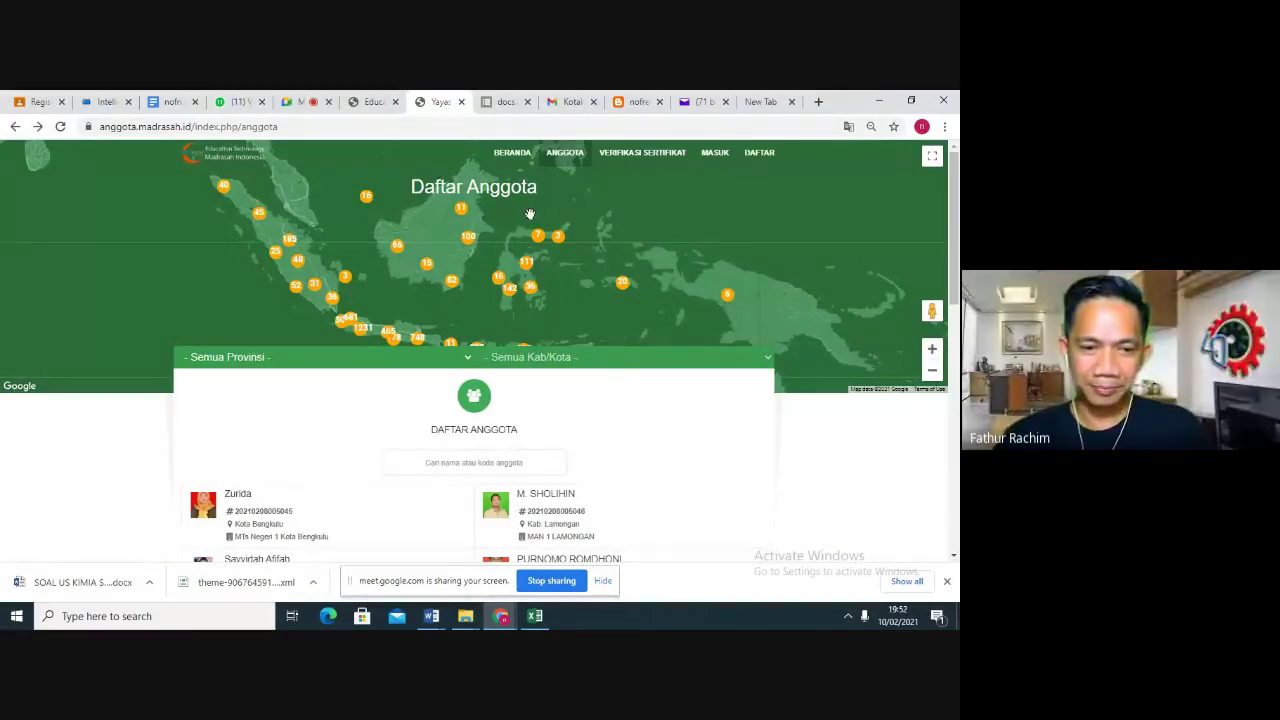
pyautogui.click(622, 104)
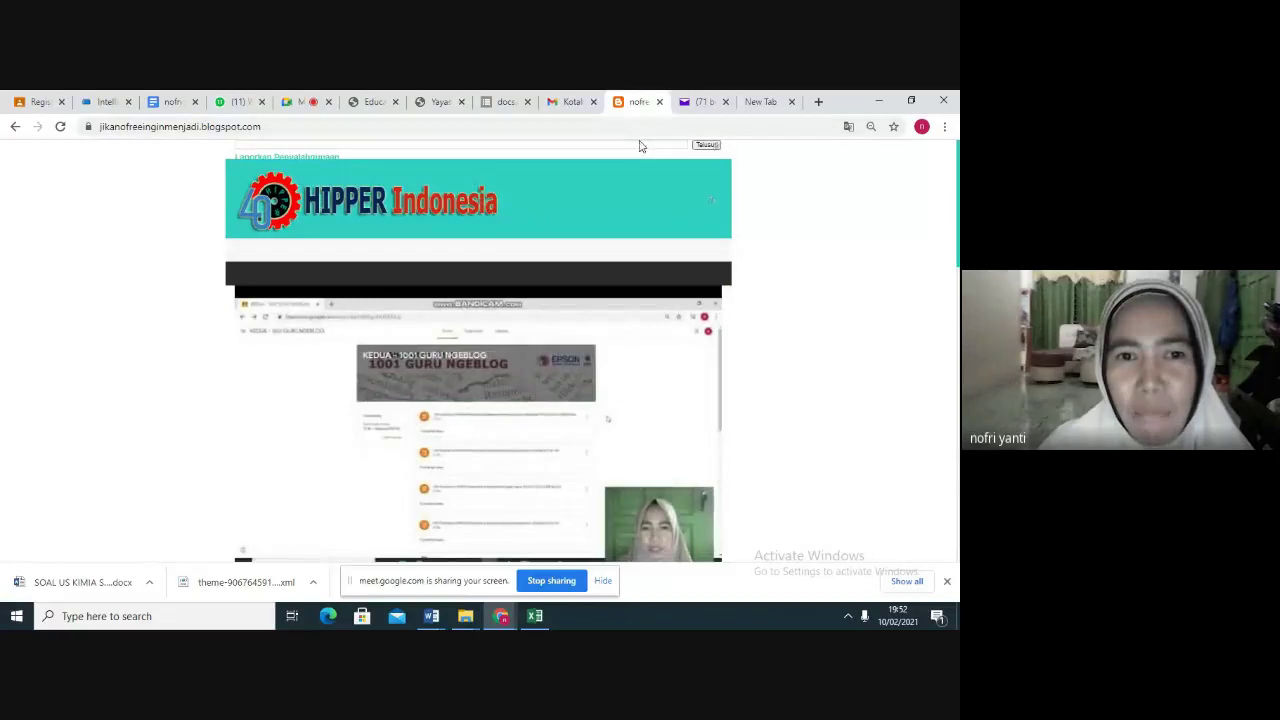
pyautogui.click(186, 107)
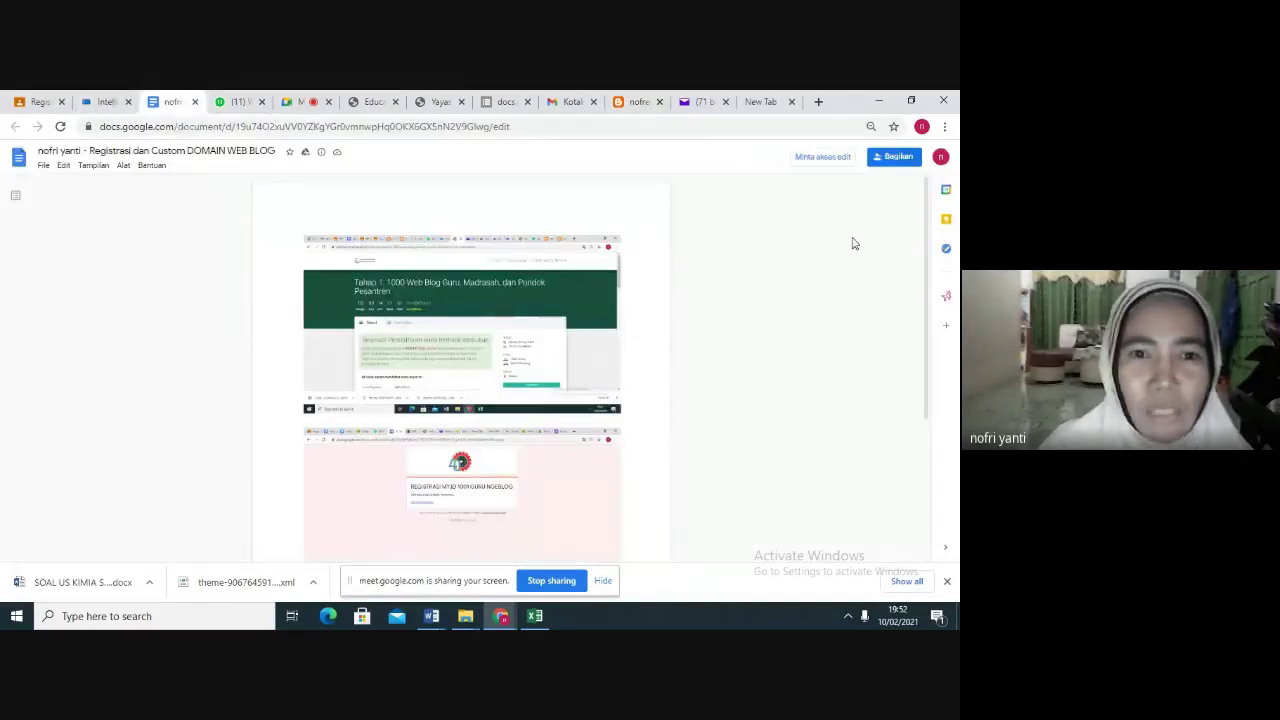
pyautogui.moveTo(926, 205); pyautogui.dragTo(926, 221)
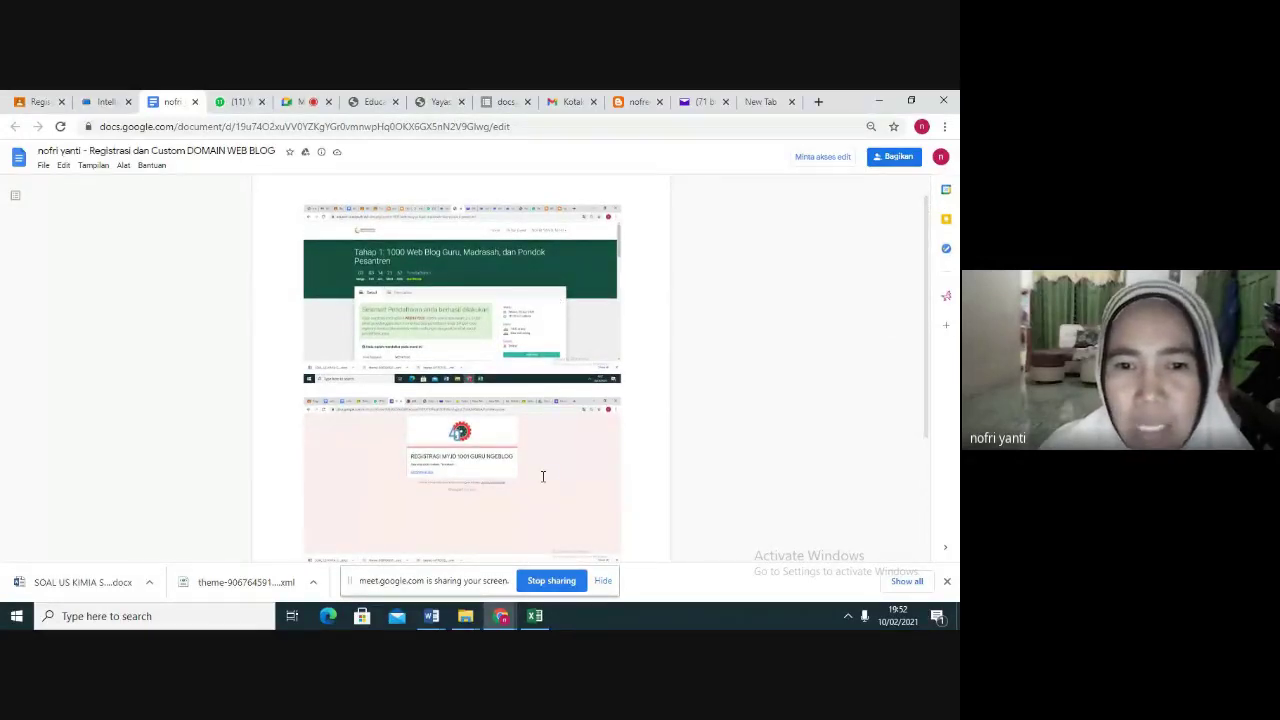
pyautogui.click(103, 103)
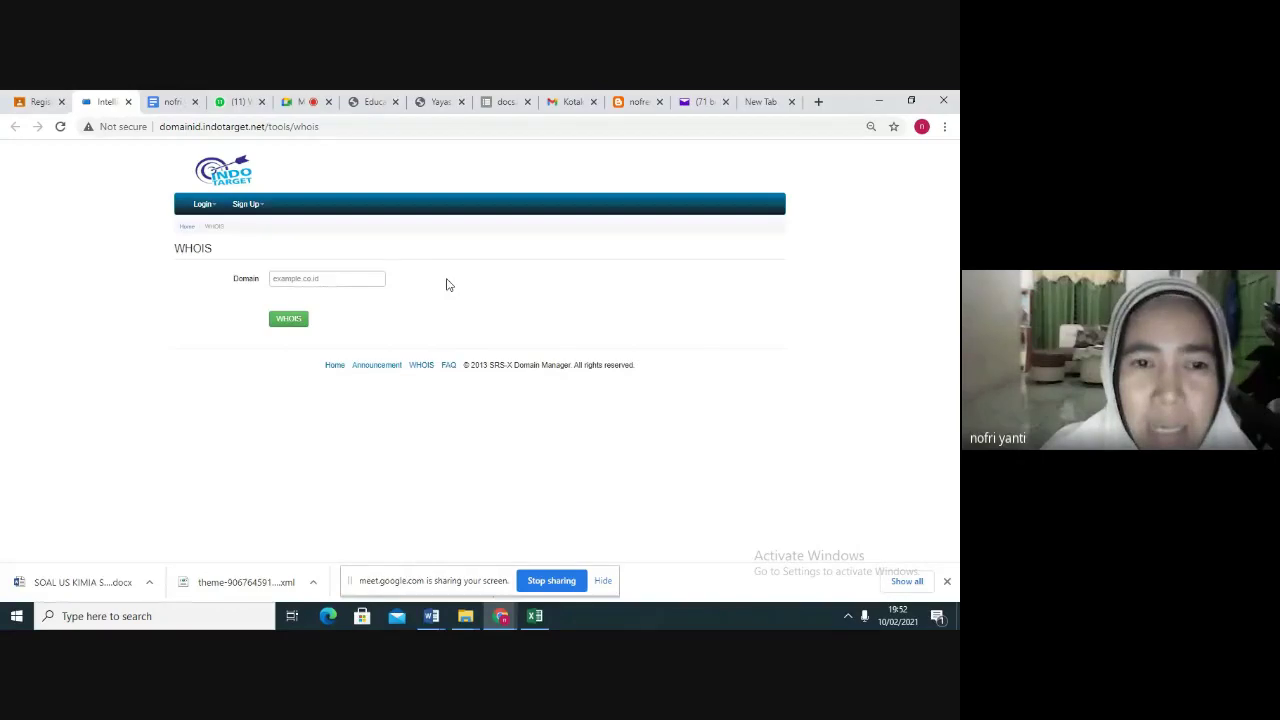
pyautogui.click(296, 102)
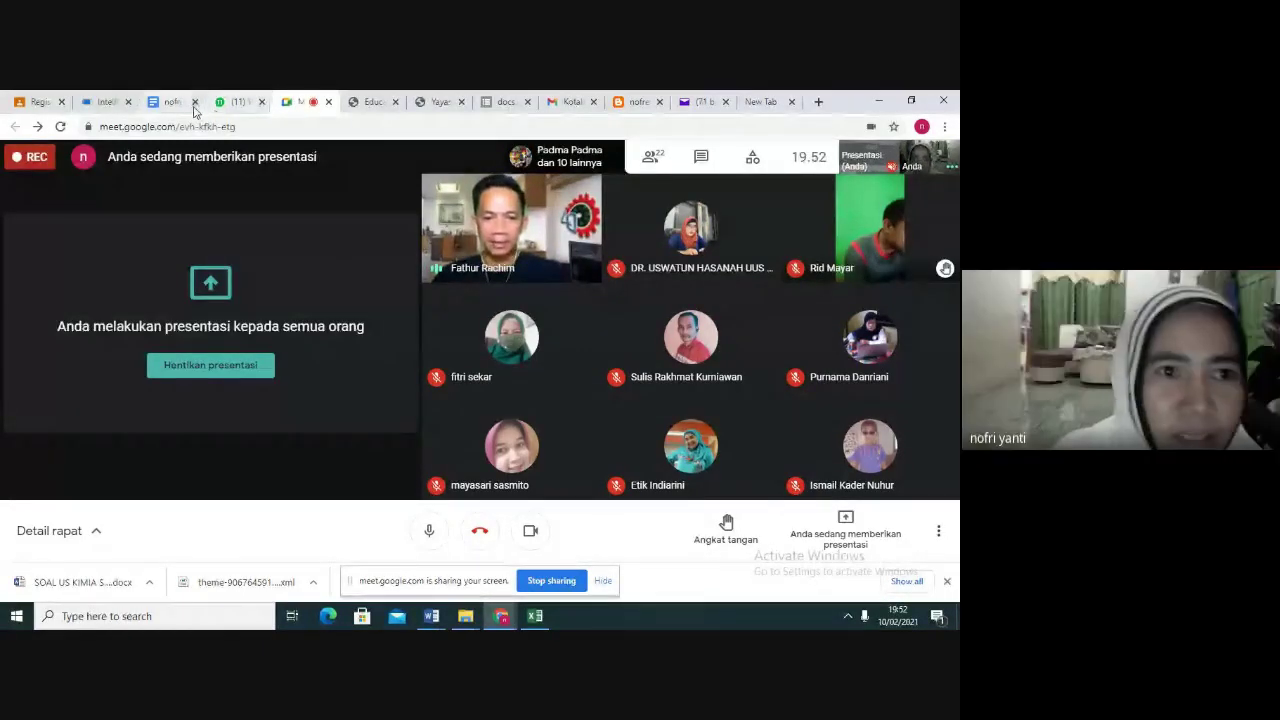
pyautogui.click(105, 101)
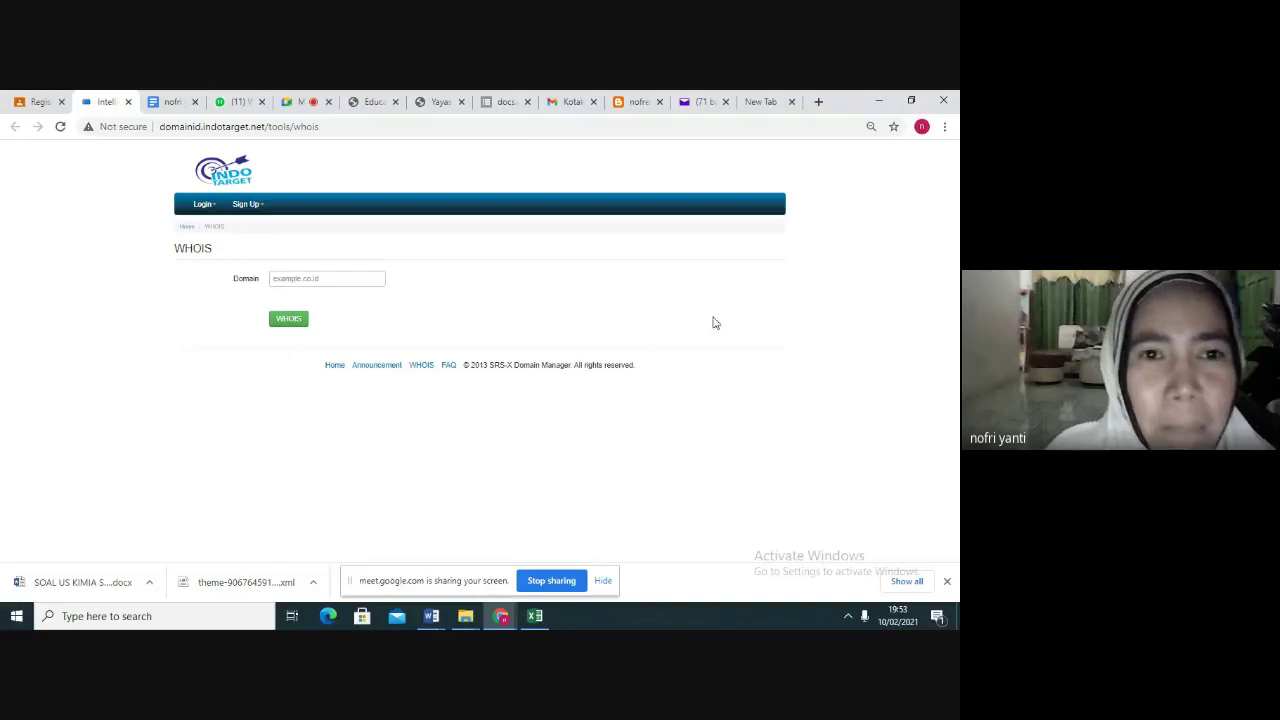
pyautogui.click(378, 102)
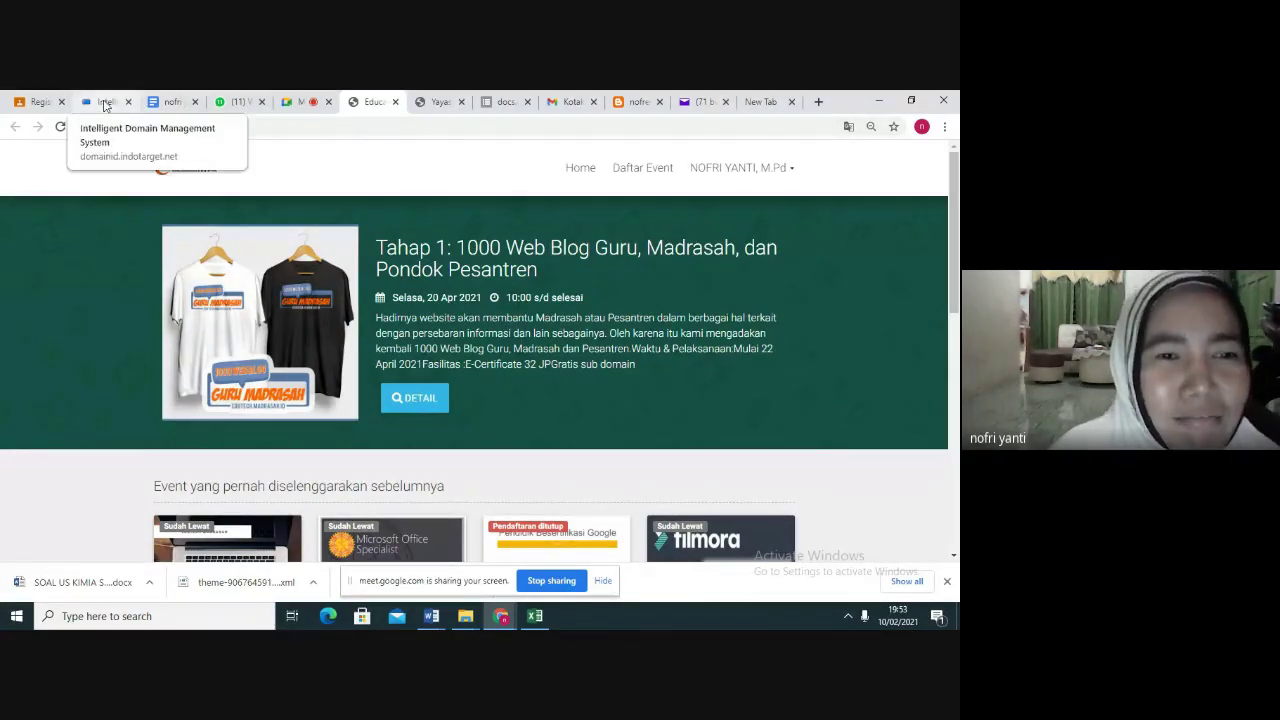
pyautogui.click(108, 103)
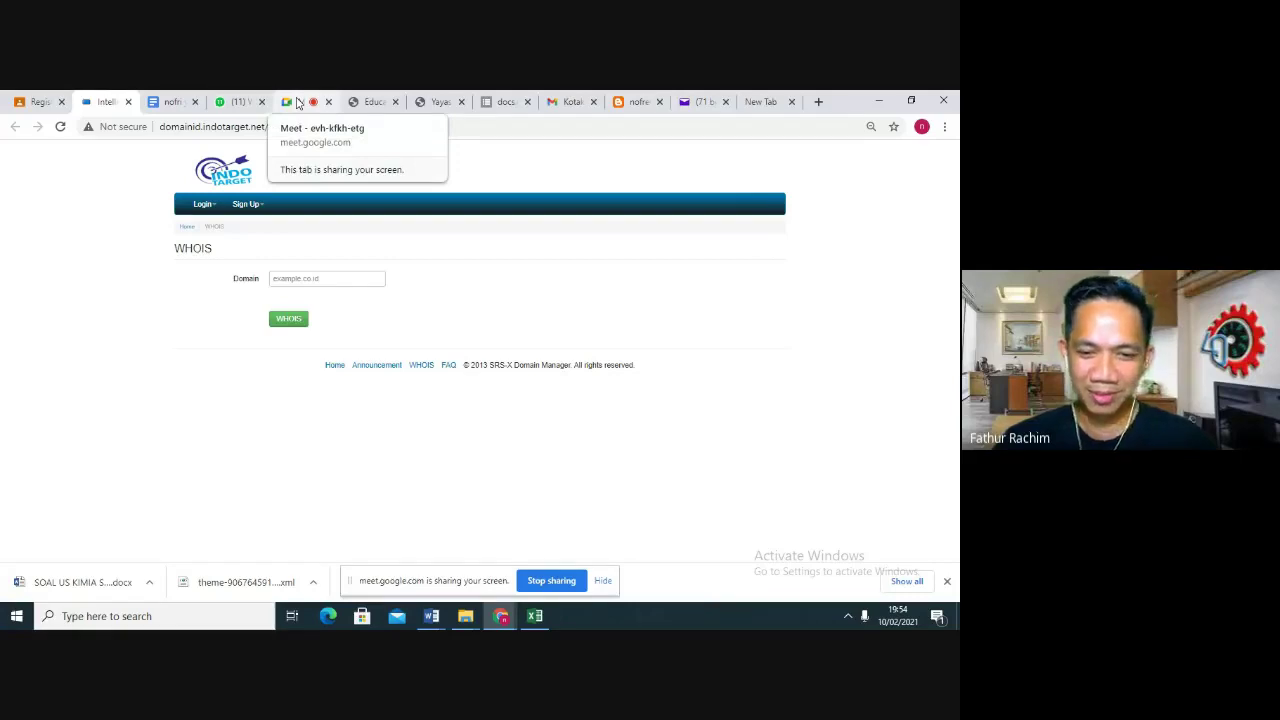
pyautogui.click(297, 104)
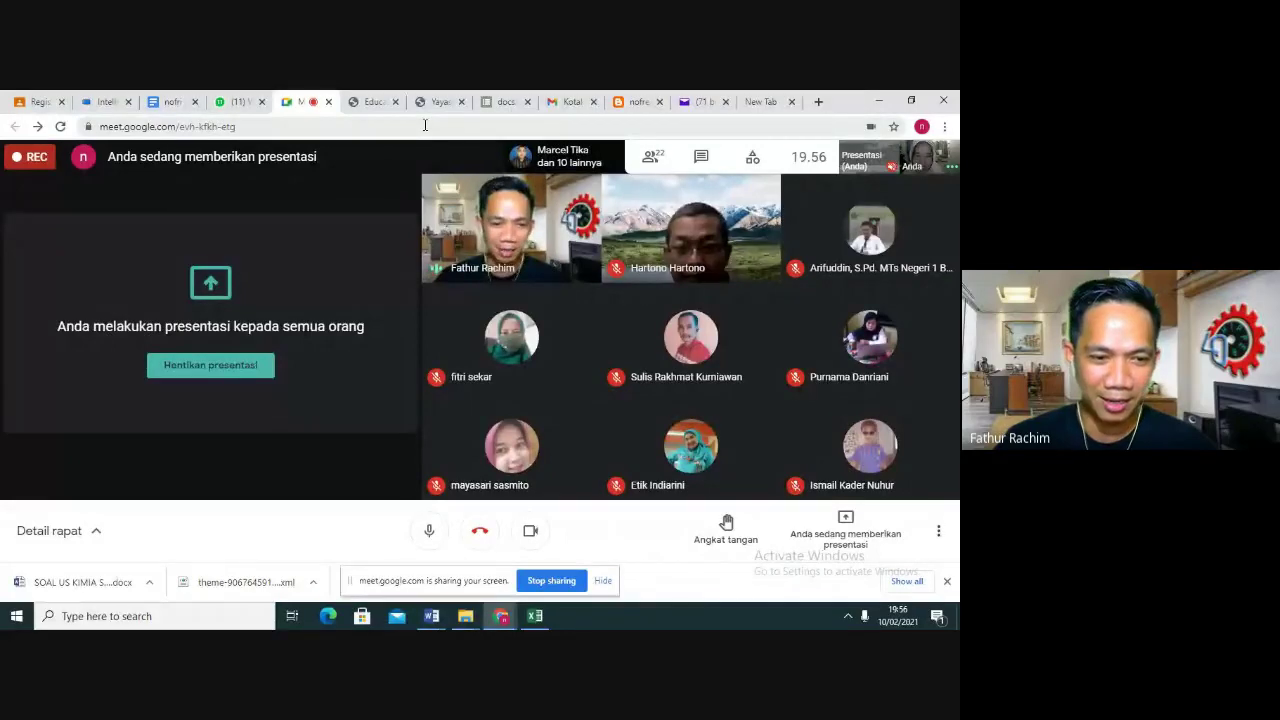
pyautogui.click(105, 101)
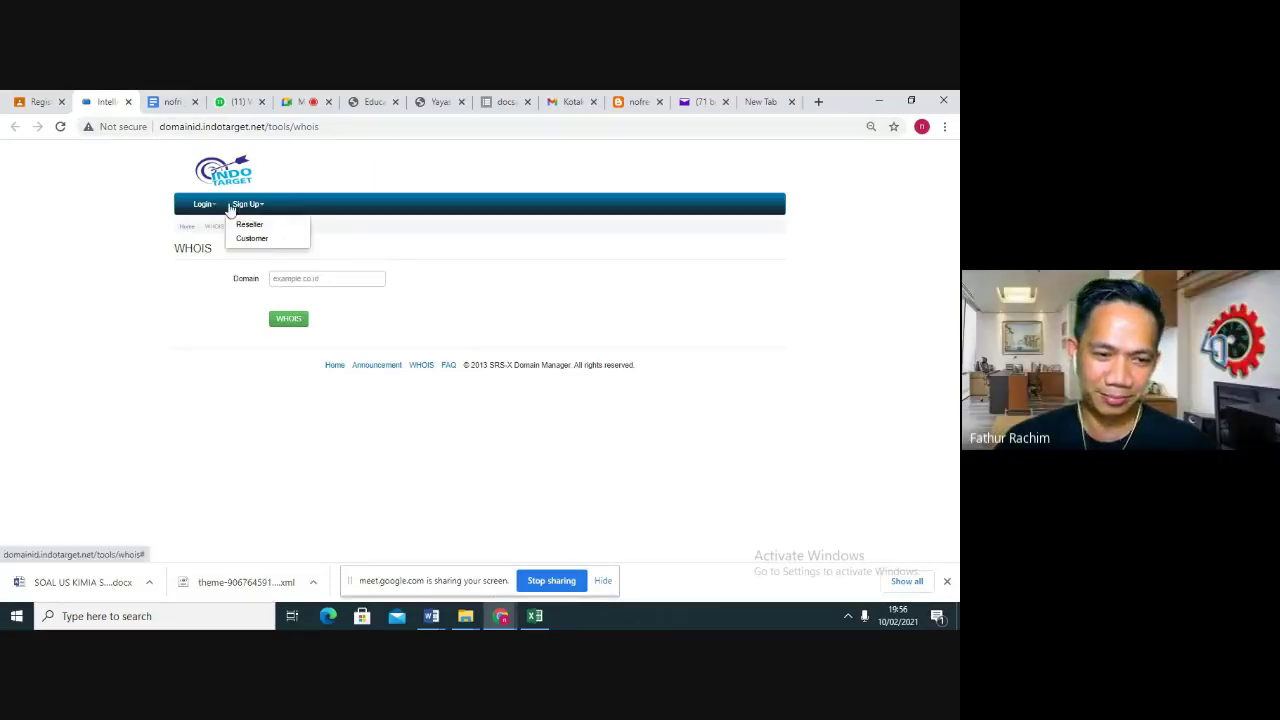
# Log in to the IndoTarget customer account with the browser's saved email and password
pyautogui.moveTo(210, 206)
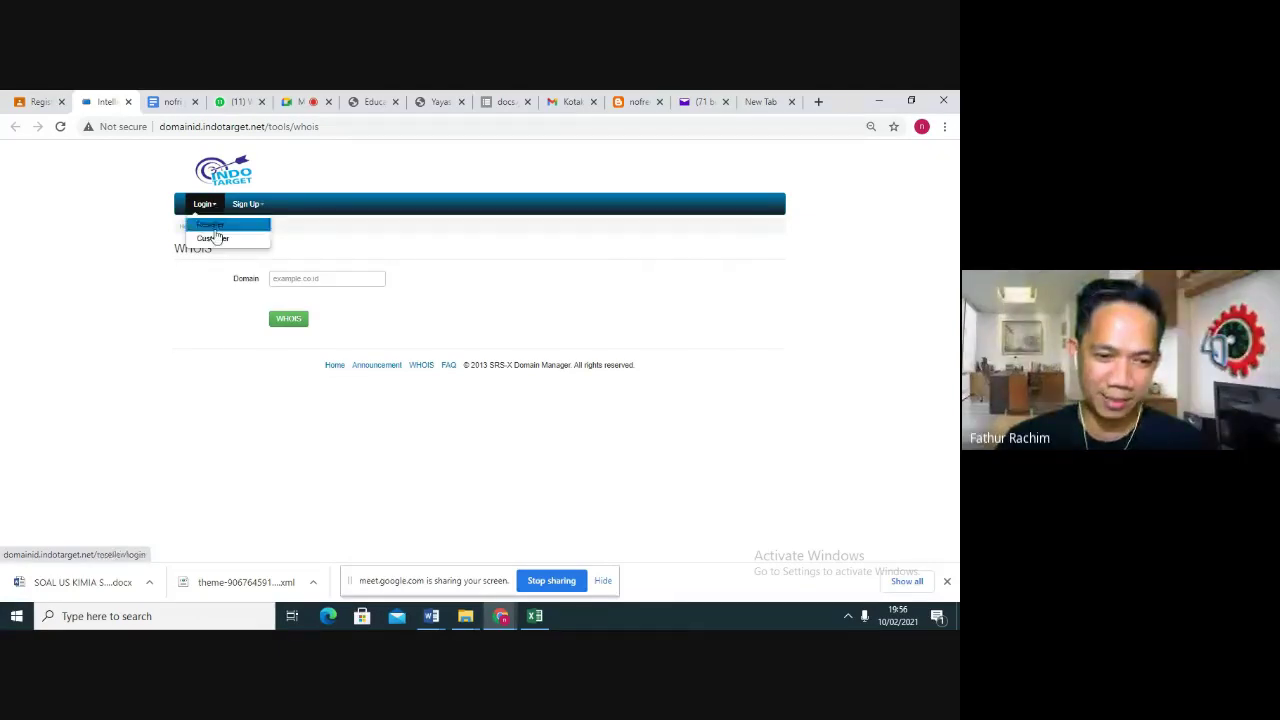
pyautogui.click(213, 239)
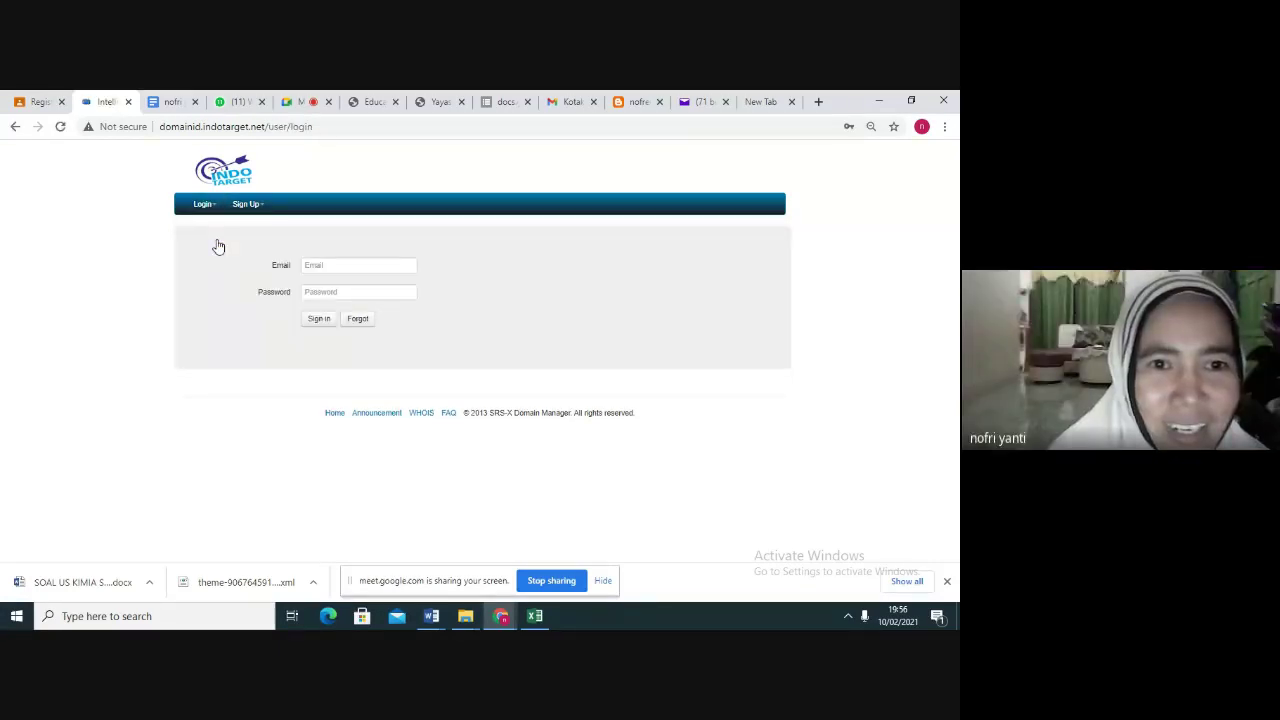
pyautogui.click(318, 267)
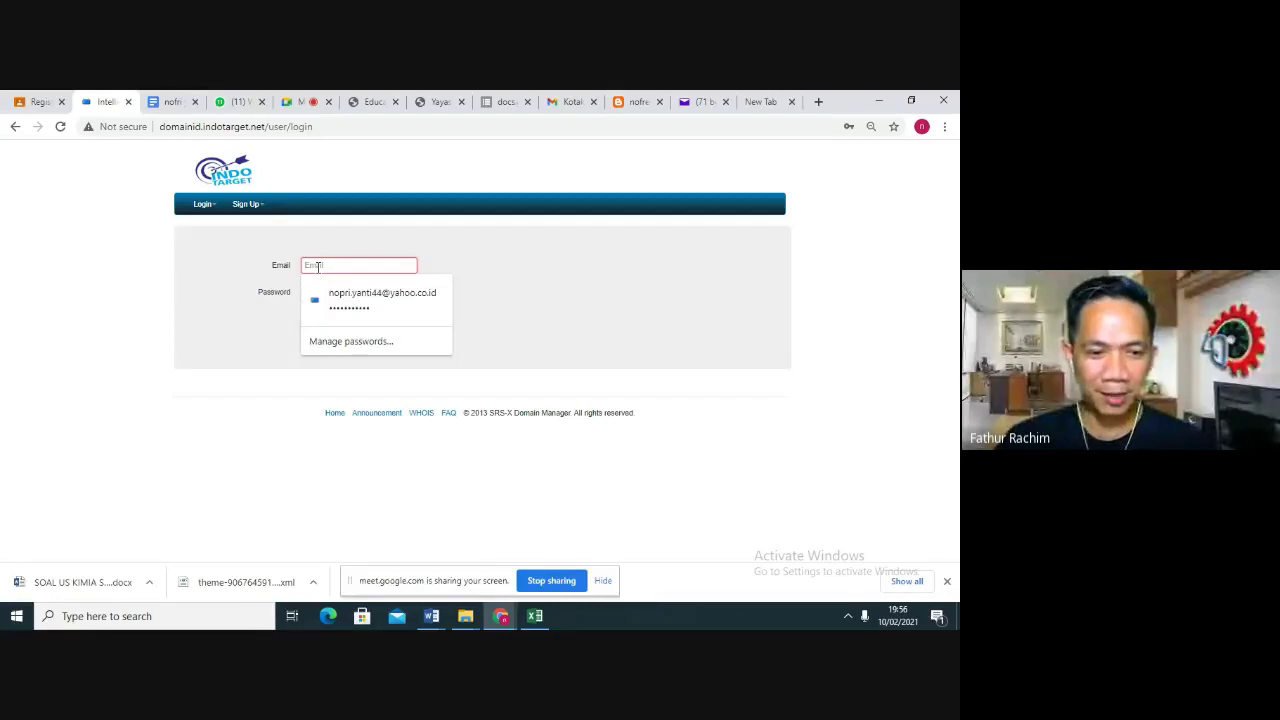
pyautogui.click(364, 293)
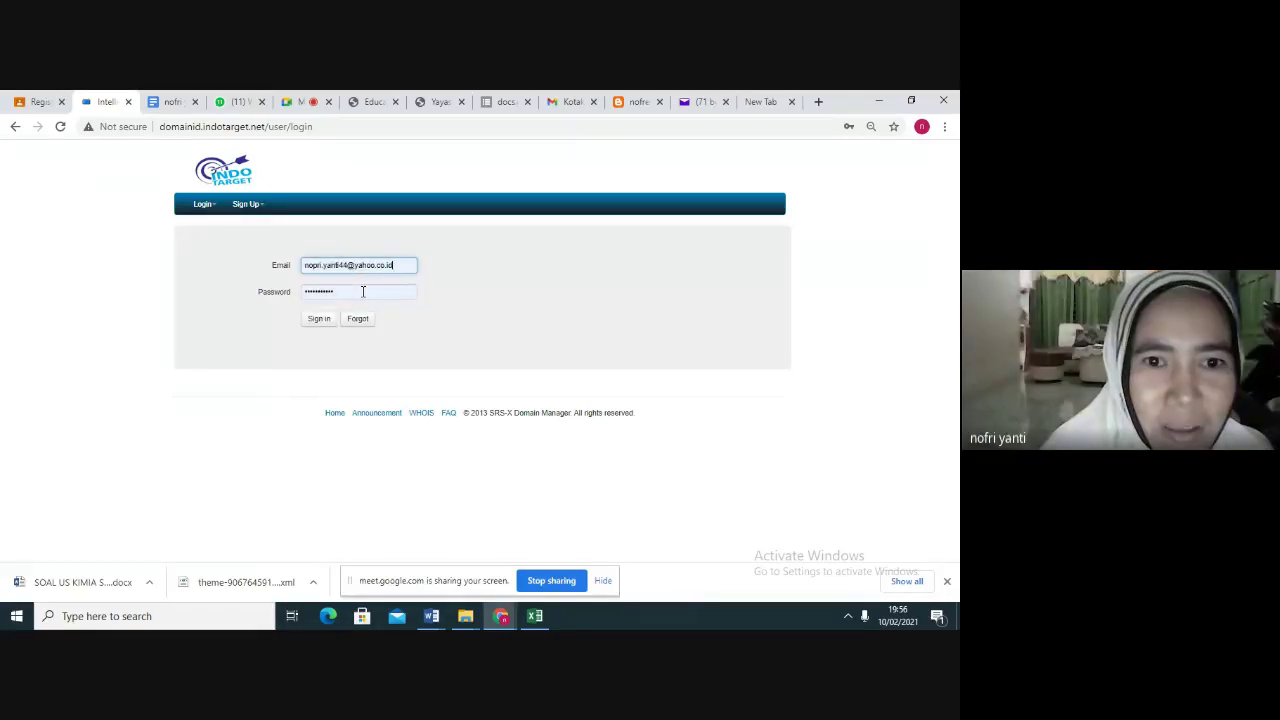
pyautogui.click(320, 319)
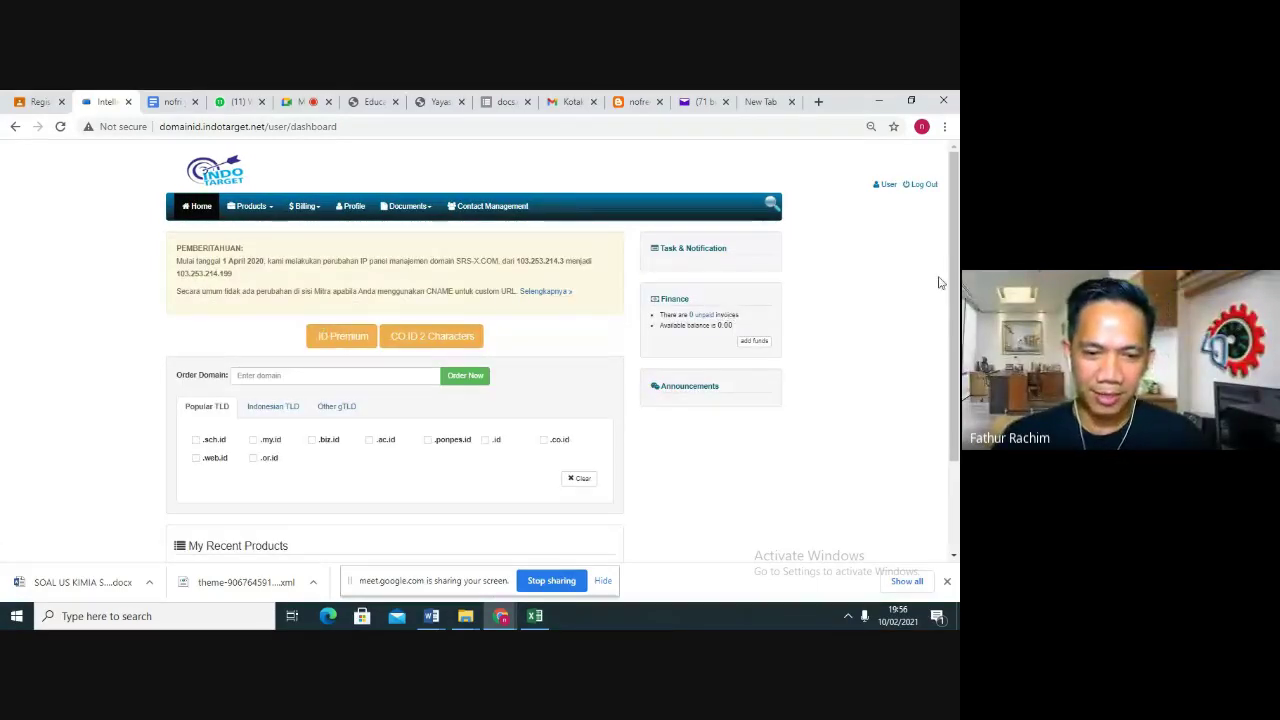
pyautogui.scroll(-2, 952, 300)
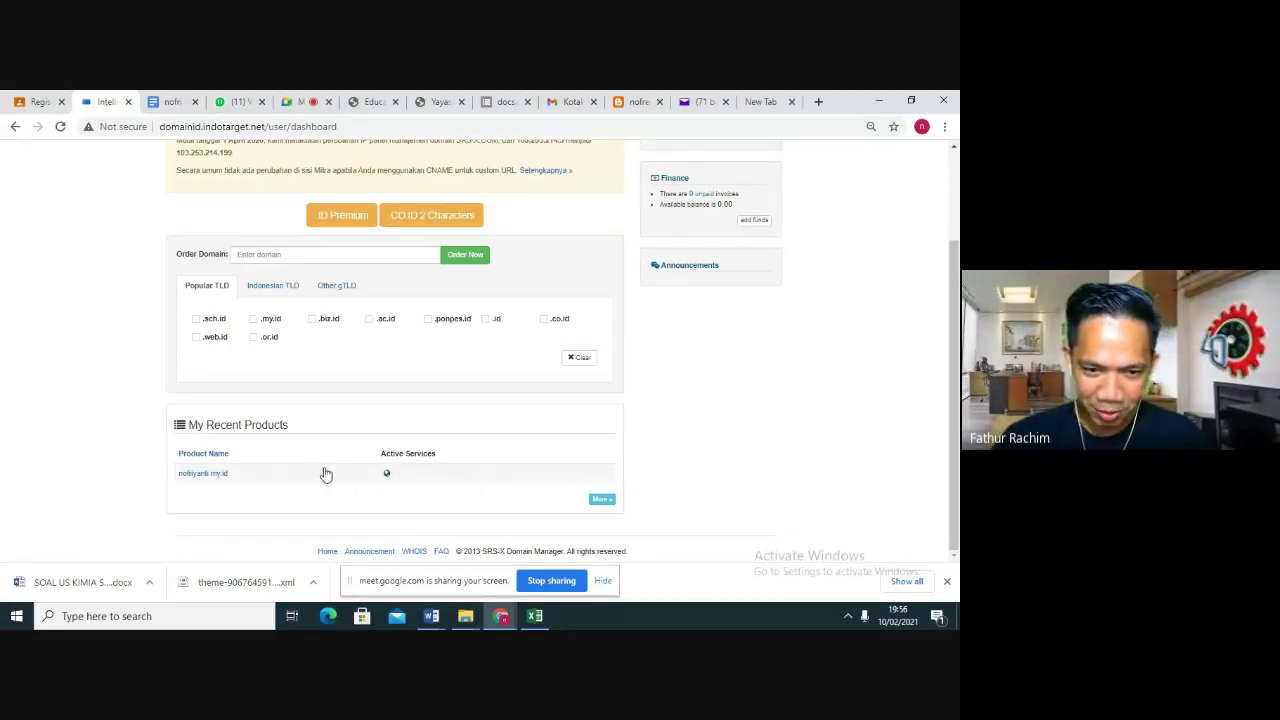
pyautogui.click(207, 478)
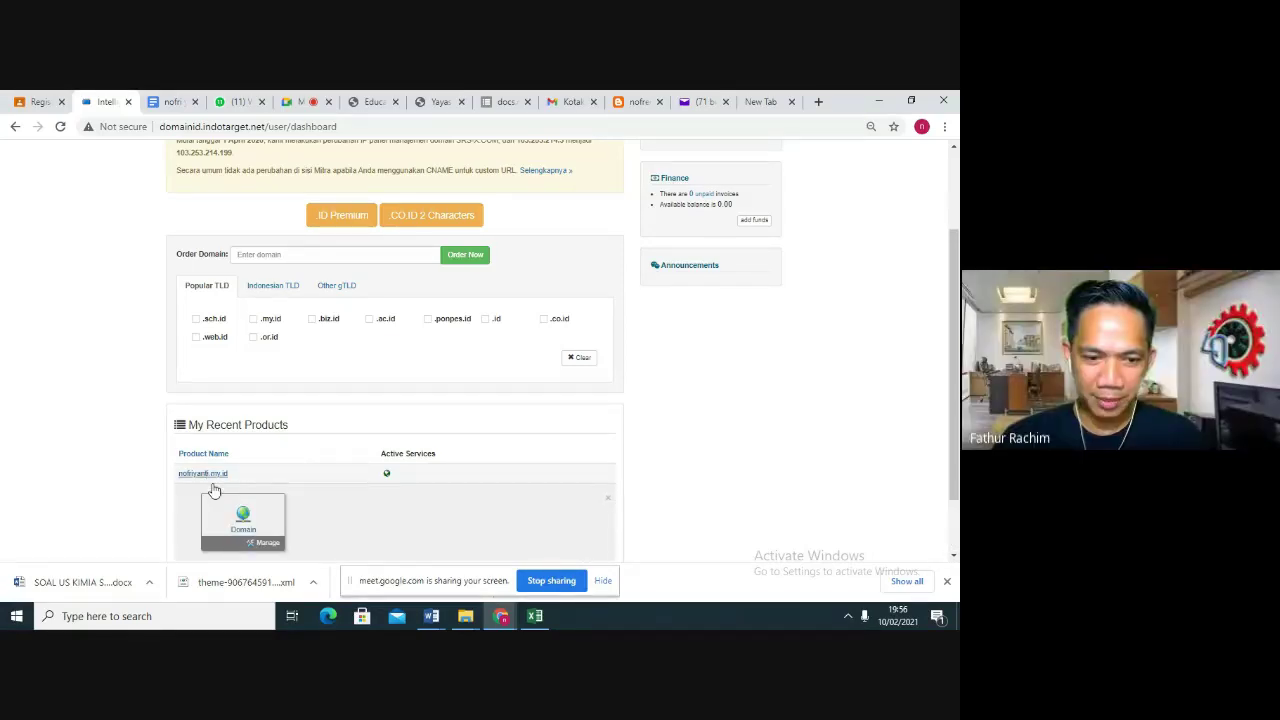
pyautogui.click(266, 543)
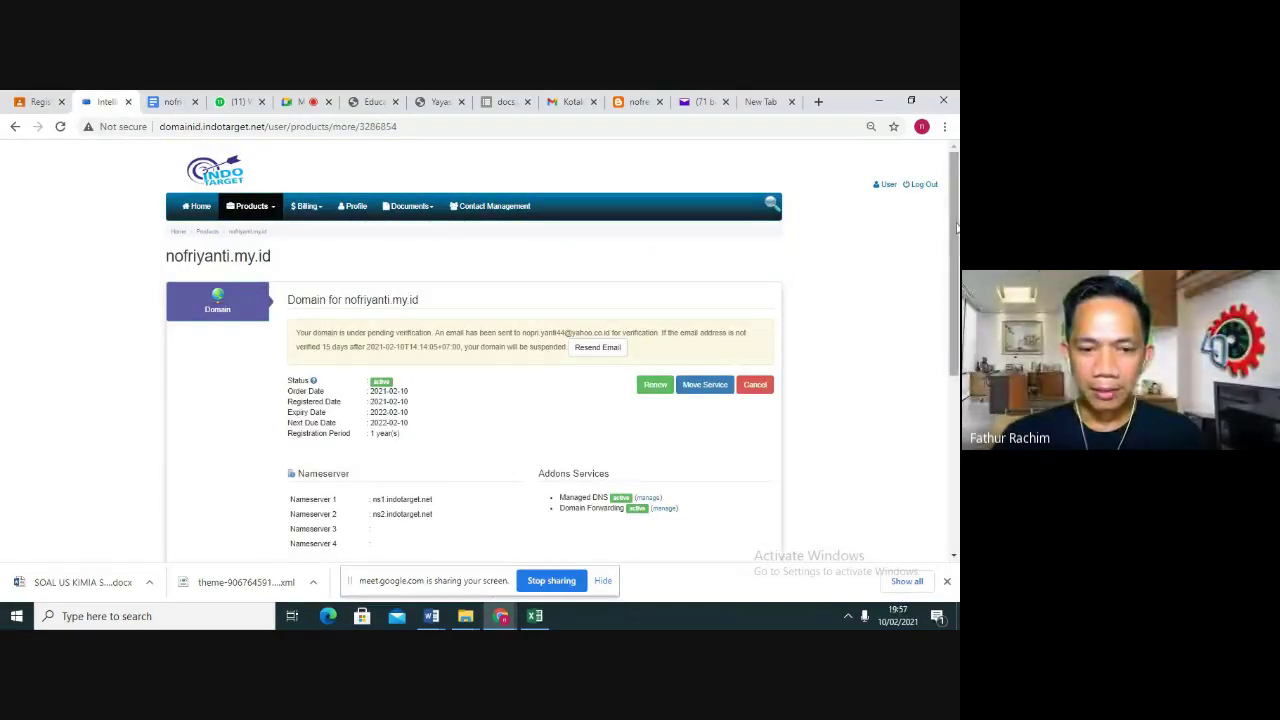
pyautogui.moveTo(957, 228); pyautogui.dragTo(955, 268)
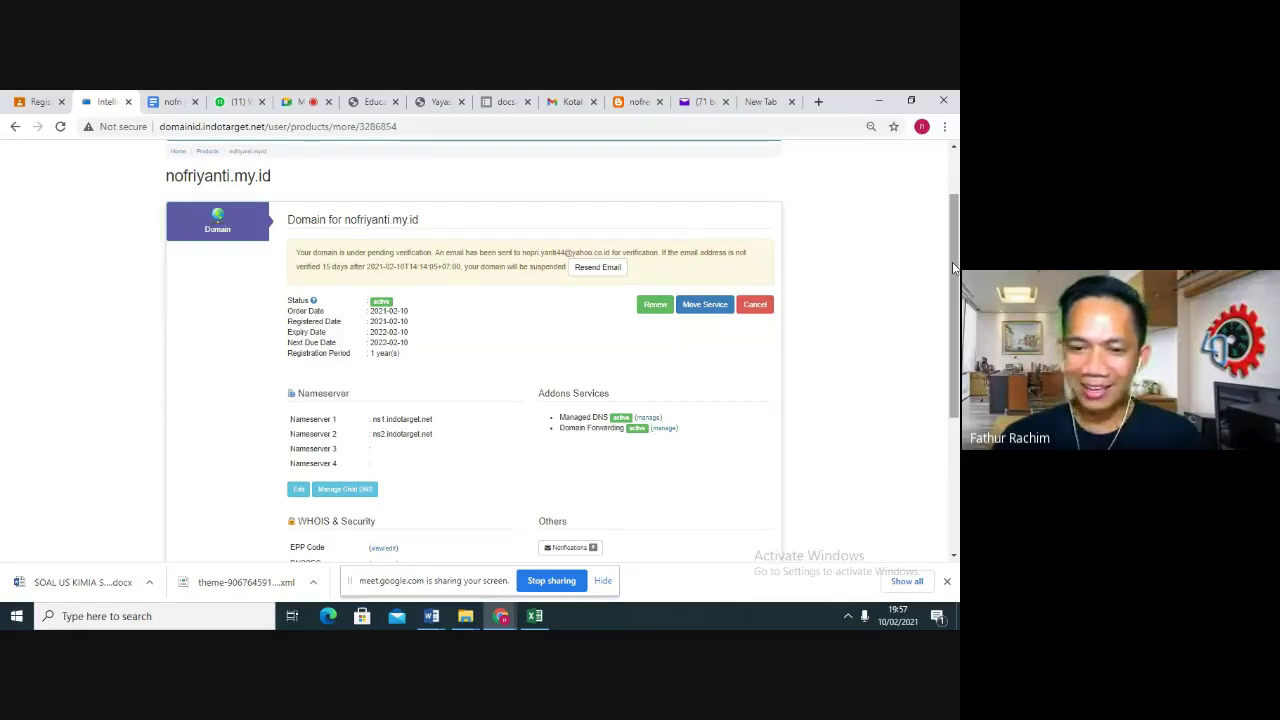
pyautogui.click(954, 268)
pyautogui.moveTo(954, 268); pyautogui.dragTo(954, 265)
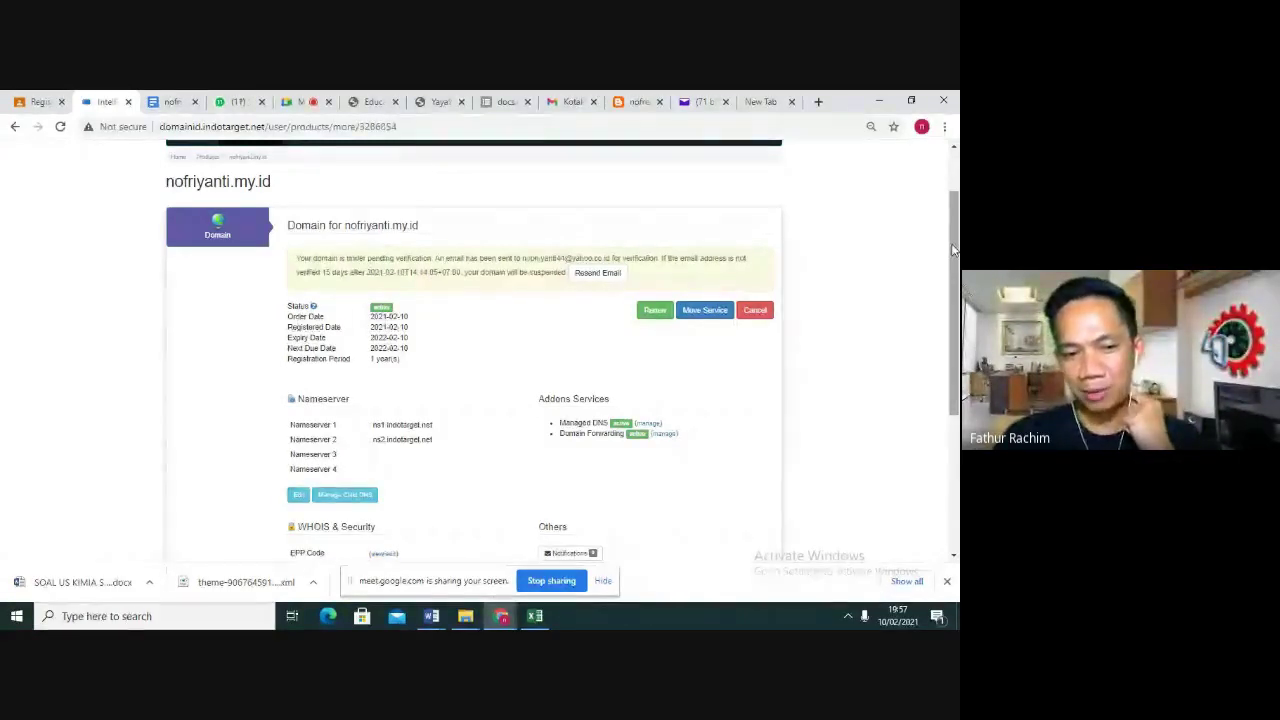
pyautogui.click(703, 102)
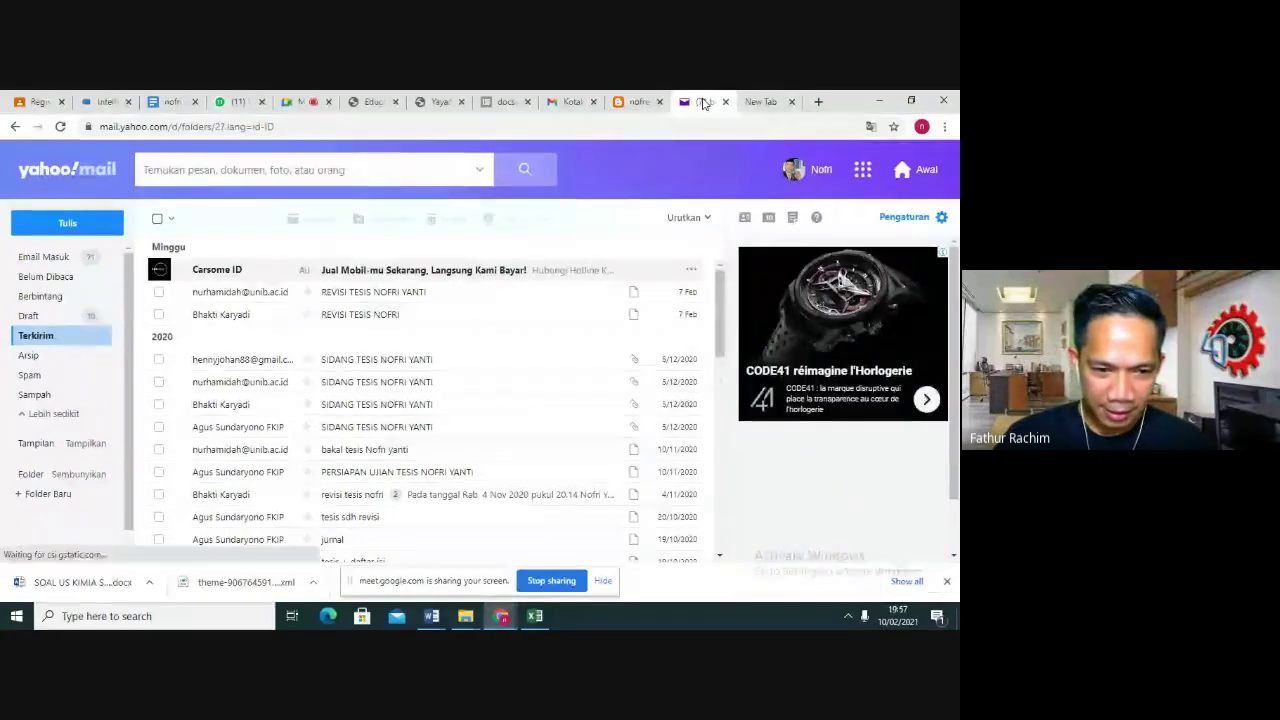
pyautogui.click(45, 260)
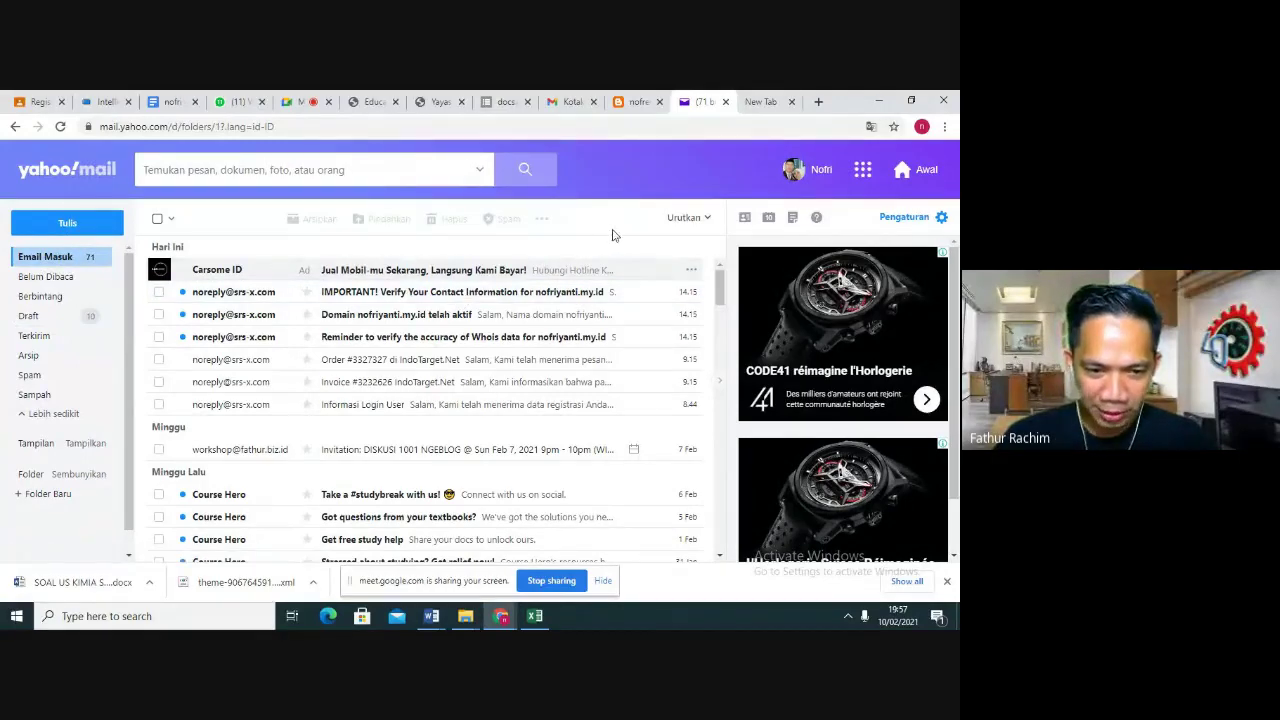
# Open the 'IMPORTANT! Verify Your Contact Information' email and copy its verification link
pyautogui.click(363, 294)
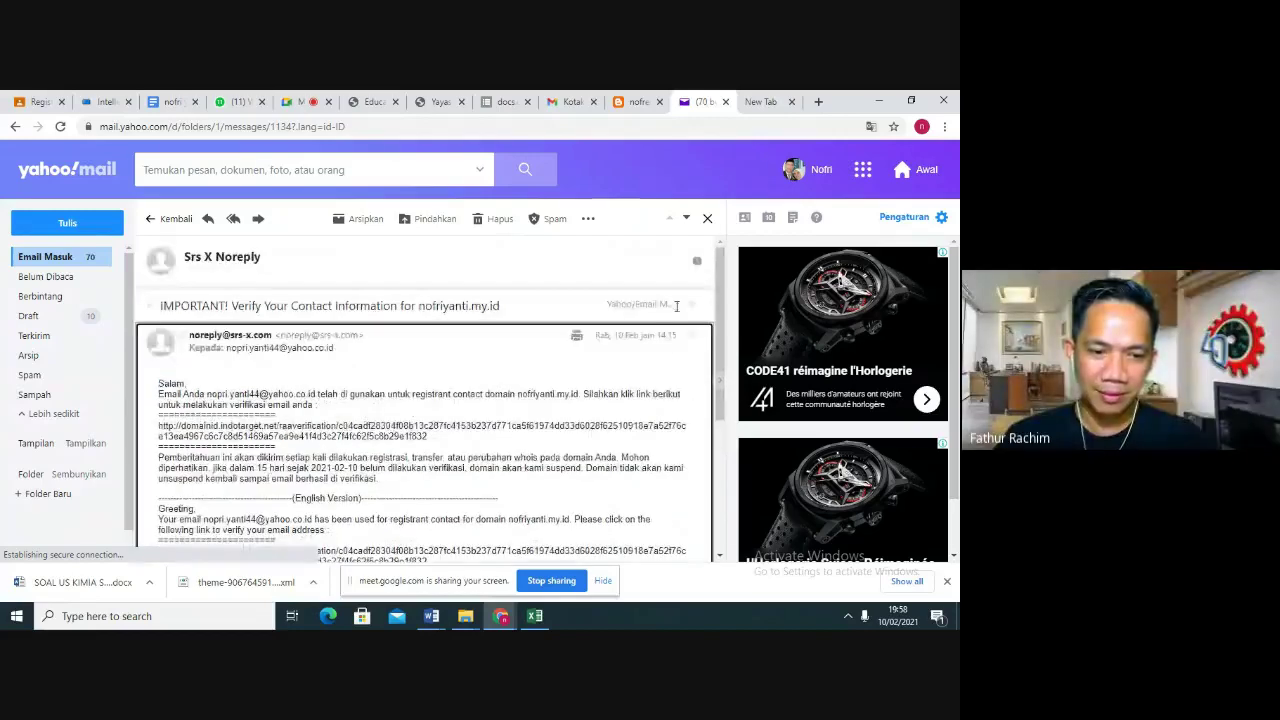
pyautogui.moveTo(721, 285); pyautogui.dragTo(722, 333)
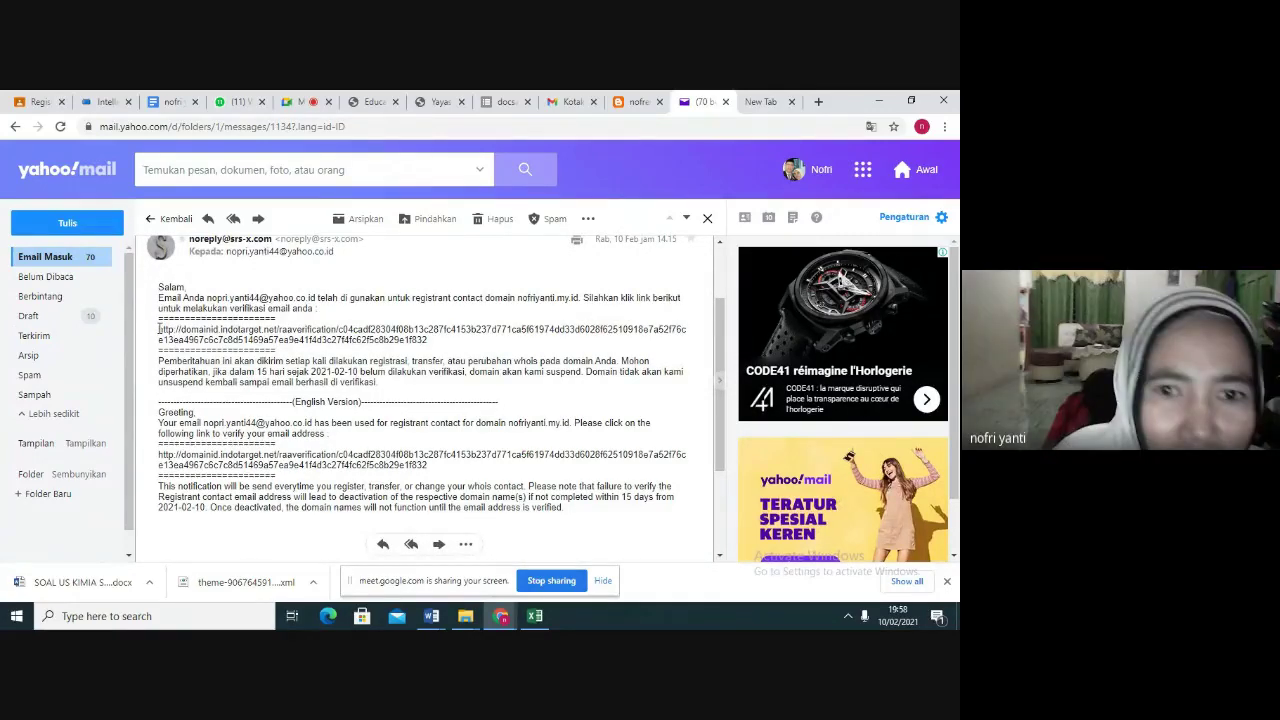
pyautogui.moveTo(159, 329); pyautogui.dragTo(406, 341)
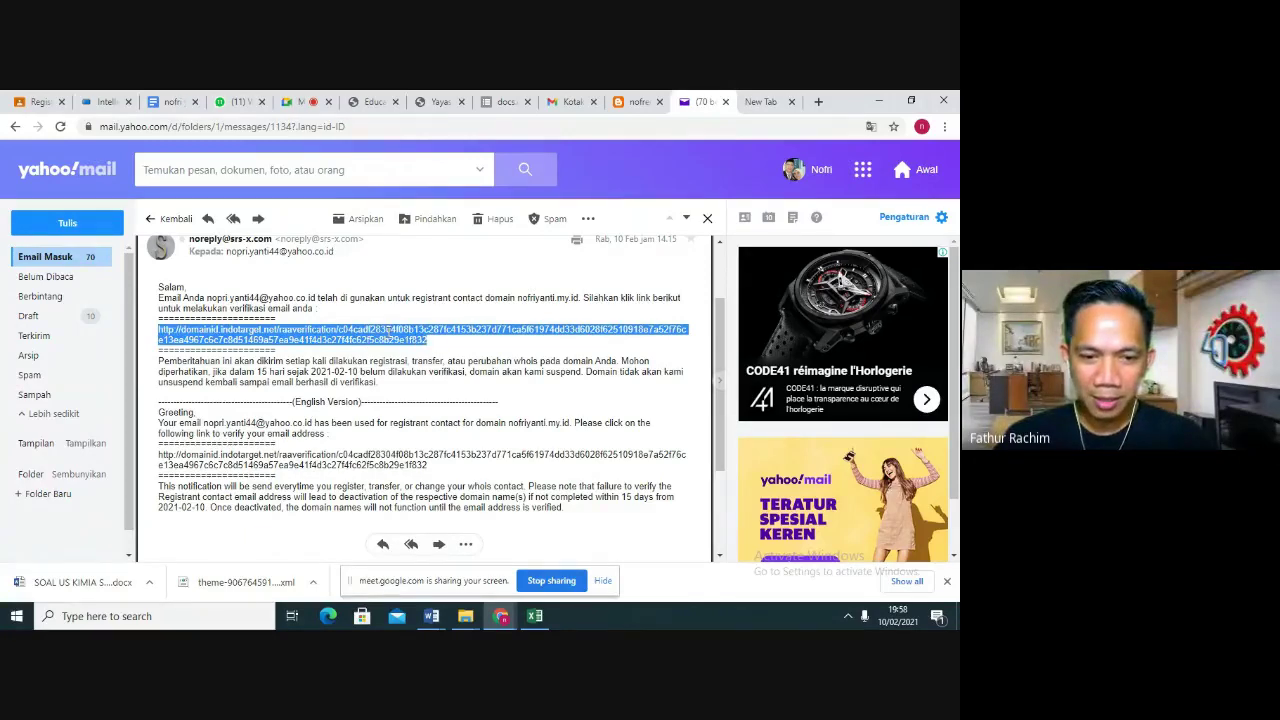
pyautogui.rightClick(389, 335)
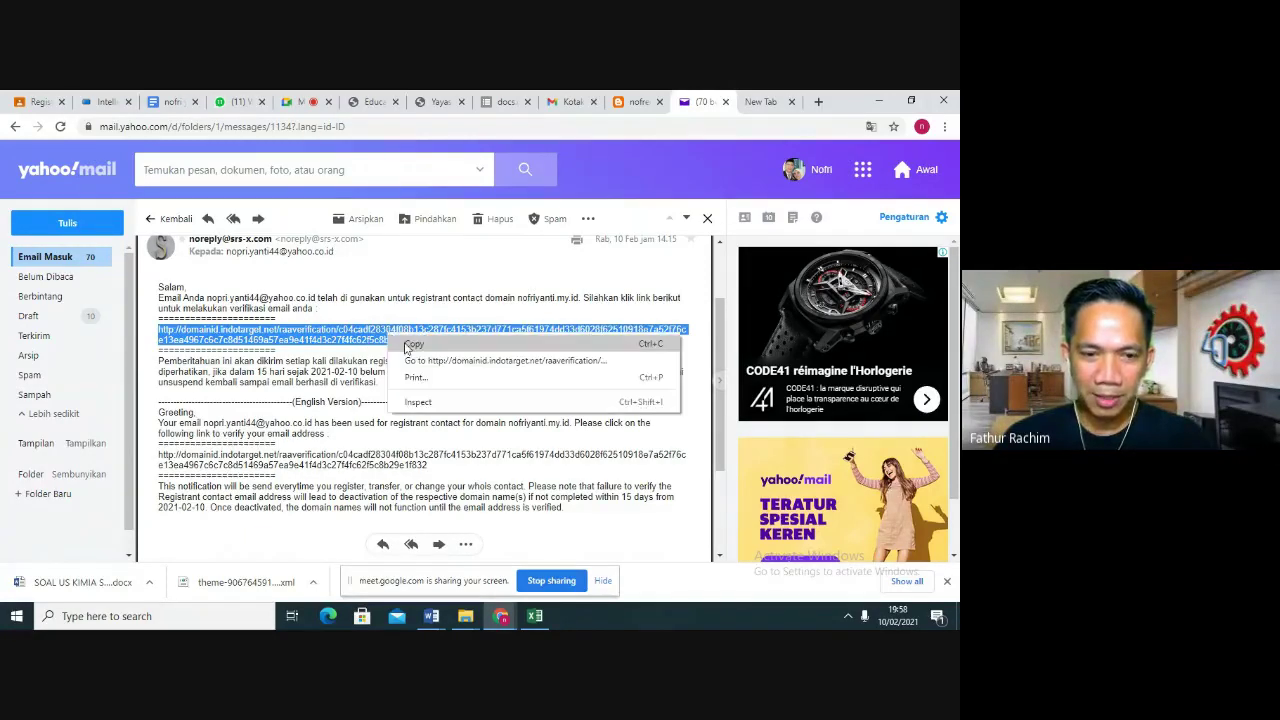
pyautogui.click(410, 345)
# Paste the copied verification link into a new tab to load the Email Whois Verification form
pyautogui.click(818, 101)
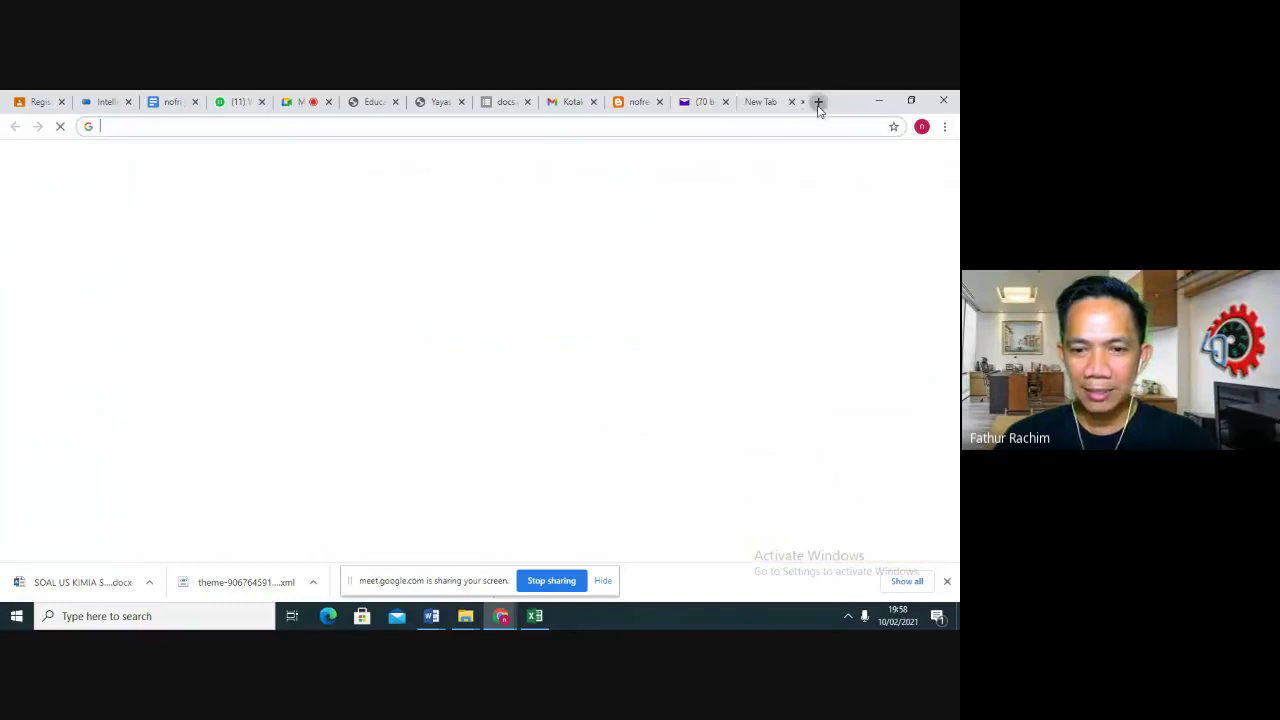
pyautogui.rightClick(390, 135)
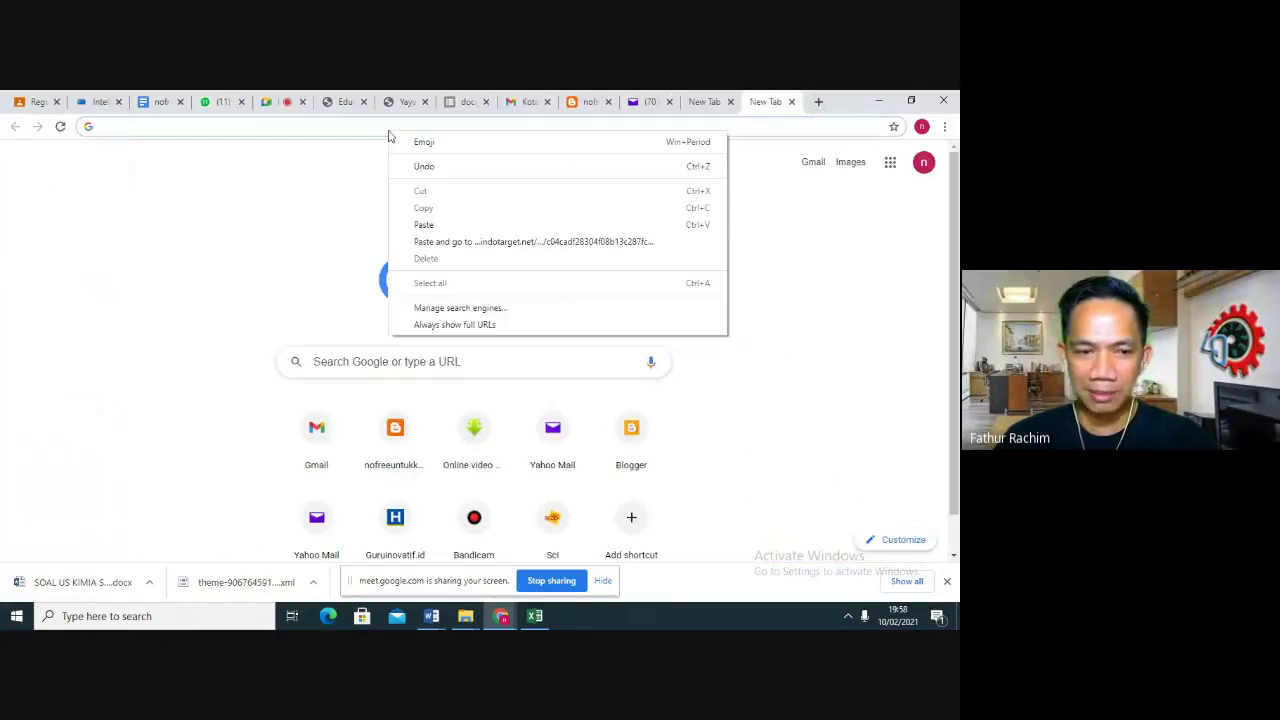
pyautogui.click(427, 224)
pyautogui.press('Return')
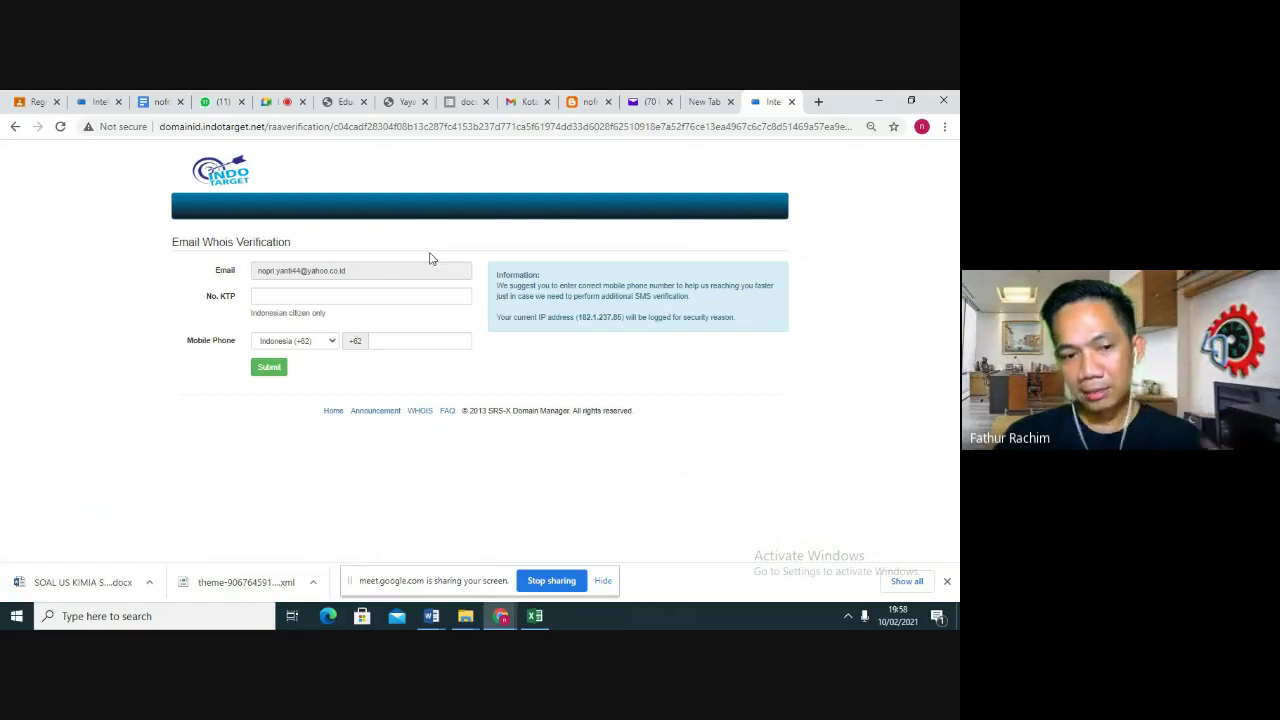
# Enter the KTP identity number and the mobile phone number on the verification form
pyautogui.click(314, 296)
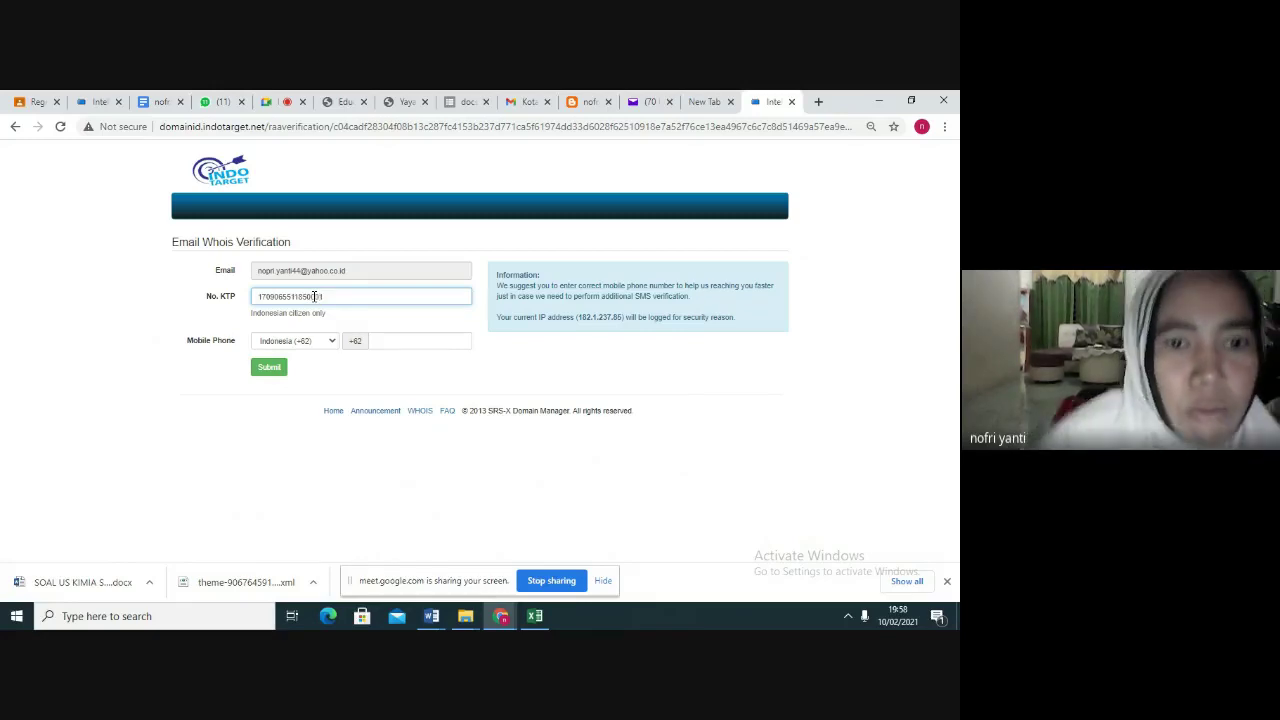
pyautogui.click(401, 341)
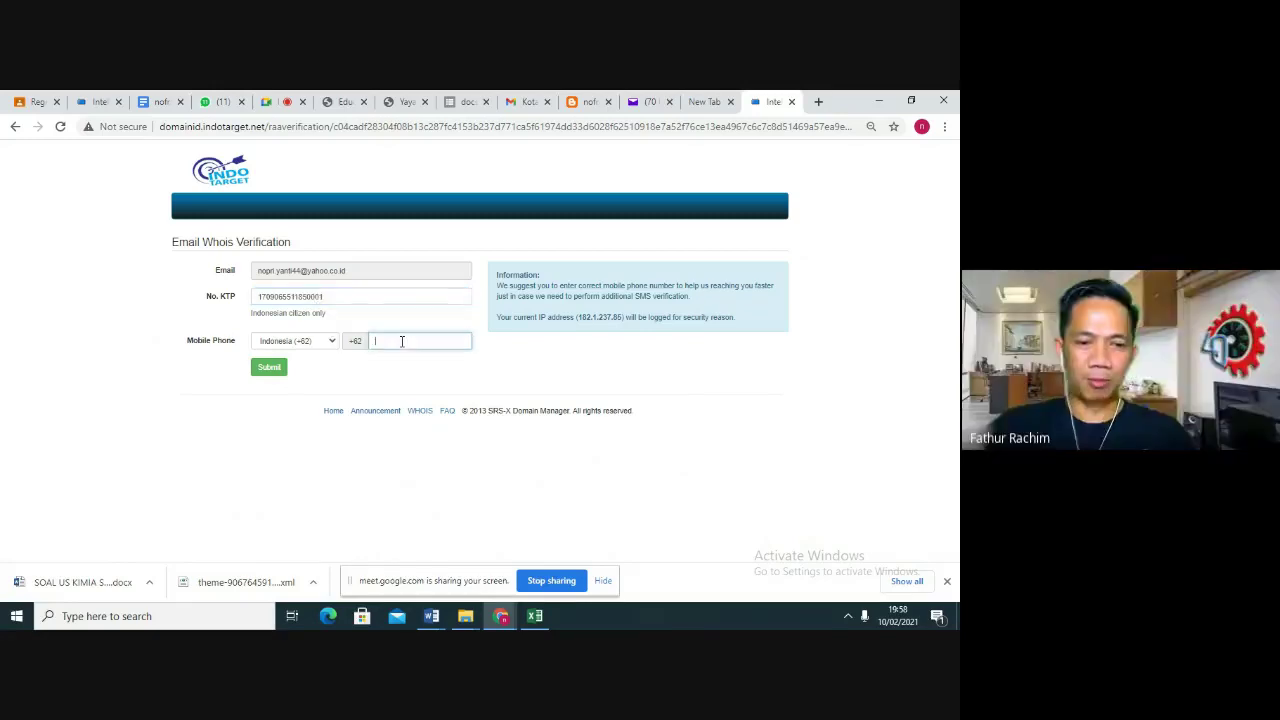
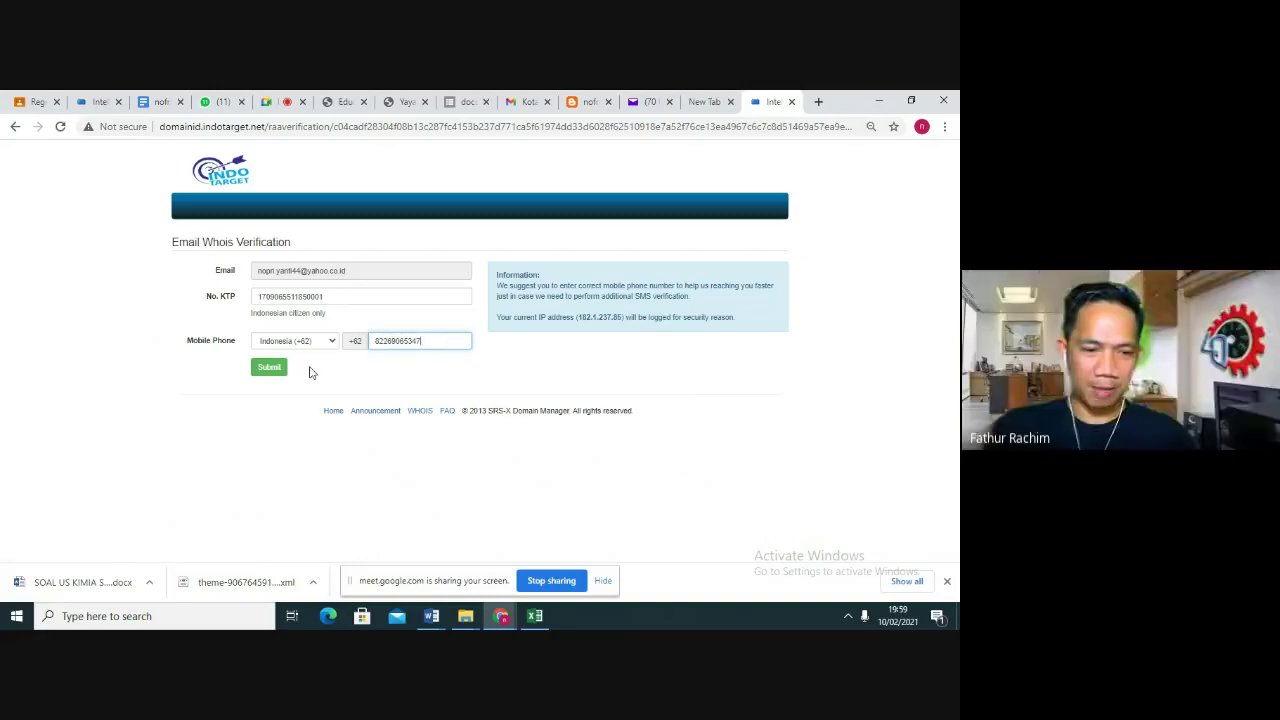
# Submit the Whois verification and acknowledge the 'data has been verified' confirmation
pyautogui.click(276, 369)
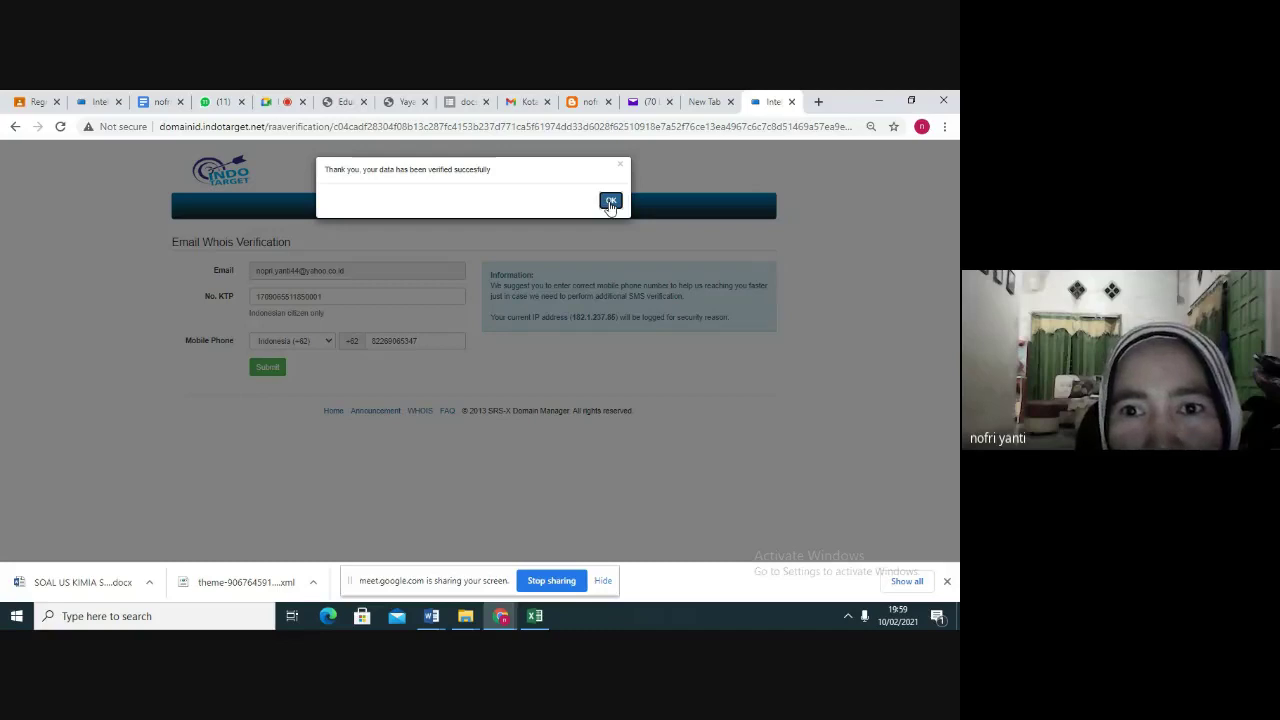
pyautogui.click(610, 202)
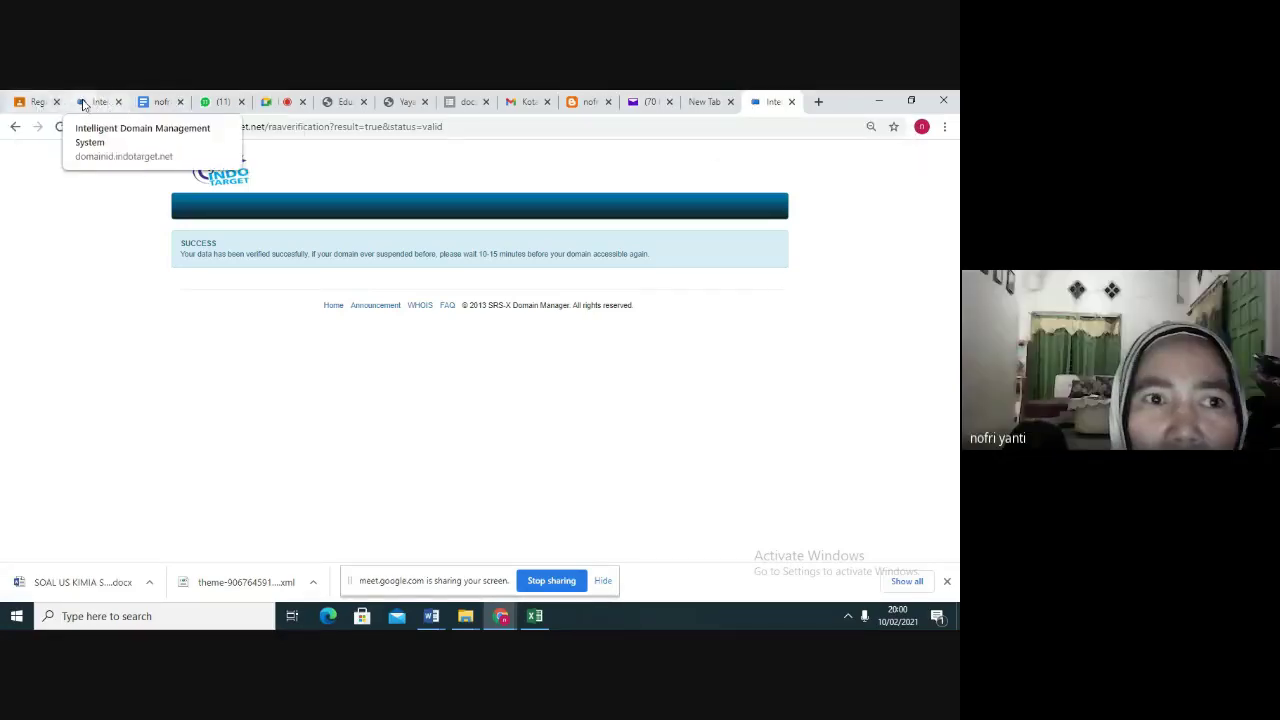
pyautogui.click(90, 104)
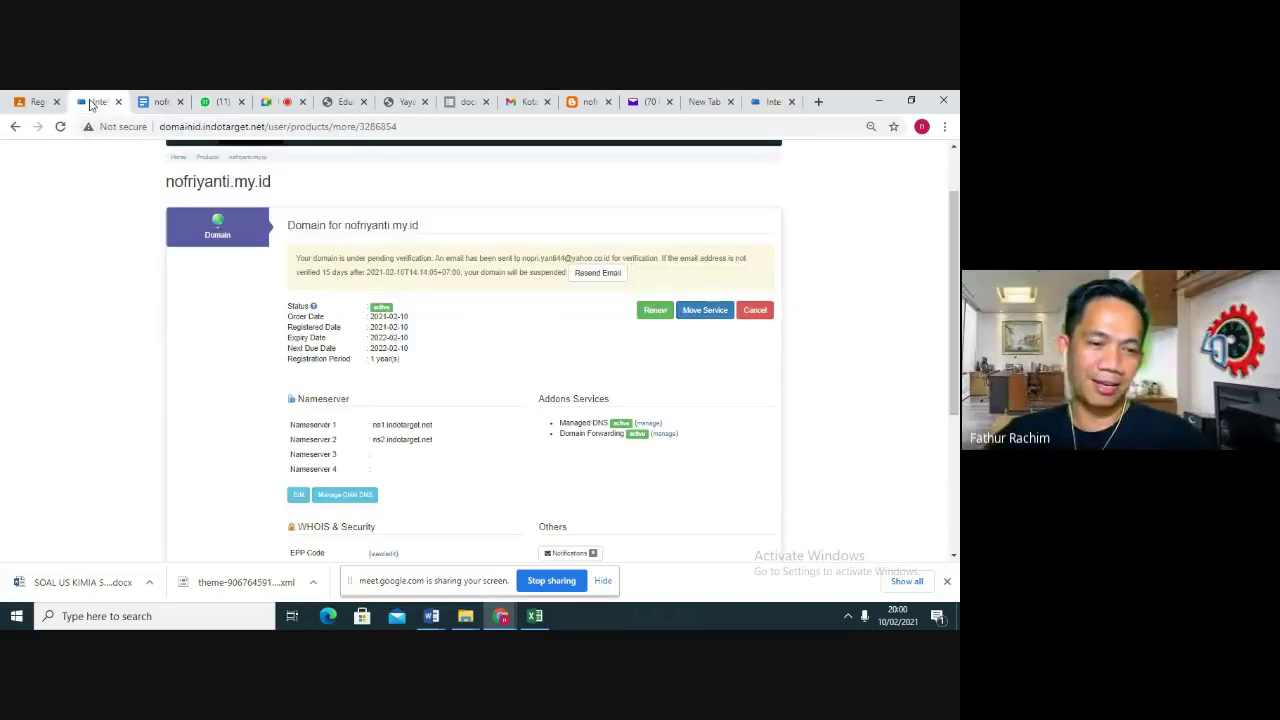
pyautogui.moveTo(956, 237); pyautogui.dragTo(956, 255)
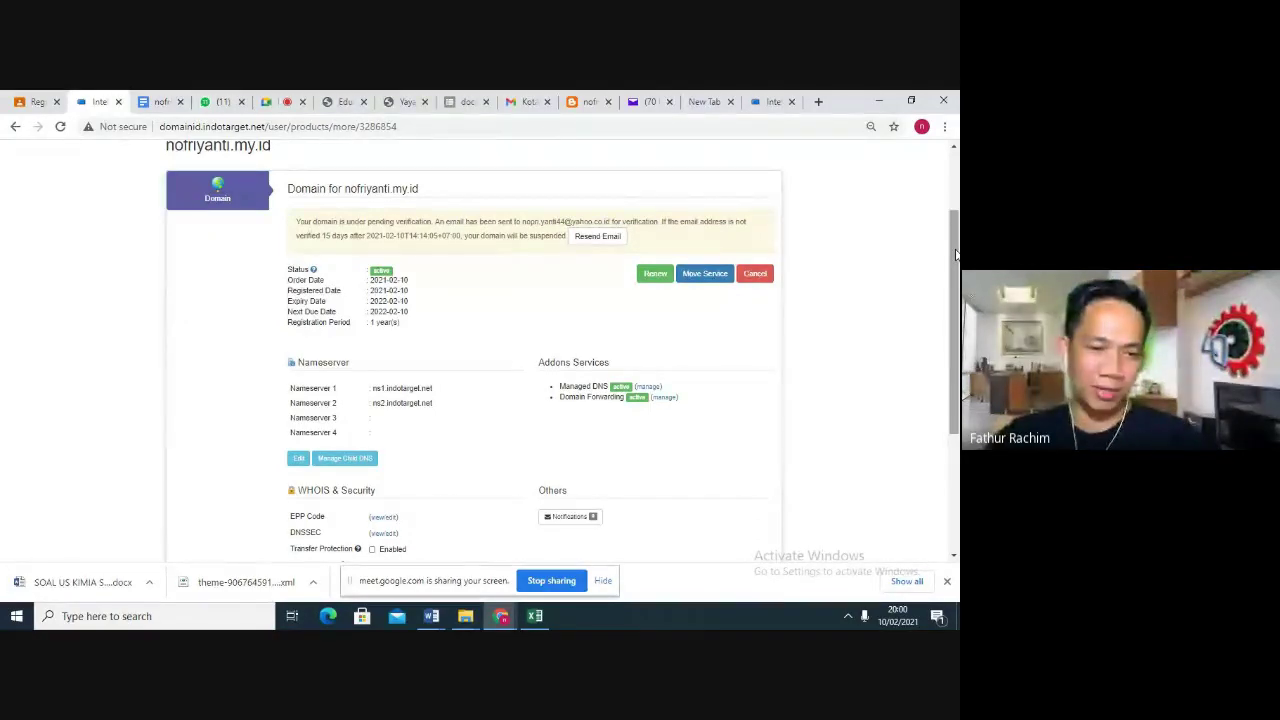
pyautogui.moveTo(956, 255); pyautogui.dragTo(956, 213)
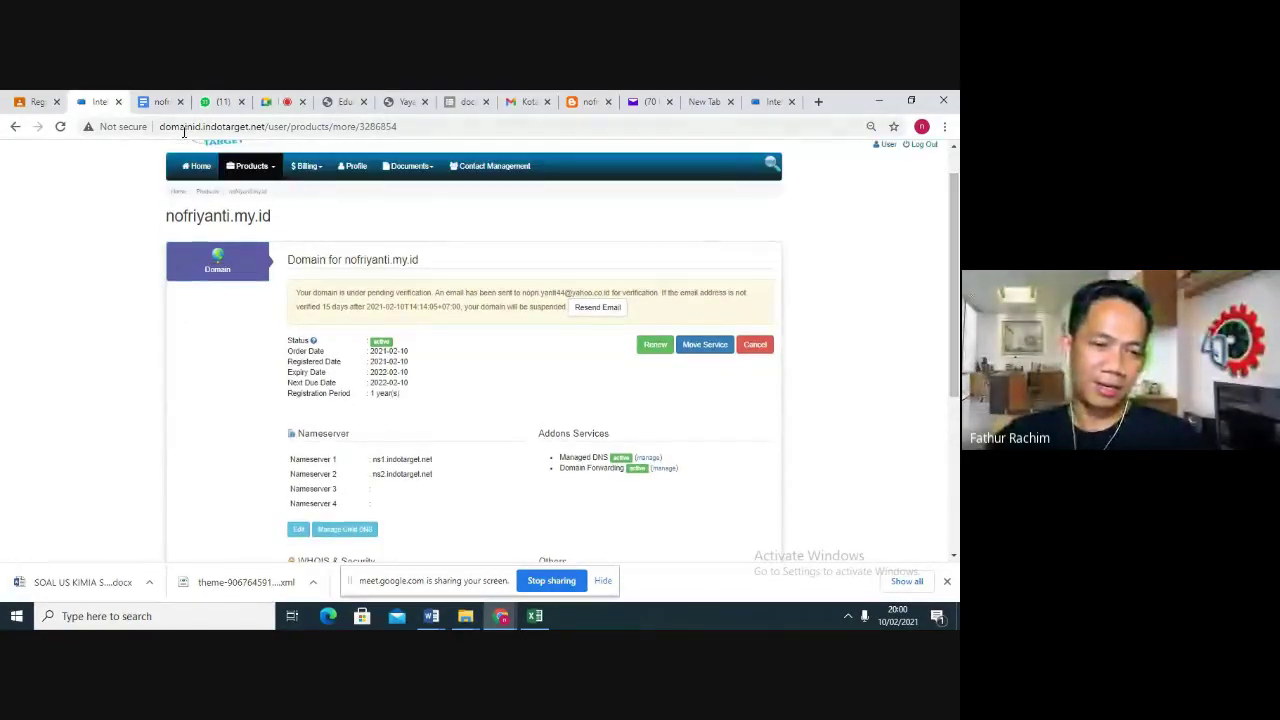
pyautogui.click(61, 126)
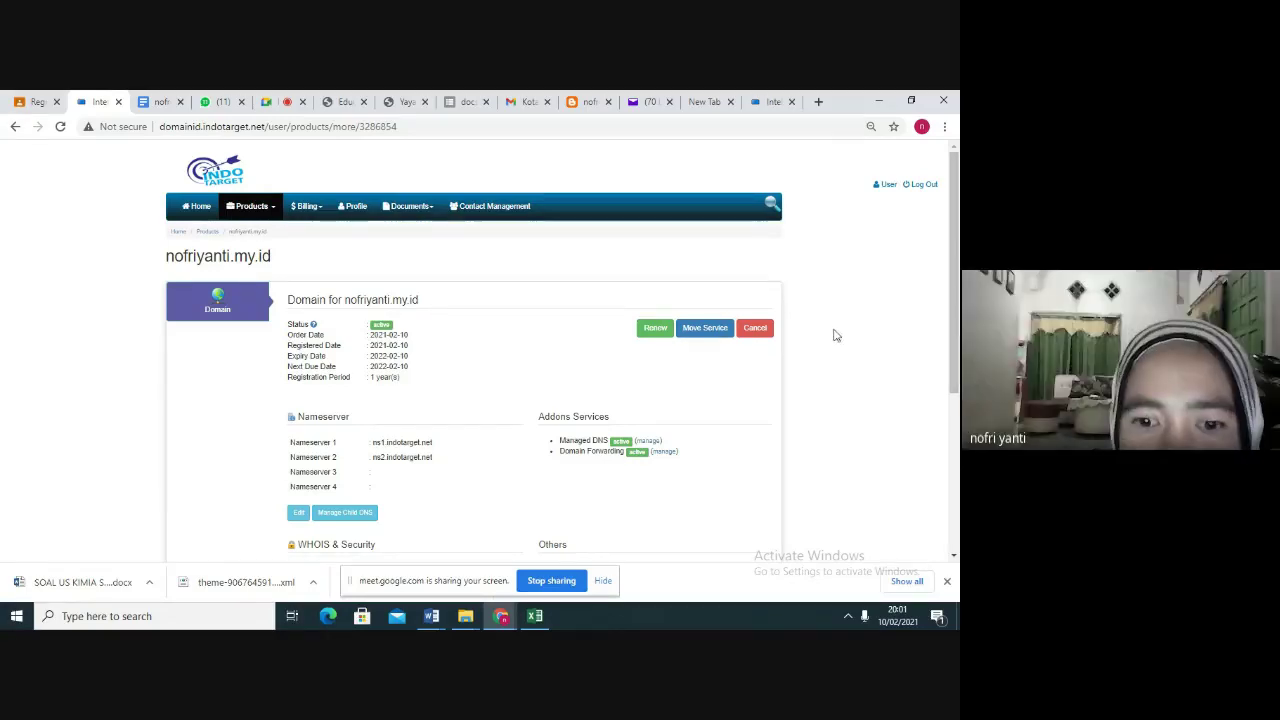
pyautogui.click(647, 442)
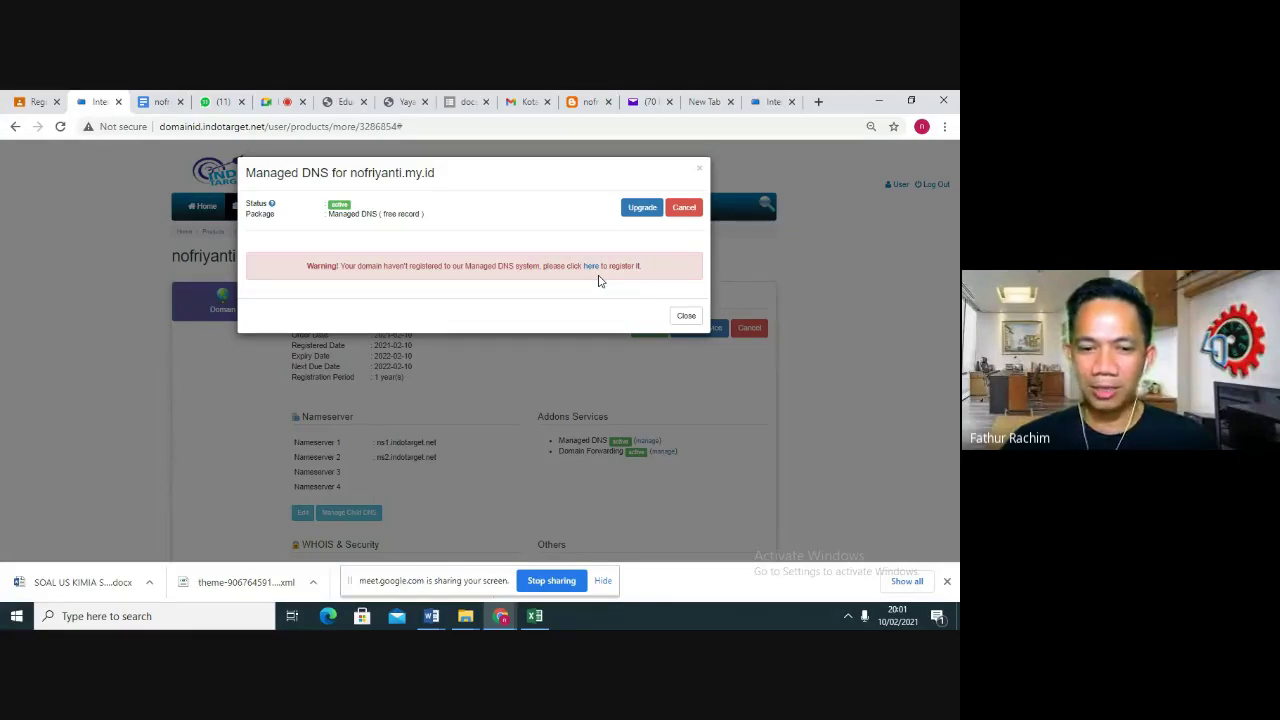
pyautogui.click(591, 271)
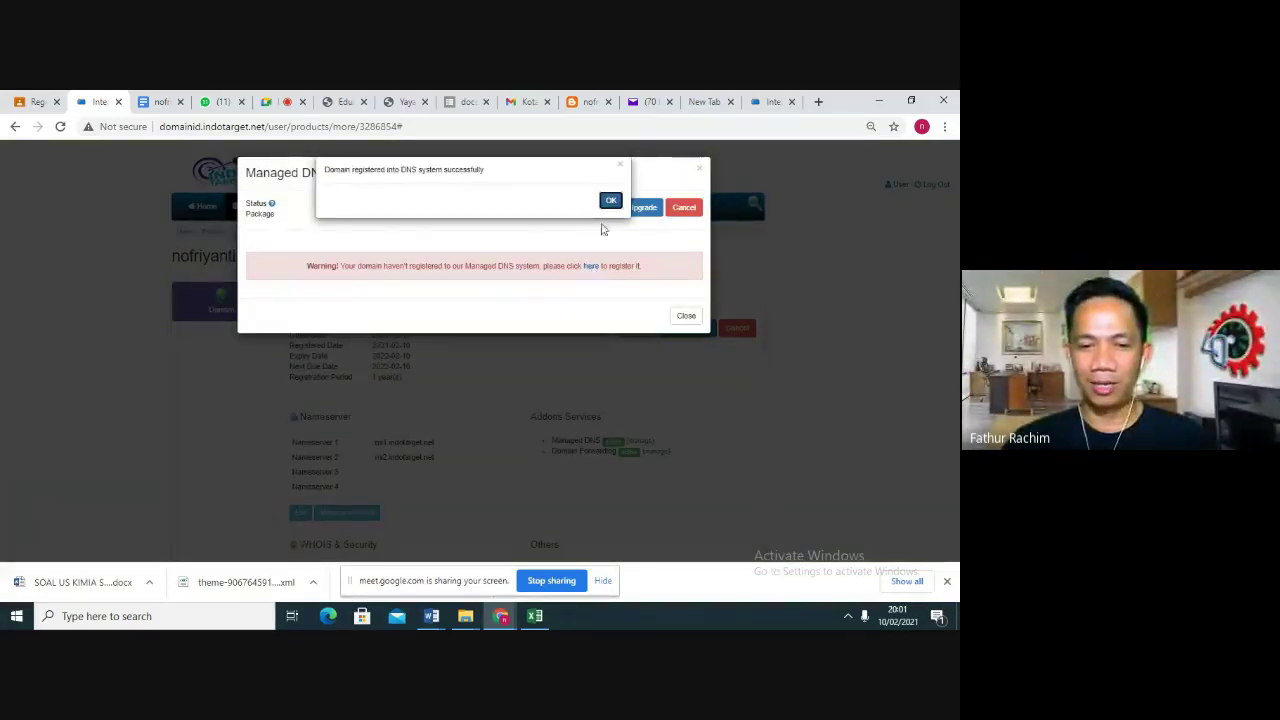
pyautogui.click(610, 201)
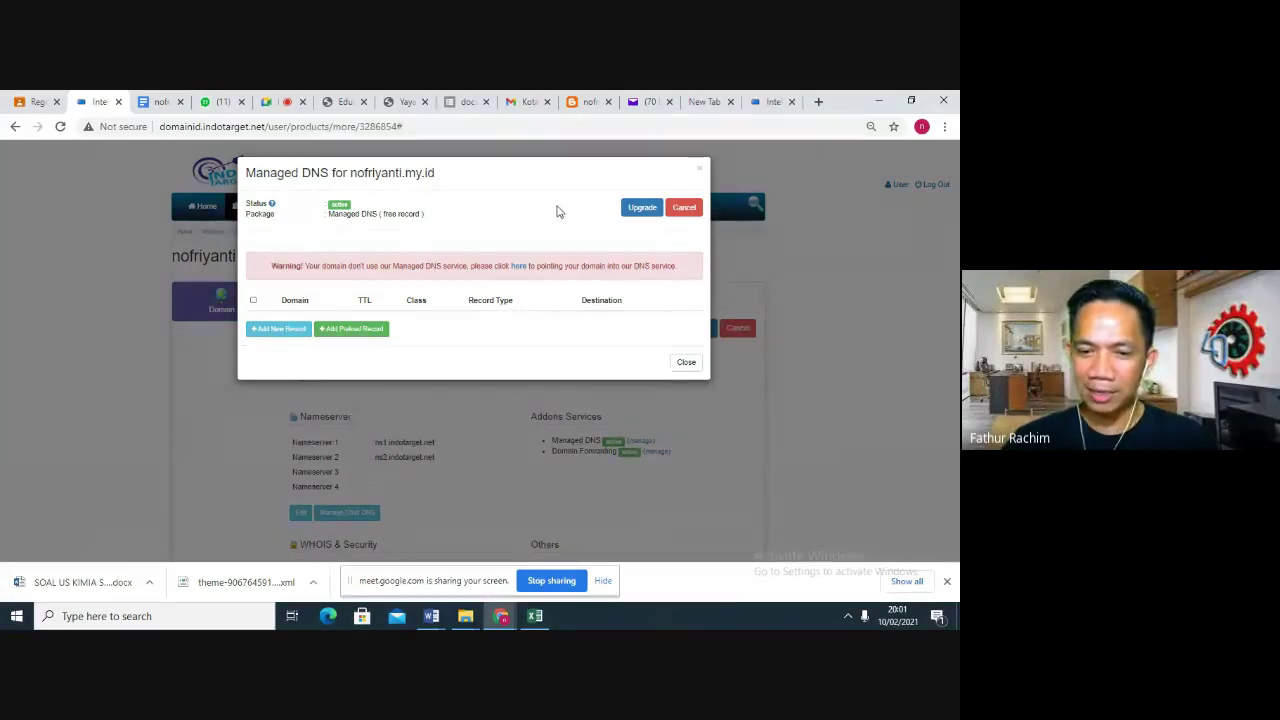
pyautogui.click(516, 268)
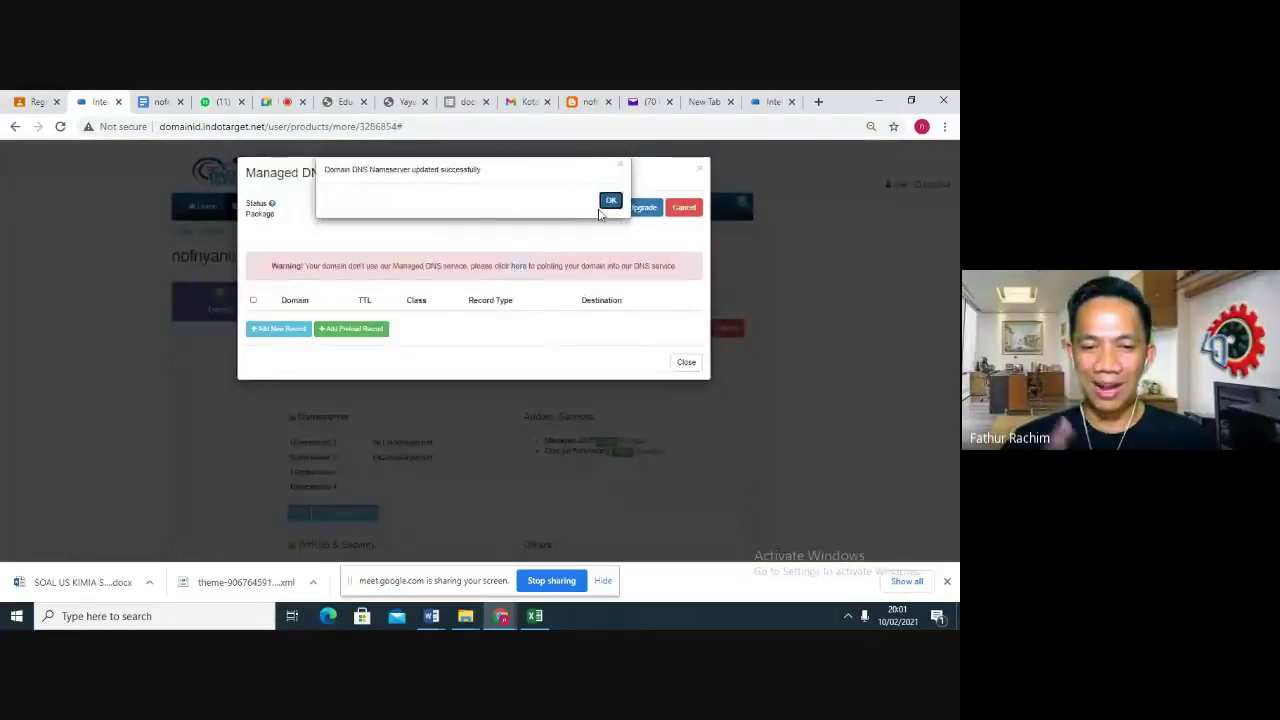
pyautogui.click(611, 203)
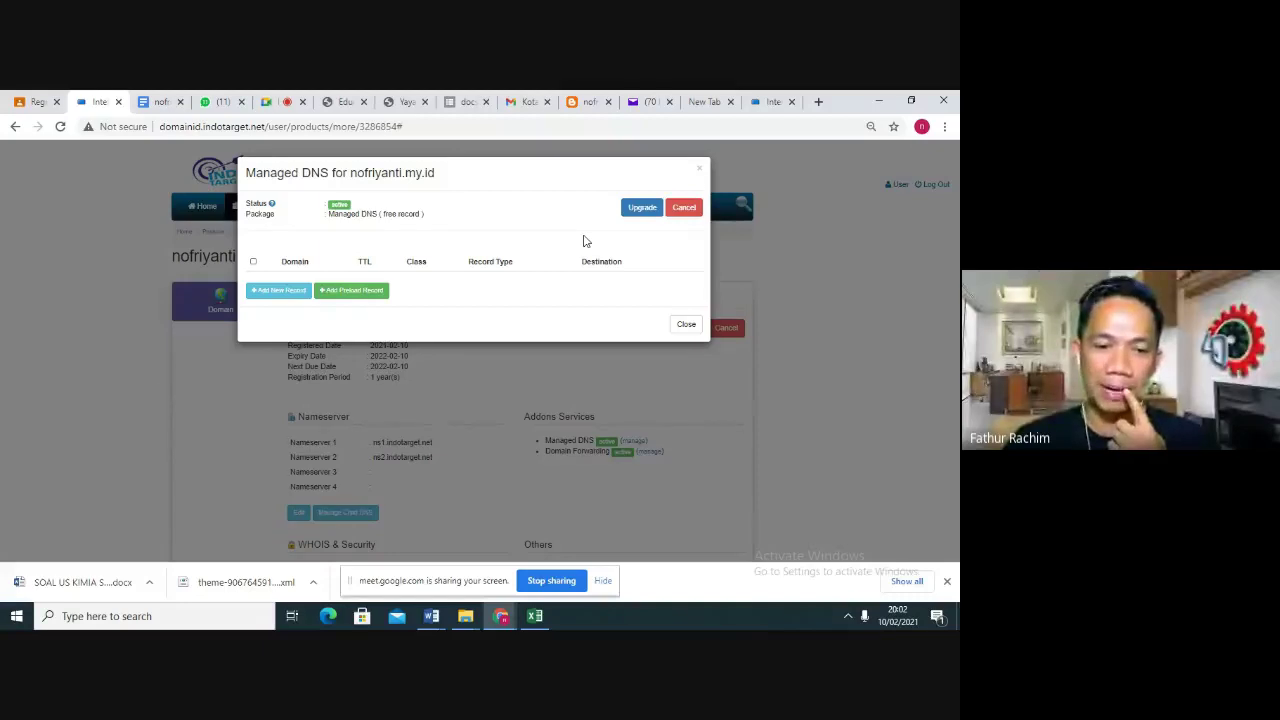
pyautogui.click(254, 292)
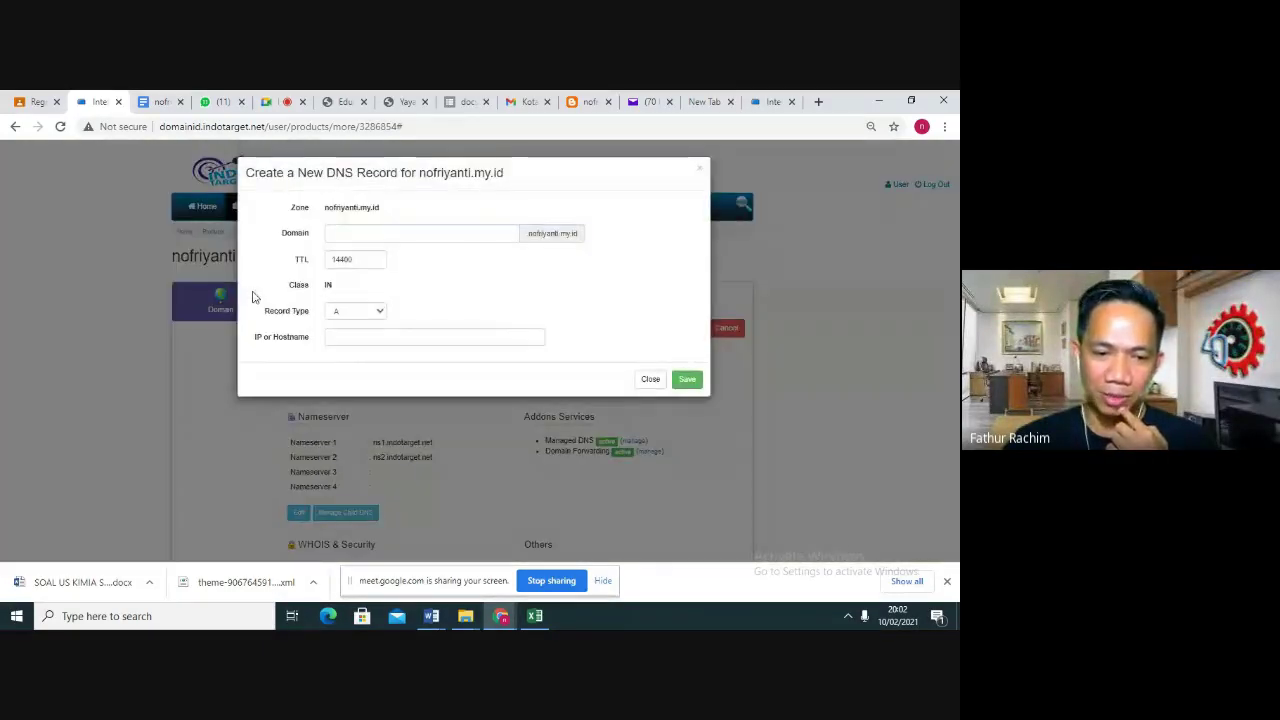
pyautogui.click(346, 232)
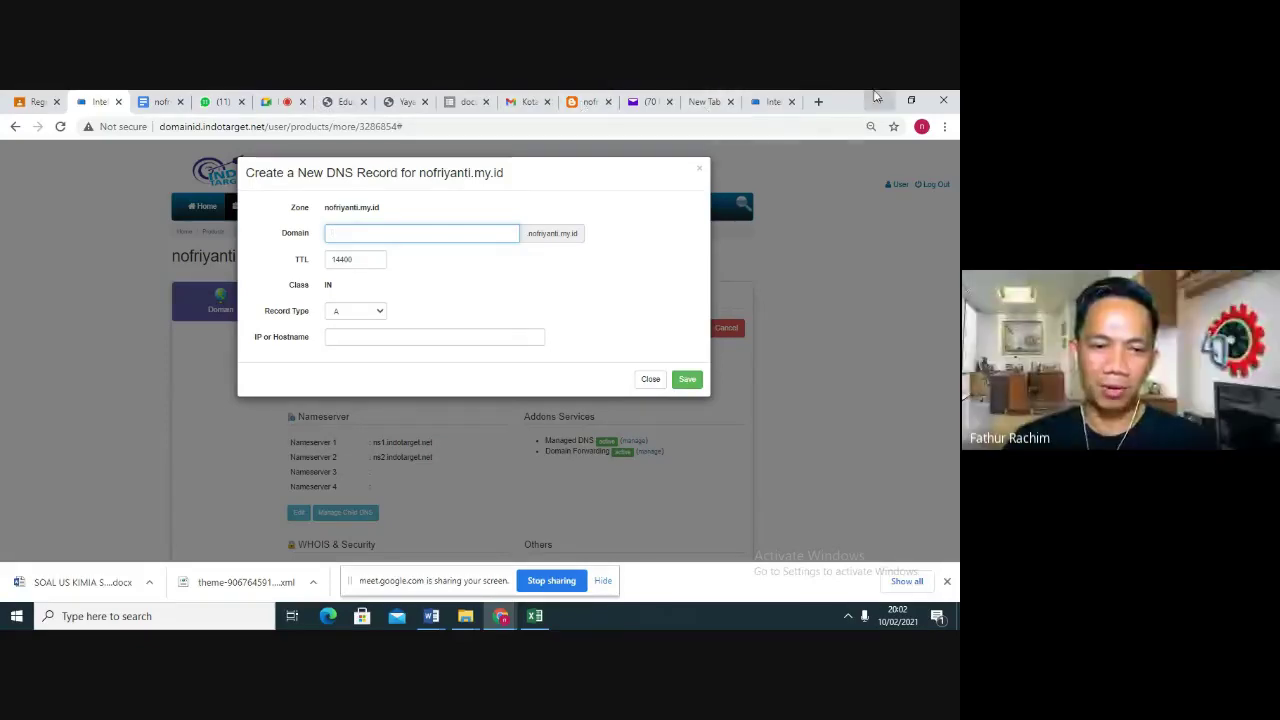
pyautogui.click(577, 107)
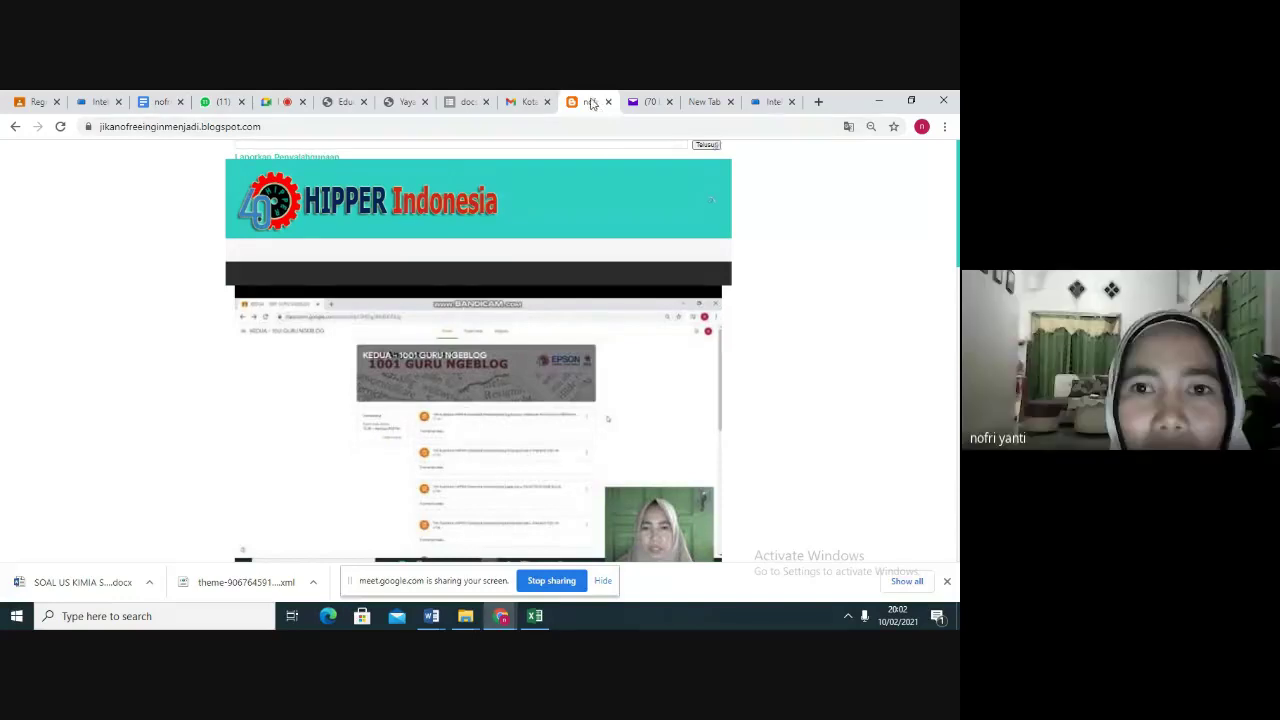
# Load blogger.com in a new tab to reach the nofreeuntukkalian posts dashboard
pyautogui.click(818, 101)
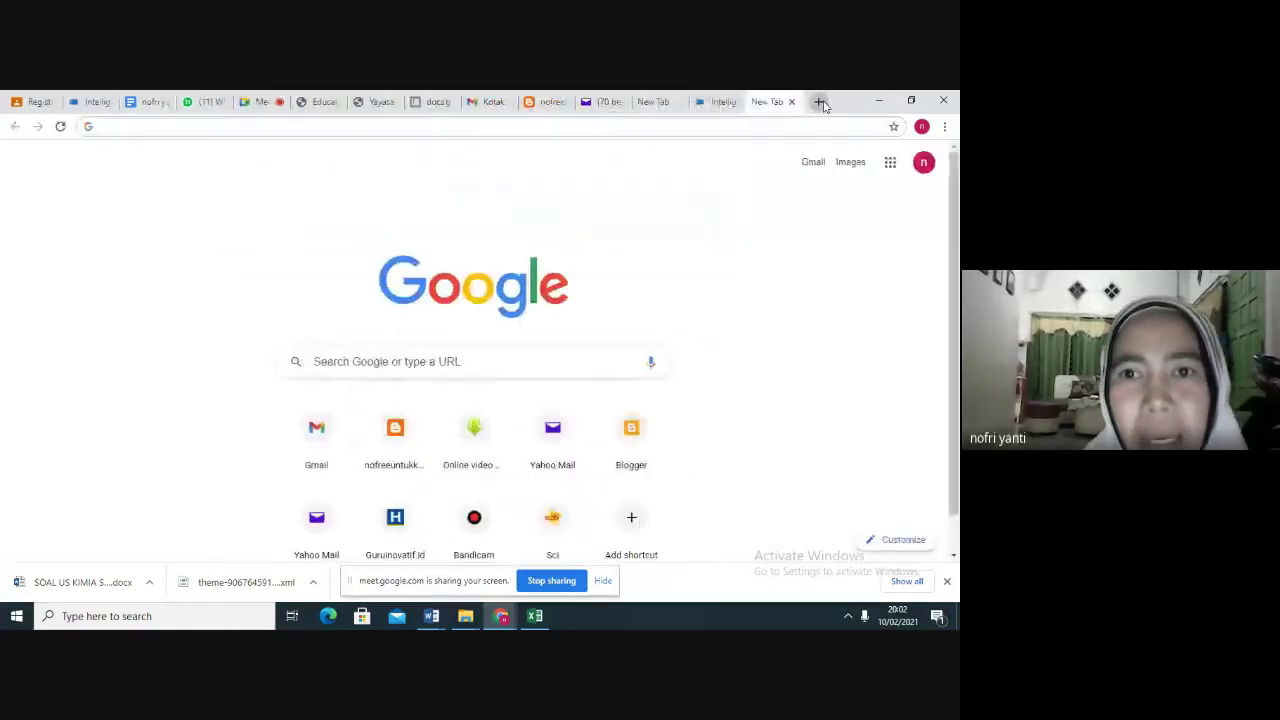
pyautogui.write('h')
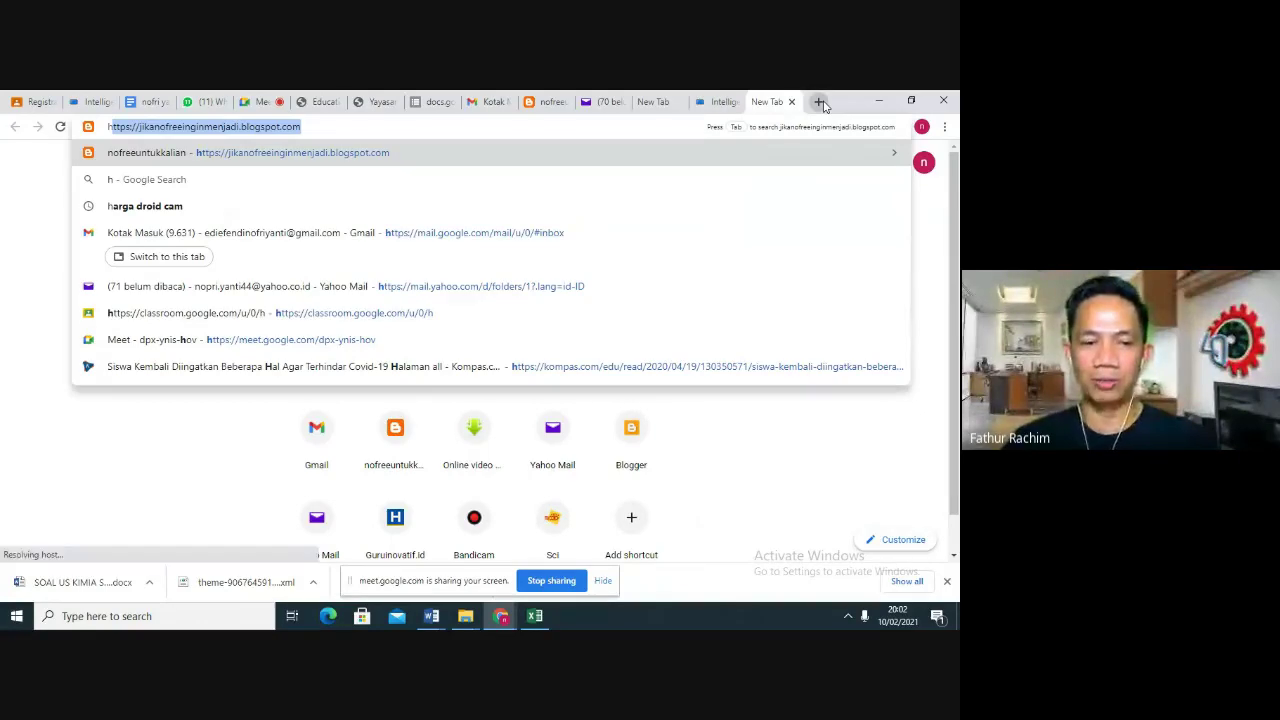
pyautogui.press('BackSpace')
pyautogui.press('BackSpace')
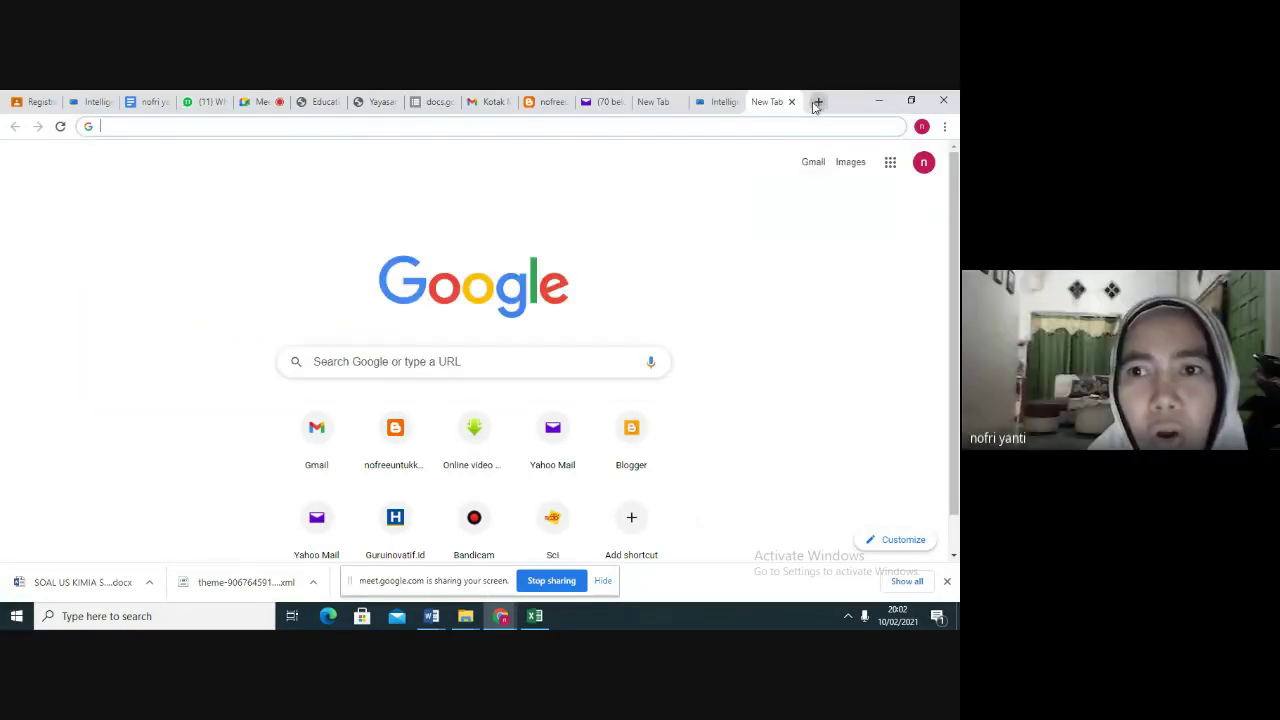
pyautogui.click(819, 103)
pyautogui.write('bl')
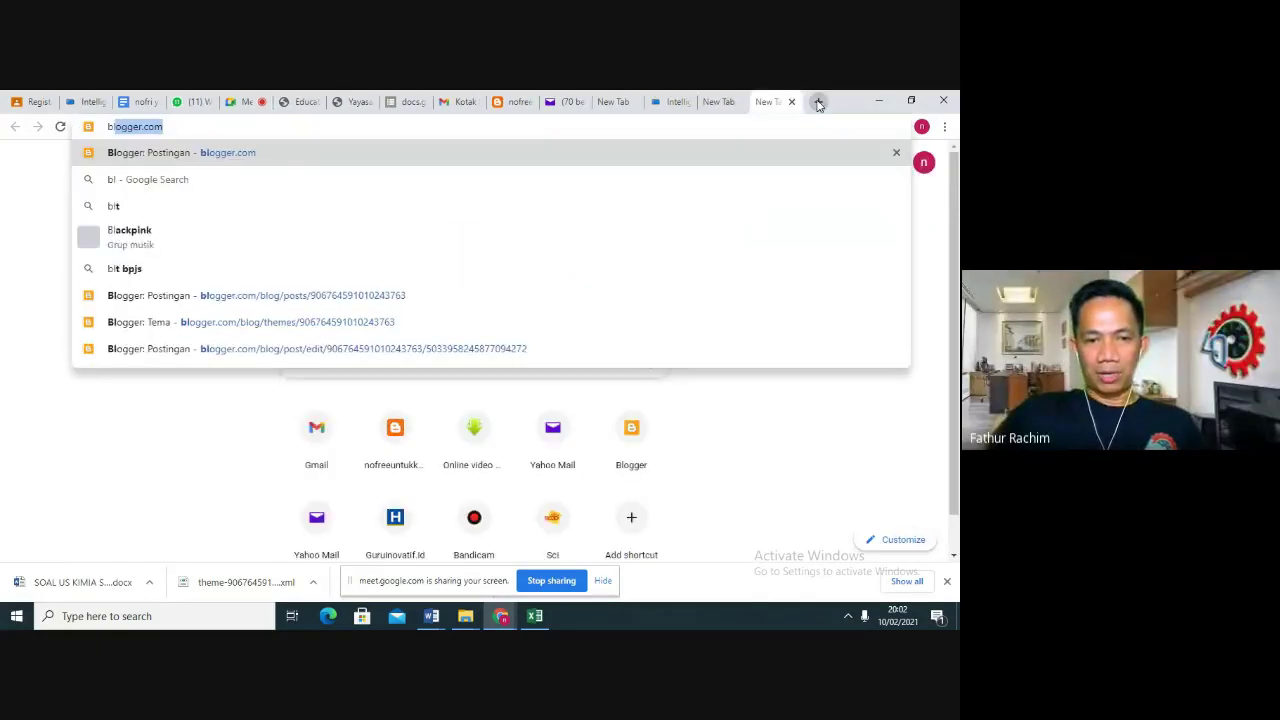
pyautogui.write('ogger.c')
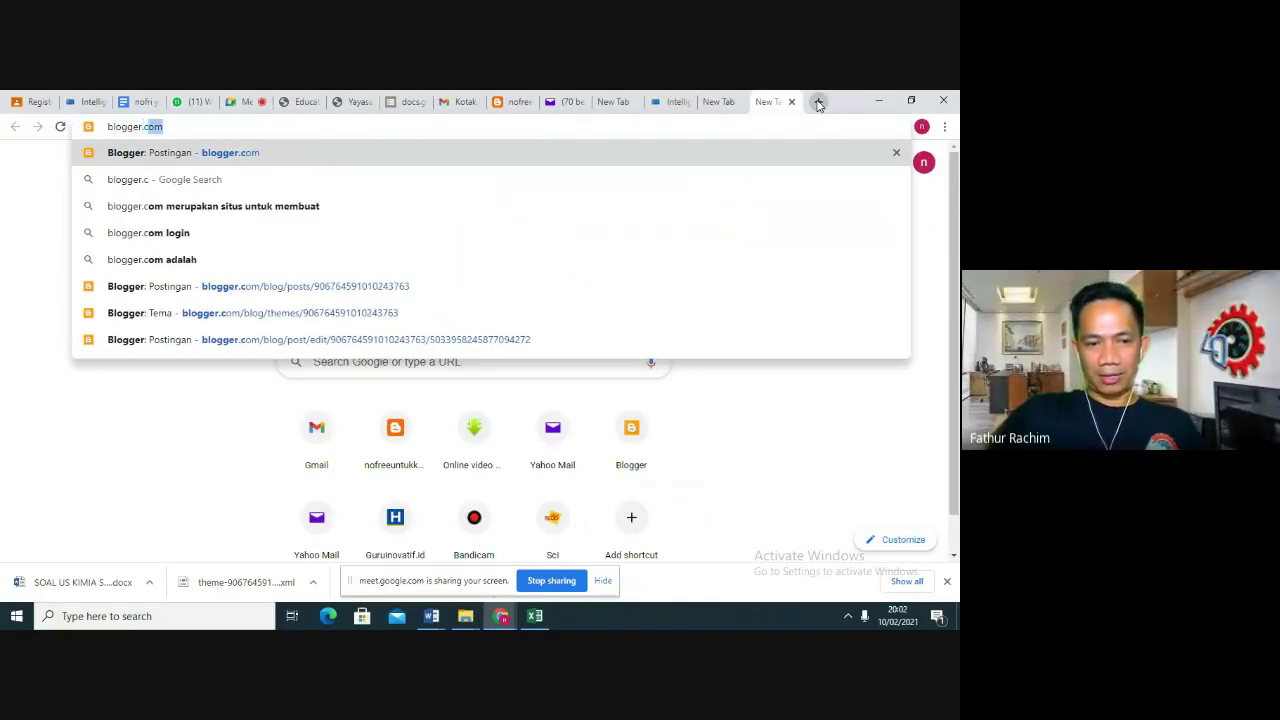
pyautogui.press('Return')
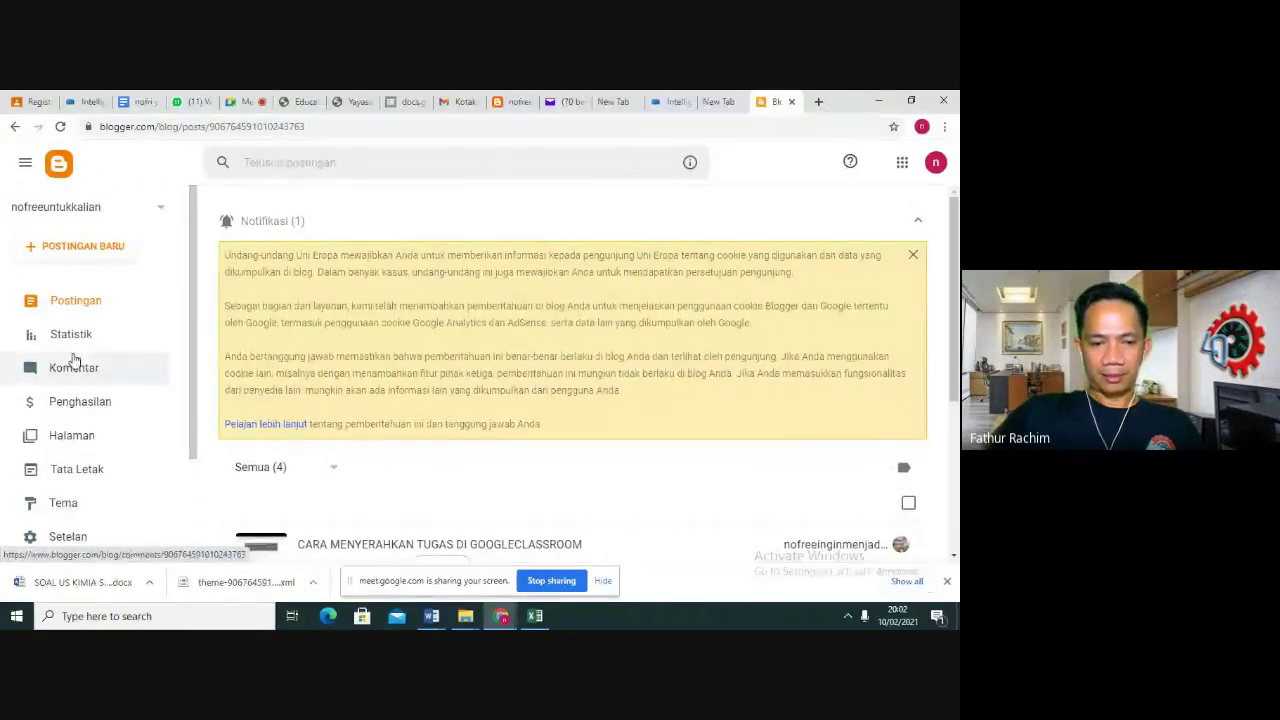
# Go to the blog's Settings and open Domain kustom under Memublikasikan
pyautogui.scroll(-1, 70, 380)
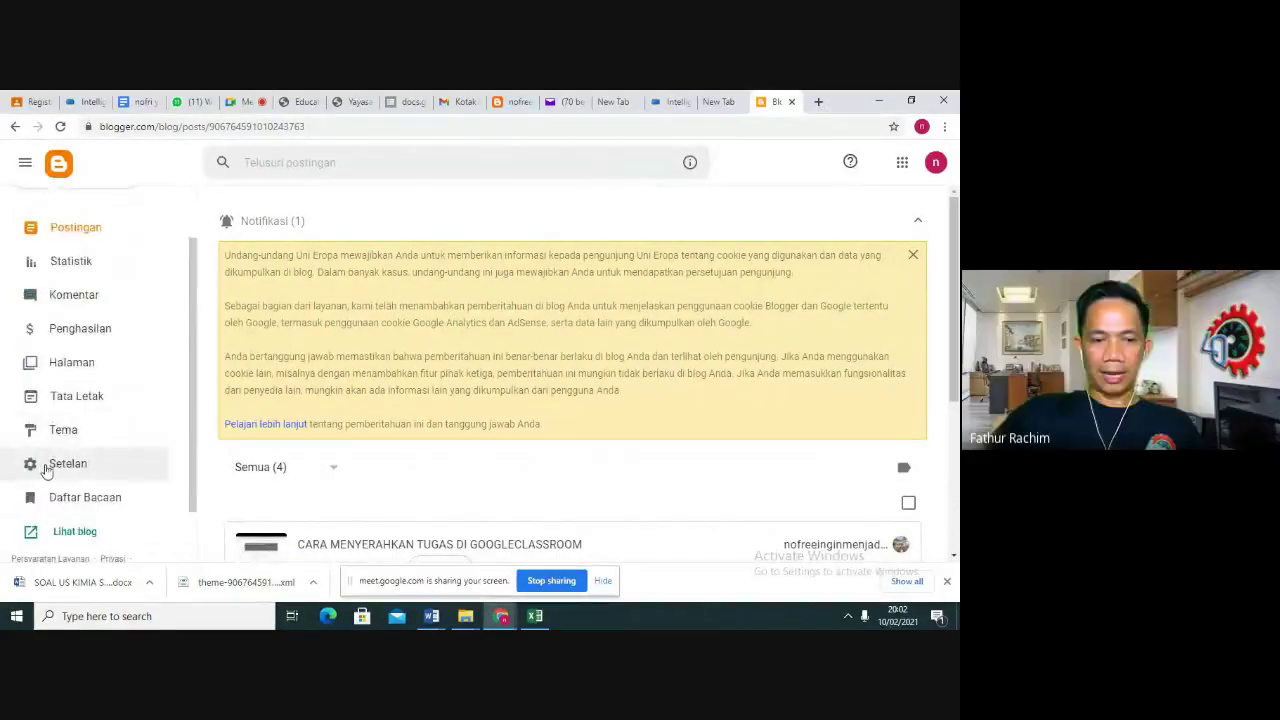
pyautogui.click(45, 466)
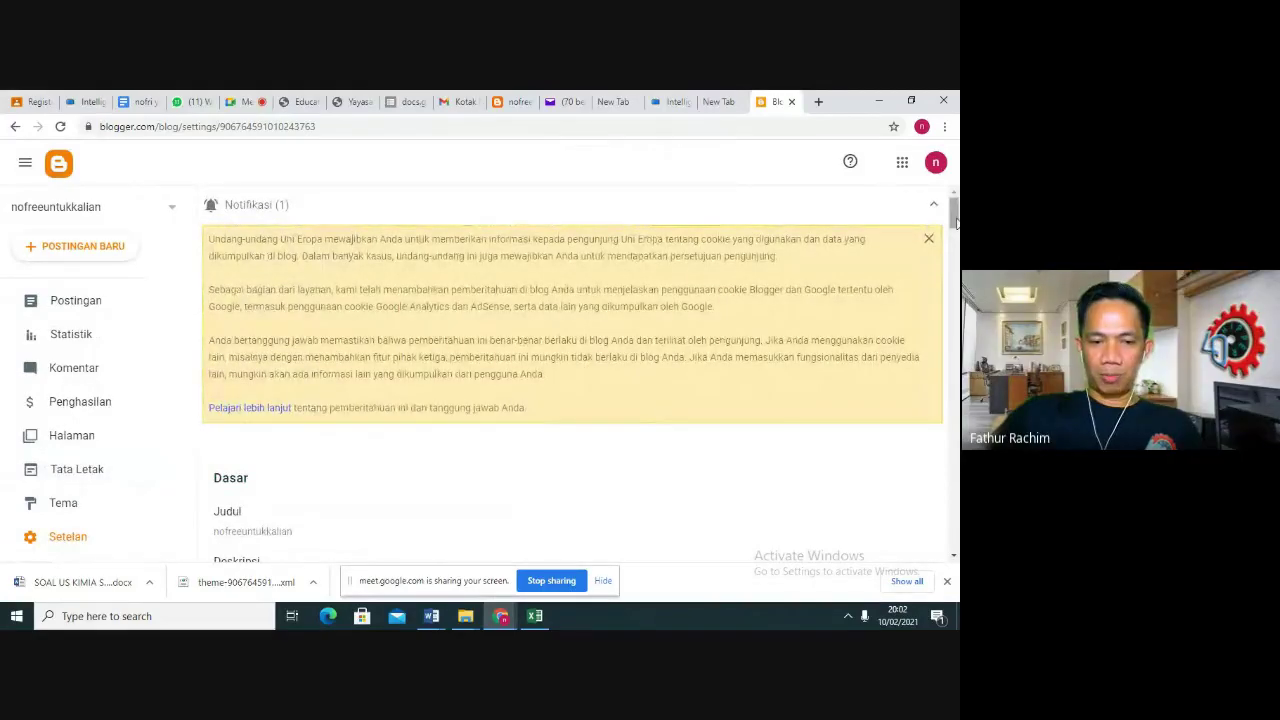
pyautogui.moveTo(955, 222); pyautogui.dragTo(955, 281)
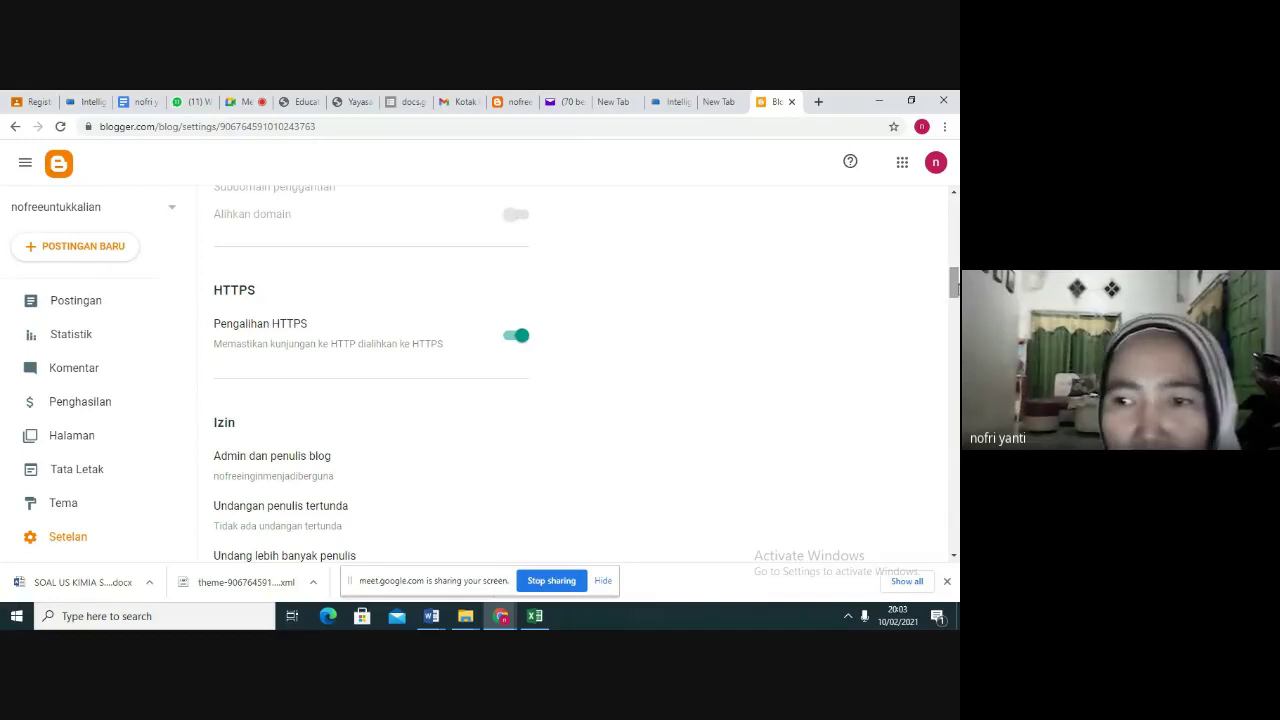
pyautogui.moveTo(955, 288)
pyautogui.mouseDown()
pyautogui.moveTo(954, 252)
pyautogui.moveTo(955, 279)
pyautogui.mouseUp()
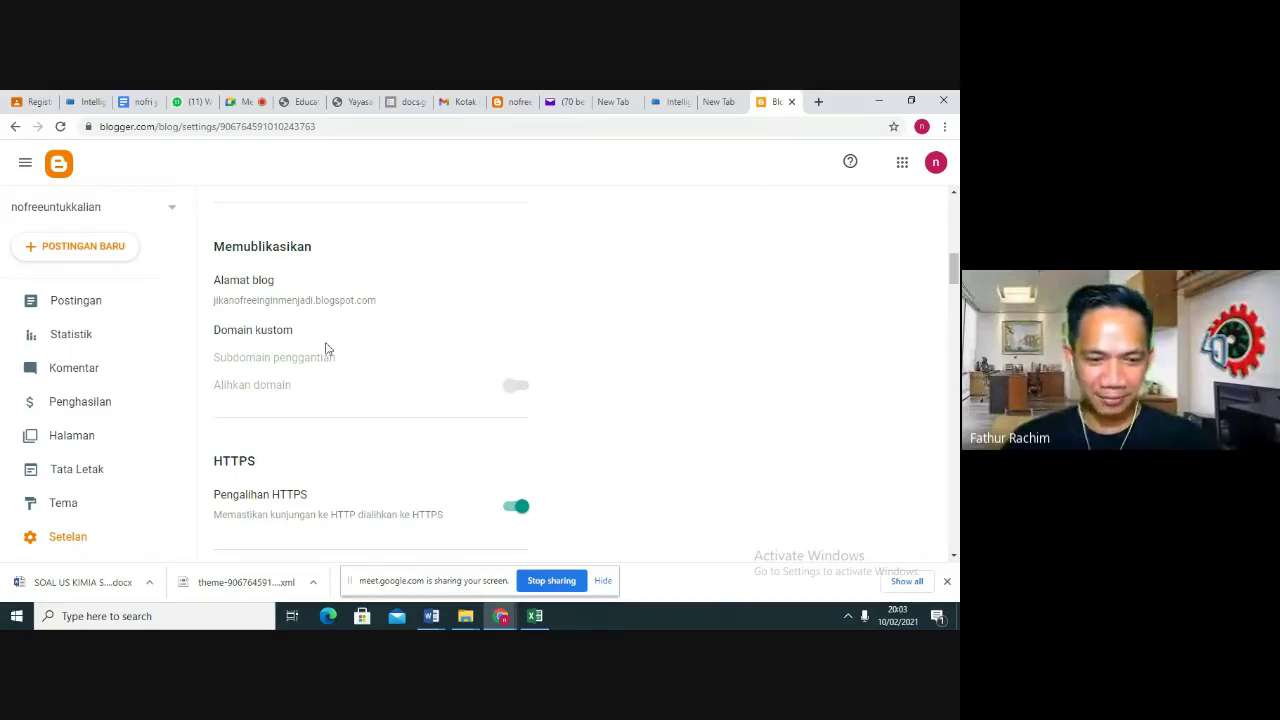
pyautogui.click(276, 331)
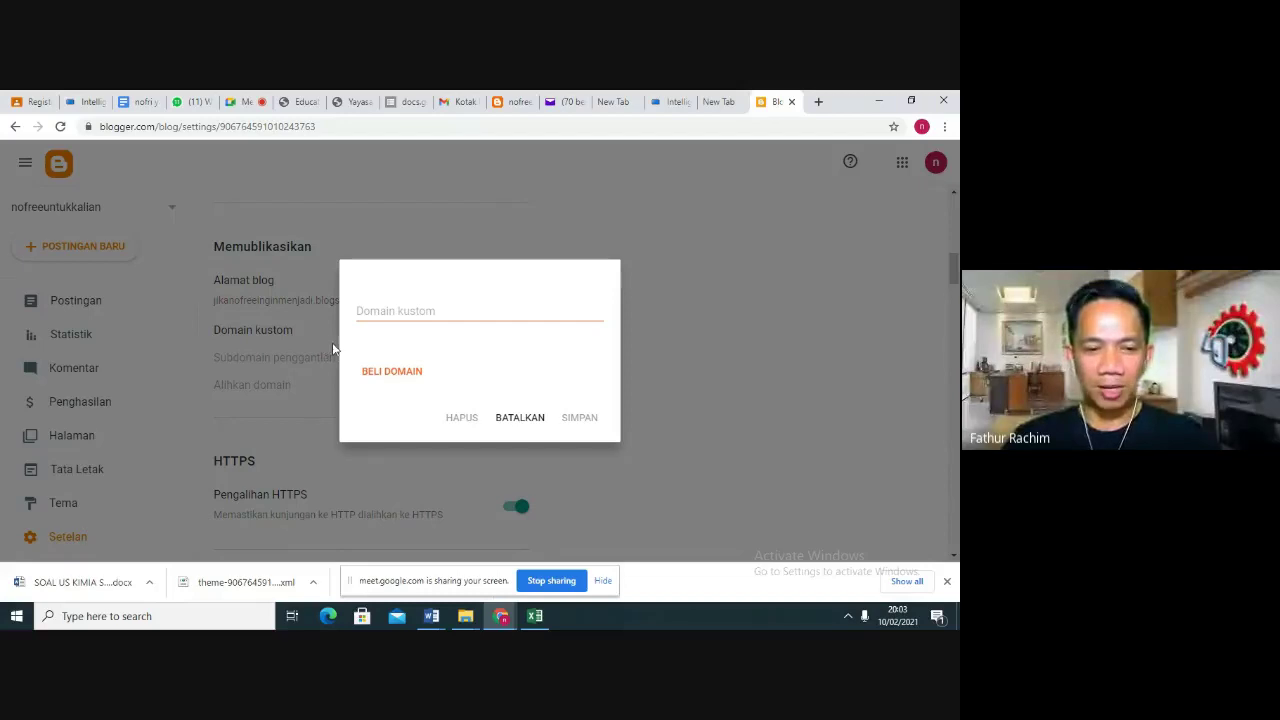
pyautogui.click(410, 313)
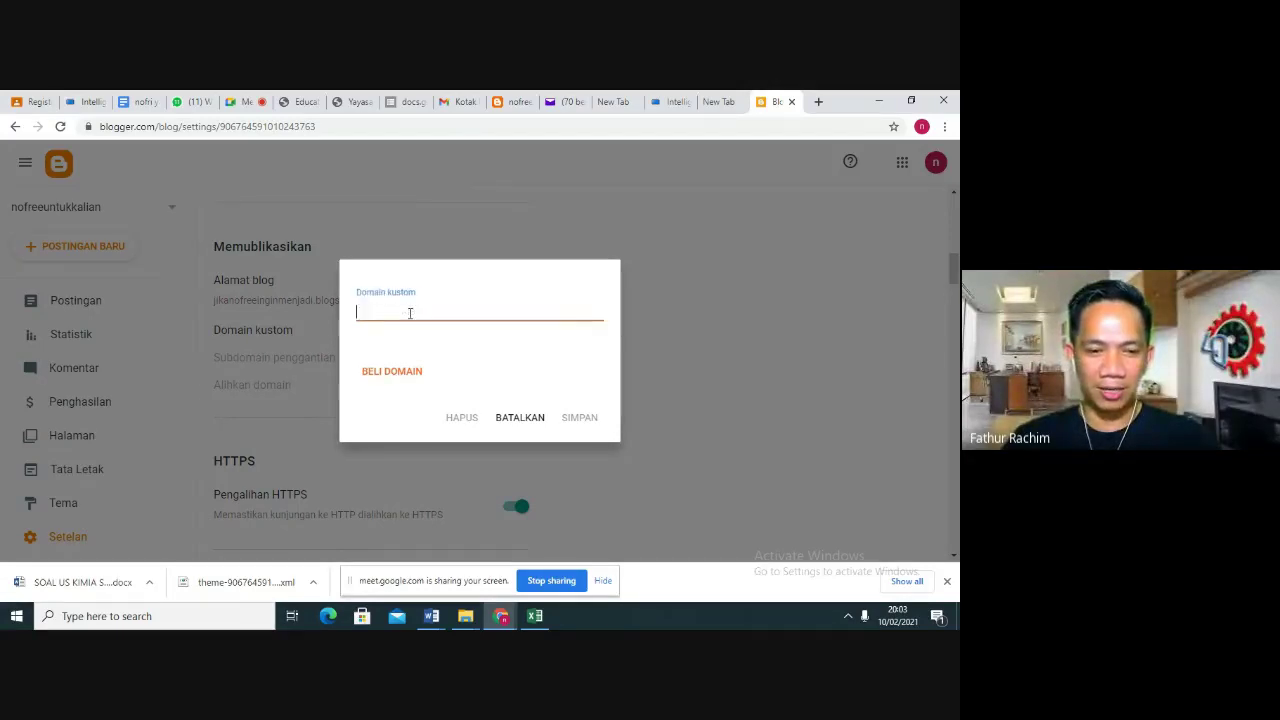
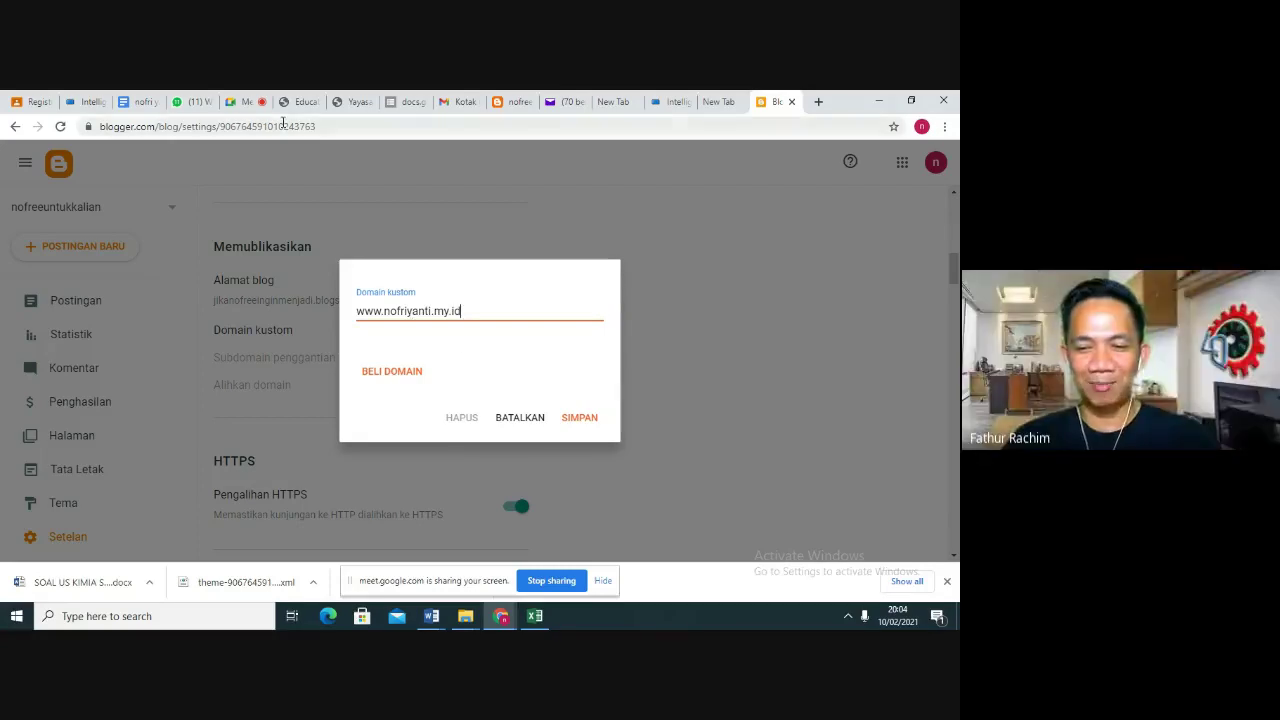
pyautogui.click(95, 103)
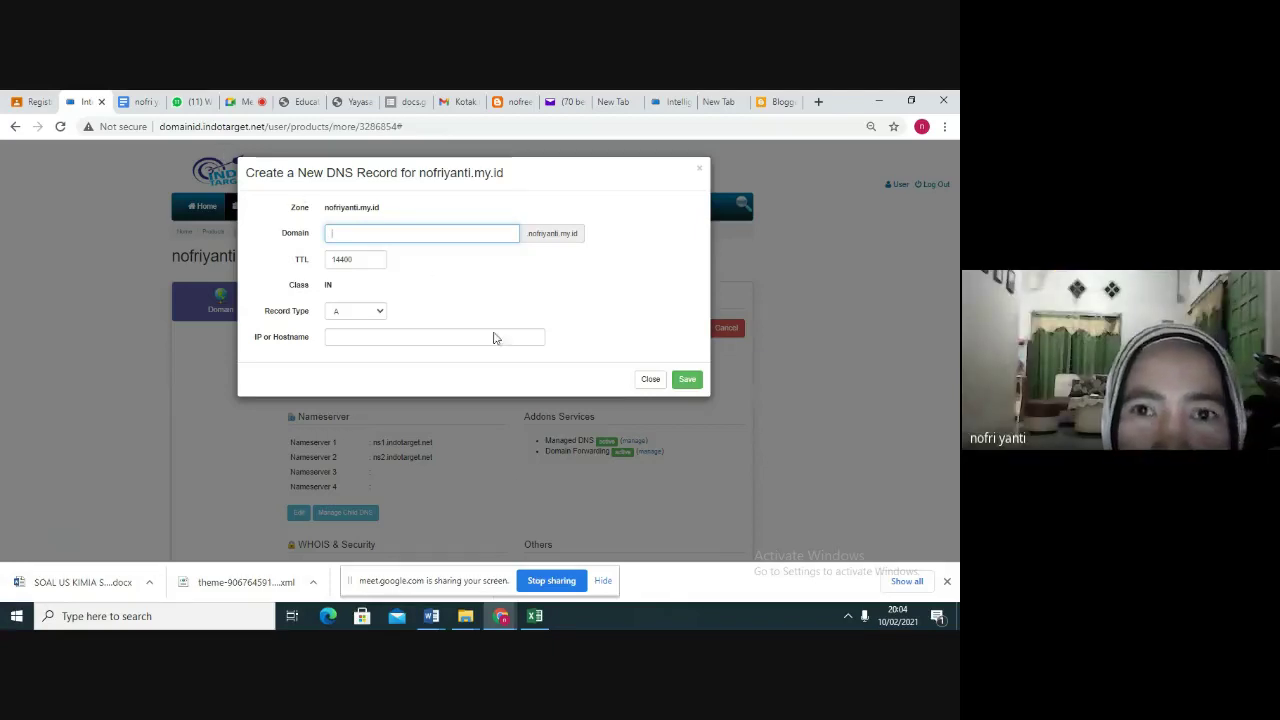
pyautogui.click(778, 102)
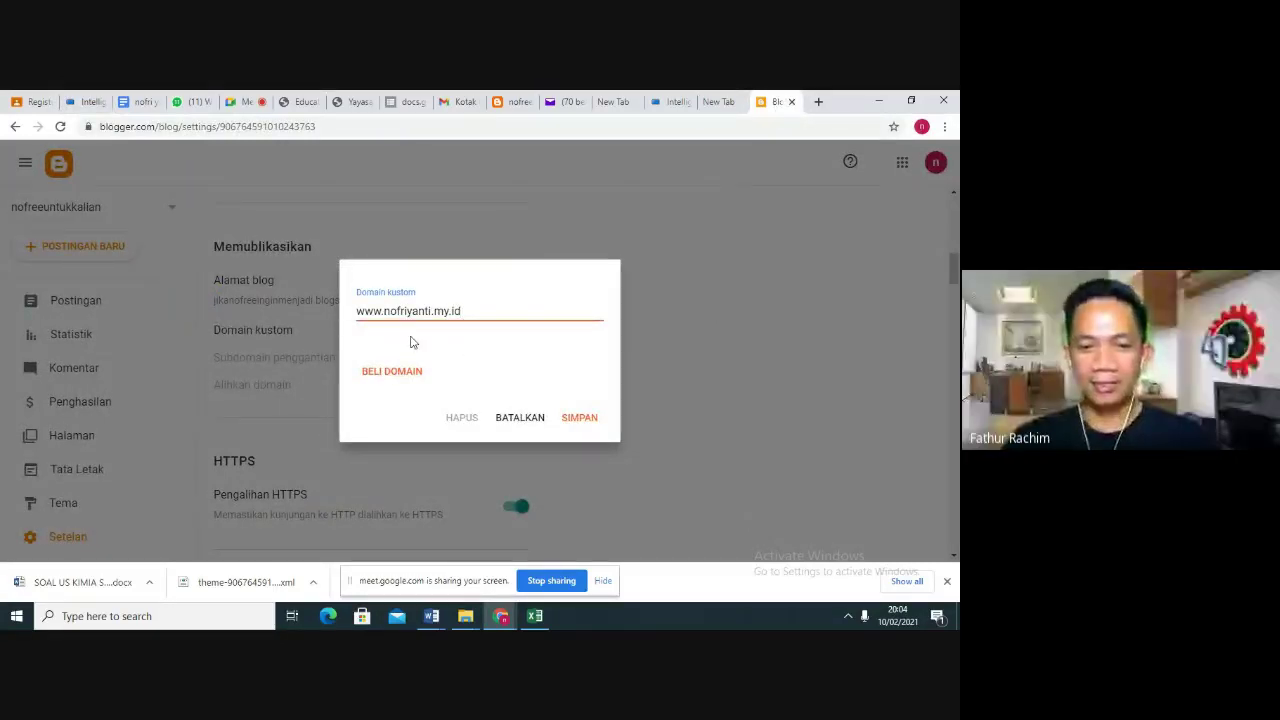
pyautogui.click(578, 424)
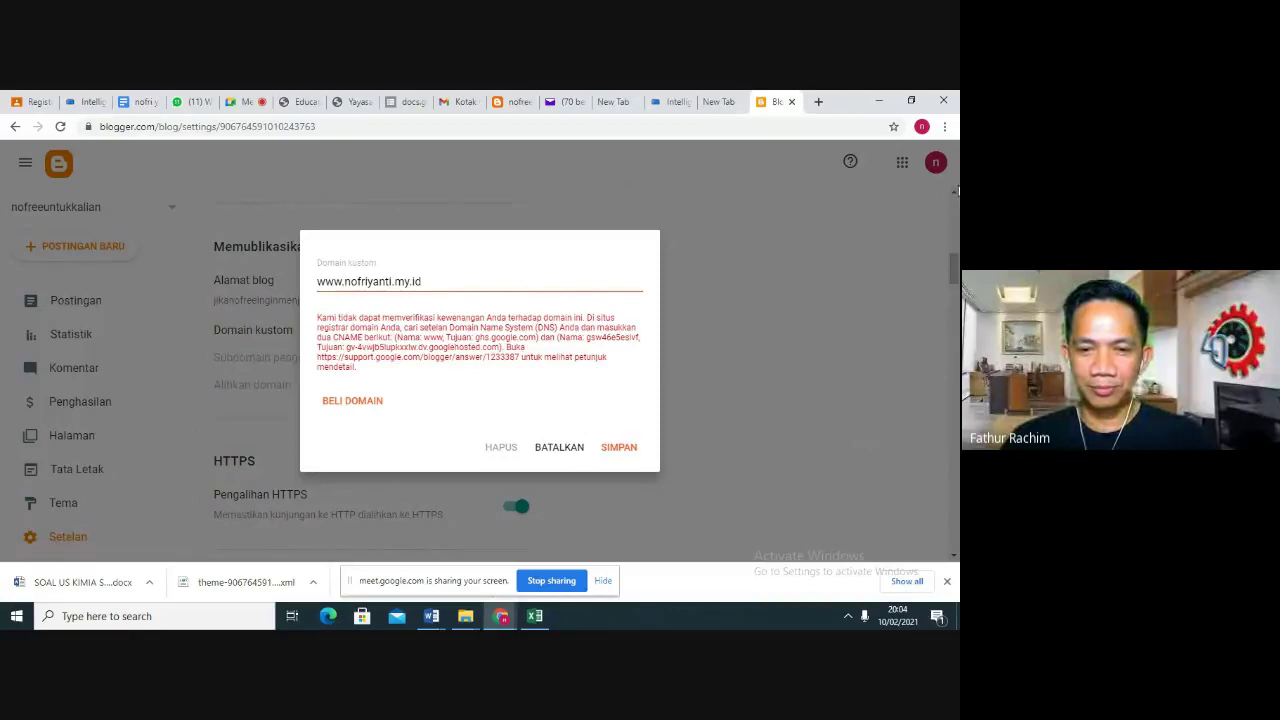
# Zoom the page to 175% and copy ghs.google.com from the verification error
pyautogui.click(944, 126)
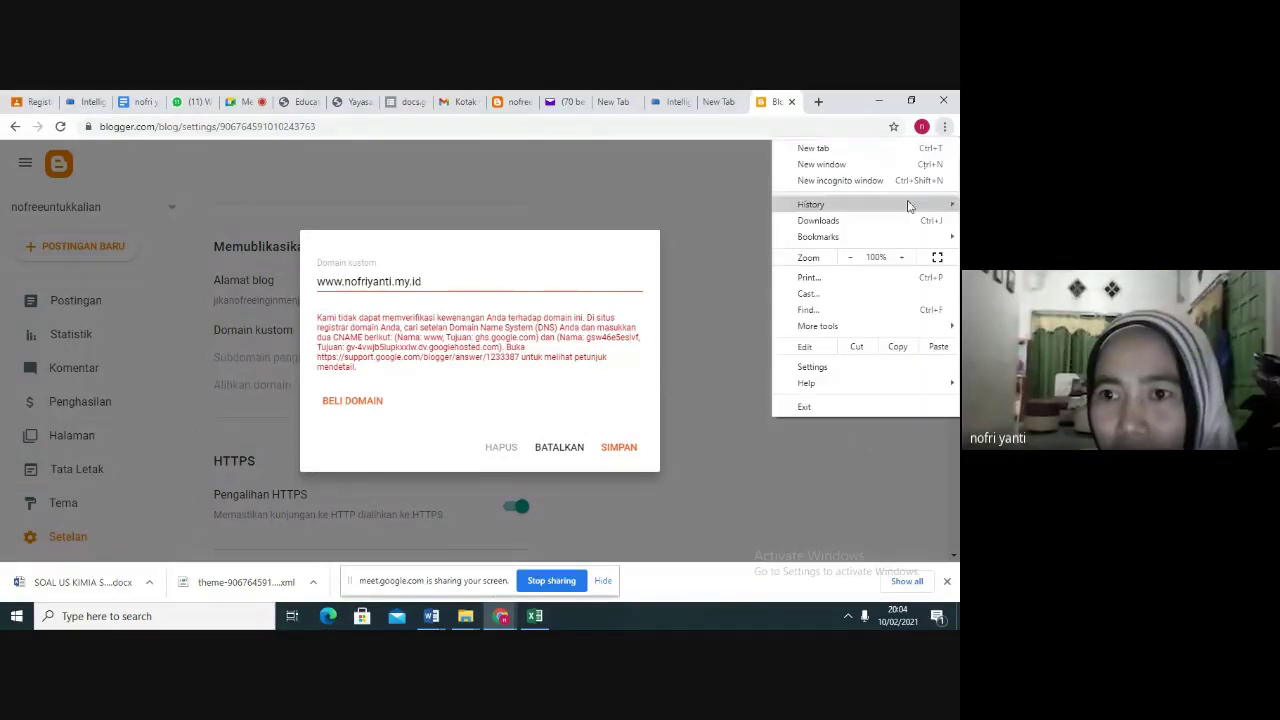
pyautogui.click(901, 258)
pyautogui.click(901, 258)
pyautogui.click(901, 258)
pyautogui.click(901, 258)
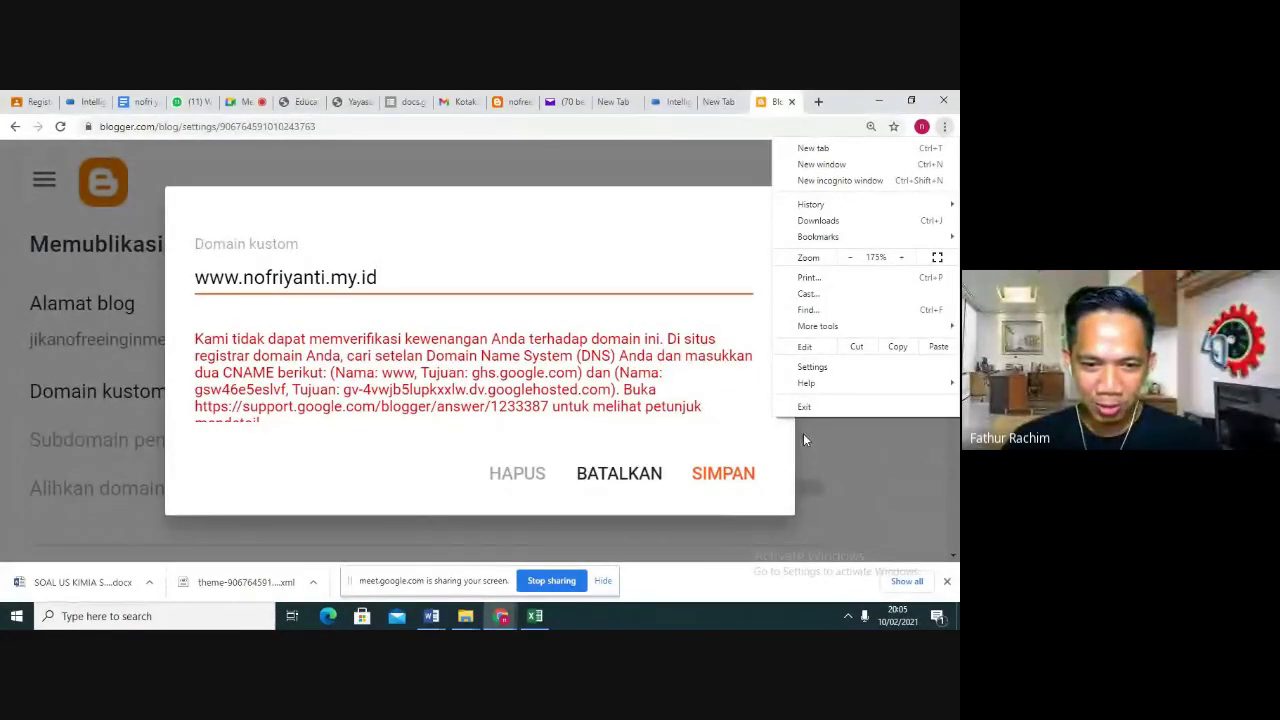
pyautogui.click(472, 378)
pyautogui.moveTo(471, 372); pyautogui.dragTo(578, 372)
pyautogui.hotkey('ctrl', 'c')
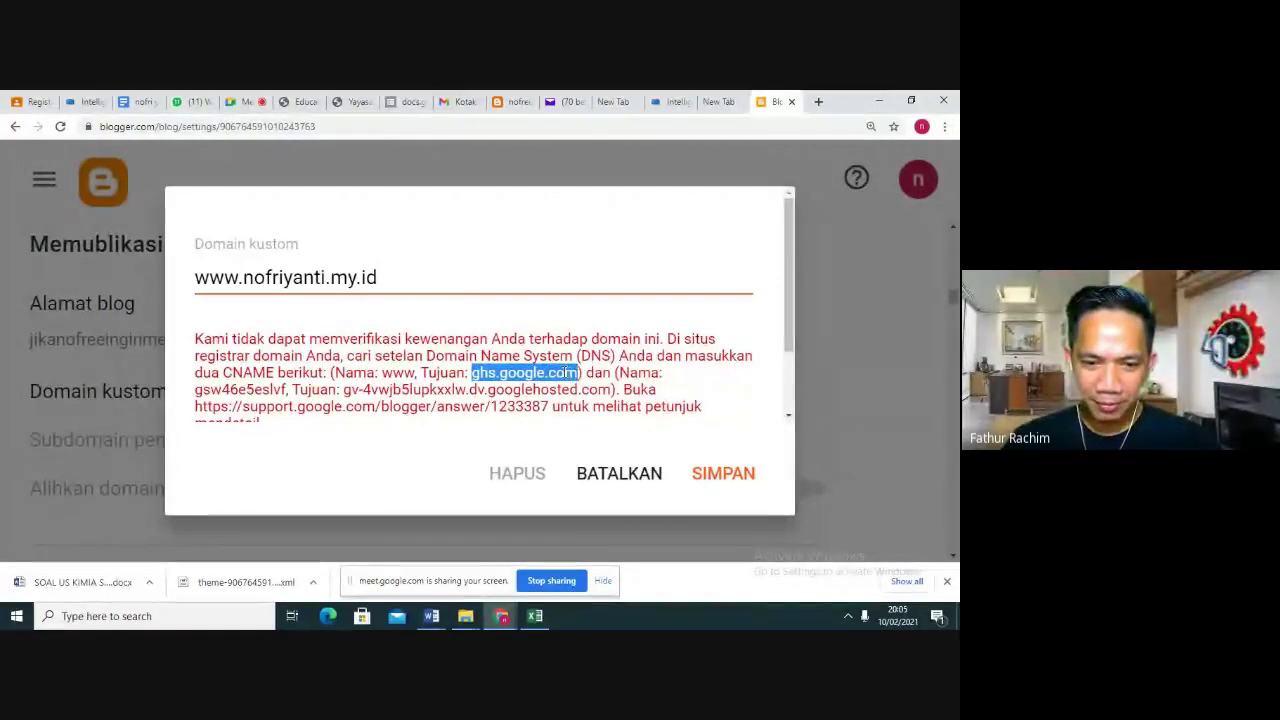
pyautogui.rightClick(567, 374)
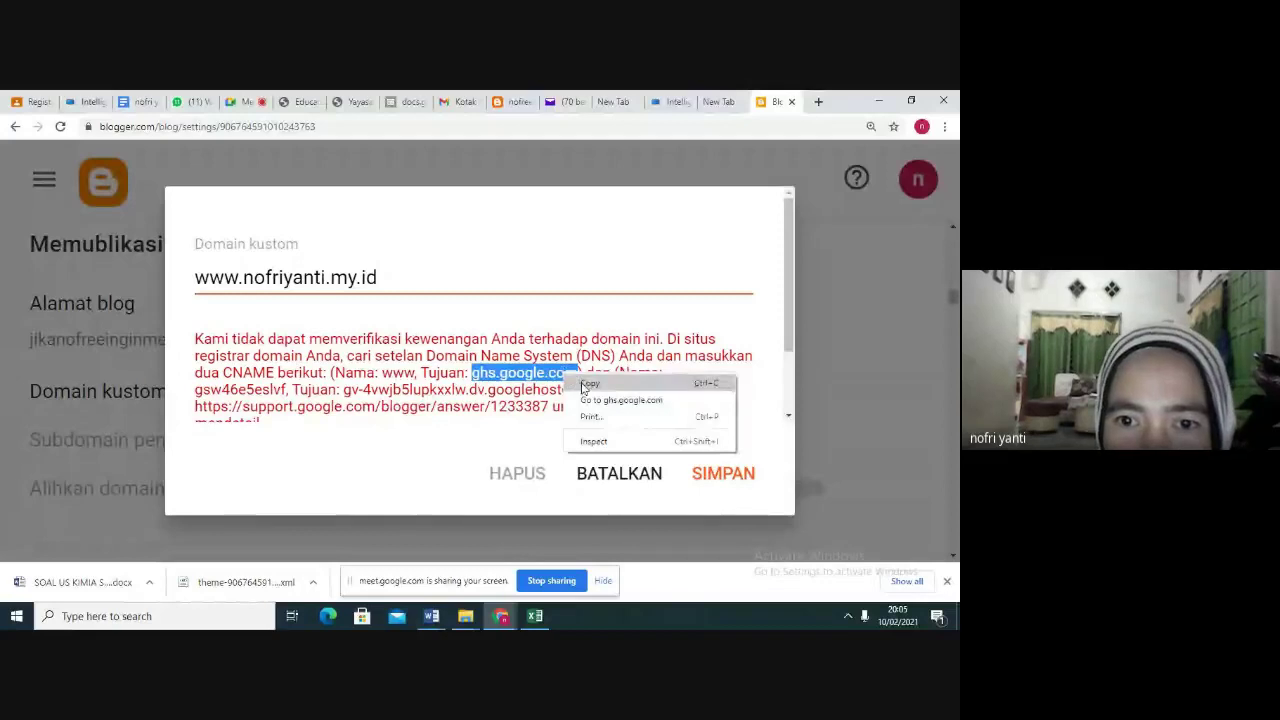
pyautogui.click(588, 384)
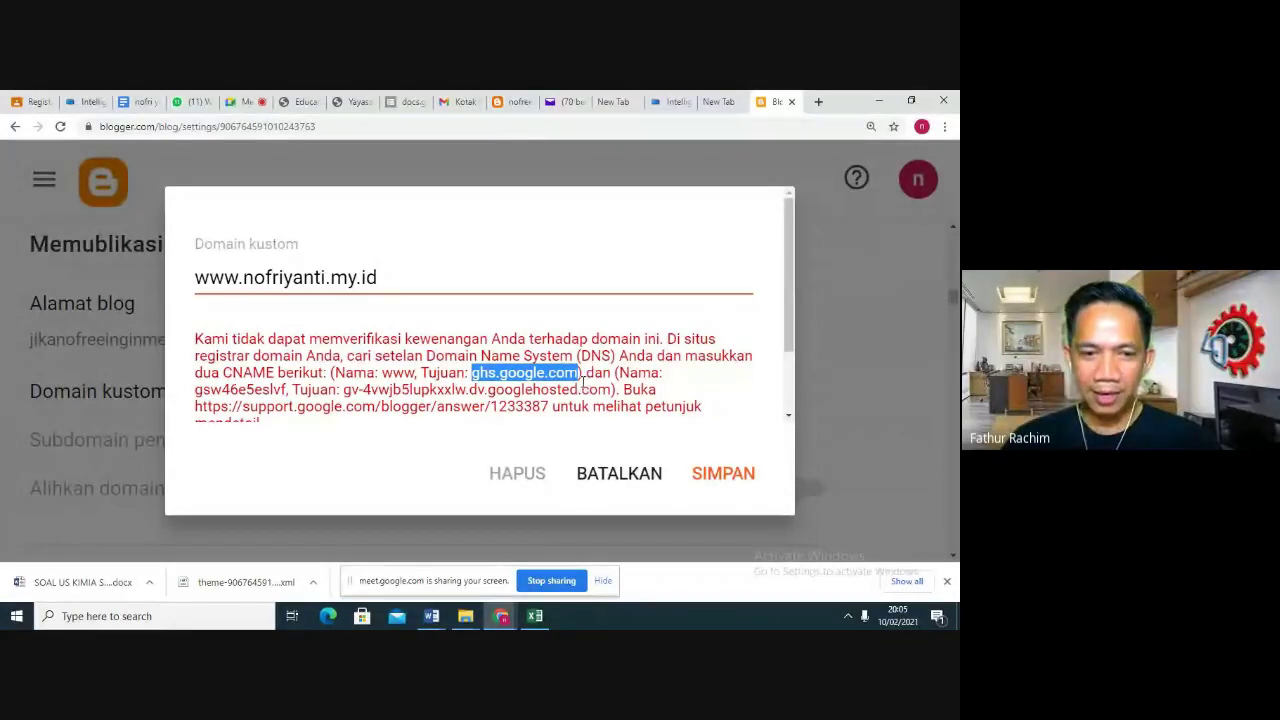
# In the new DNS record form, set the domain to www and TTL to 3600
pyautogui.click(93, 106)
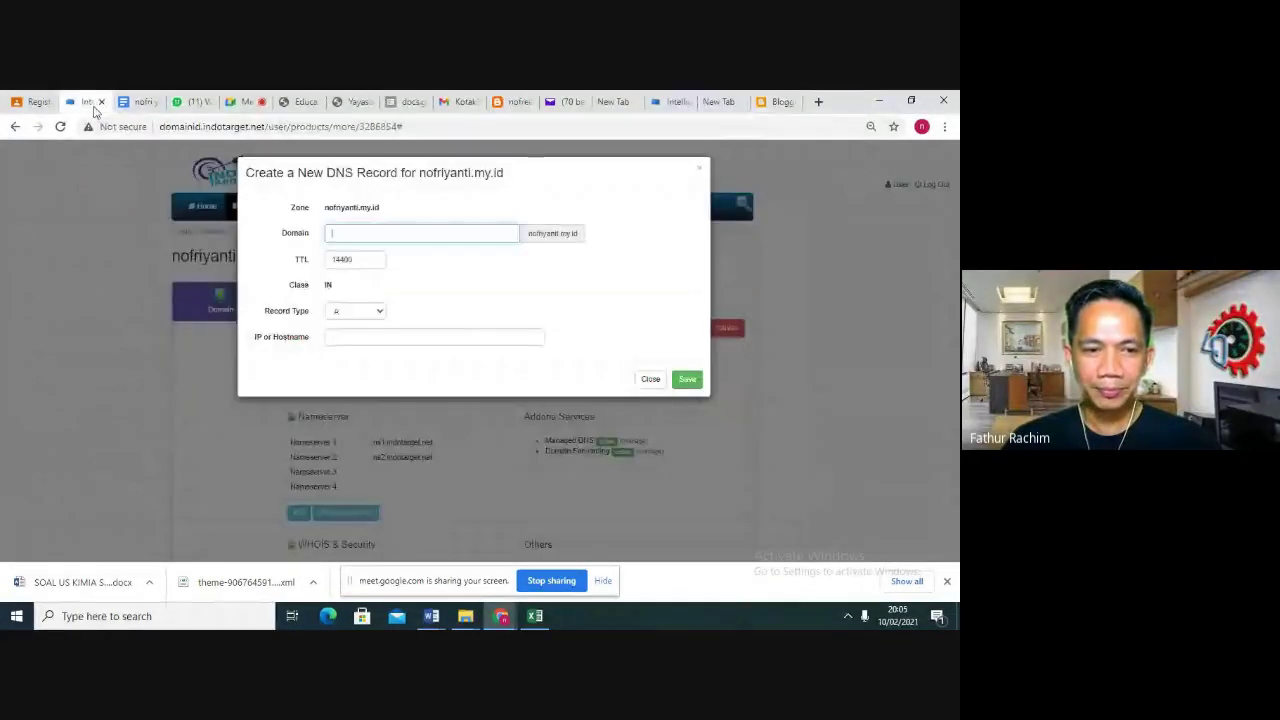
pyautogui.rightClick(348, 237)
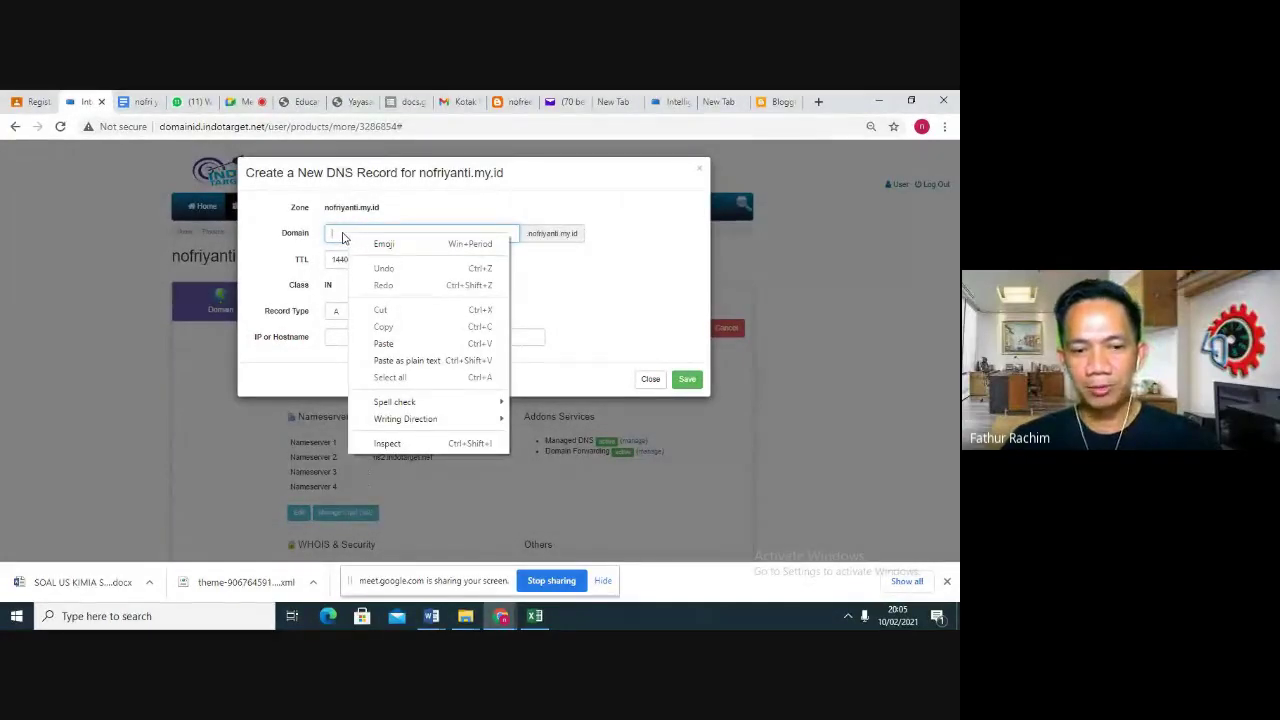
pyautogui.click(338, 232)
pyautogui.write('www')
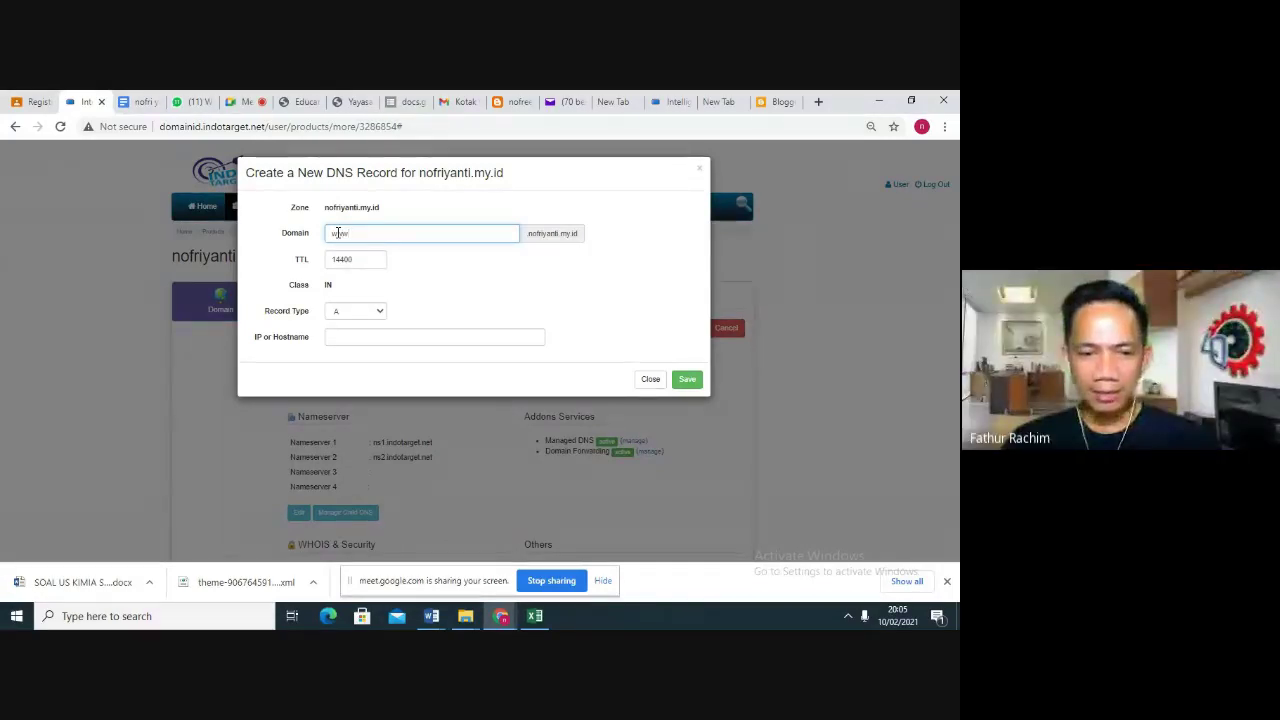
pyautogui.click(358, 261)
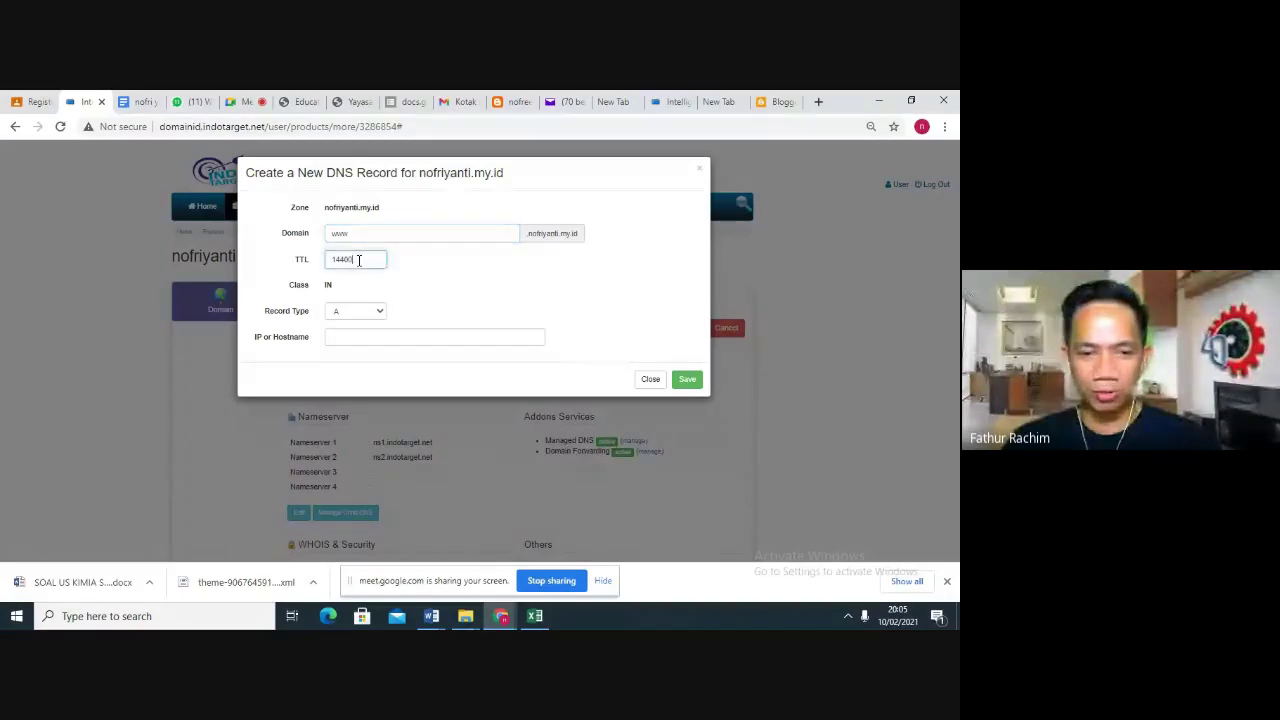
pyautogui.press('BackSpace')
pyautogui.press('BackSpace')
pyautogui.press('BackSpace')
pyautogui.press('BackSpace')
pyautogui.press('BackSpace')
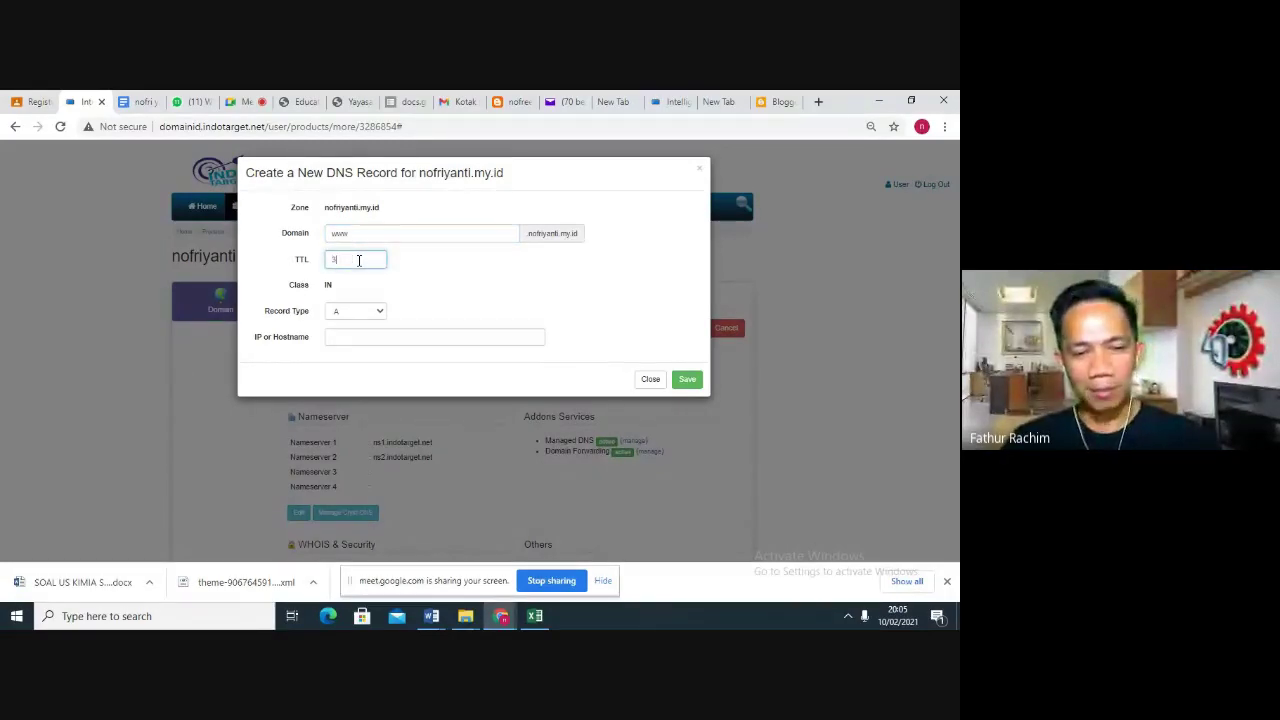
pyautogui.write('3600')
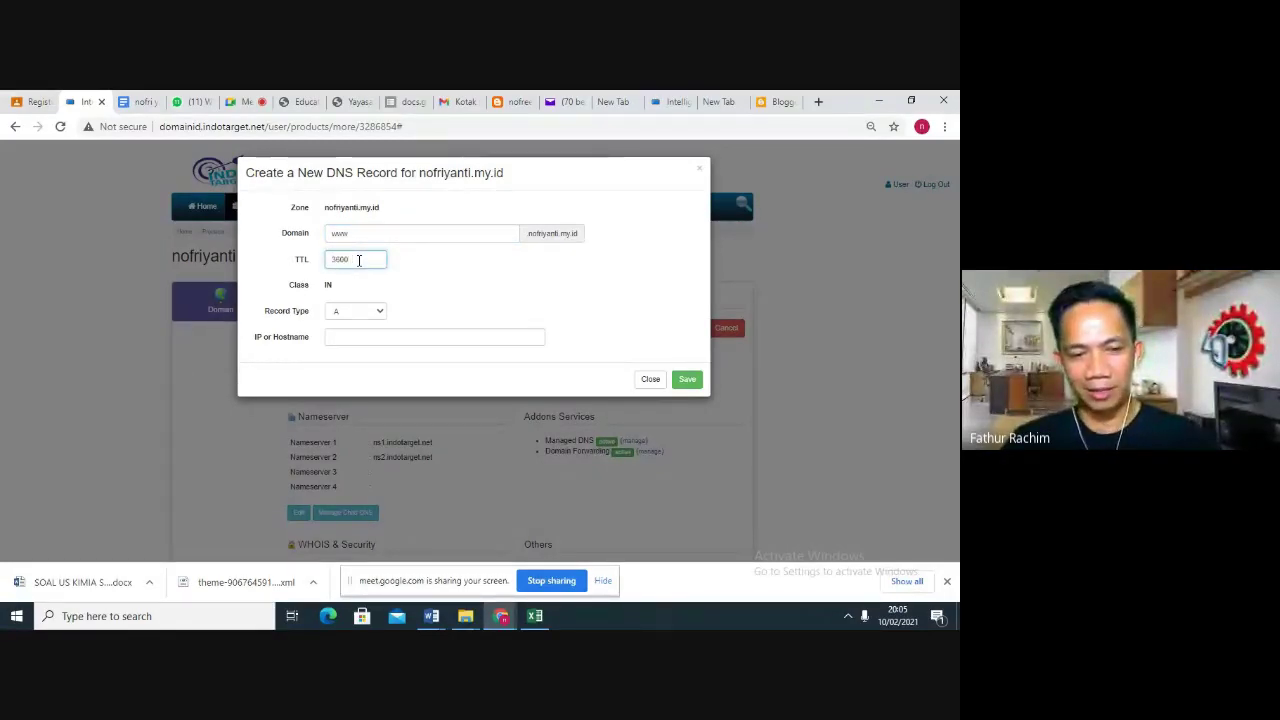
# Make it a CNAME pointing to ghs.google.com, save it, and close the blank form
pyautogui.click(378, 315)
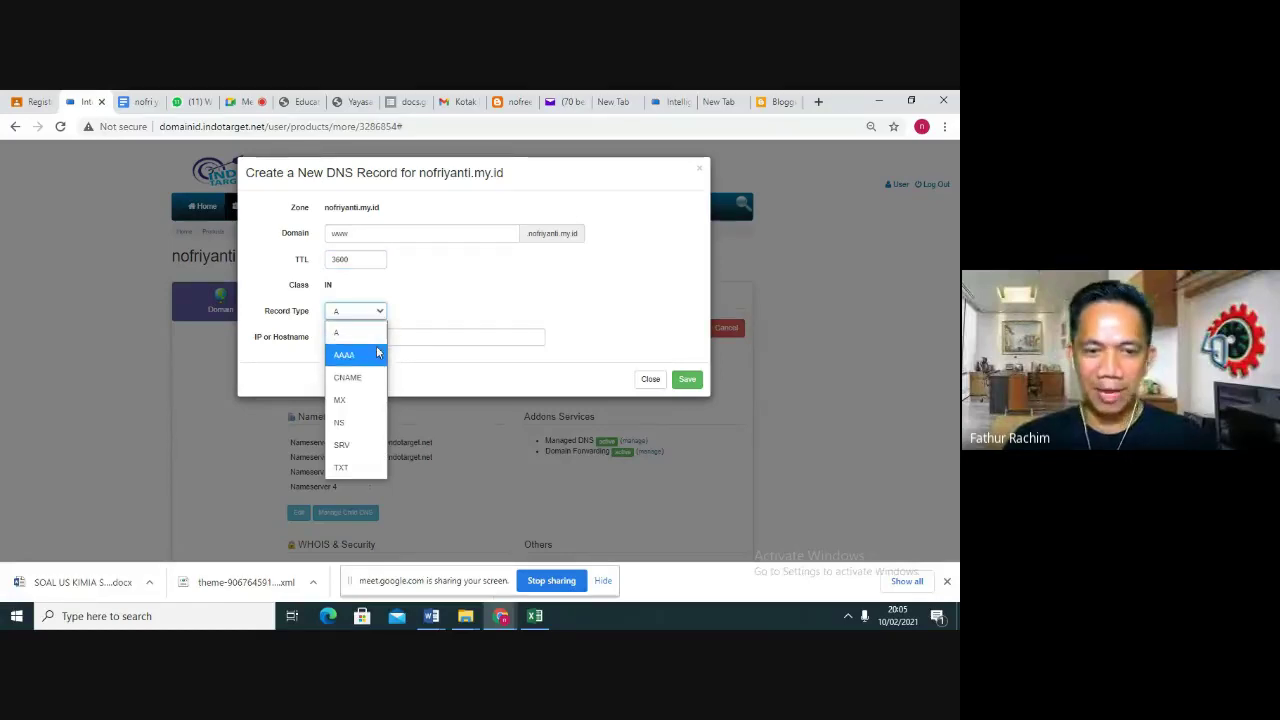
pyautogui.click(368, 376)
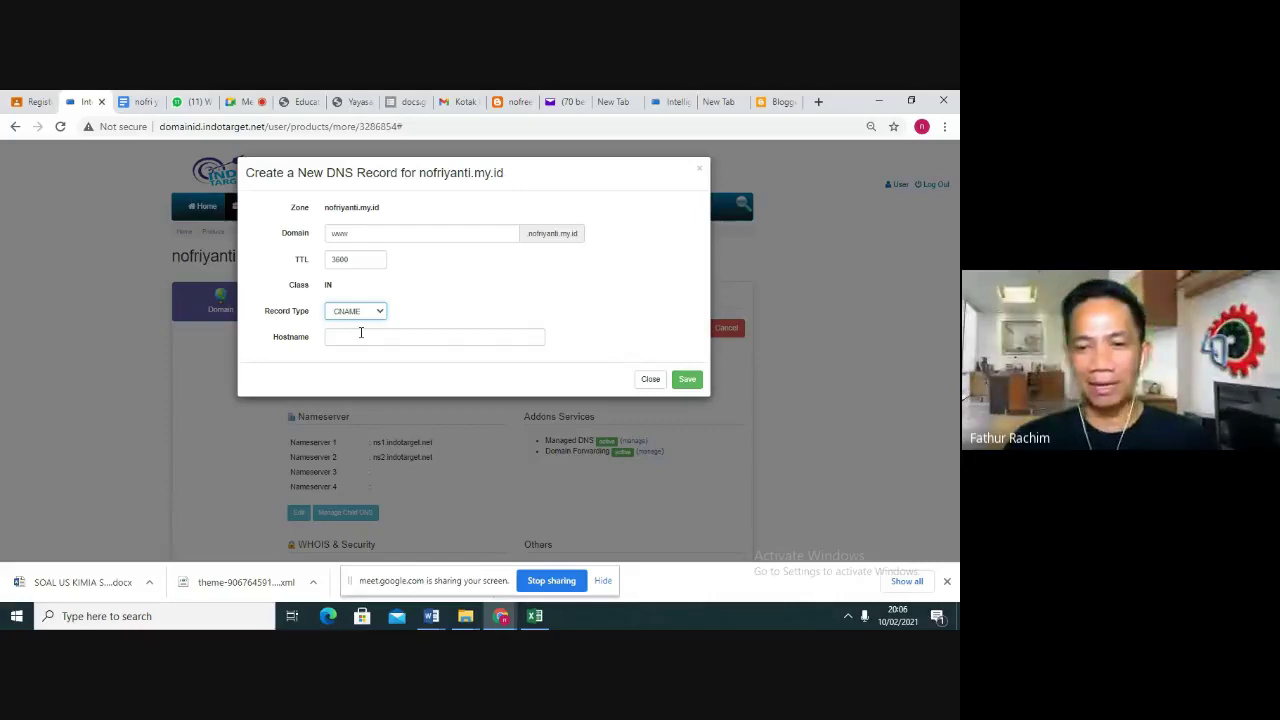
pyautogui.click(361, 333)
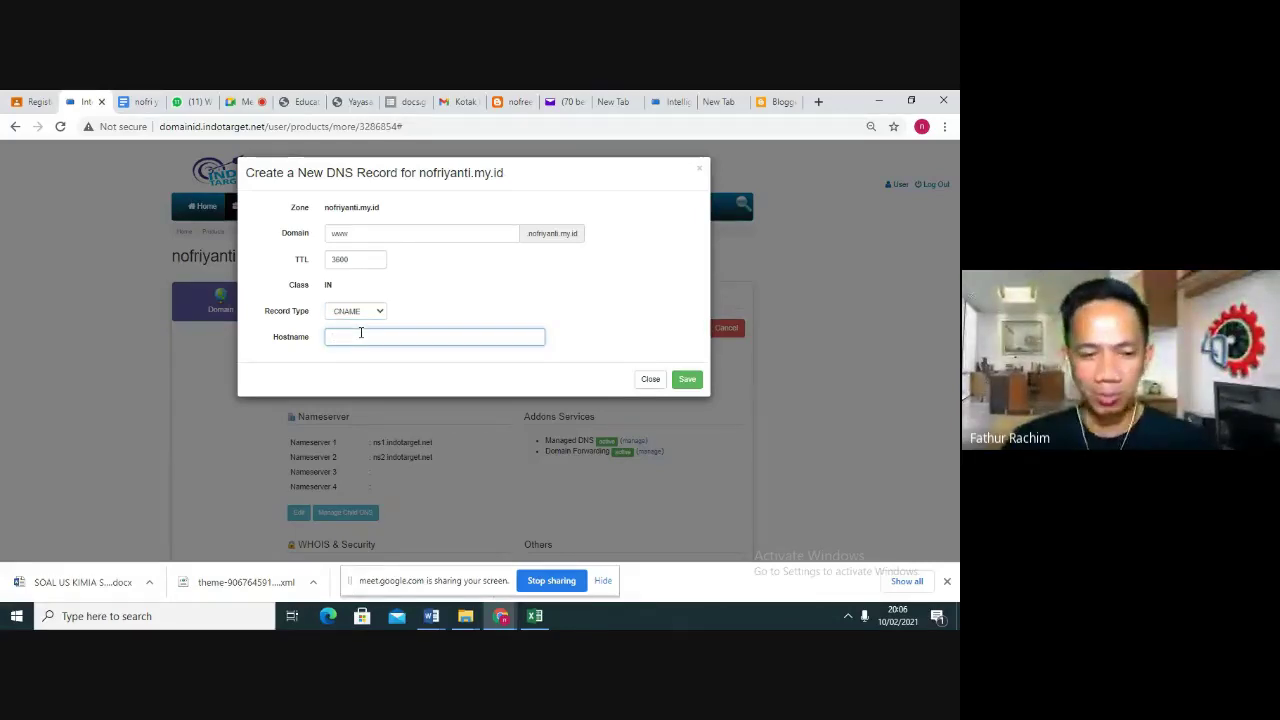
pyautogui.rightClick(361, 334)
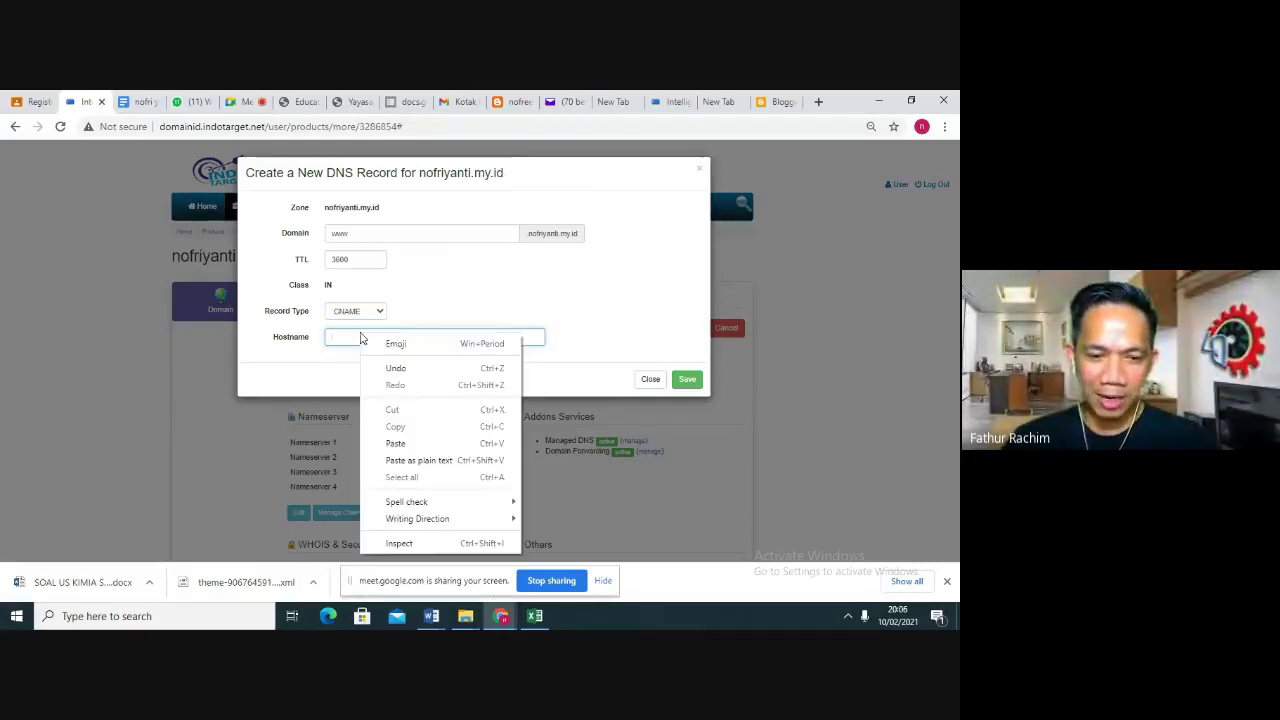
pyautogui.click(405, 443)
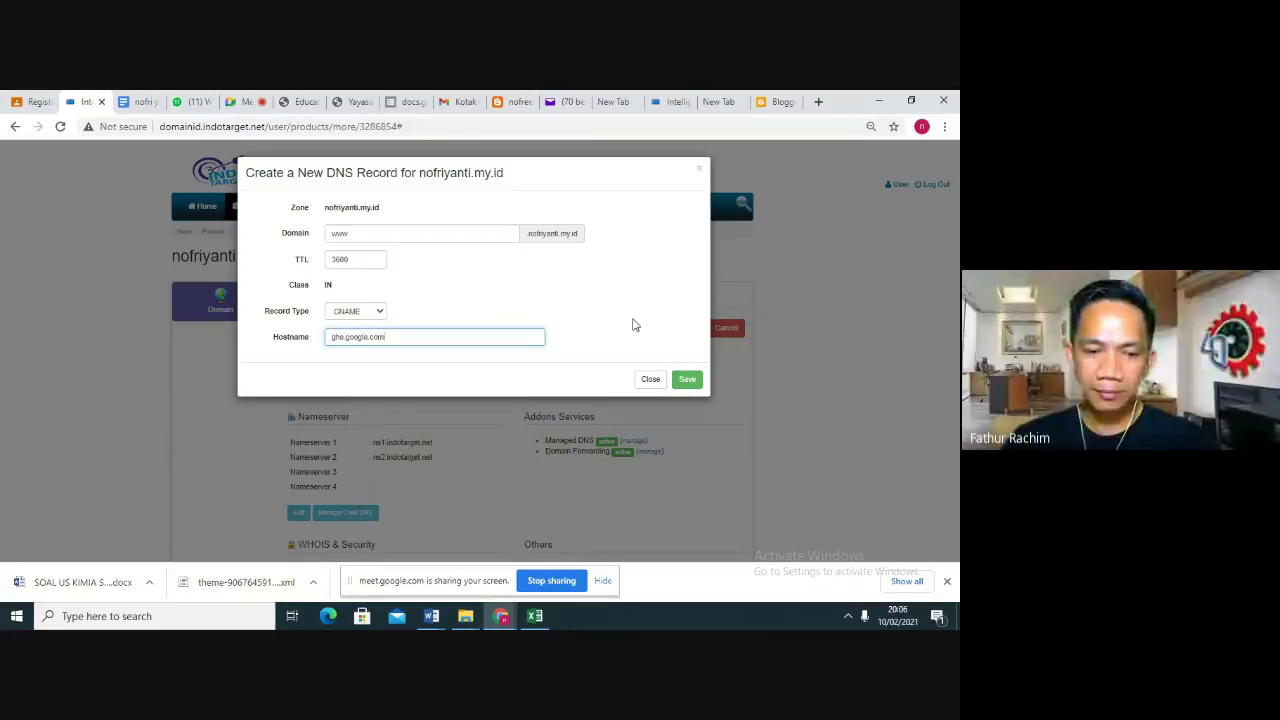
pyautogui.click(686, 381)
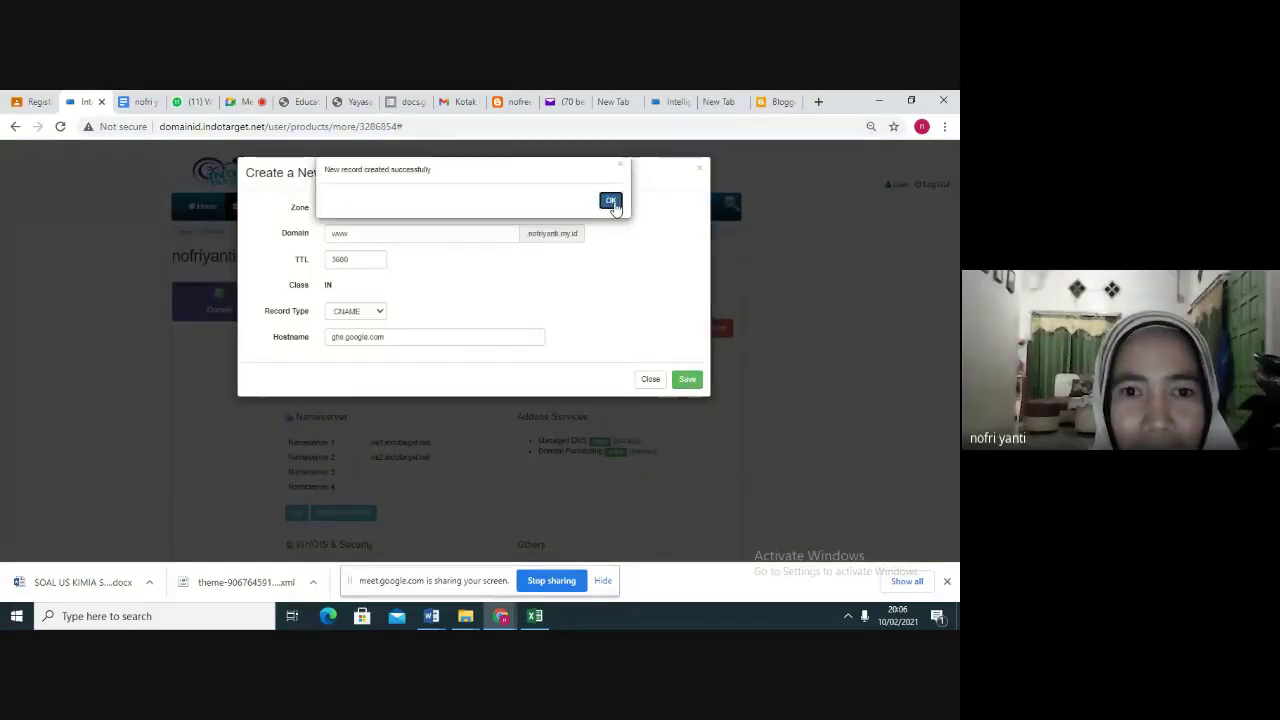
pyautogui.click(611, 201)
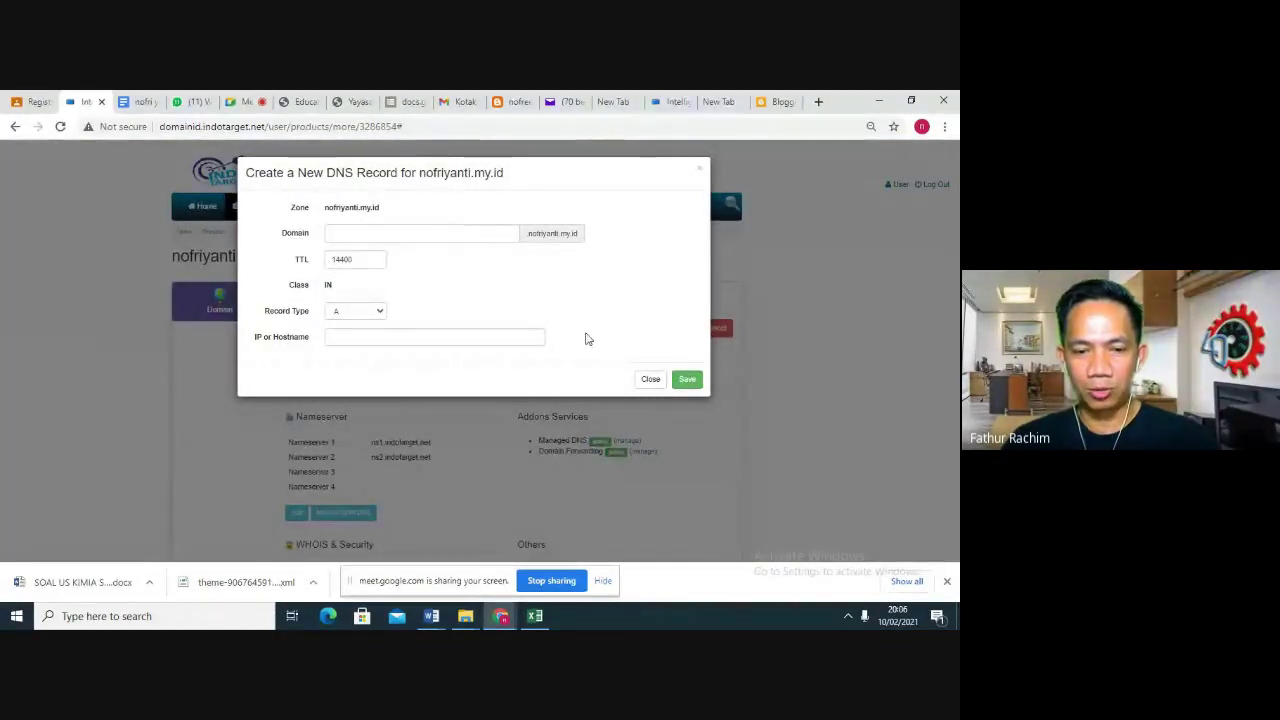
pyautogui.click(652, 381)
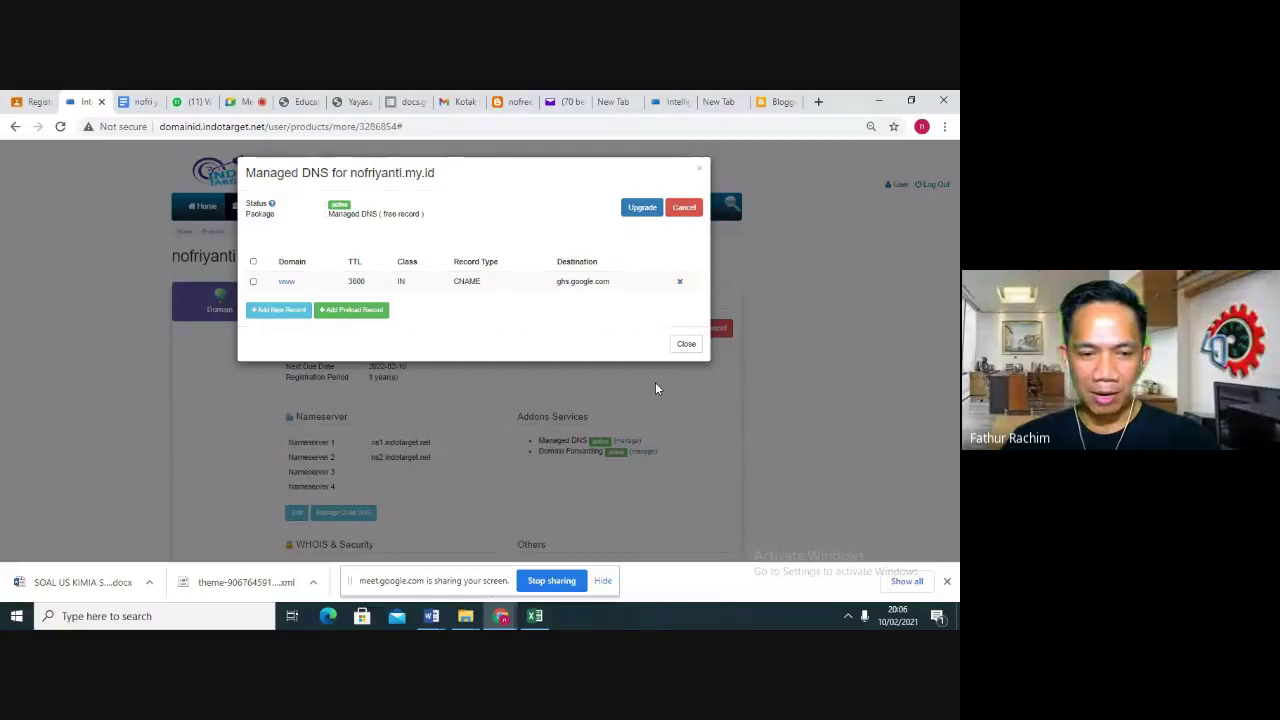
# Open another new DNS record form, then return to Blogger's custom-domain error dialog
pyautogui.click(284, 311)
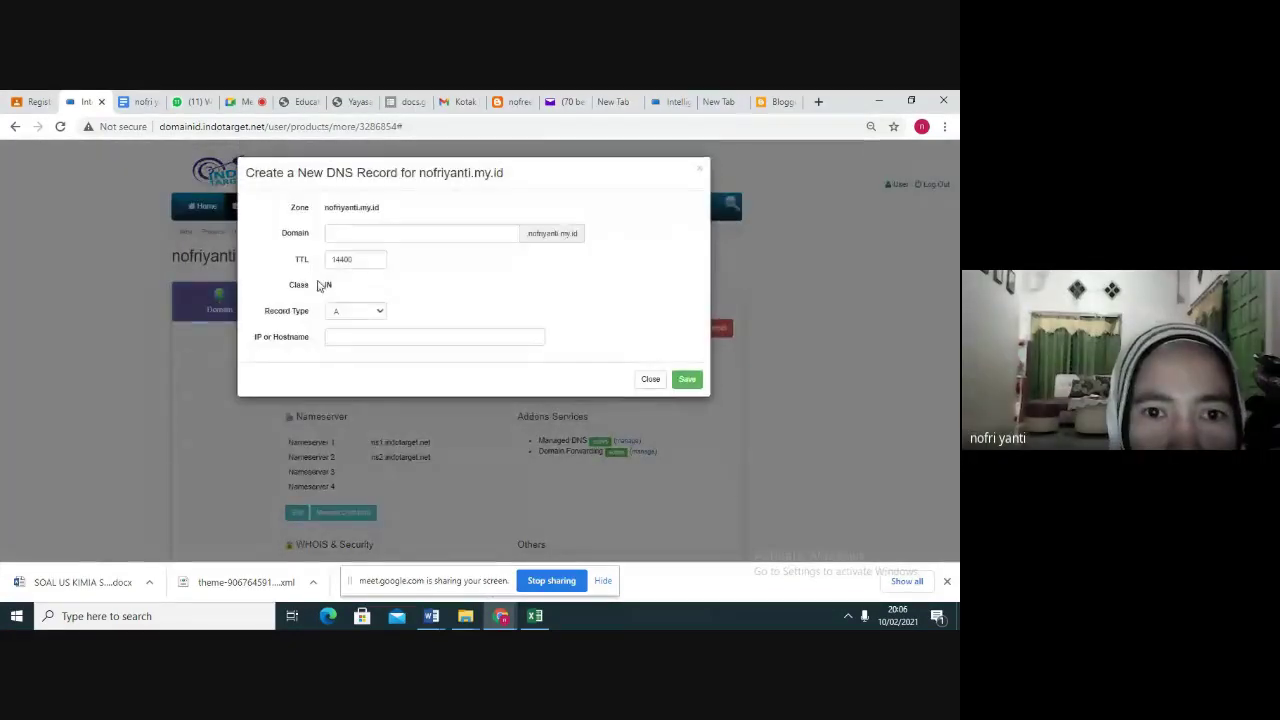
pyautogui.click(351, 235)
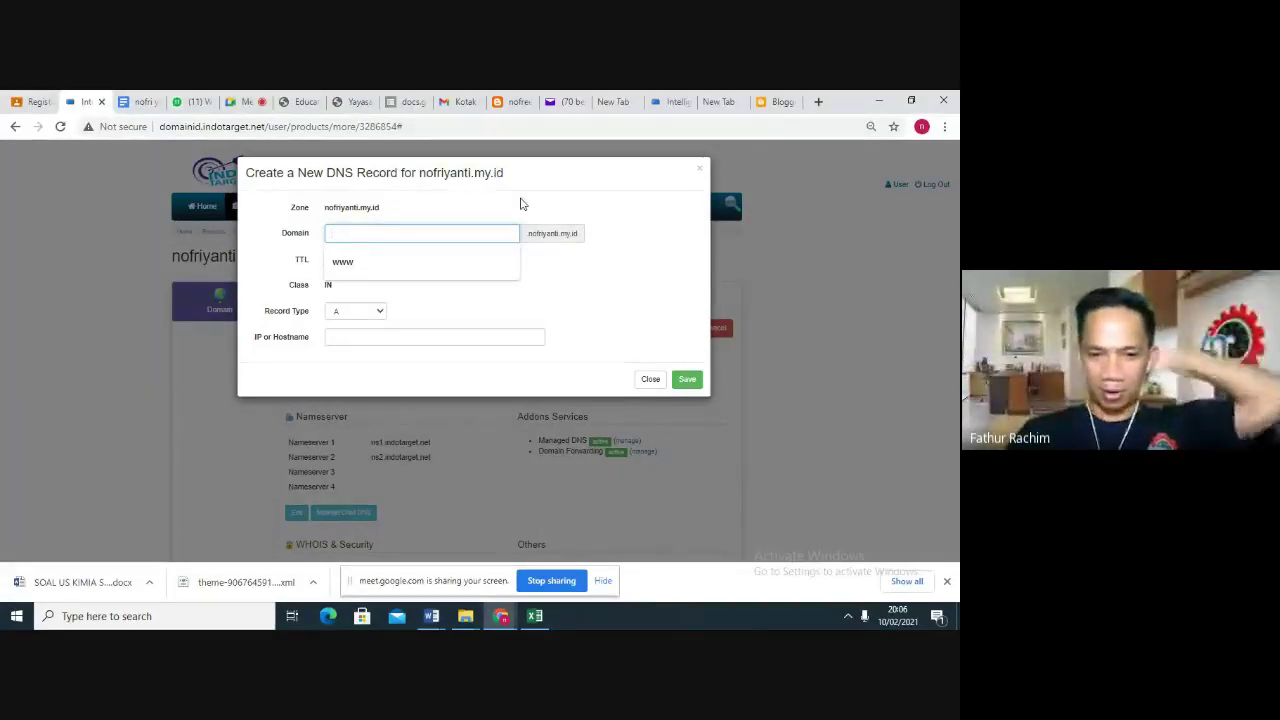
pyautogui.click(776, 102)
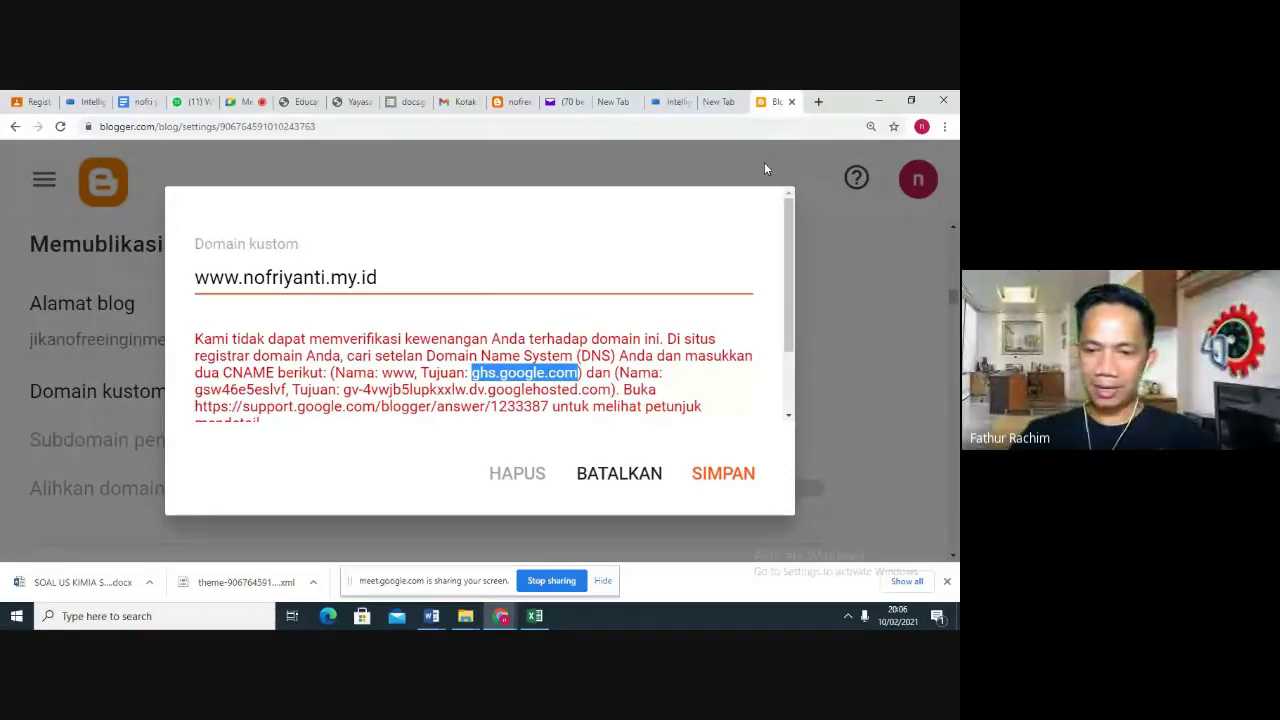
pyautogui.moveTo(789, 221); pyautogui.dragTo(791, 265)
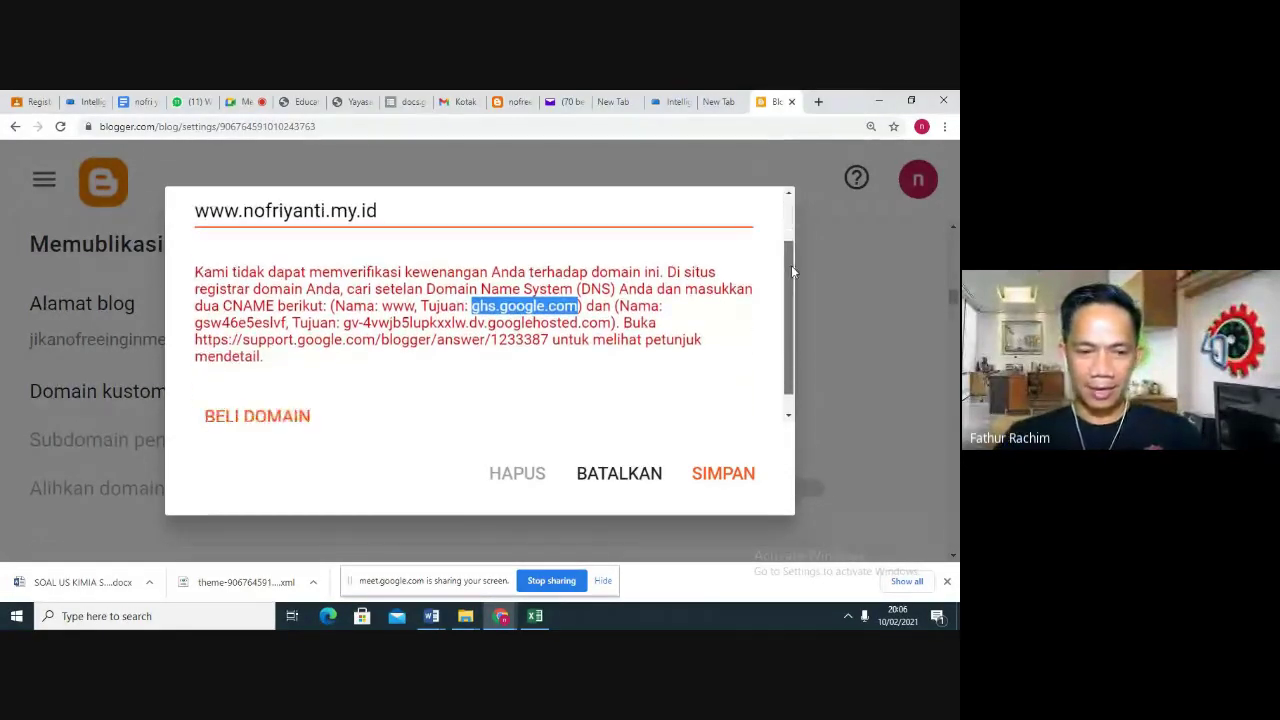
pyautogui.moveTo(491, 323); pyautogui.dragTo(610, 323)
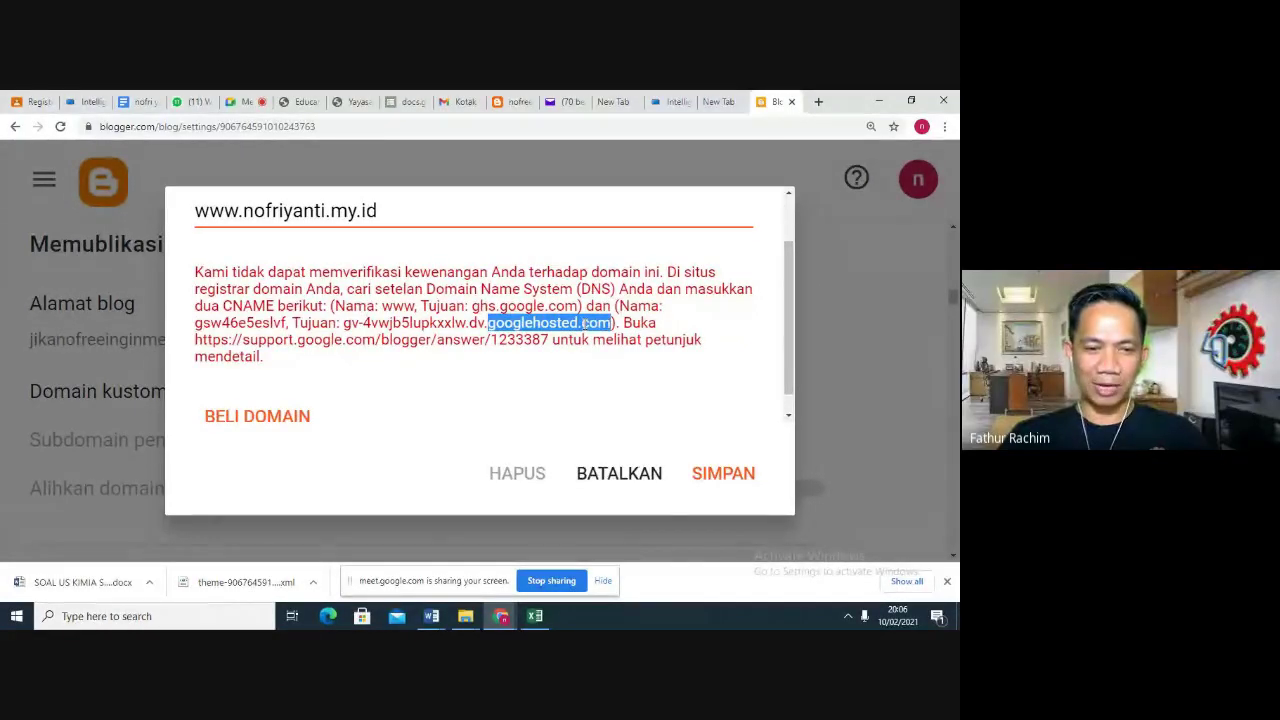
pyautogui.click(583, 323)
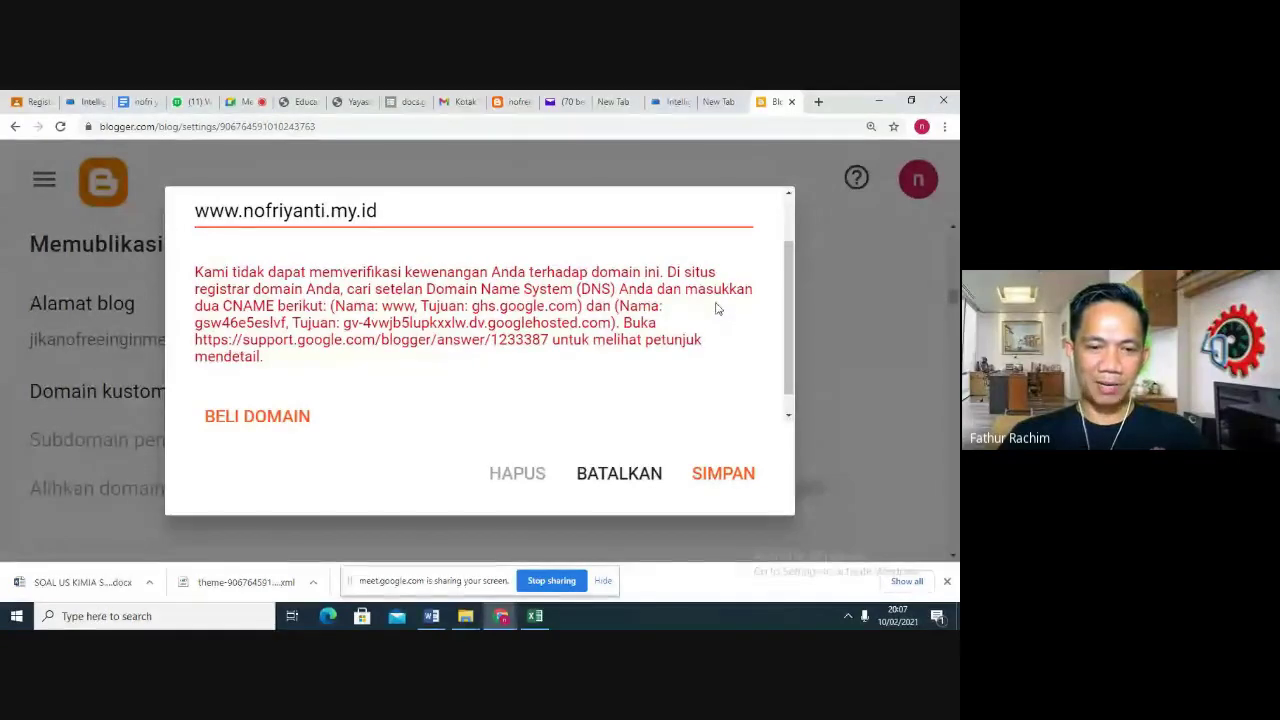
pyautogui.doubleClick(197, 323)
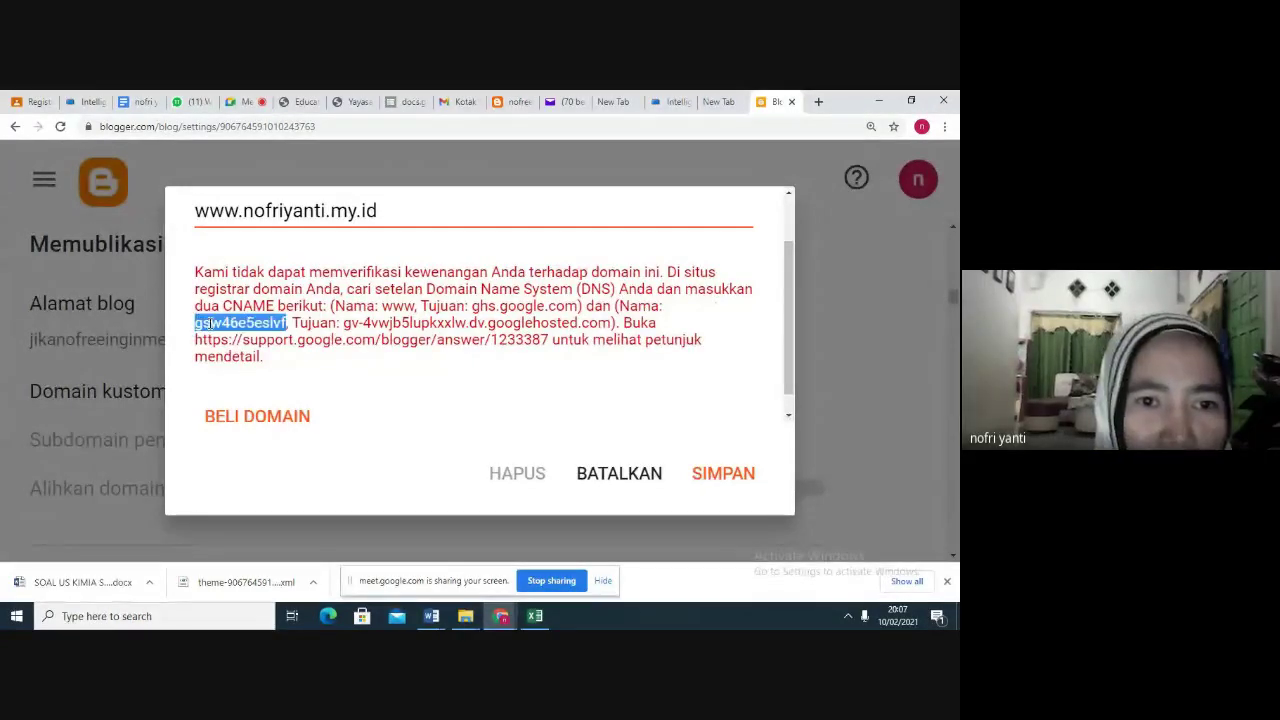
pyautogui.rightClick(256, 333)
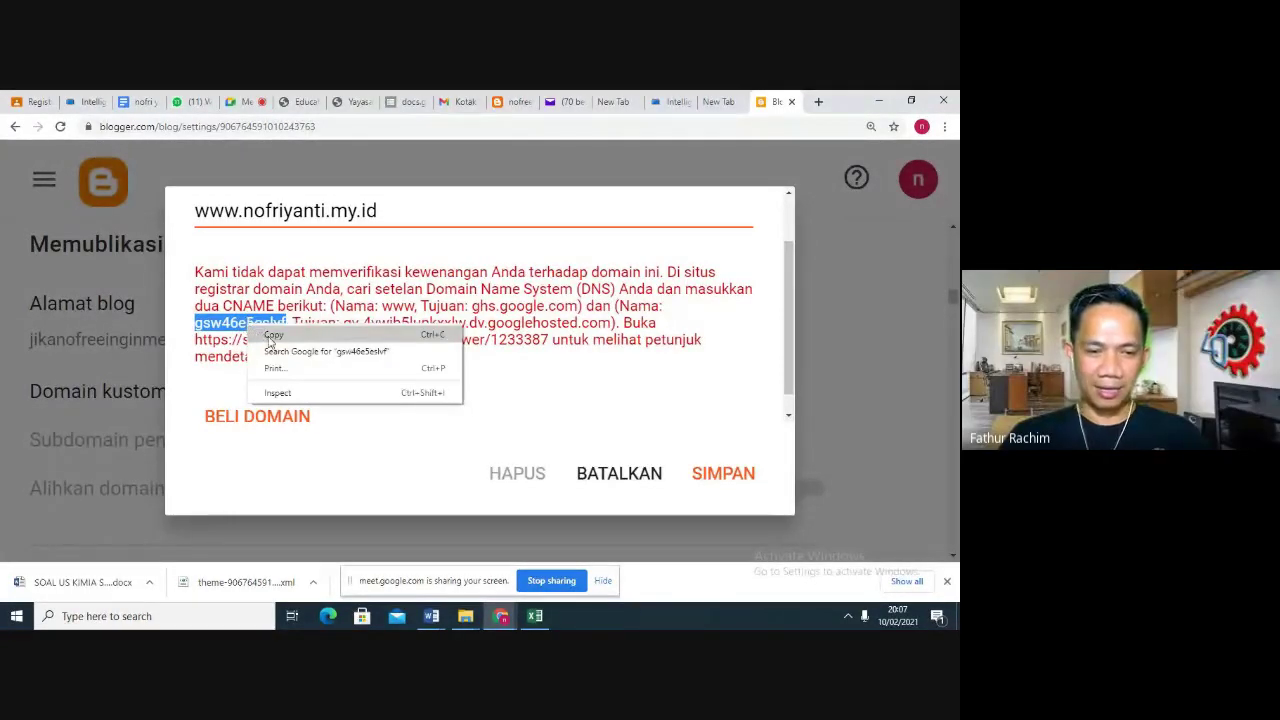
pyautogui.click(269, 338)
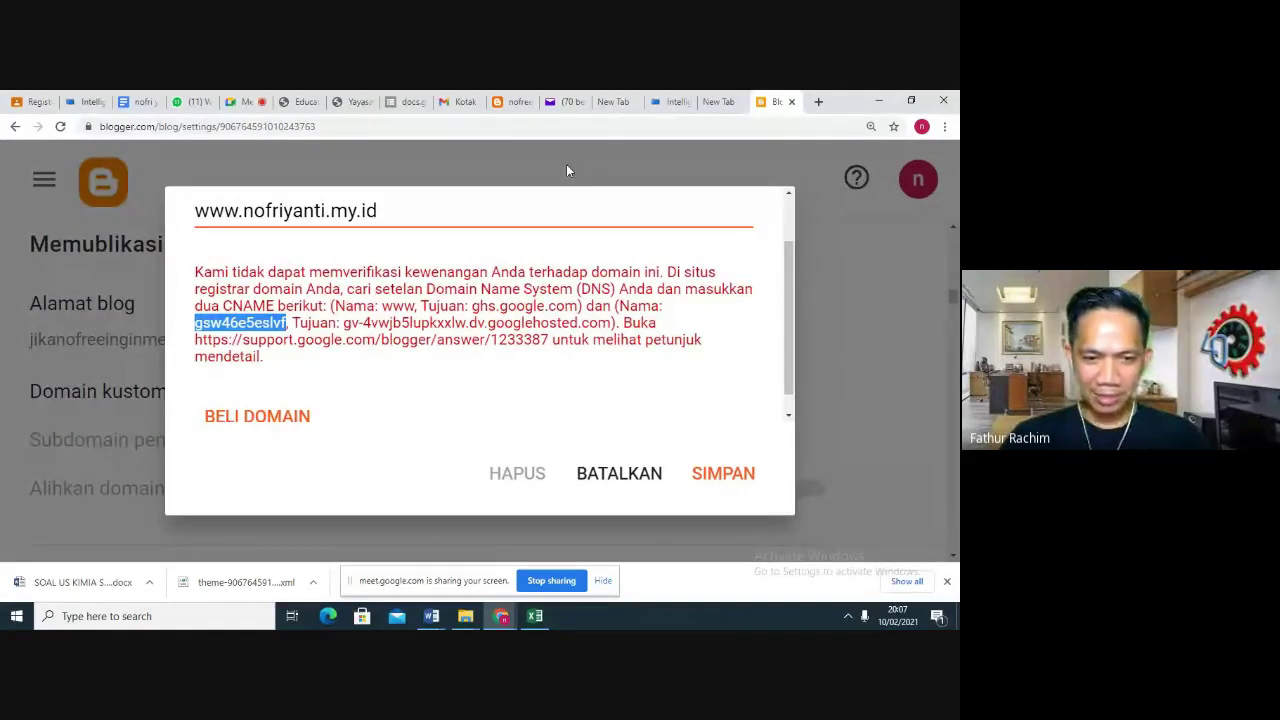
# Fill the new record with domain gsw46e5eslvf, TTL 3600 and type CNAME
pyautogui.click(78, 107)
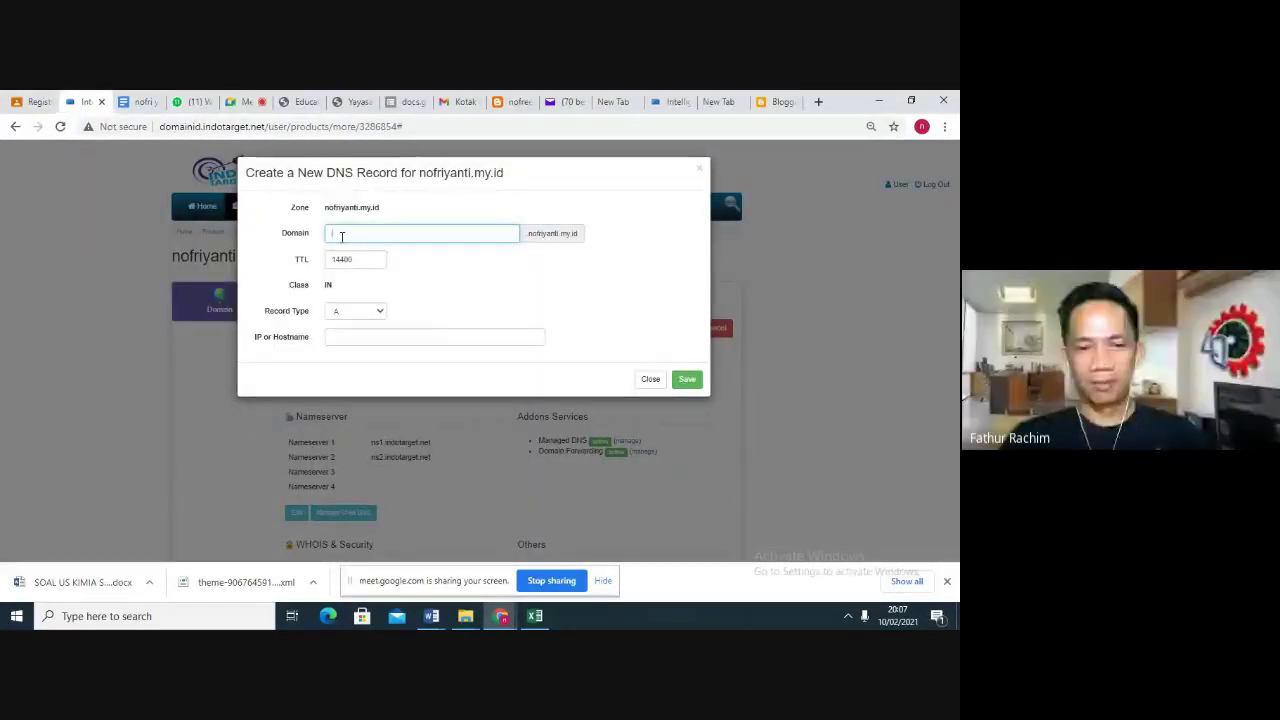
pyautogui.rightClick(338, 233)
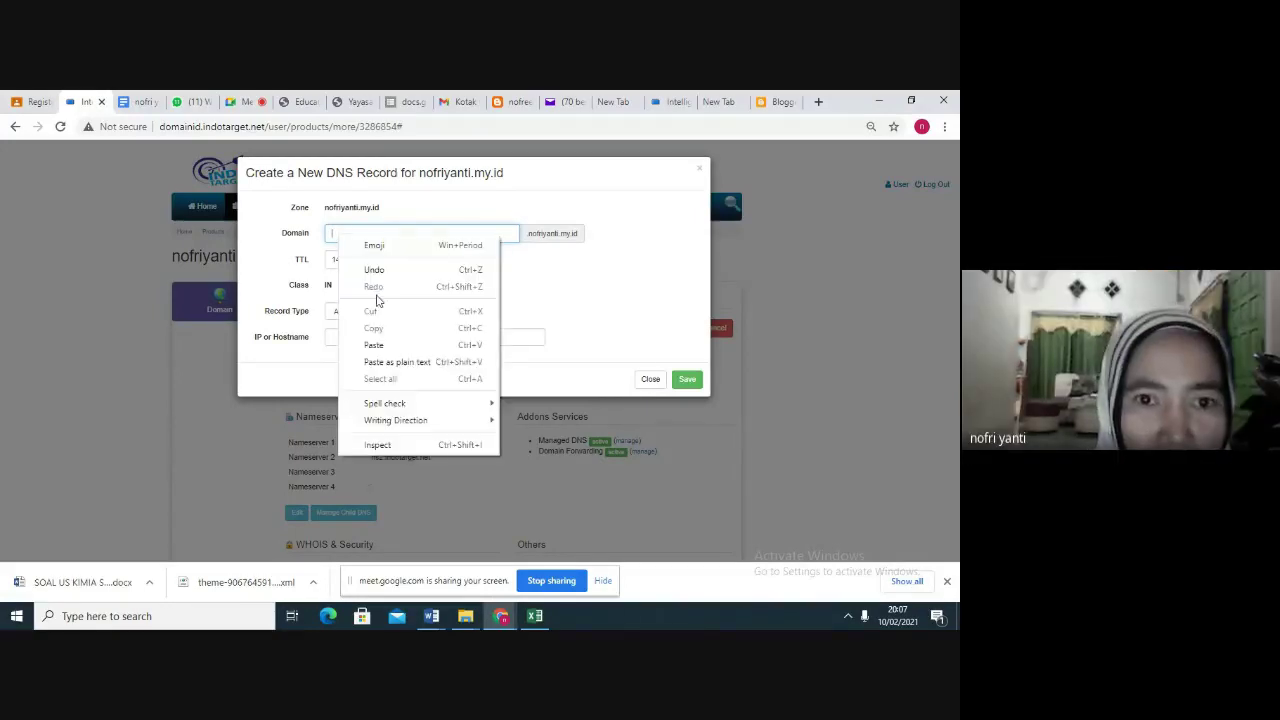
pyautogui.click(385, 341)
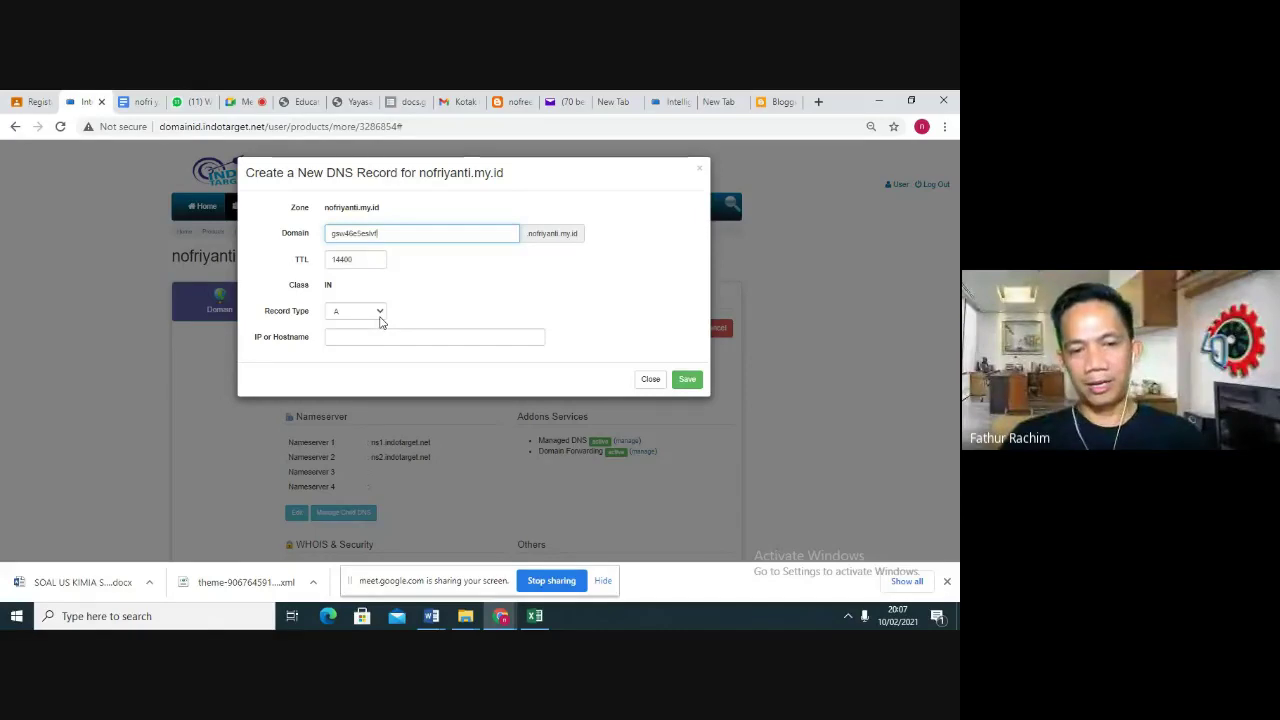
pyautogui.click(372, 258)
pyautogui.press('BackSpace')
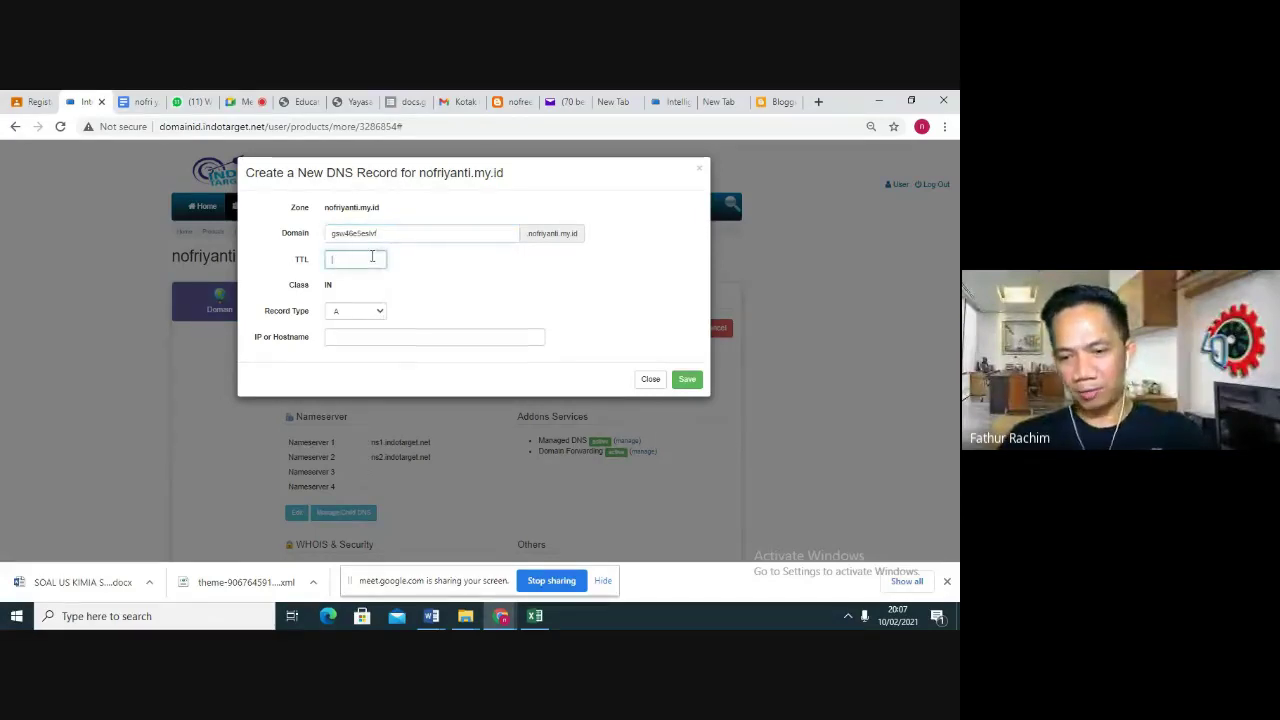
pyautogui.write('36')
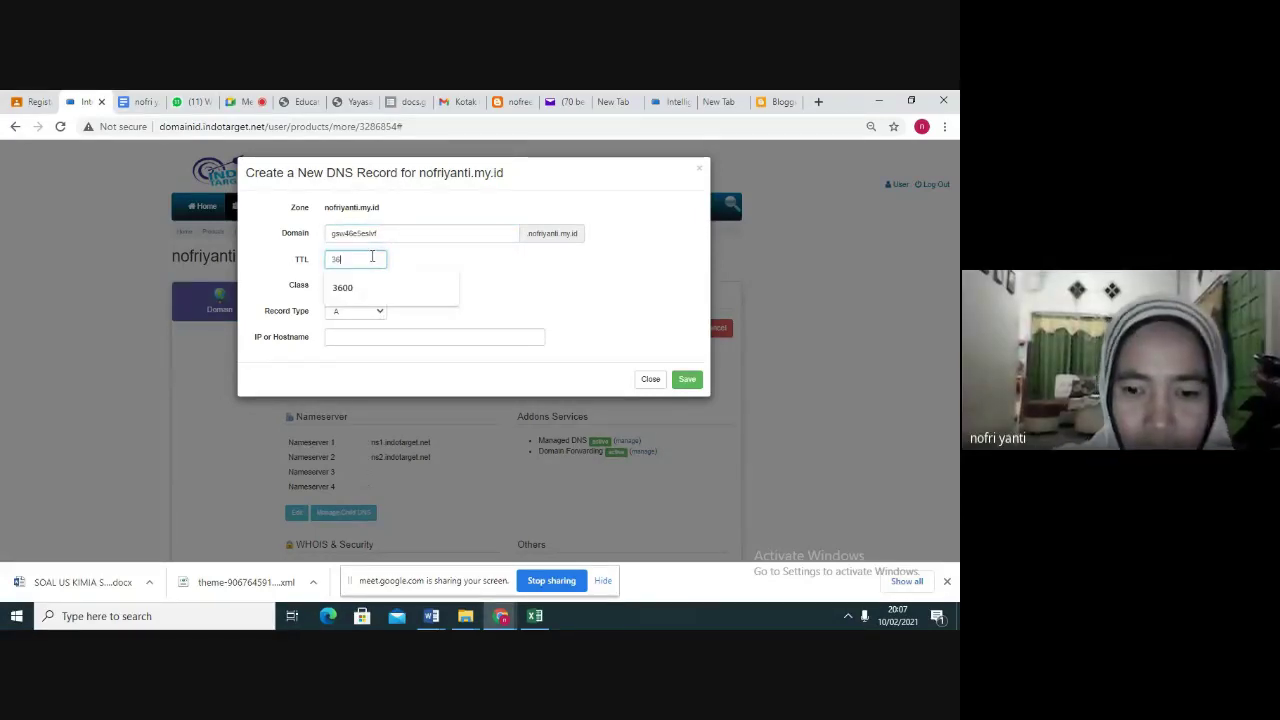
pyautogui.write('00')
pyautogui.click(378, 311)
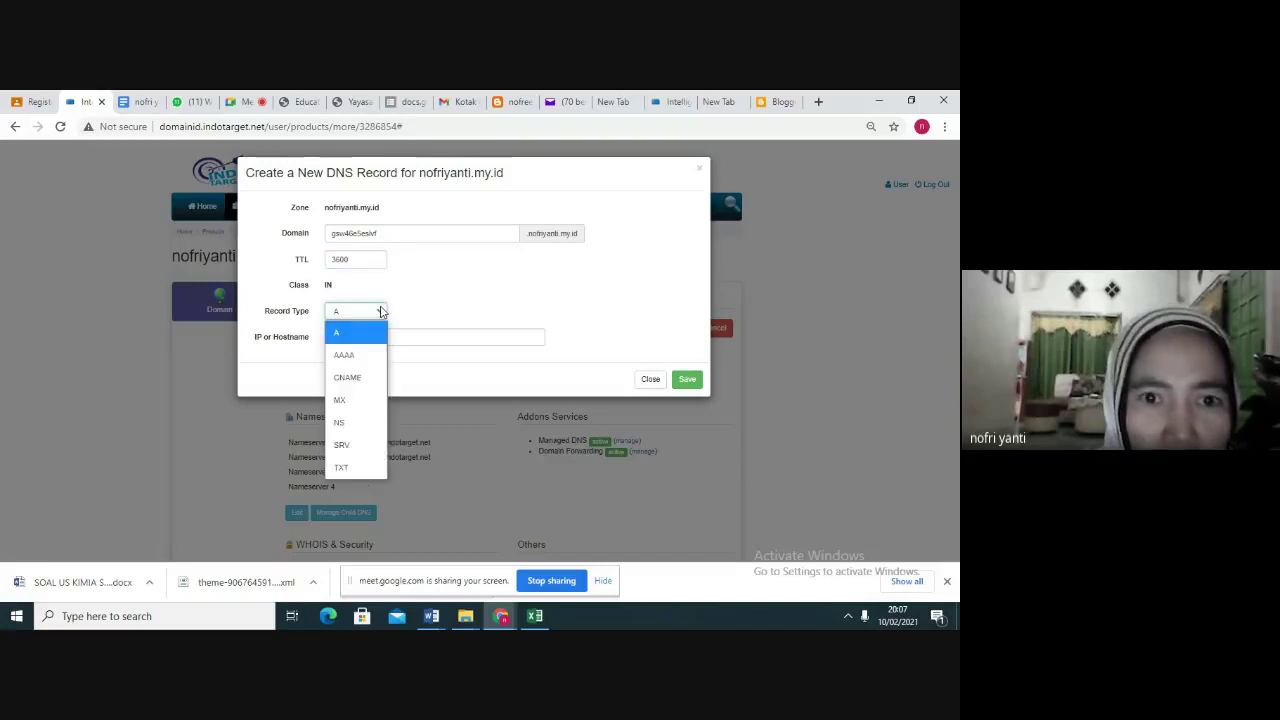
pyautogui.click(369, 378)
pyautogui.click(352, 336)
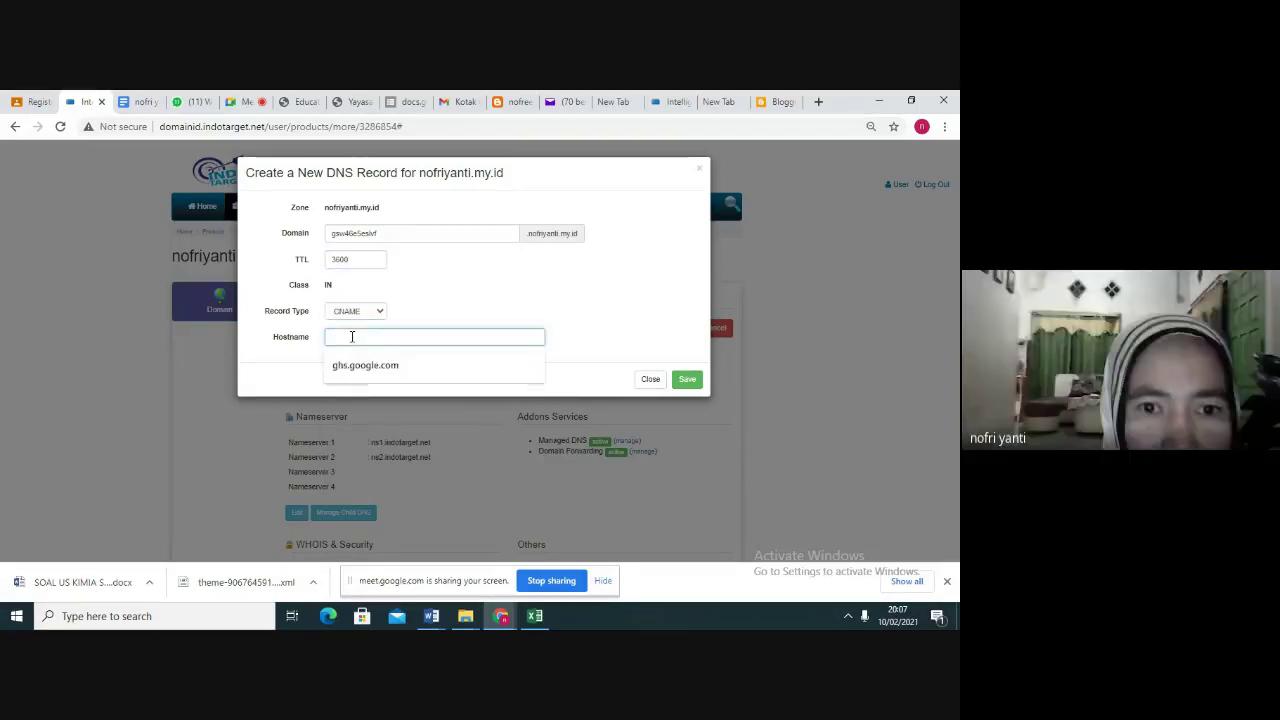
pyautogui.click(361, 371)
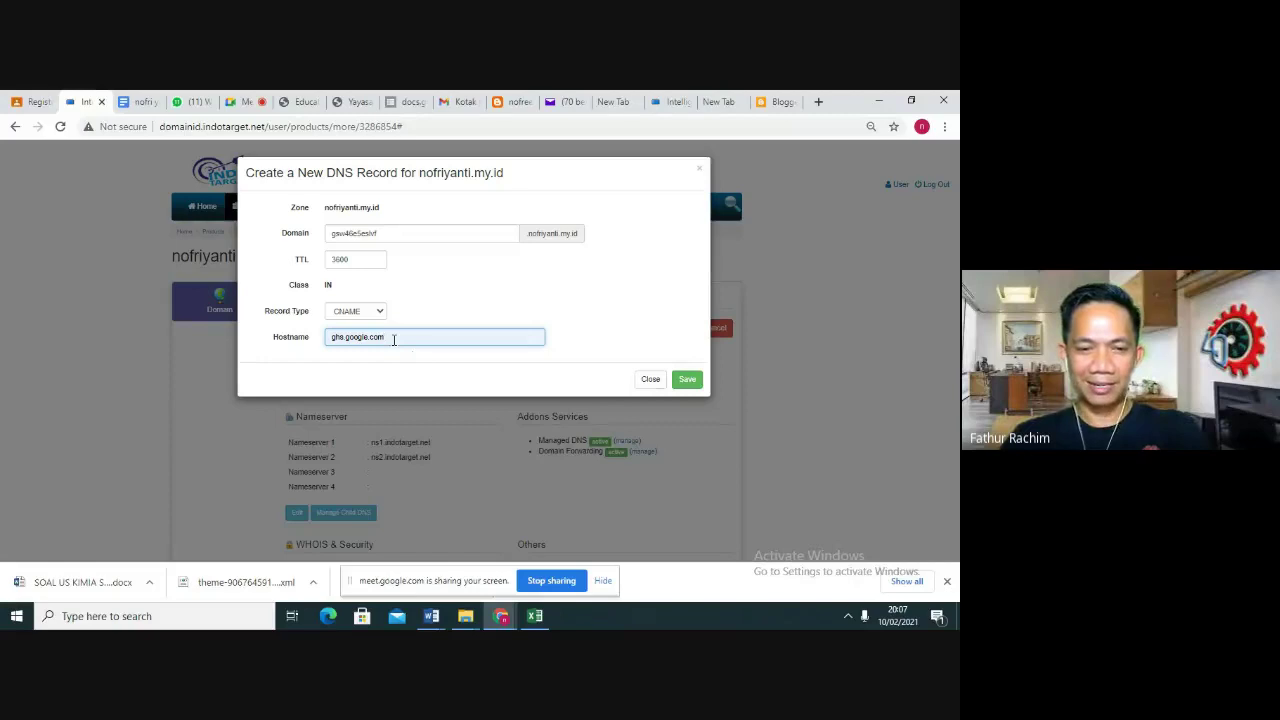
pyautogui.press('BackSpace')
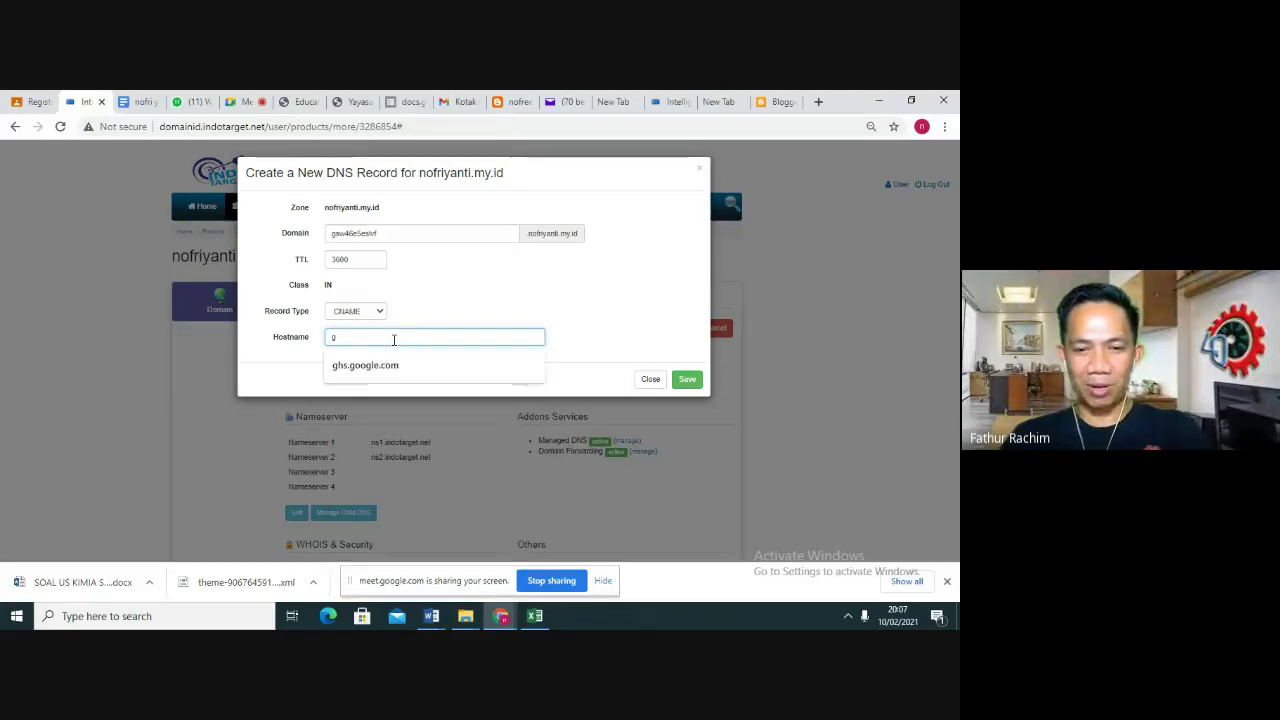
pyautogui.press('BackSpace')
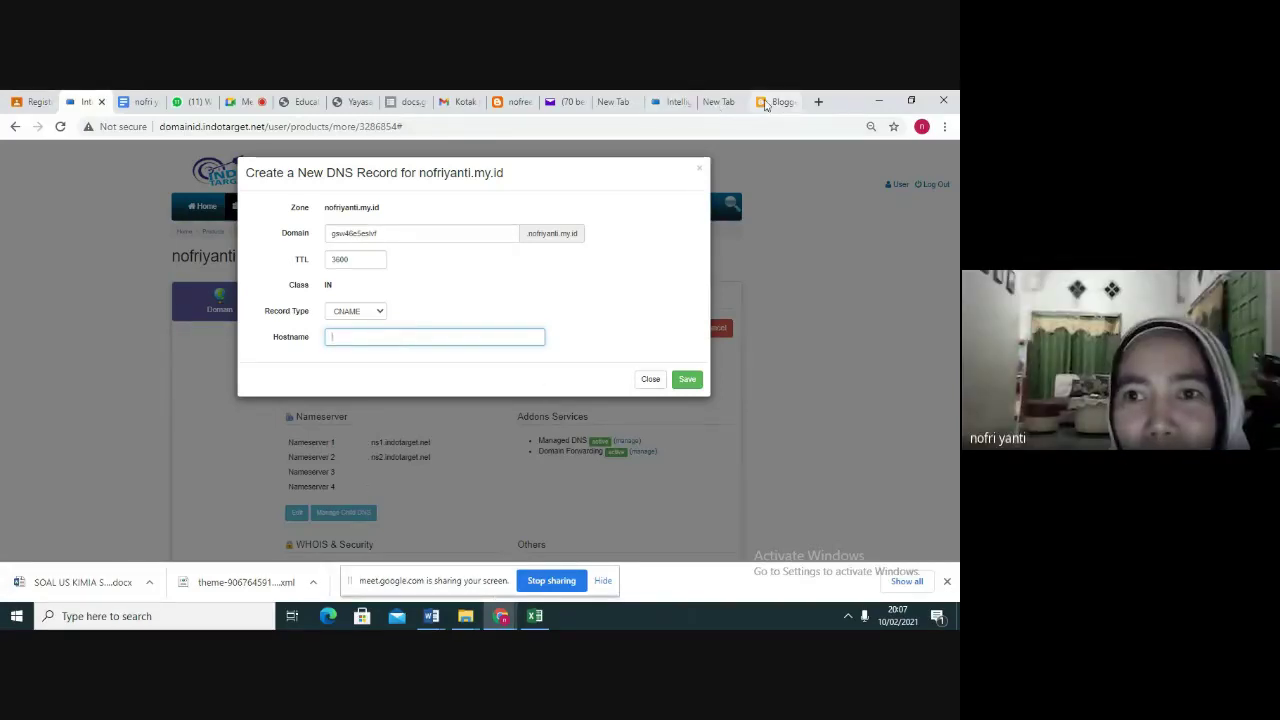
# Copy gv-4vwjb5lupkxxlw.dv.googlehosted.com from Blogger, paste it as Hostname, and save the record
pyautogui.click(778, 101)
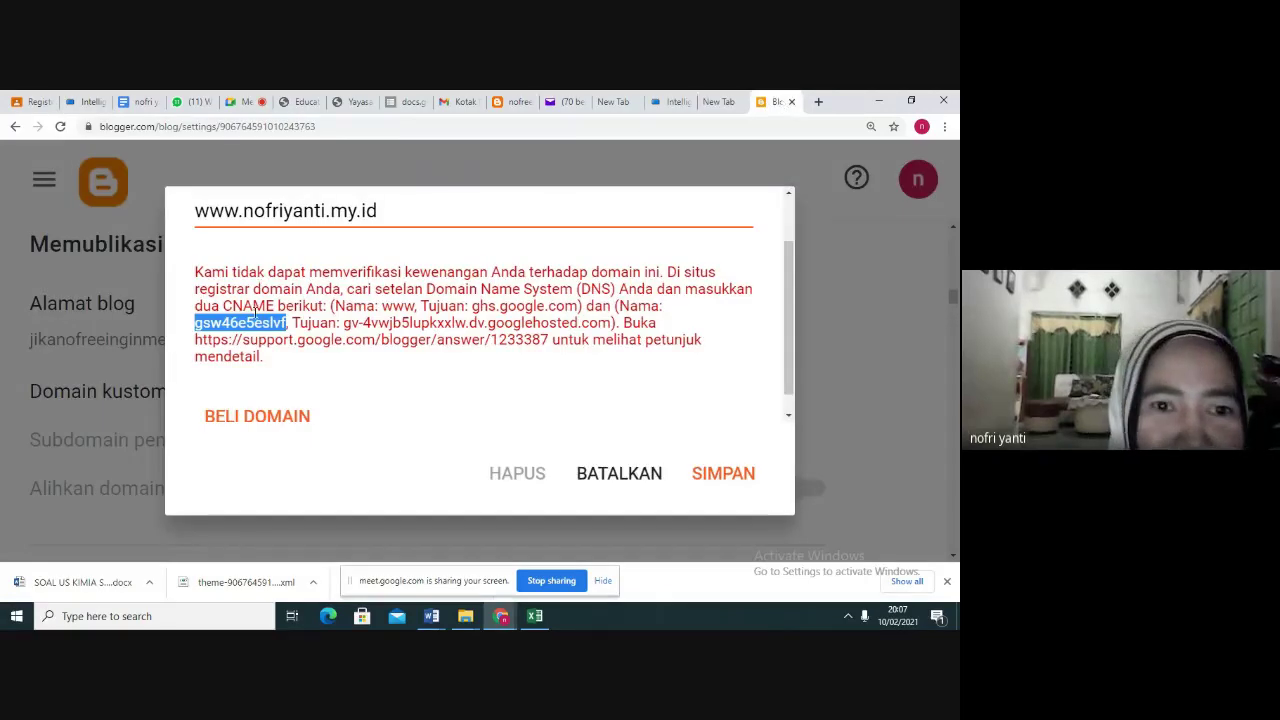
pyautogui.rightClick(258, 328)
pyautogui.click(283, 336)
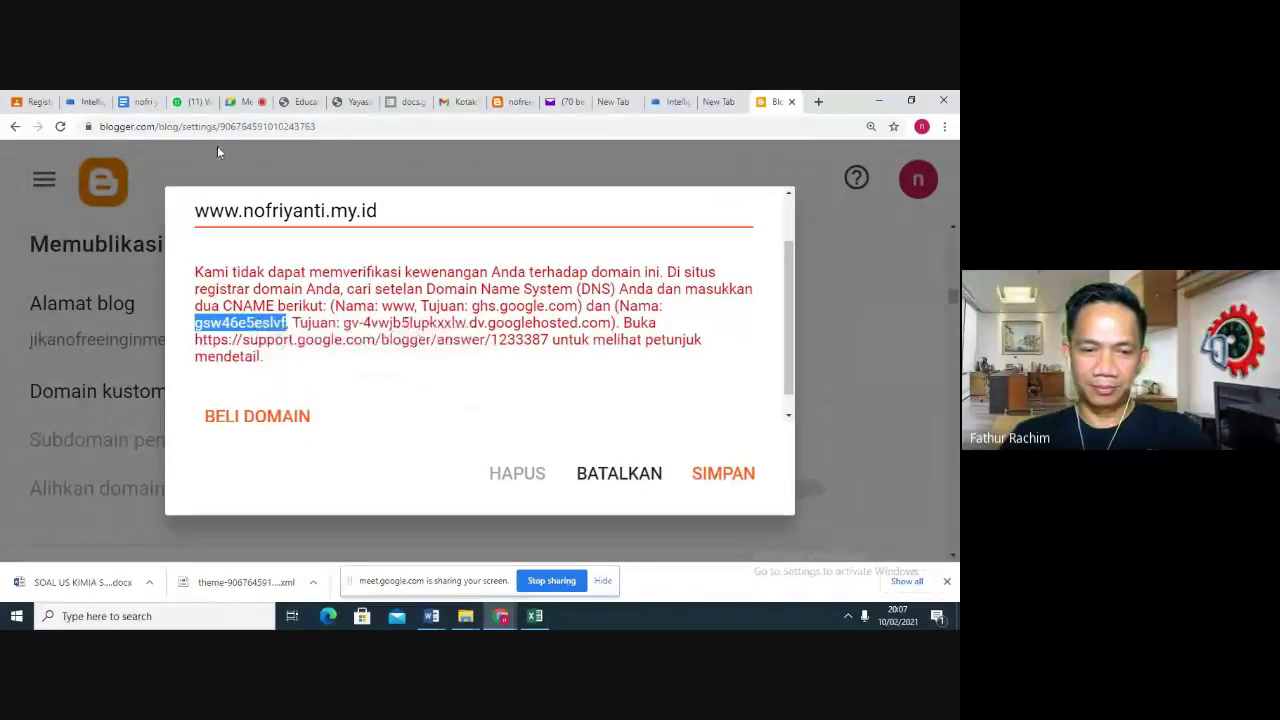
pyautogui.click(82, 101)
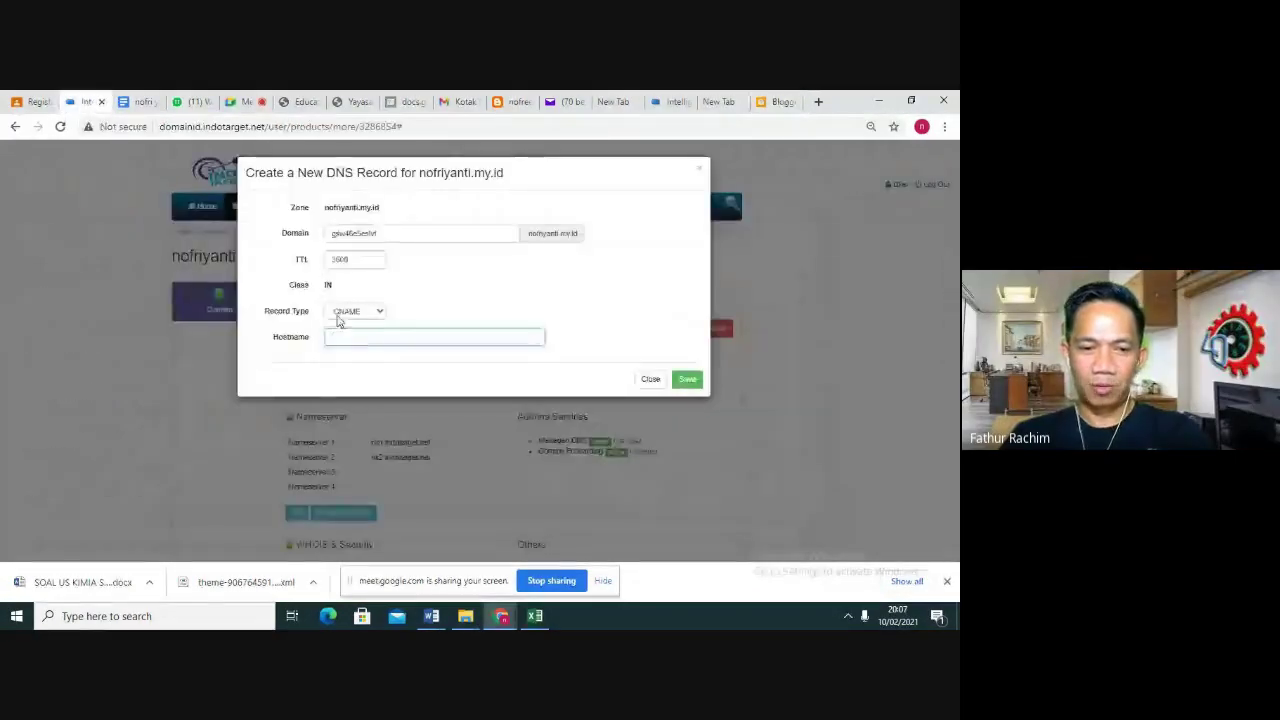
pyautogui.click(780, 102)
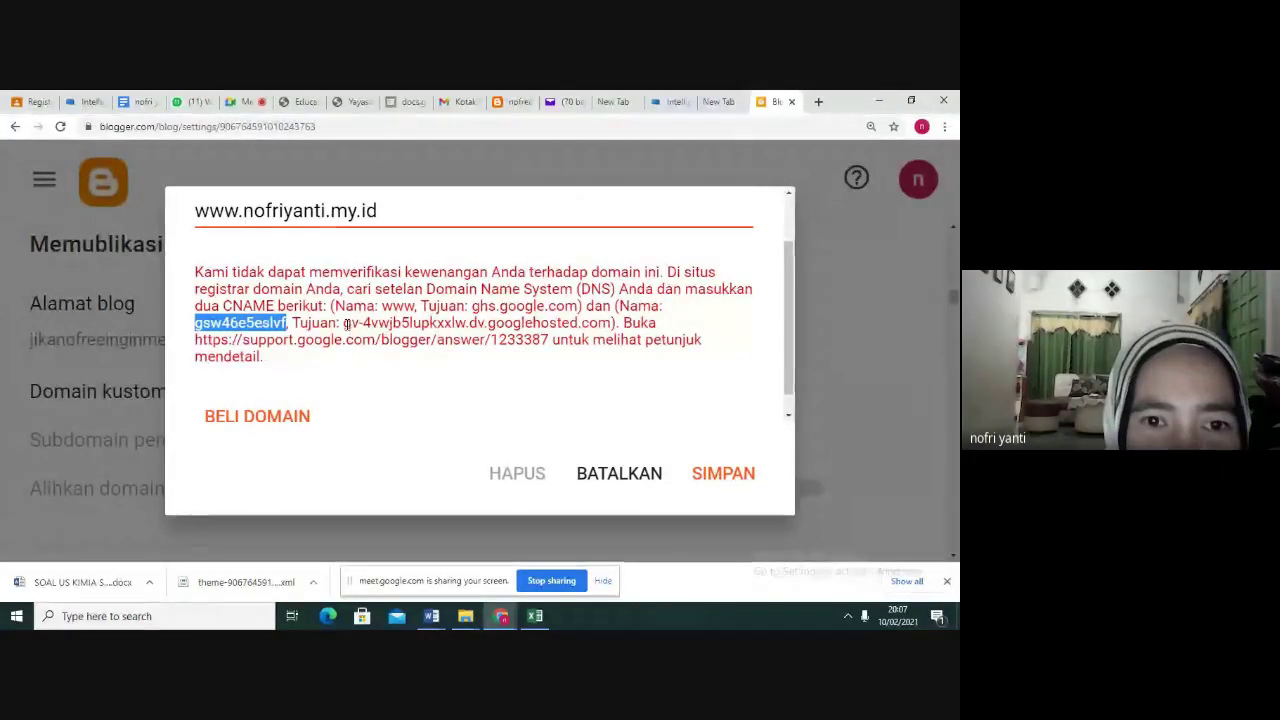
pyautogui.moveTo(344, 323); pyautogui.dragTo(463, 325)
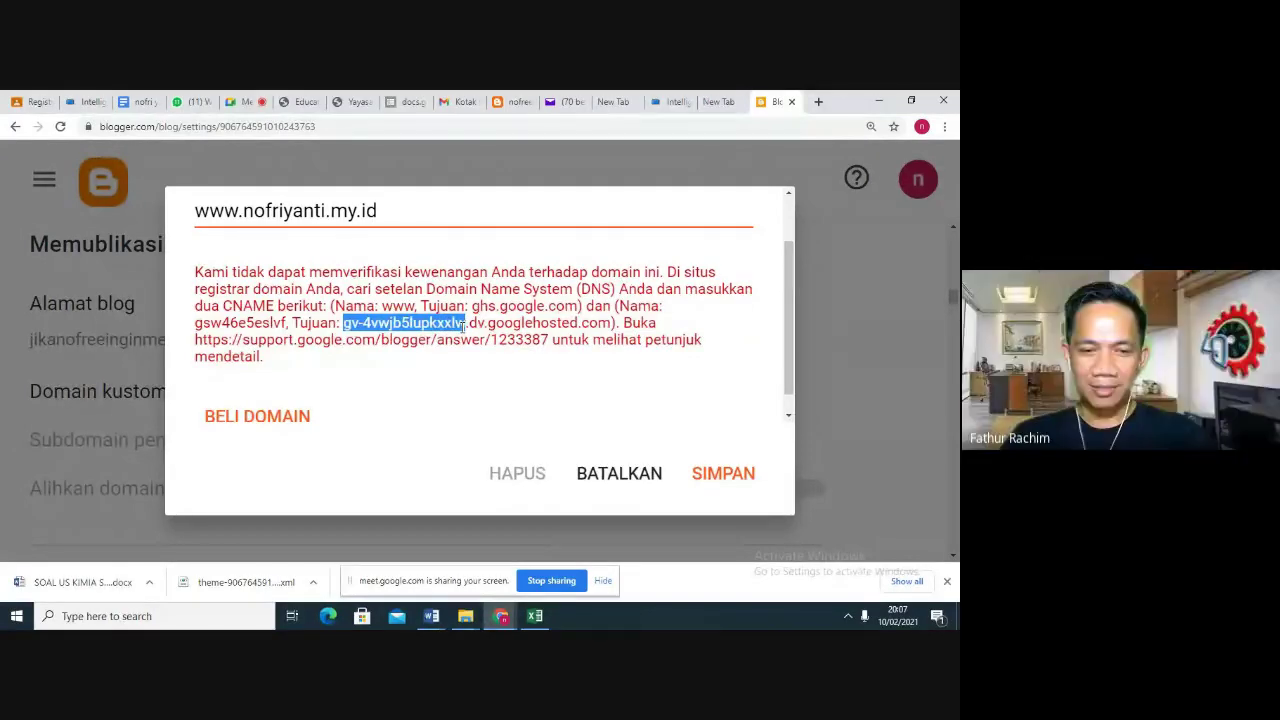
pyautogui.moveTo(464, 325); pyautogui.dragTo(611, 324)
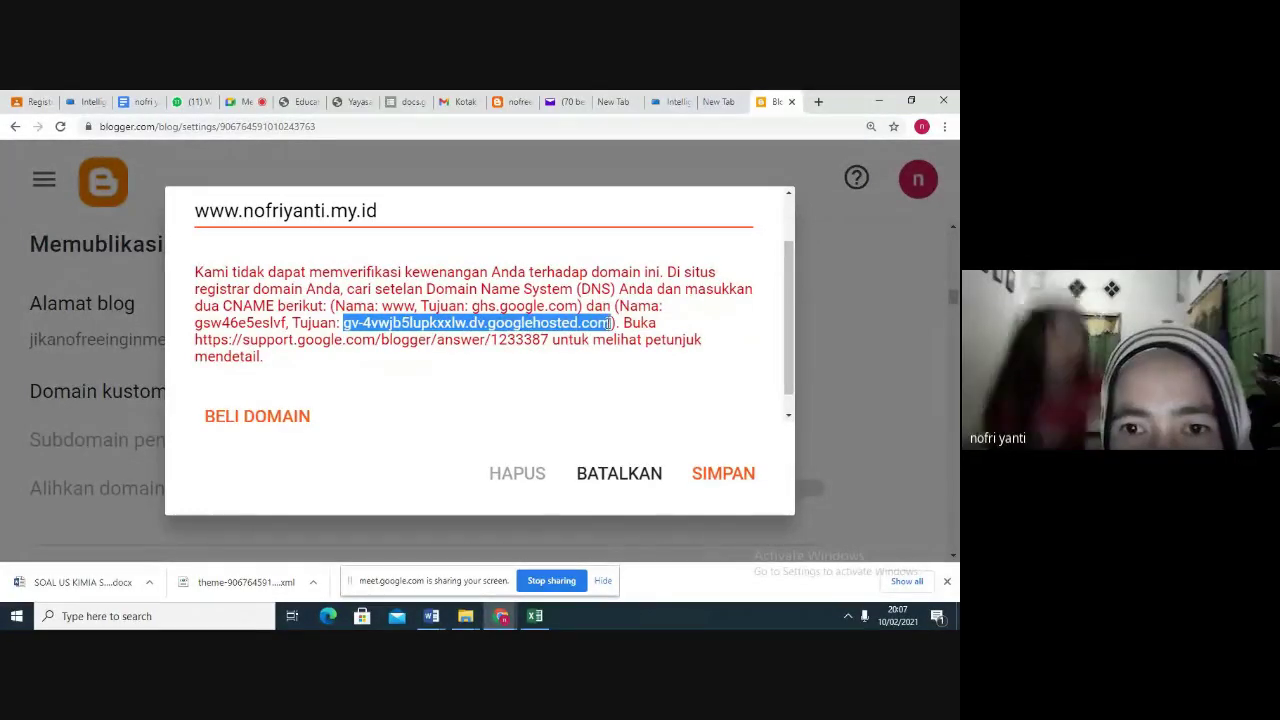
pyautogui.rightClick(573, 322)
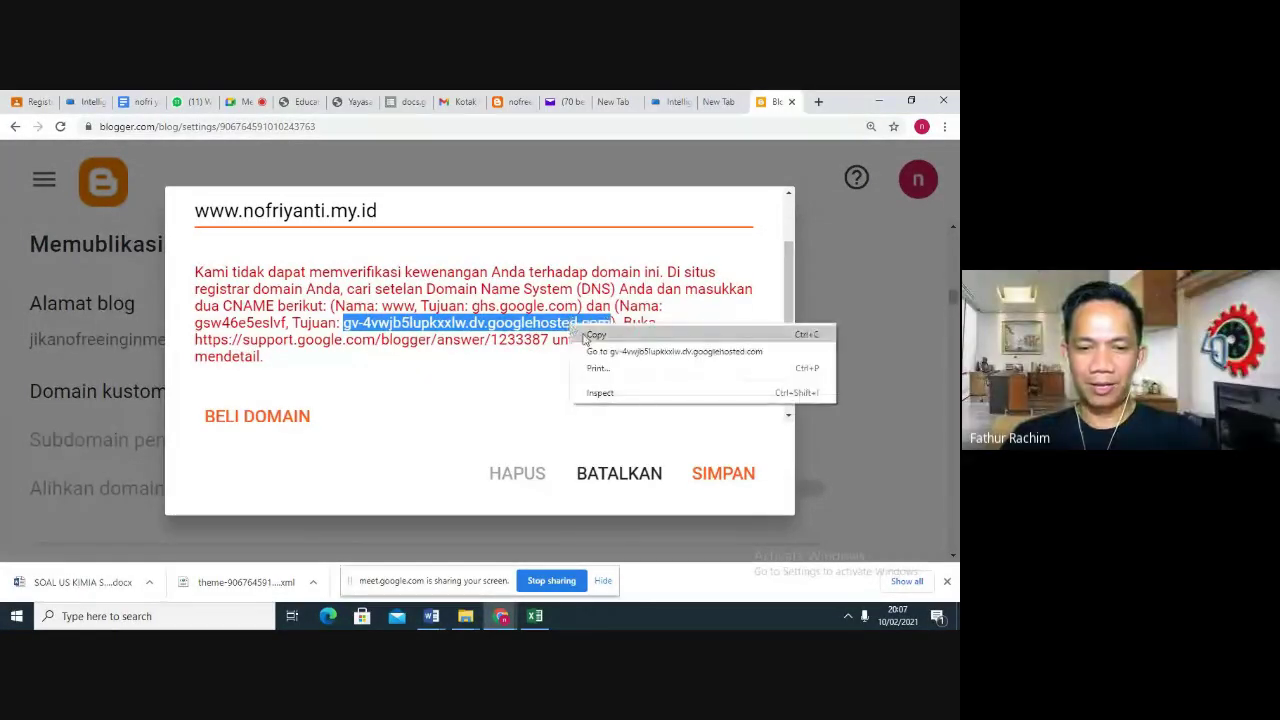
pyautogui.click(586, 338)
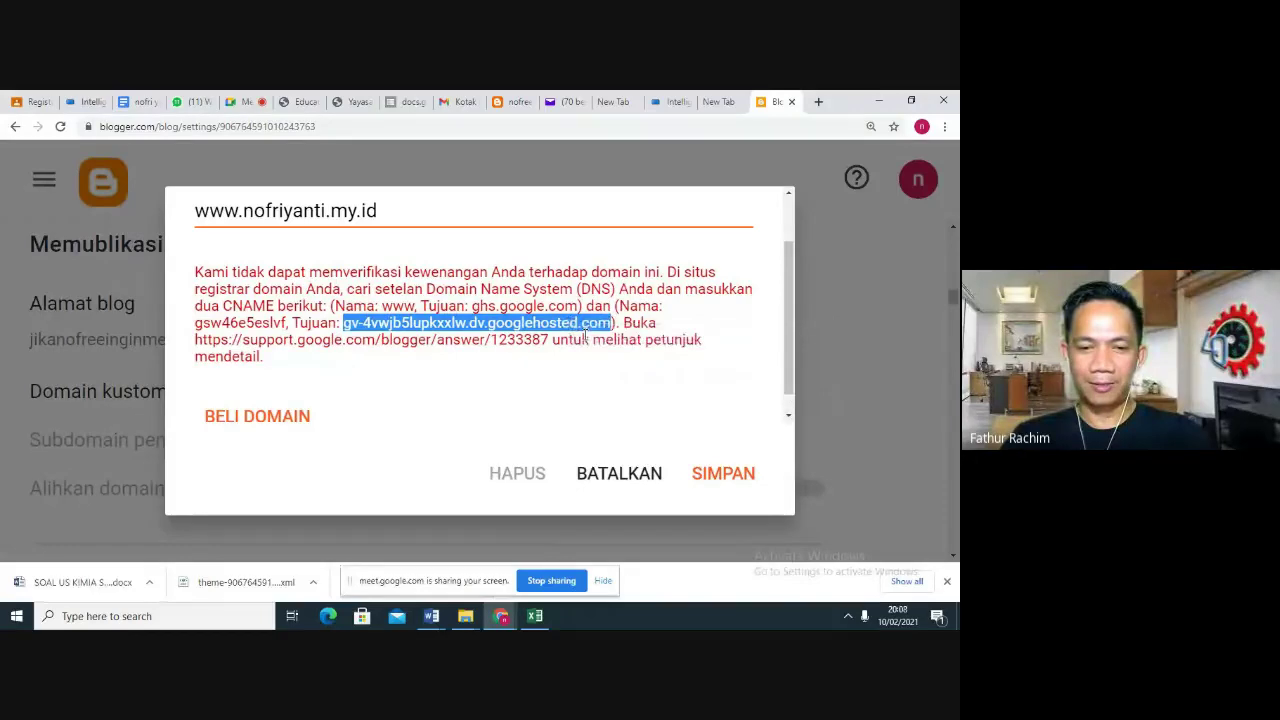
pyautogui.click(85, 101)
pyautogui.rightClick(397, 337)
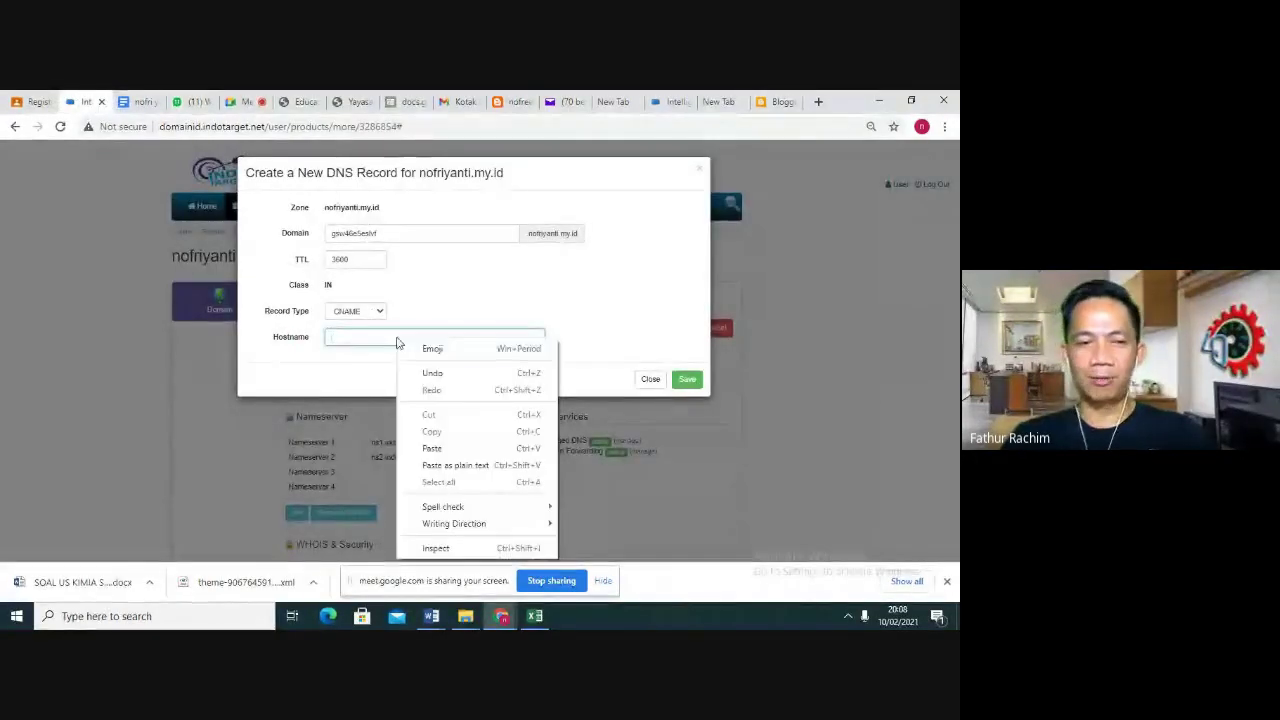
pyautogui.click(434, 448)
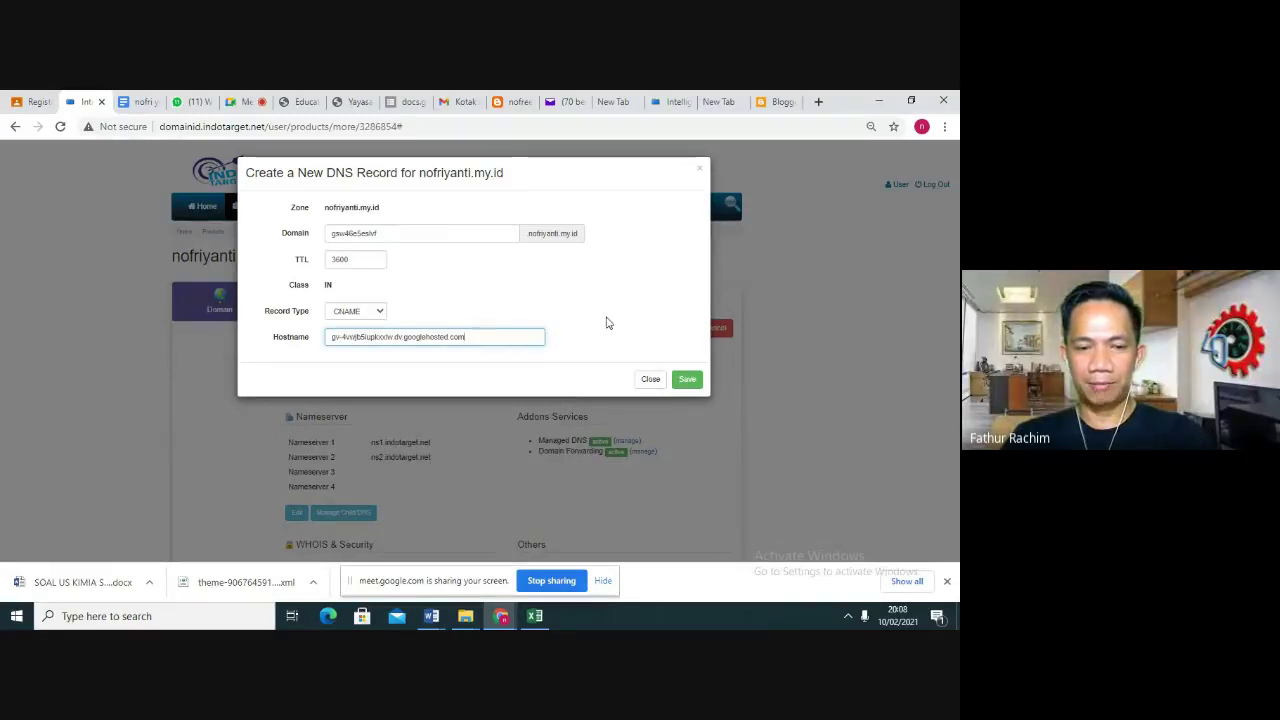
pyautogui.click(685, 380)
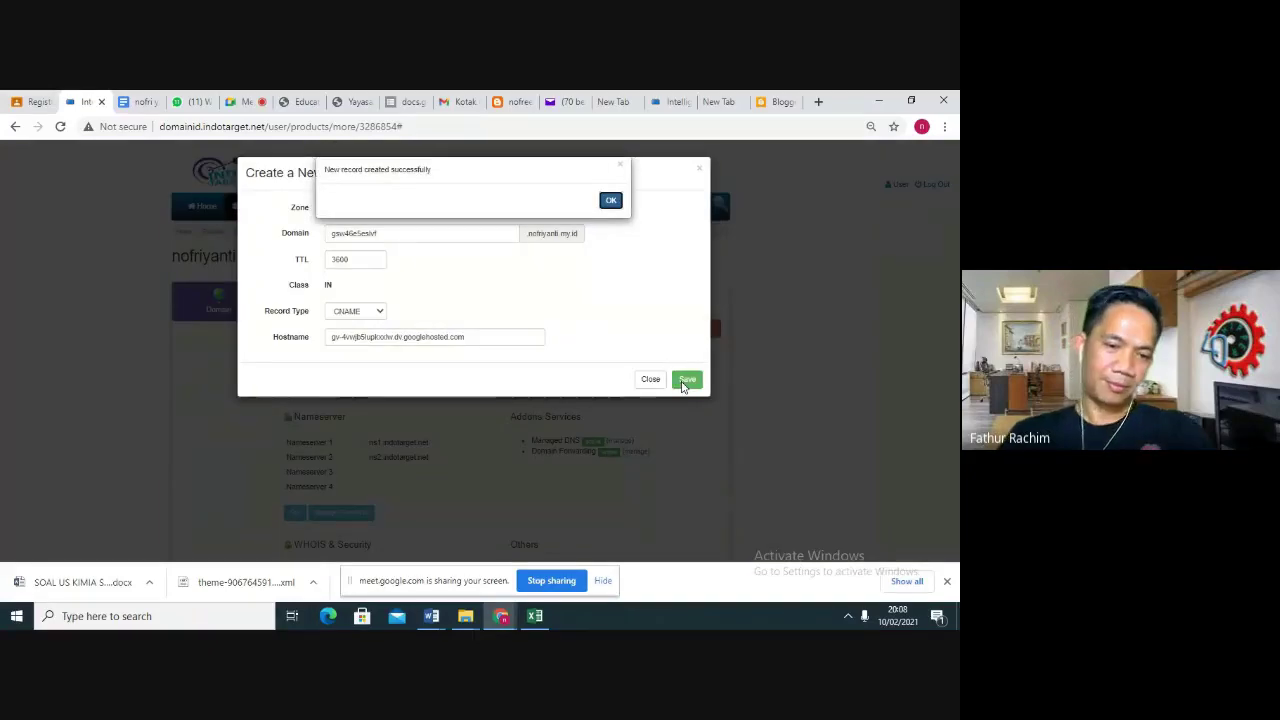
# Confirm both CNAME records in the Managed DNS list, close the dialogs, and return to Blogger
pyautogui.click(609, 199)
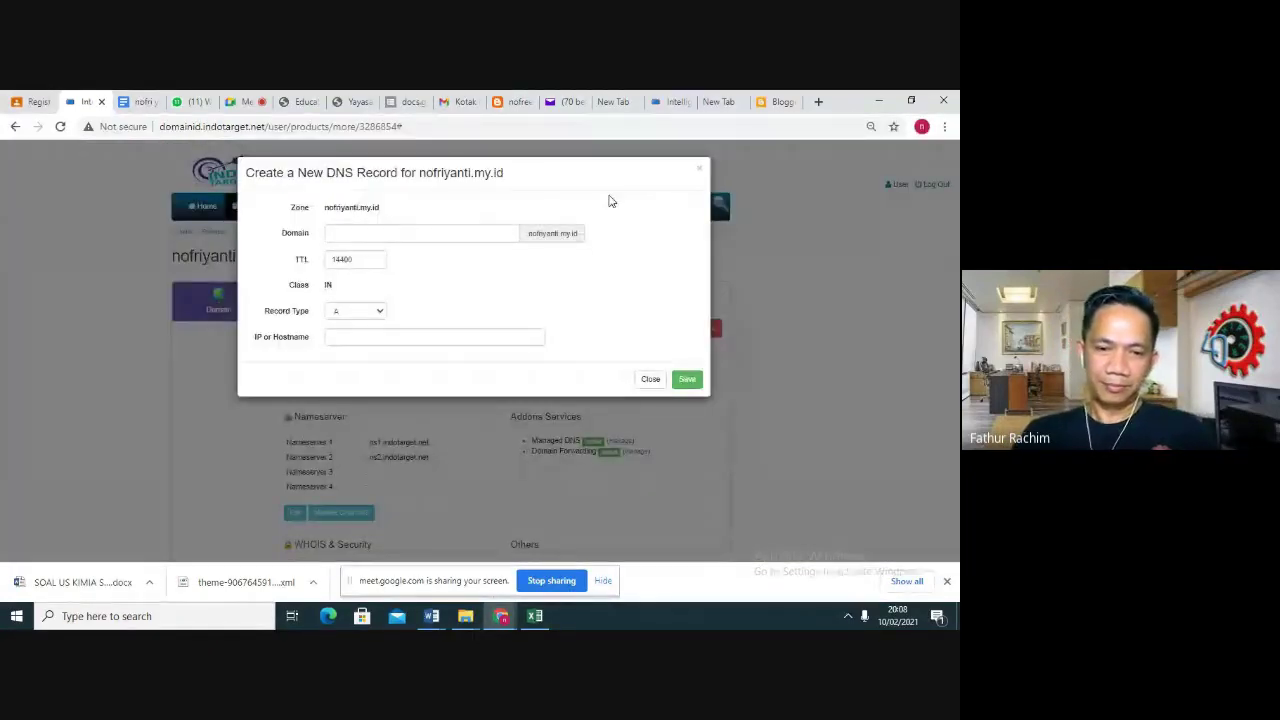
pyautogui.click(650, 379)
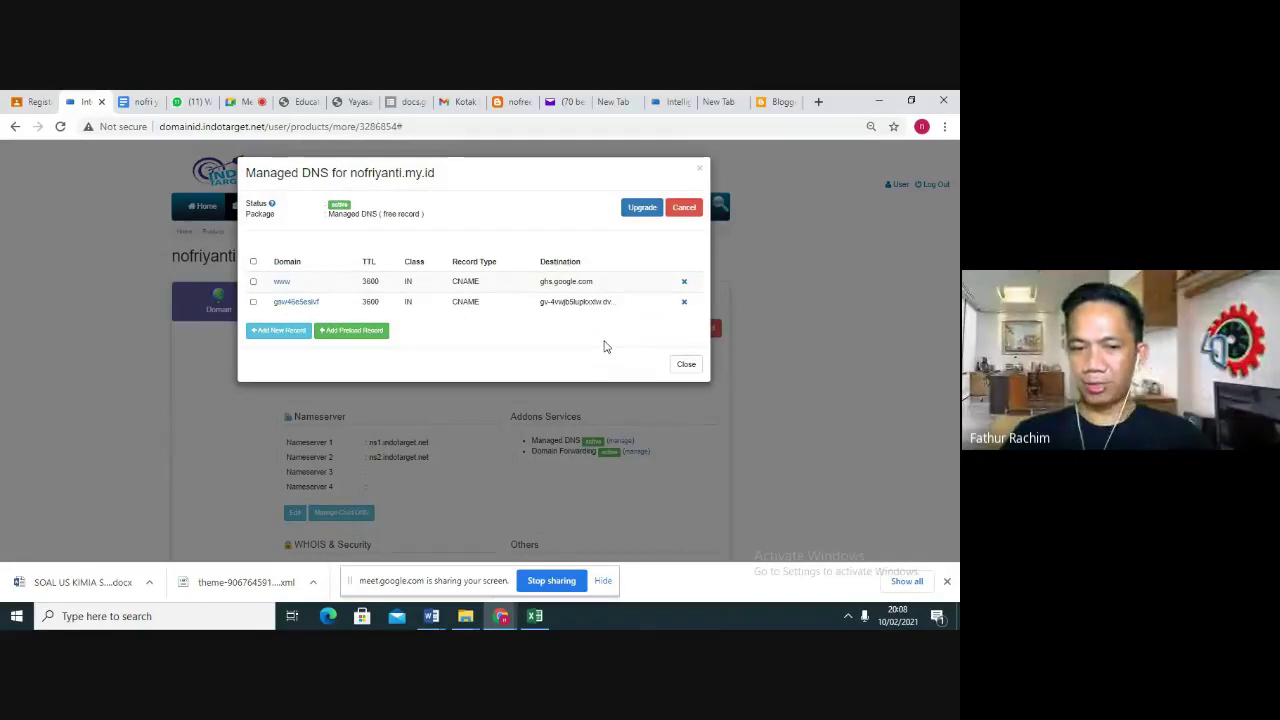
pyautogui.click(686, 364)
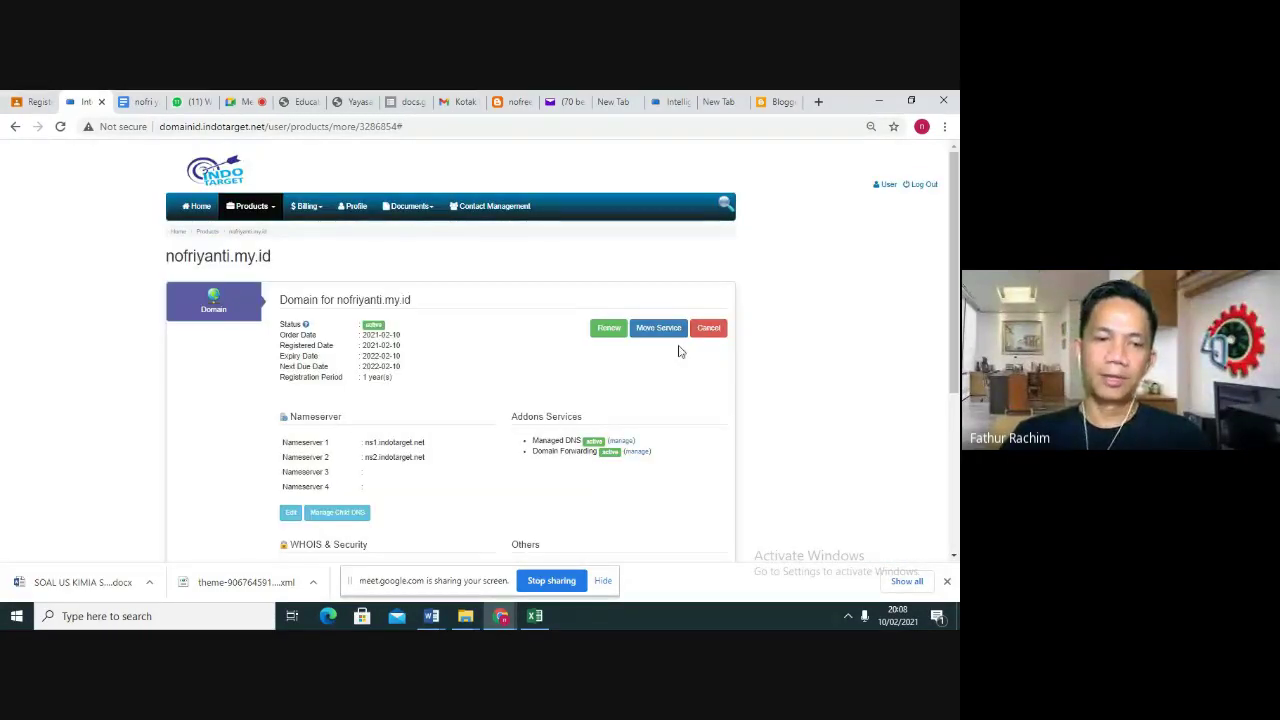
pyautogui.click(771, 103)
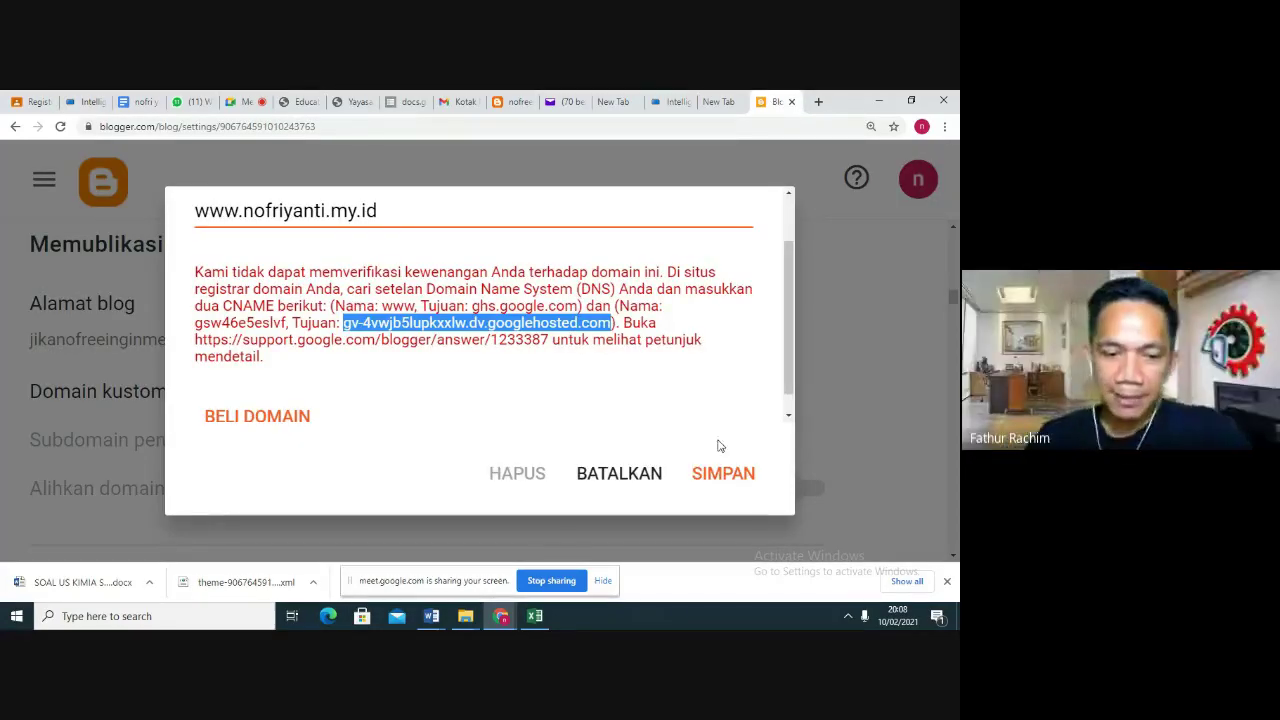
pyautogui.click(719, 476)
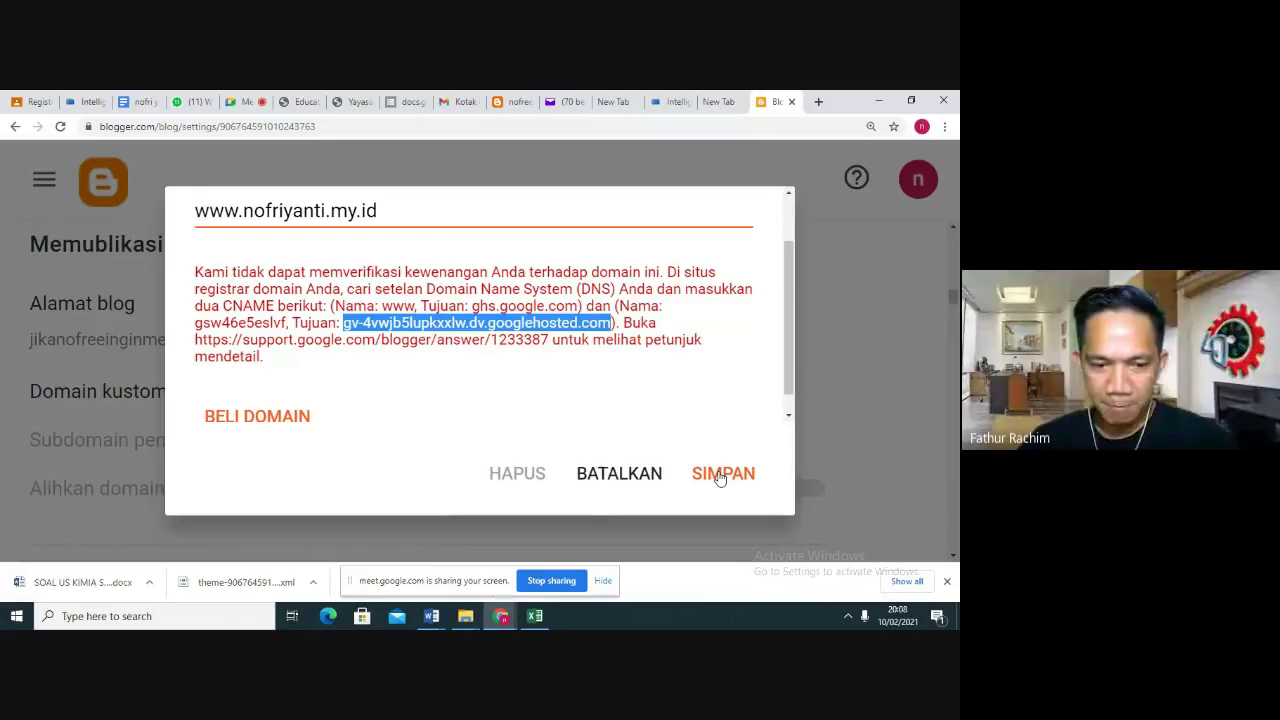
pyautogui.click(719, 476)
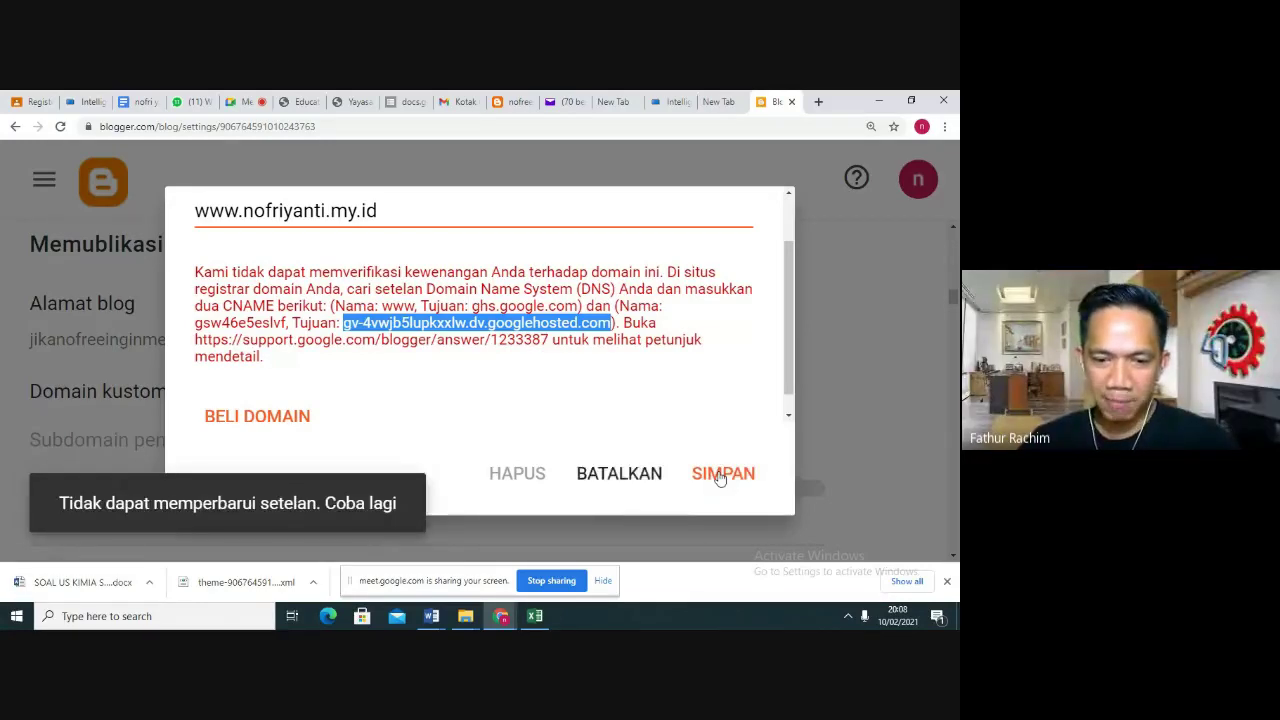
pyautogui.click(719, 476)
pyautogui.click(719, 476)
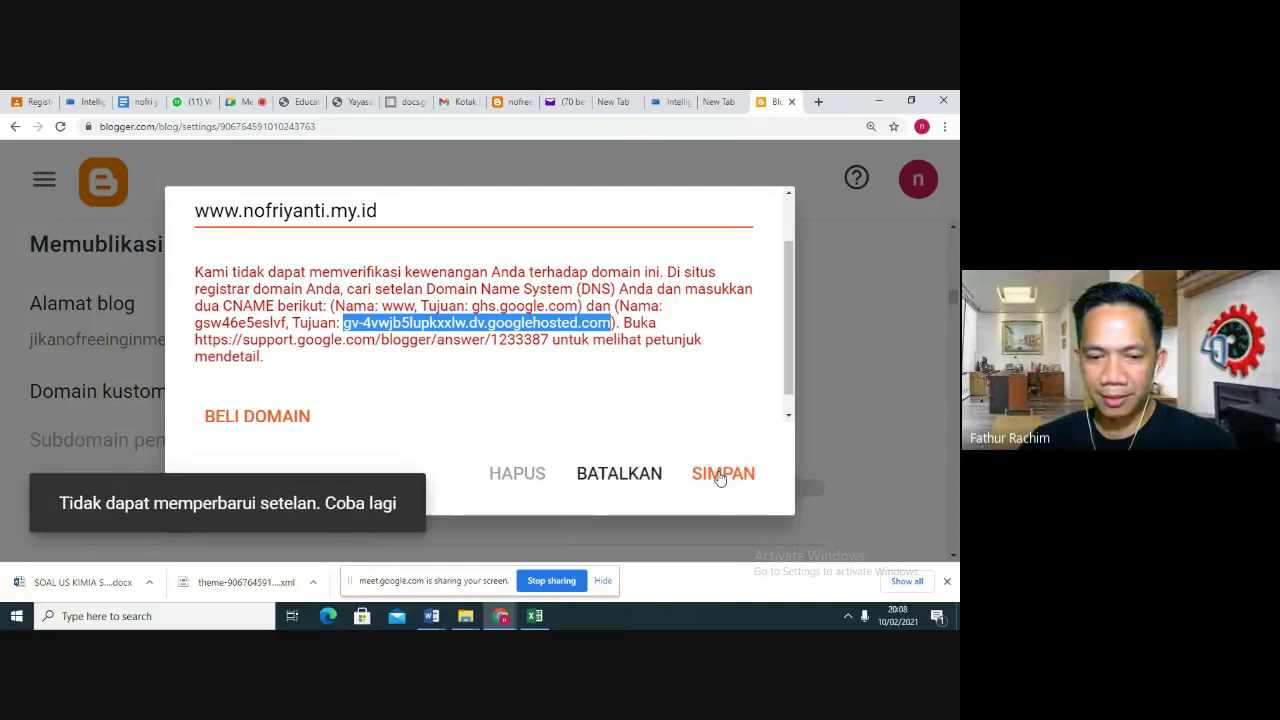
pyautogui.click(719, 476)
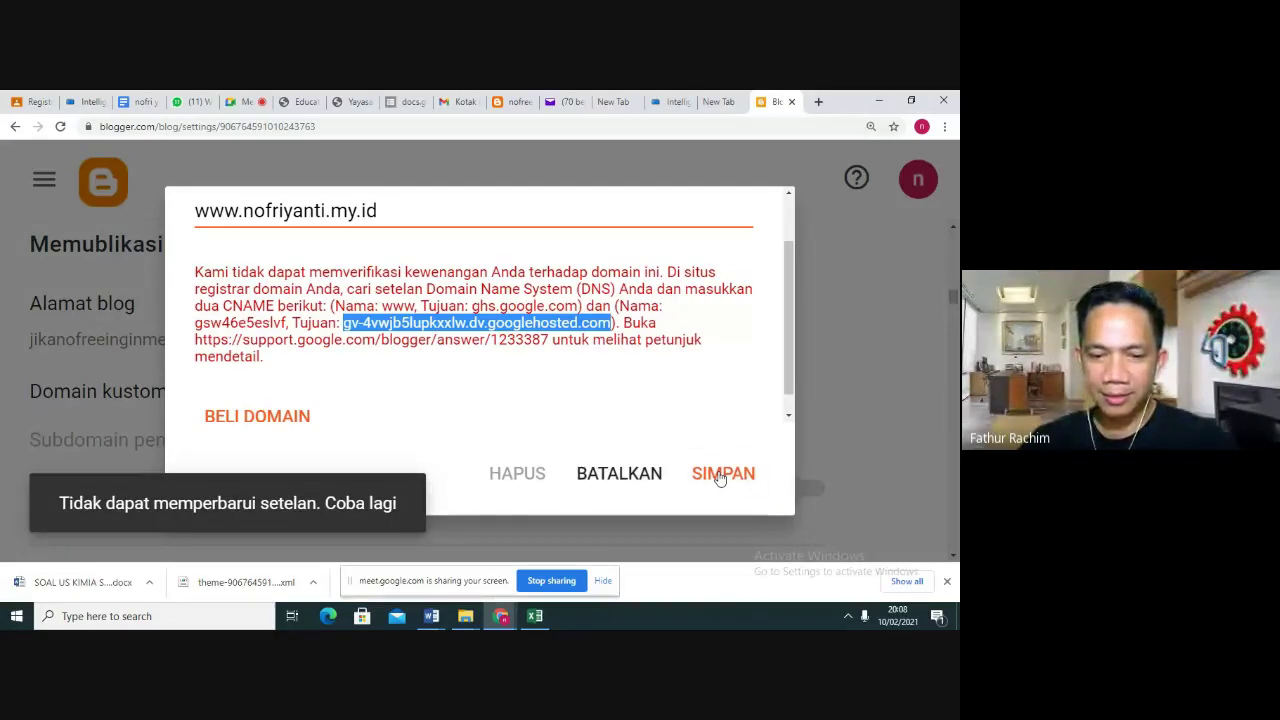
pyautogui.click(719, 477)
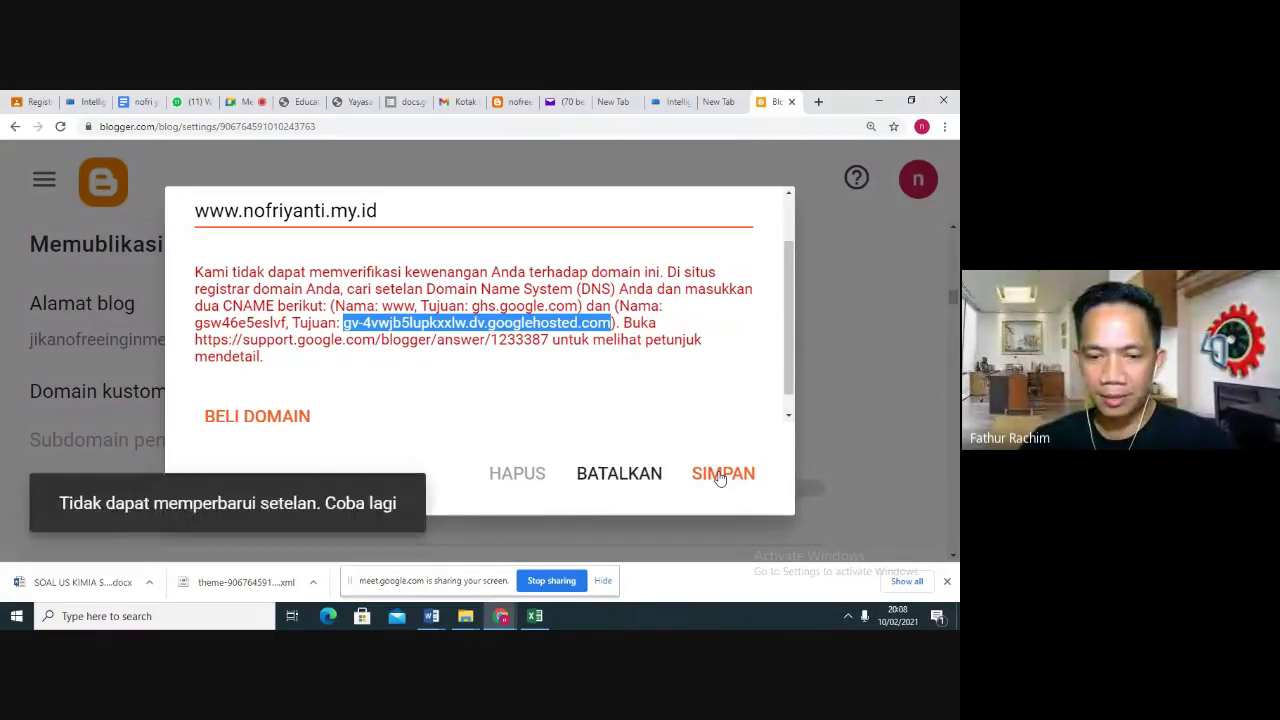
pyautogui.click(719, 476)
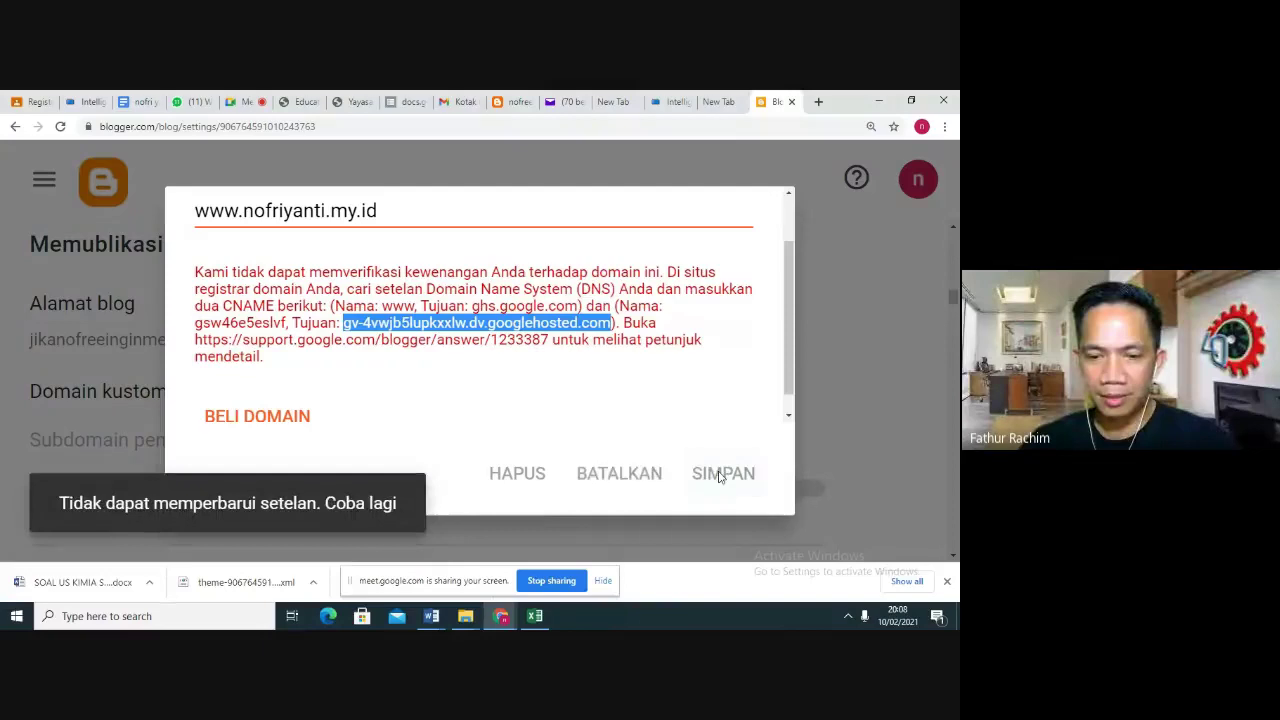
# Retry the custom-domain save five more times without success, then switch to the Google Meet call
pyautogui.click(707, 349)
pyautogui.click(725, 484)
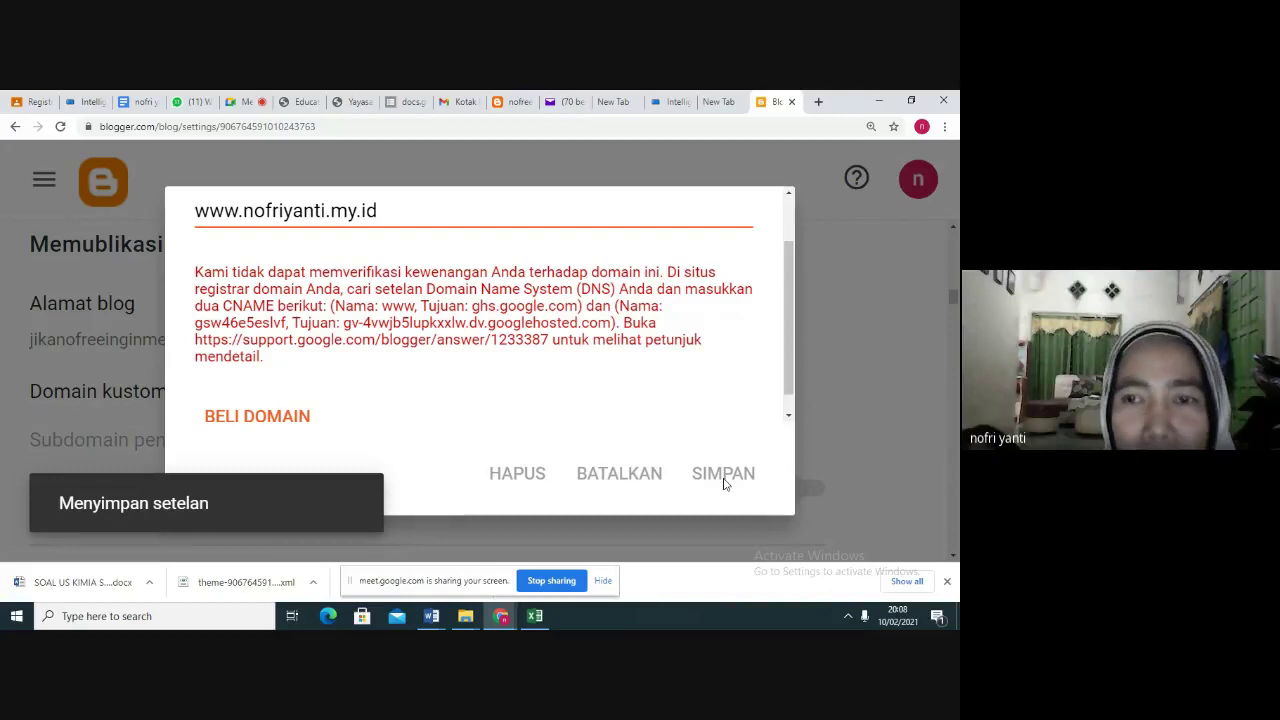
pyautogui.click(725, 484)
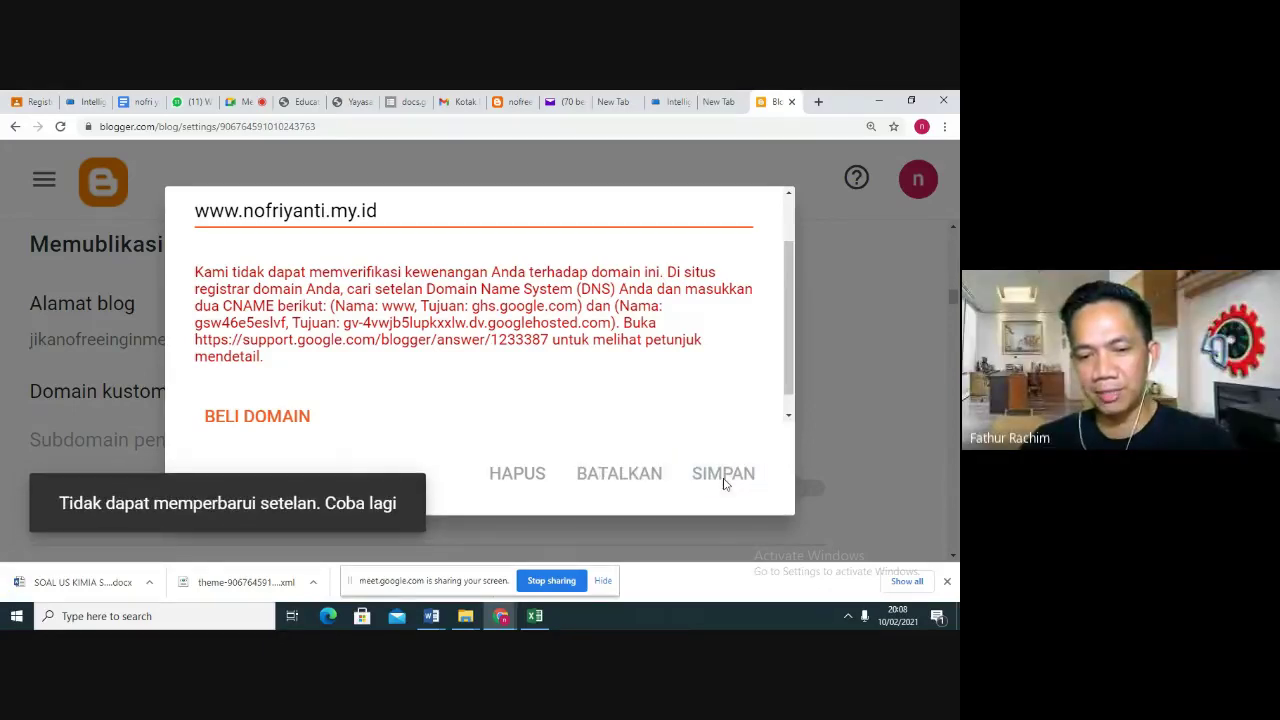
pyautogui.click(725, 484)
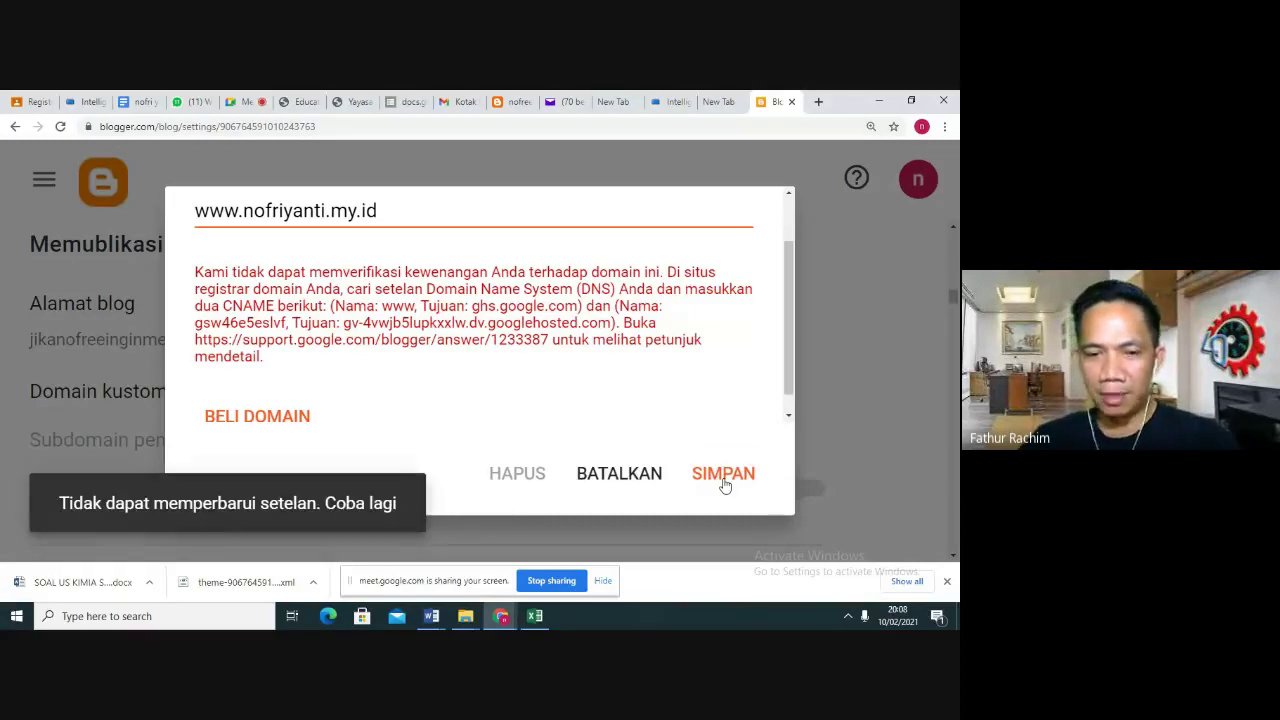
pyautogui.click(725, 484)
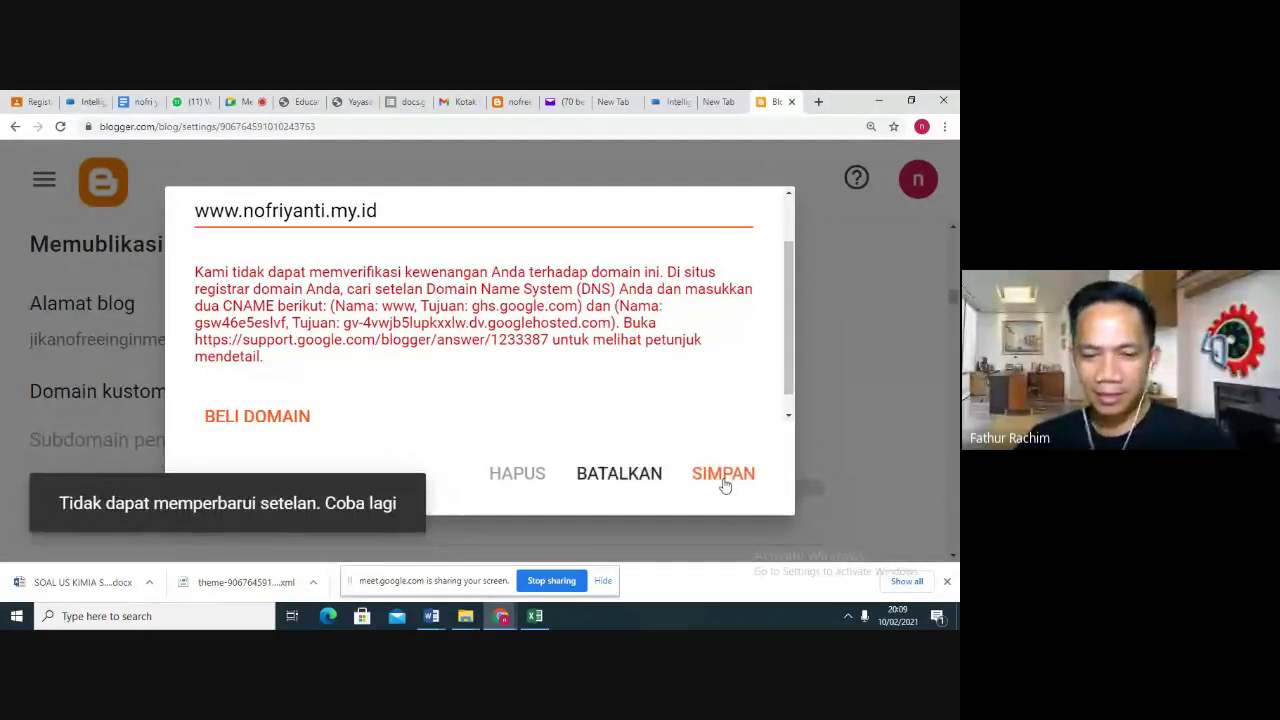
pyautogui.click(725, 484)
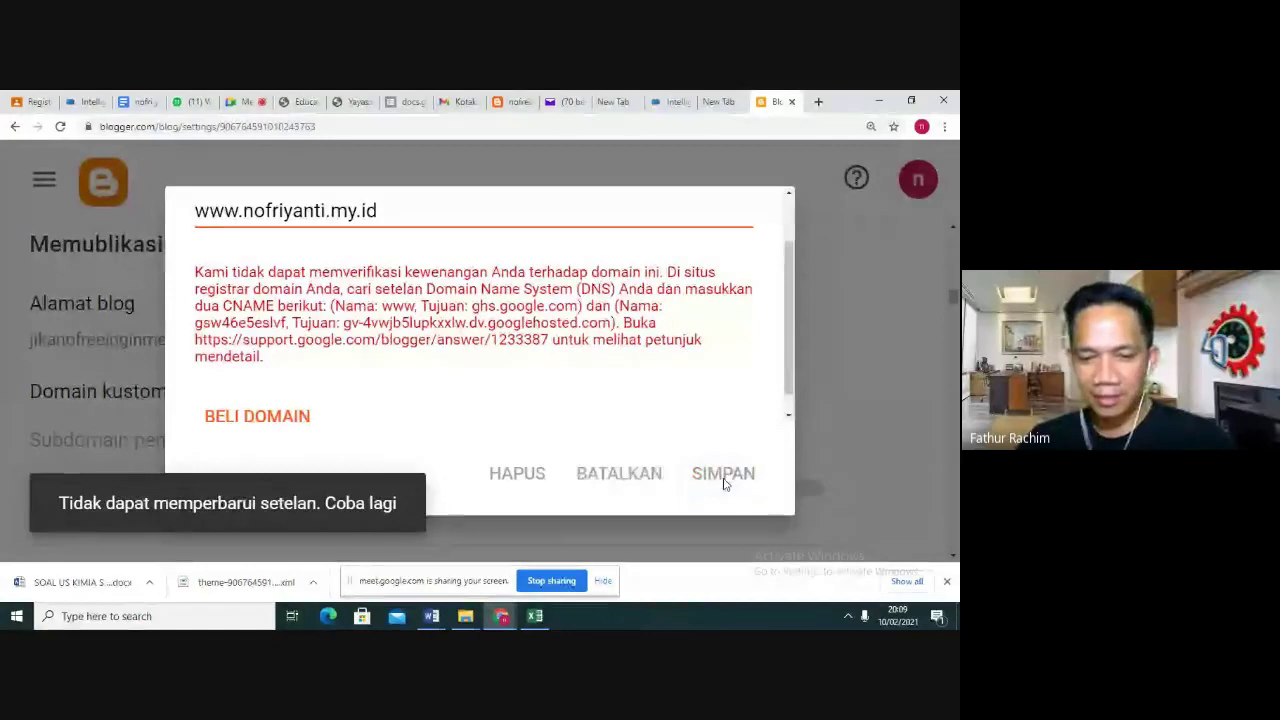
pyautogui.click(245, 101)
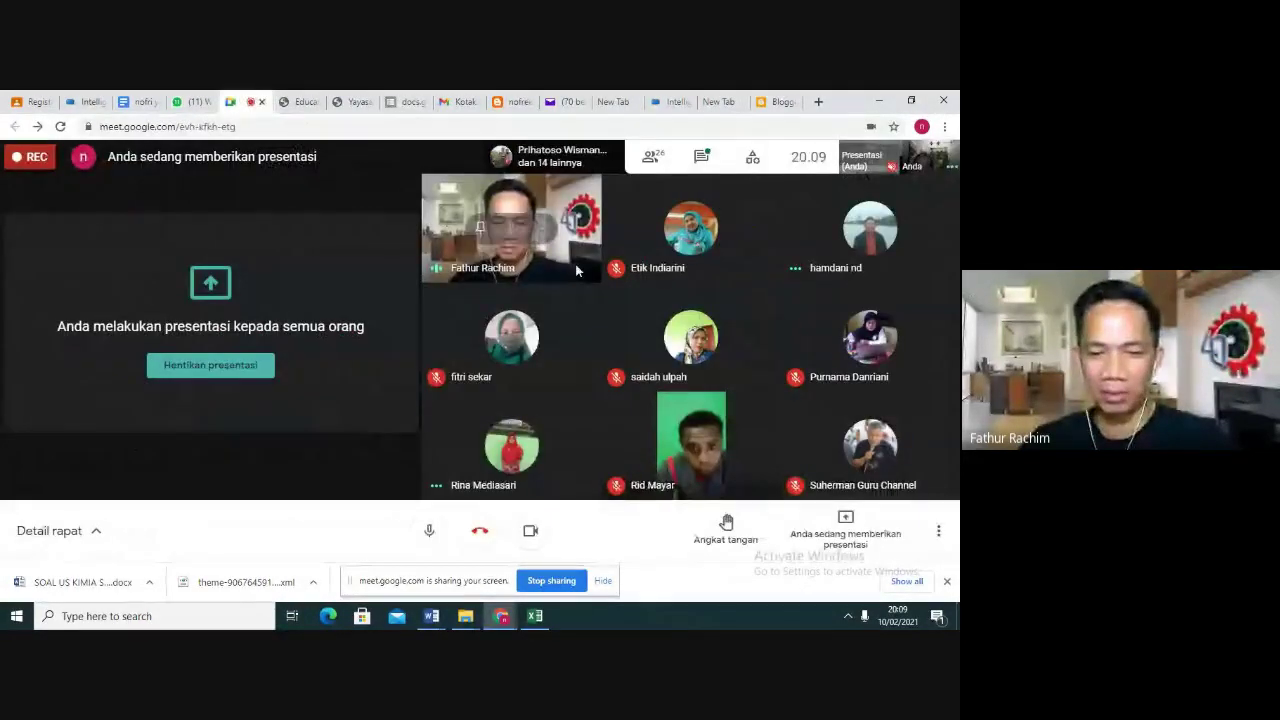
# Glance at the Meet participant grid, then return to Blogger's custom-domain dialog showing the verification error
pyautogui.moveTo(910, 256)
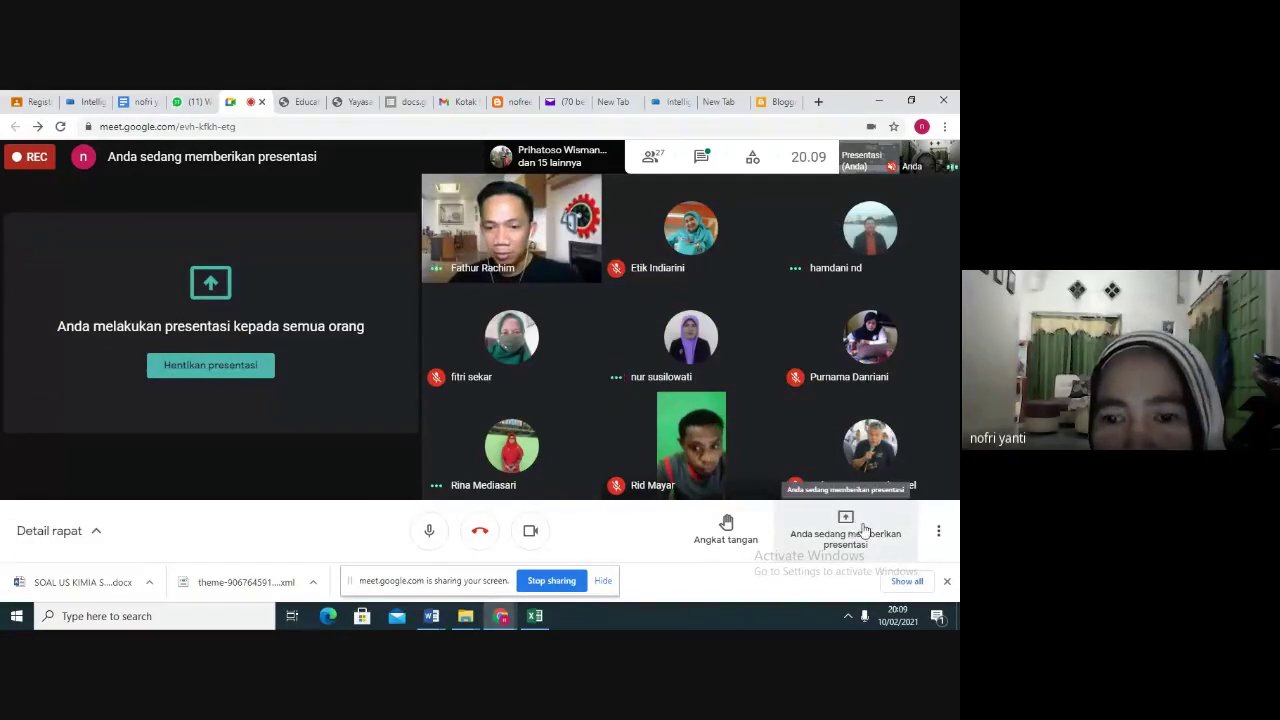
pyautogui.click(785, 104)
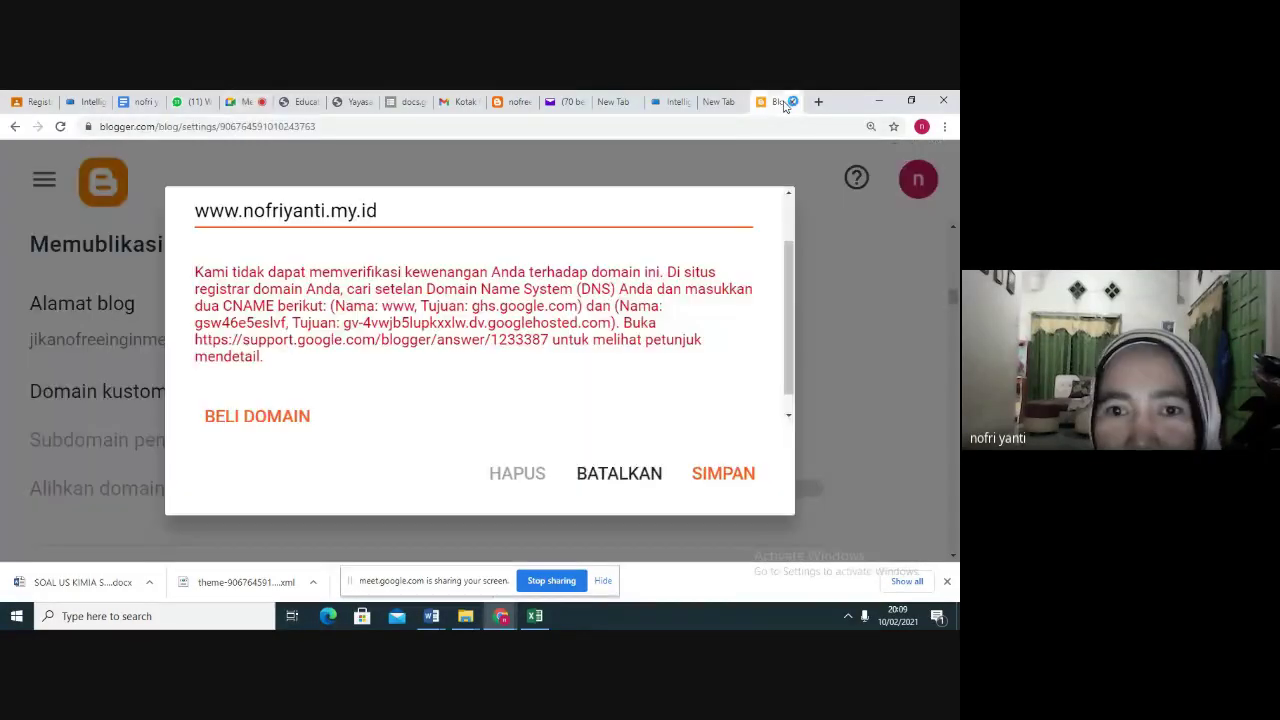
# Retry the custom-domain save four more times, then bring up Meet's option to stop presenting
pyautogui.click(714, 478)
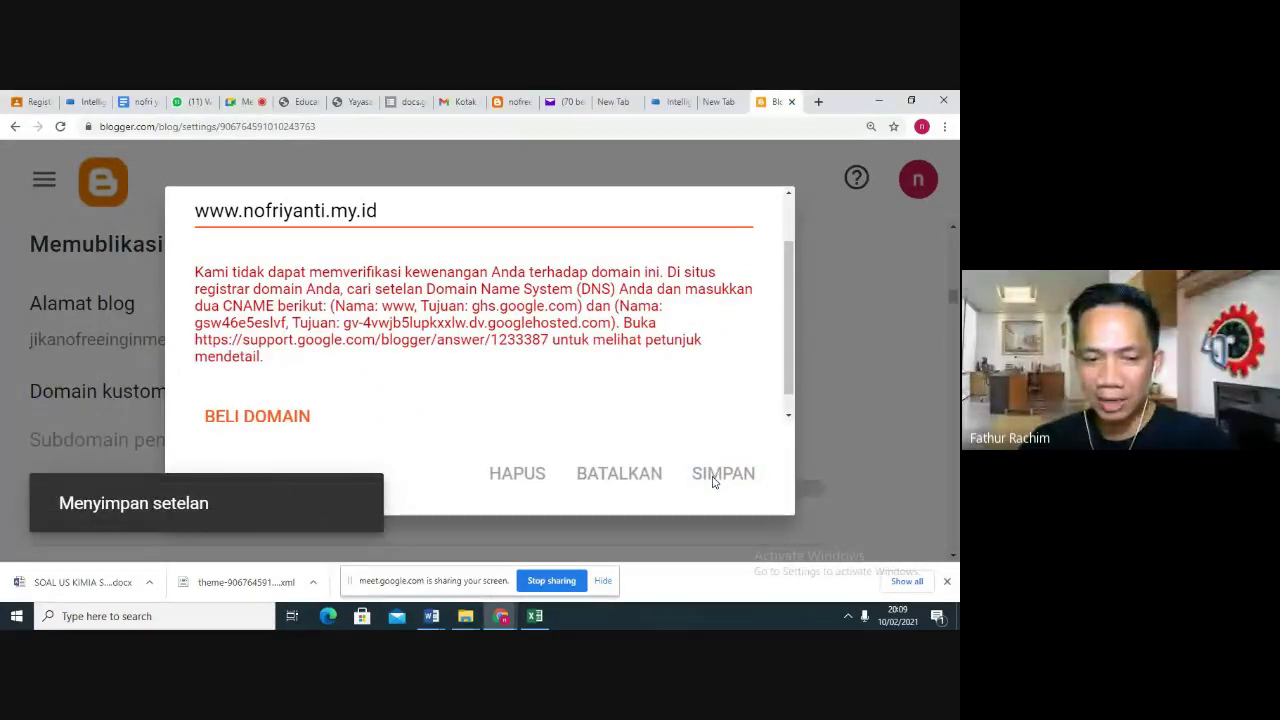
pyautogui.click(714, 478)
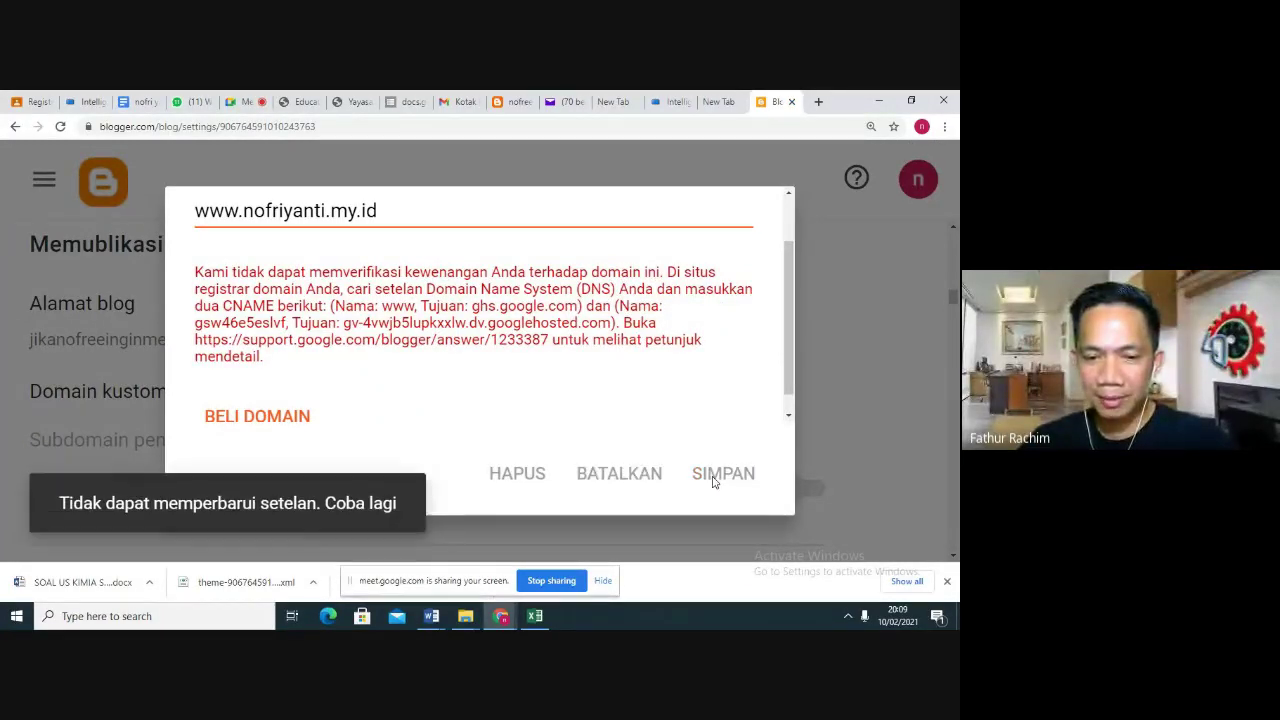
pyautogui.click(714, 482)
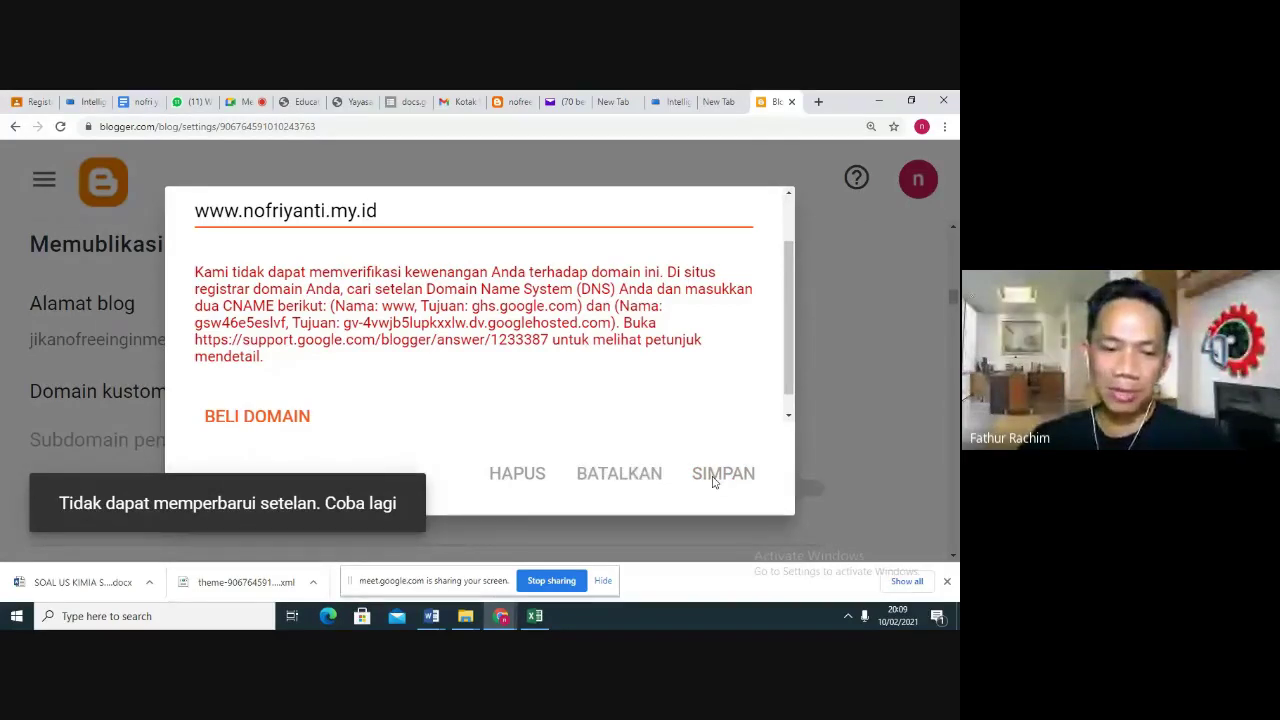
pyautogui.click(714, 482)
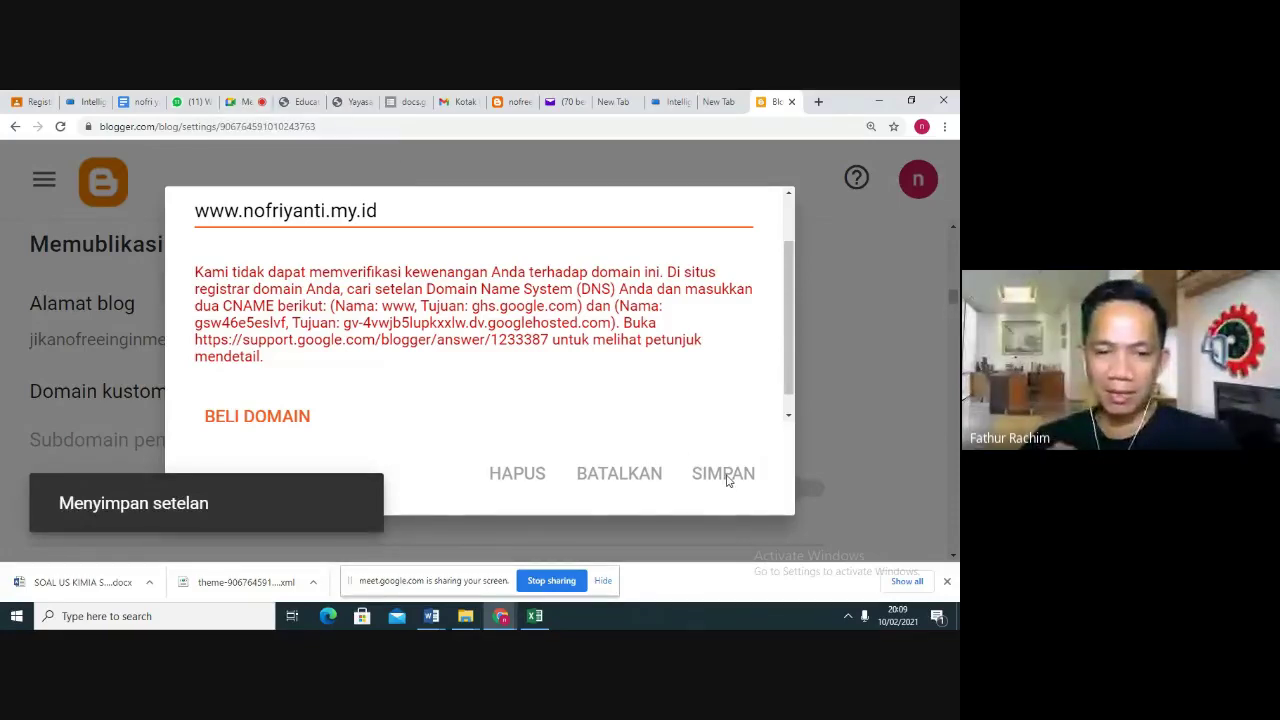
pyautogui.click(240, 101)
pyautogui.click(847, 520)
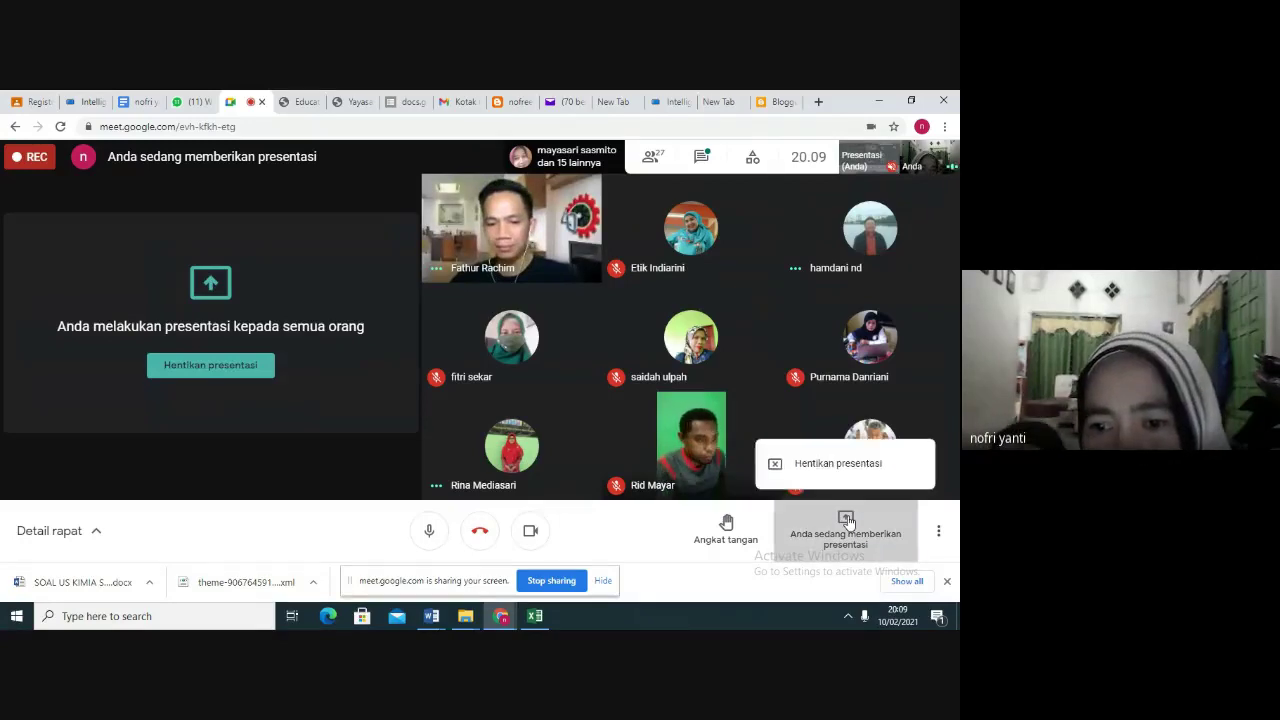
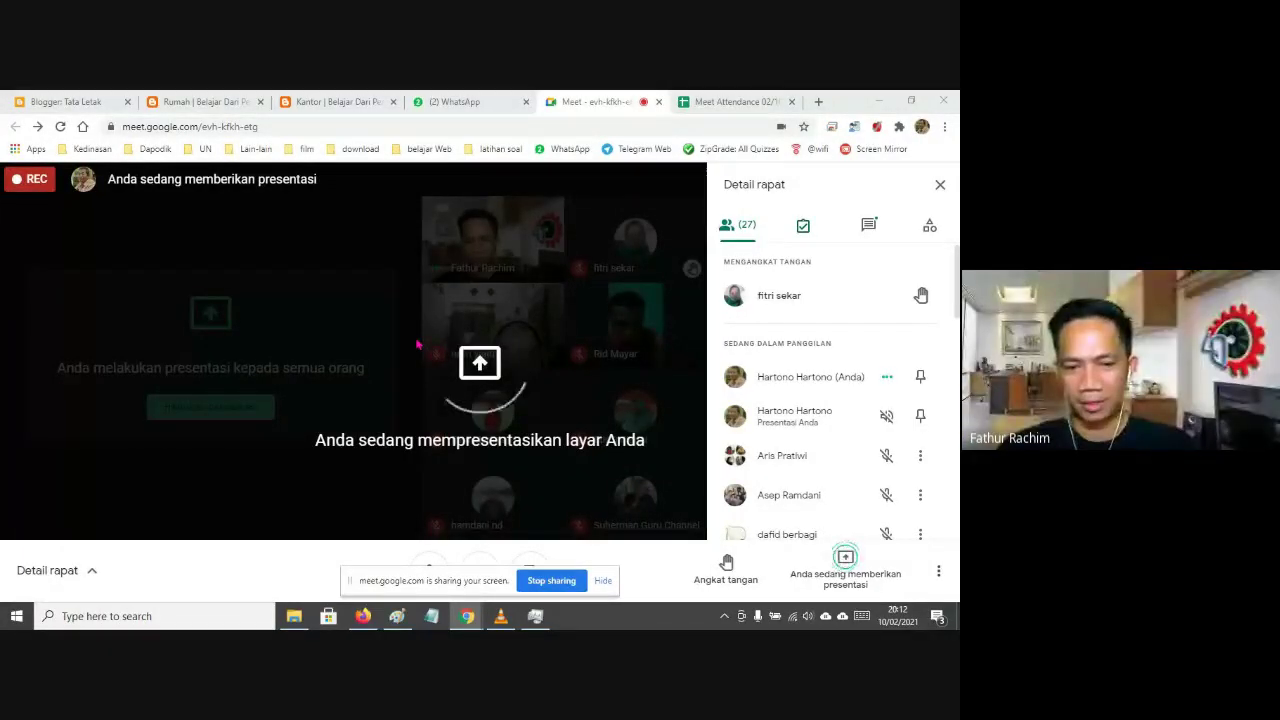
# Expand the Rumah and Kantor links in the Kontak link-list gadget and save it
pyautogui.click(66, 101)
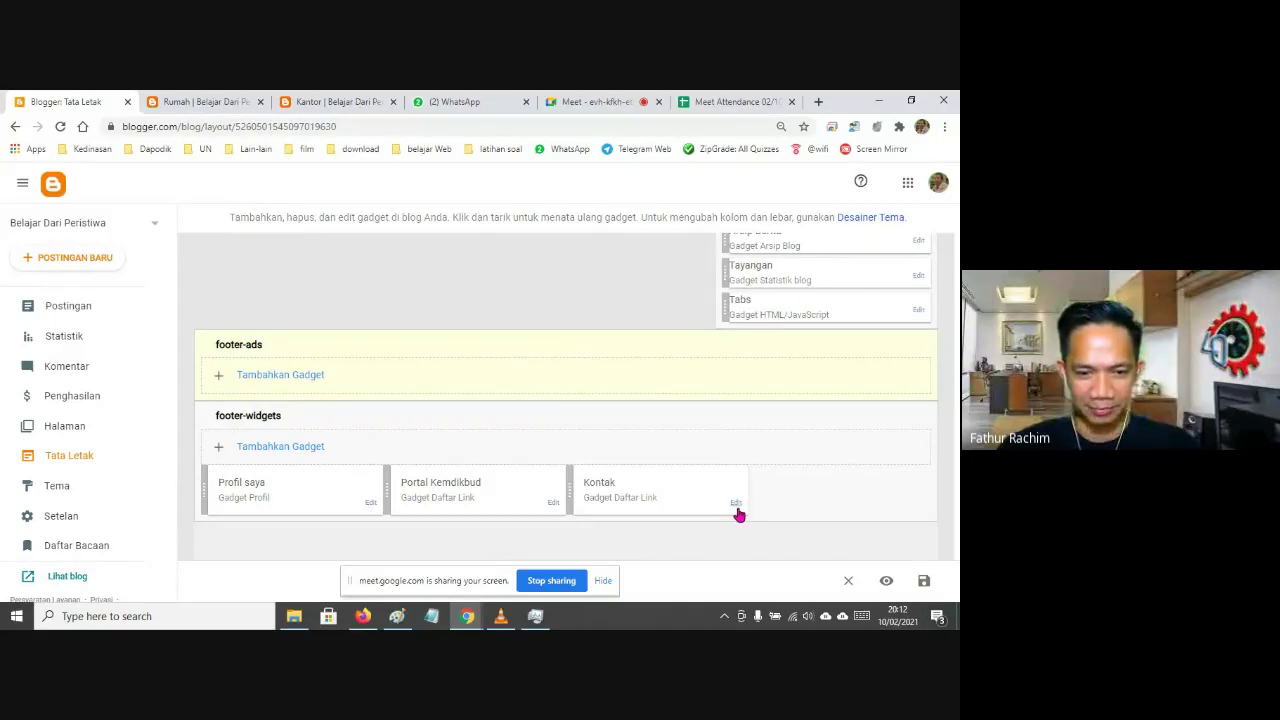
pyautogui.click(736, 506)
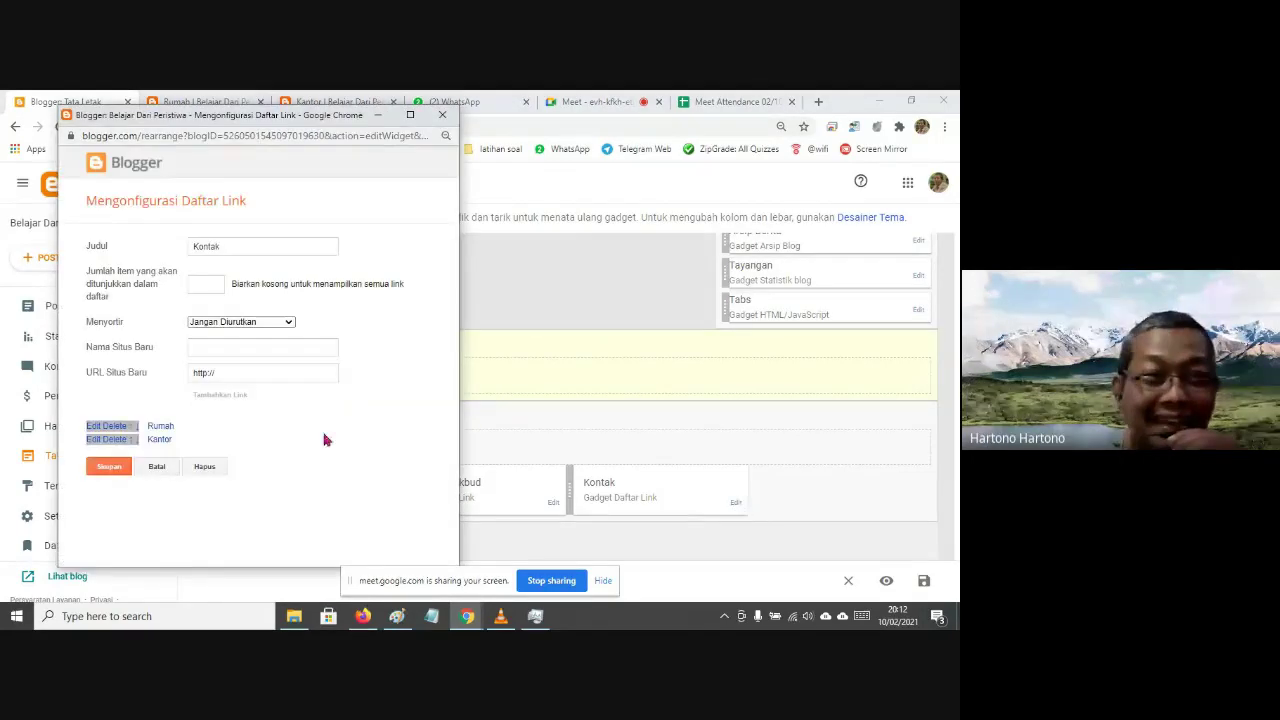
pyautogui.click(92, 427)
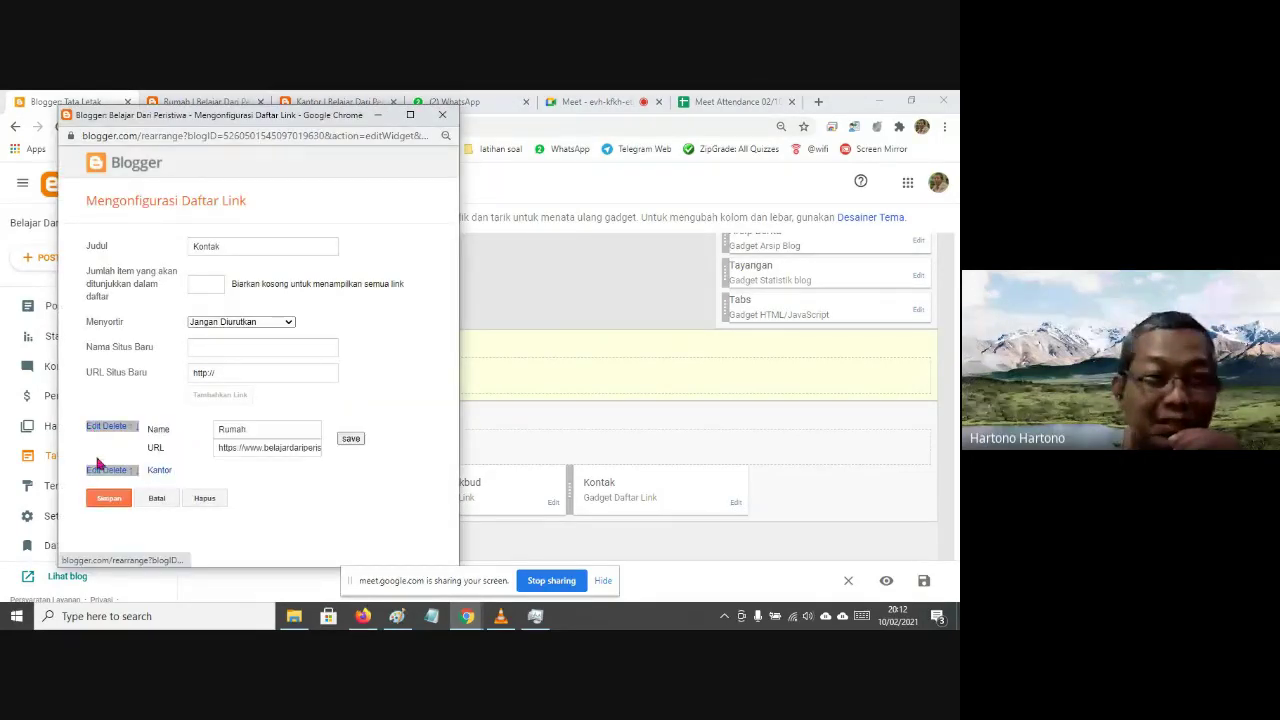
pyautogui.click(92, 472)
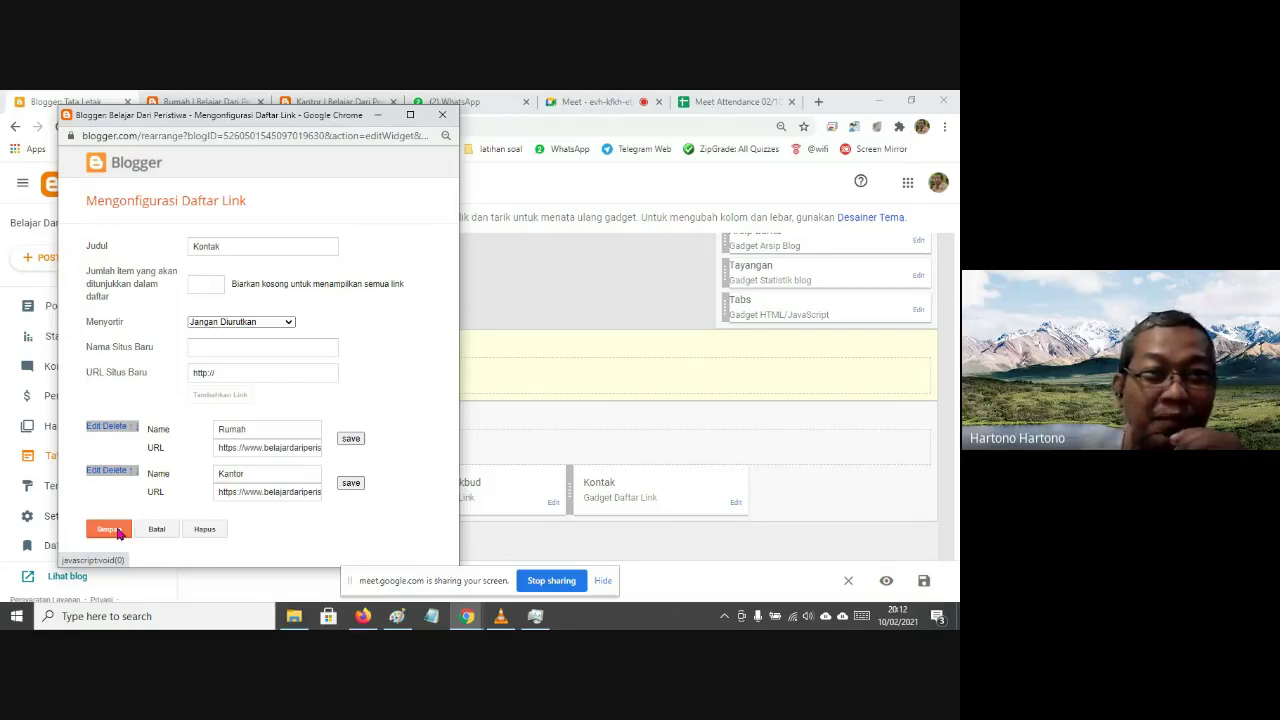
pyautogui.click(117, 530)
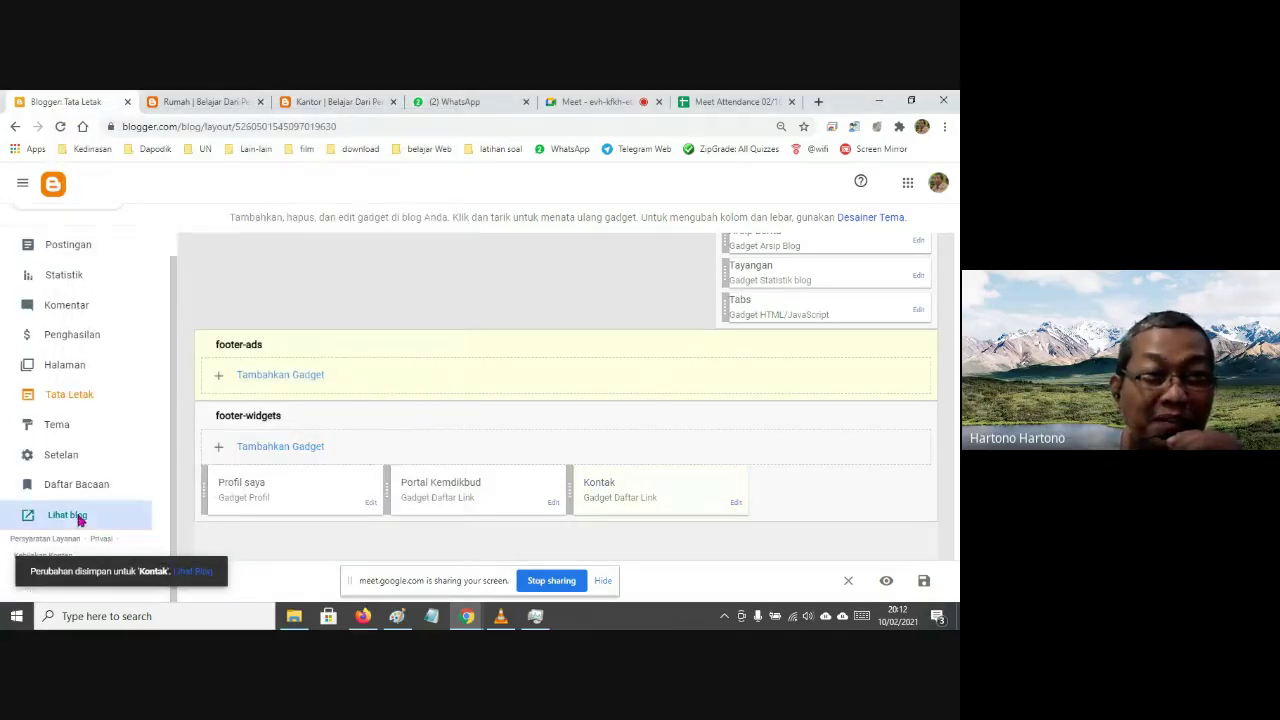
# Open the published blog in a new tab and return to the Layout page
pyautogui.click(78, 516)
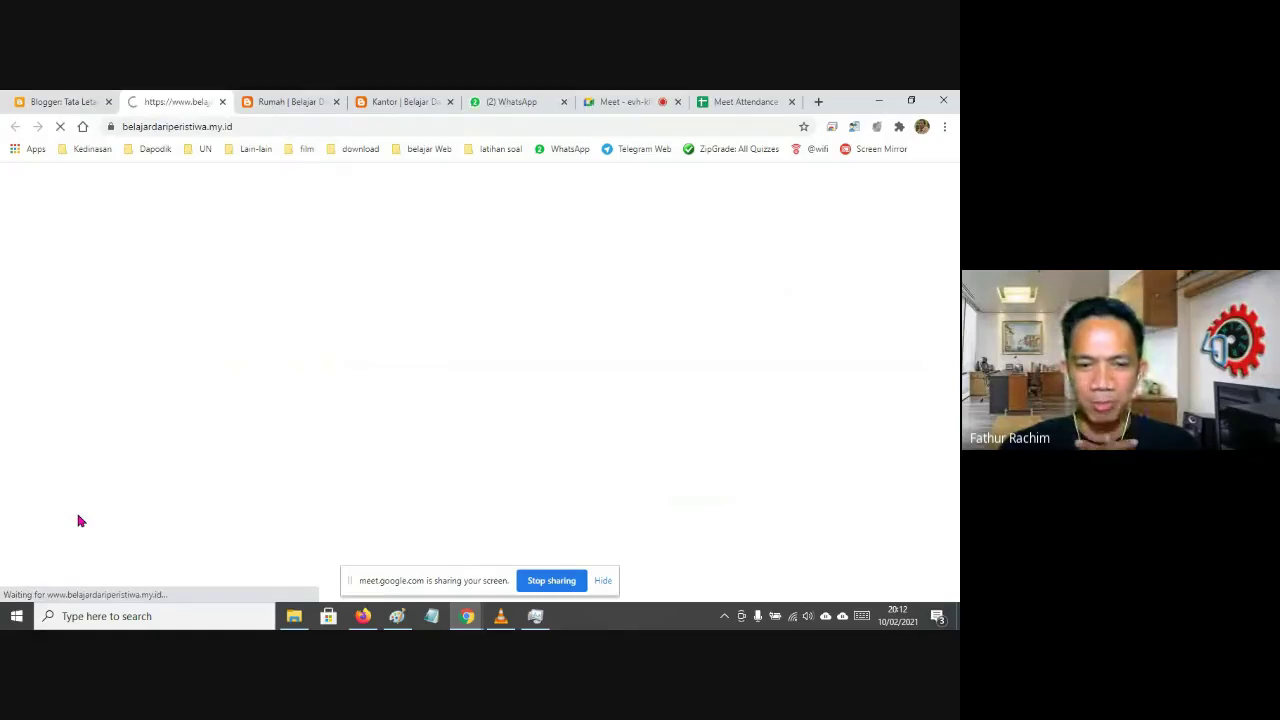
pyautogui.hotkey('ctrl', 'shift', 'Tab')
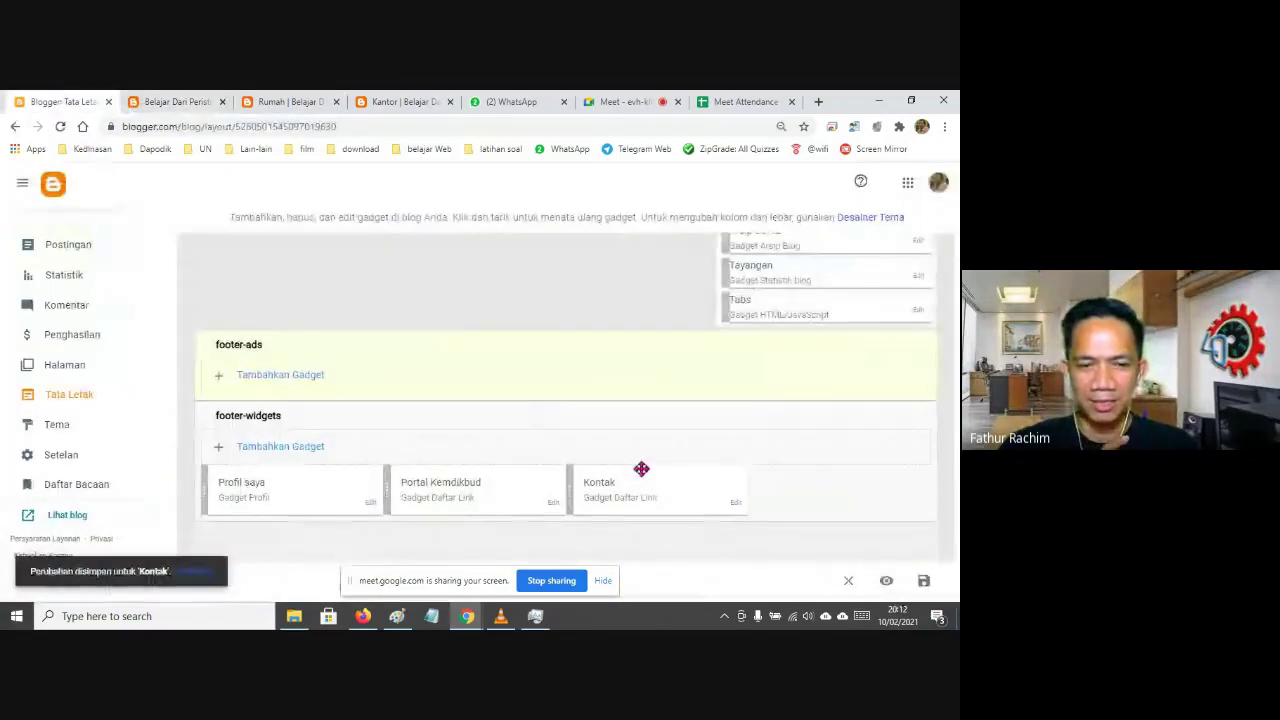
pyautogui.scroll(3, 641, 471)
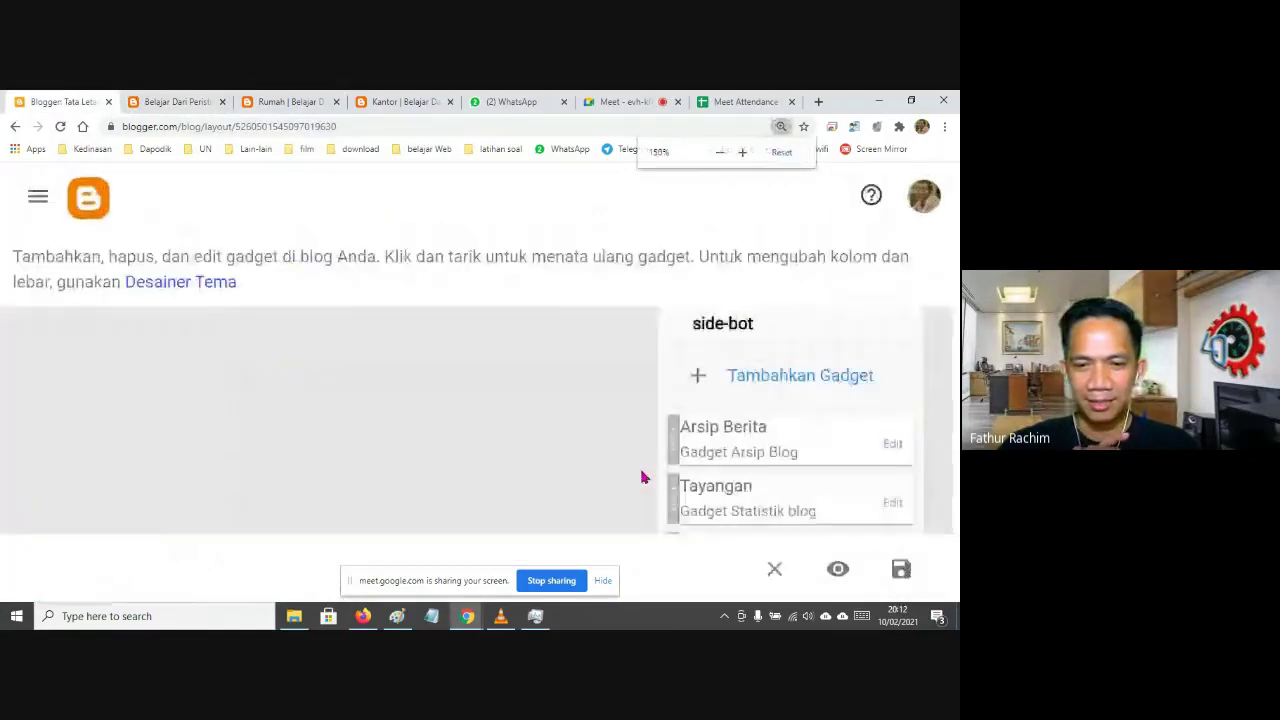
pyautogui.scroll(-3, 641, 471)
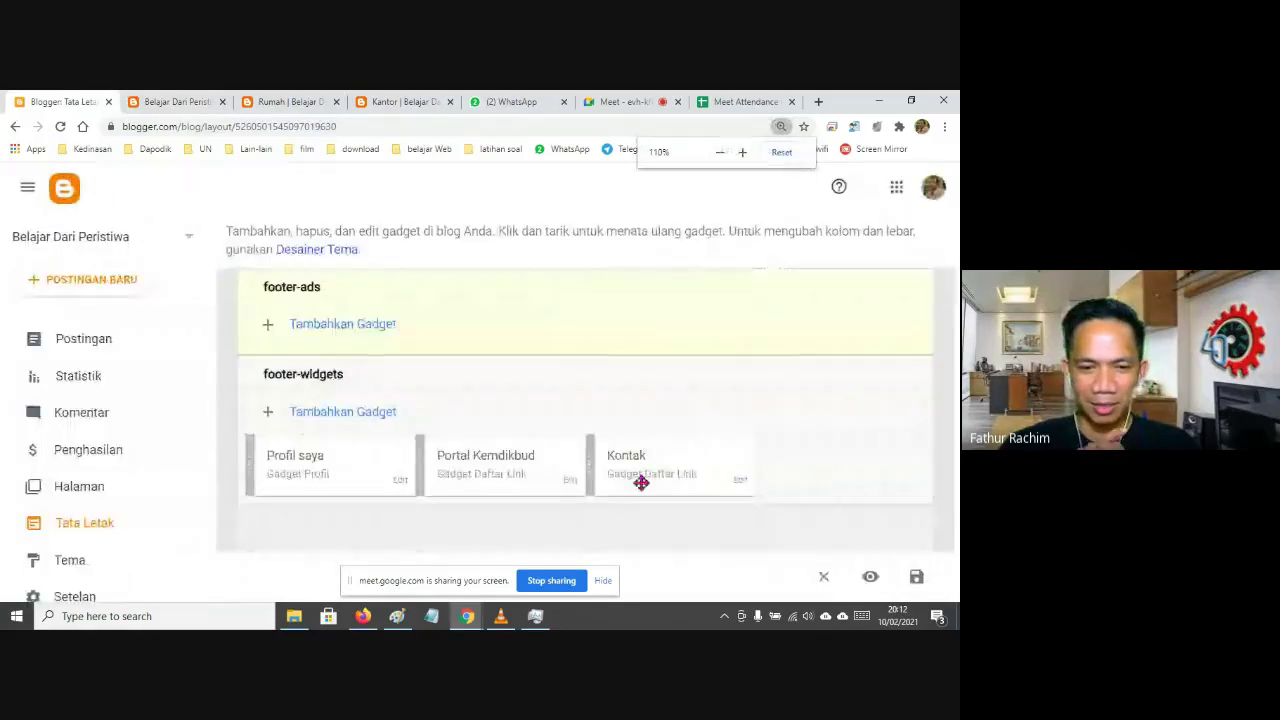
pyautogui.click(739, 482)
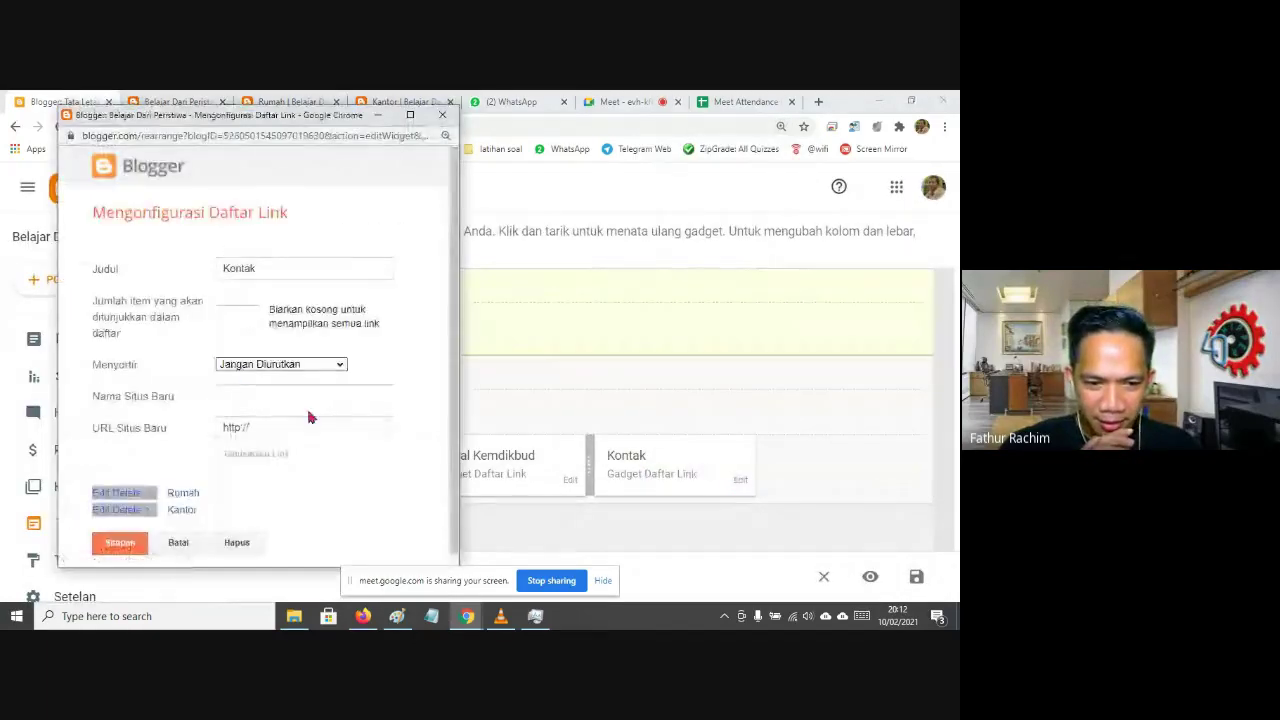
pyautogui.scroll(3, 314, 414)
pyautogui.scroll(-3, 357, 343)
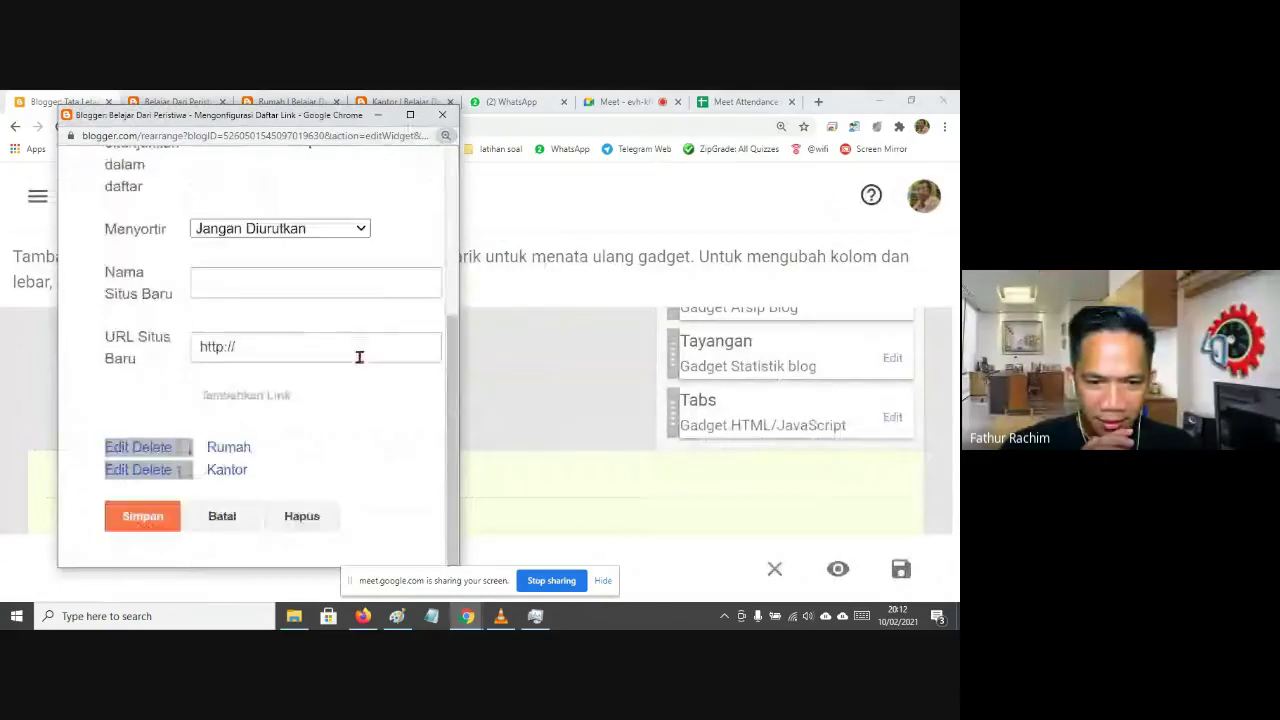
pyautogui.click(112, 447)
pyautogui.scroll(-5, 120, 450)
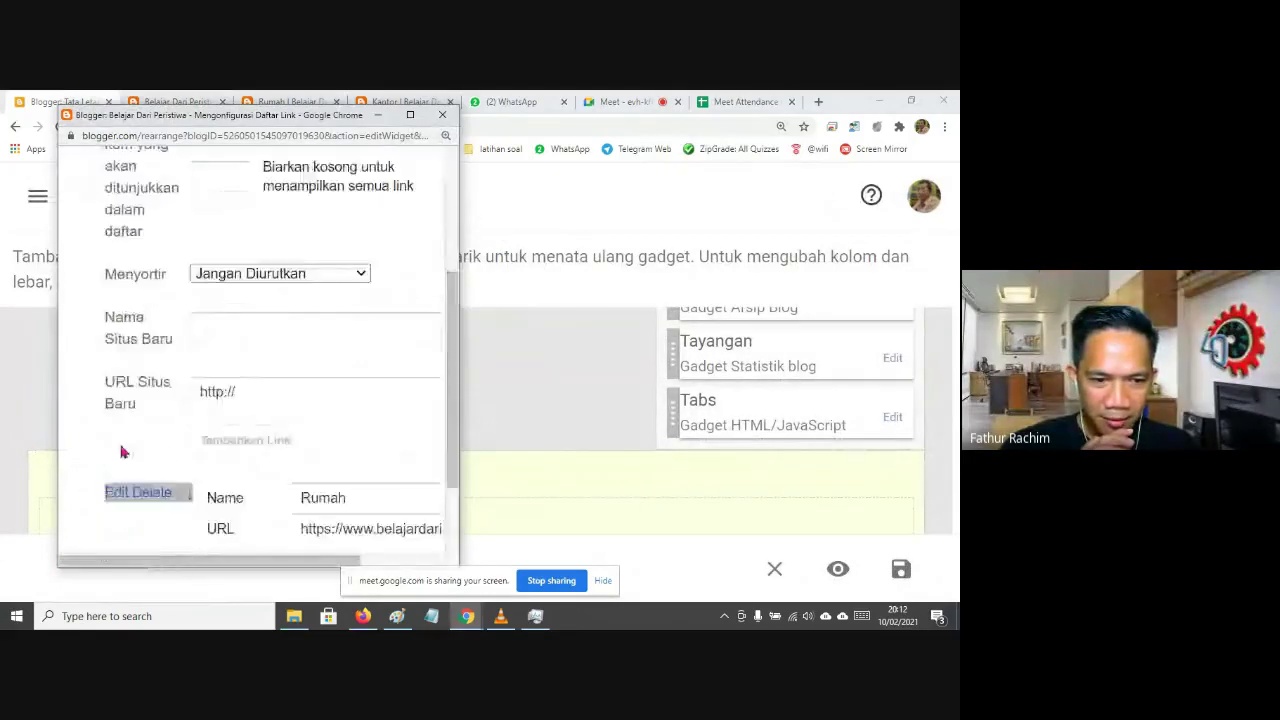
pyautogui.click(118, 455)
pyautogui.scroll(-5, 128, 458)
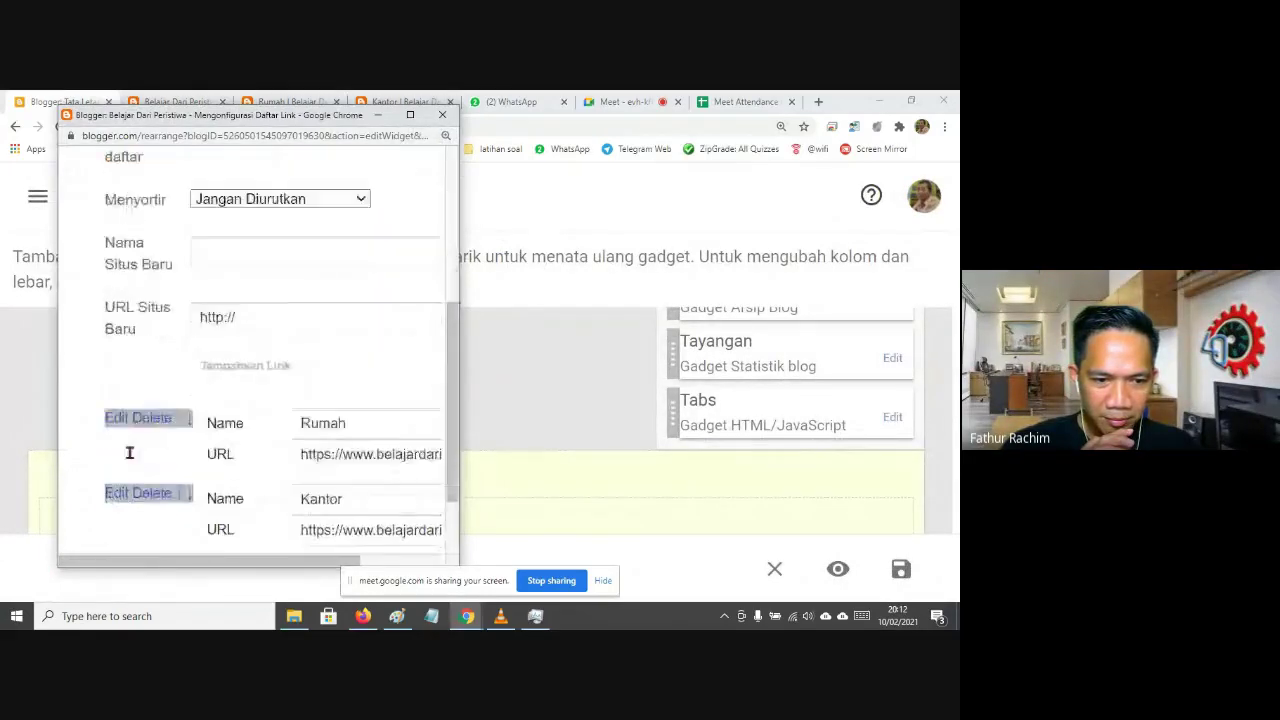
pyautogui.moveTo(464, 328); pyautogui.dragTo(677, 330)
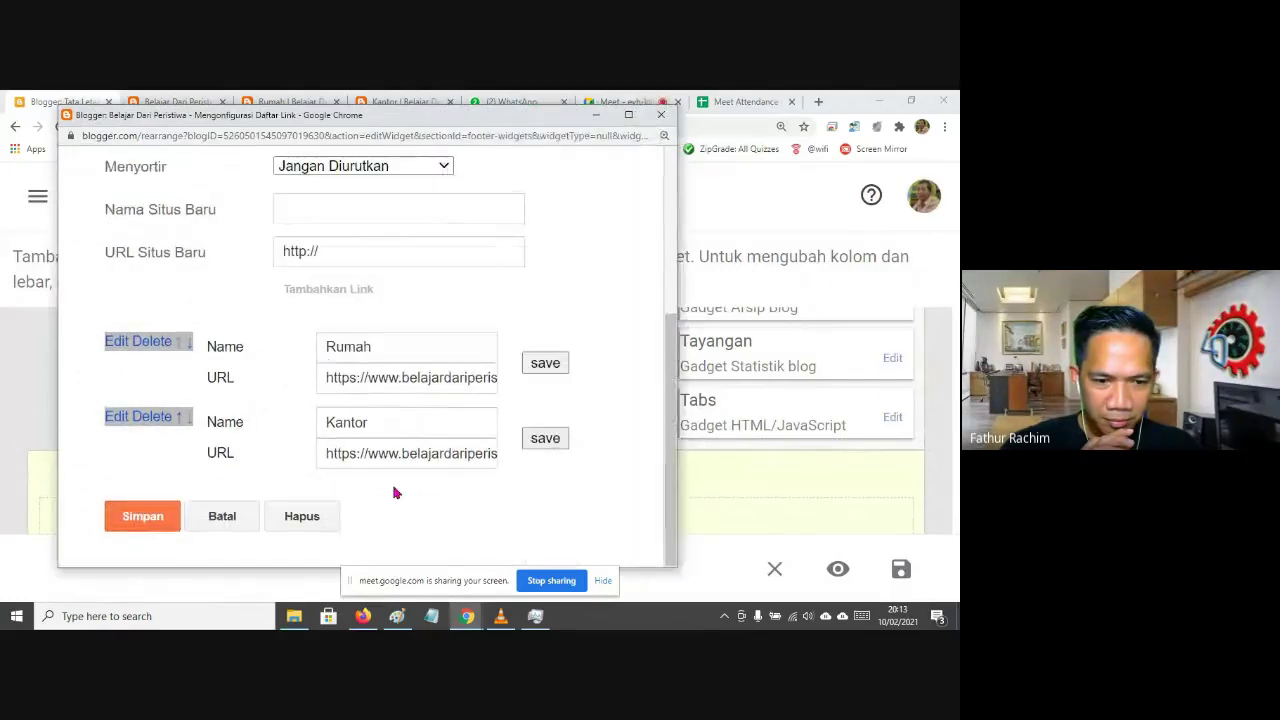
pyautogui.click(378, 380)
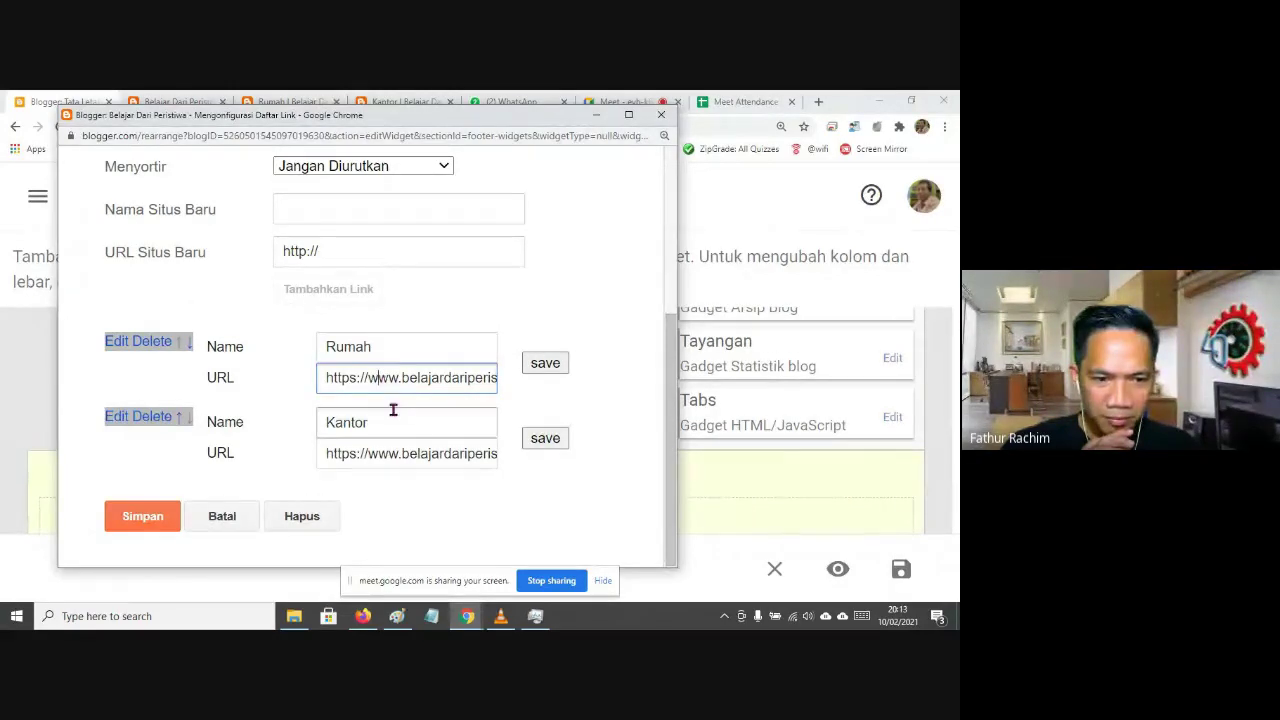
pyautogui.click(598, 295)
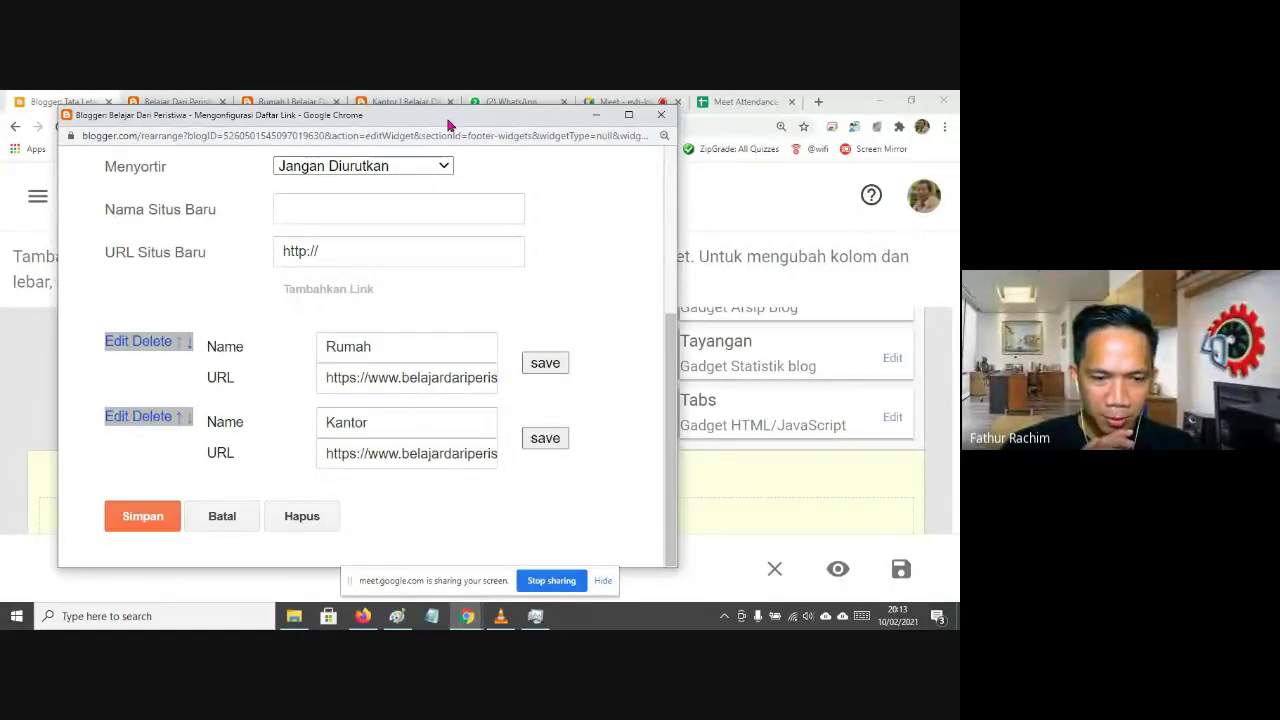
pyautogui.moveTo(448, 124); pyautogui.dragTo(467, 149)
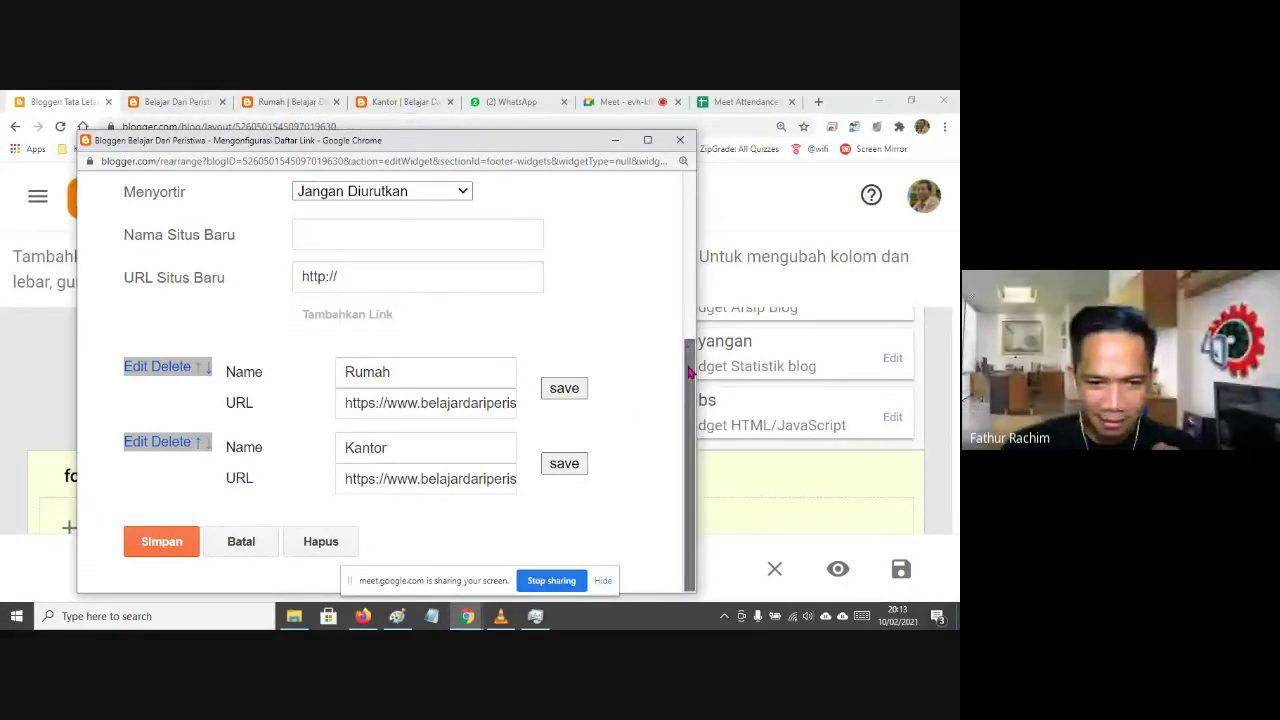
pyautogui.moveTo(689, 372); pyautogui.dragTo(675, 233)
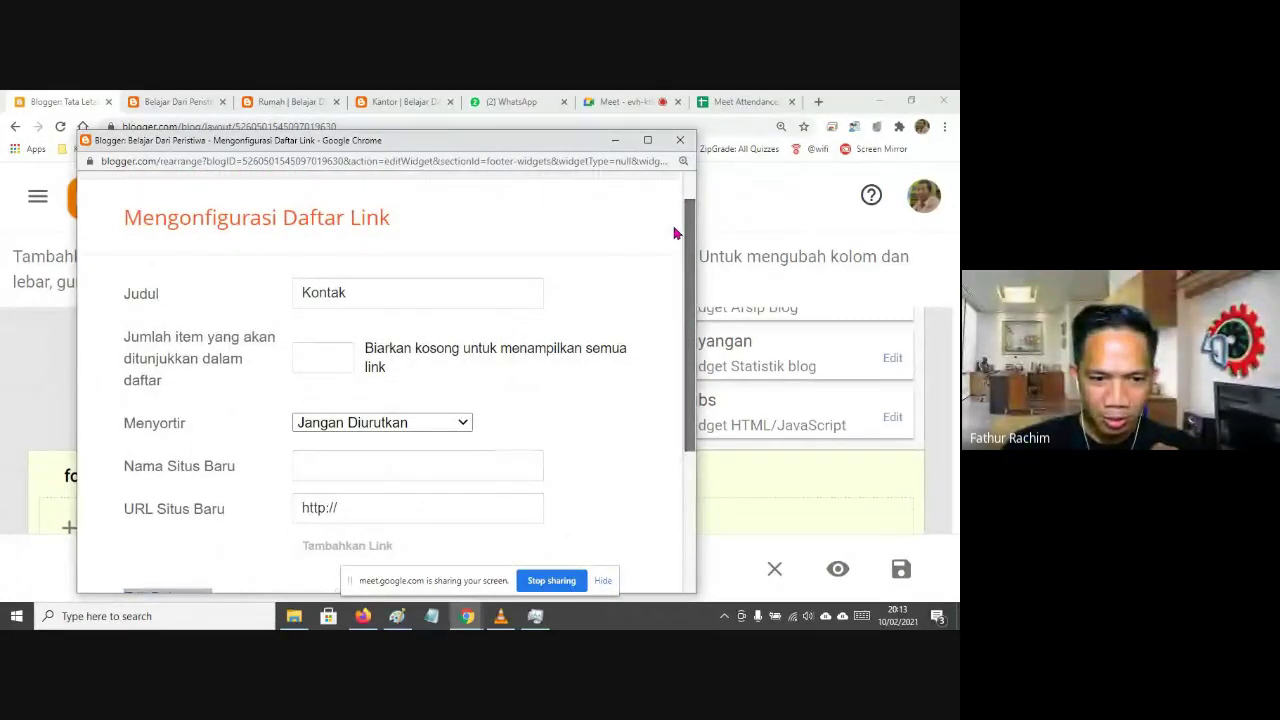
pyautogui.moveTo(675, 233); pyautogui.dragTo(674, 382)
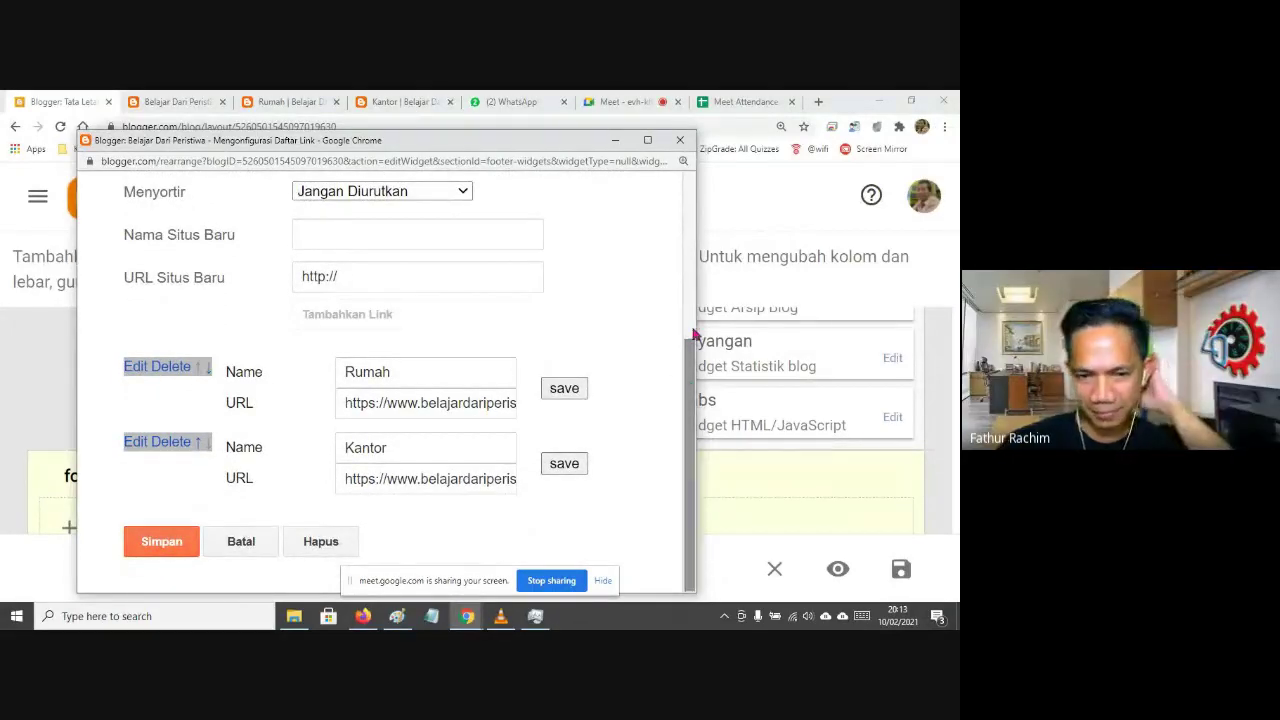
pyautogui.click(228, 550)
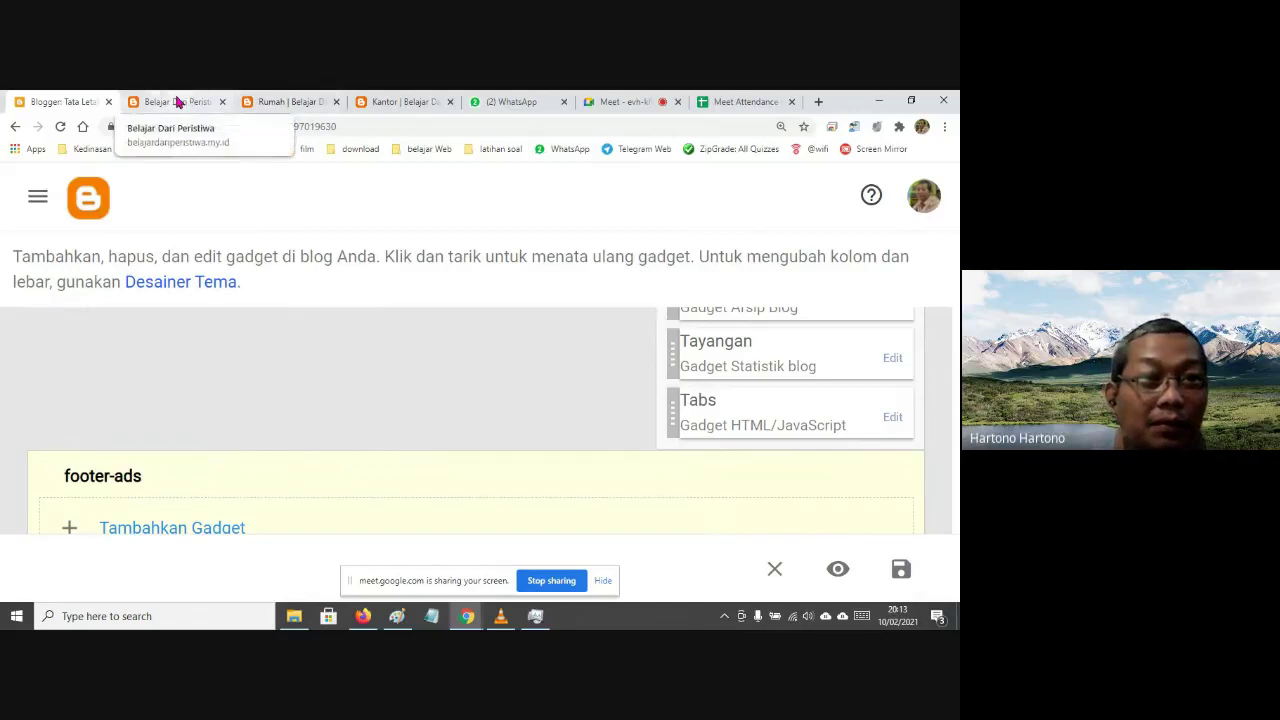
# Zoom the Layout page to 110% and open the Halaman pages gadget settings
pyautogui.scroll(-3, 497, 397)
pyautogui.hotkey('ctrl', '-')
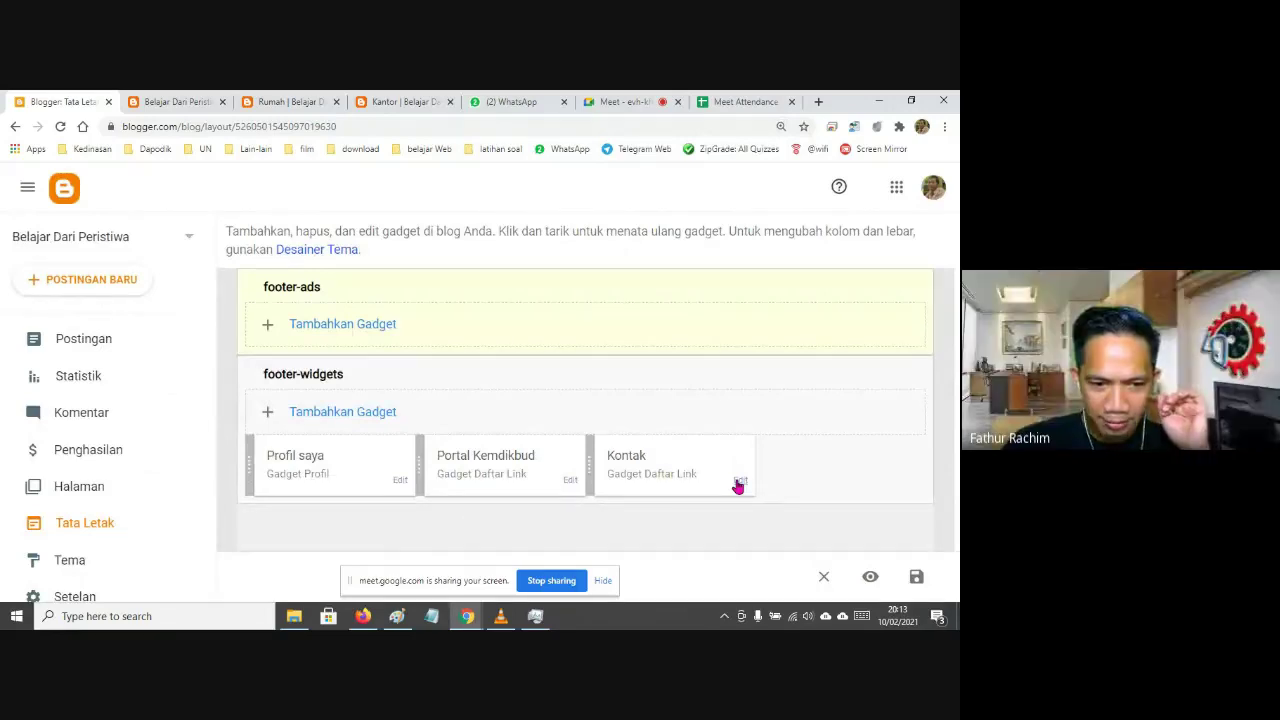
pyautogui.scroll(10, 738, 486)
pyautogui.scroll(-2, 641, 458)
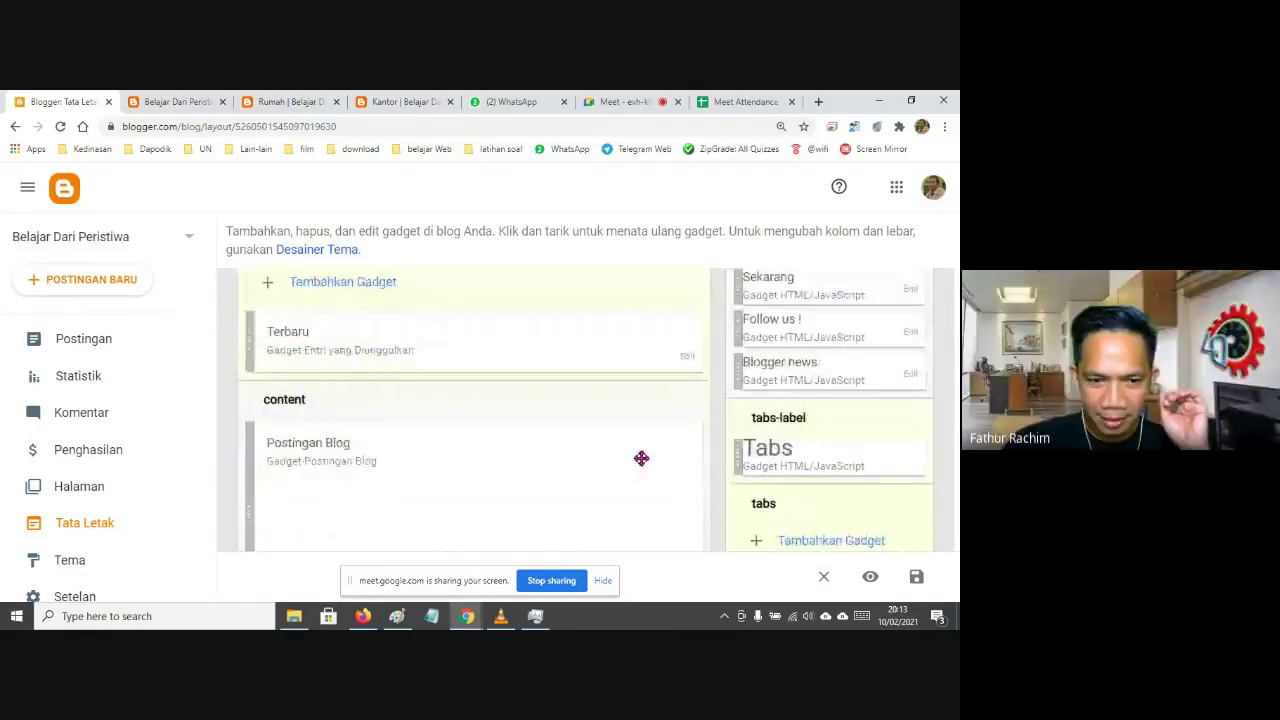
pyautogui.scroll(-5, 585, 419)
pyautogui.scroll(9, 576, 417)
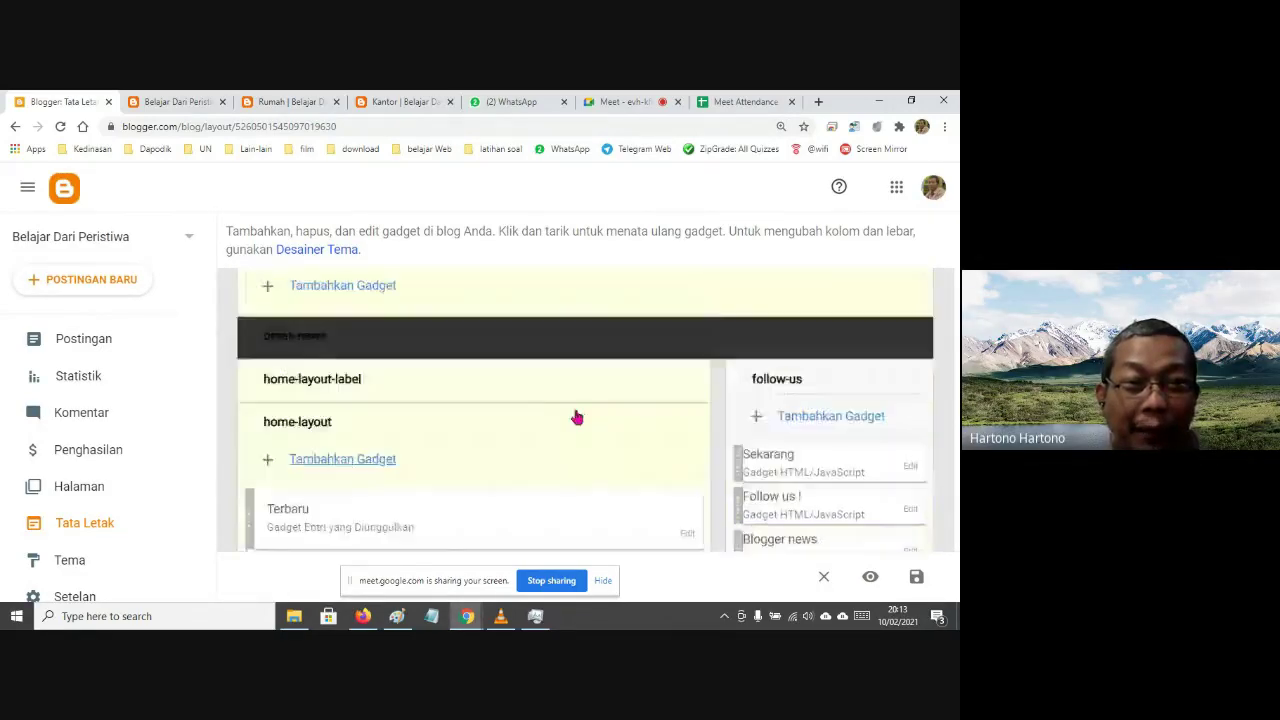
pyautogui.scroll(8, 576, 417)
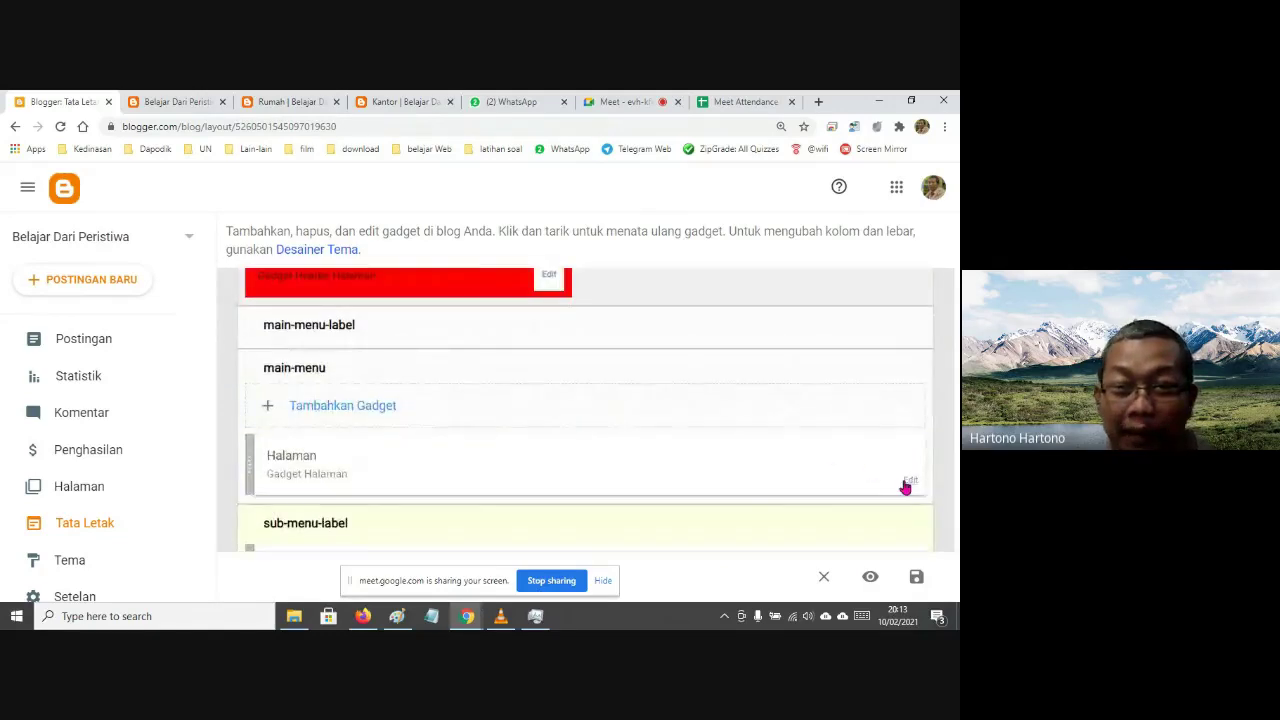
pyautogui.click(908, 483)
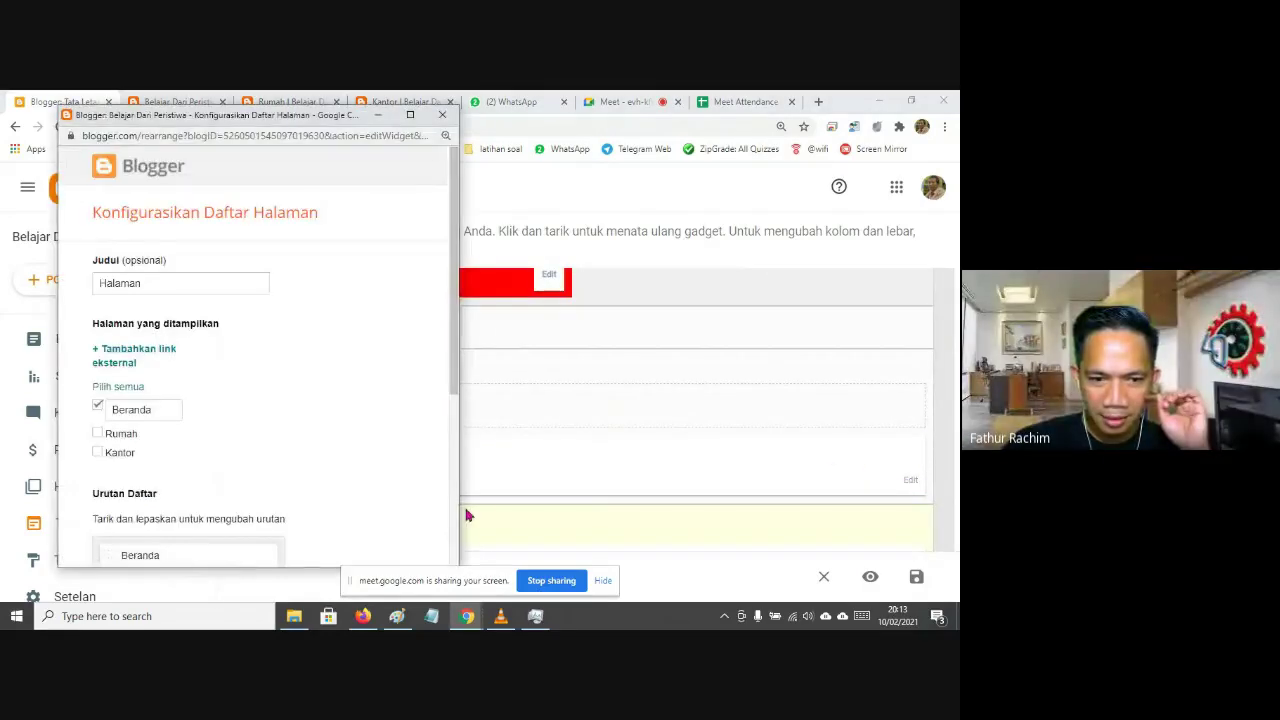
# Save the Halaman gadget with Beranda and Kontak listed, leaving Rumah and Kantor unchecked
pyautogui.hotkey('ctrl', '+')
pyautogui.hotkey('ctrl', '+')
pyautogui.hotkey('ctrl', '+')
pyautogui.scroll(-3, 386, 474)
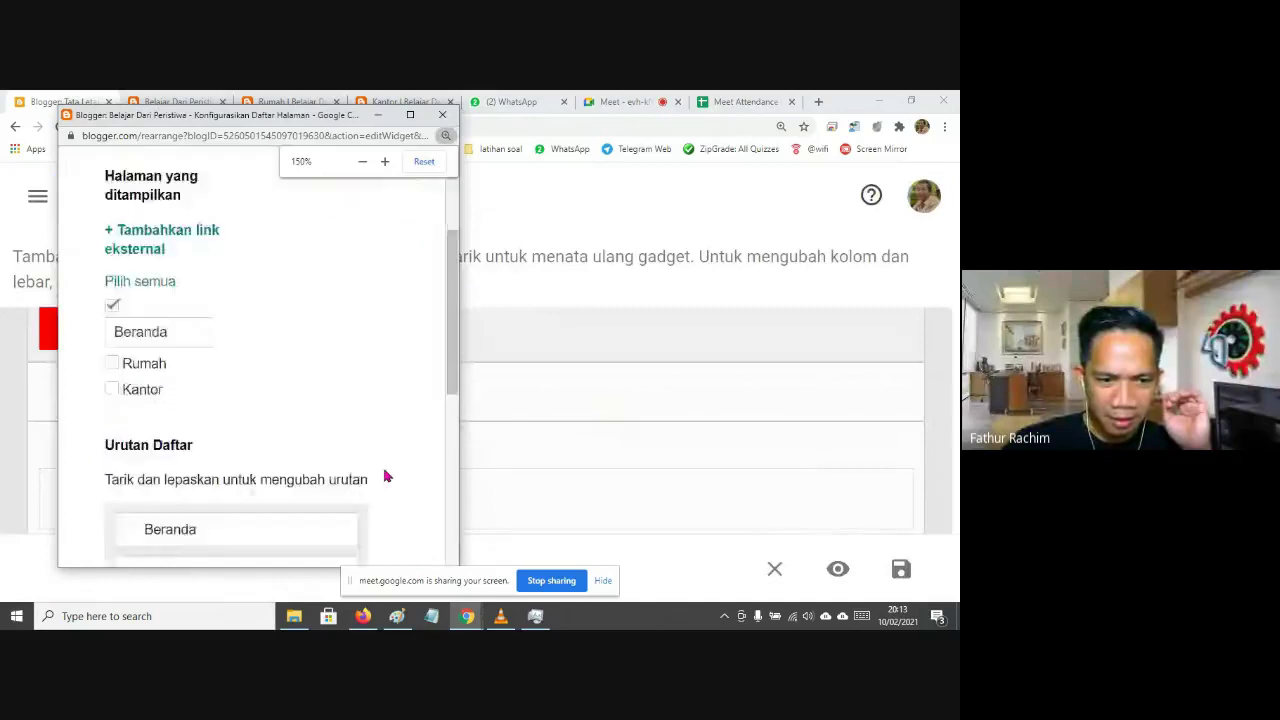
pyautogui.moveTo(457, 400); pyautogui.dragTo(583, 400)
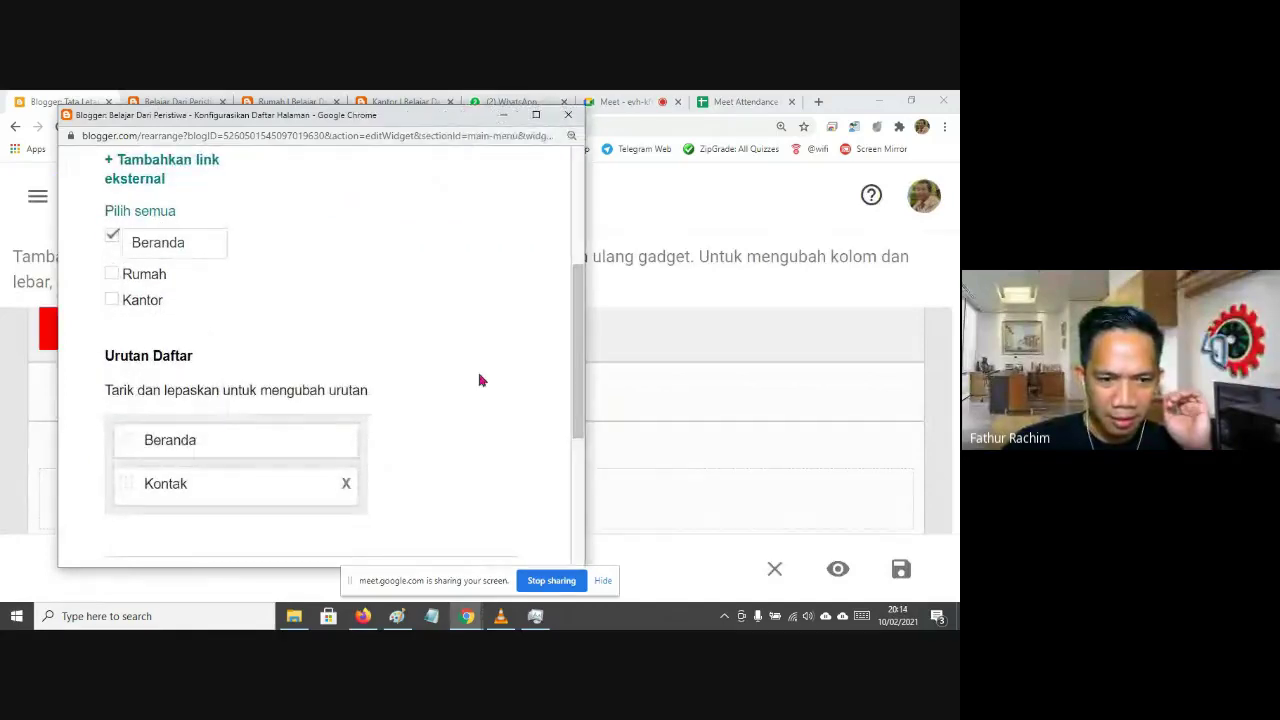
pyautogui.scroll(2, 478, 374)
pyautogui.scroll(-1, 481, 374)
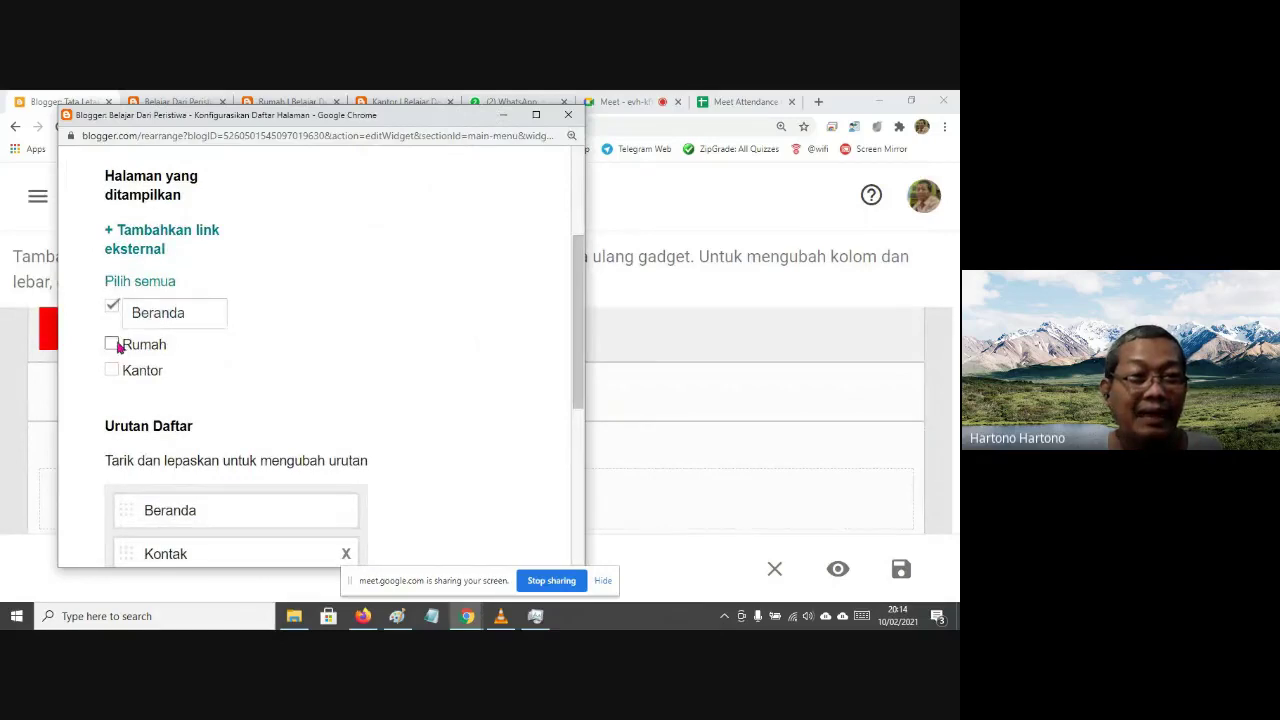
pyautogui.scroll(-1, 340, 406)
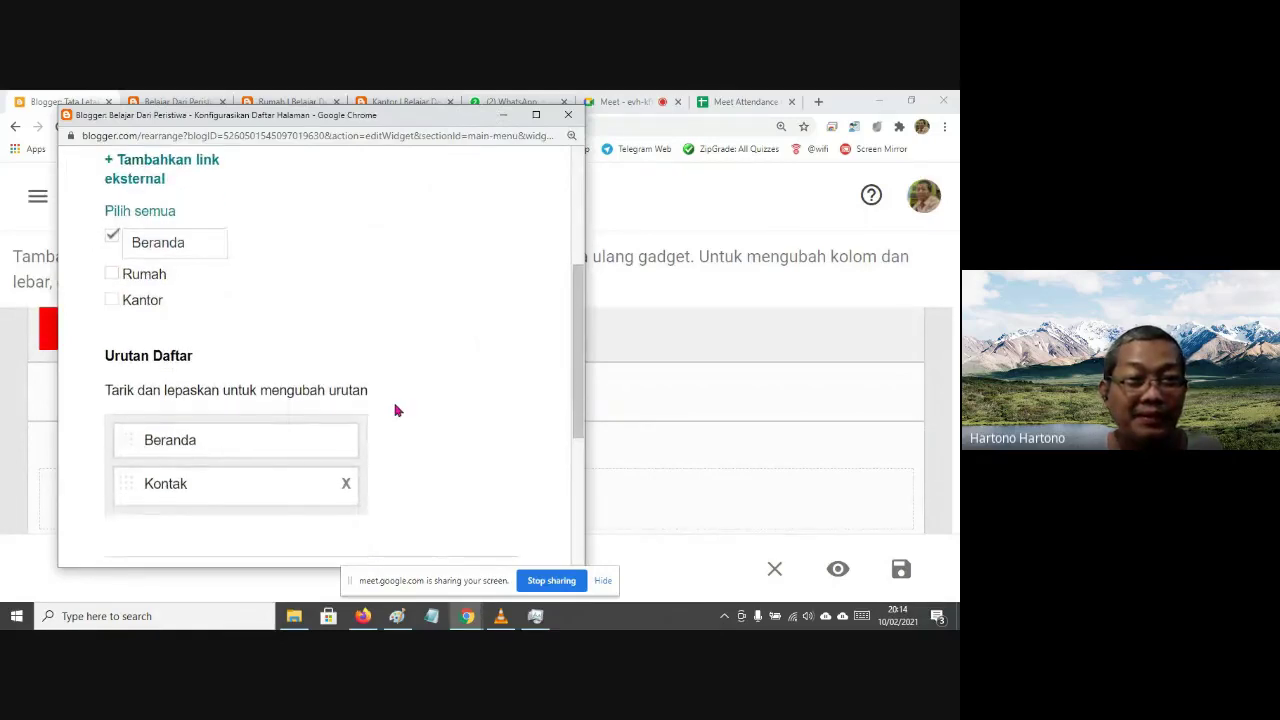
pyautogui.hotkey('ctrl', '-')
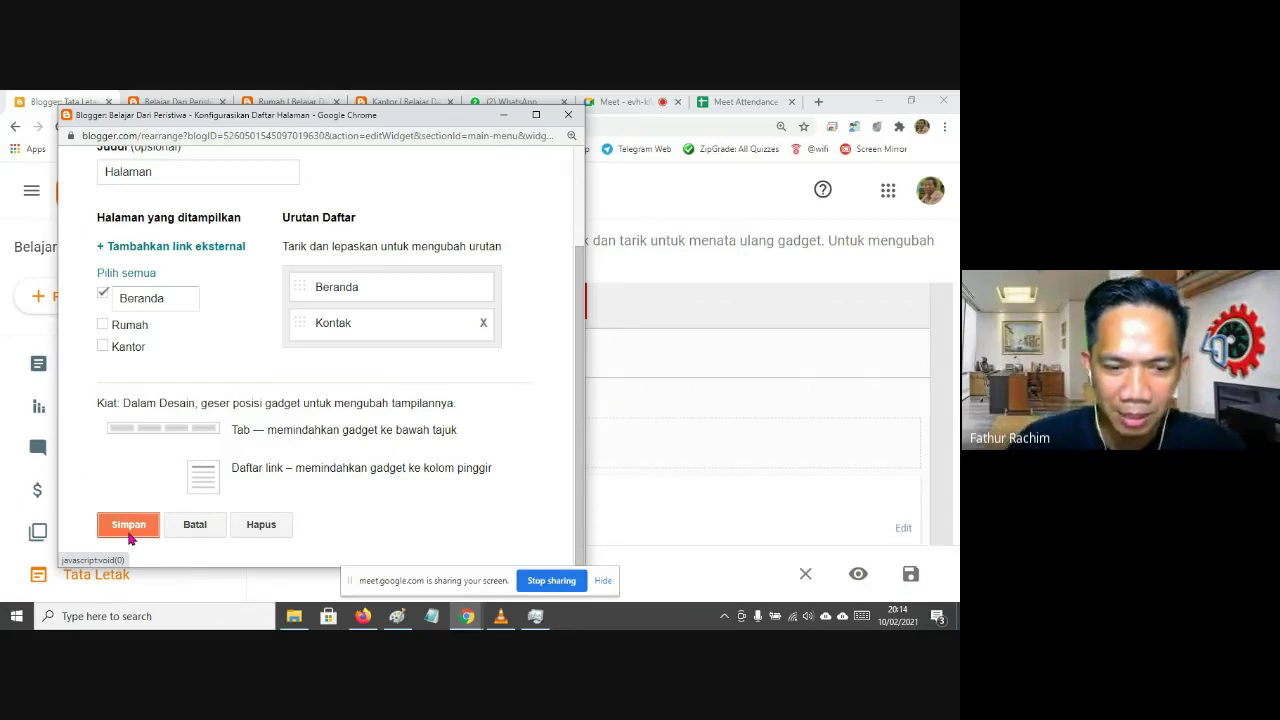
pyautogui.click(128, 537)
pyautogui.scroll(-2, 163, 503)
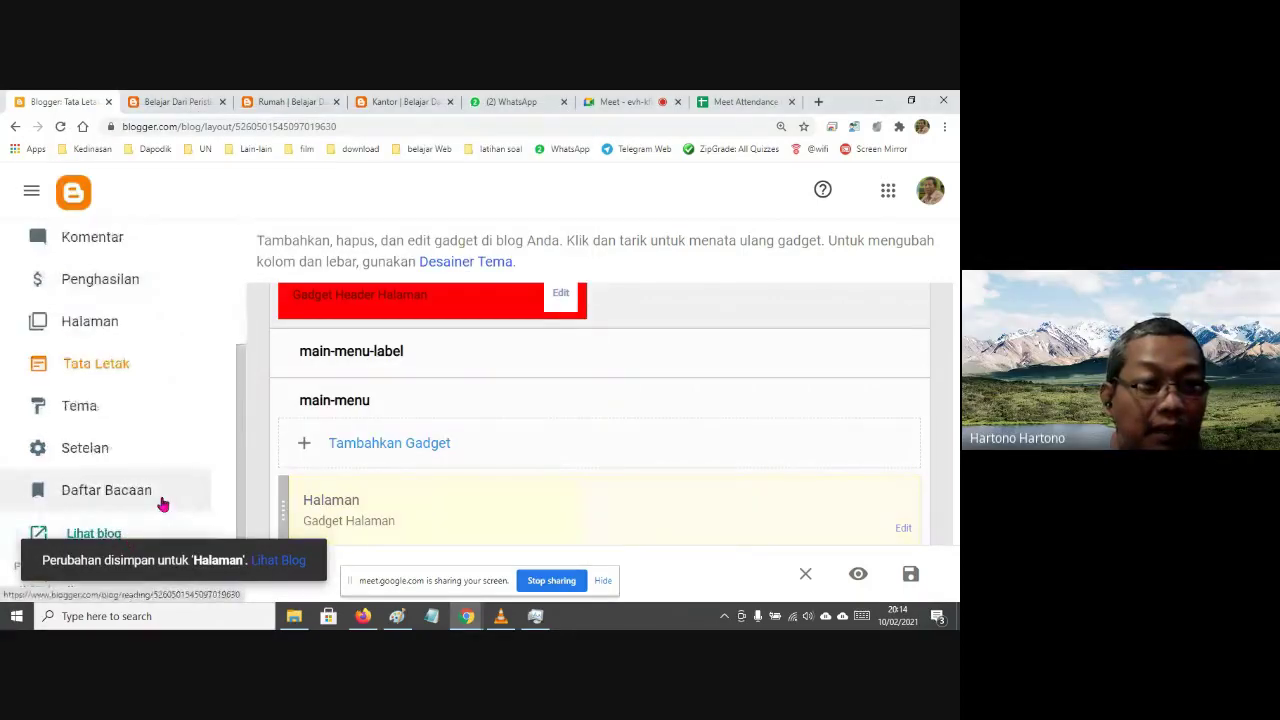
pyautogui.click(127, 325)
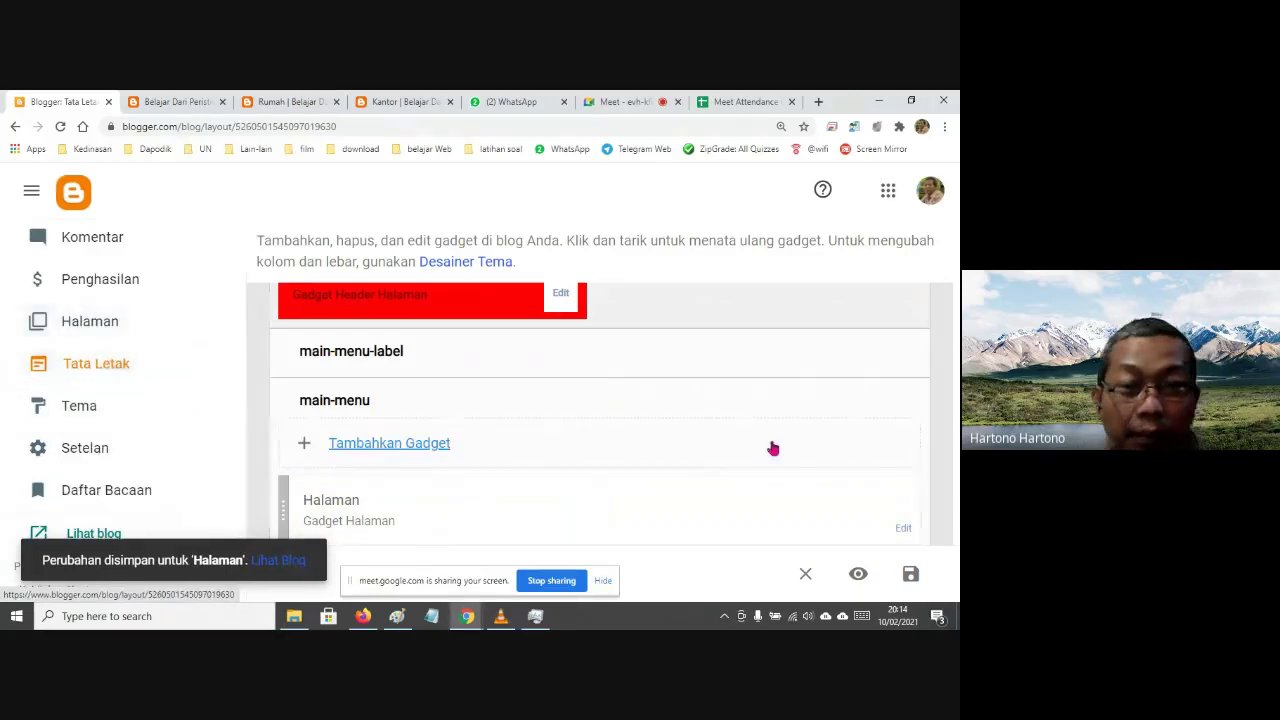
# Open the footer Kontak link-list settings and move the window to the right
pyautogui.scroll(-5, 771, 449)
pyautogui.scroll(-5, 731, 445)
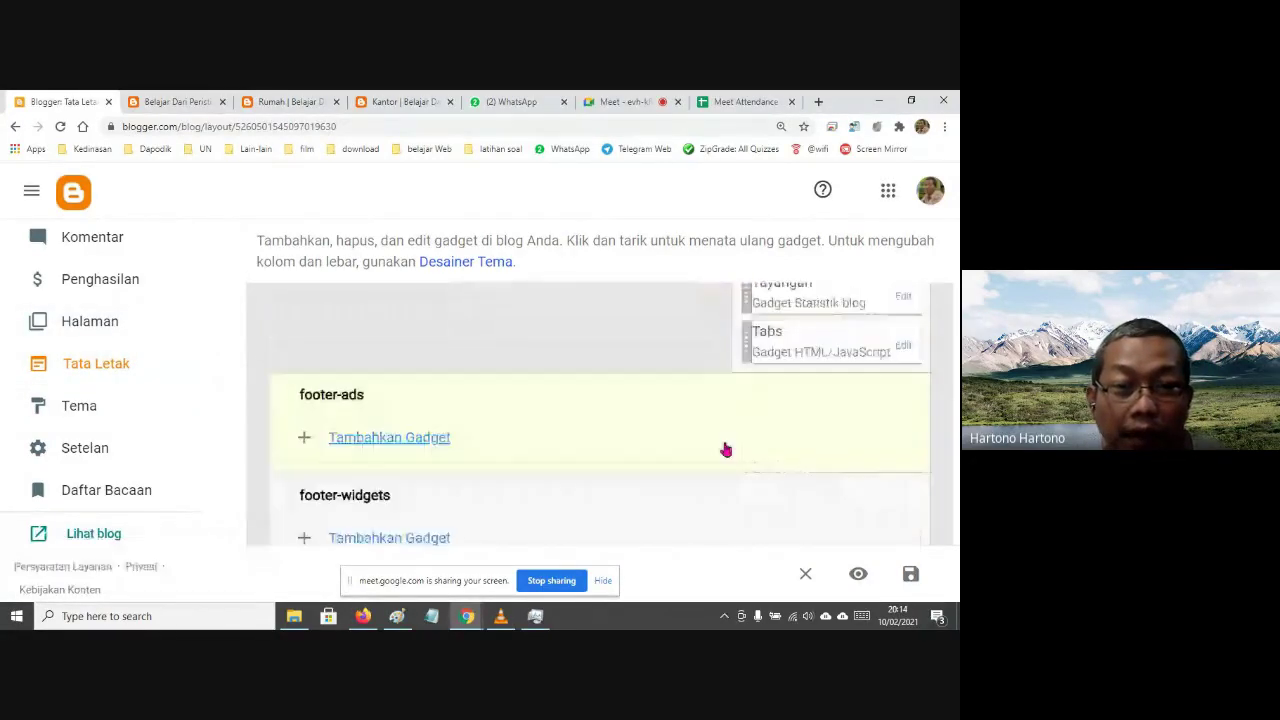
pyautogui.hotkey('ctrl', '-')
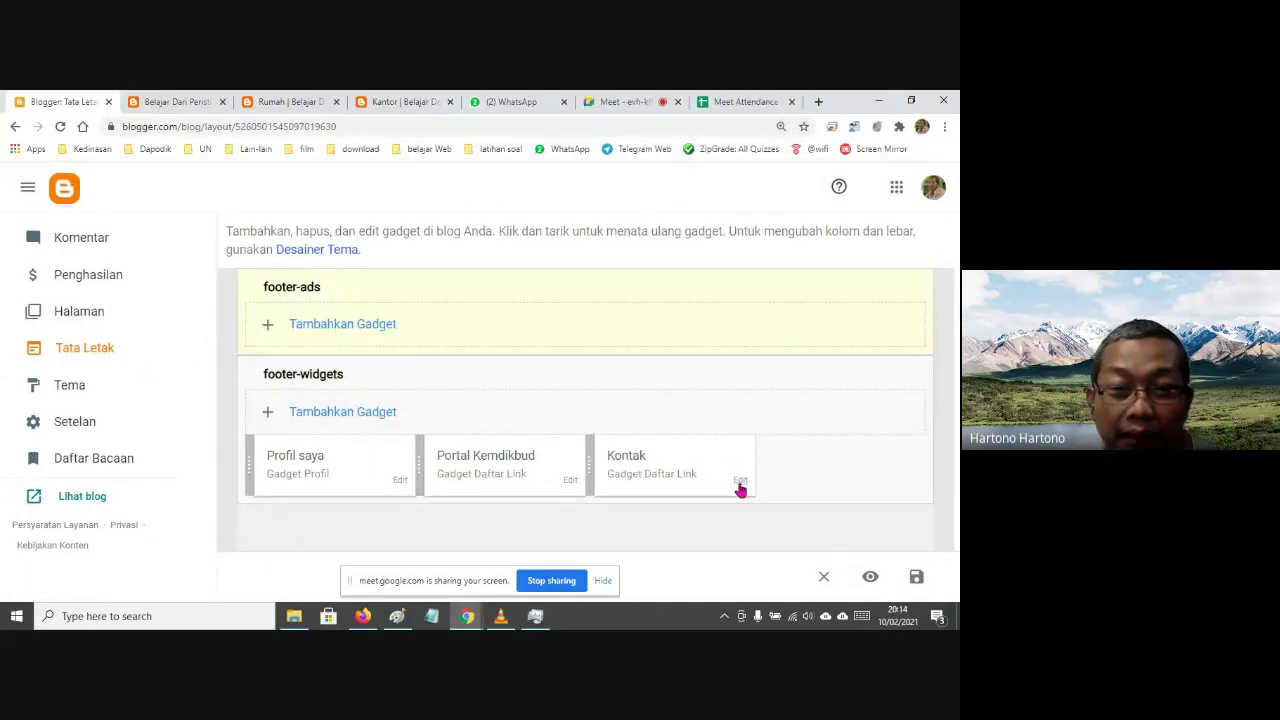
pyautogui.click(740, 483)
pyautogui.hotkey('ctrl', '+')
pyautogui.hotkey('ctrl', '+')
pyautogui.hotkey('ctrl', '+')
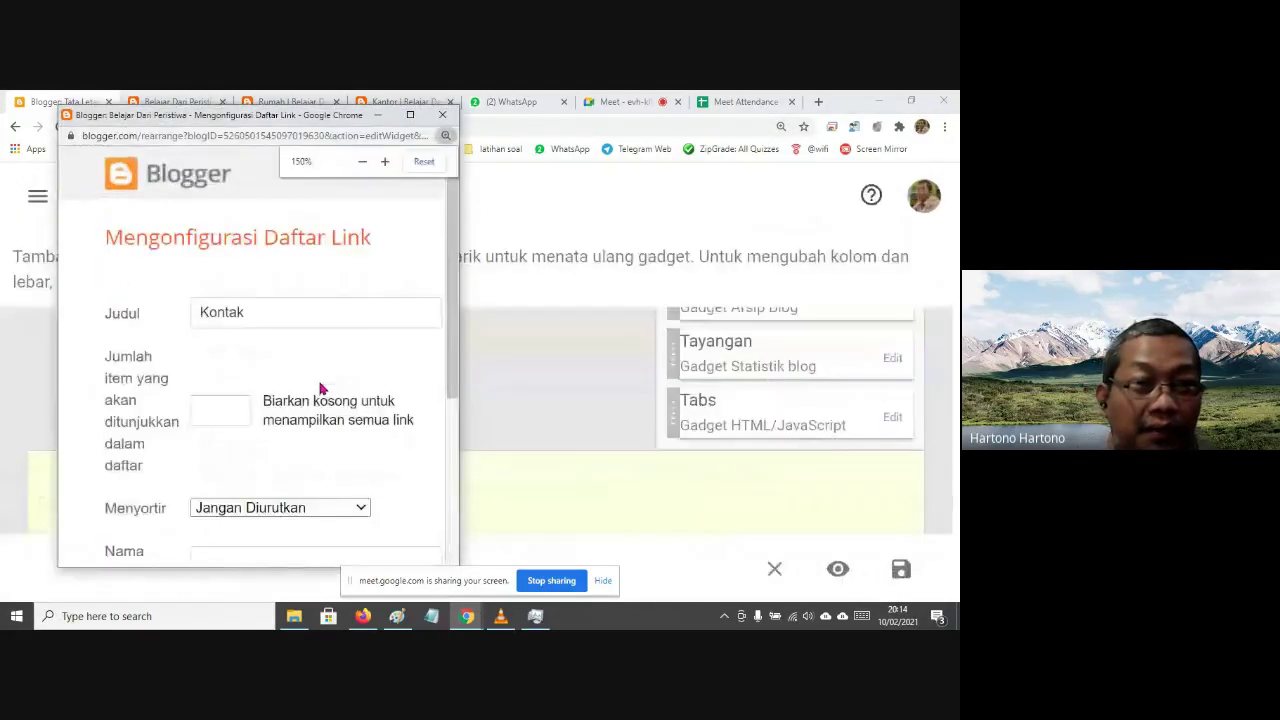
pyautogui.scroll(-1, 347, 386)
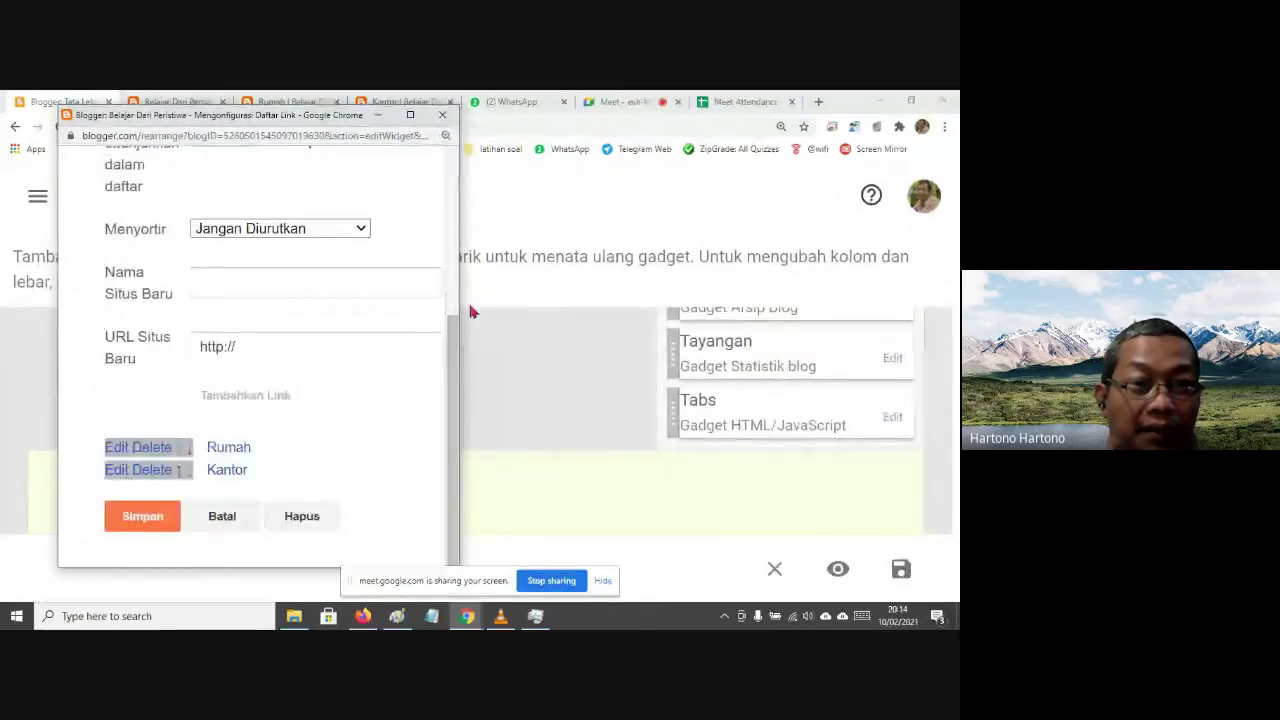
pyautogui.moveTo(465, 288); pyautogui.dragTo(535, 289)
pyautogui.scroll(2, 443, 389)
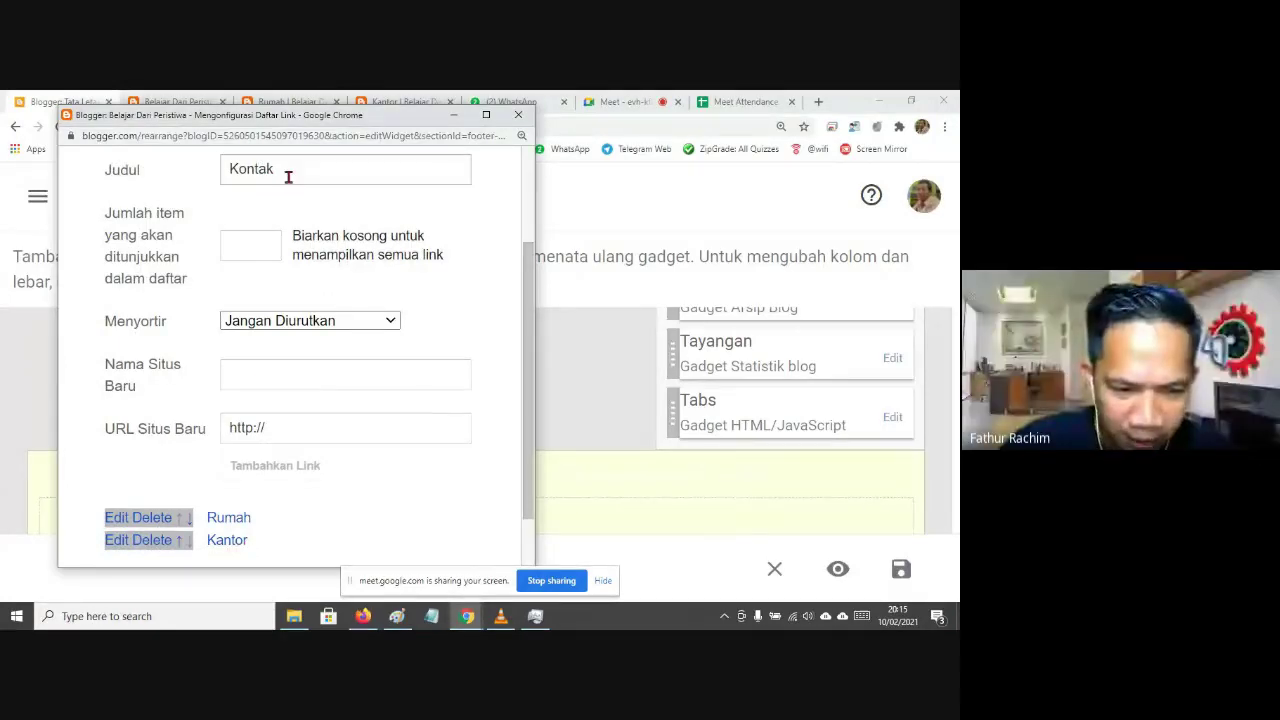
pyautogui.moveTo(228, 124); pyautogui.dragTo(490, 114)
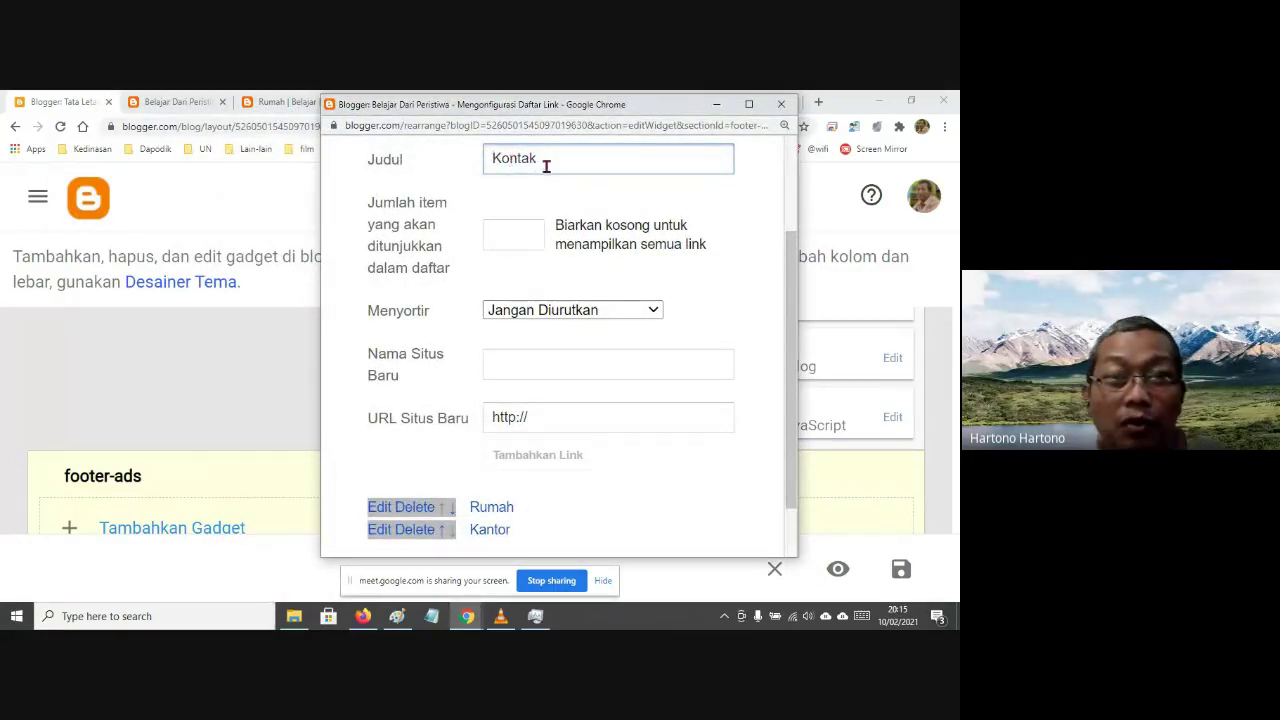
# Expand the Rumah and Kantor entries to show their names and URLs
pyautogui.click(385, 507)
pyautogui.scroll(-3, 585, 438)
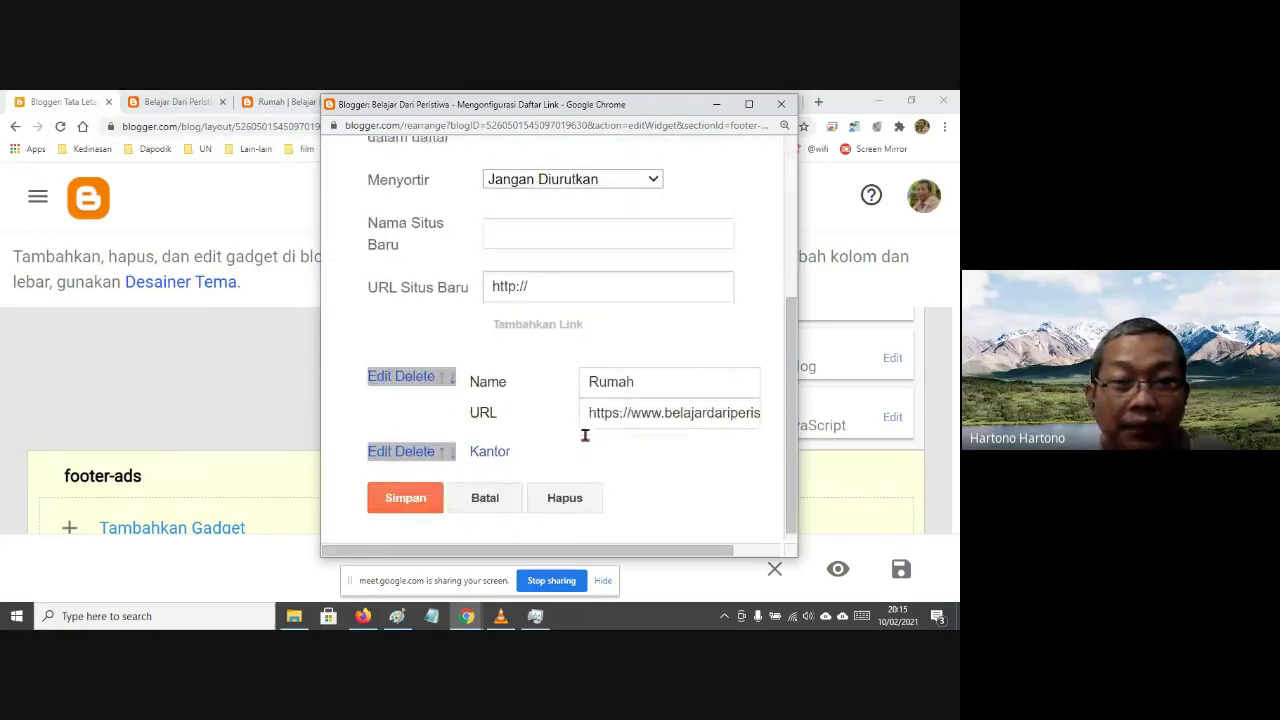
pyautogui.click(372, 449)
pyautogui.scroll(-3, 666, 449)
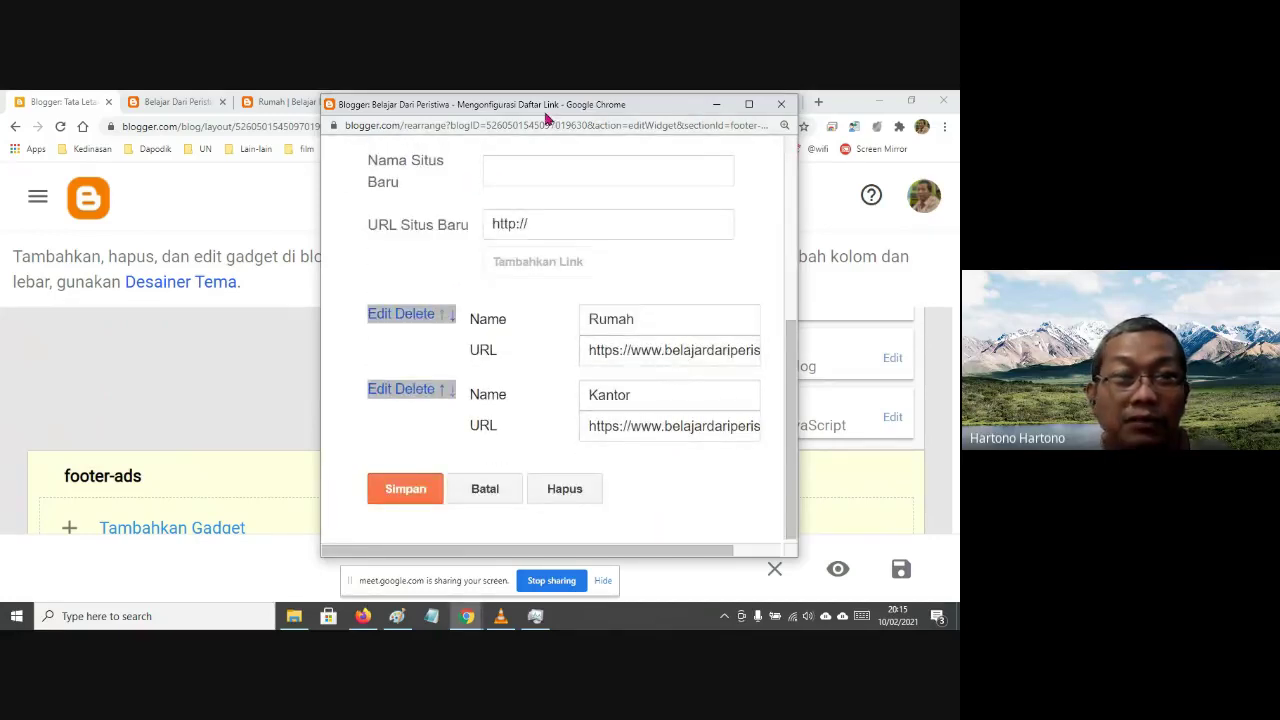
pyautogui.moveTo(546, 112); pyautogui.dragTo(554, 138)
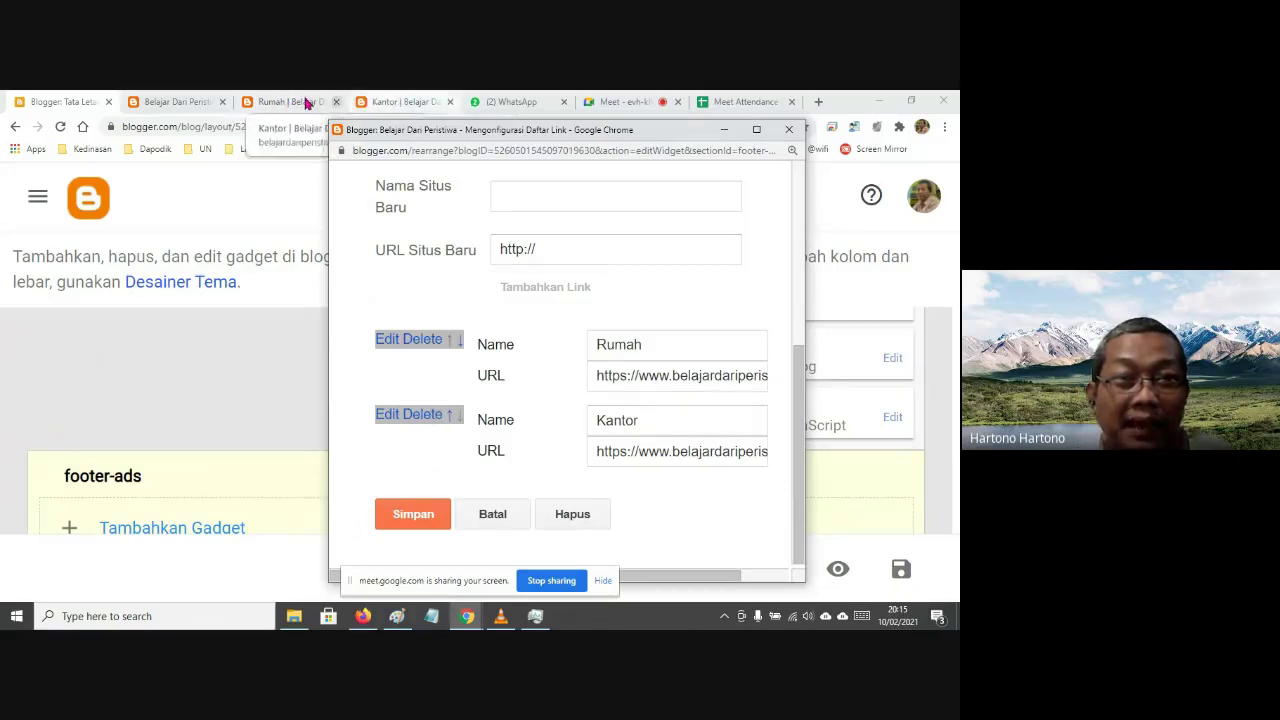
# View the published Rumah and Kantor pages, selecting the Kantor page's web address, then return to Layout
pyautogui.click(300, 103)
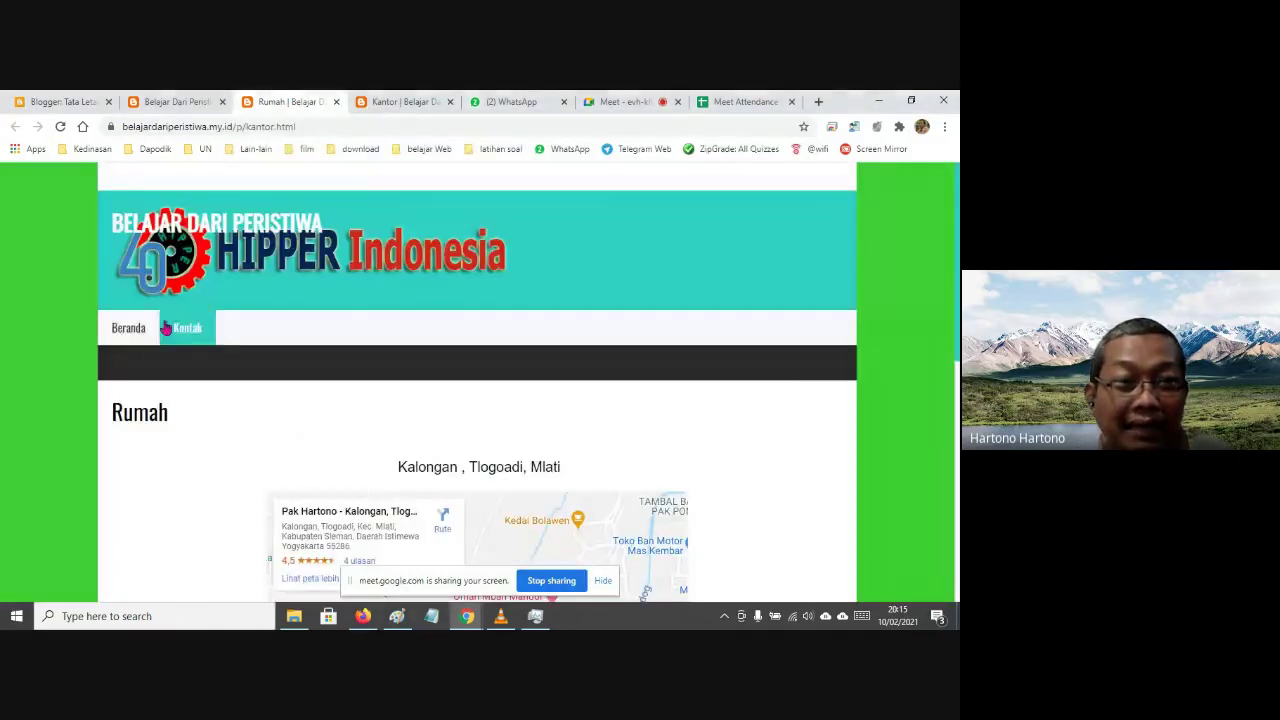
pyautogui.click(404, 103)
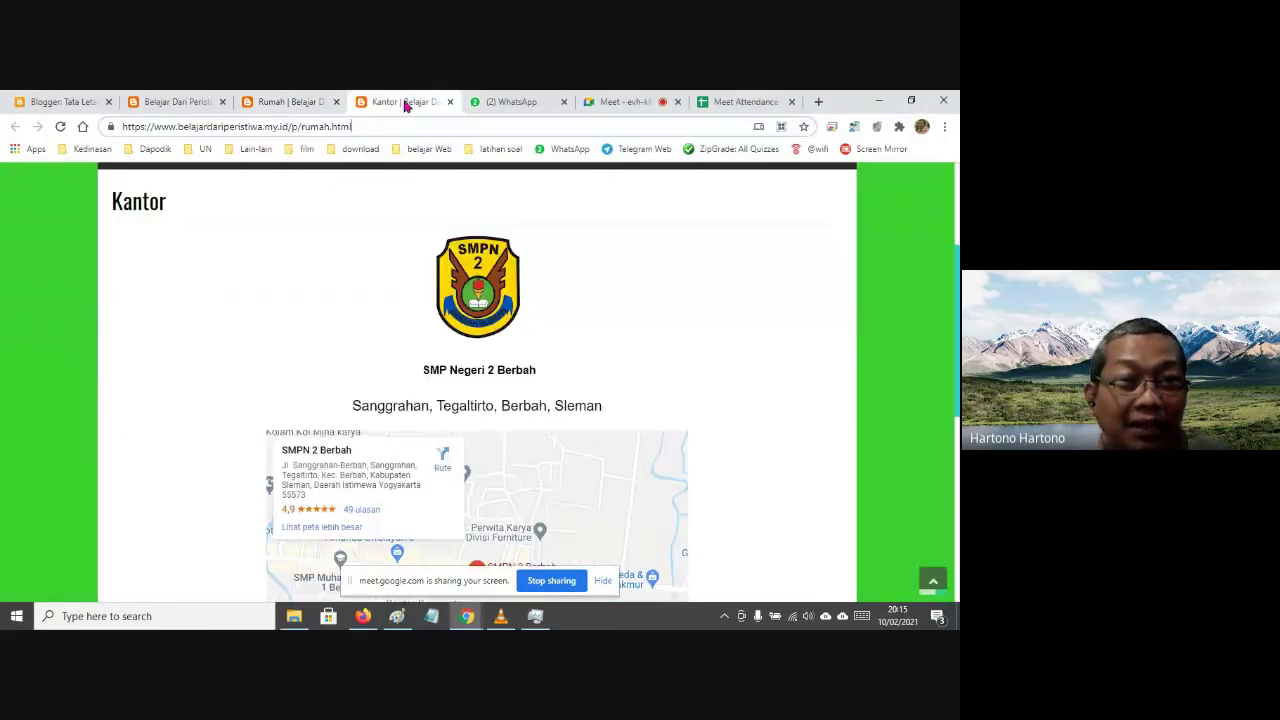
pyautogui.moveTo(352, 126); pyautogui.dragTo(116, 128)
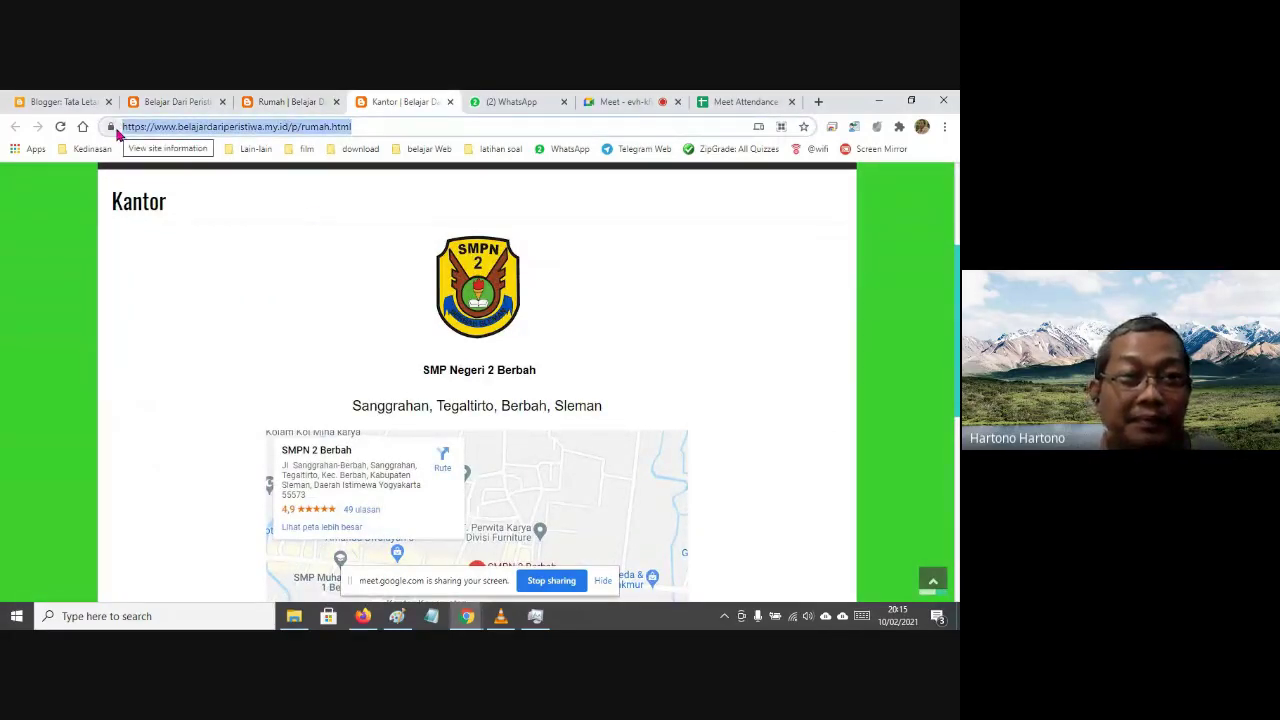
pyautogui.click(296, 104)
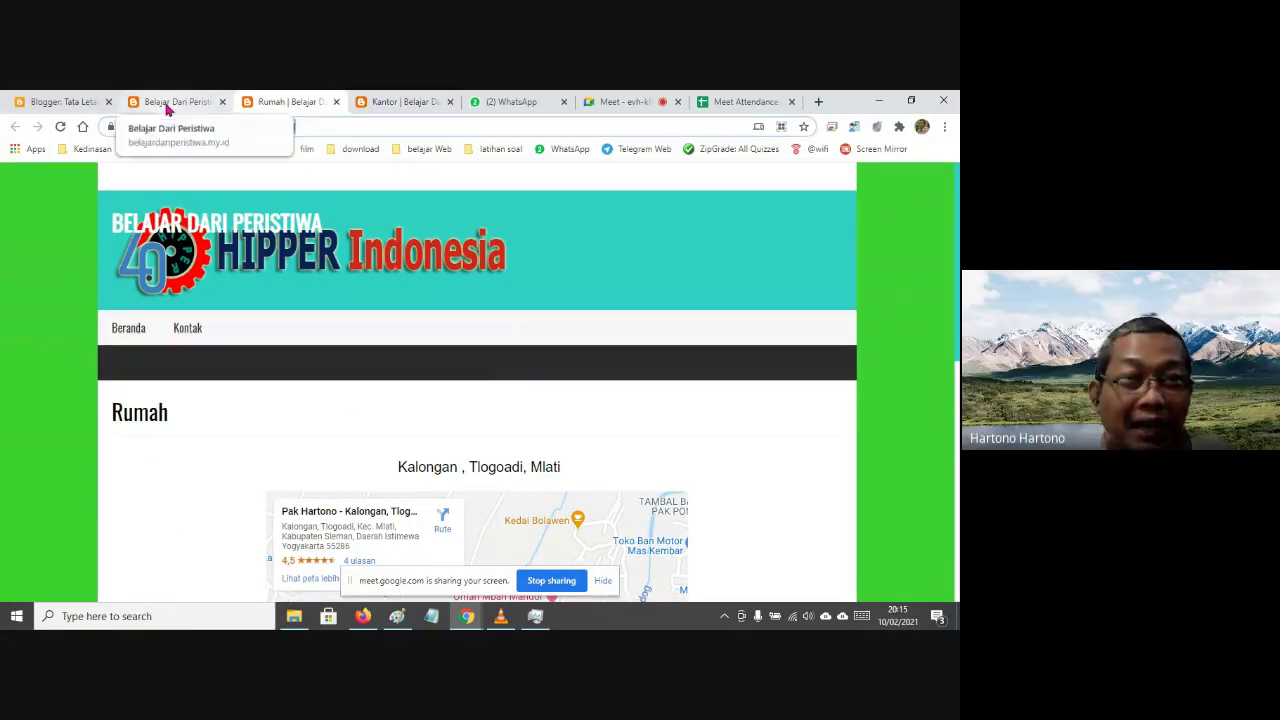
pyautogui.click(68, 104)
# Check the Rumah URL in the Kontak link list and save it with both links
pyautogui.scroll(-2, 274, 379)
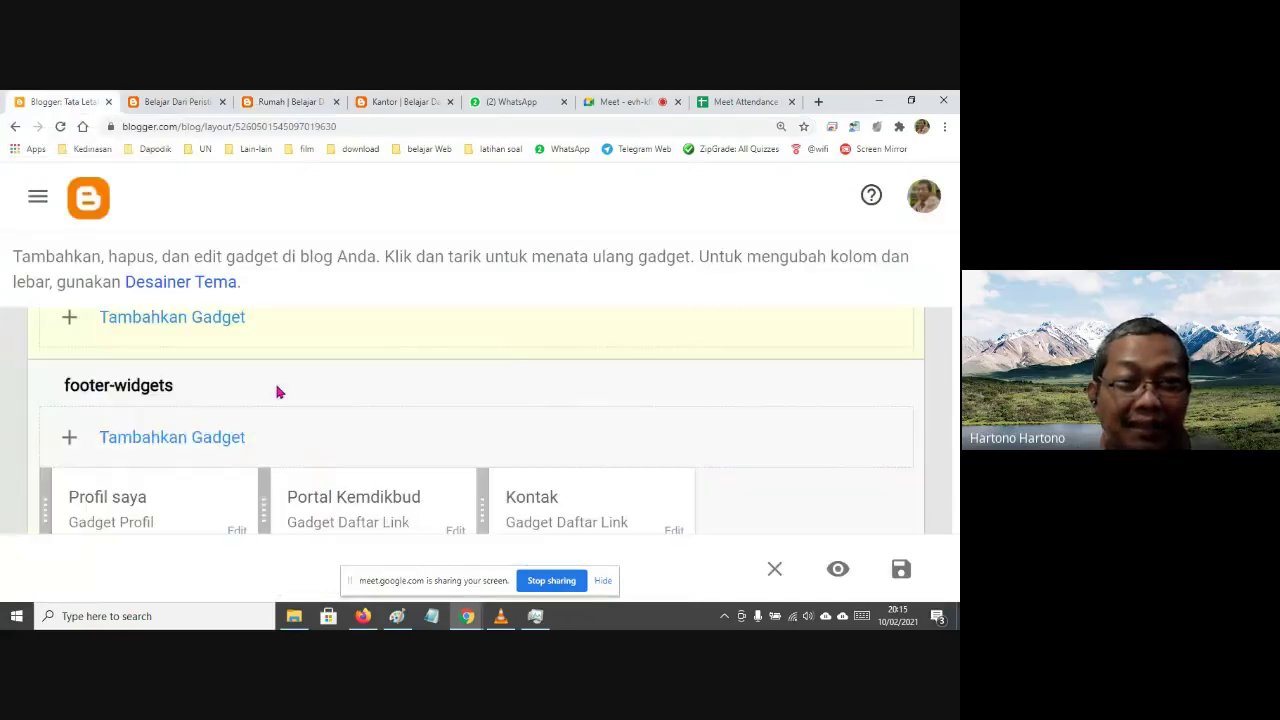
pyautogui.moveTo(467, 616)
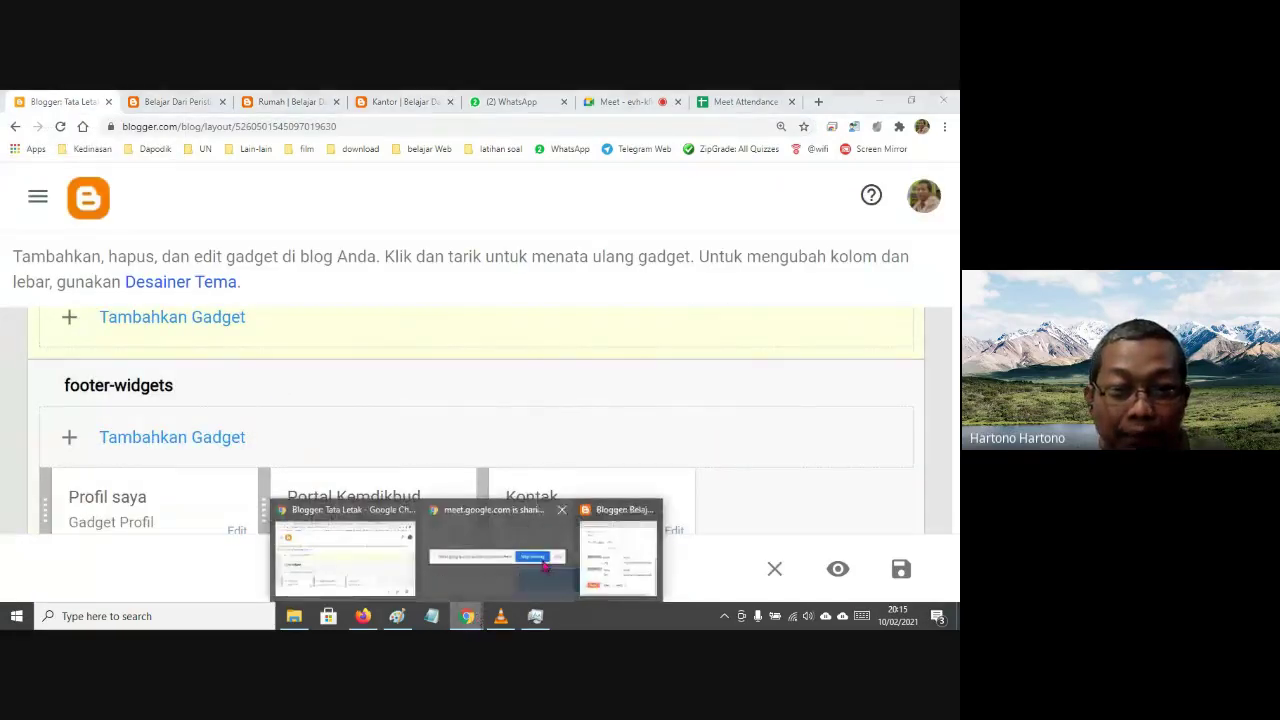
pyautogui.click(617, 532)
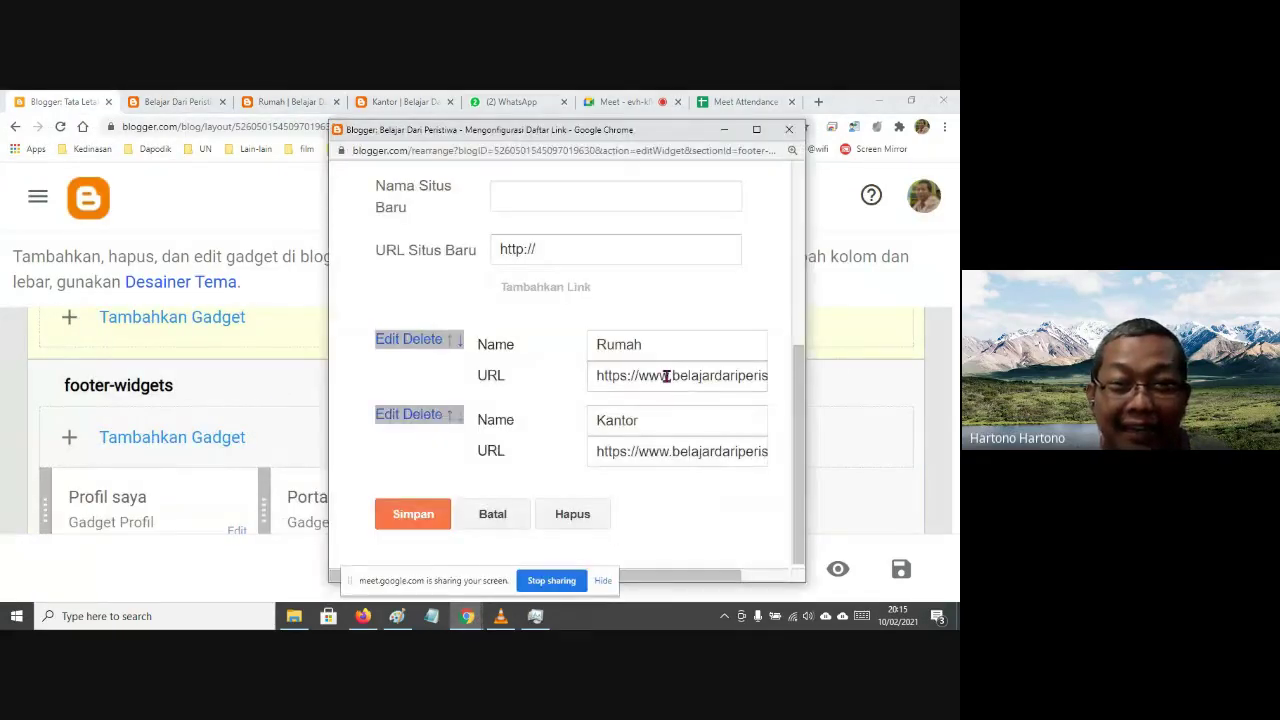
pyautogui.moveTo(327, 273); pyautogui.dragTo(178, 273)
pyautogui.click(524, 394)
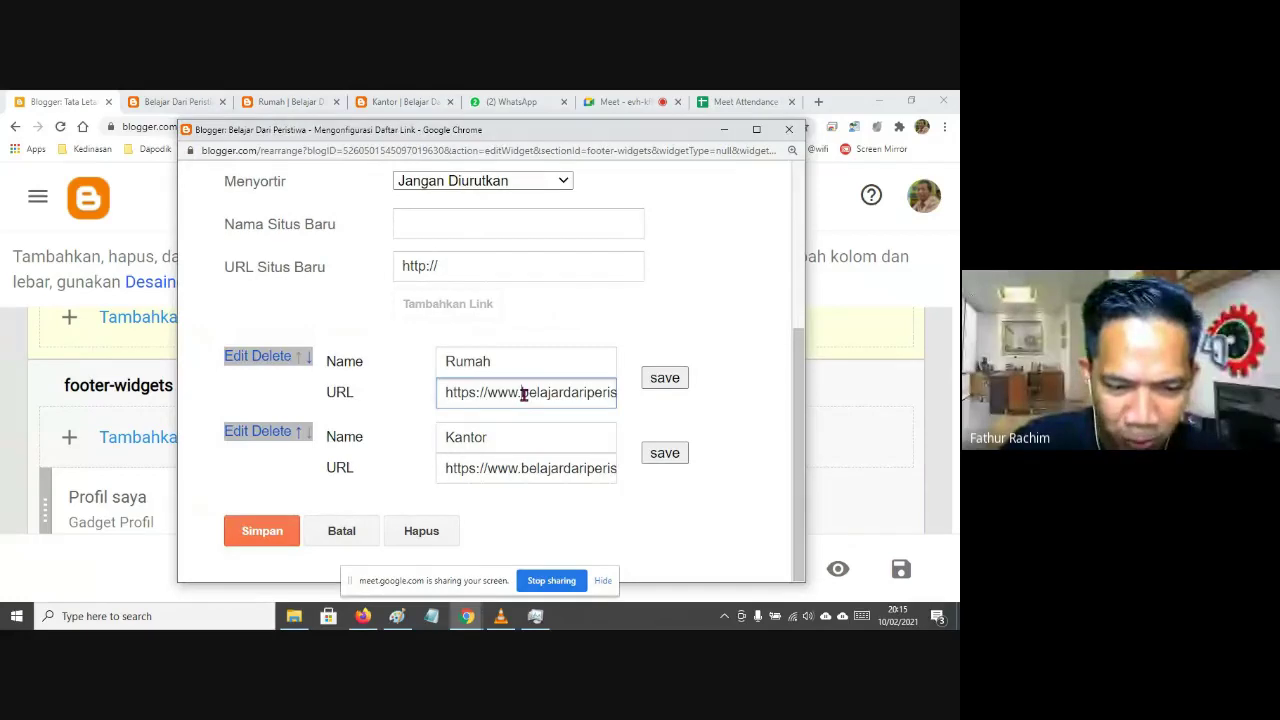
pyautogui.click(284, 535)
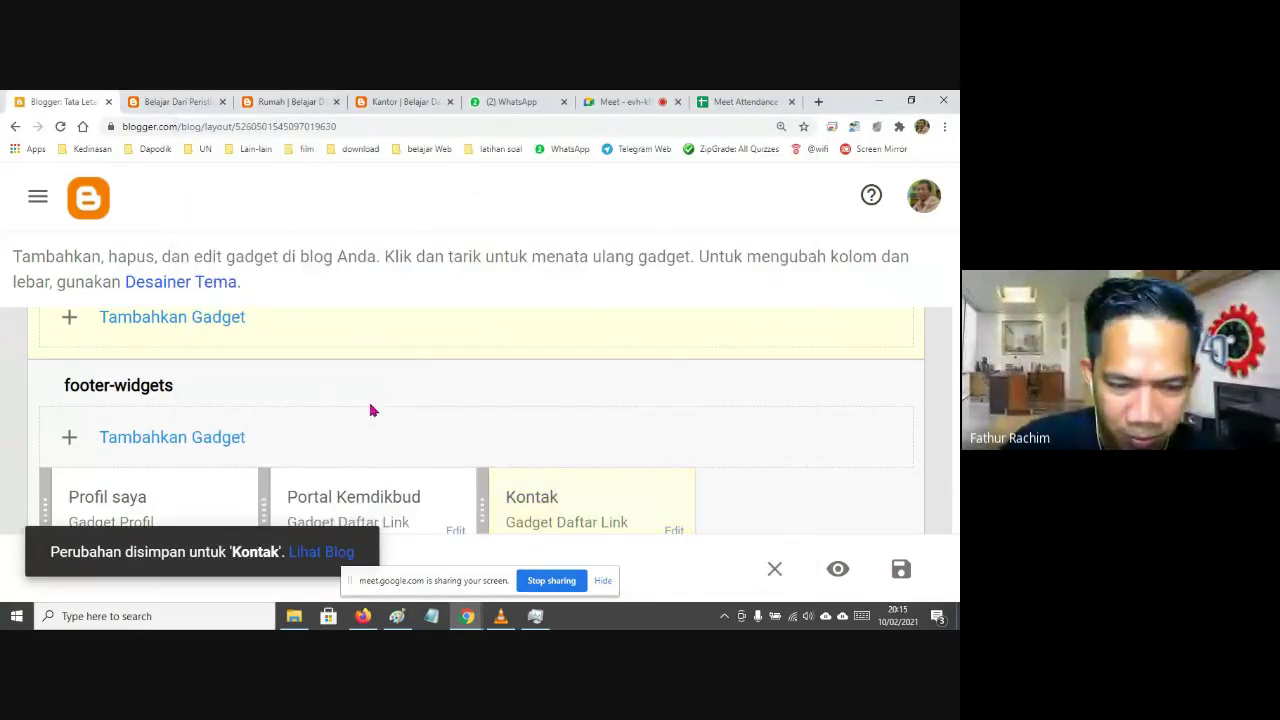
pyautogui.hotkey('ctrl', '-')
pyautogui.hotkey('ctrl', '-')
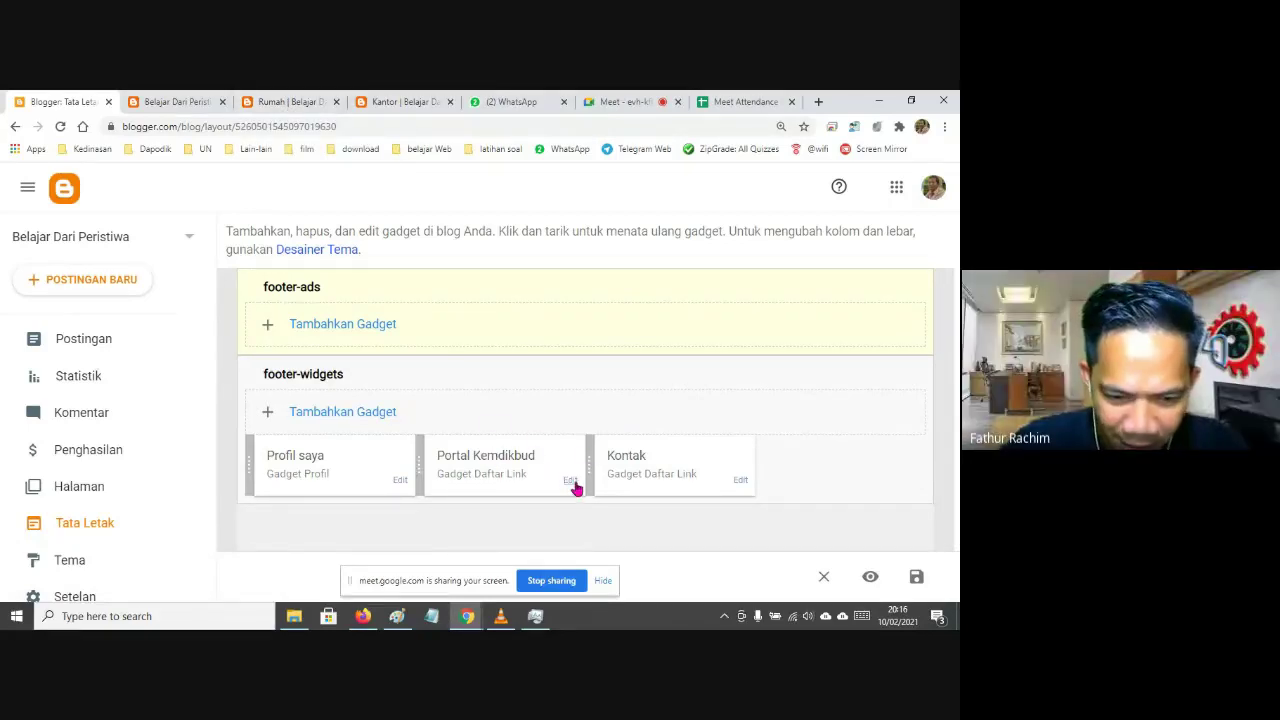
# Open the Portal Kemdikbud link-list settings and expand its Dapodik and Info Gtk entries
pyautogui.click(571, 482)
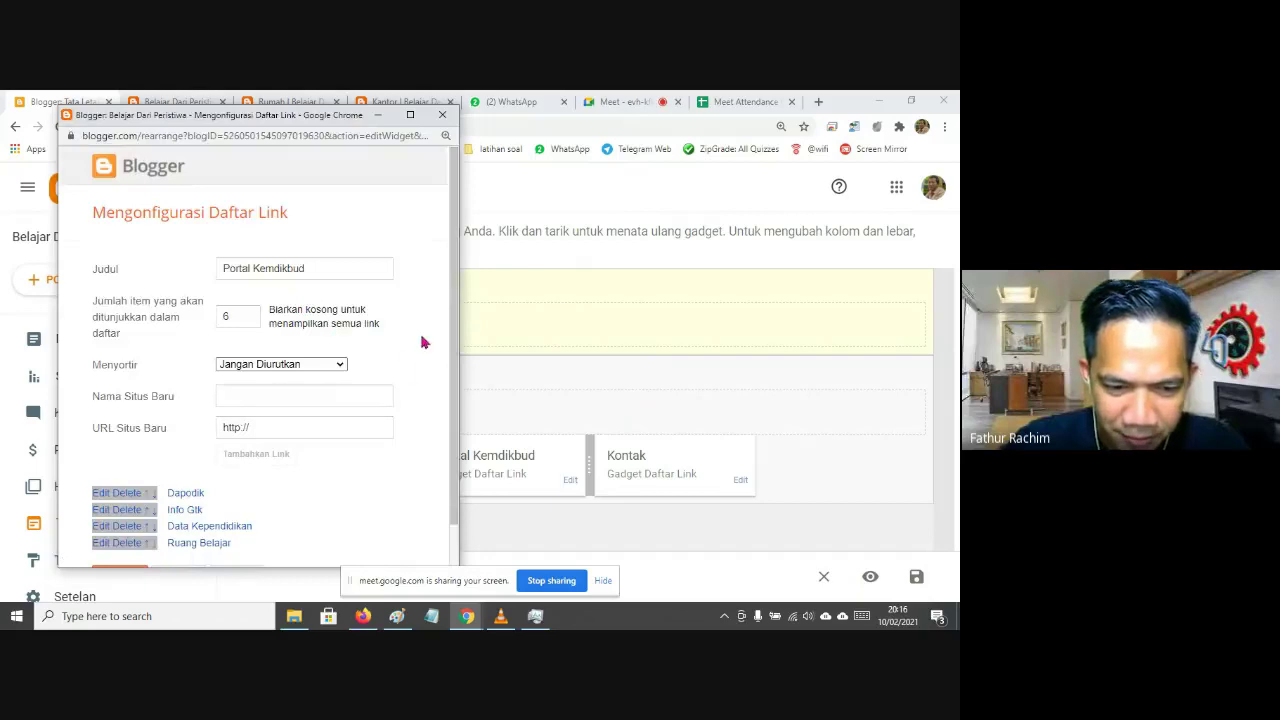
pyautogui.moveTo(461, 339); pyautogui.dragTo(550, 338)
pyautogui.scroll(-1, 459, 383)
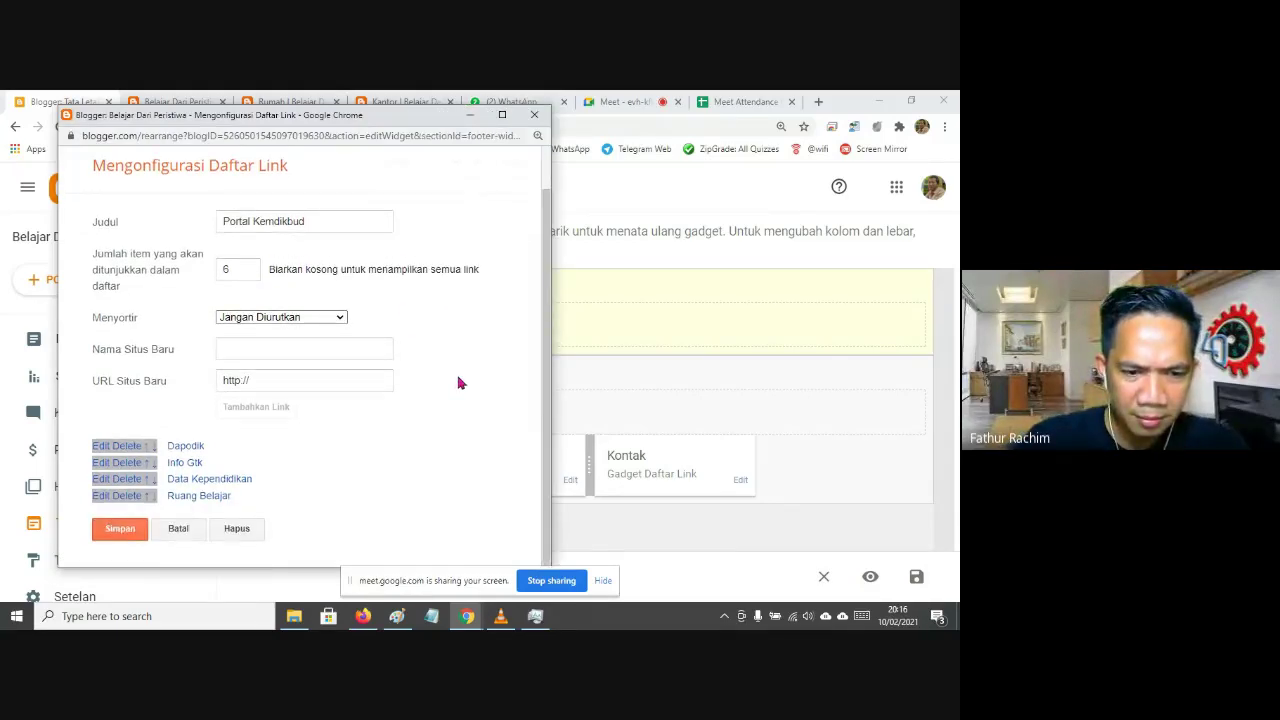
pyautogui.scroll(1, 459, 383)
pyautogui.scroll(1, 459, 383)
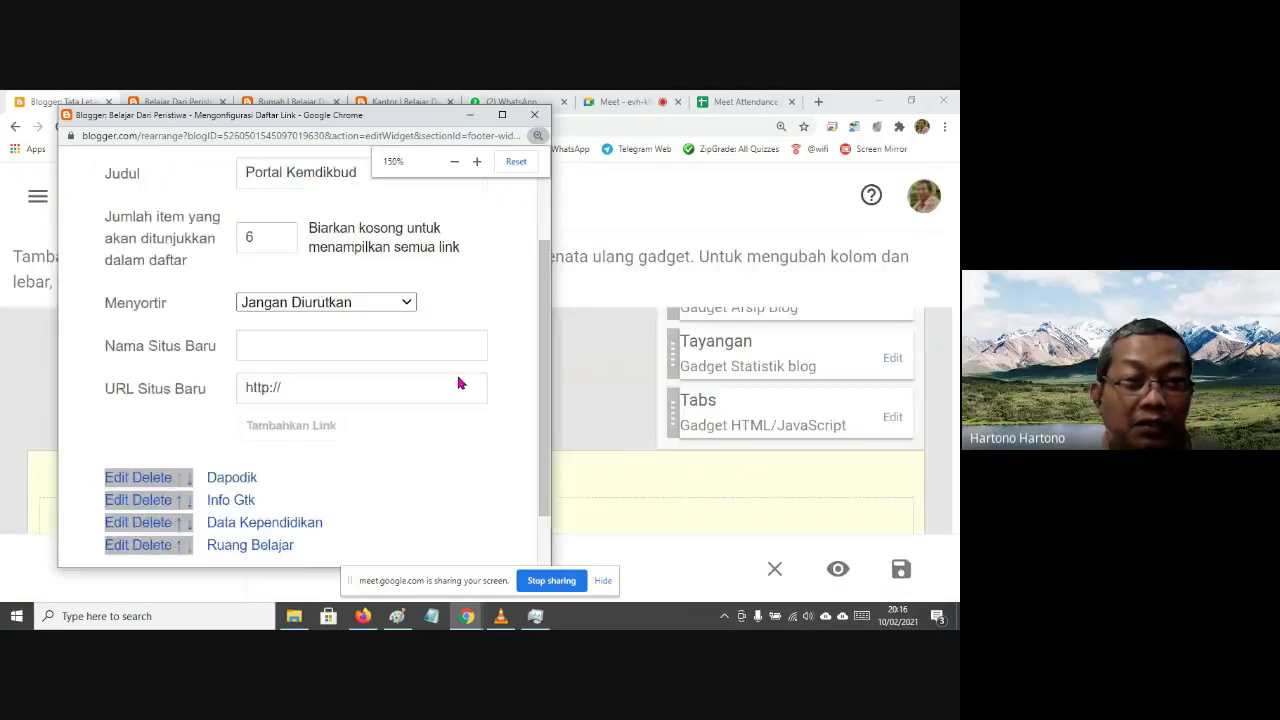
pyautogui.scroll(-1, 459, 383)
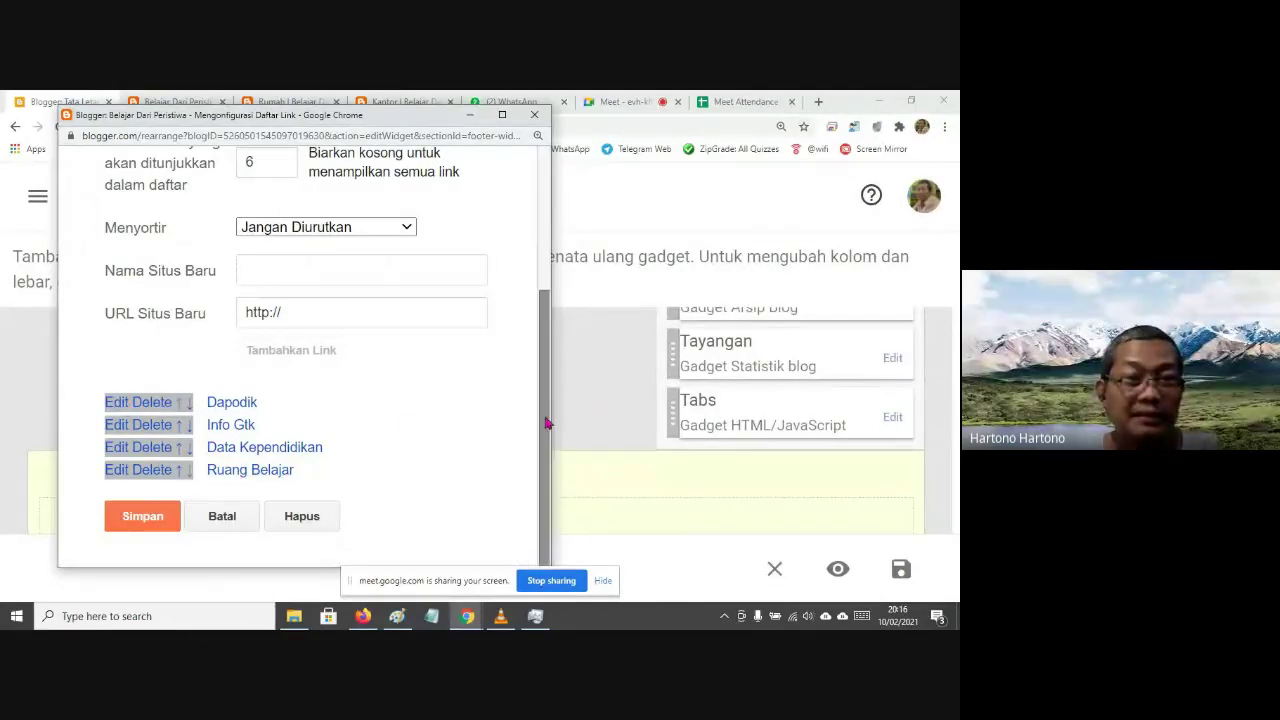
pyautogui.scroll(1, 532, 407)
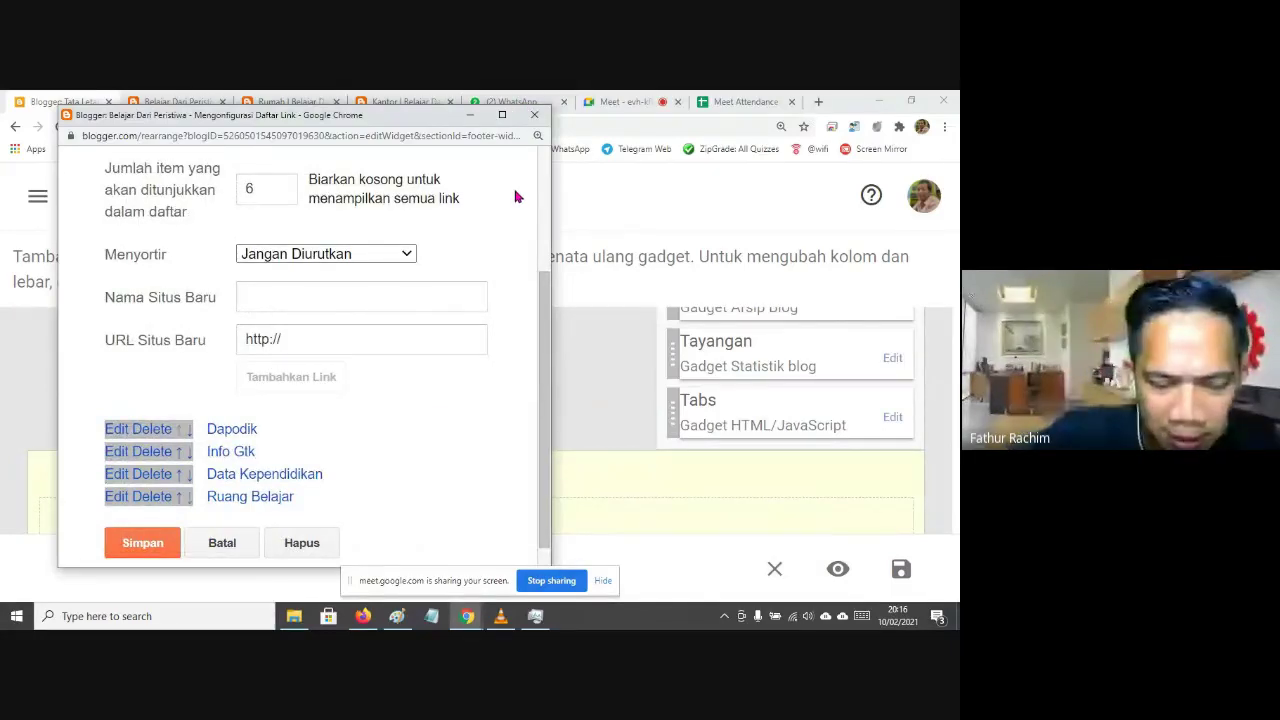
pyautogui.click(117, 430)
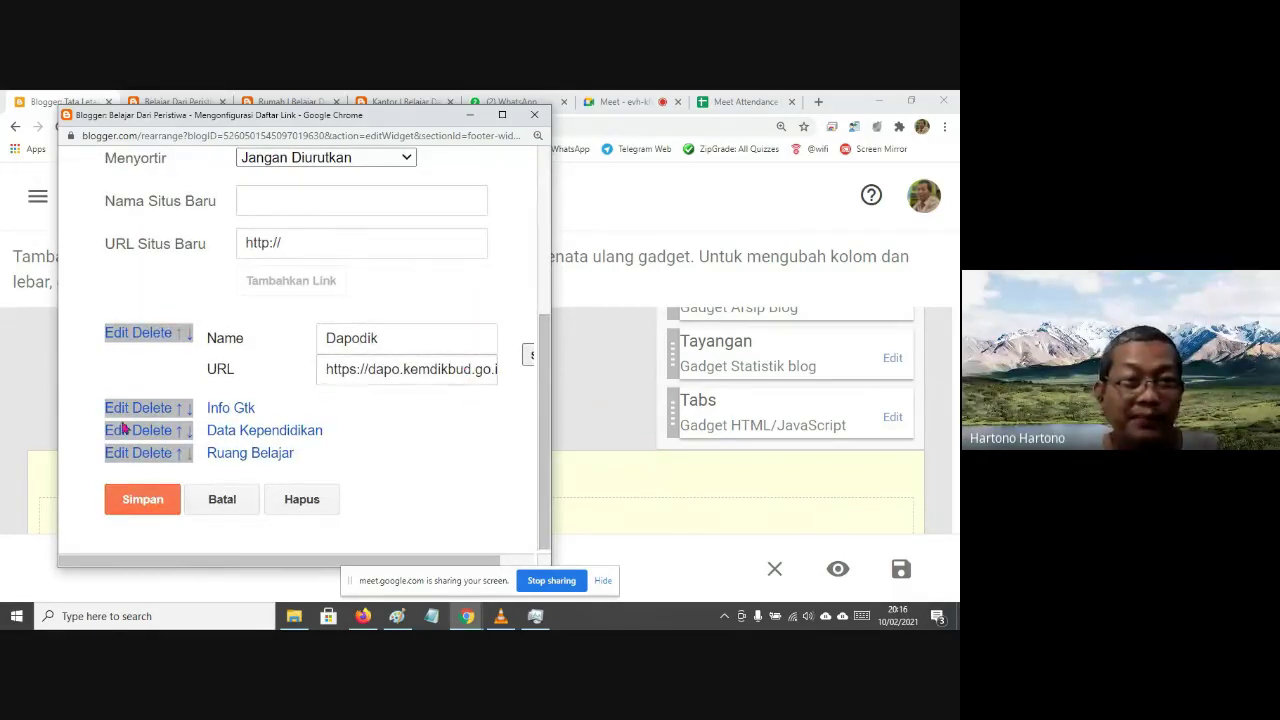
pyautogui.click(115, 410)
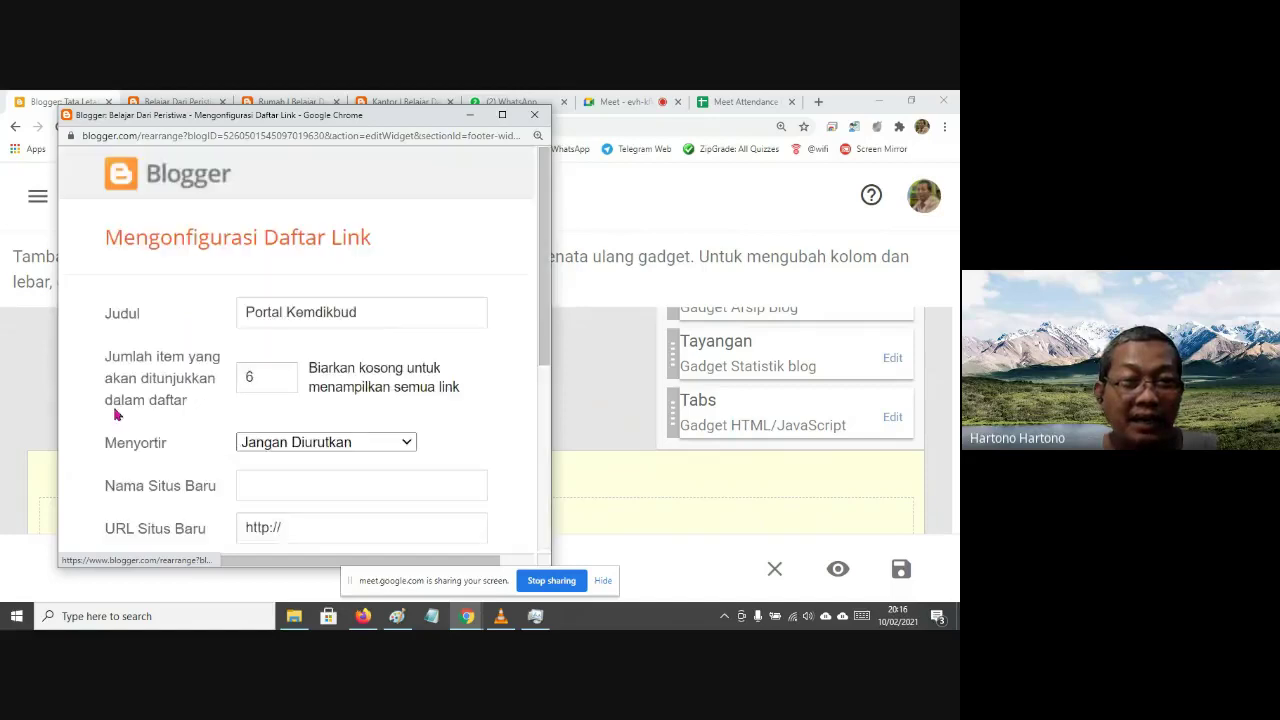
pyautogui.scroll(-3, 320, 424)
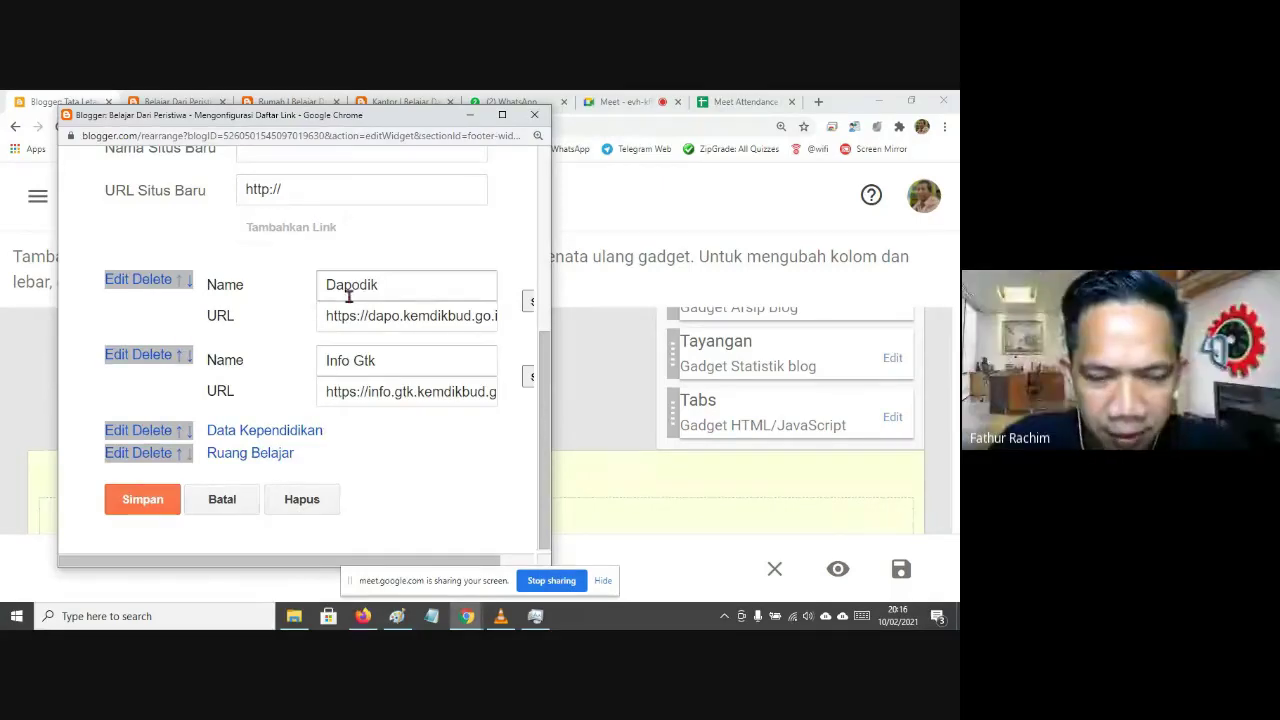
pyautogui.click(236, 503)
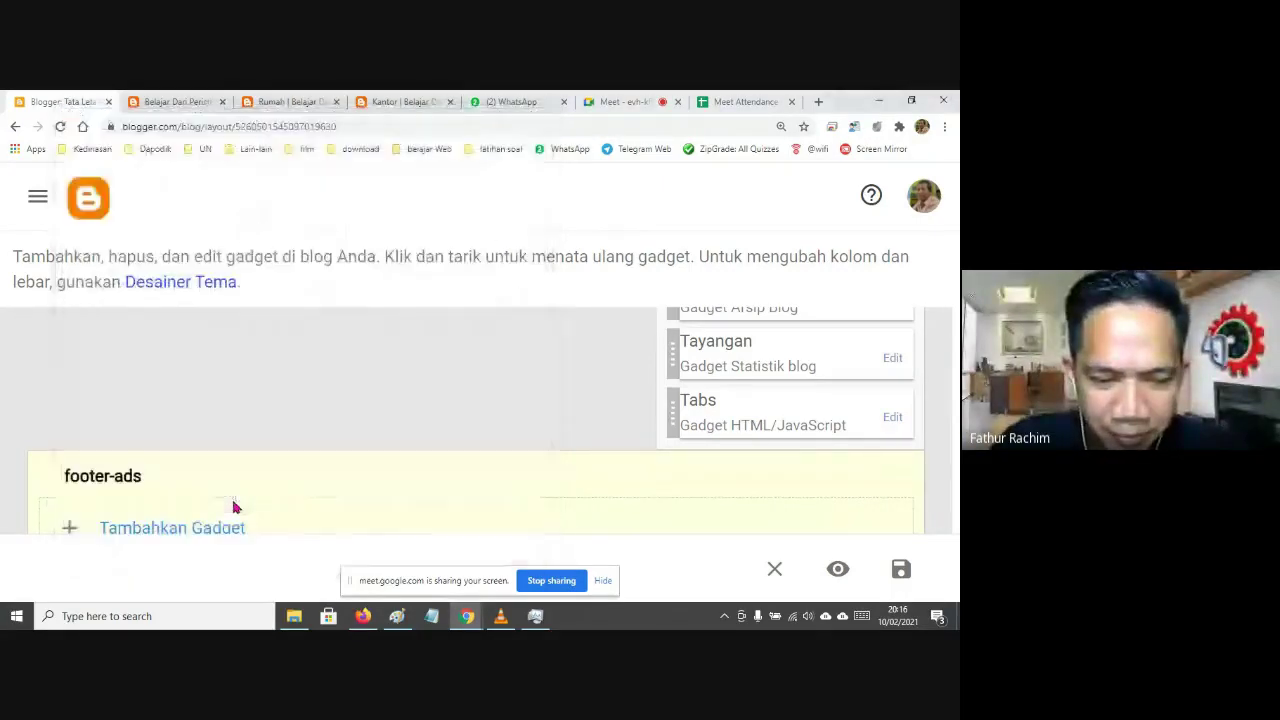
pyautogui.scroll(-2, 478, 385)
pyautogui.scroll(-1, 478, 388)
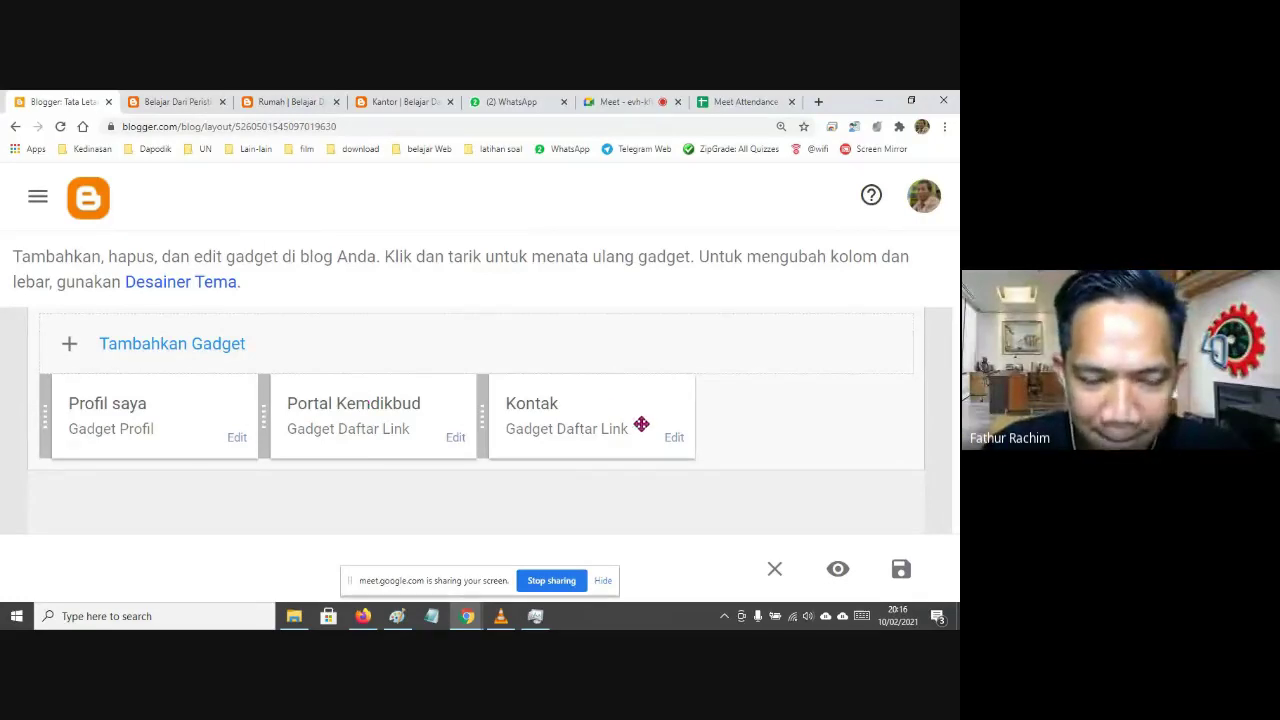
pyautogui.click(194, 345)
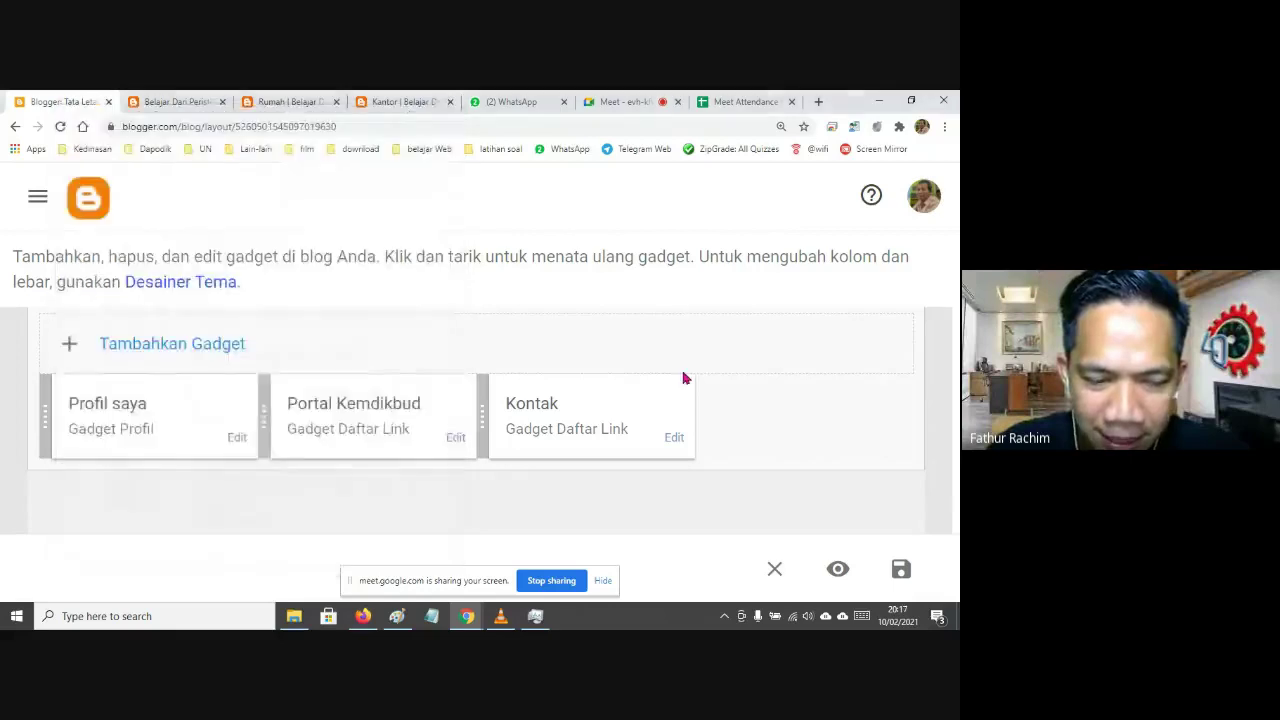
pyautogui.scroll(-5, 683, 371)
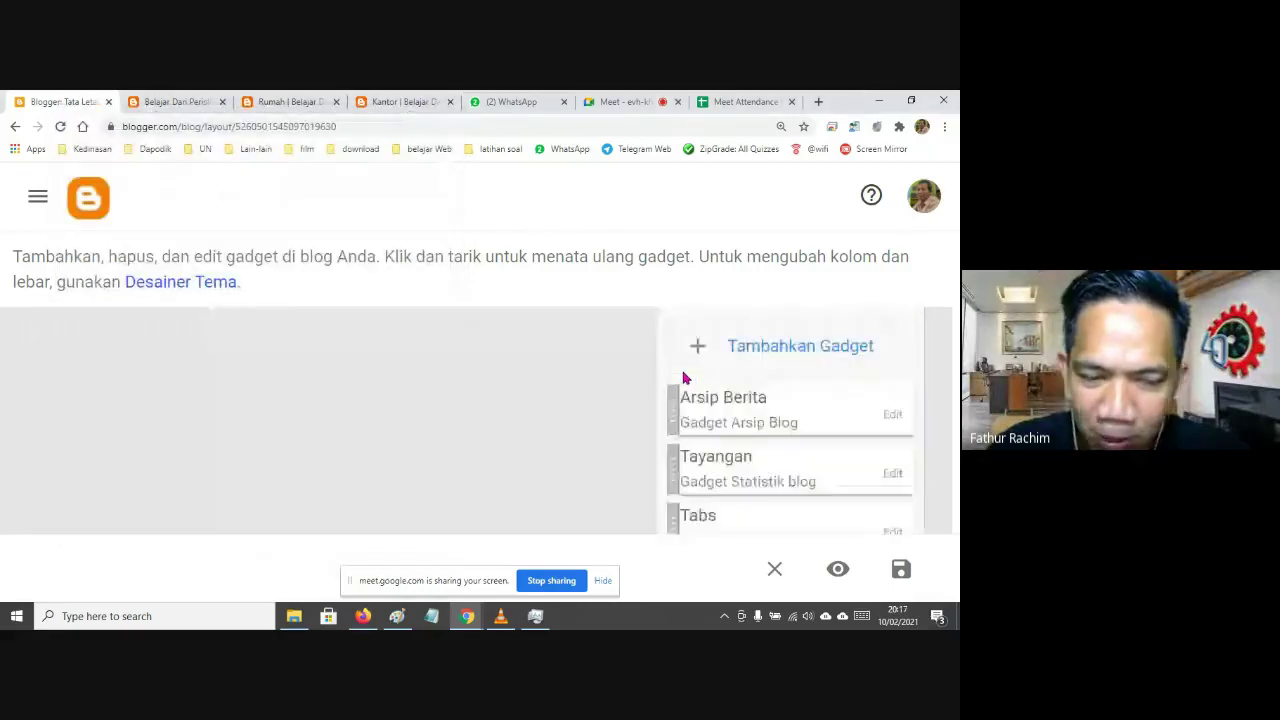
pyautogui.scroll(10, 543, 368)
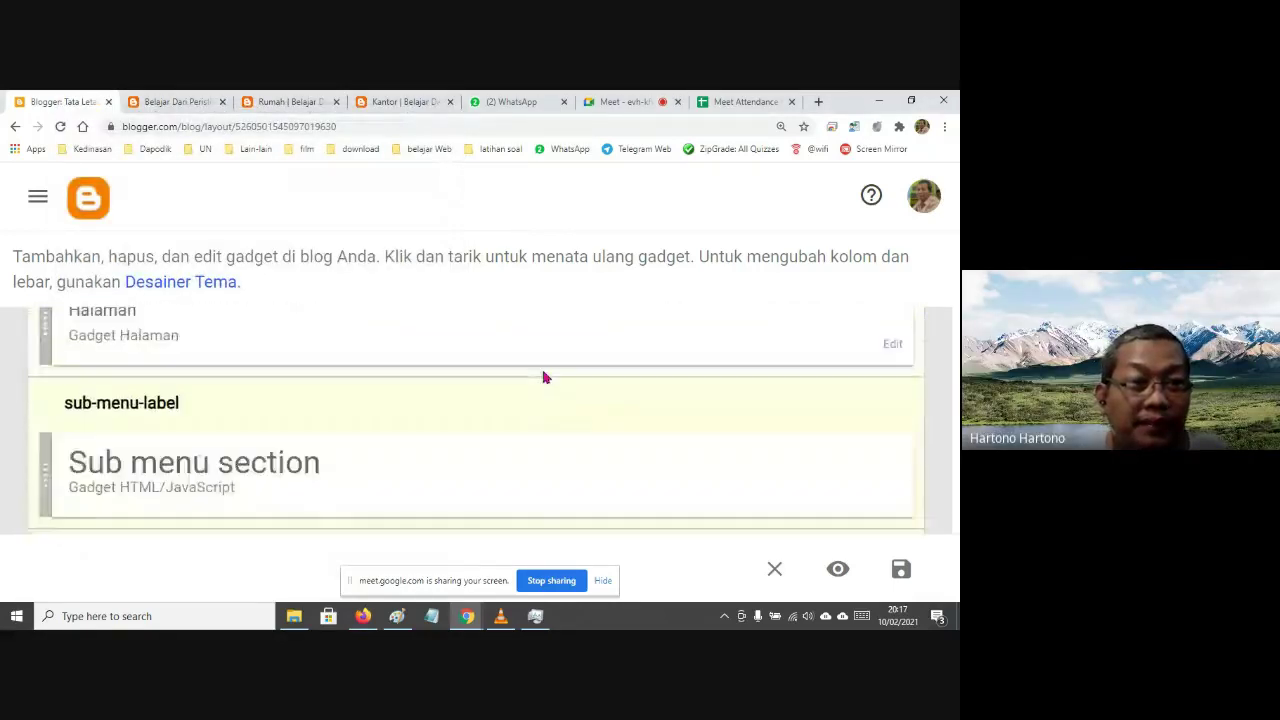
# Add a Portal Kemdikbud external link to the Halaman pages gadget
pyautogui.click(893, 366)
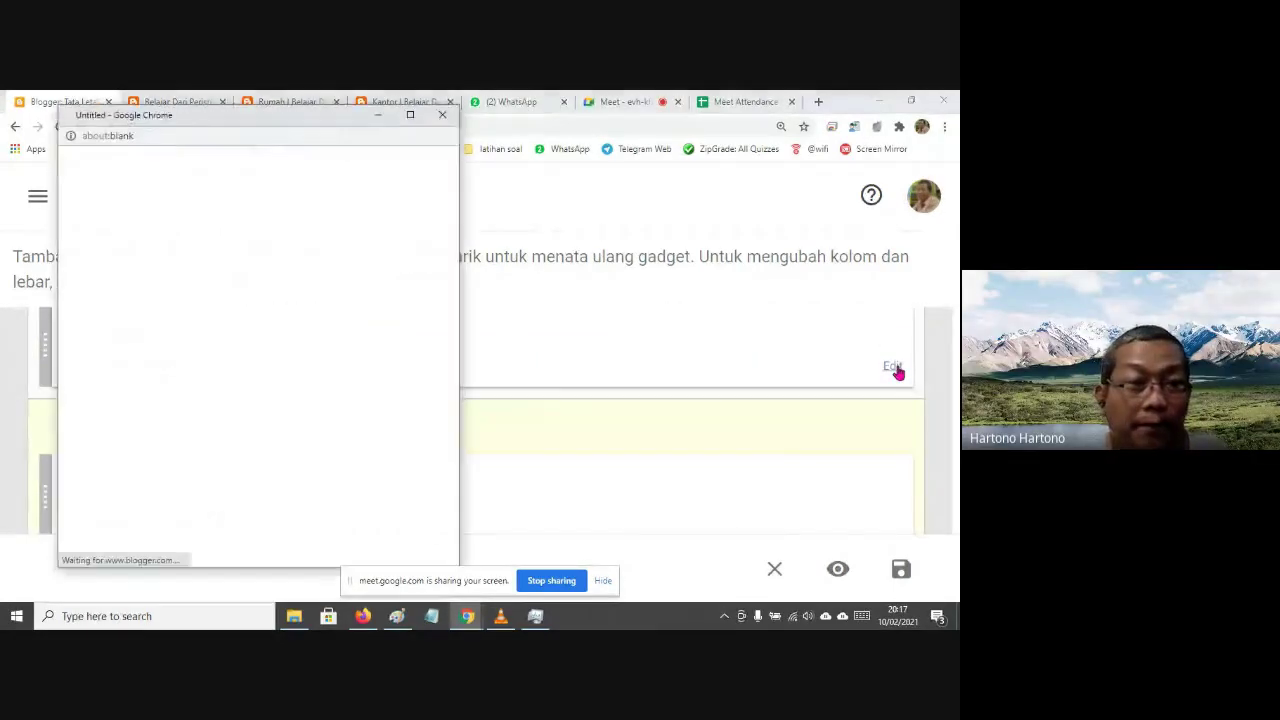
pyautogui.scroll(-3, 277, 365)
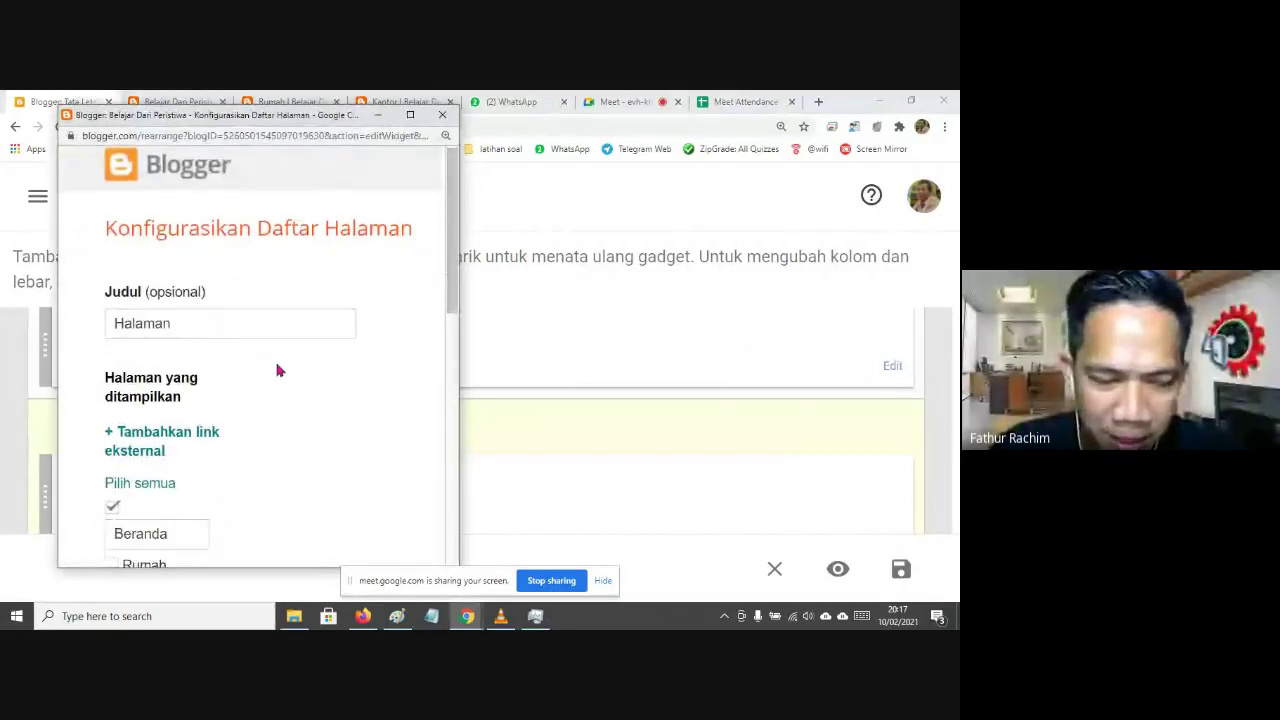
pyautogui.scroll(-1, 284, 352)
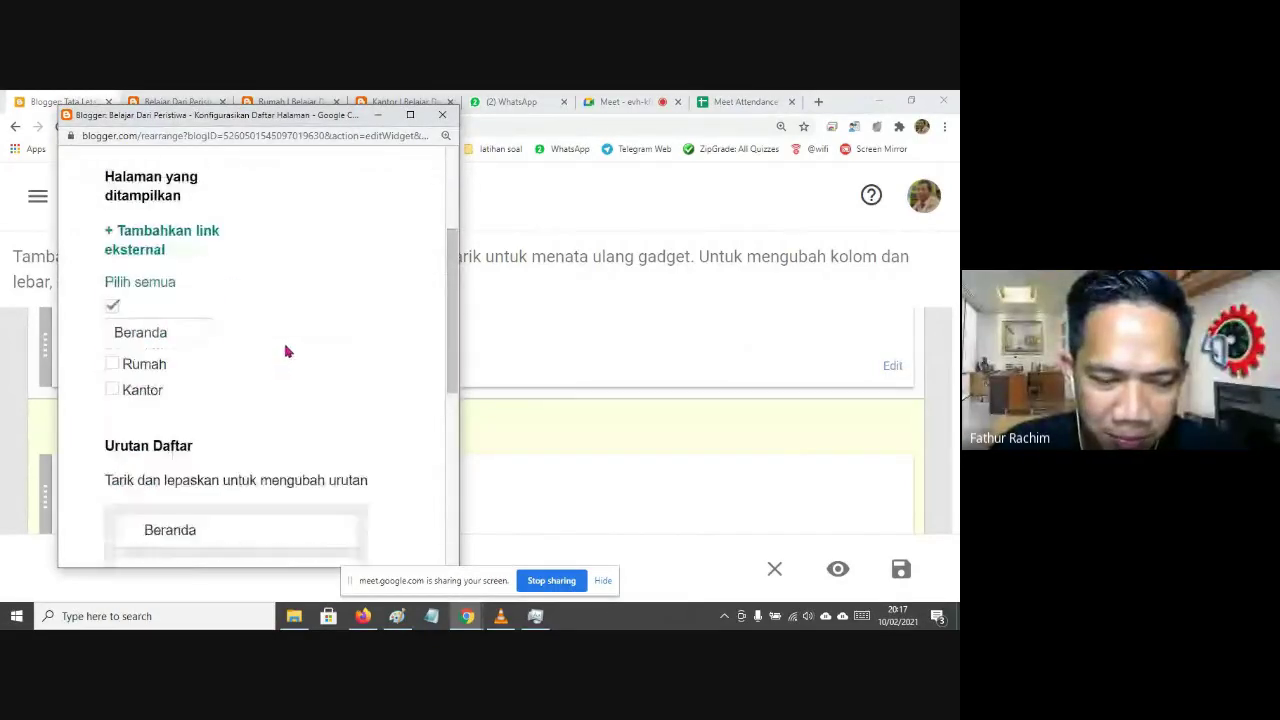
pyautogui.click(153, 243)
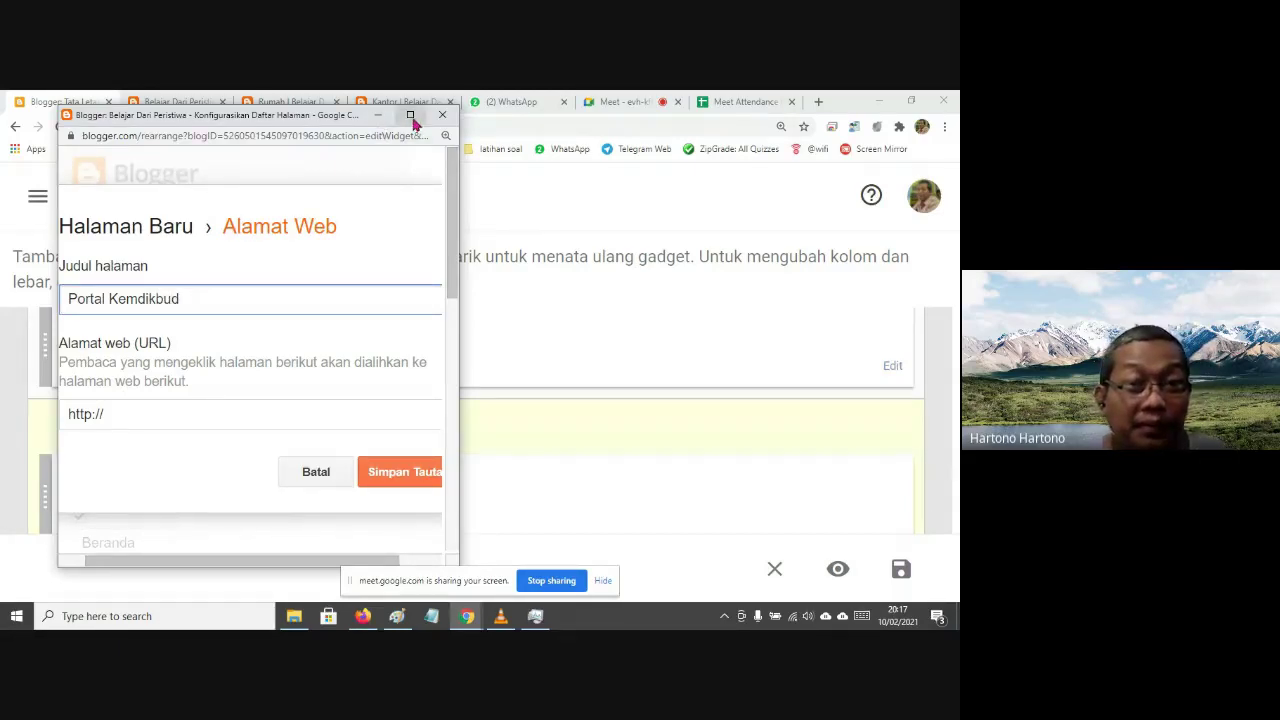
pyautogui.moveTo(452, 261)
pyautogui.mouseDown()
pyautogui.moveTo(450, 318)
pyautogui.moveTo(451, 270)
pyautogui.mouseUp()
pyautogui.hotkey('ctrl', '+')
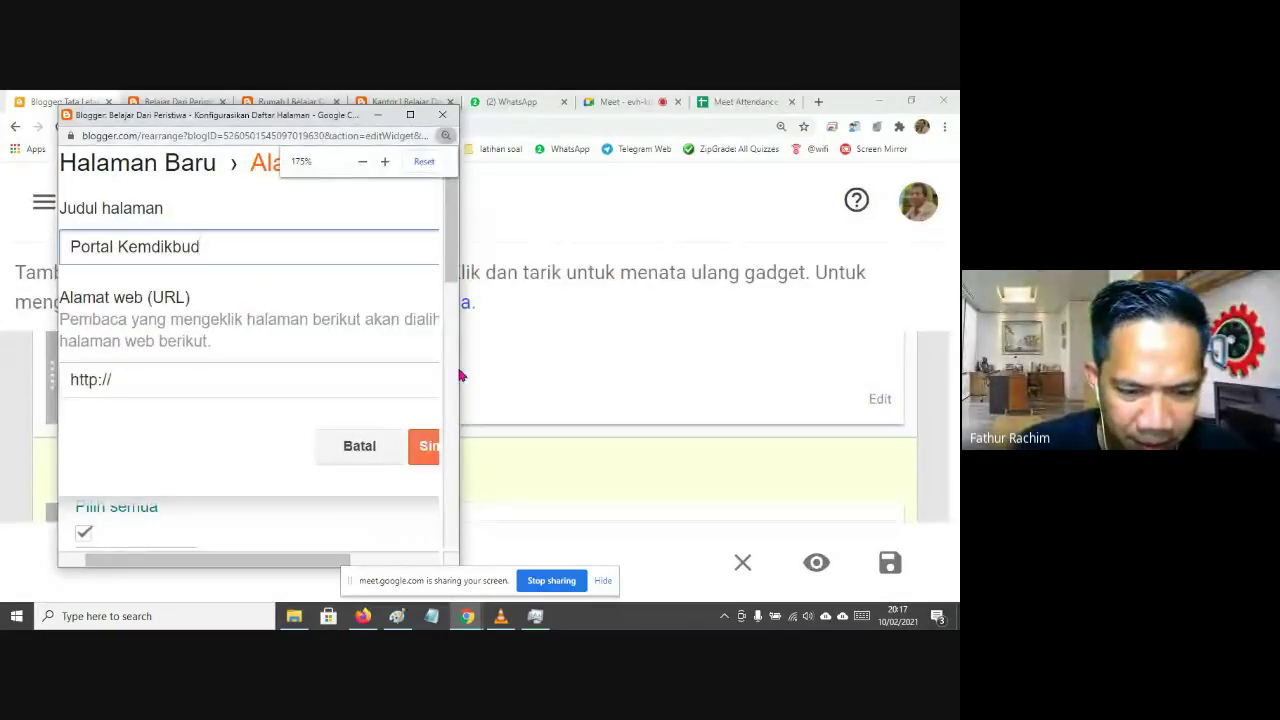
pyautogui.moveTo(460, 375); pyautogui.dragTo(689, 375)
pyautogui.scroll(-1, 270, 405)
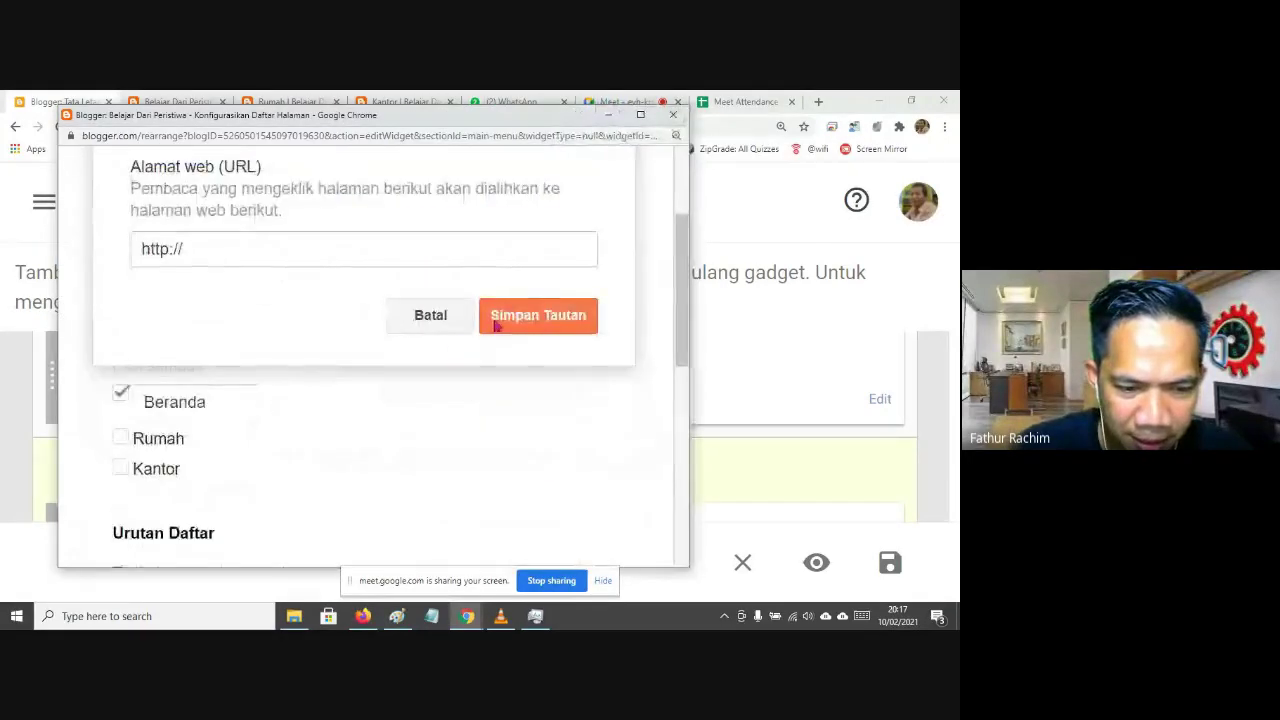
pyautogui.scroll(1, 337, 391)
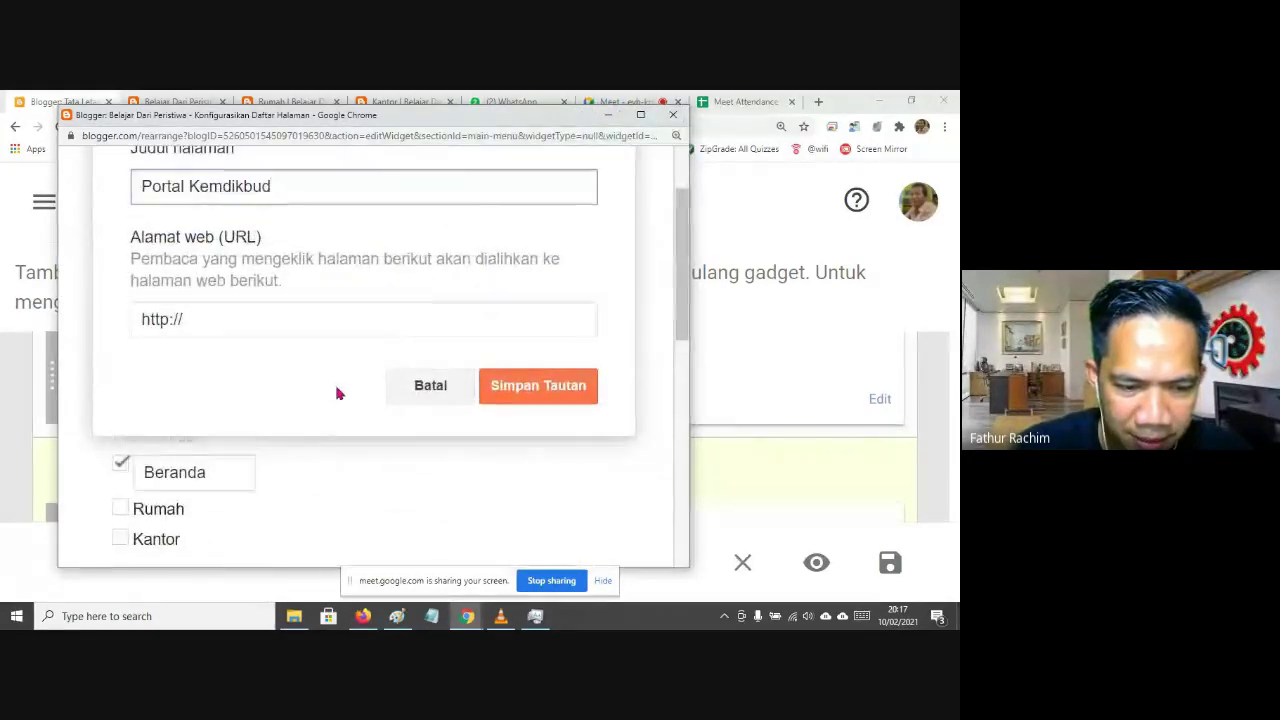
pyautogui.click(505, 389)
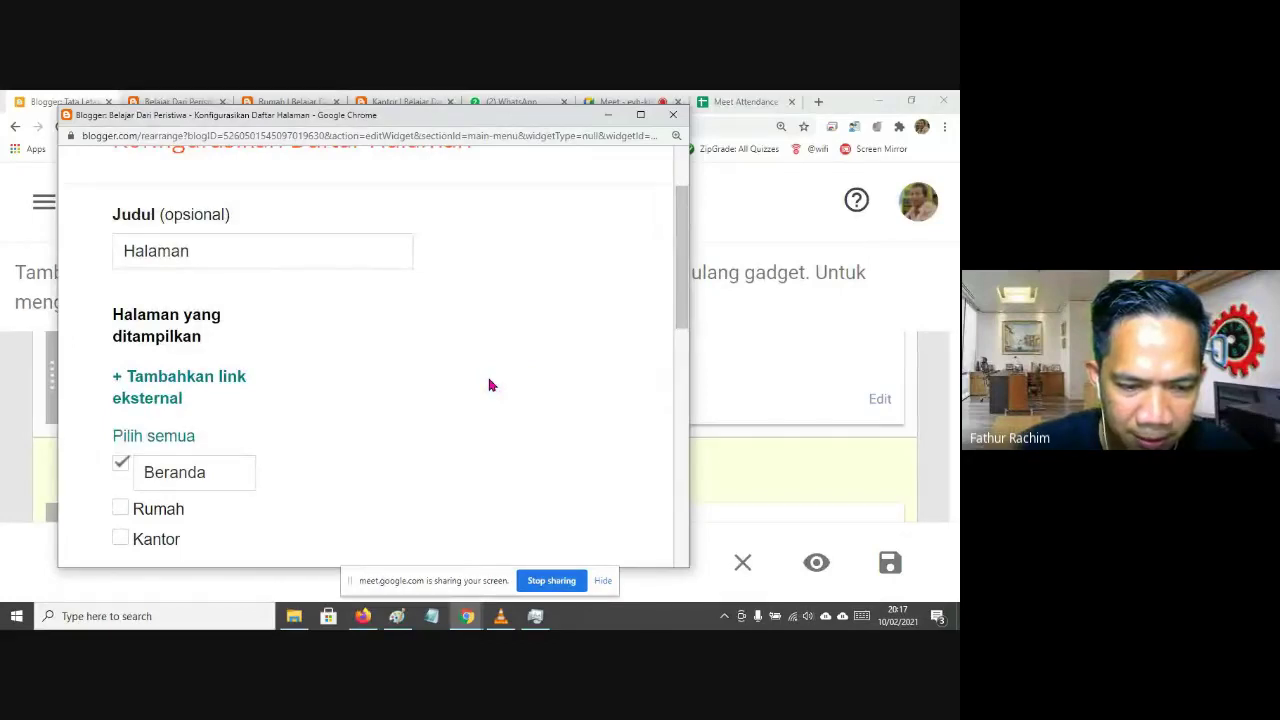
# Save the Halaman gadget listing Beranda, Kontak and Portal Kemdikbud
pyautogui.scroll(-2, 490, 385)
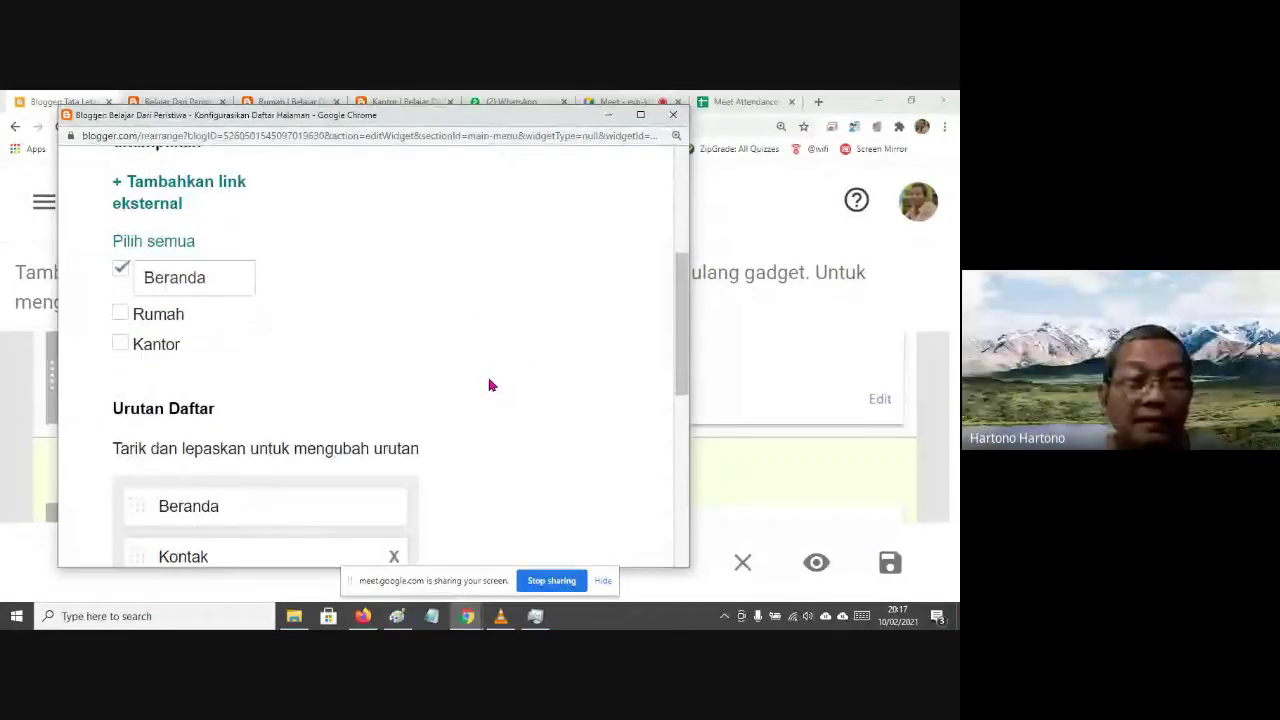
pyautogui.hotkey('ctrl', '-')
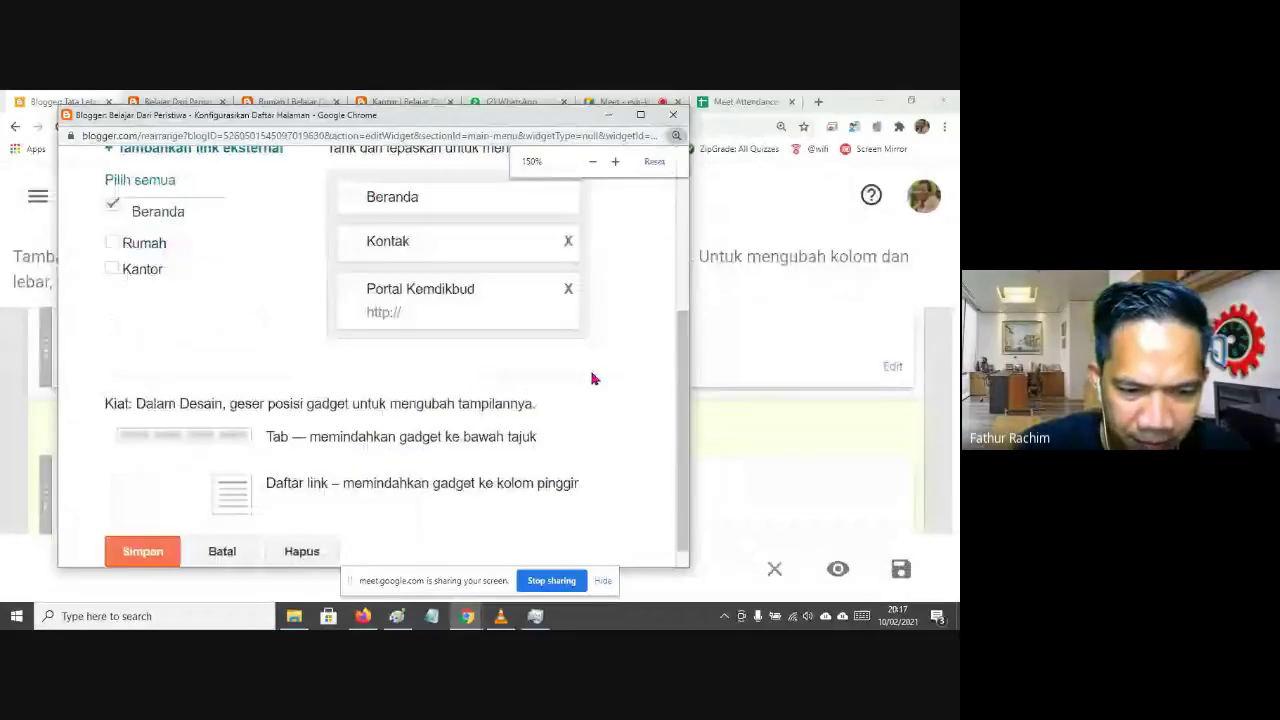
pyautogui.scroll(1, 500, 350)
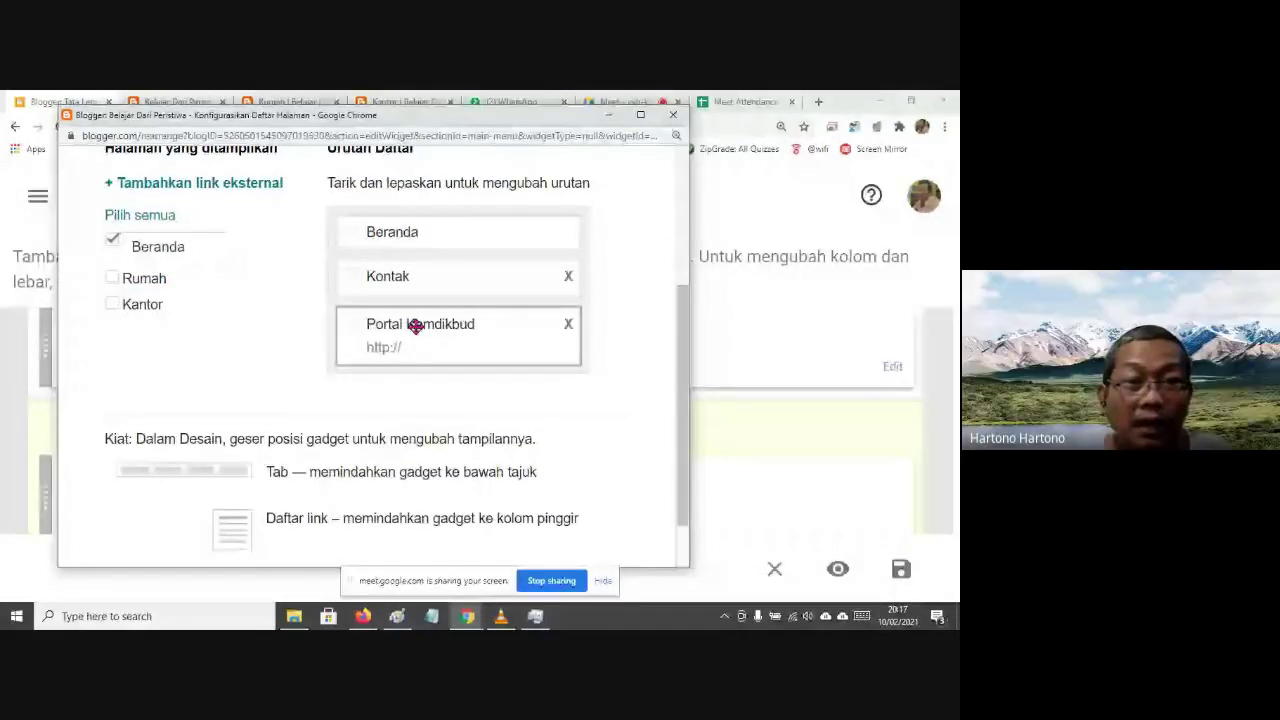
pyautogui.scroll(-2, 342, 420)
pyautogui.scroll(1, 340, 419)
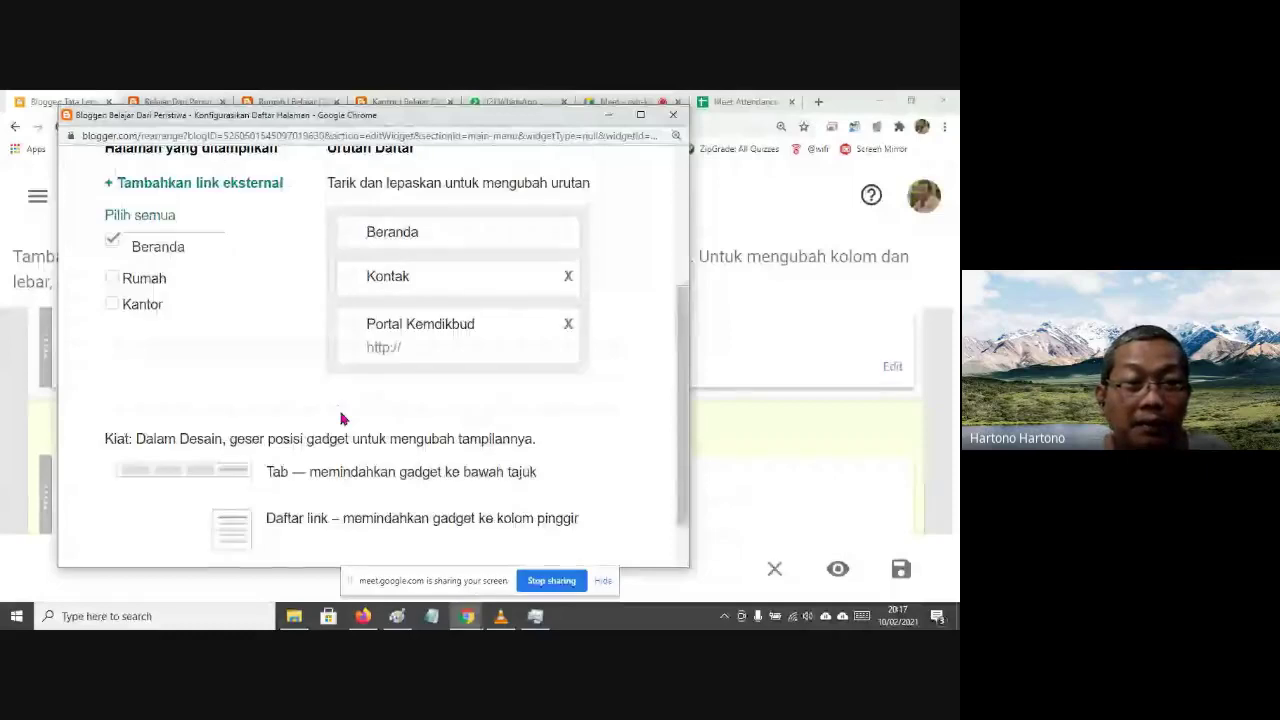
pyautogui.scroll(-1, 340, 419)
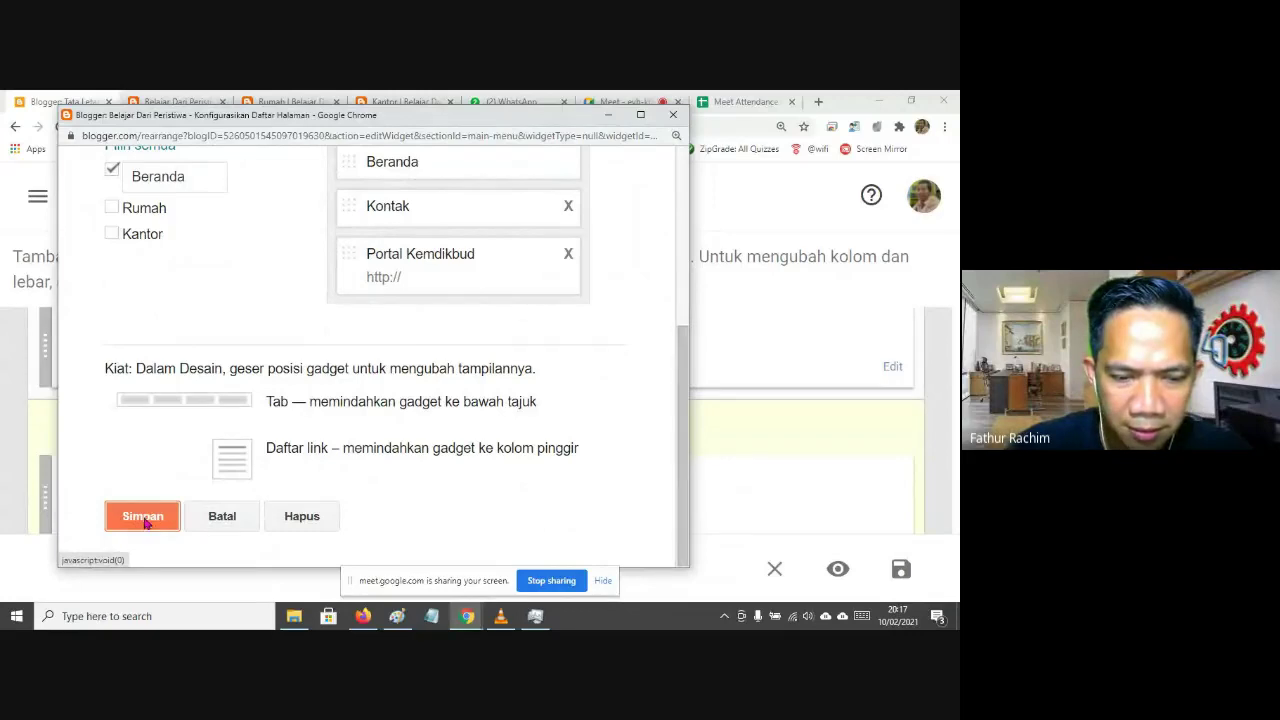
pyautogui.click(143, 516)
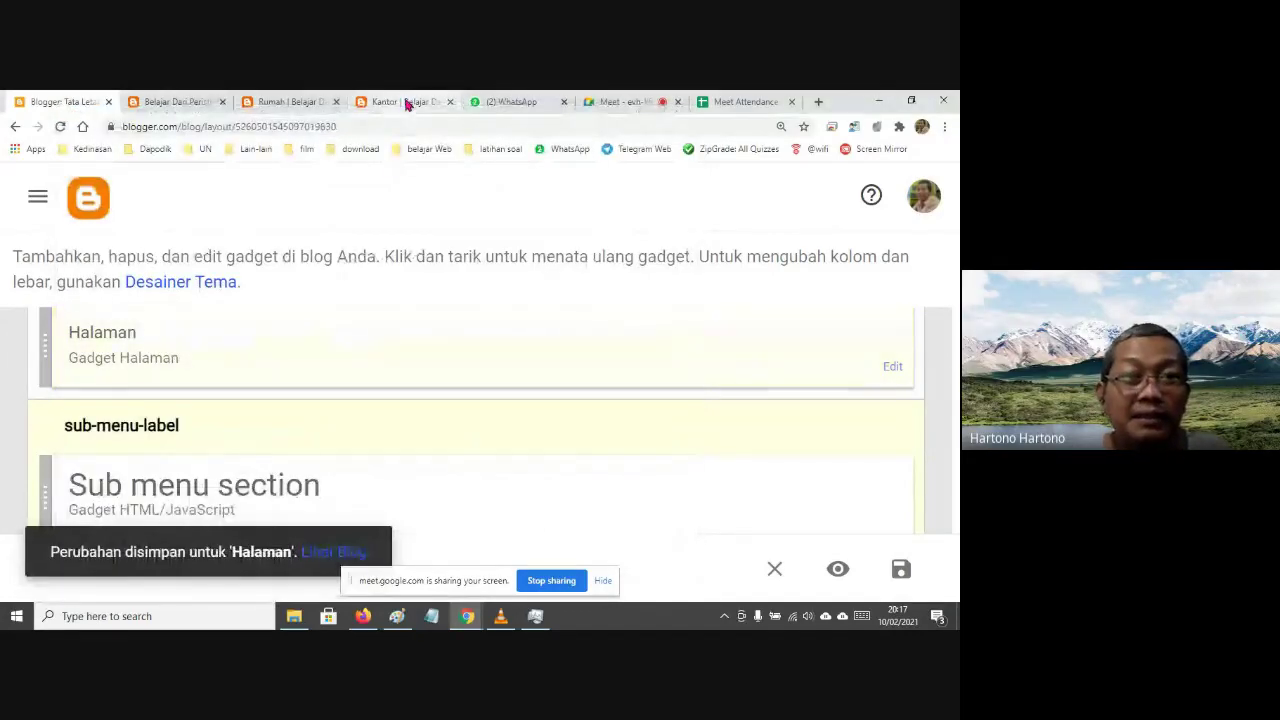
# Reload the published blog and try the Portal Kemdikbud menu link, then go back
pyautogui.click(190, 104)
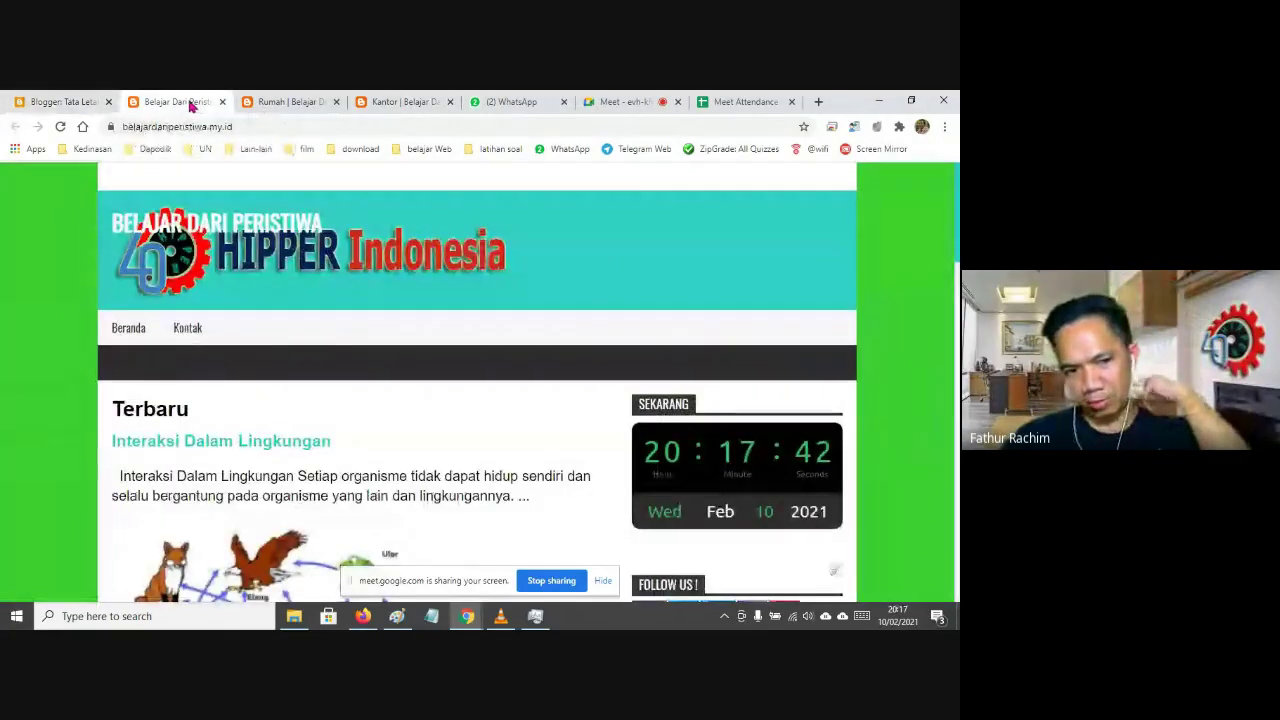
pyautogui.click(60, 126)
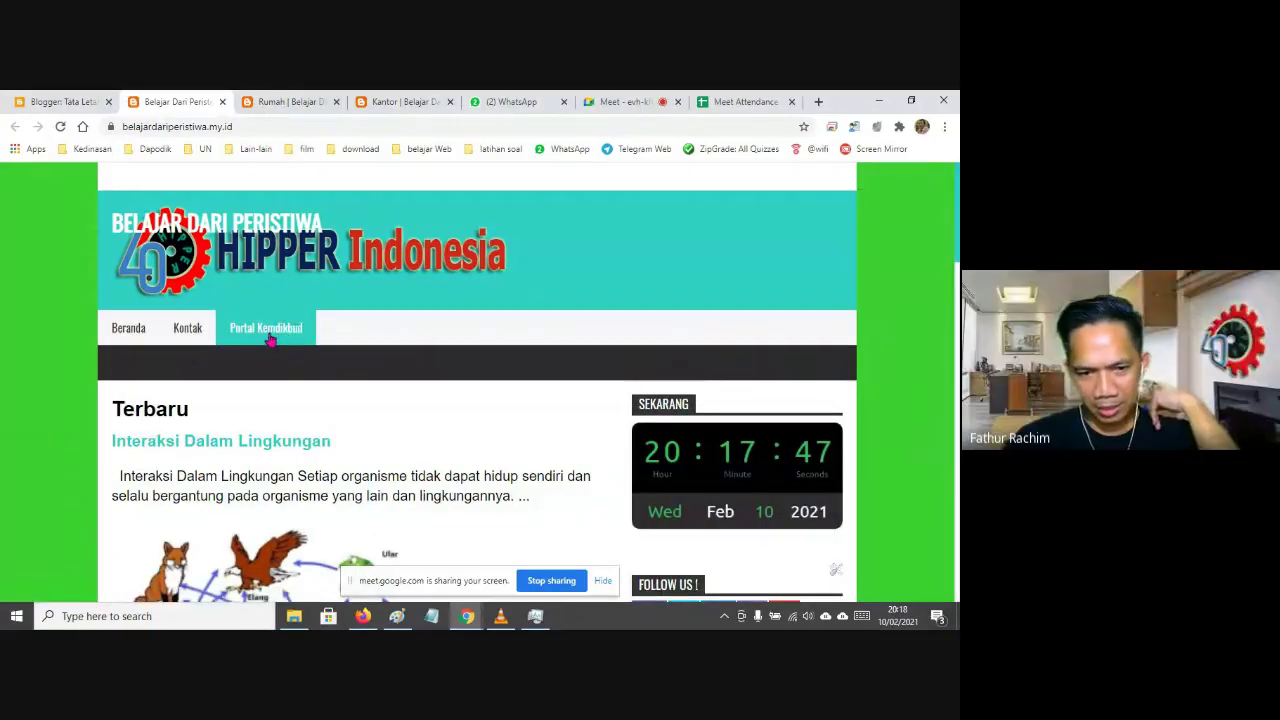
pyautogui.click(268, 335)
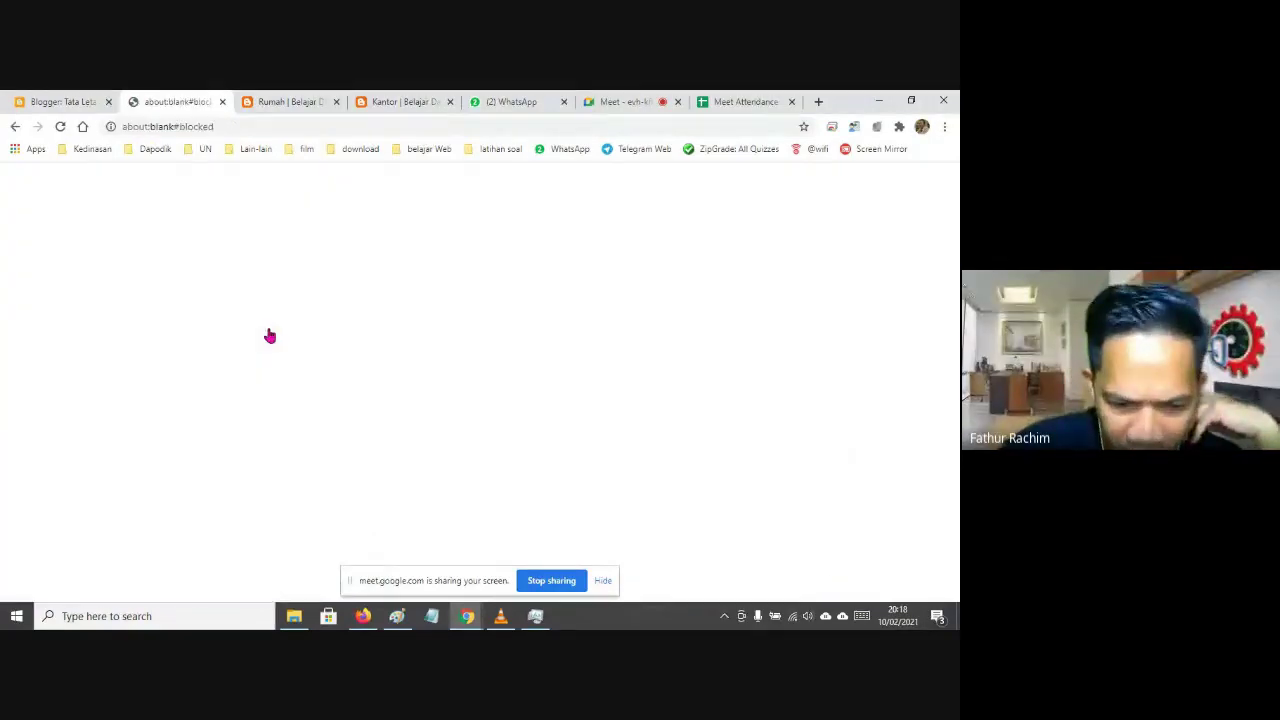
pyautogui.click(15, 127)
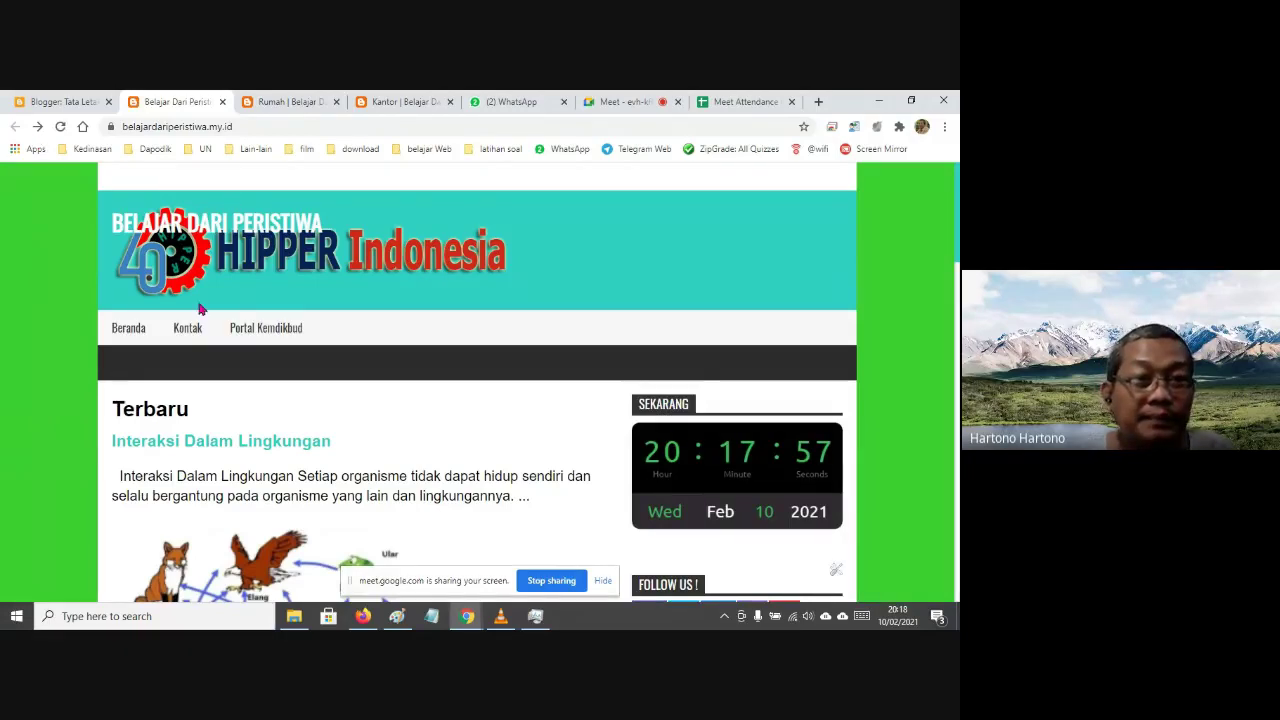
# Test the Kontak and Portal Kemdikbud menu links repeatedly, returning home after each
pyautogui.click(190, 336)
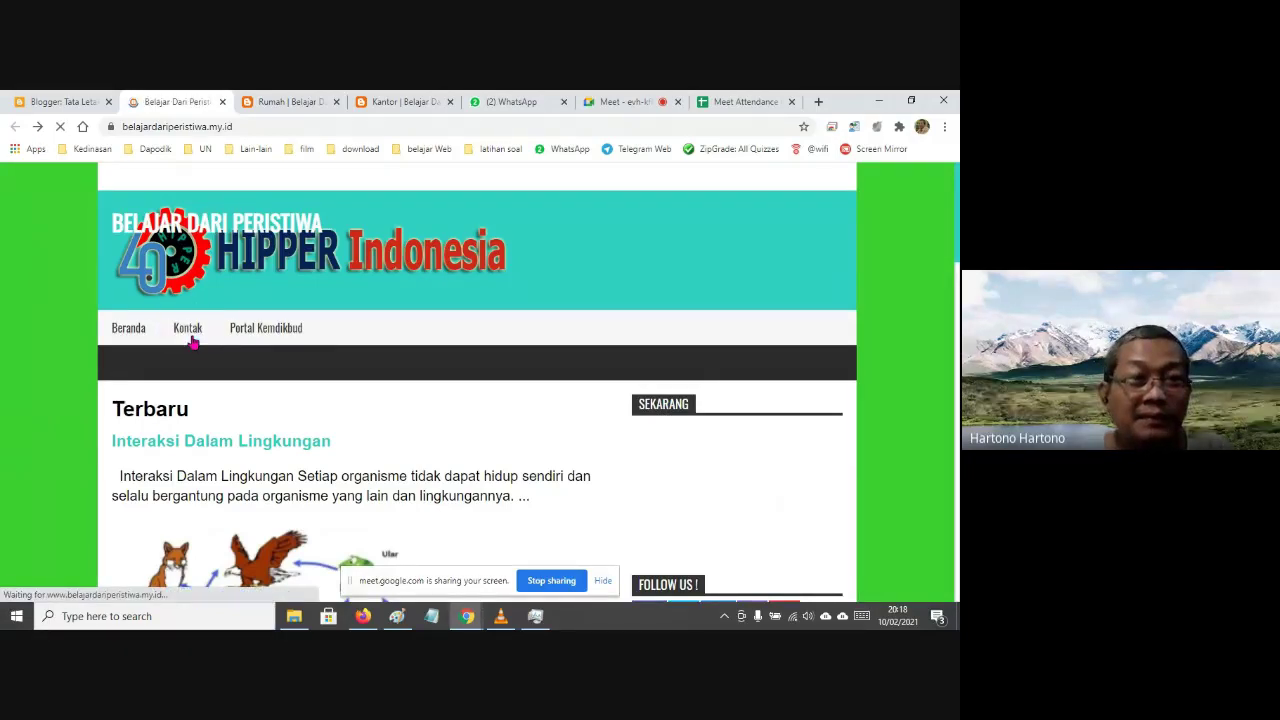
pyautogui.click(247, 333)
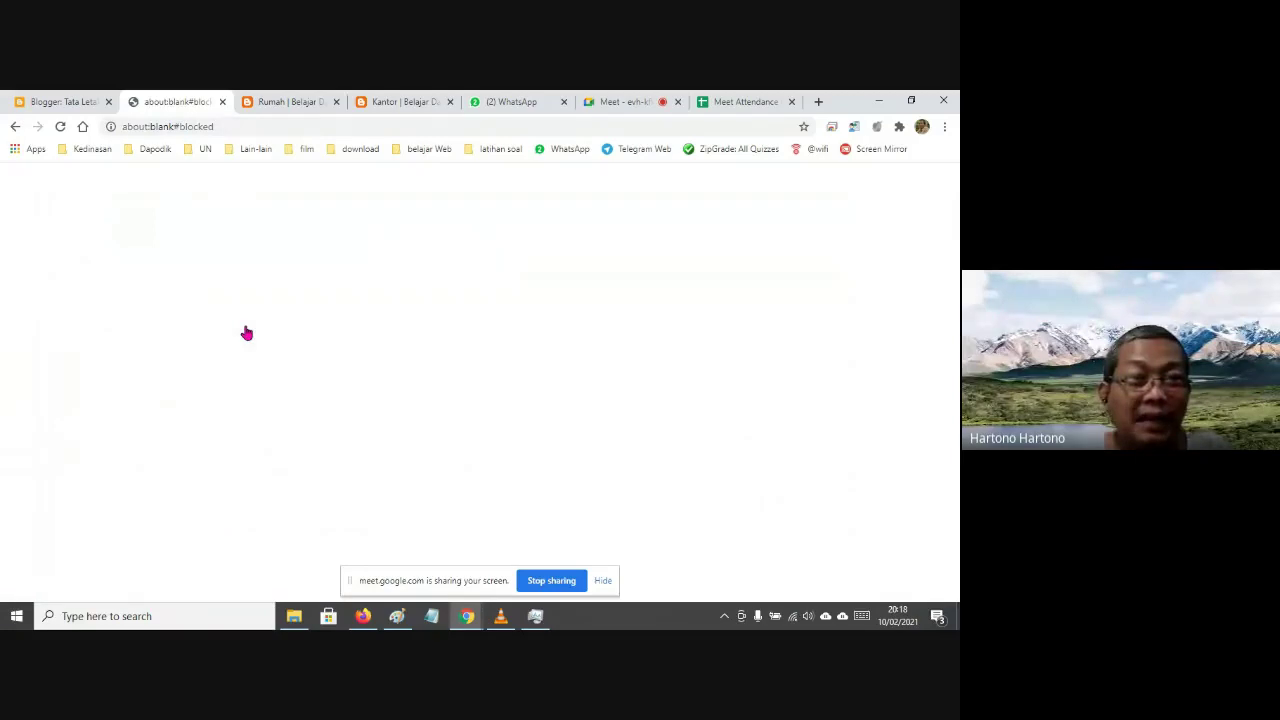
pyautogui.click(16, 127)
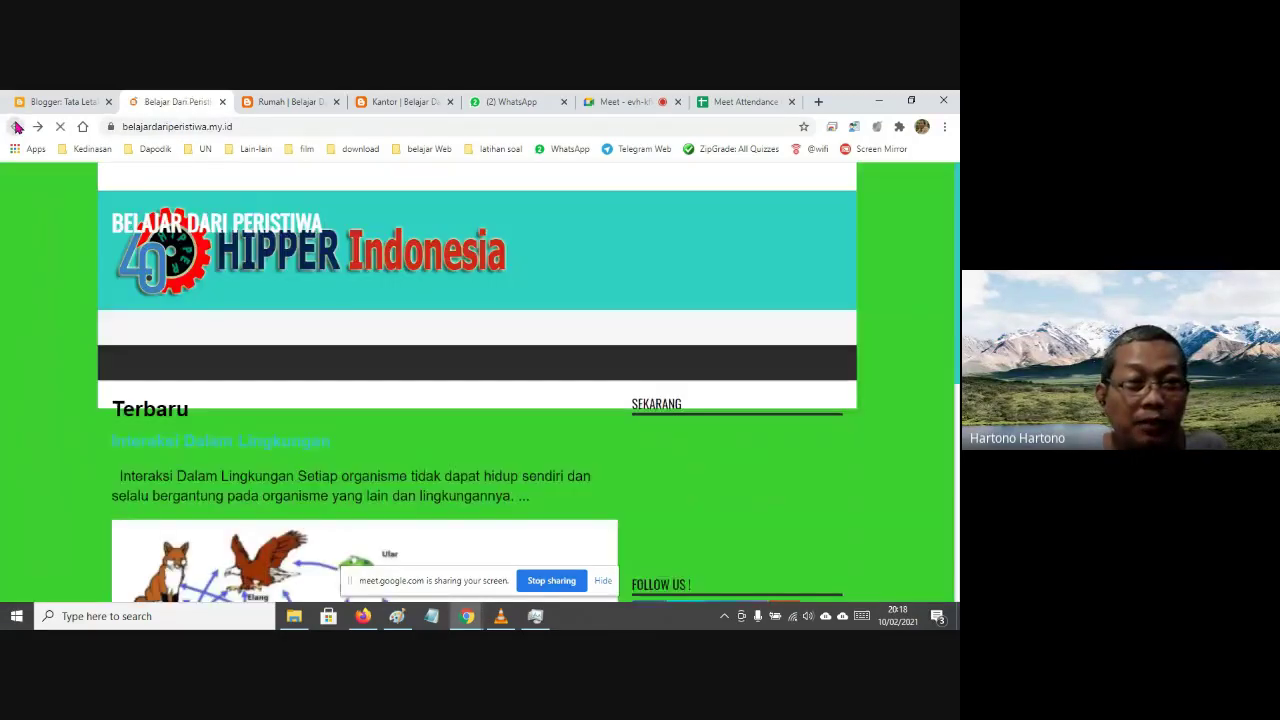
pyautogui.click(281, 340)
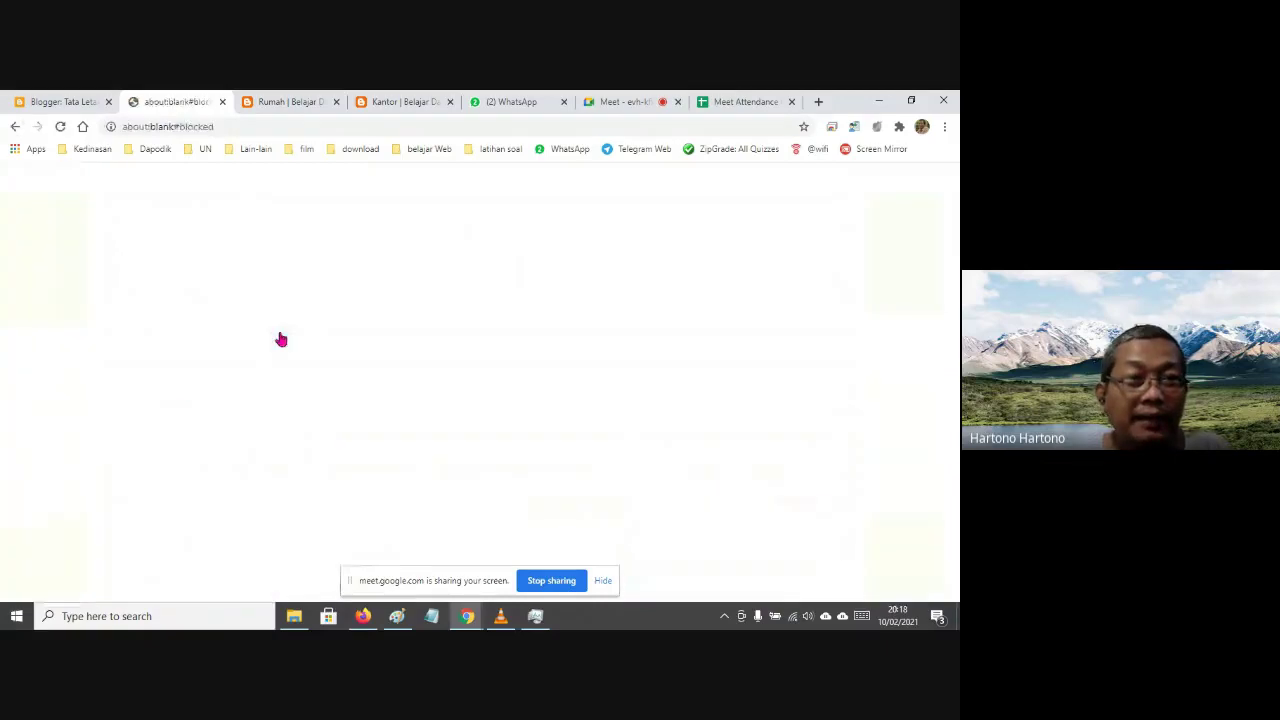
pyautogui.click(15, 127)
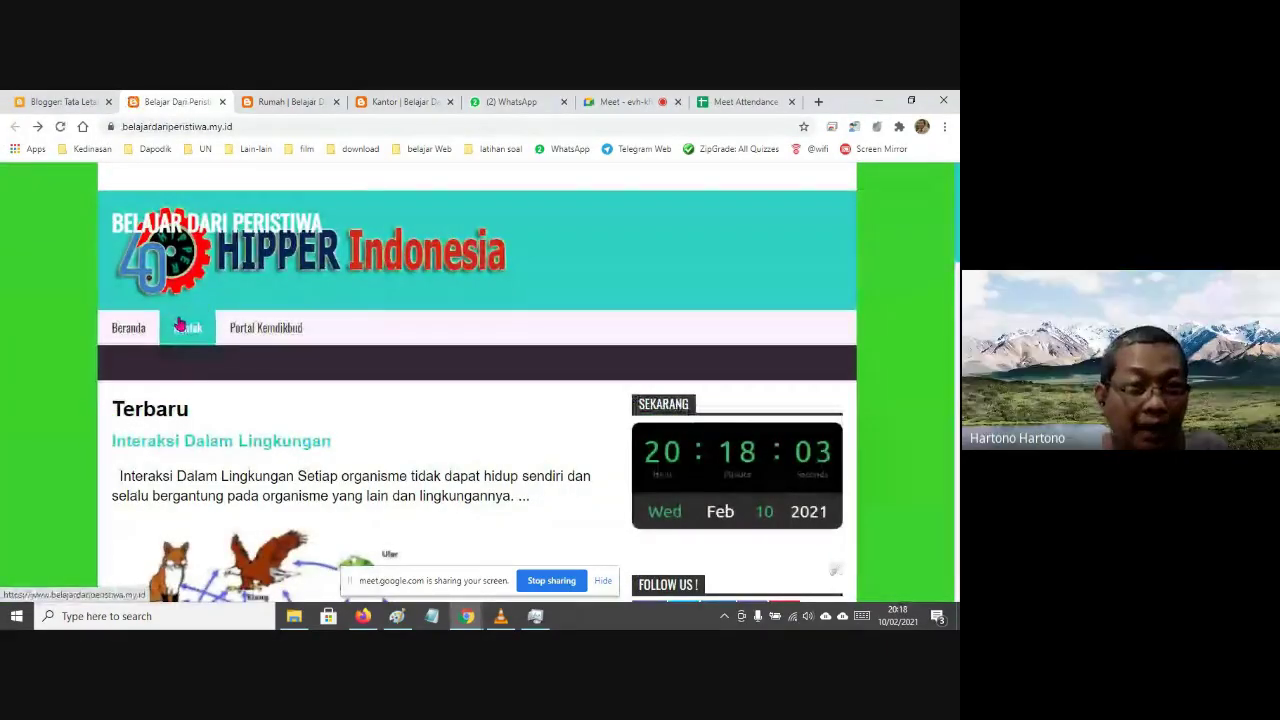
pyautogui.click(180, 326)
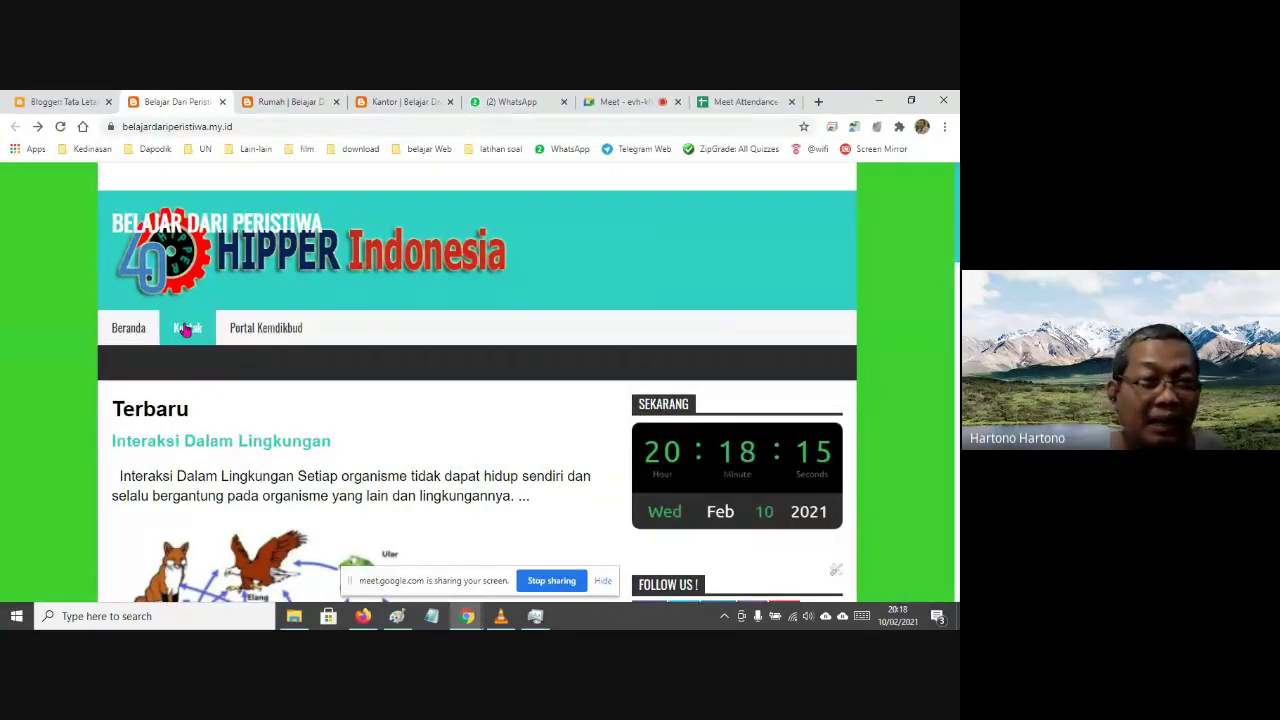
pyautogui.scroll(-1, 185, 330)
pyautogui.click(185, 272)
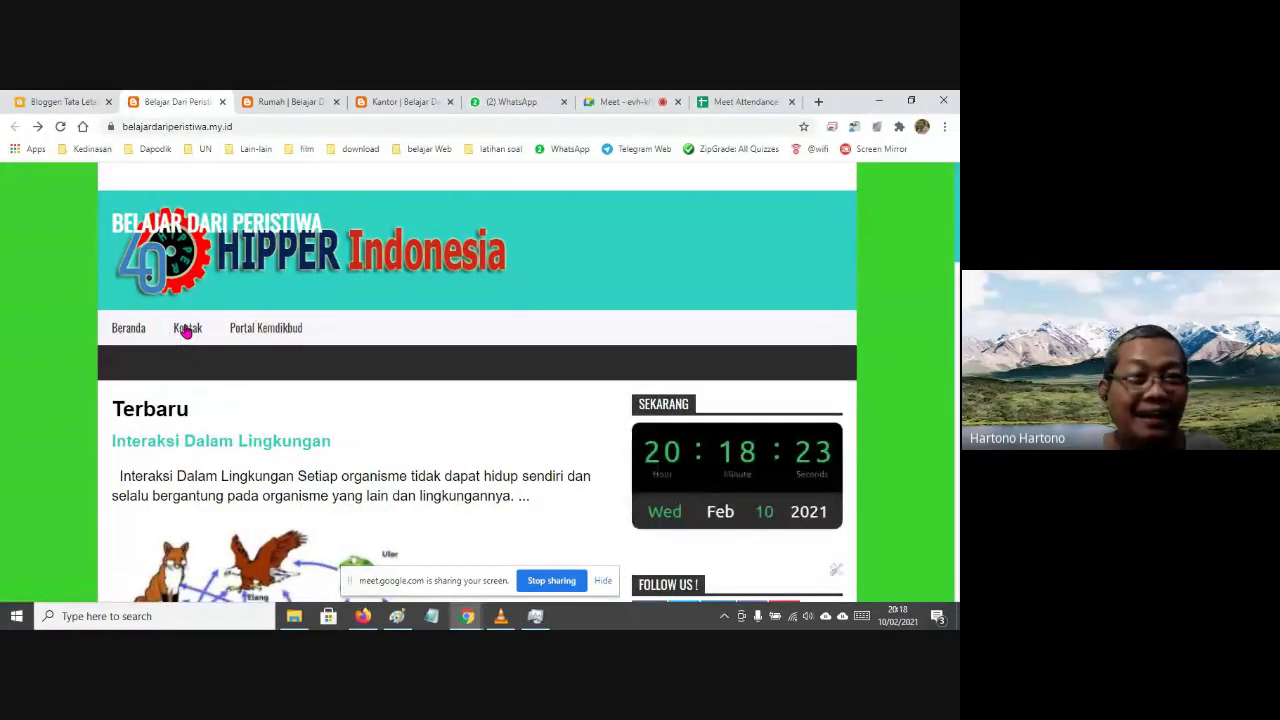
pyautogui.scroll(-1, 187, 332)
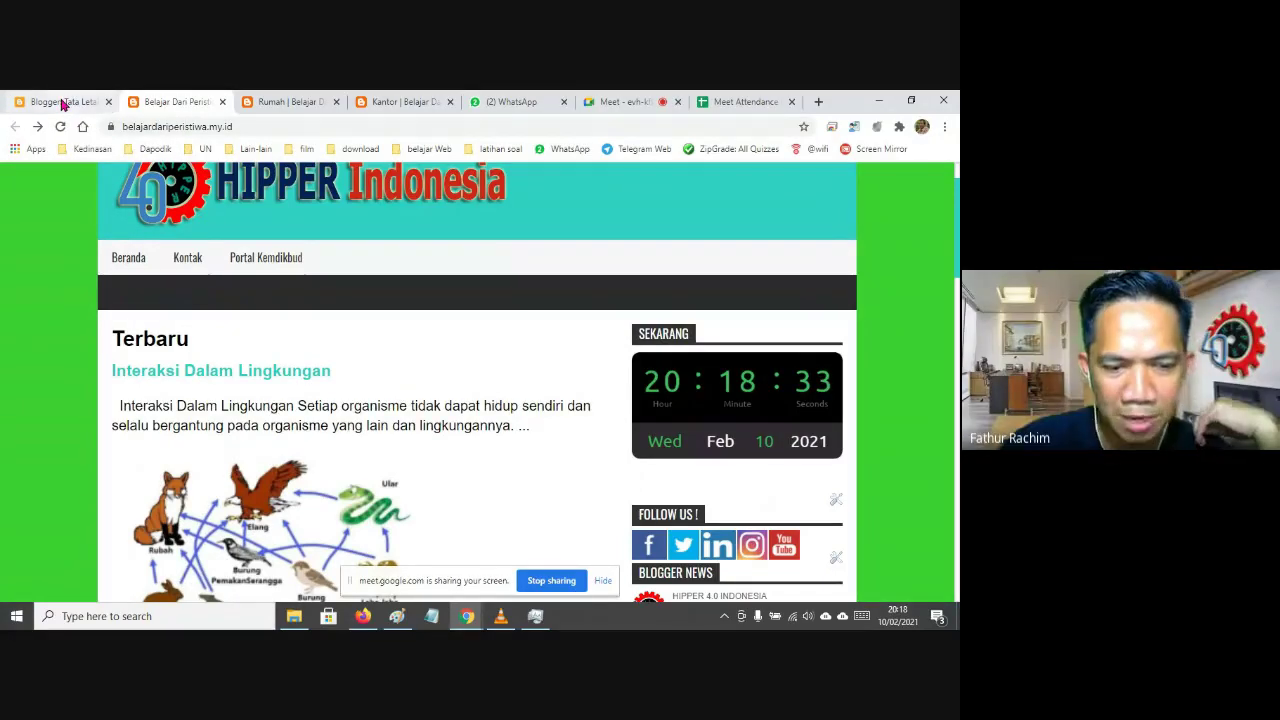
pyautogui.click(62, 103)
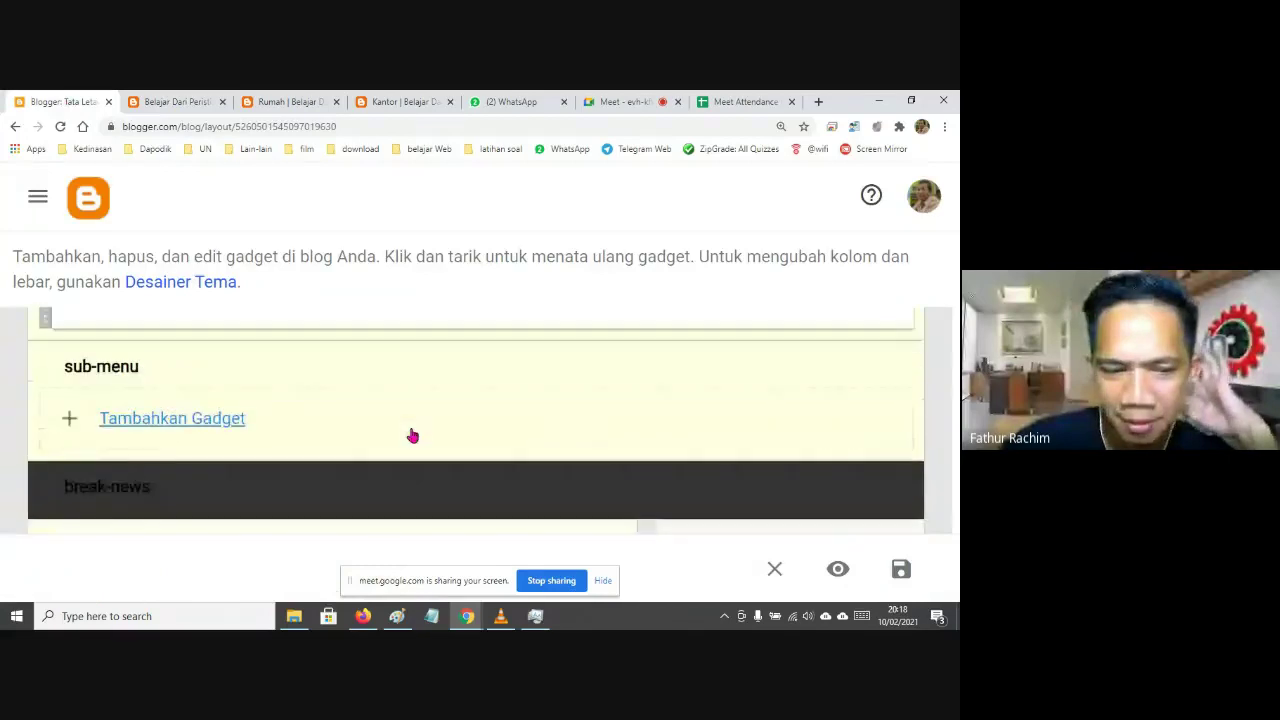
pyautogui.hotkey('ctrl', '-')
pyautogui.scroll(-3, 413, 435)
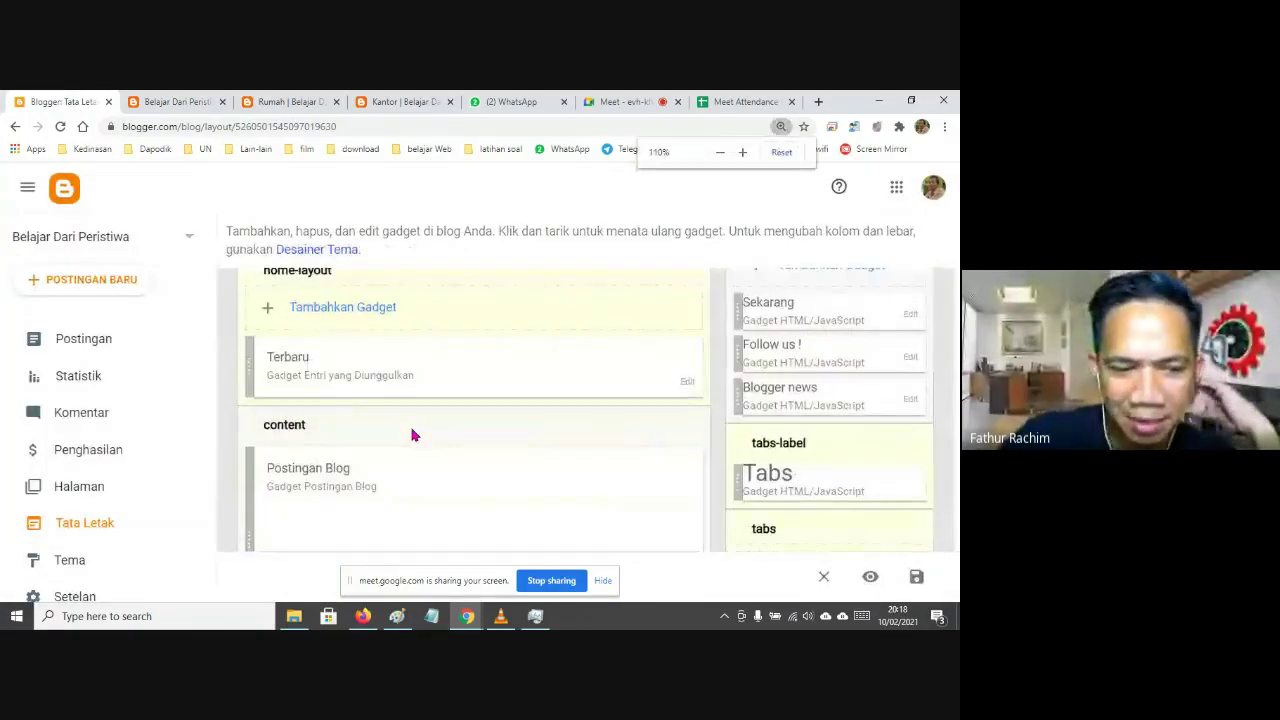
pyautogui.click(187, 106)
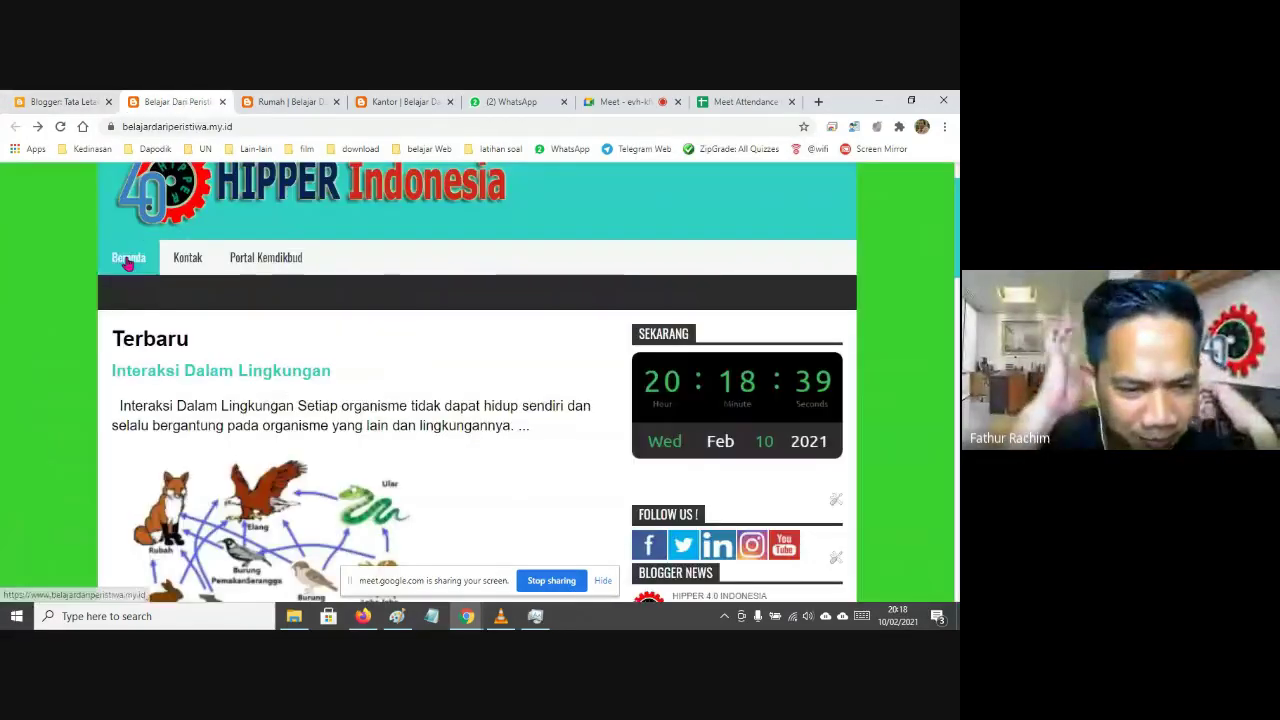
pyautogui.scroll(-1, 533, 330)
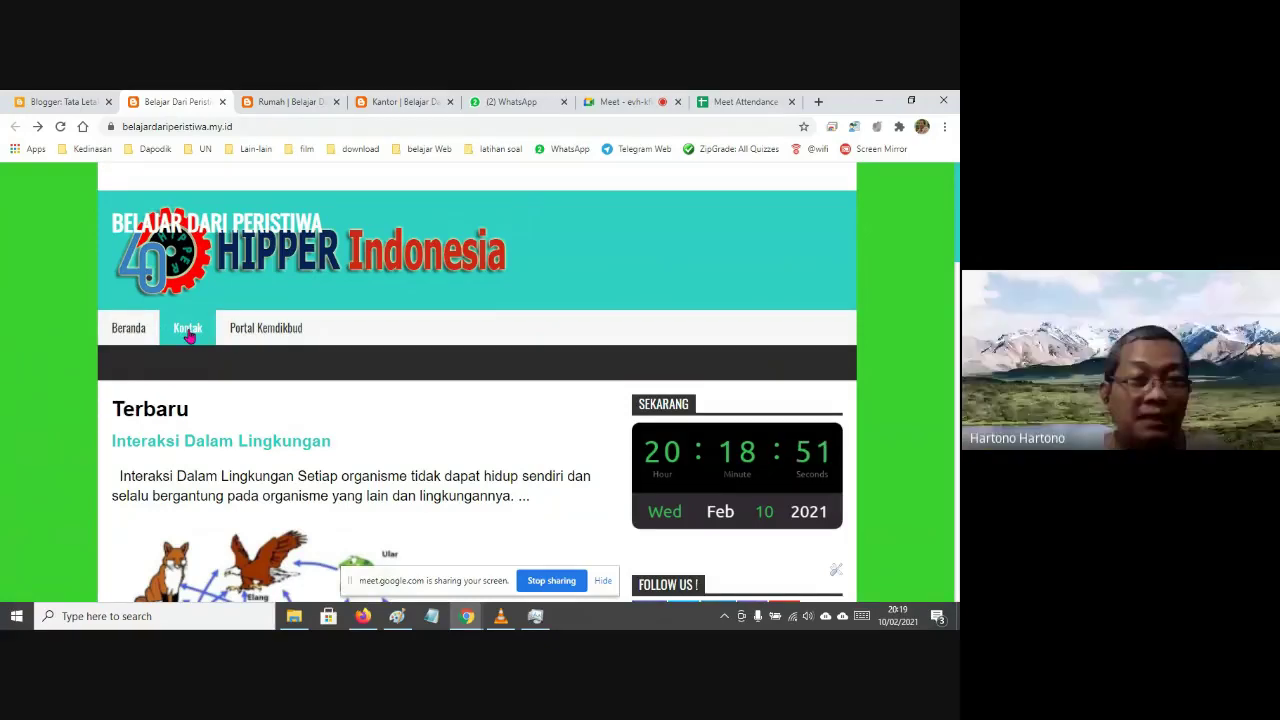
pyautogui.click(140, 338)
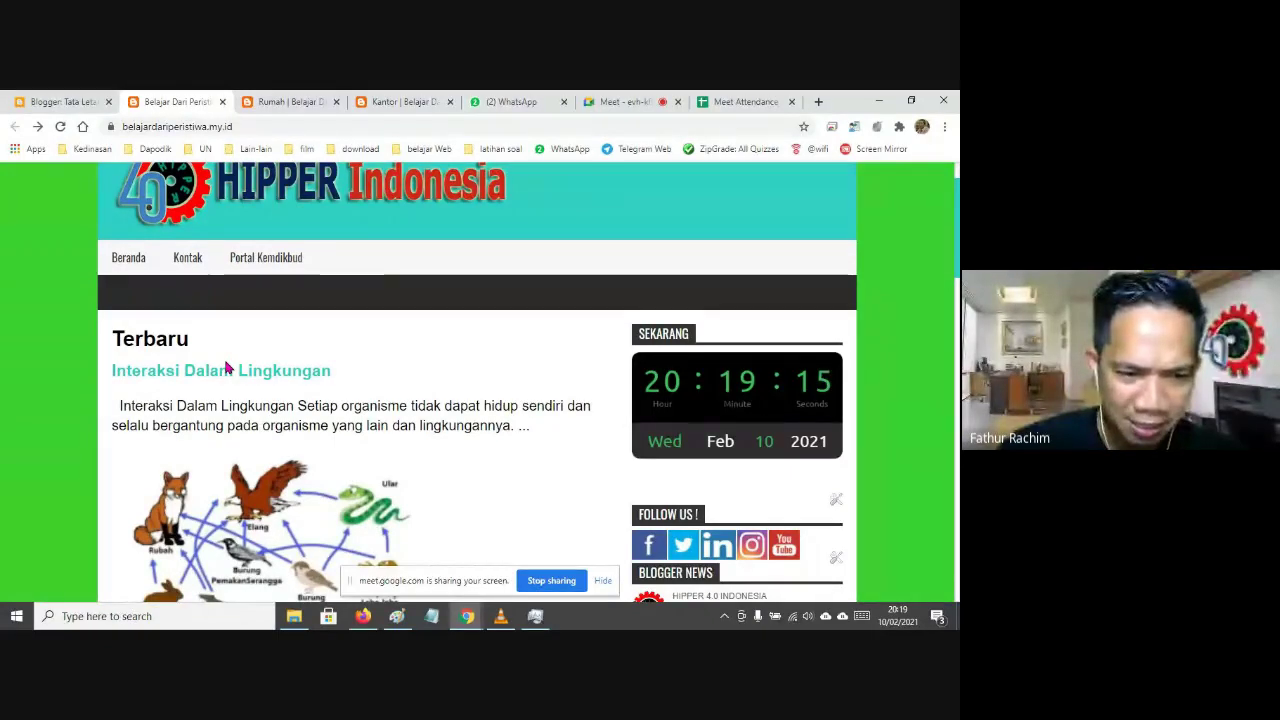
pyautogui.scroll(1, 226, 368)
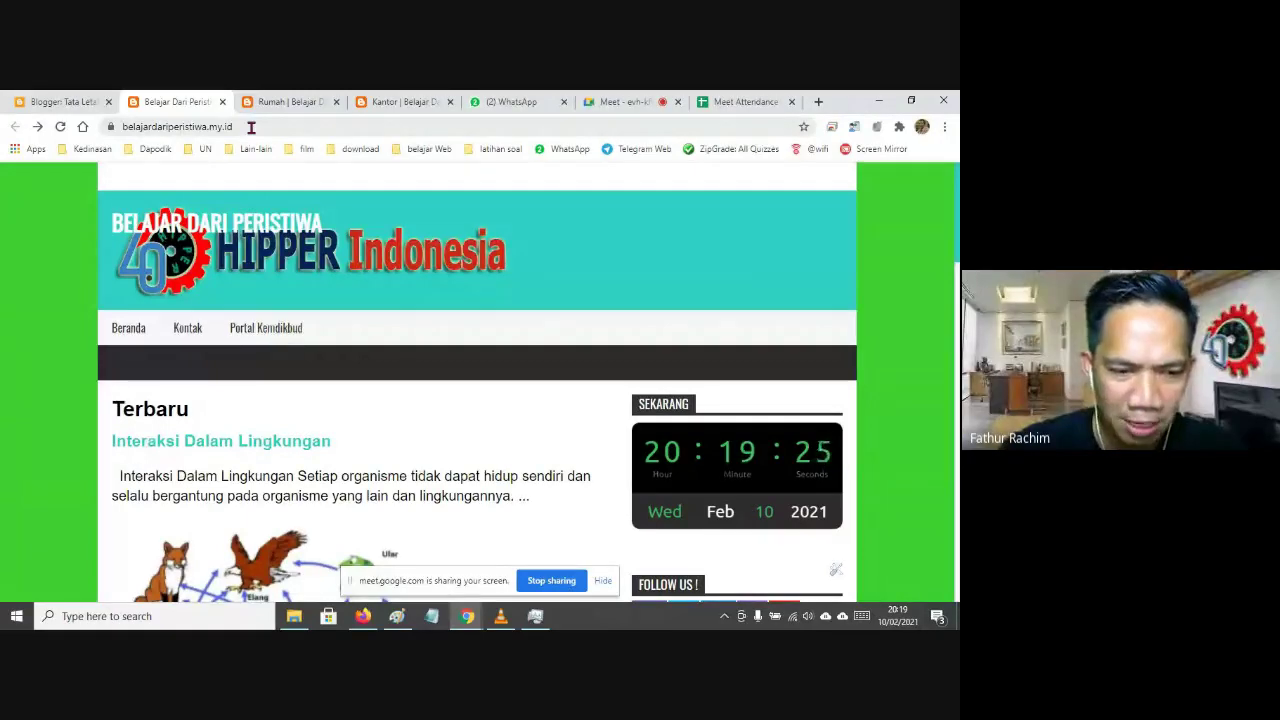
pyautogui.click(197, 326)
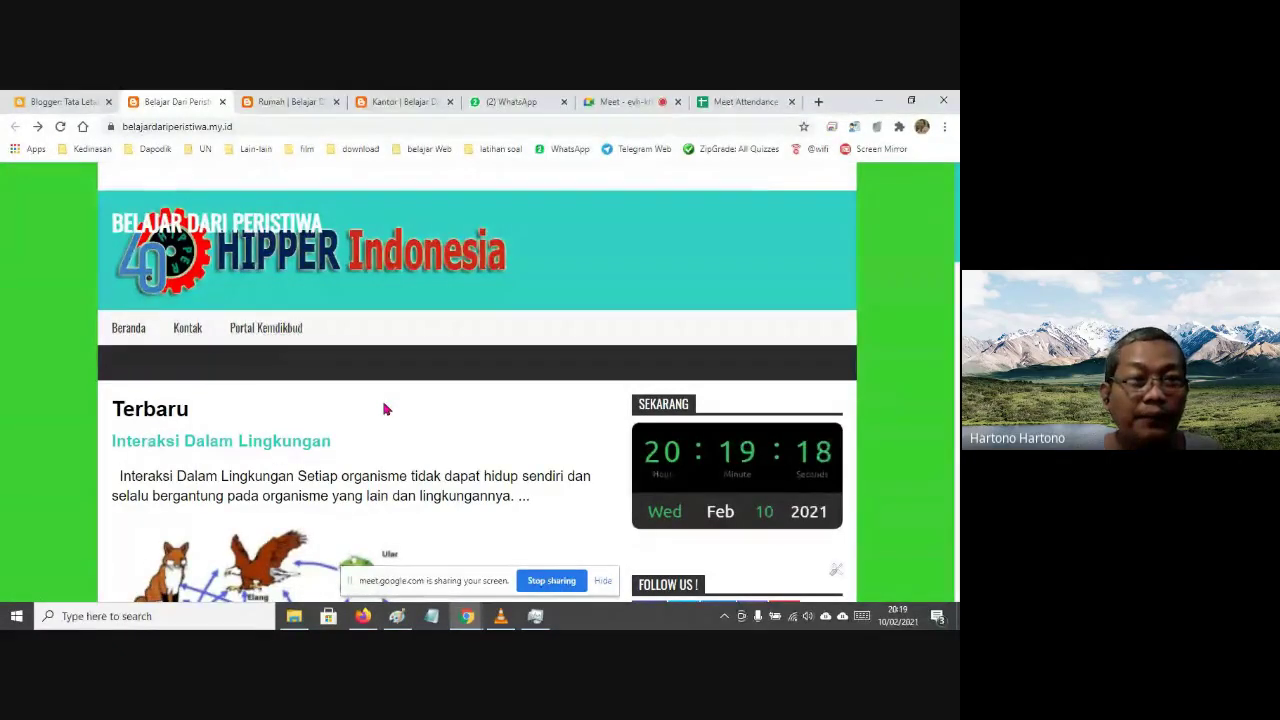
pyautogui.scroll(-10, 386, 409)
pyautogui.scroll(-2, 391, 412)
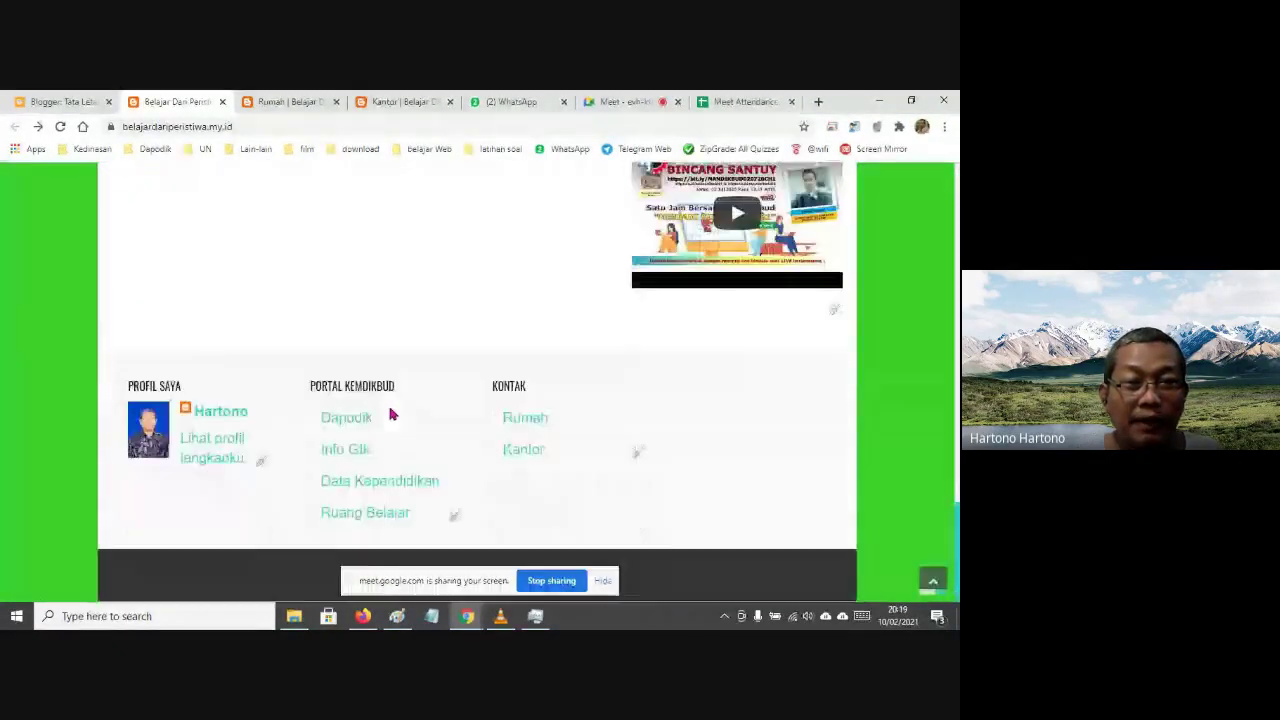
pyautogui.click(532, 424)
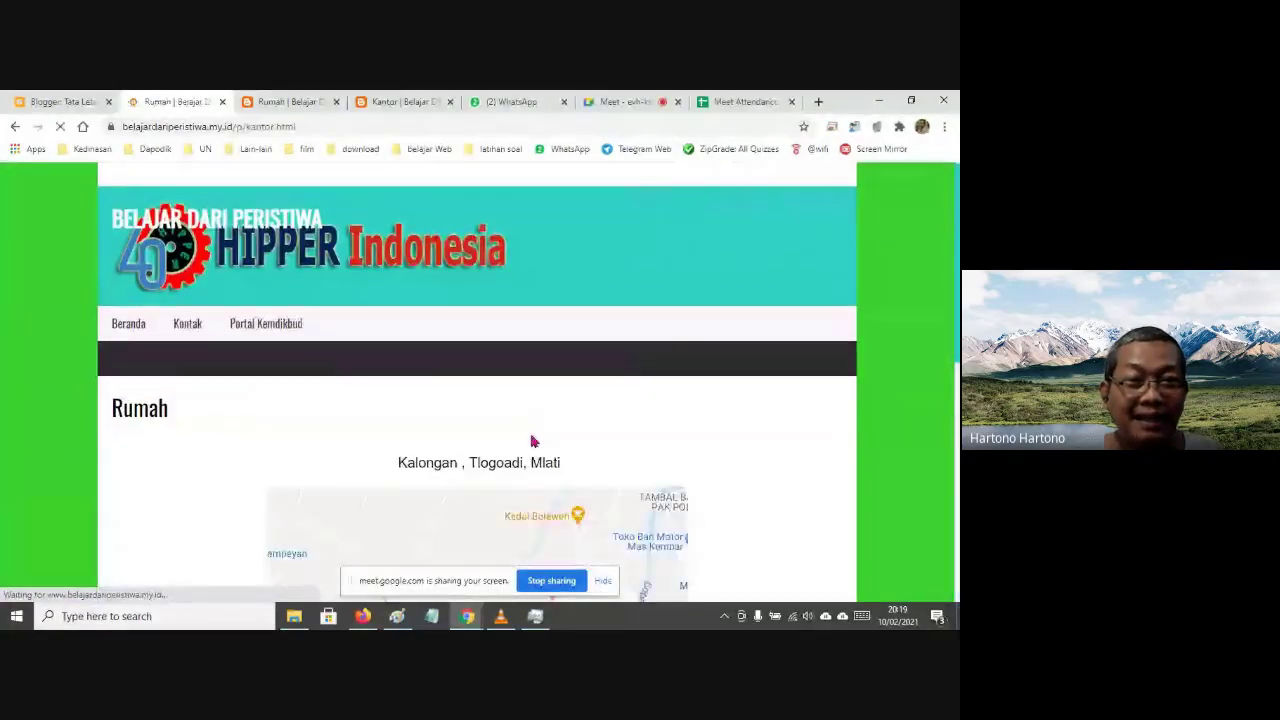
pyautogui.scroll(-2, 532, 440)
pyautogui.scroll(2, 532, 440)
pyautogui.click(17, 128)
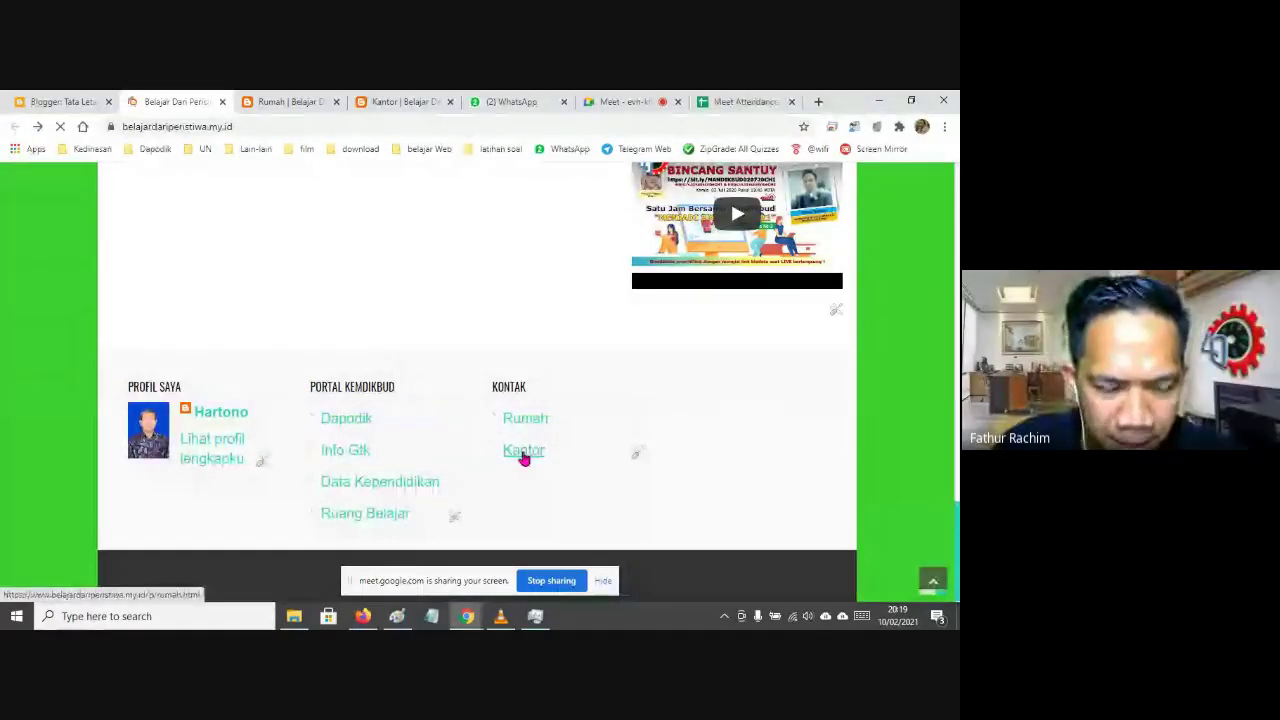
pyautogui.scroll(5, 220, 255)
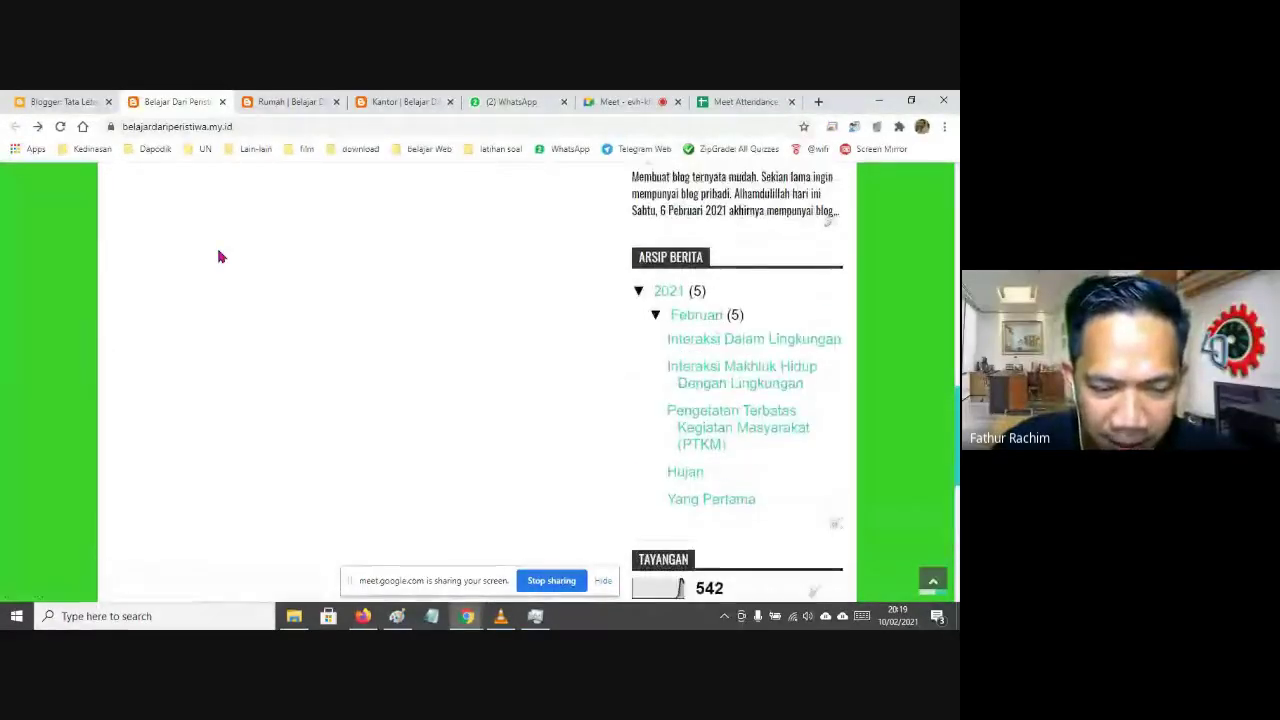
pyautogui.scroll(10, 220, 256)
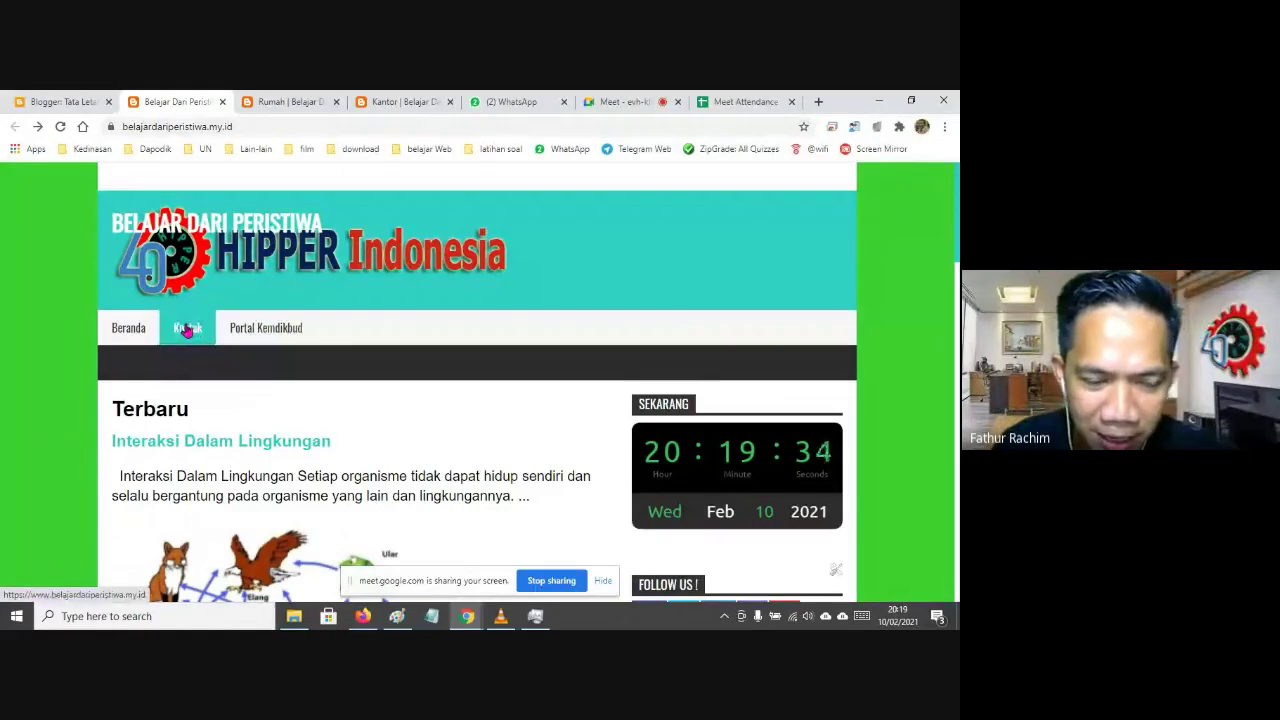
pyautogui.click(57, 103)
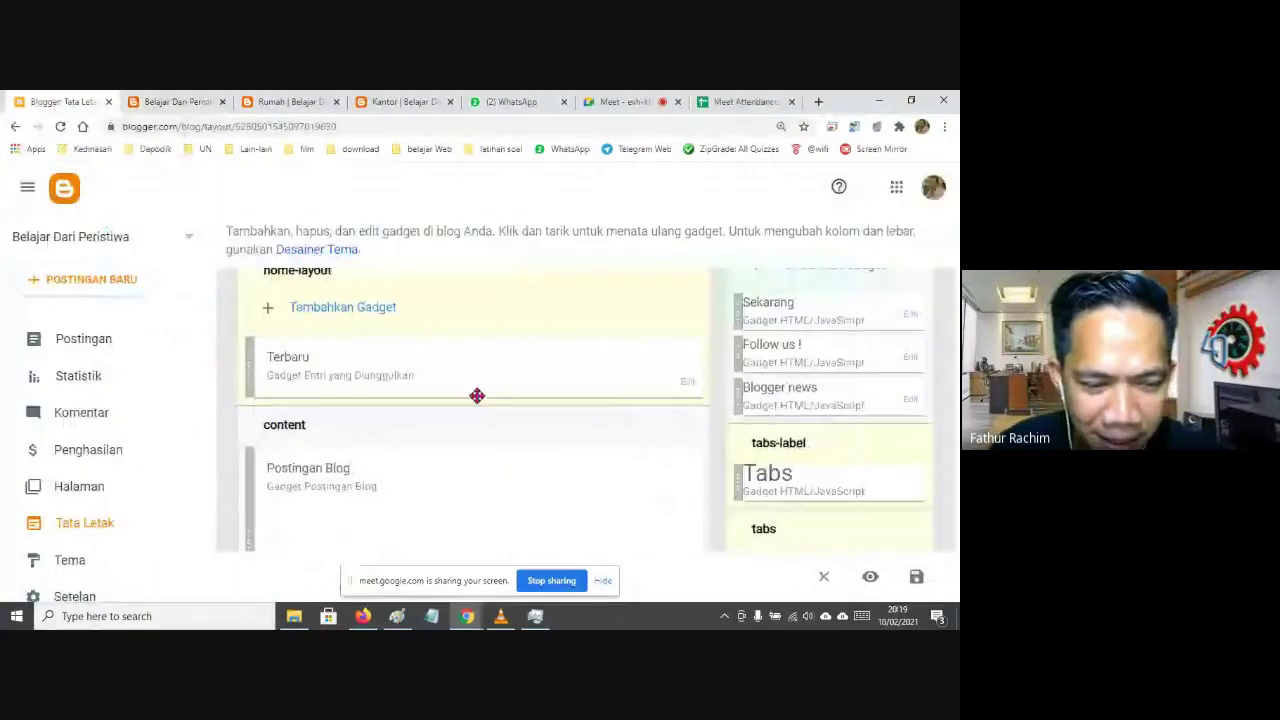
pyautogui.scroll(-1, 478, 396)
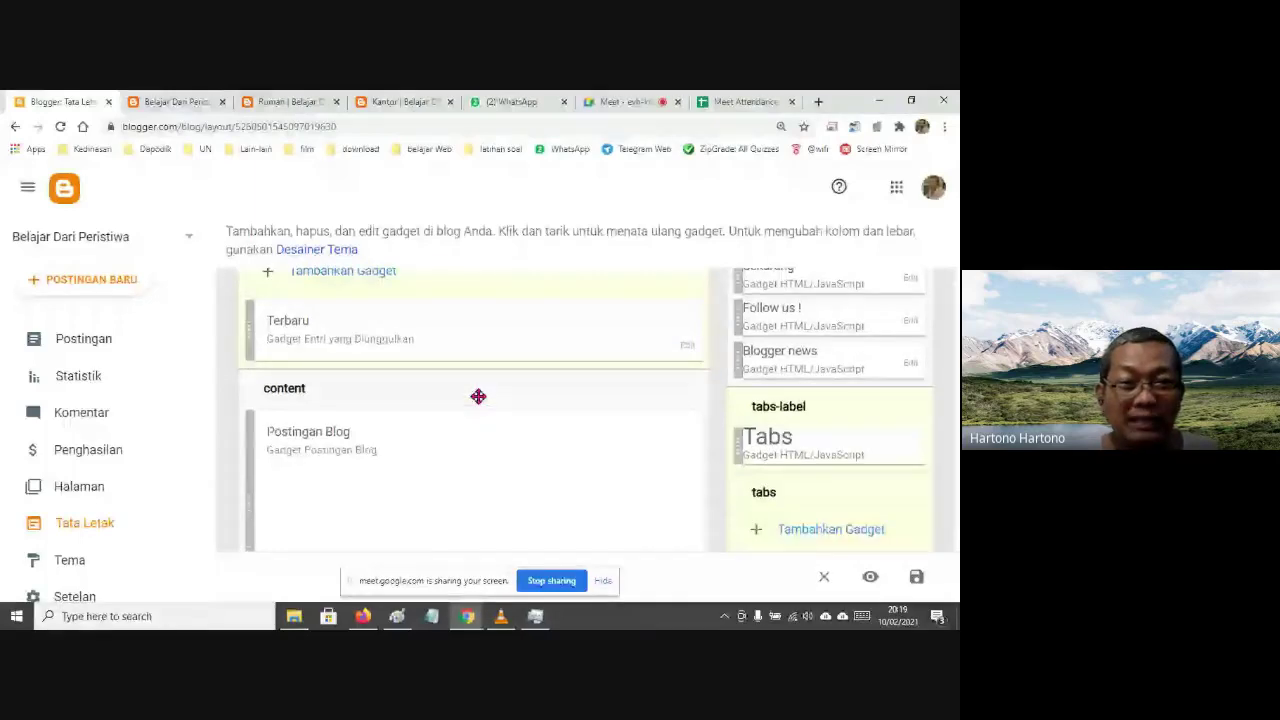
pyautogui.hotkey('ctrl', '-')
pyautogui.scroll(-5, 484, 397)
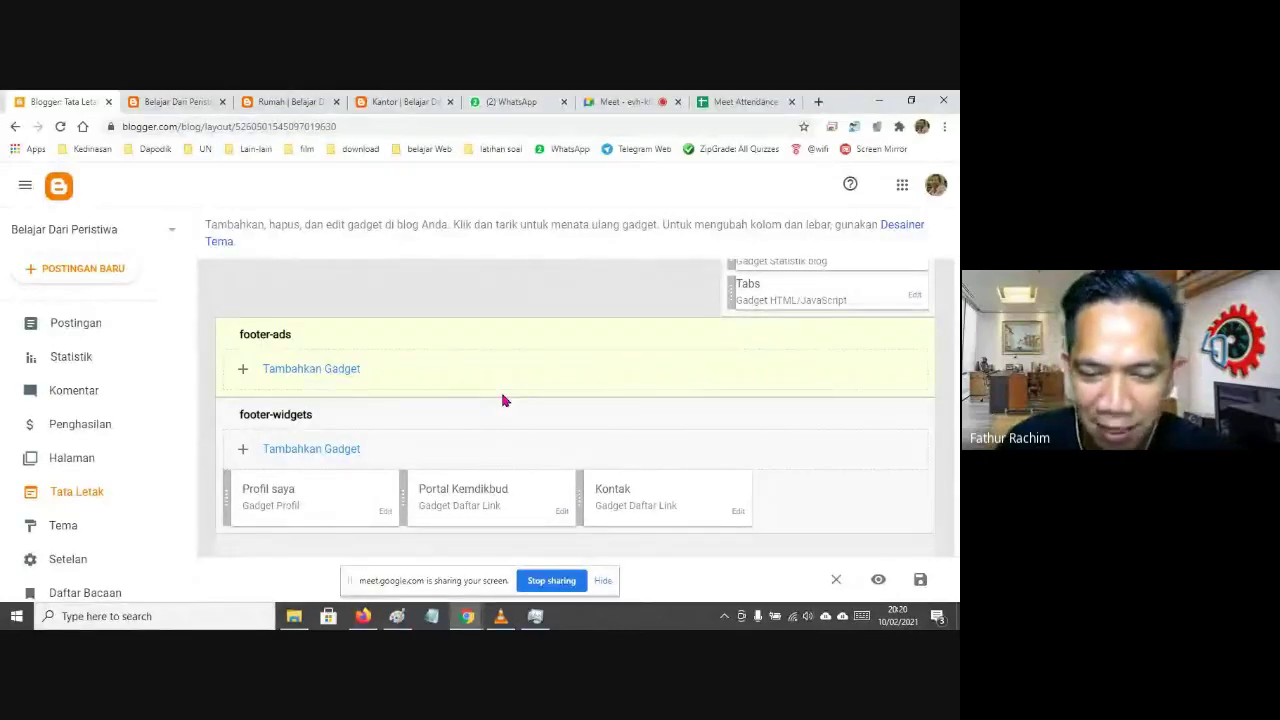
pyautogui.scroll(10, 547, 390)
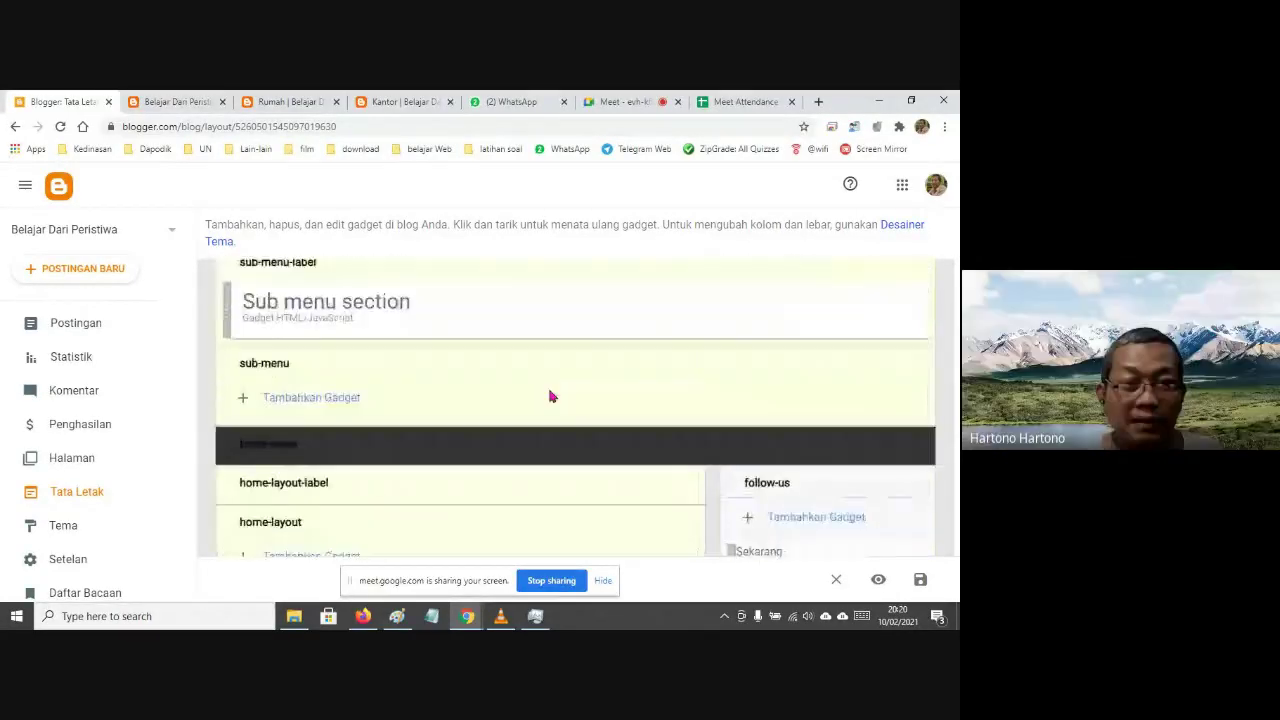
pyautogui.scroll(3, 549, 397)
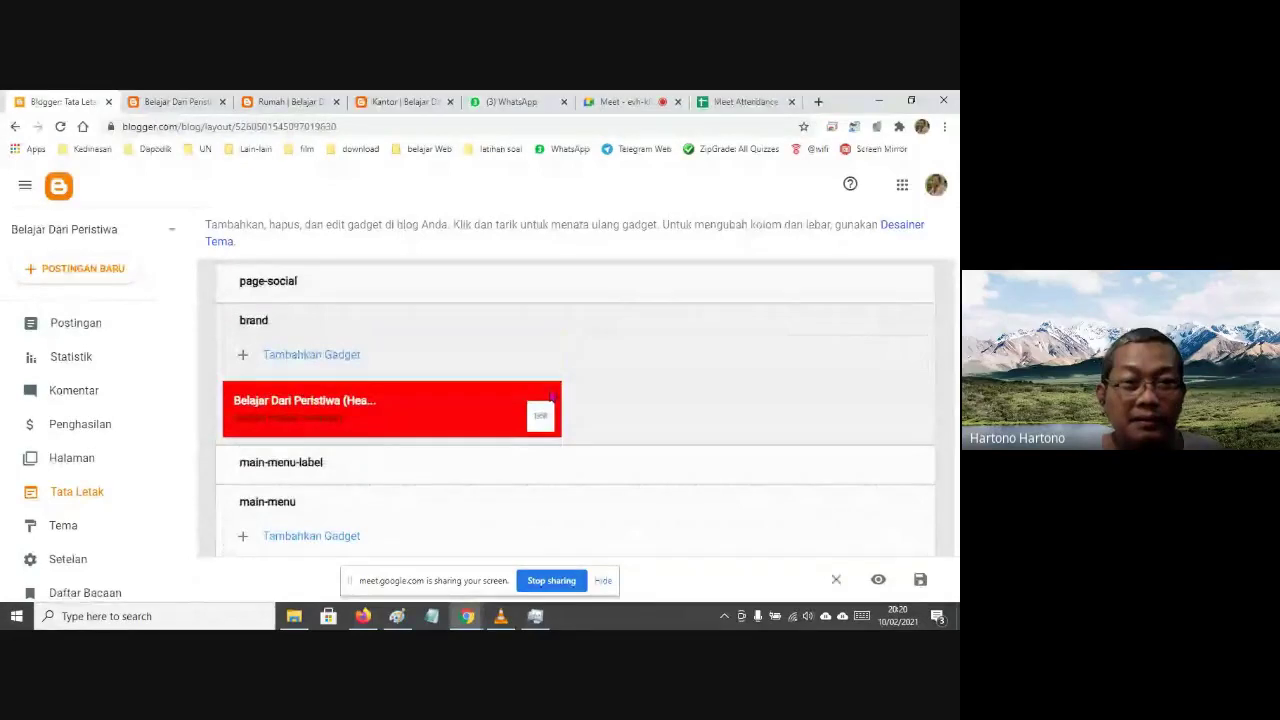
pyautogui.scroll(-3, 652, 375)
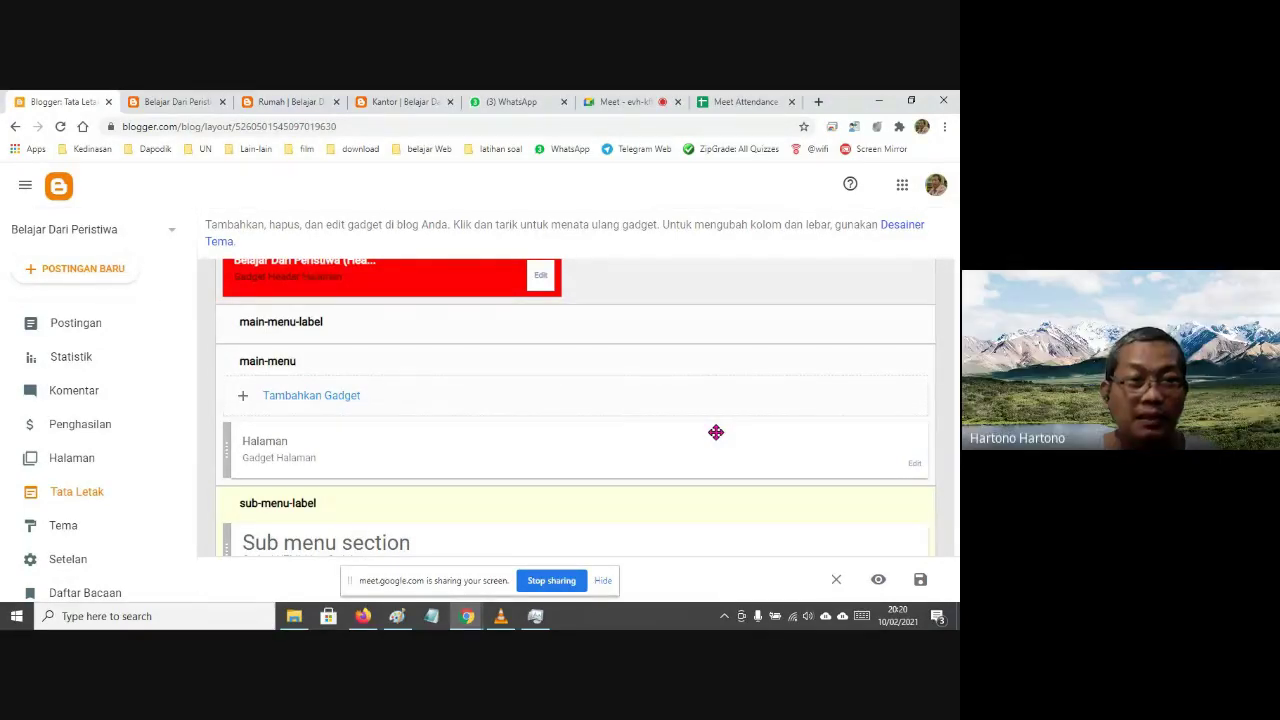
pyautogui.scroll(2, 408, 443)
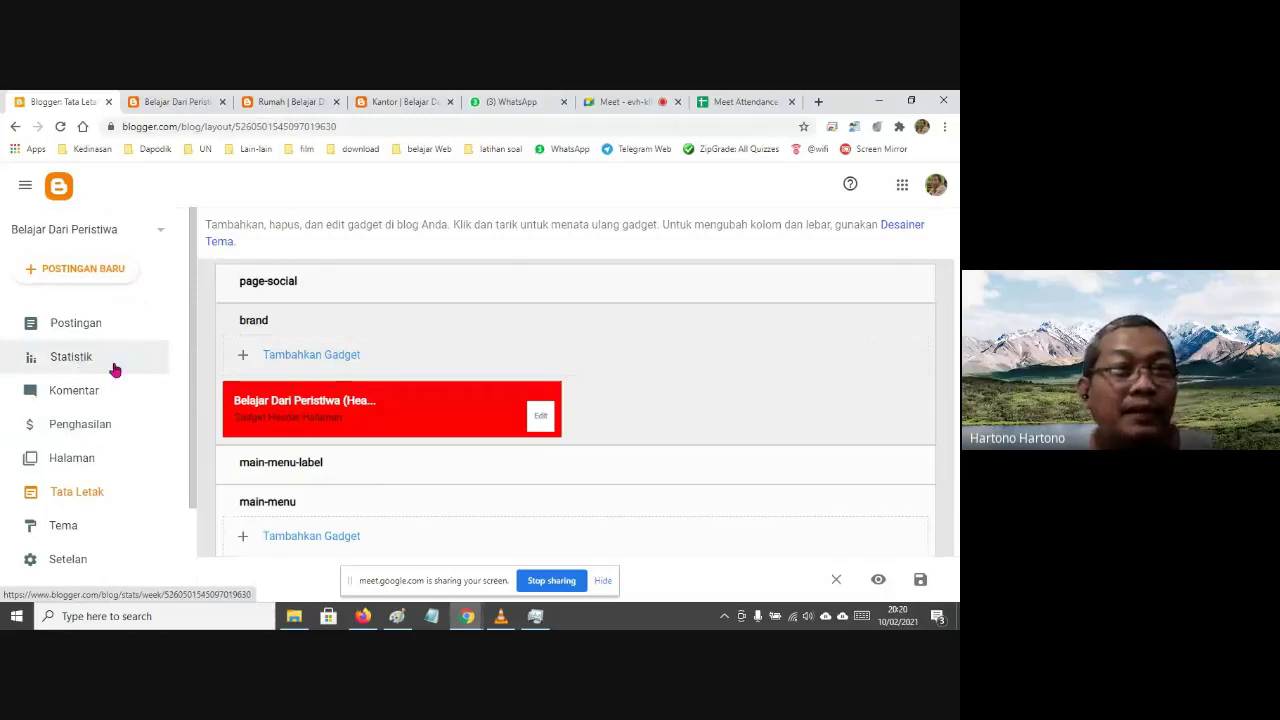
pyautogui.scroll(-1, 163, 414)
pyautogui.scroll(1, 163, 414)
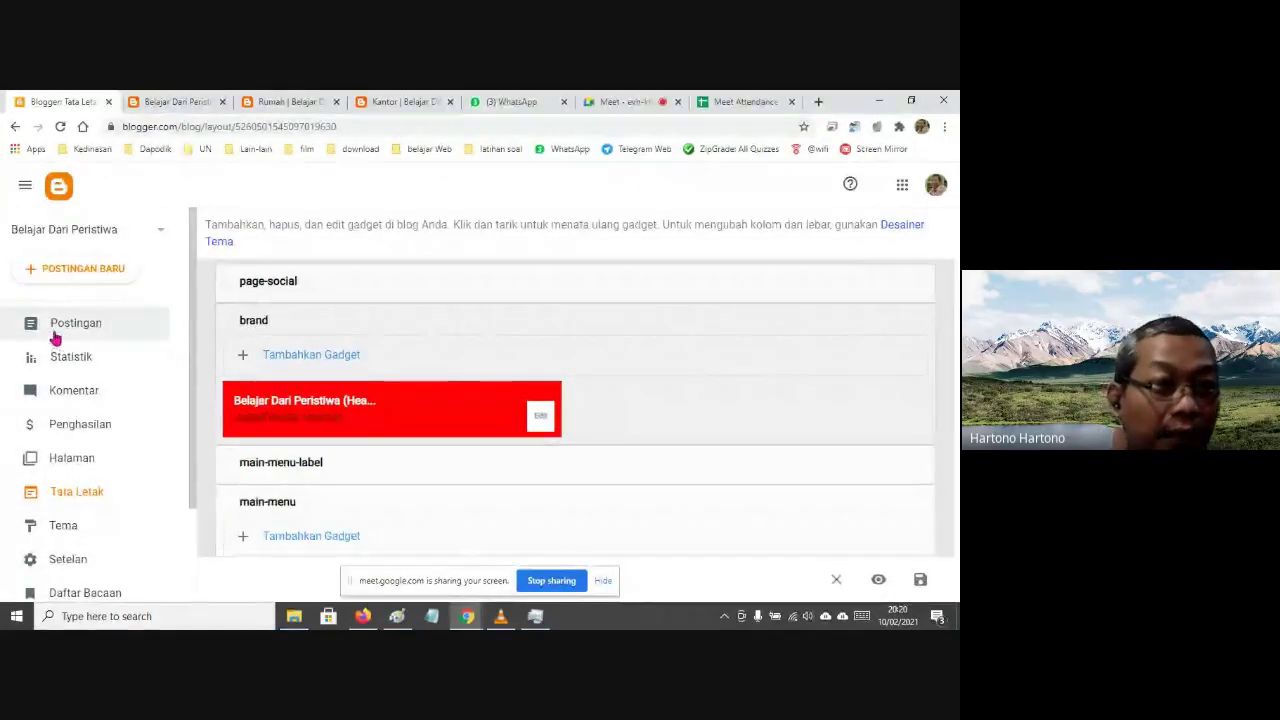
# In Settings, switch the Alihkan domain redirect on and back off, then view the live blog
pyautogui.click(84, 564)
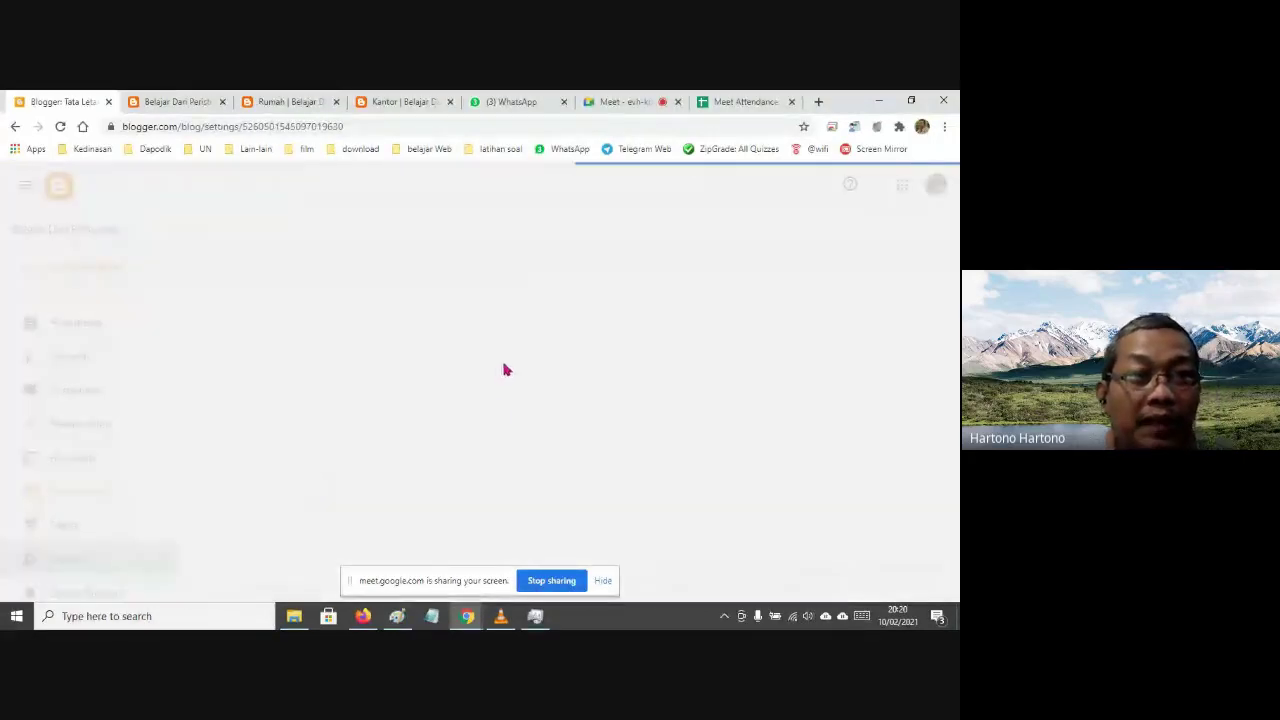
pyautogui.scroll(-3, 459, 372)
pyautogui.scroll(-3, 459, 372)
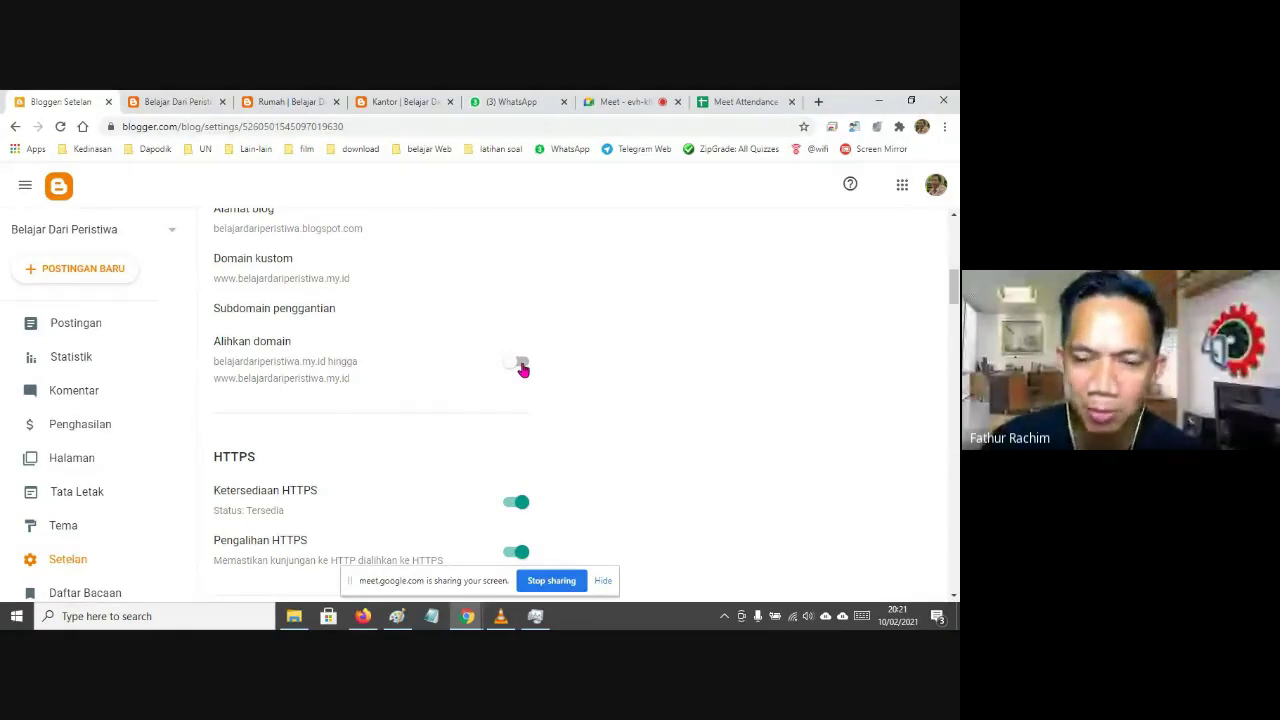
pyautogui.click(519, 364)
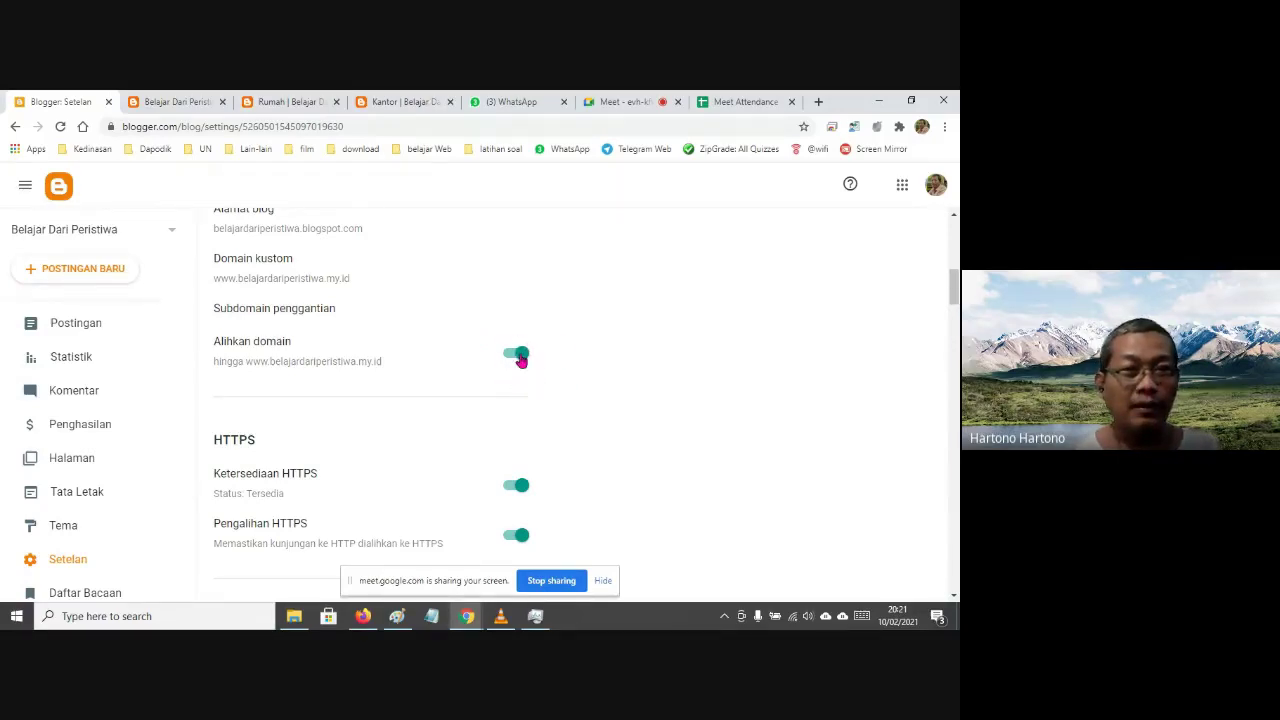
pyautogui.click(516, 356)
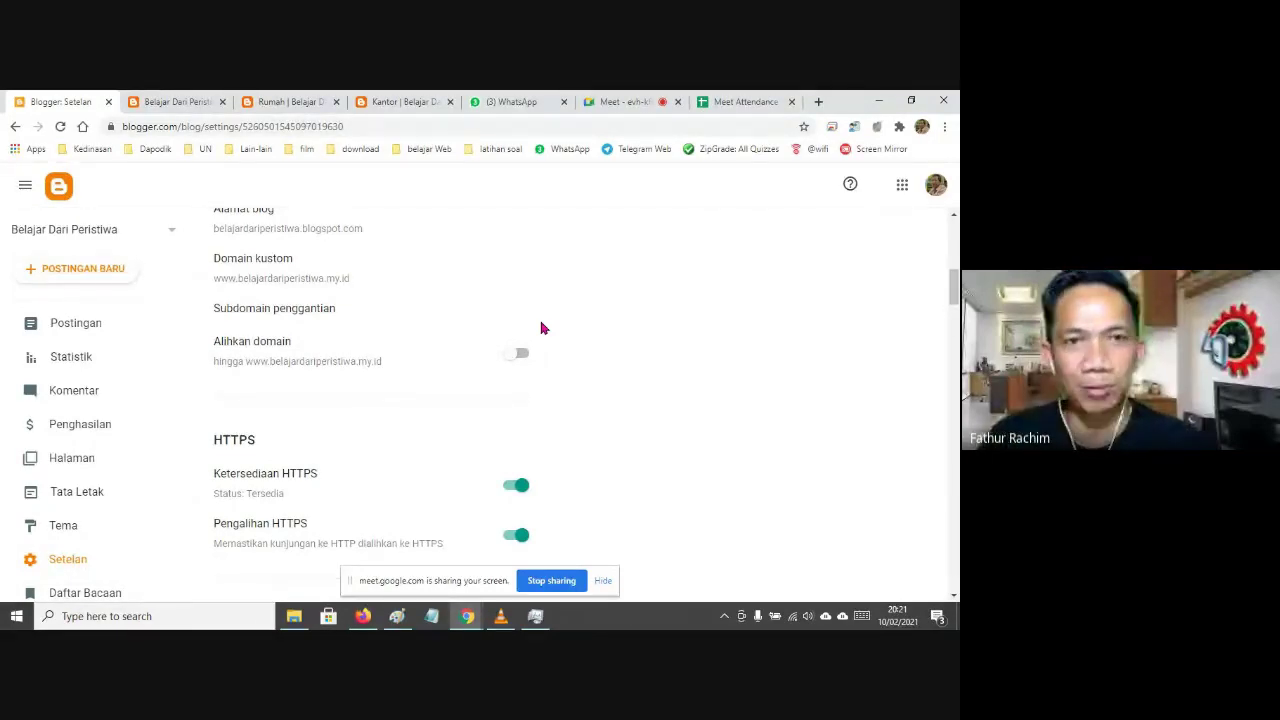
pyautogui.click(182, 102)
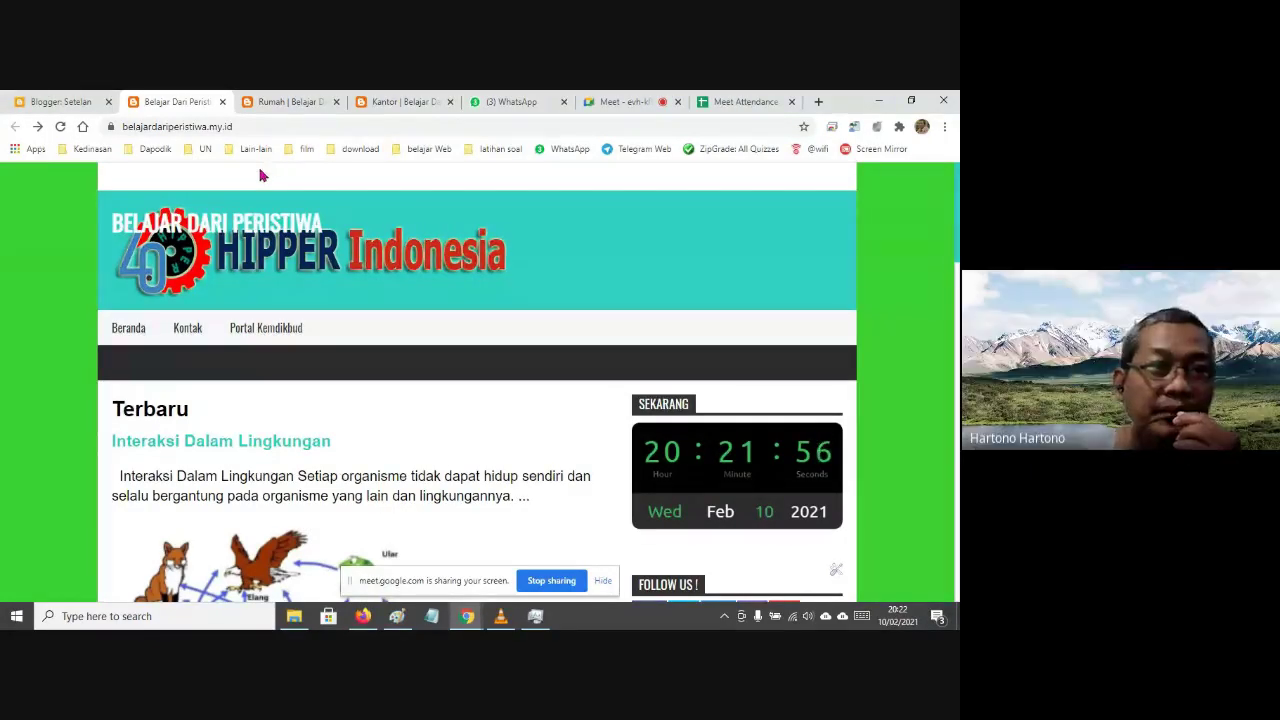
pyautogui.click(60, 102)
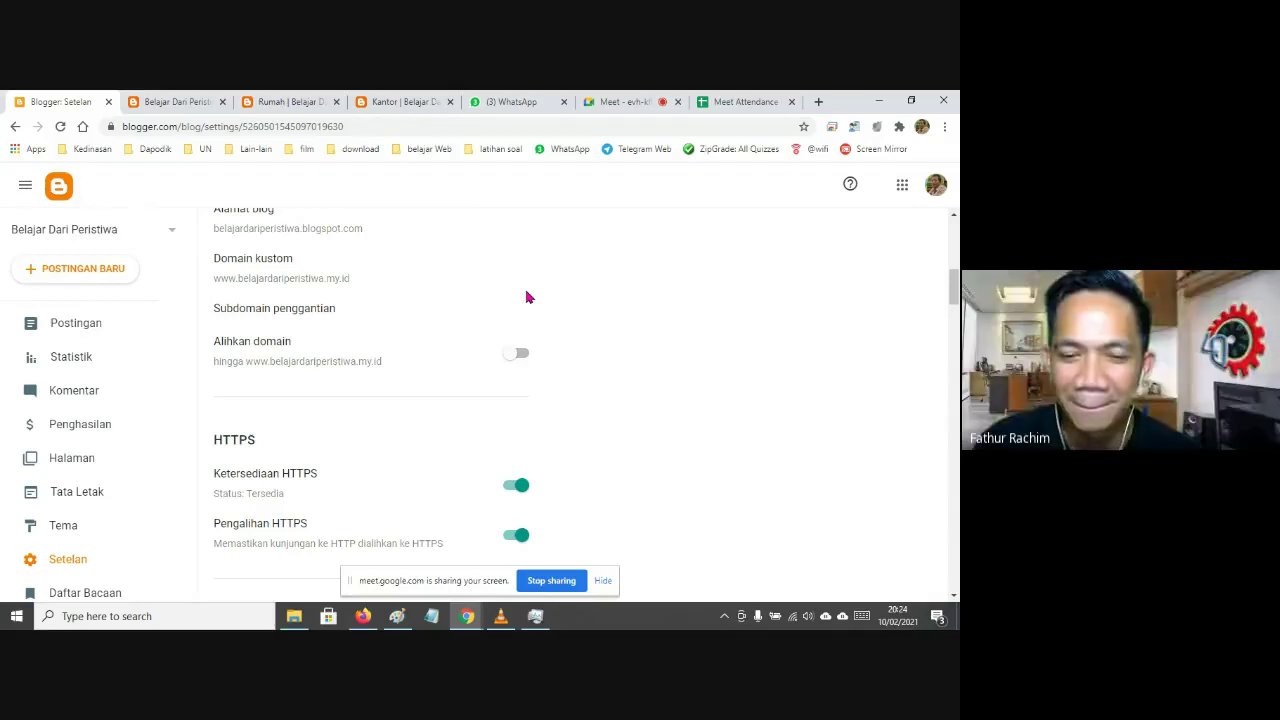
pyautogui.click(520, 355)
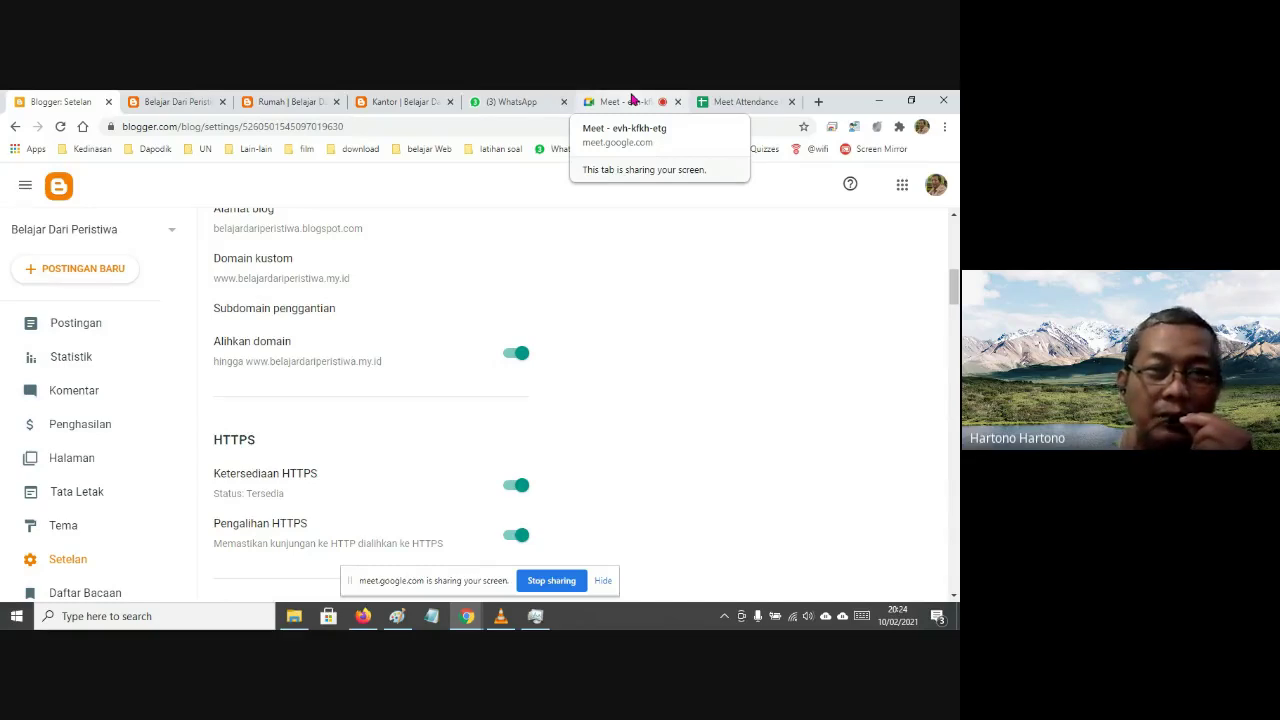
pyautogui.click(632, 100)
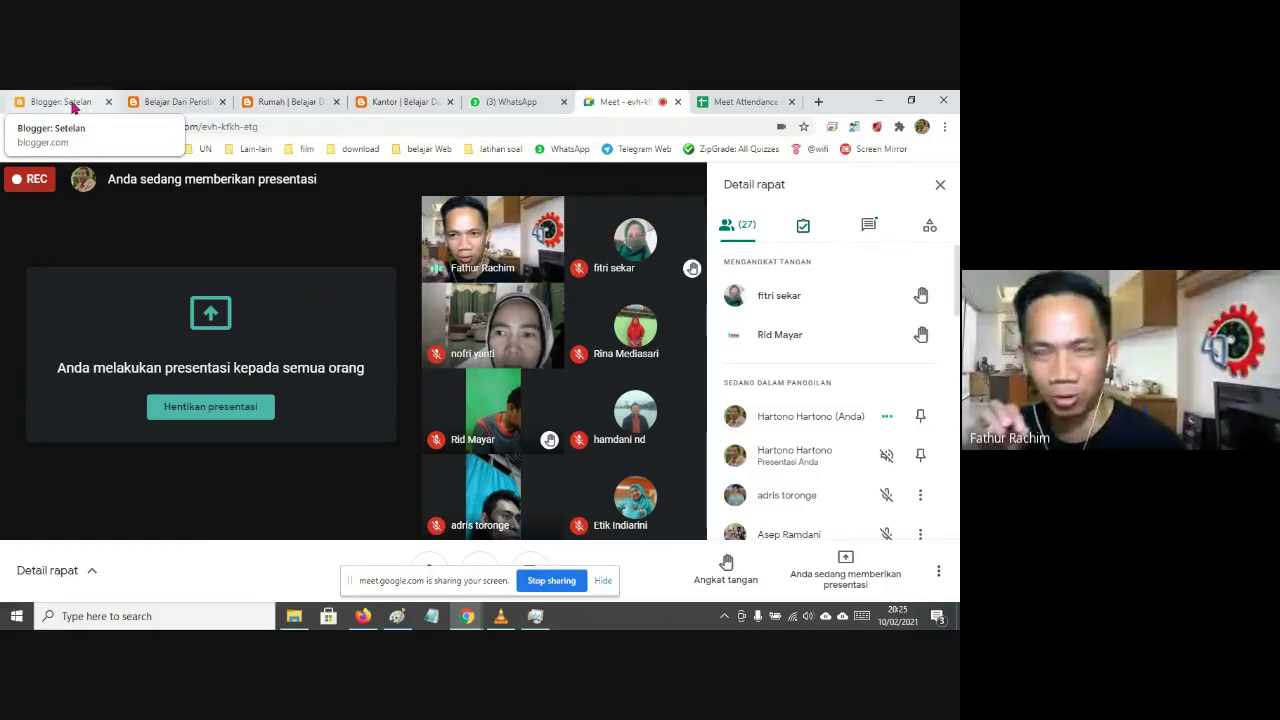
# Leave the Google Meet meeting view and return to the Blogger Setelan settings tab
pyautogui.click(73, 108)
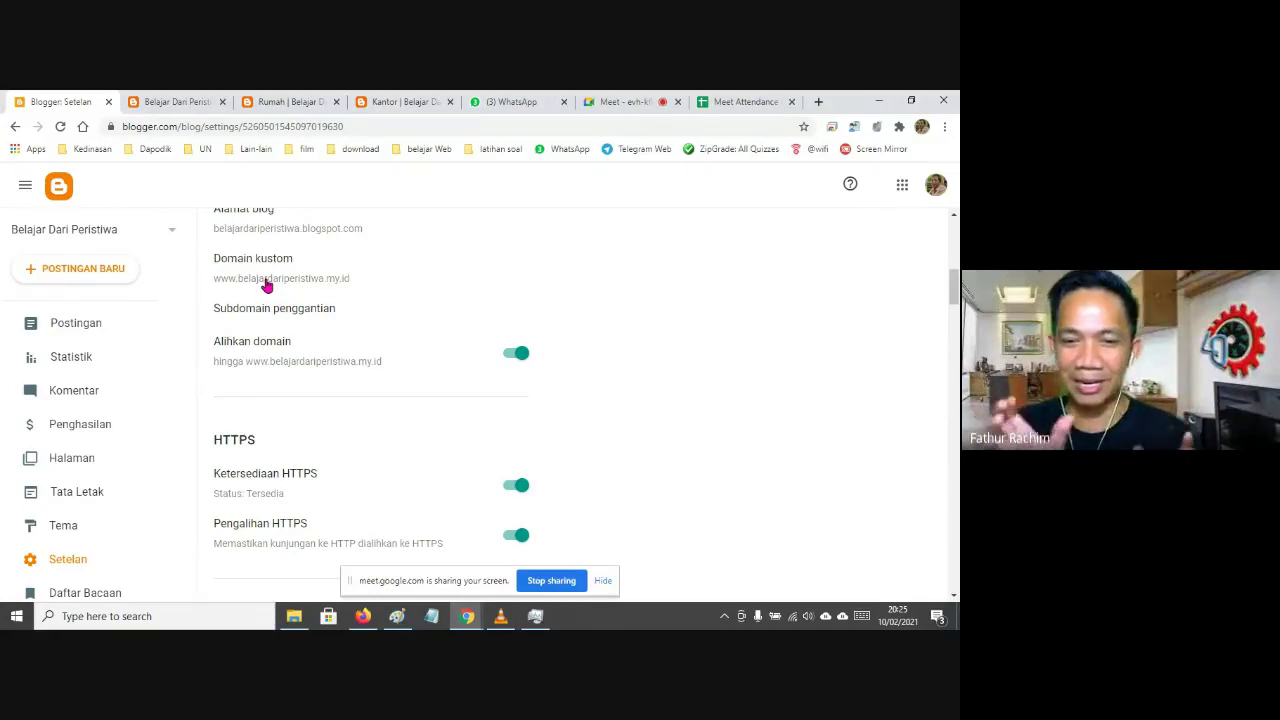
# Bring the File Explorer window with the 1001 Bloger course folder to the front
pyautogui.click(294, 616)
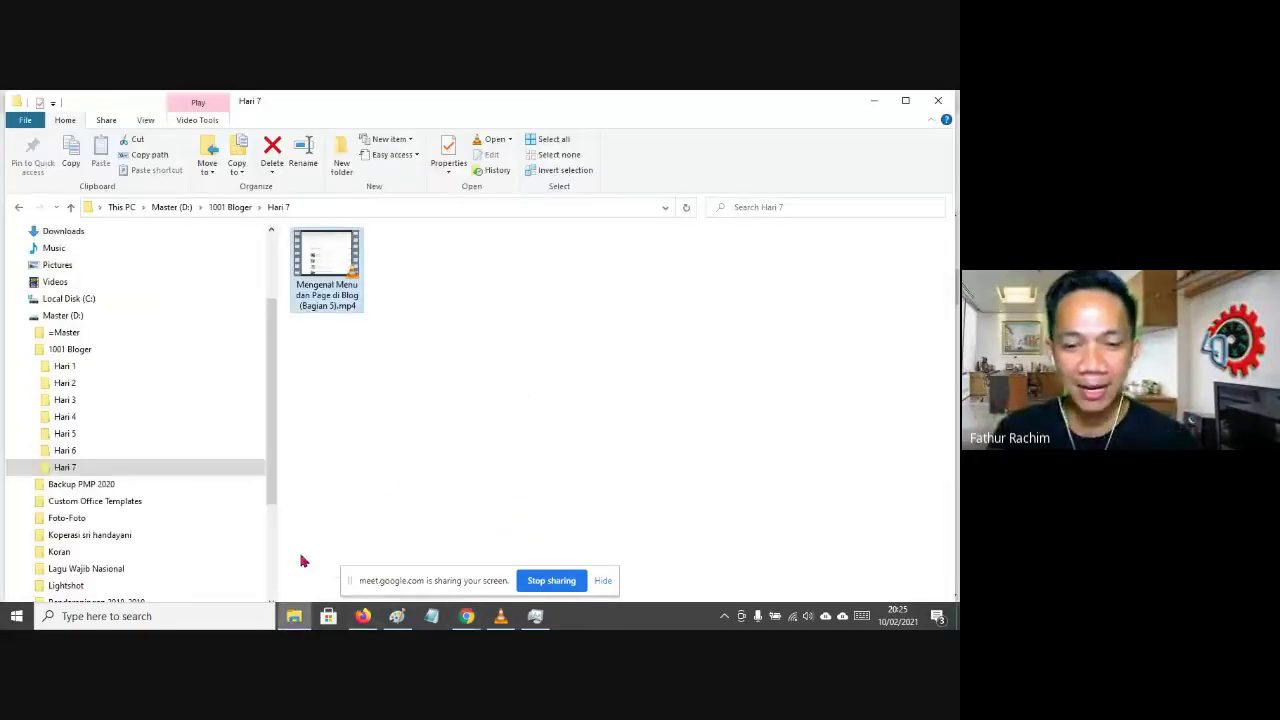
# Open Screenshot_2.png from the Hari 6 folder and zoom to 162% on the CNAME error
pyautogui.click(64, 434)
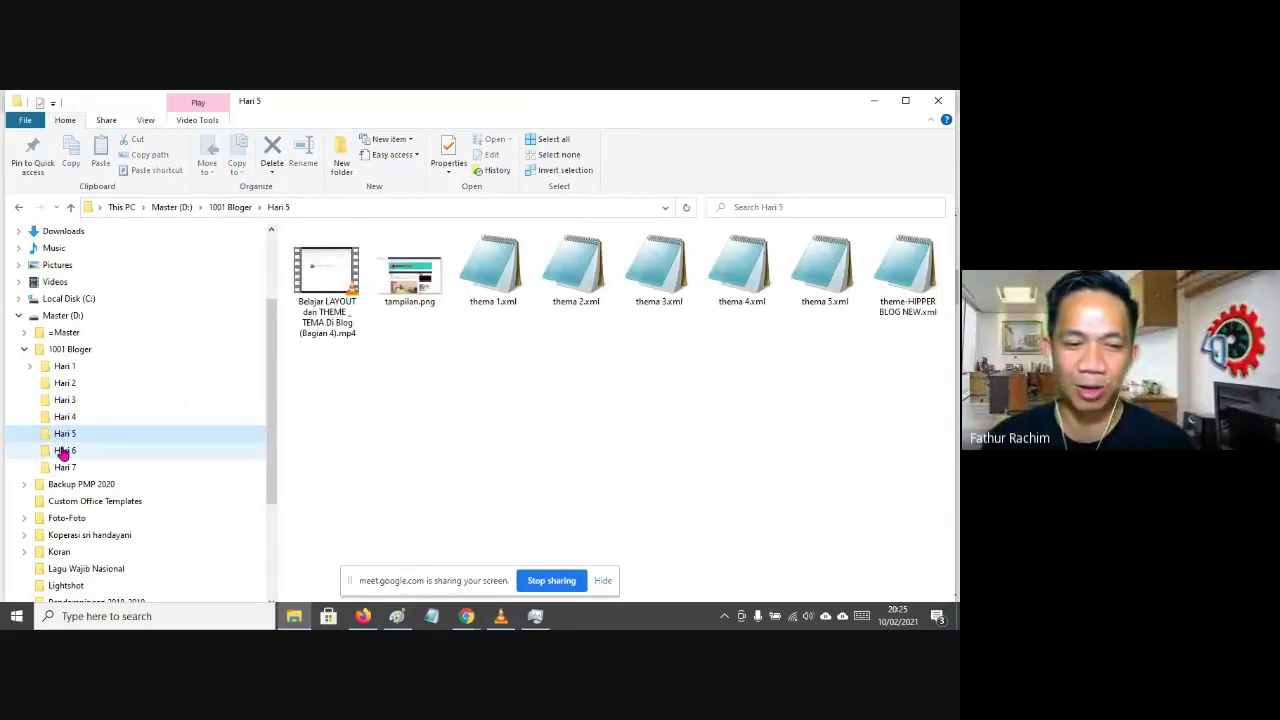
pyautogui.click(64, 455)
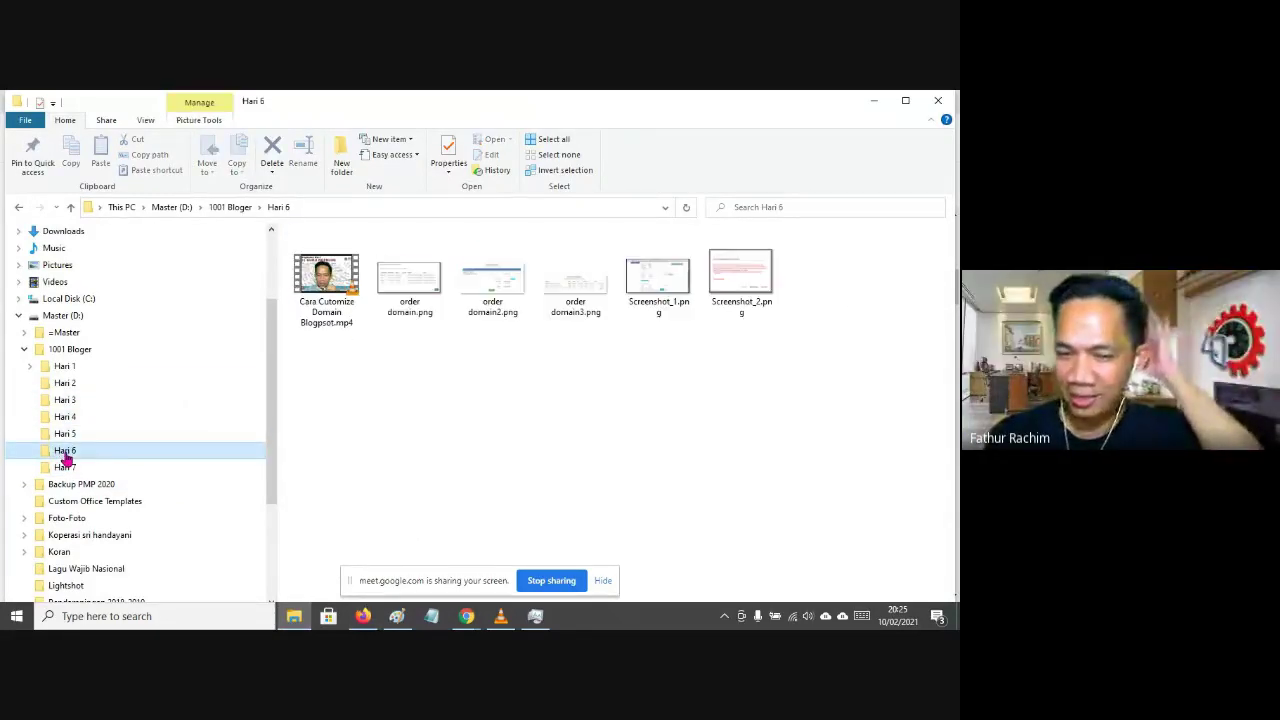
pyautogui.click(744, 290)
pyautogui.doubleClick(744, 290)
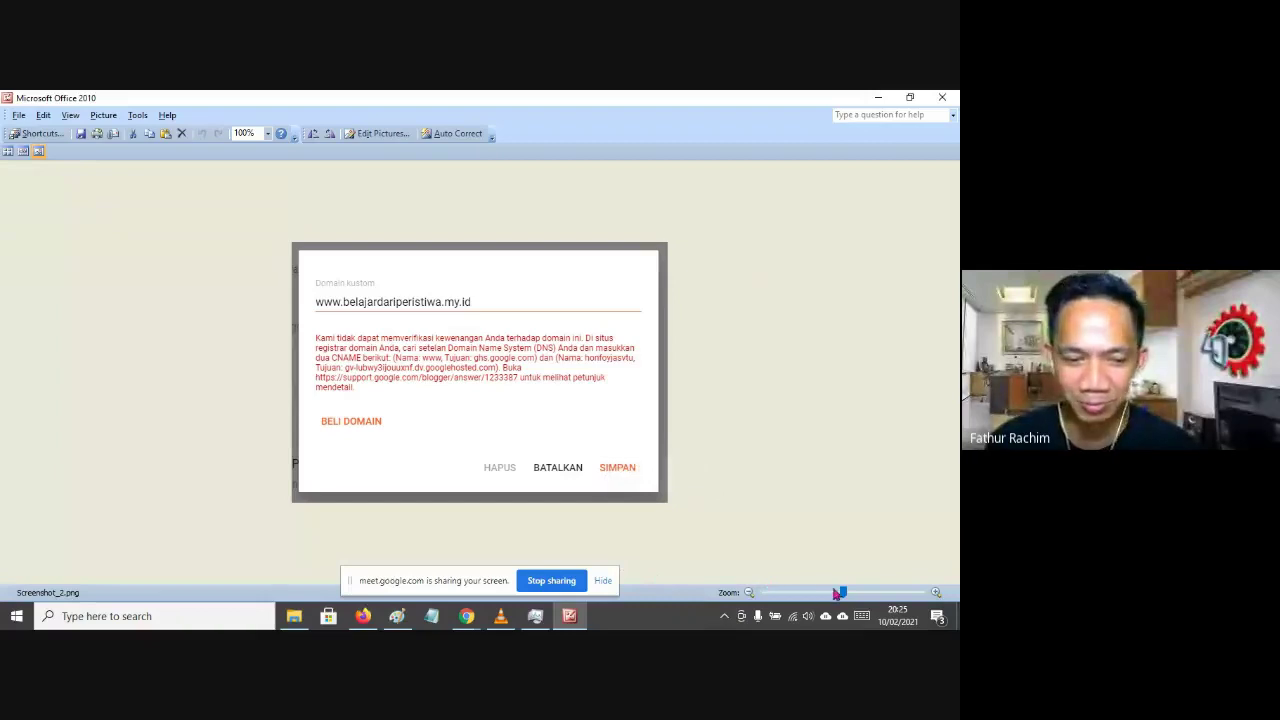
pyautogui.moveTo(838, 593); pyautogui.dragTo(864, 593)
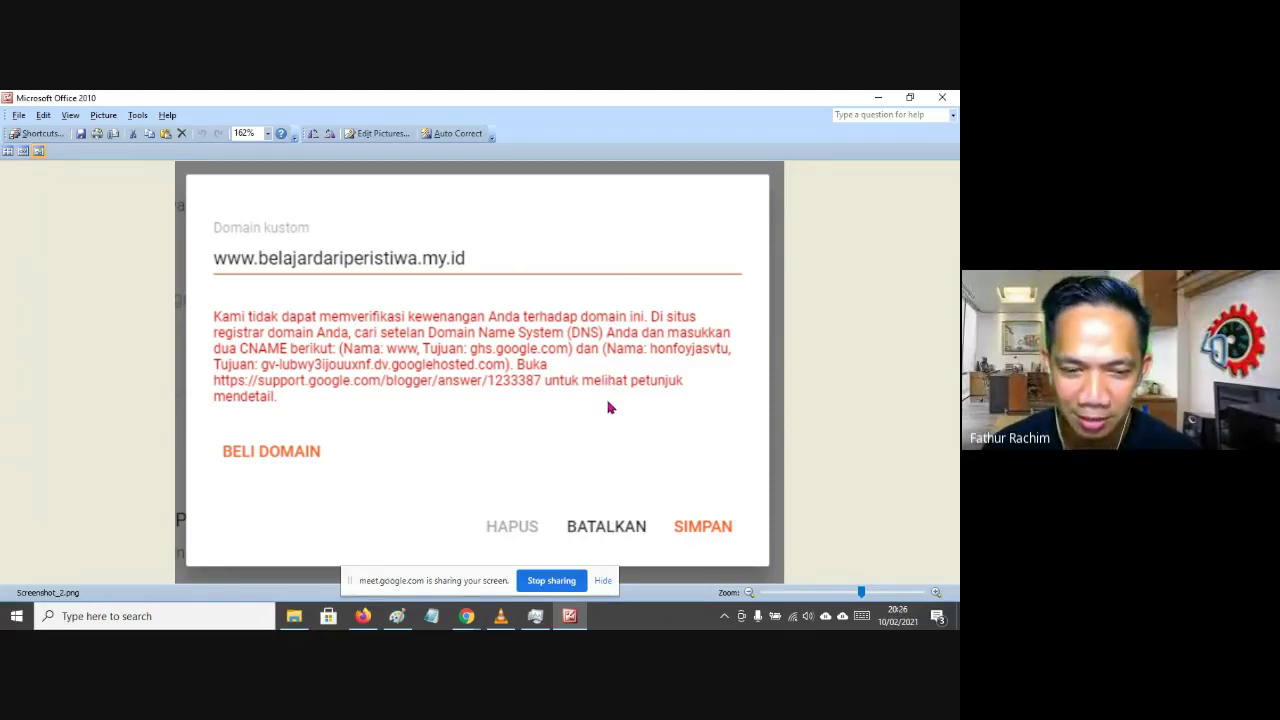
pyautogui.moveTo(301, 621)
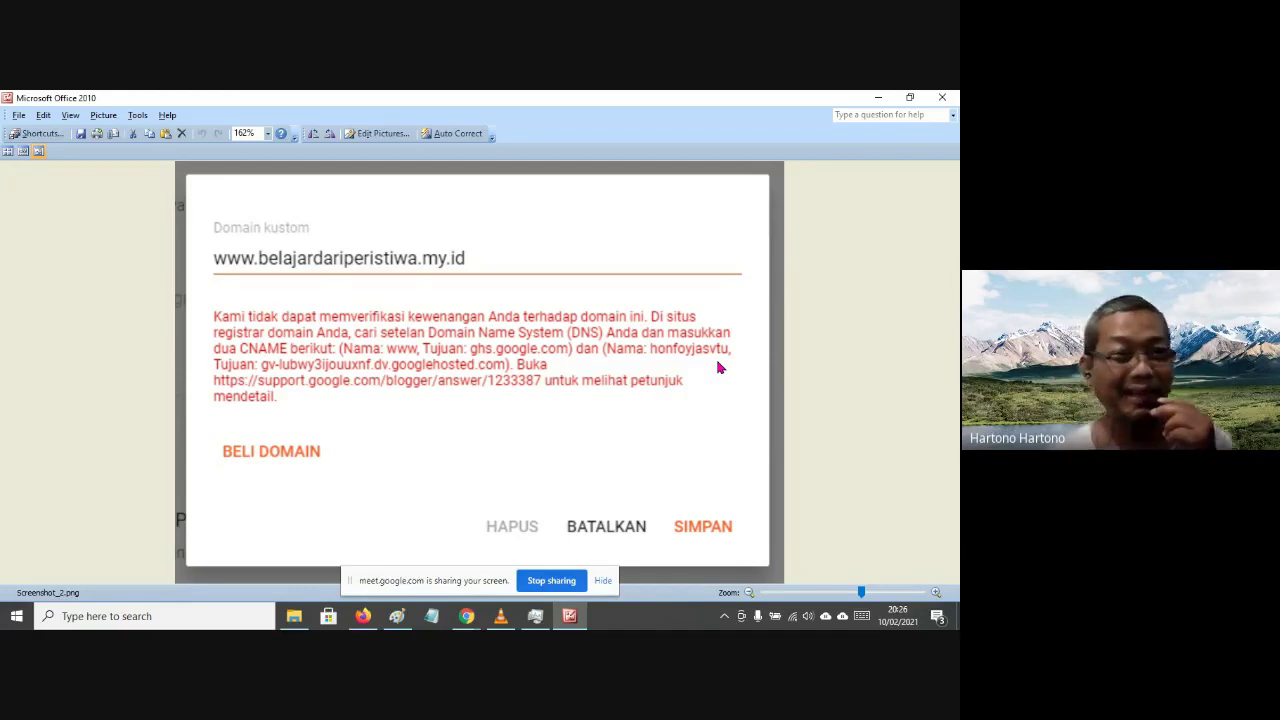
pyautogui.click(470, 612)
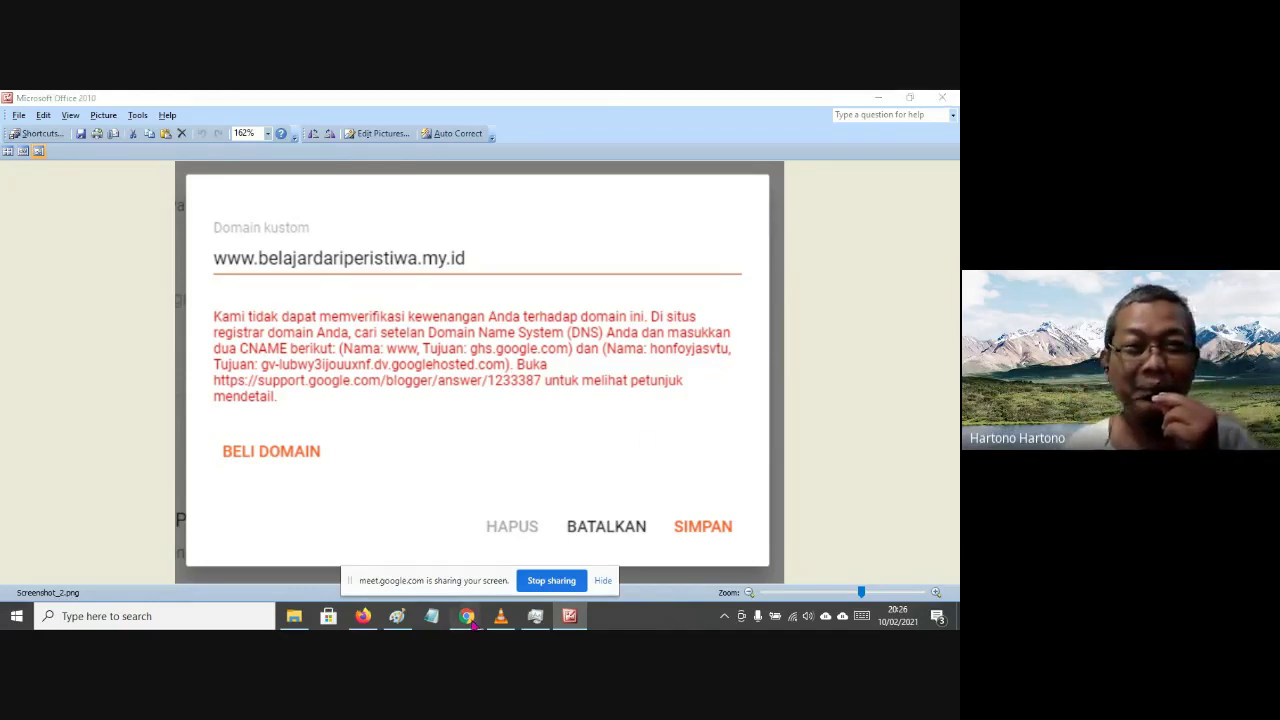
pyautogui.click(437, 553)
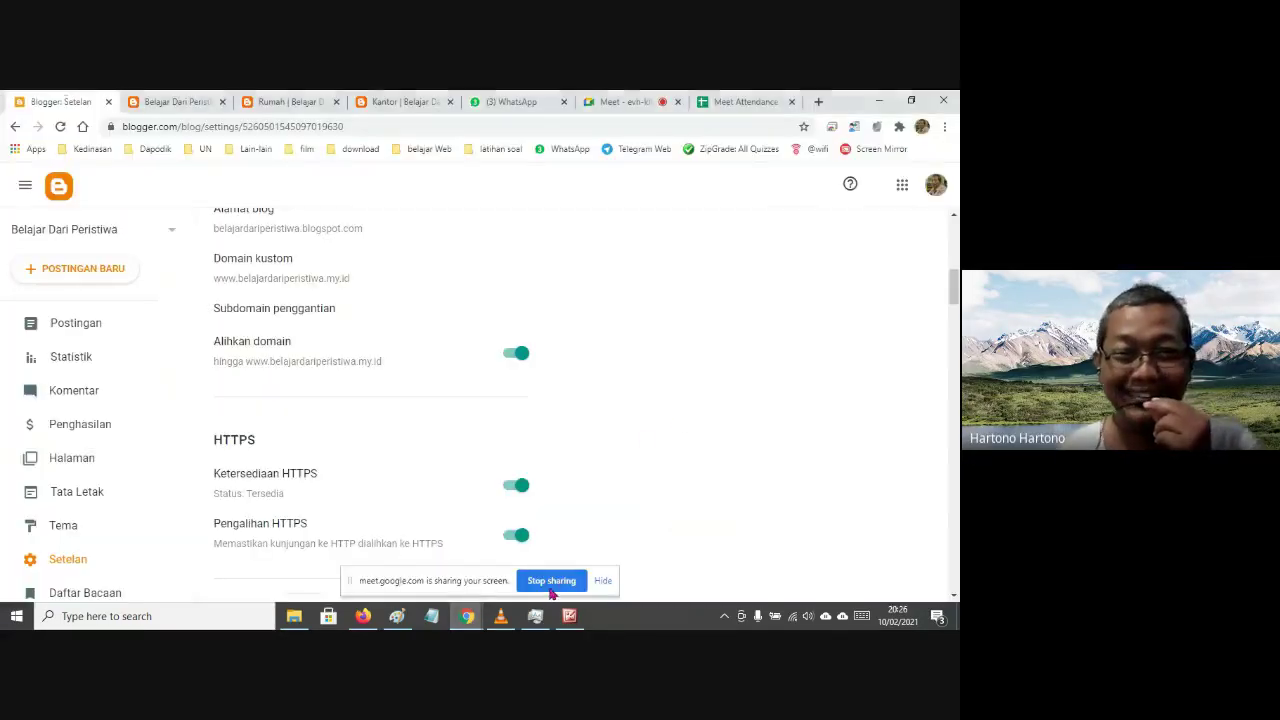
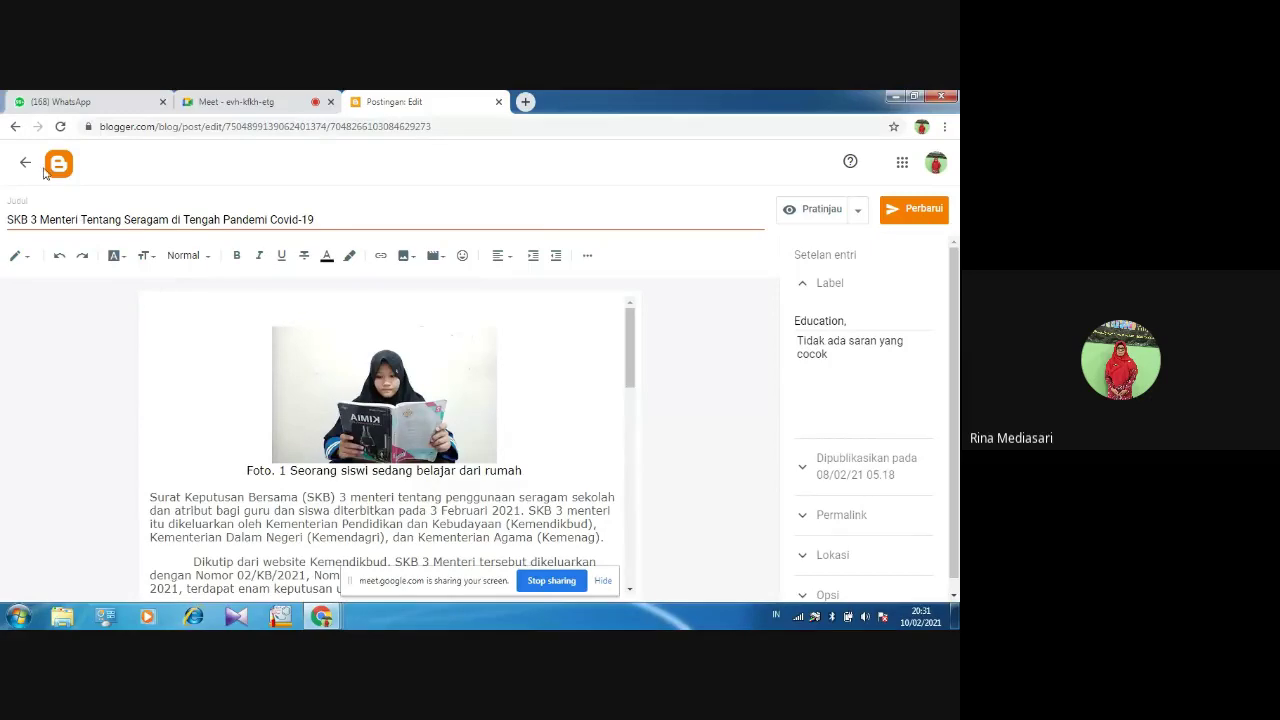
# Leave the post editor and view the live FUN_CHEMISTRY blog's Follow Us, Trending and archive gadgets
pyautogui.click(65, 172)
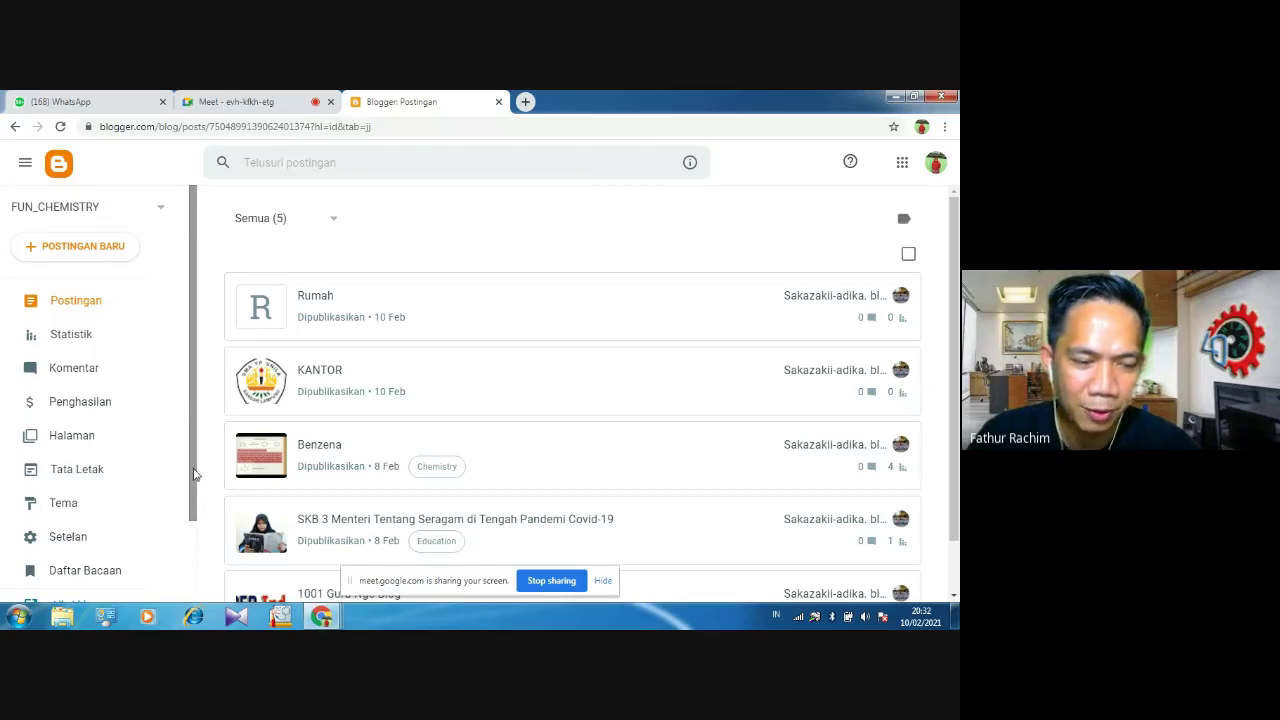
pyautogui.scroll(-2, 195, 475)
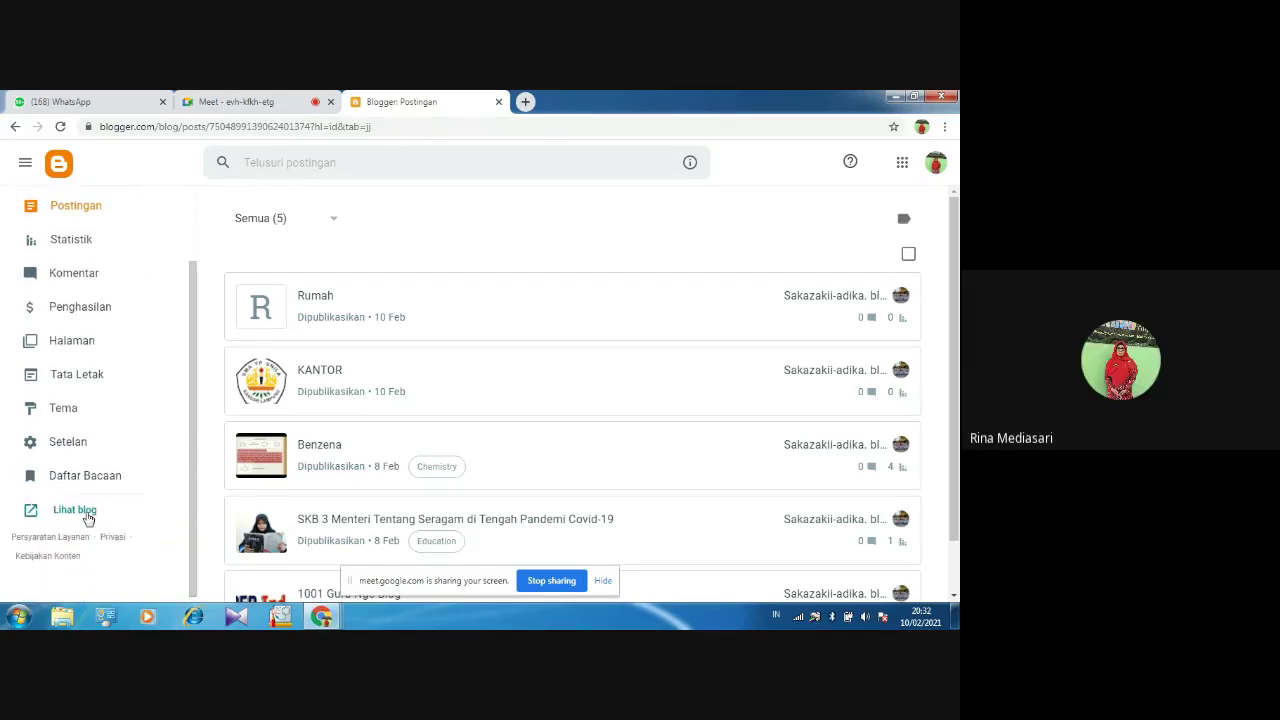
pyautogui.click(87, 517)
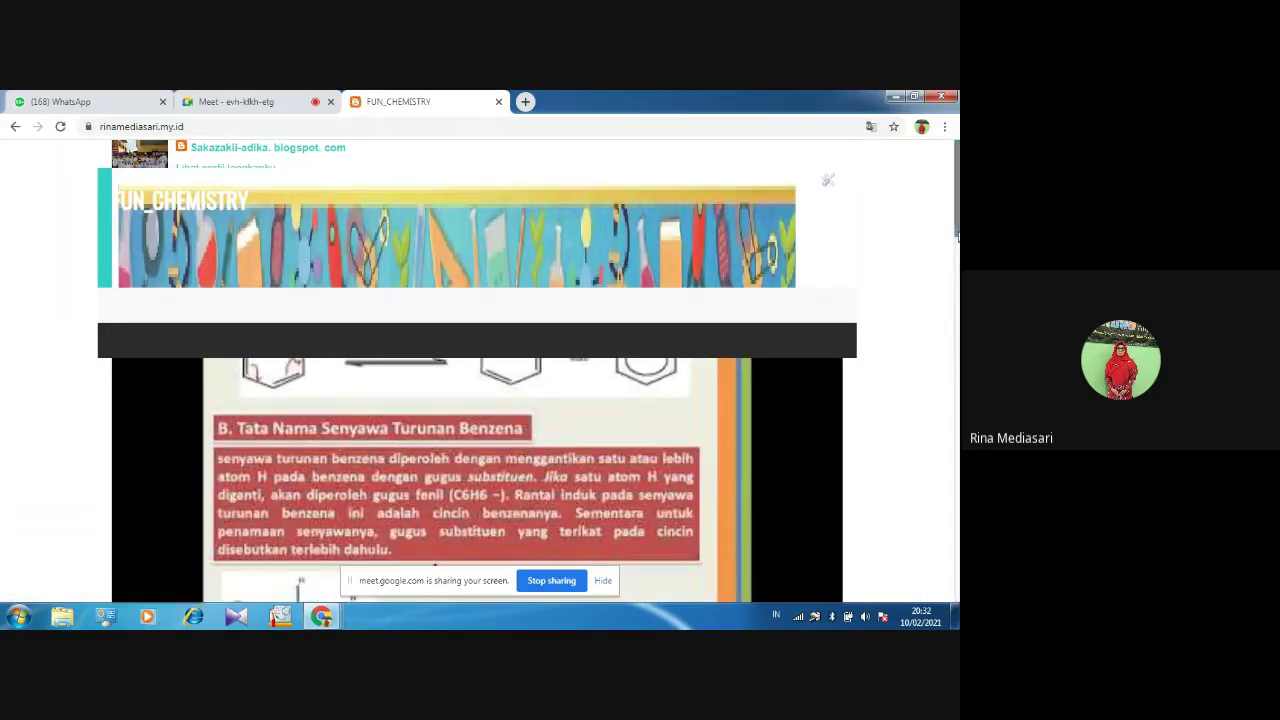
pyautogui.moveTo(958, 232); pyautogui.dragTo(958, 285)
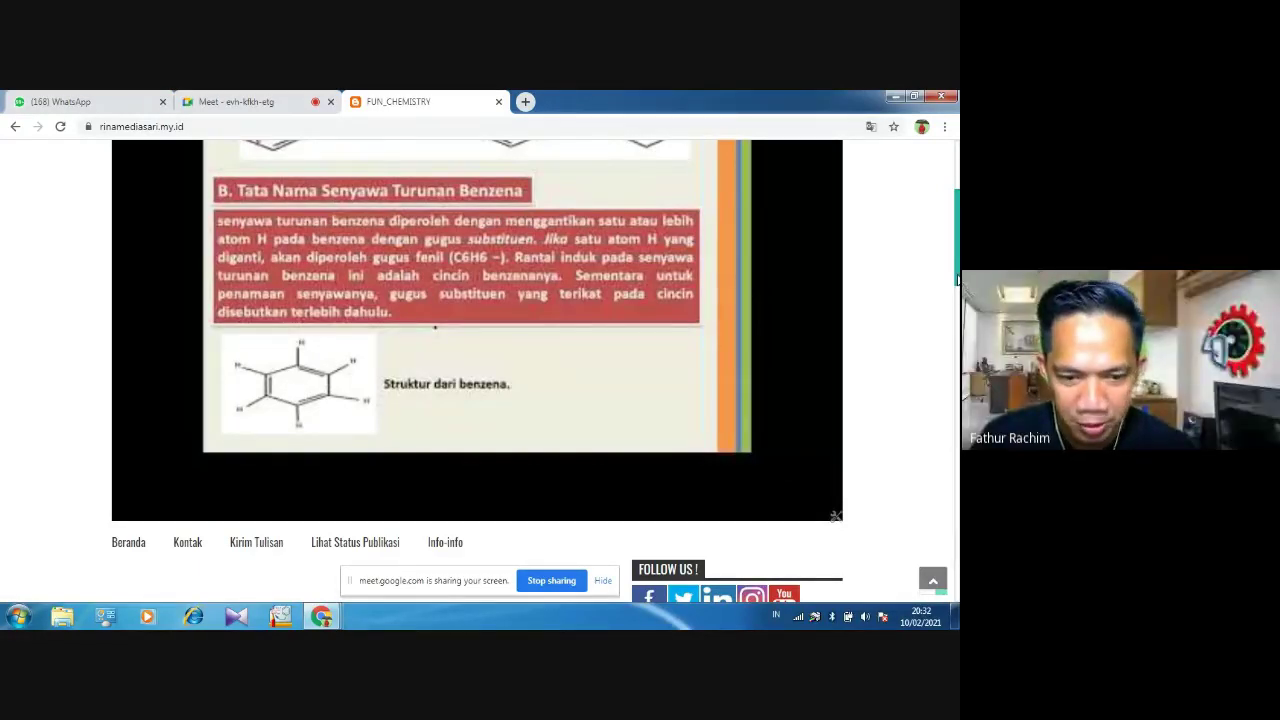
pyautogui.scroll(3, 957, 280)
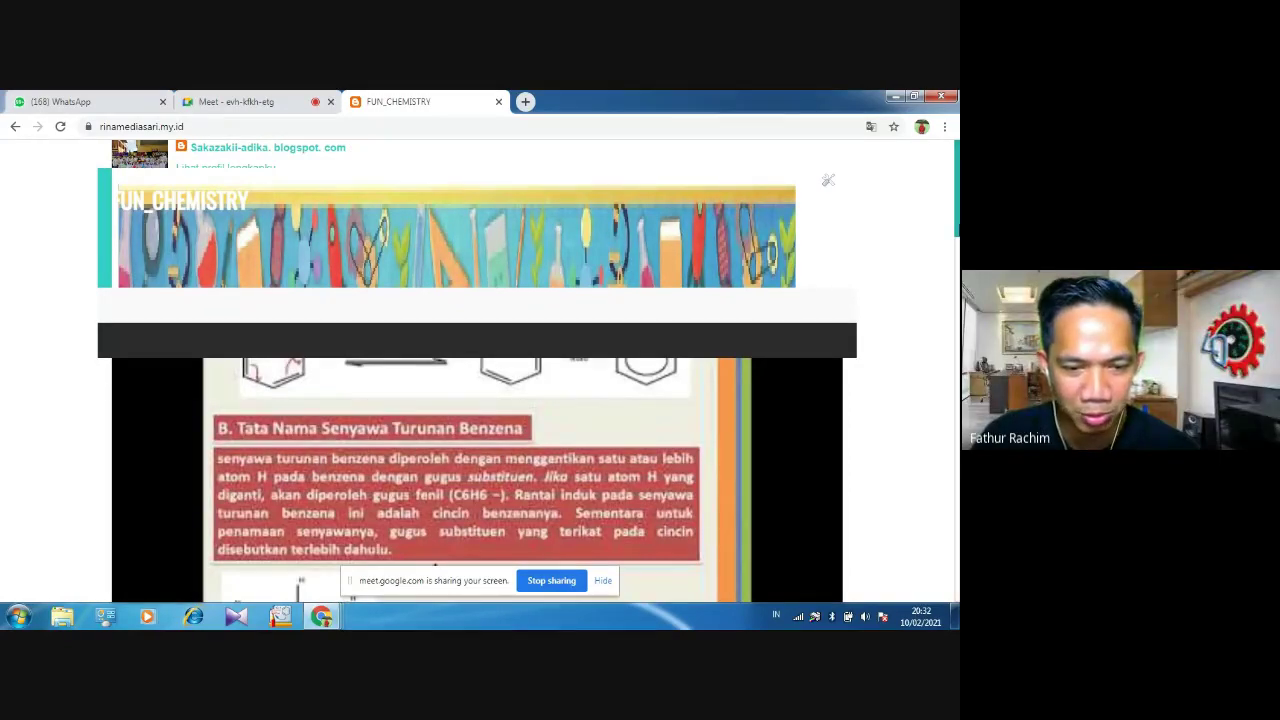
pyautogui.moveTo(957, 199); pyautogui.dragTo(958, 290)
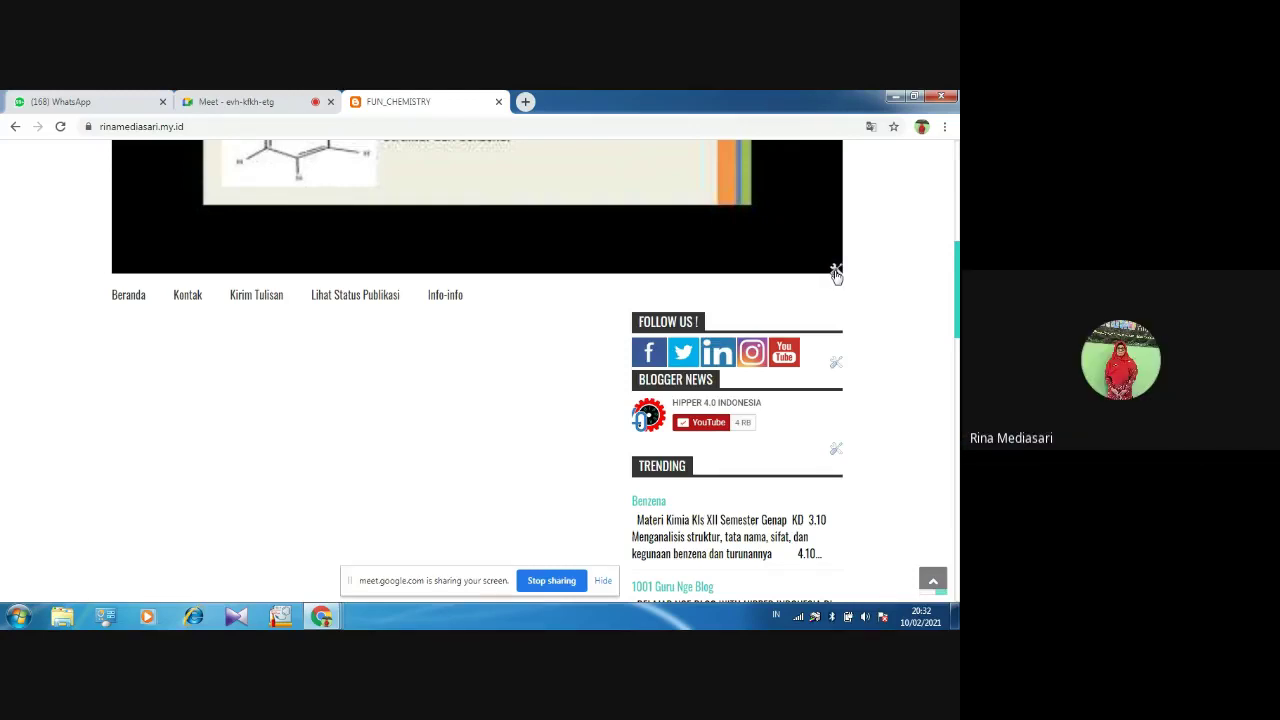
# Delete the Entri yang Diunggulkan gadget featuring the Benzena post
pyautogui.click(836, 272)
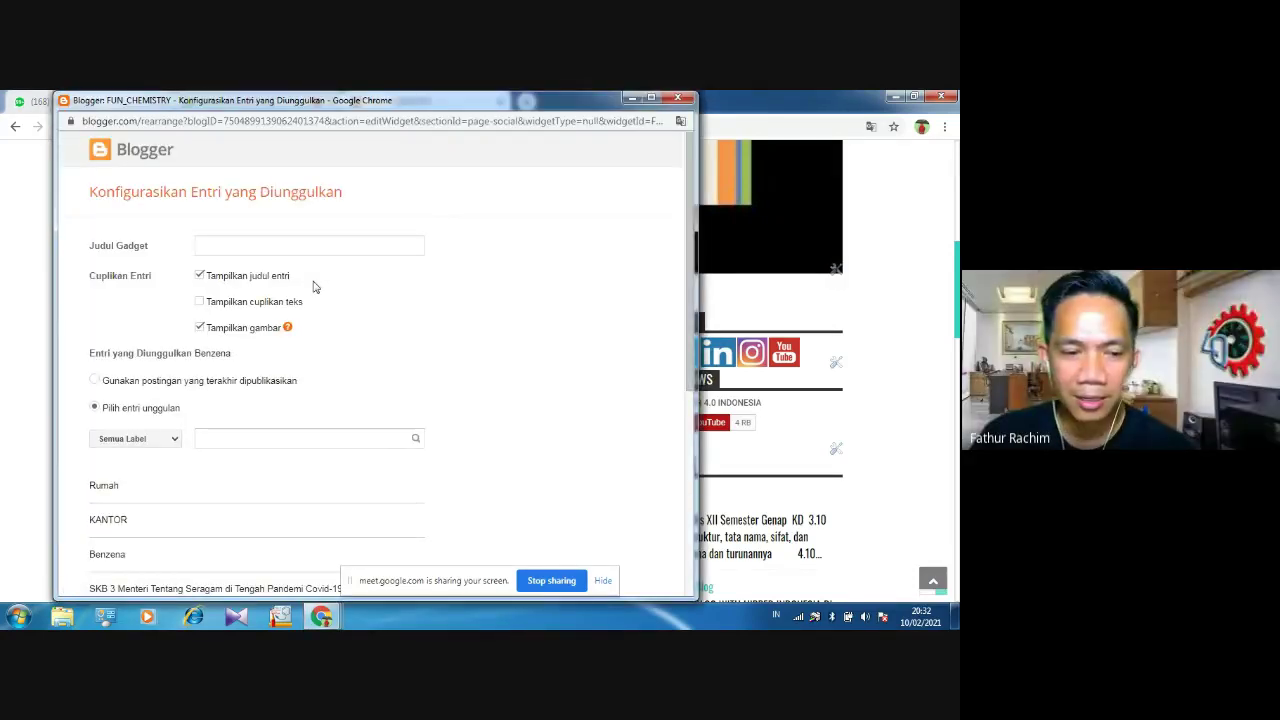
pyautogui.click(289, 250)
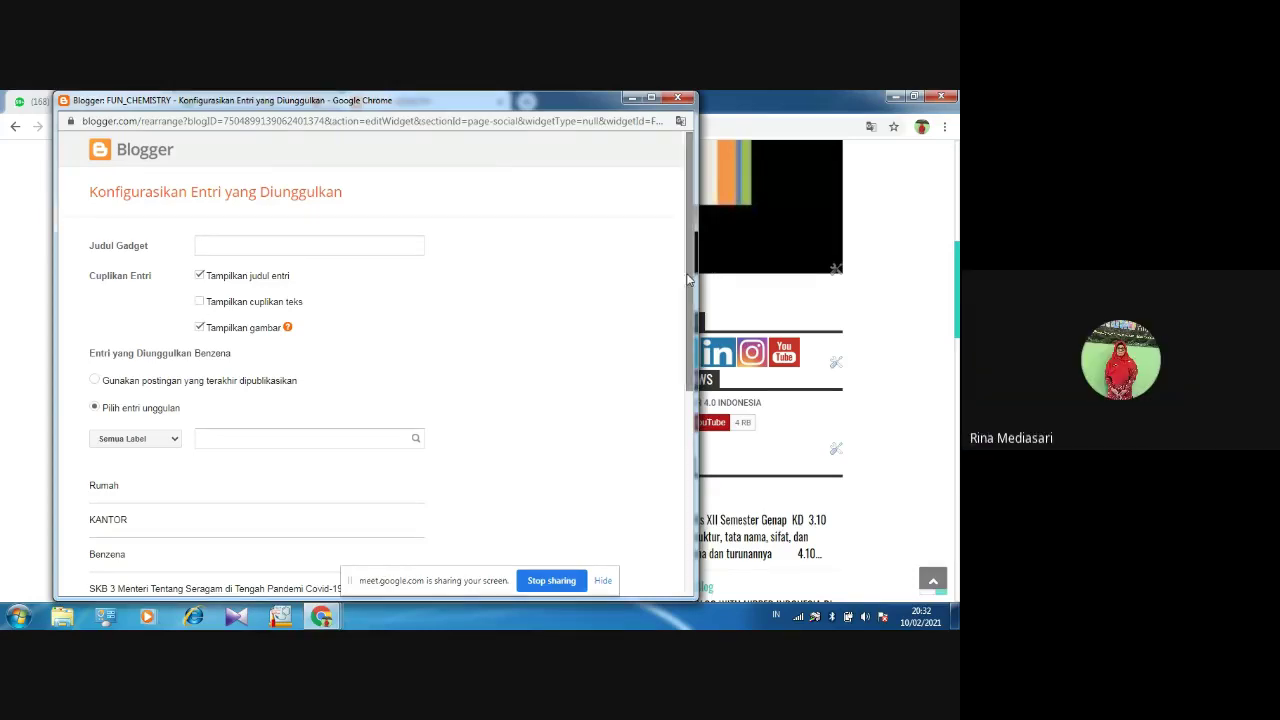
pyautogui.scroll(-3, 707, 410)
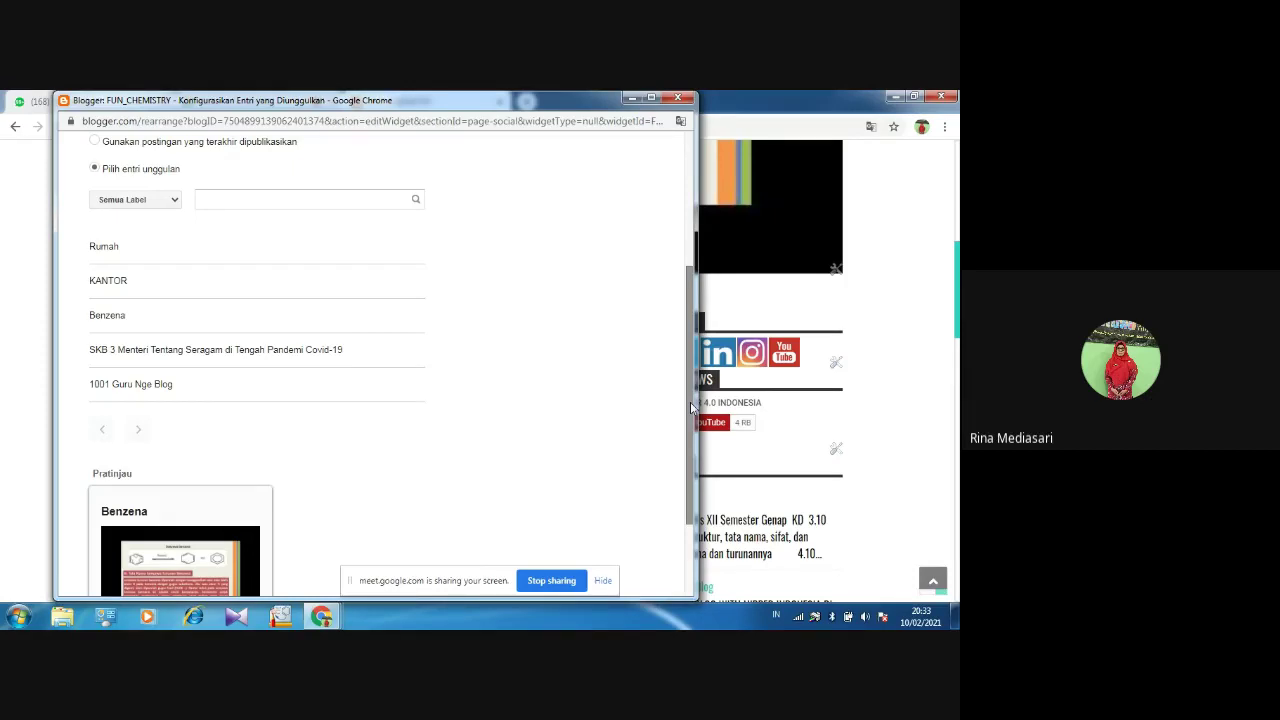
pyautogui.scroll(-2, 690, 408)
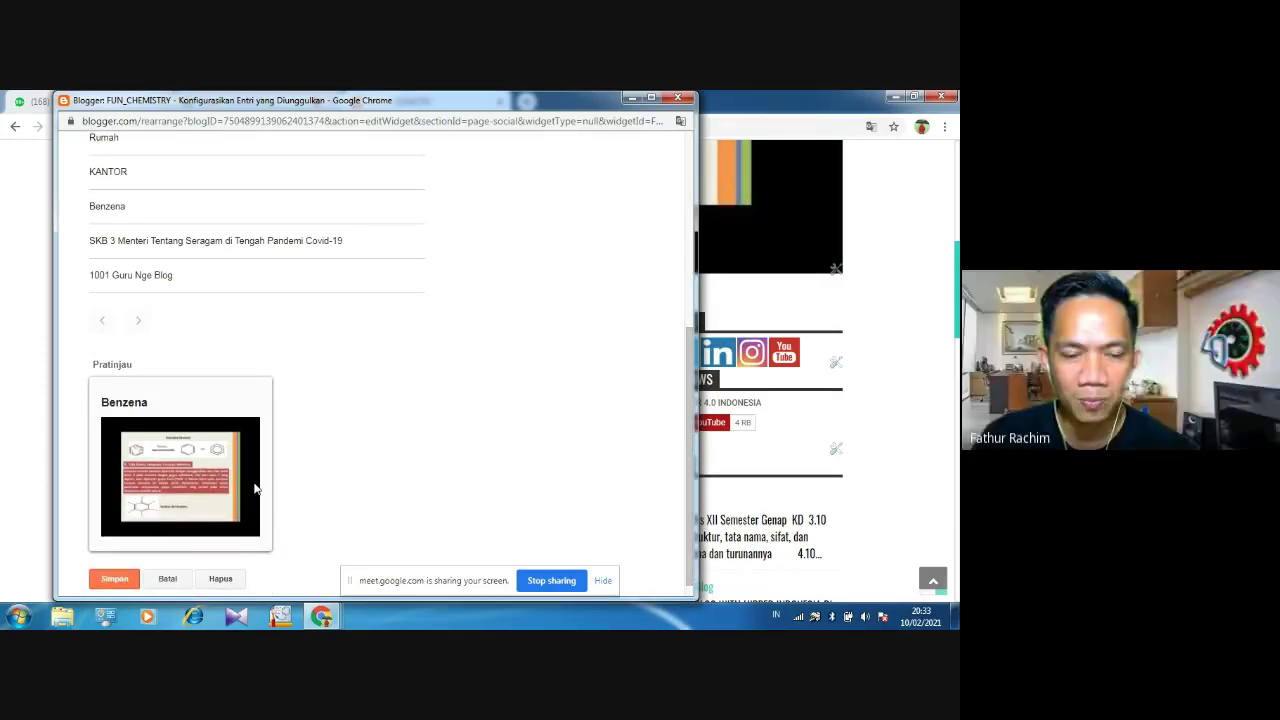
pyautogui.click(230, 582)
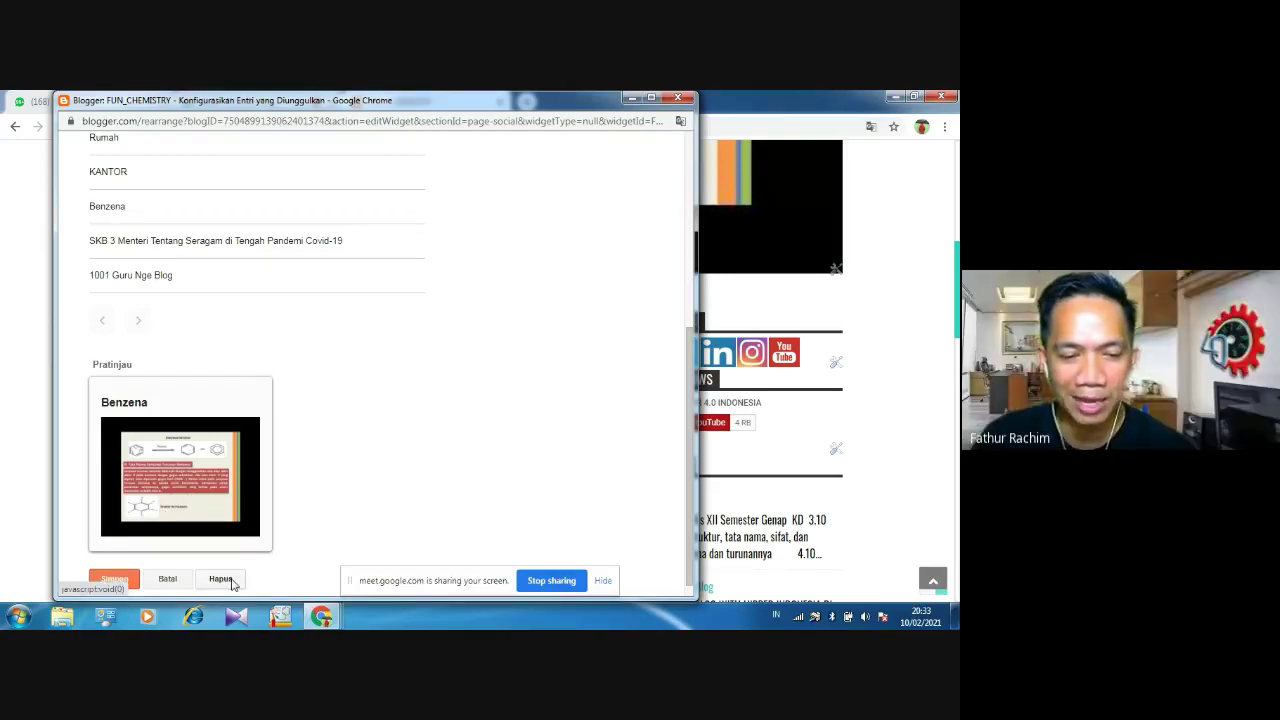
pyautogui.click(221, 579)
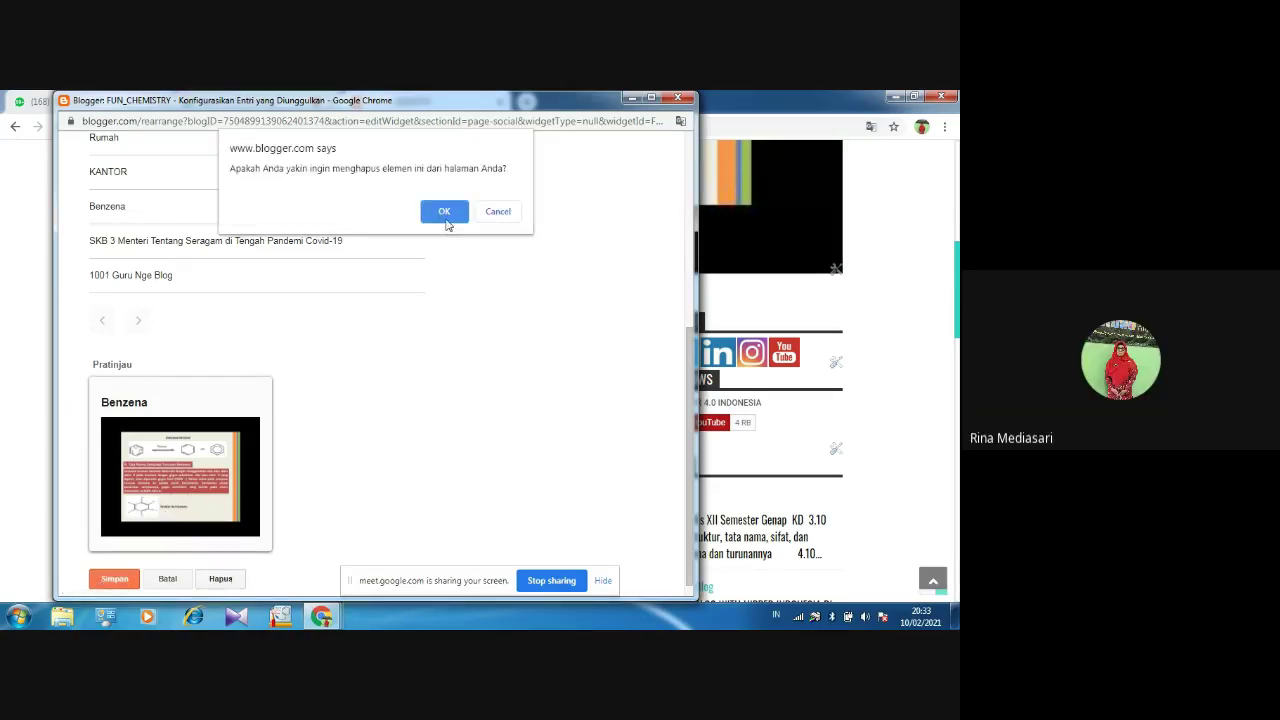
pyautogui.click(445, 216)
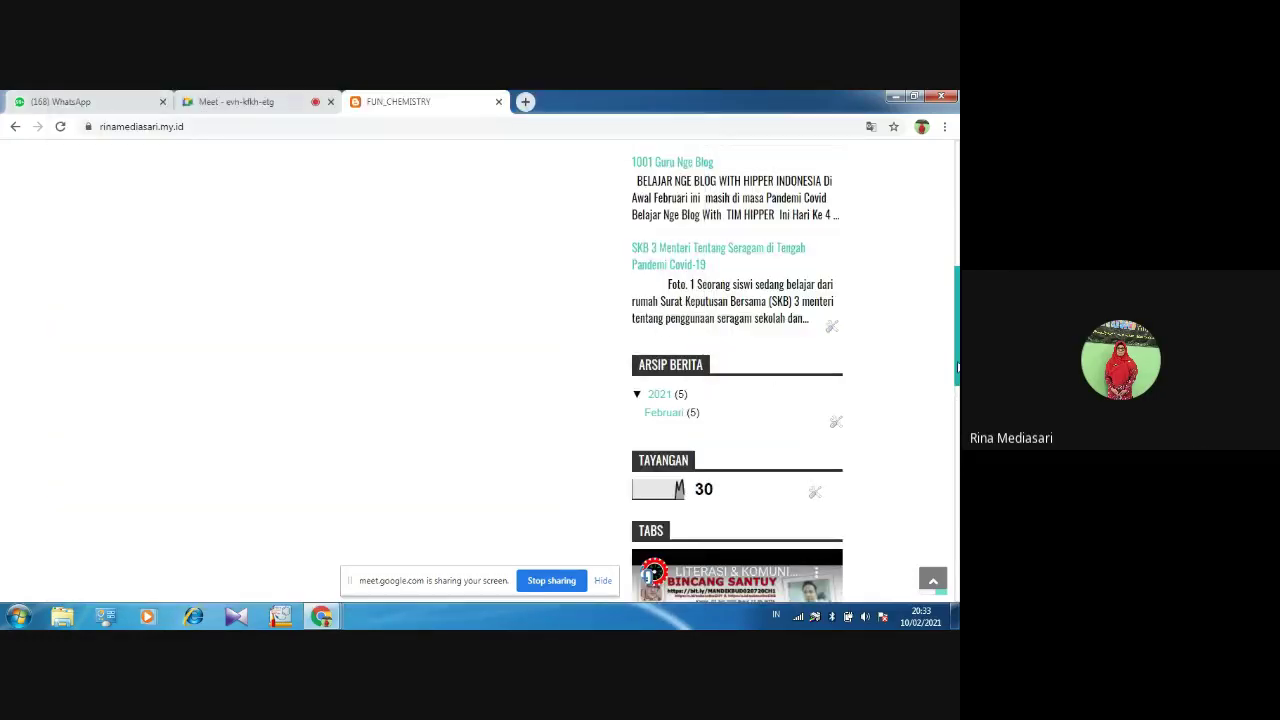
# Open the author's Lihat profil lengkapku page listing their three blogs
pyautogui.moveTo(957, 366); pyautogui.dragTo(956, 240)
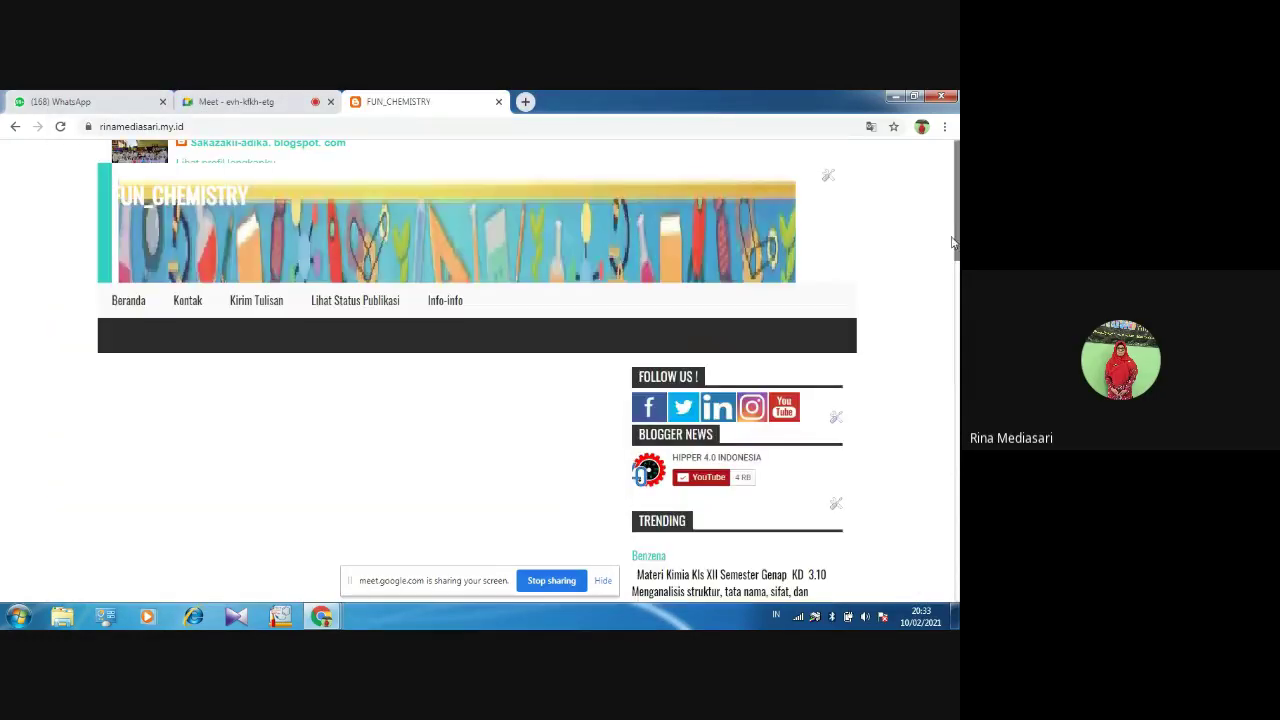
pyautogui.click(957, 293)
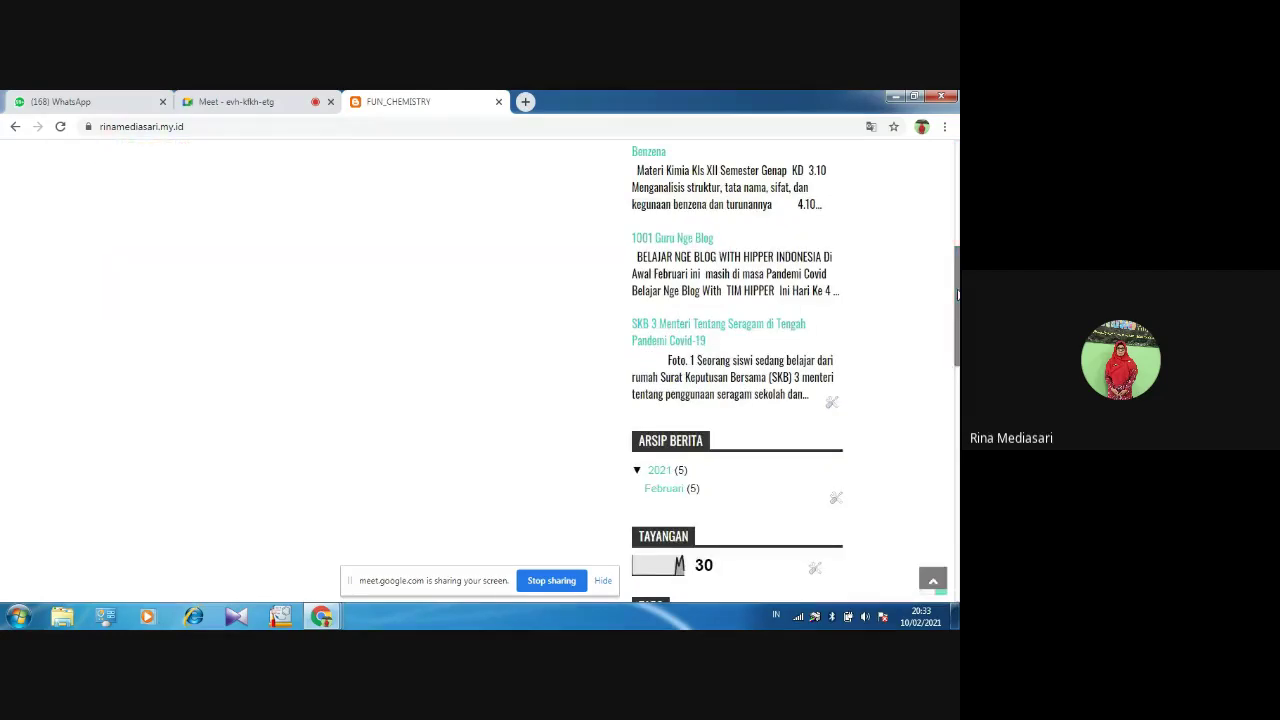
pyautogui.moveTo(957, 294); pyautogui.dragTo(957, 192)
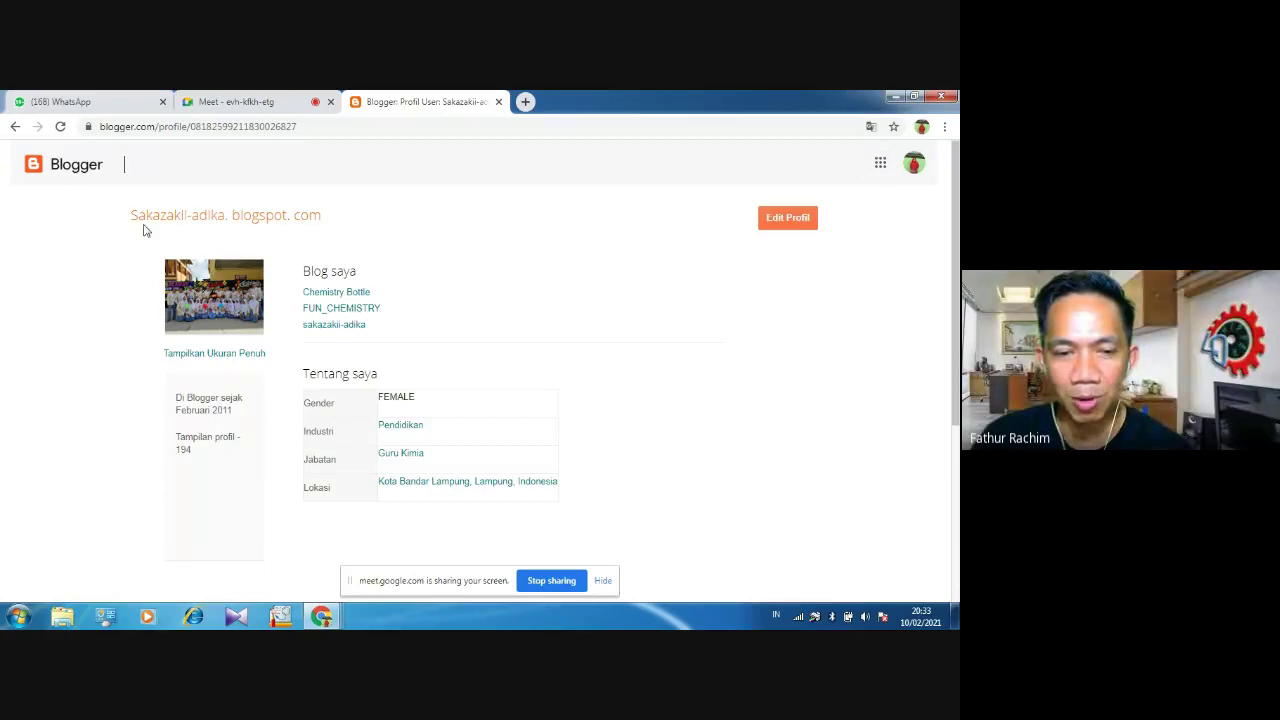
# Open blogger.com in a new tab, then go to FUN_CHEMISTRY's Tata Letak page
pyautogui.click(36, 175)
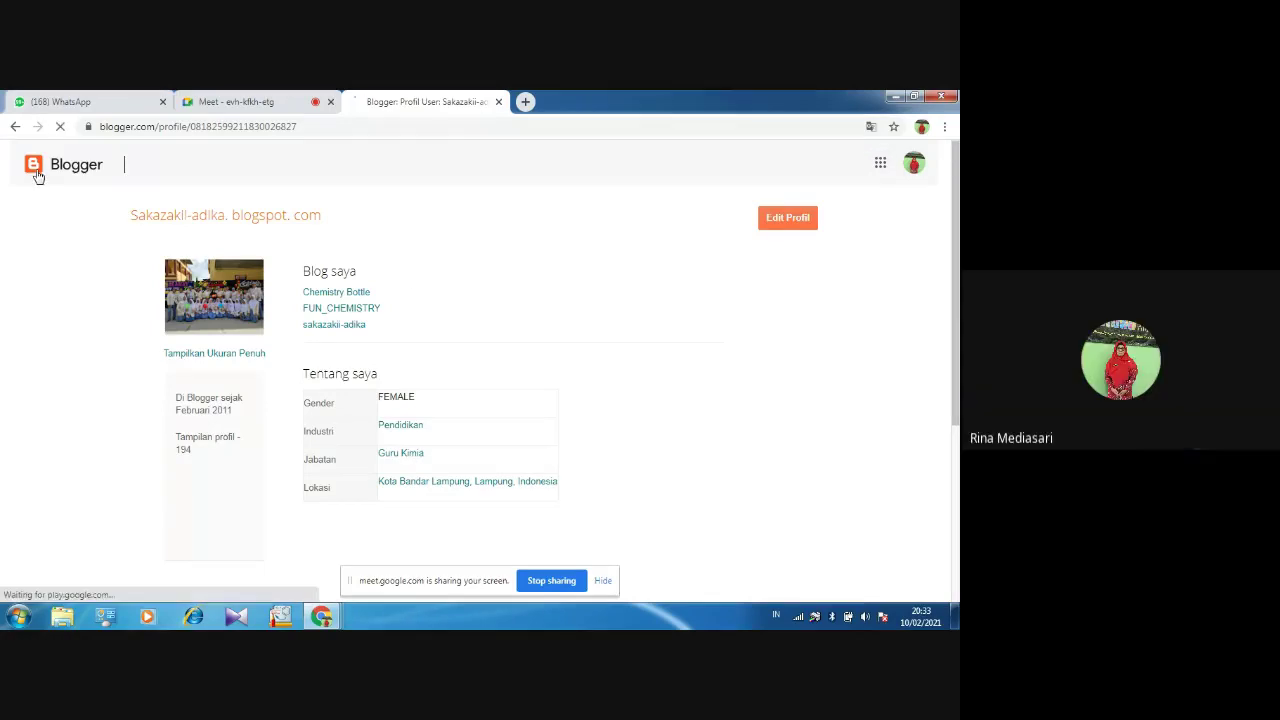
pyautogui.click(307, 130)
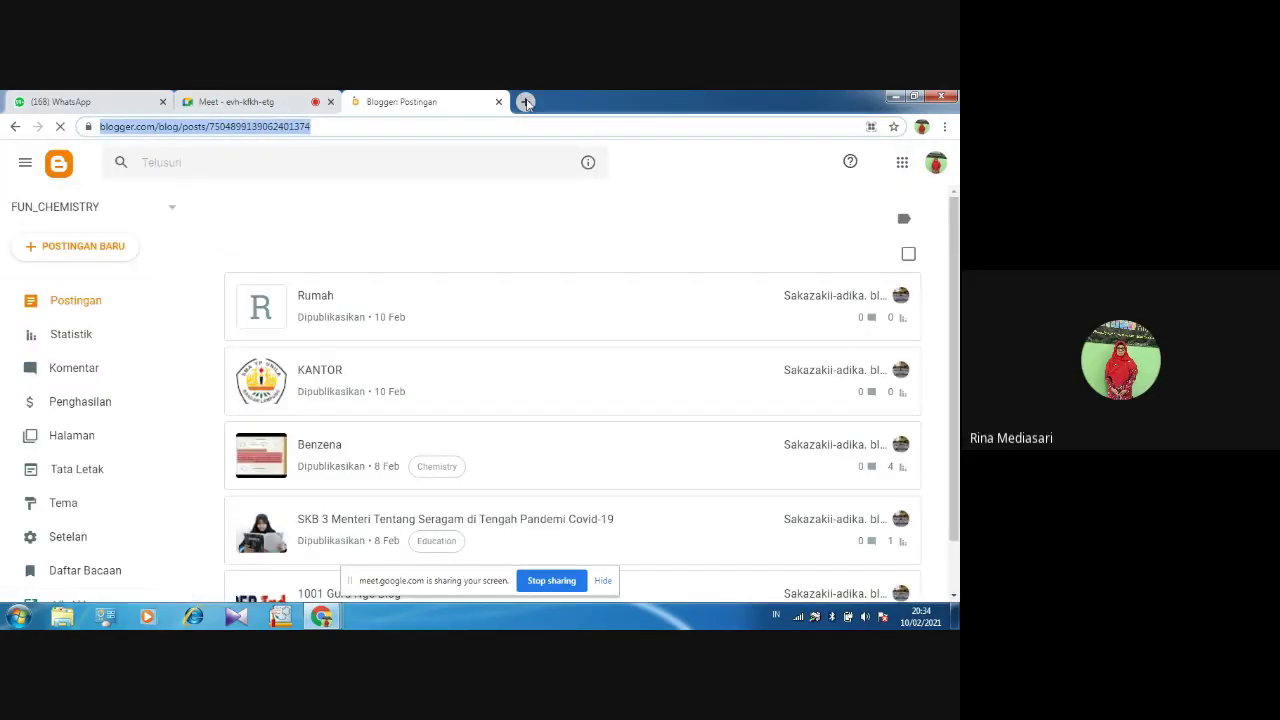
pyautogui.click(525, 101)
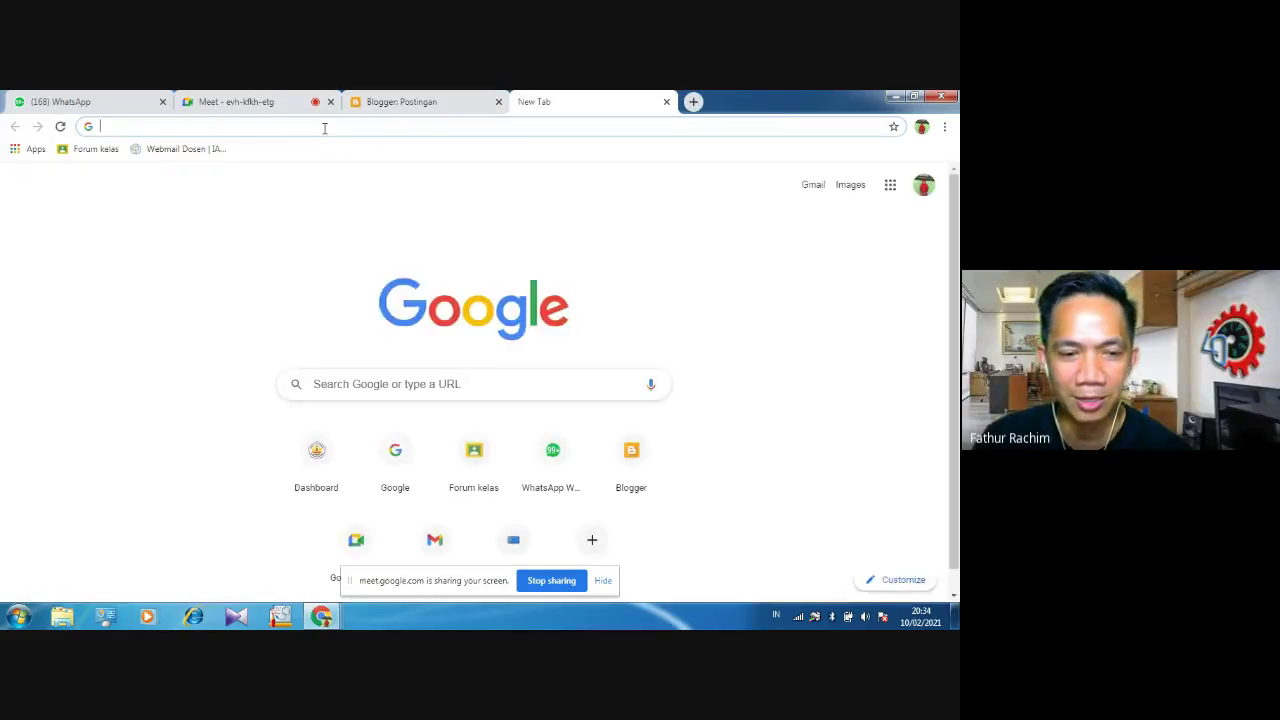
pyautogui.write('blo')
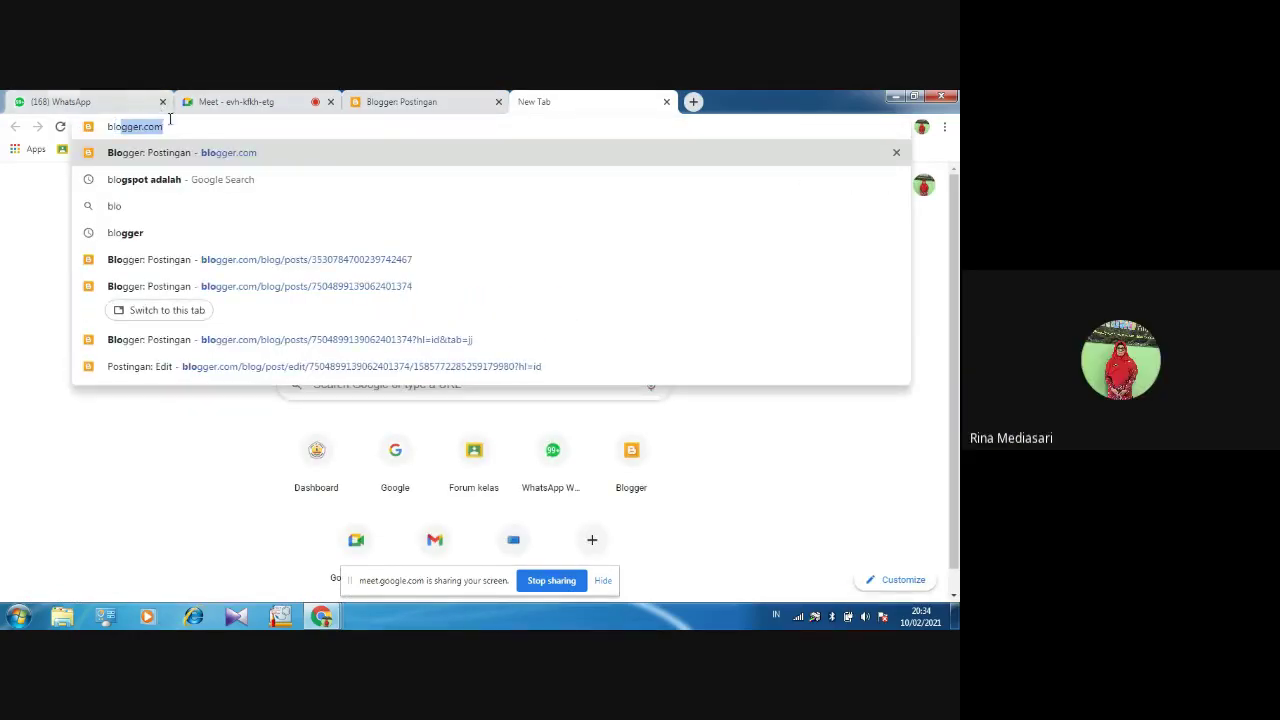
pyautogui.click(170, 126)
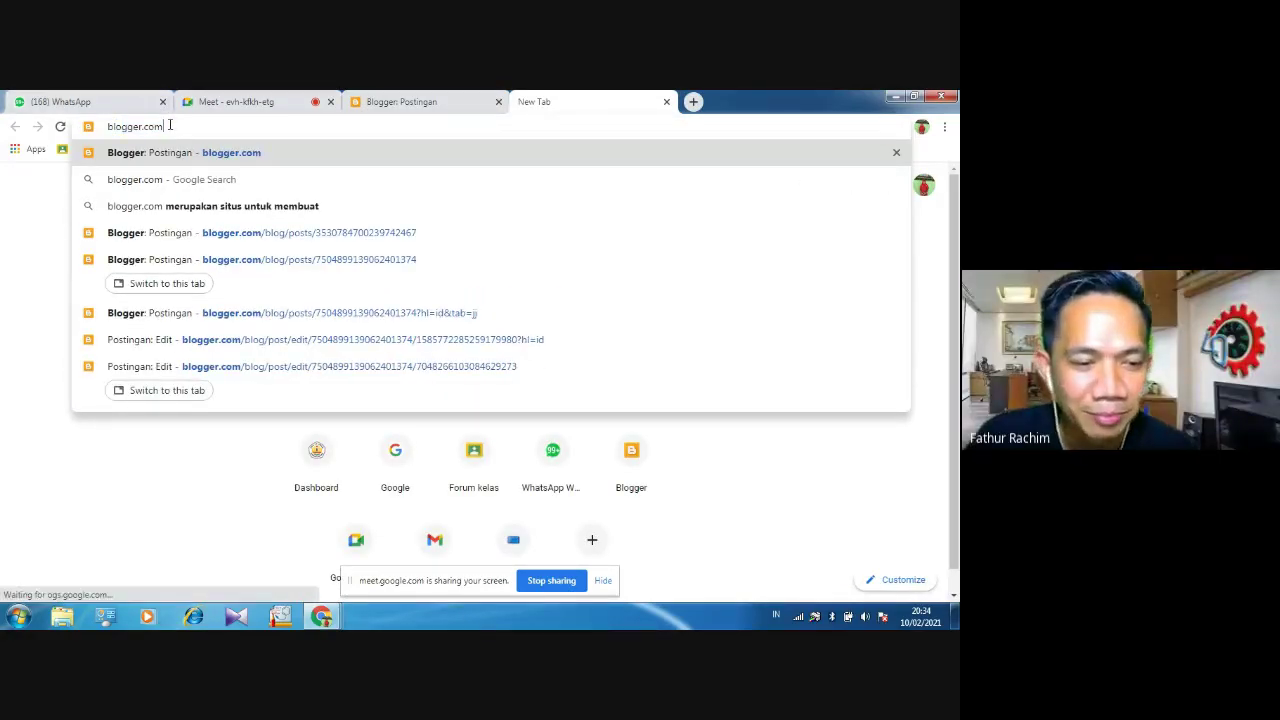
pyautogui.click(433, 101)
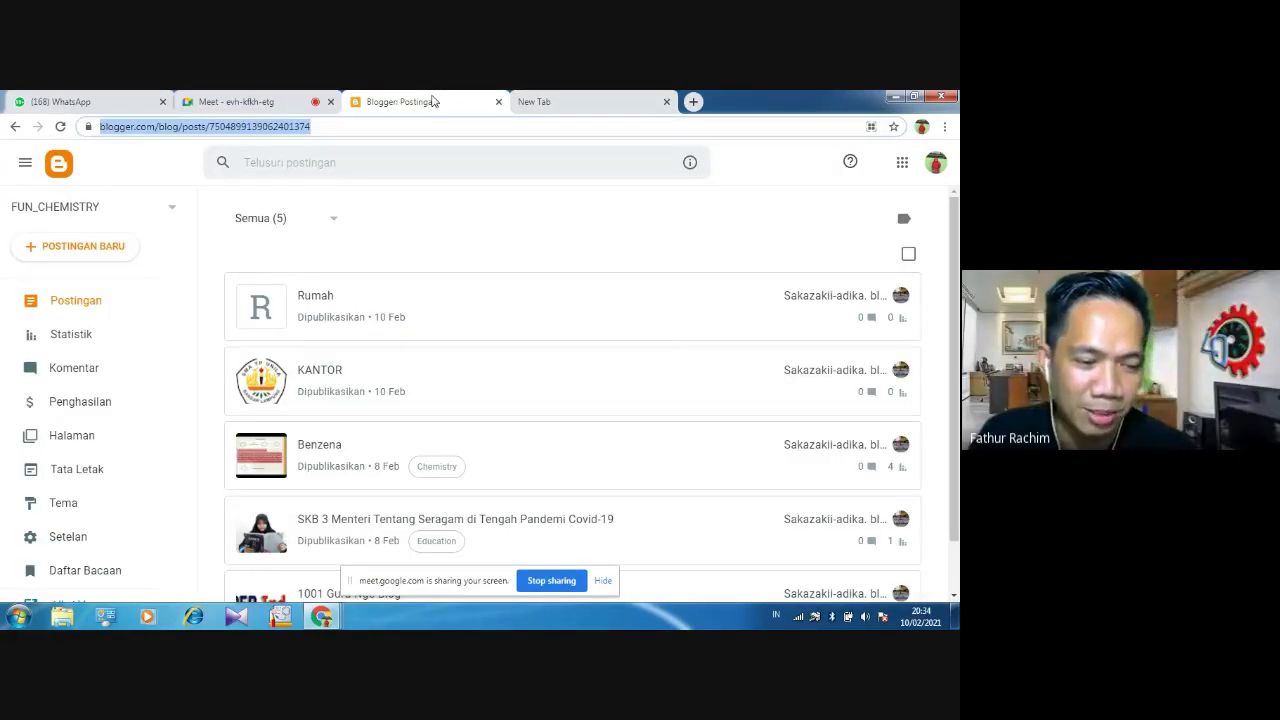
pyautogui.click(85, 469)
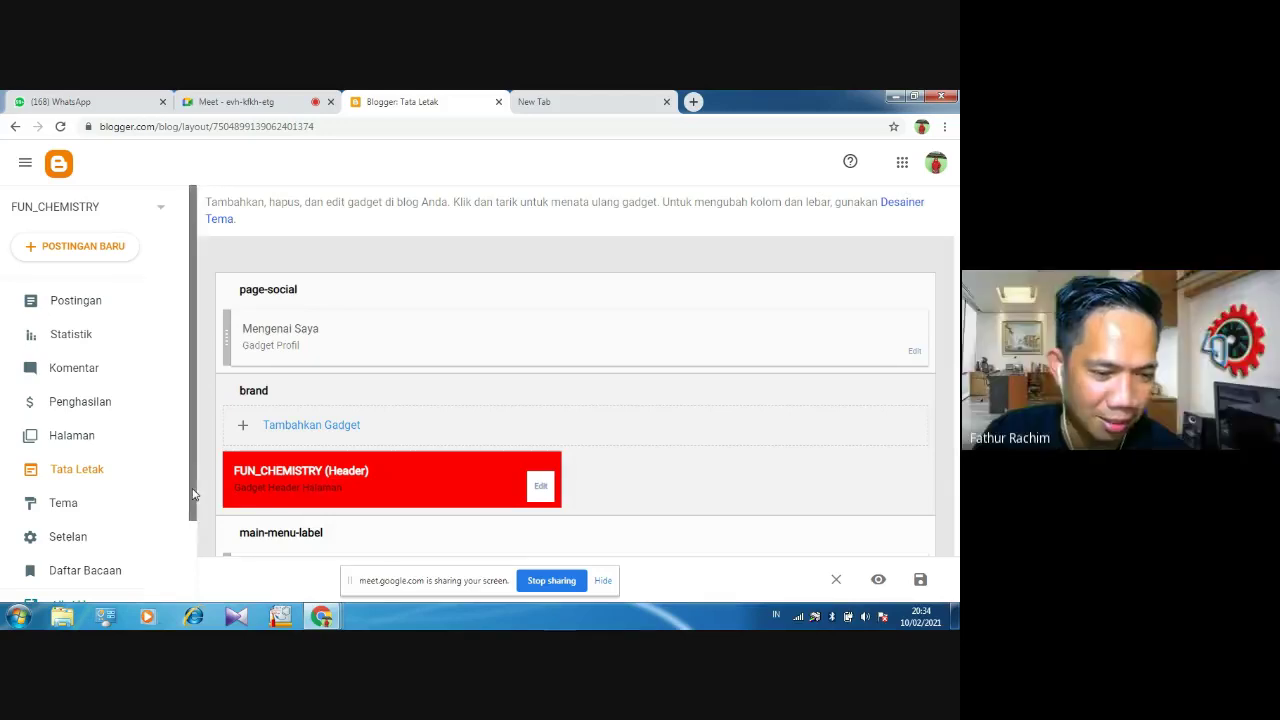
pyautogui.moveTo(194, 494); pyautogui.dragTo(196, 566)
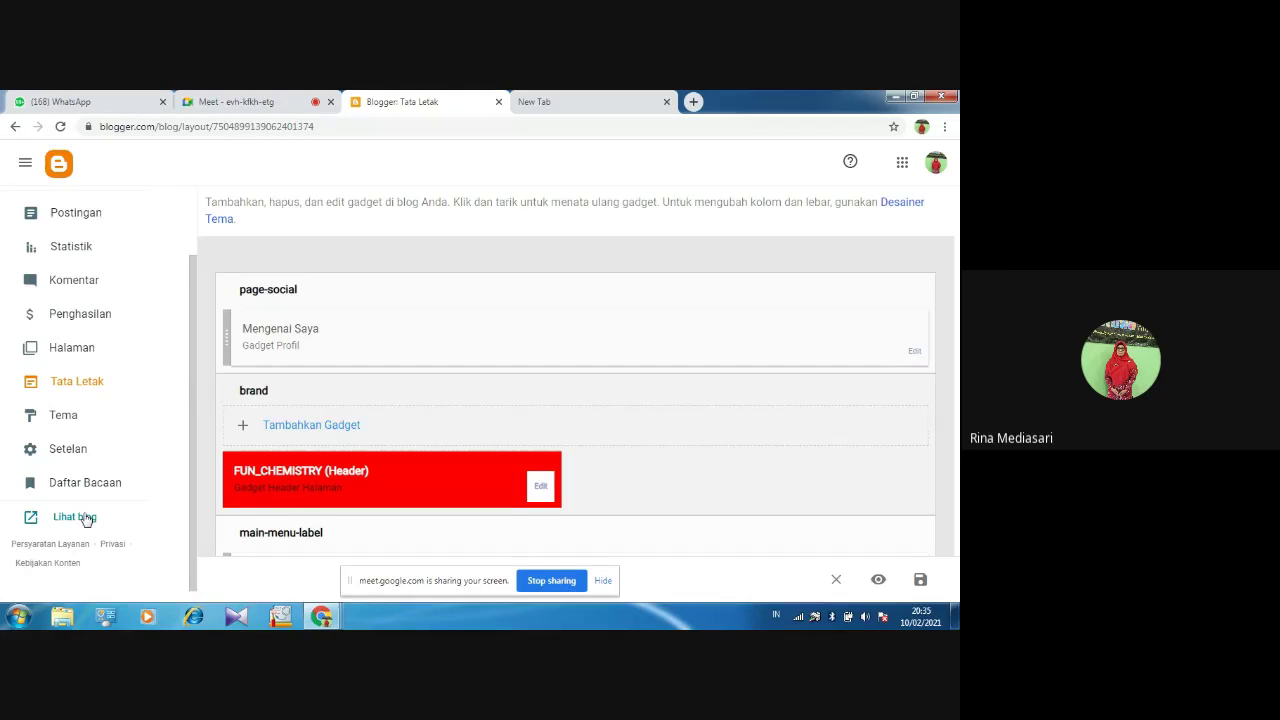
pyautogui.click(86, 518)
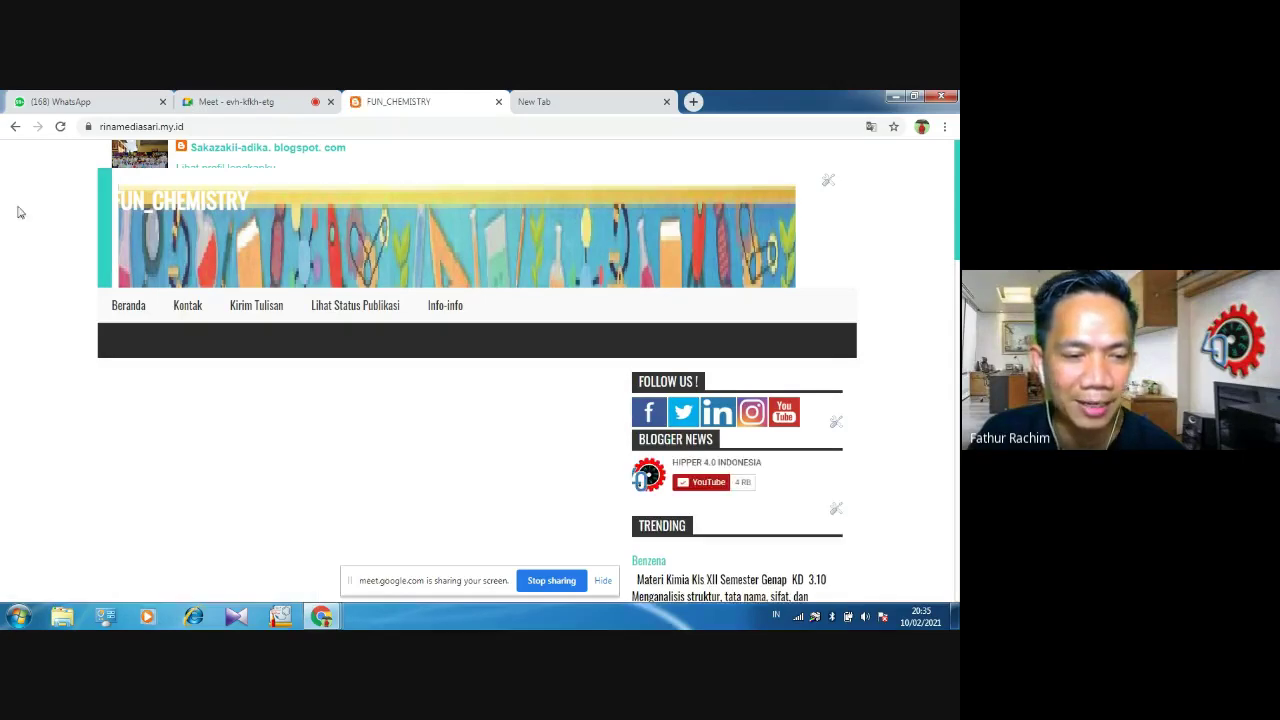
pyautogui.click(15, 127)
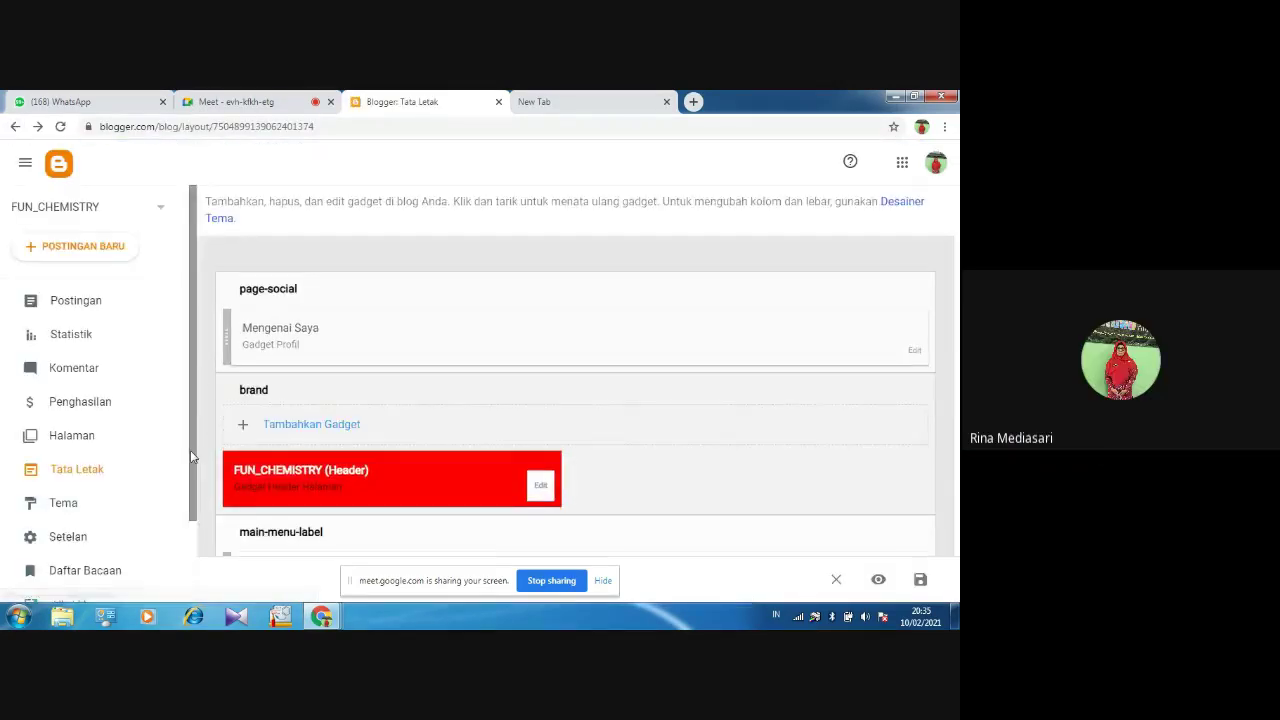
pyautogui.scroll(-2, 96, 518)
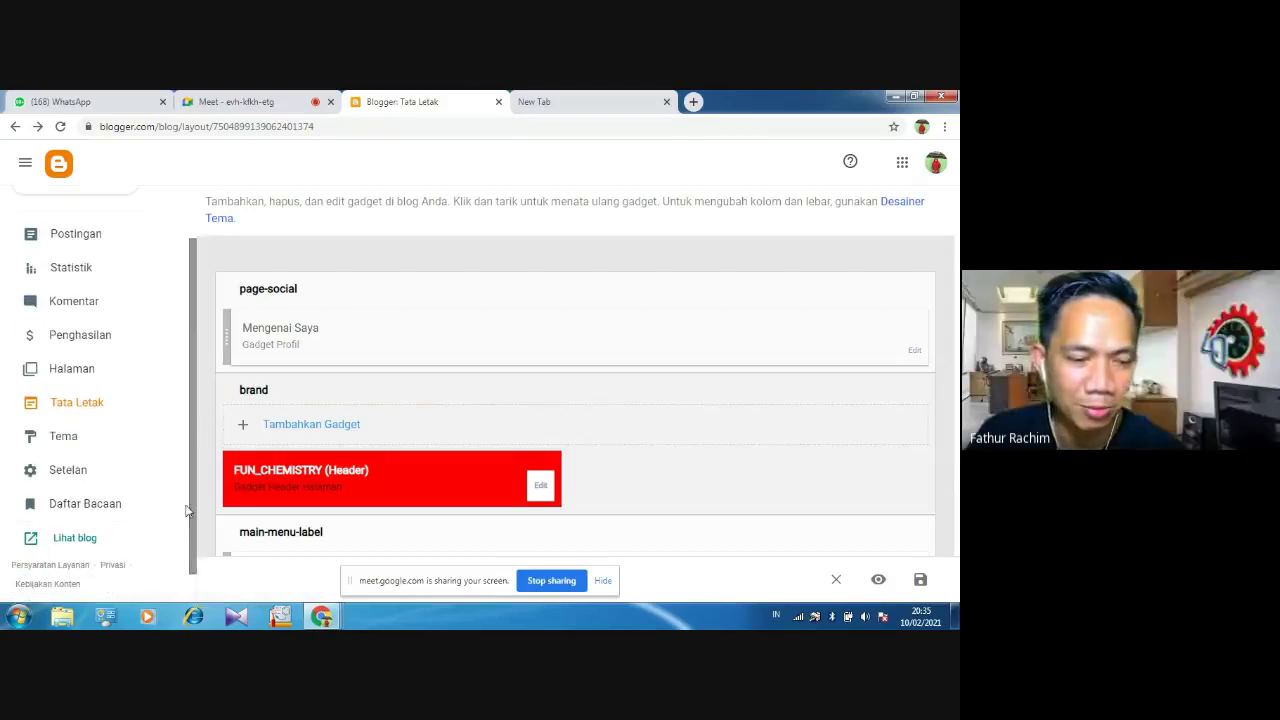
pyautogui.rightClick(82, 541)
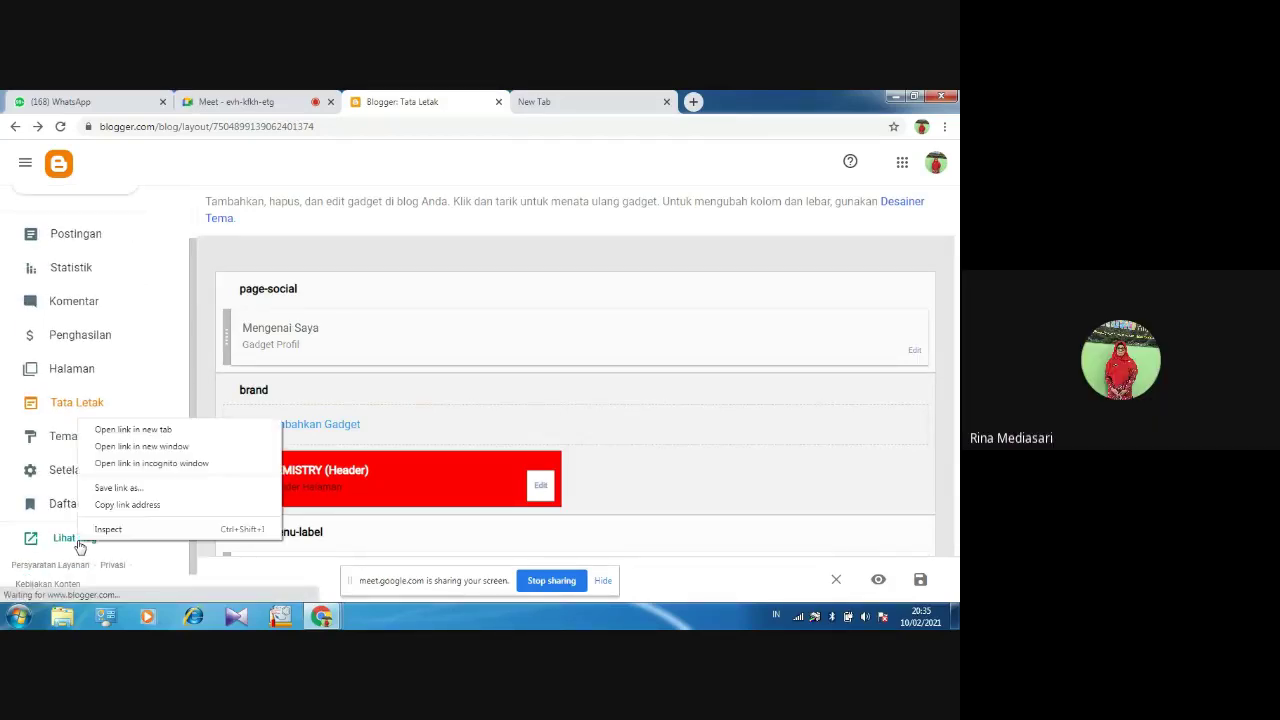
pyautogui.click(110, 429)
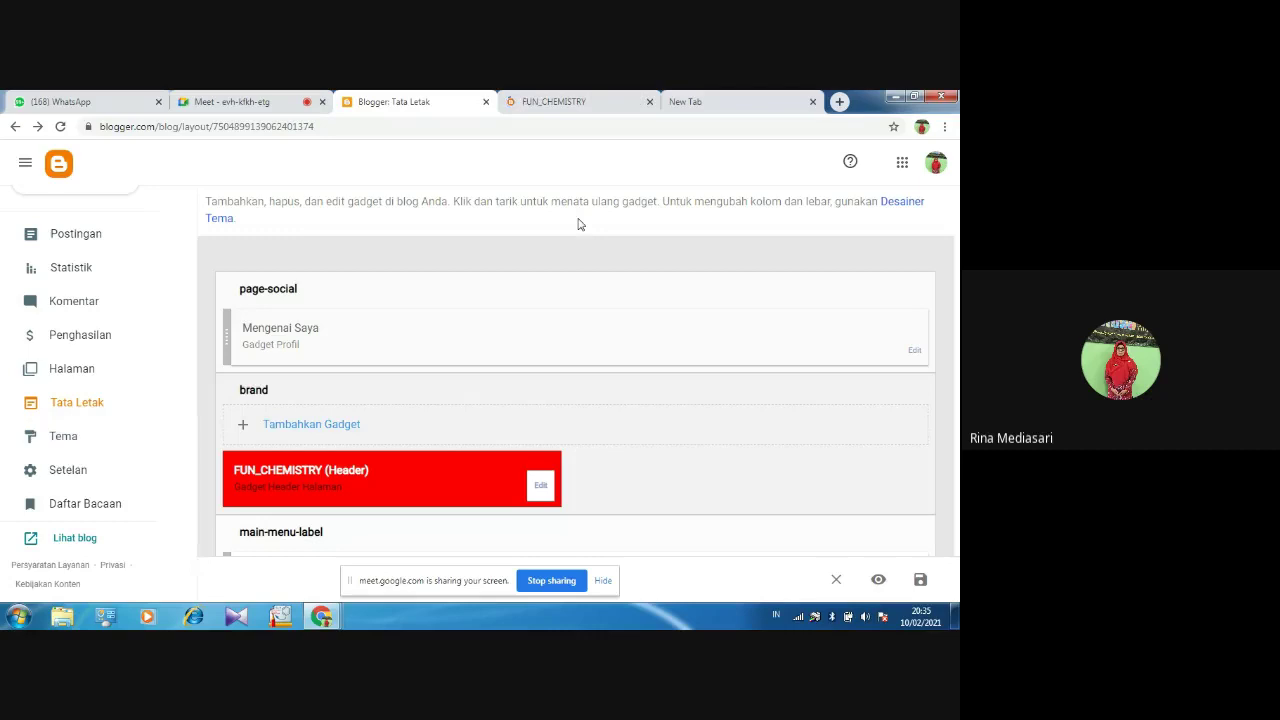
pyautogui.click(588, 108)
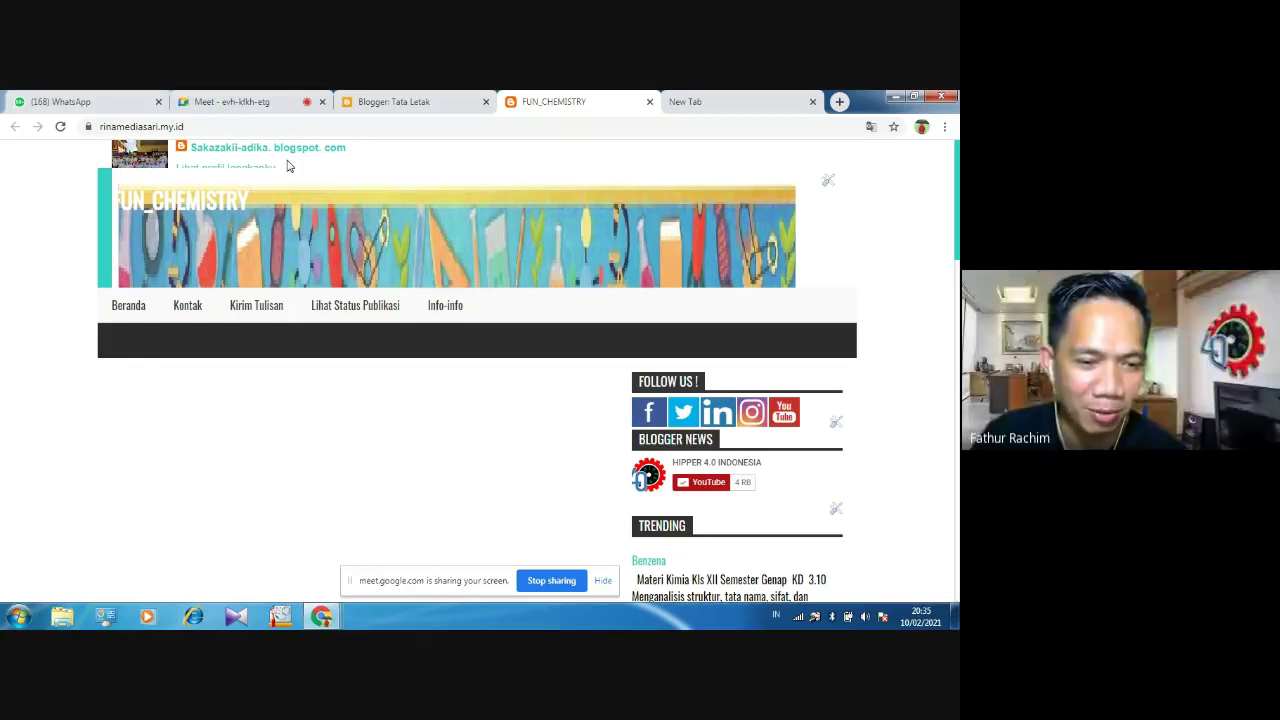
pyautogui.click(394, 102)
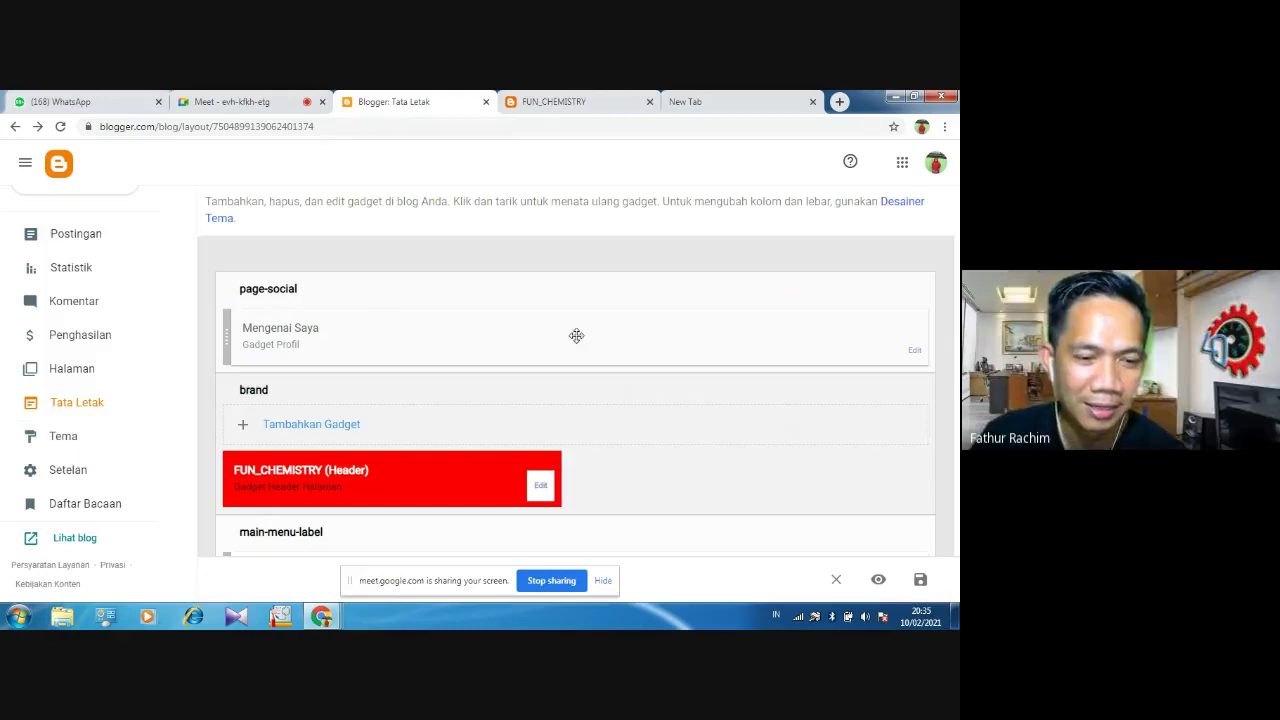
# Delete the Mengenai Saya profile gadget from page-social and save the layout
pyautogui.click(915, 352)
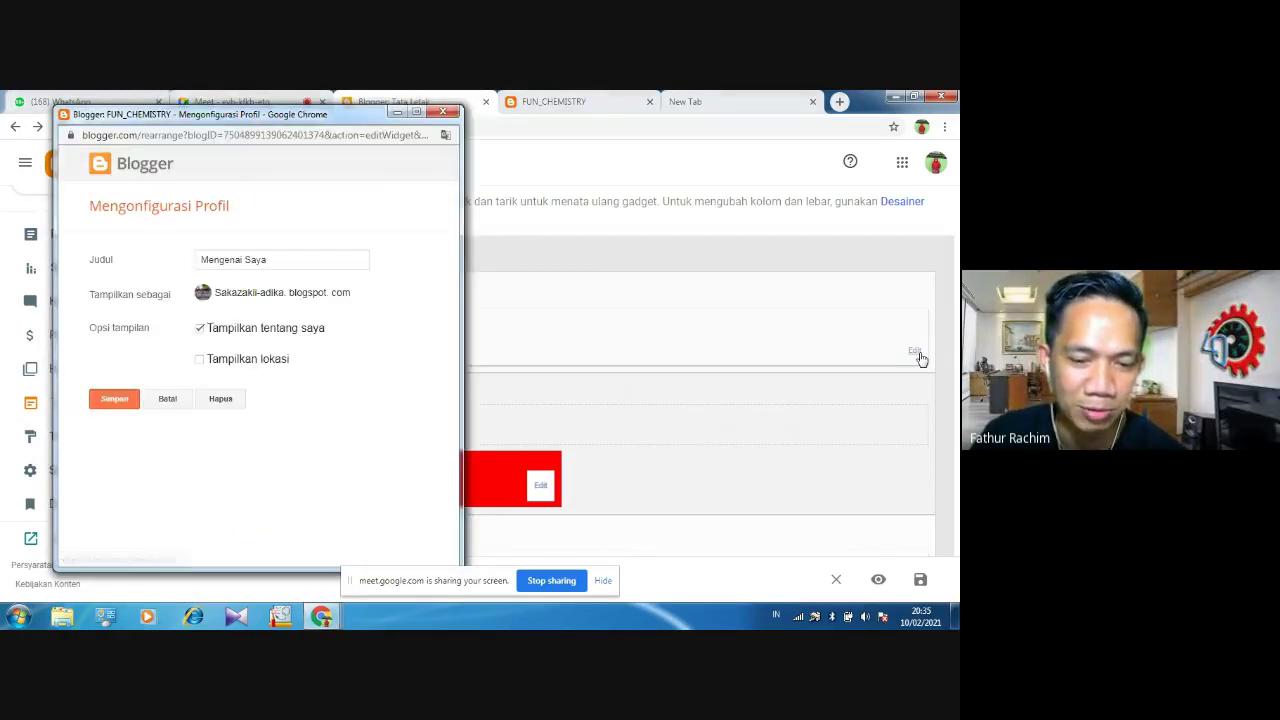
pyautogui.click(221, 400)
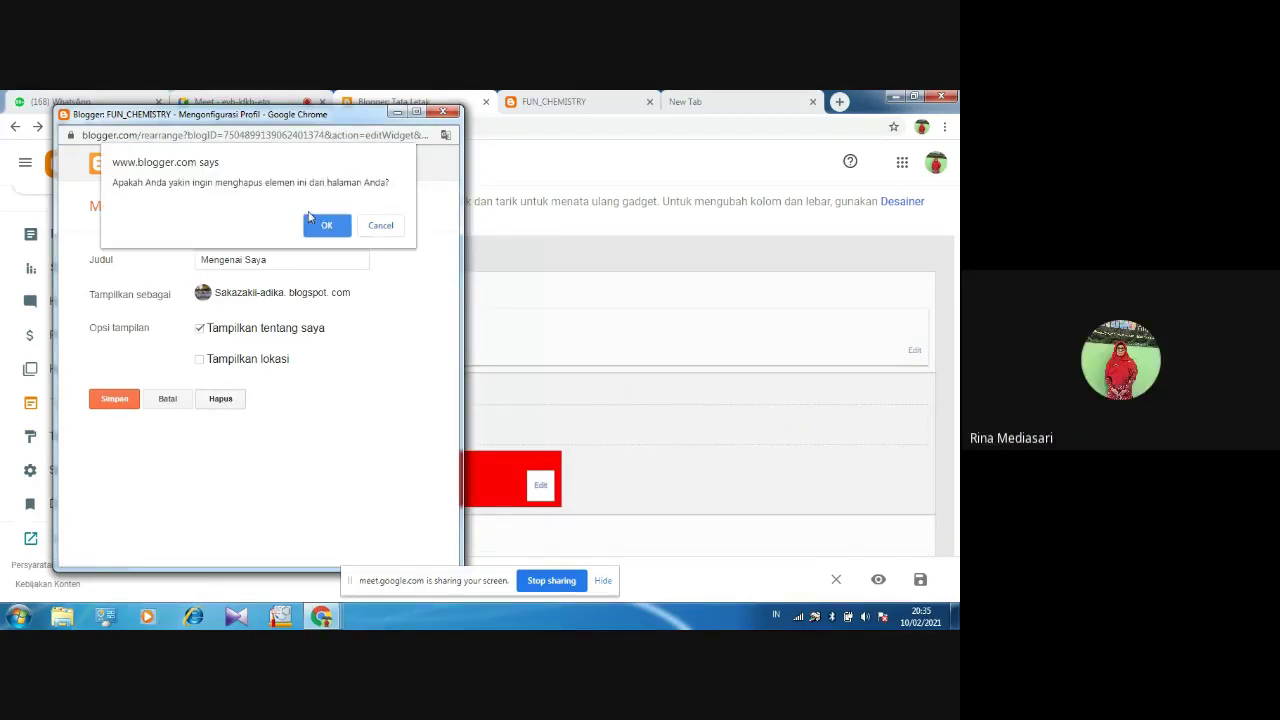
pyautogui.click(313, 222)
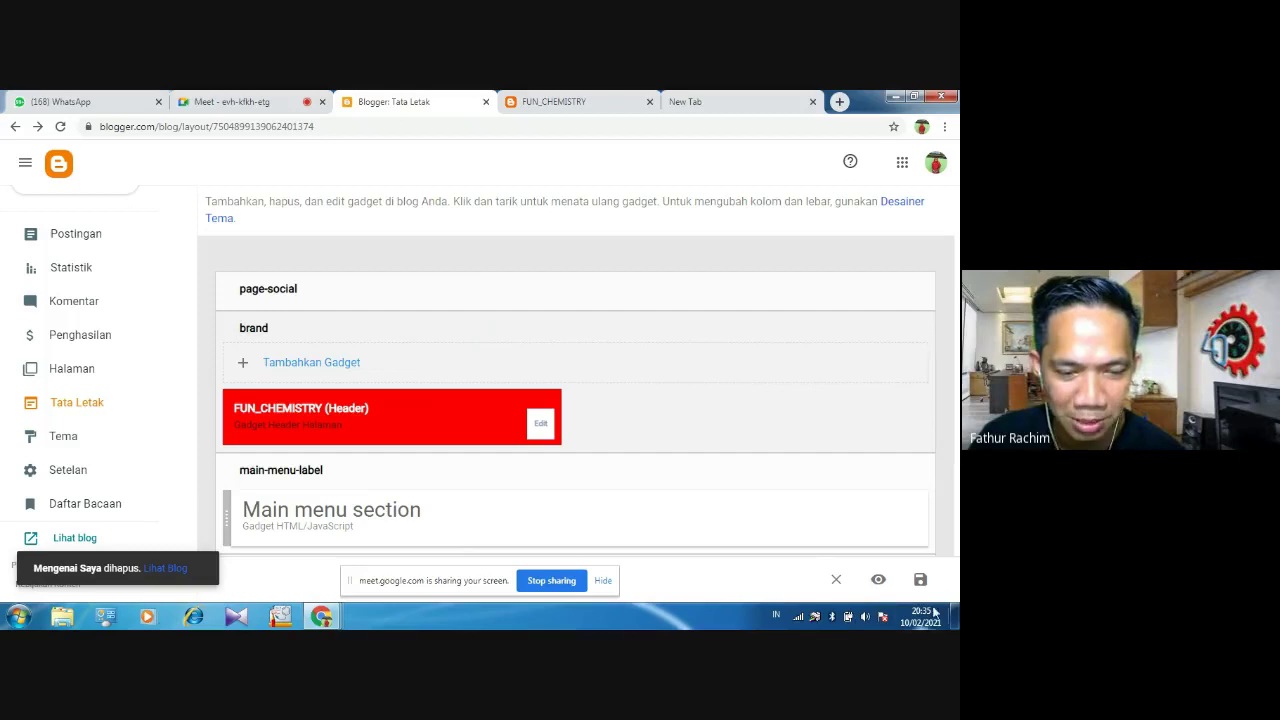
pyautogui.click(920, 580)
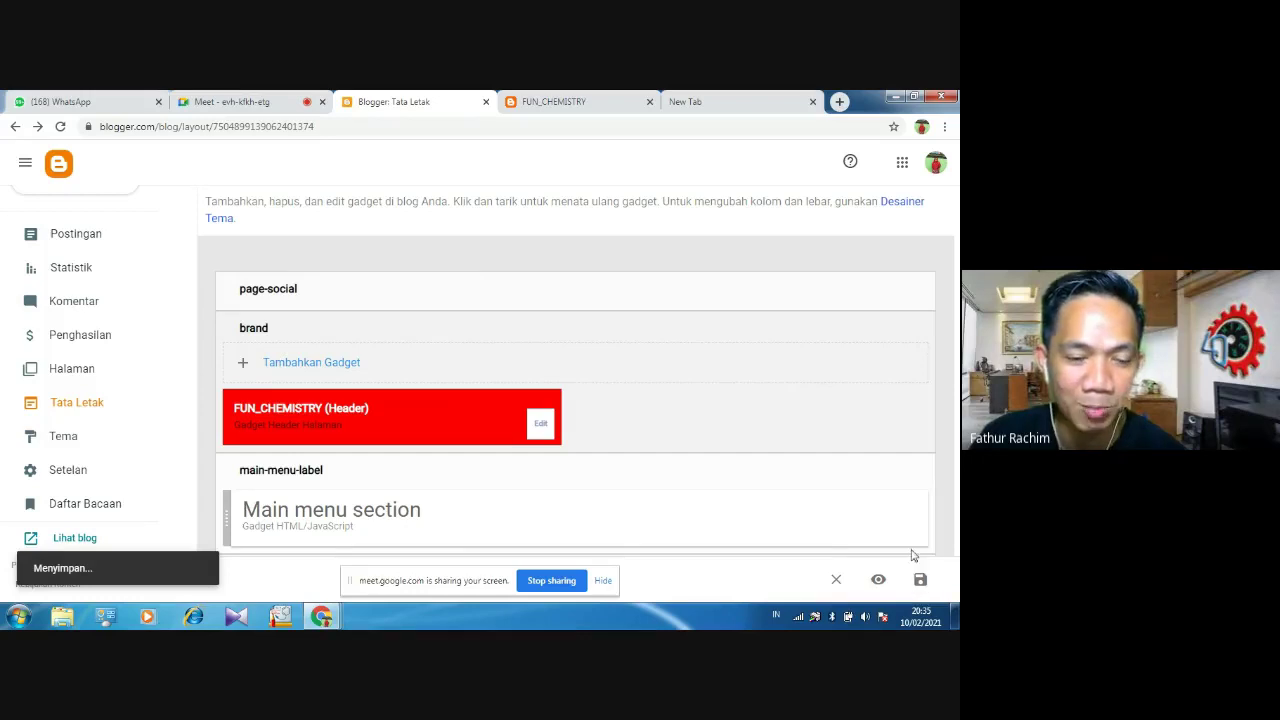
# Reload the live FUN_CHEMISTRY blog to check the profile is gone, then return to Tata Letak
pyautogui.click(573, 103)
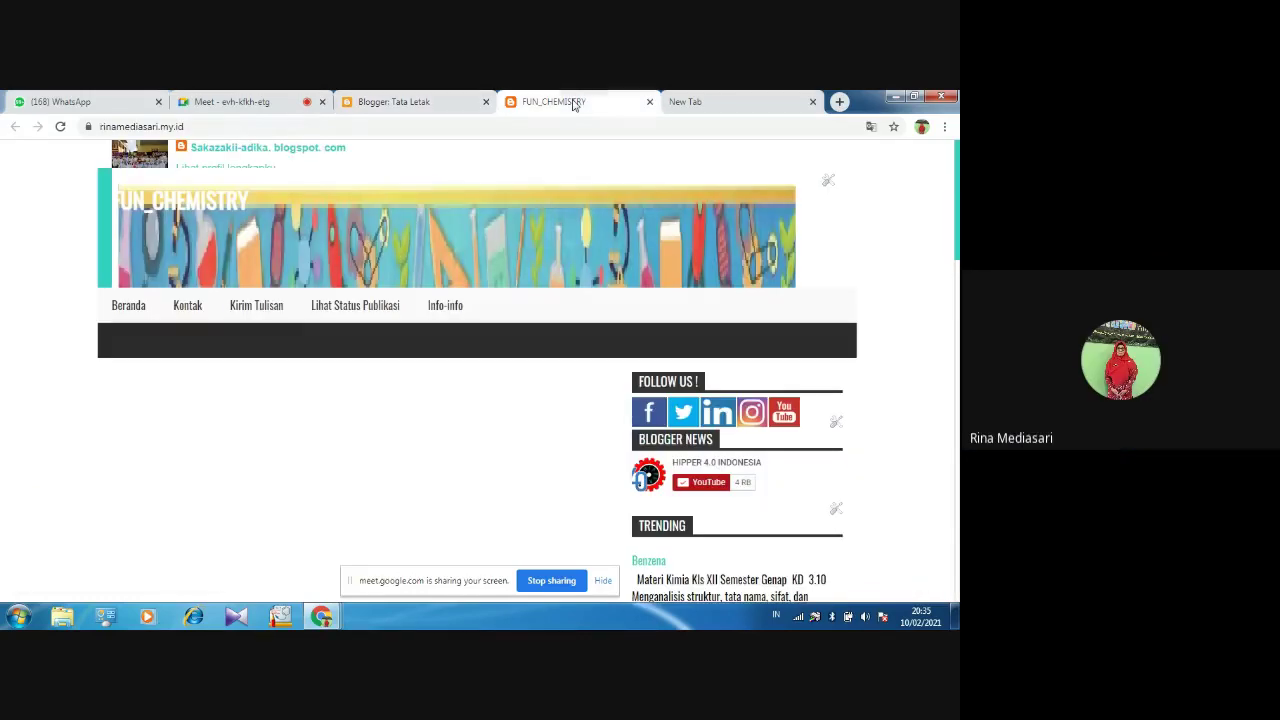
pyautogui.click(61, 128)
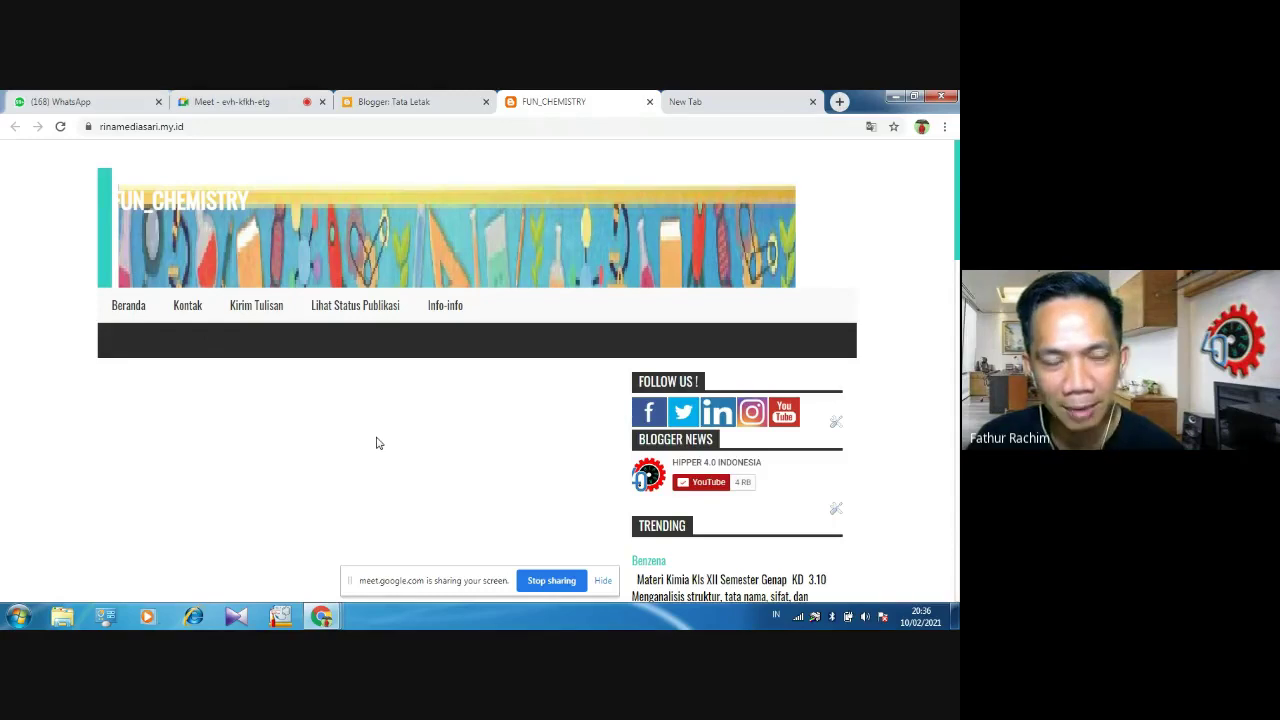
pyautogui.moveTo(956, 228)
pyautogui.mouseDown()
pyautogui.moveTo(956, 389)
pyautogui.moveTo(957, 233)
pyautogui.mouseUp()
pyautogui.click(387, 101)
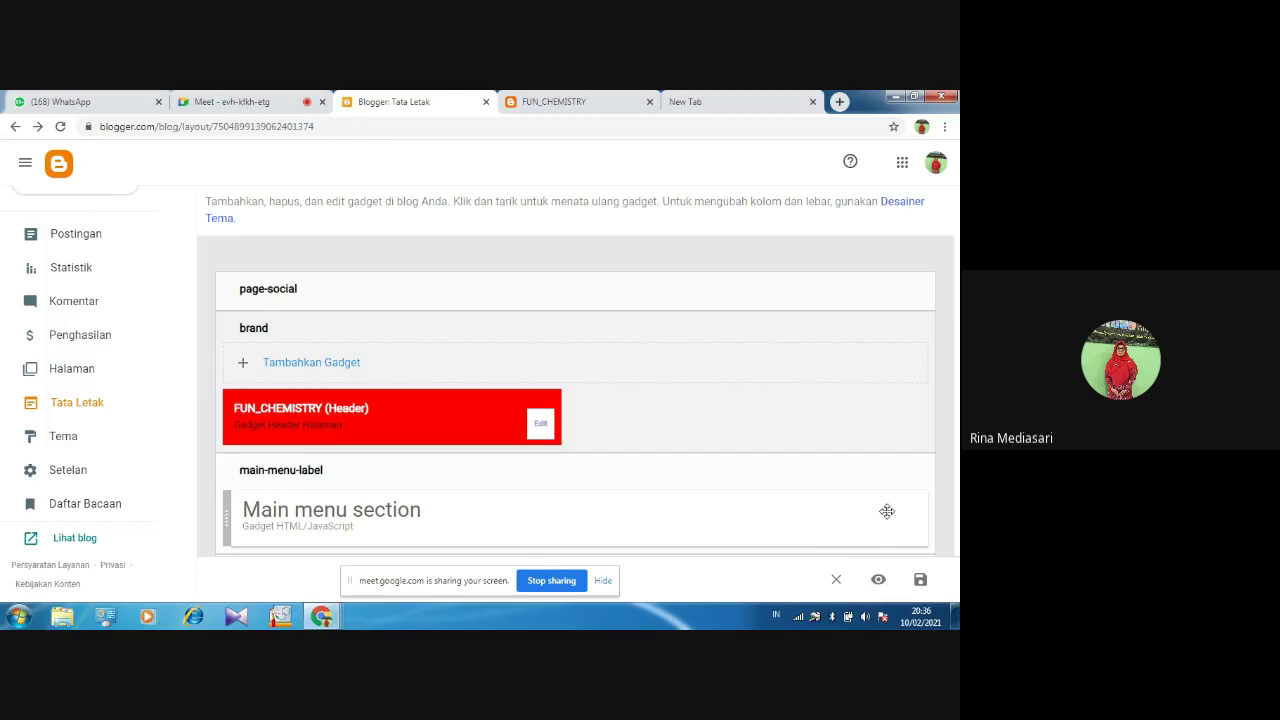
# Nudge the Main menu section gadget, then scroll to the Chemistry, Education and Fun News gadgets
pyautogui.moveTo(886, 509)
pyautogui.mouseDown()
pyautogui.moveTo(883, 417)
pyautogui.moveTo(888, 525)
pyautogui.mouseUp()
pyautogui.scroll(-3, 943, 547)
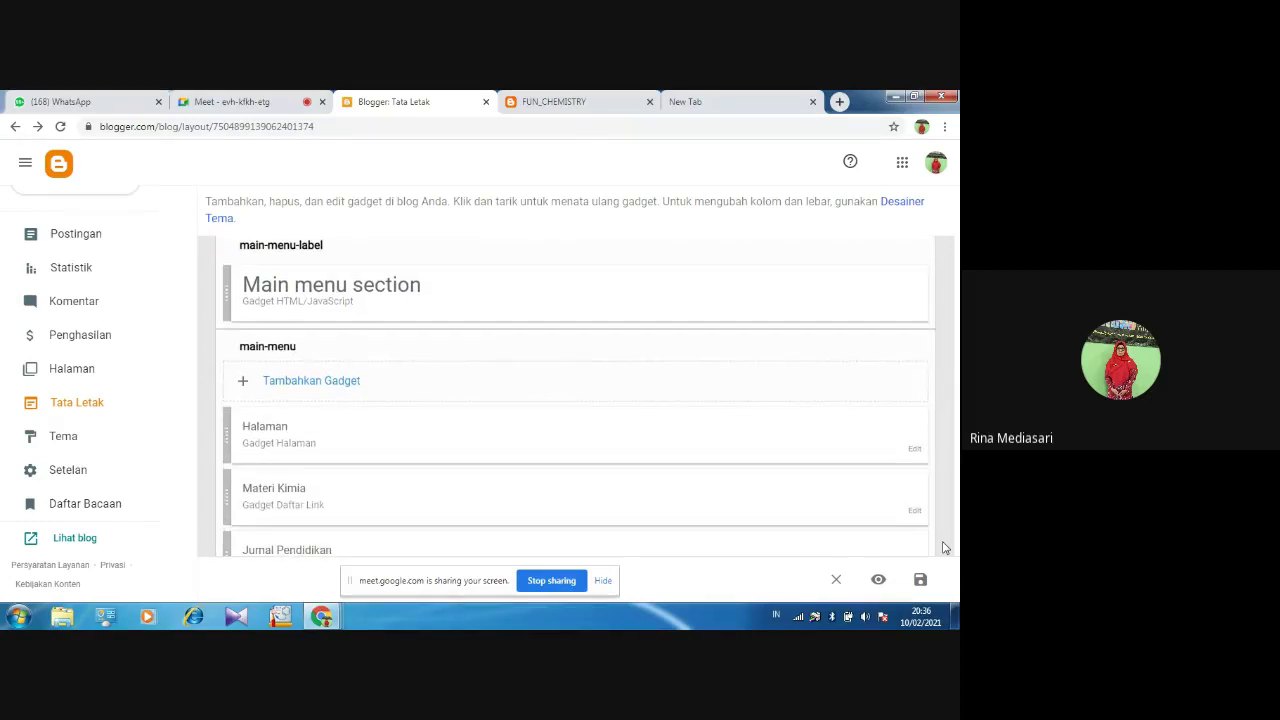
pyautogui.scroll(-2, 943, 547)
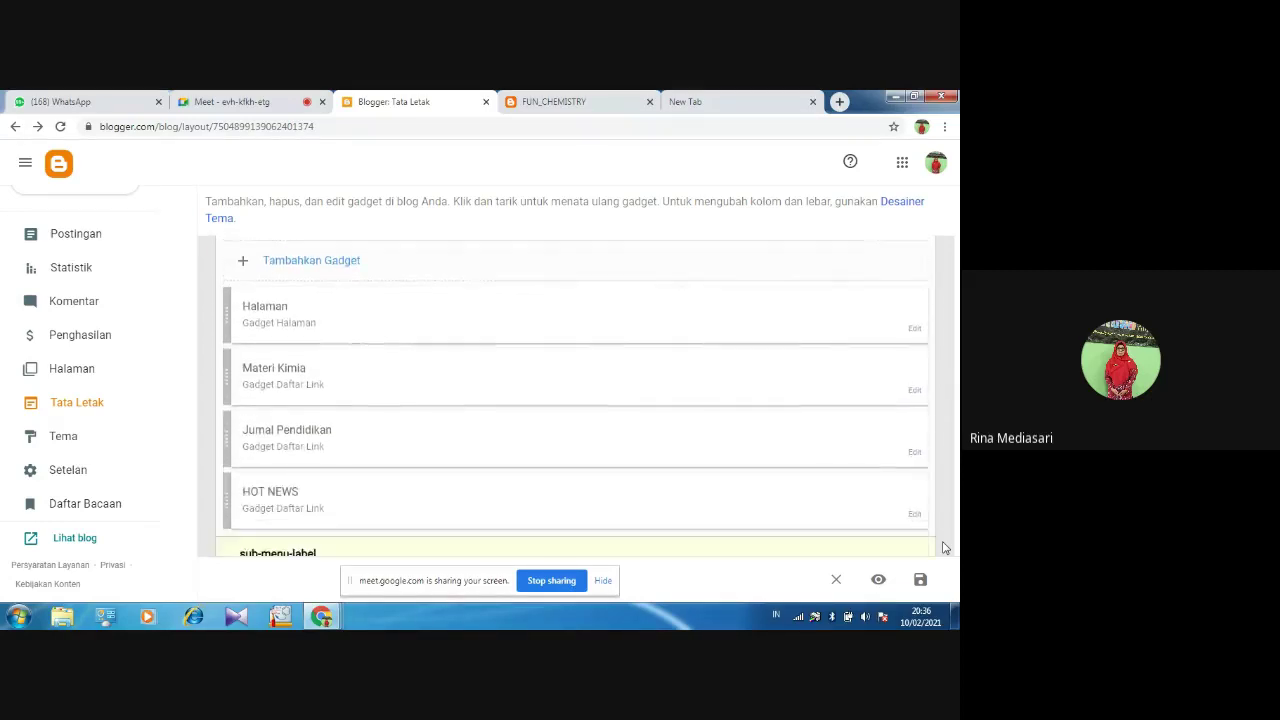
pyautogui.scroll(-3, 943, 547)
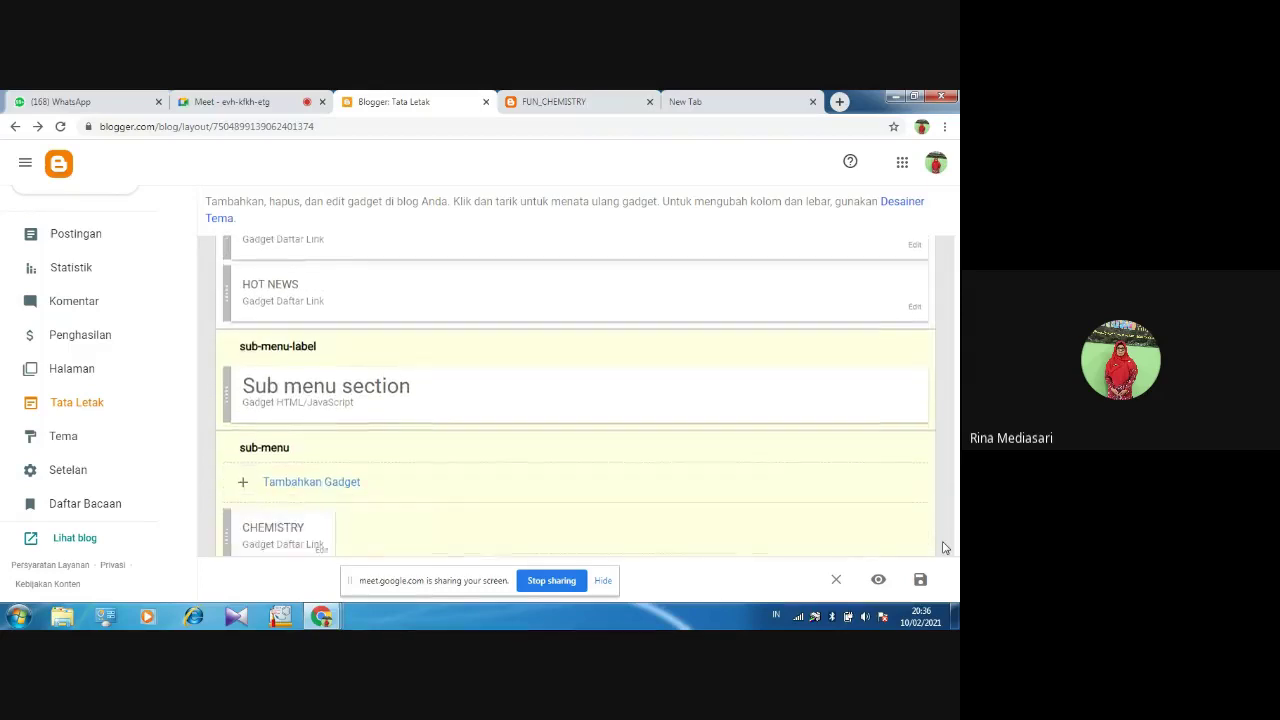
pyautogui.scroll(-5, 943, 547)
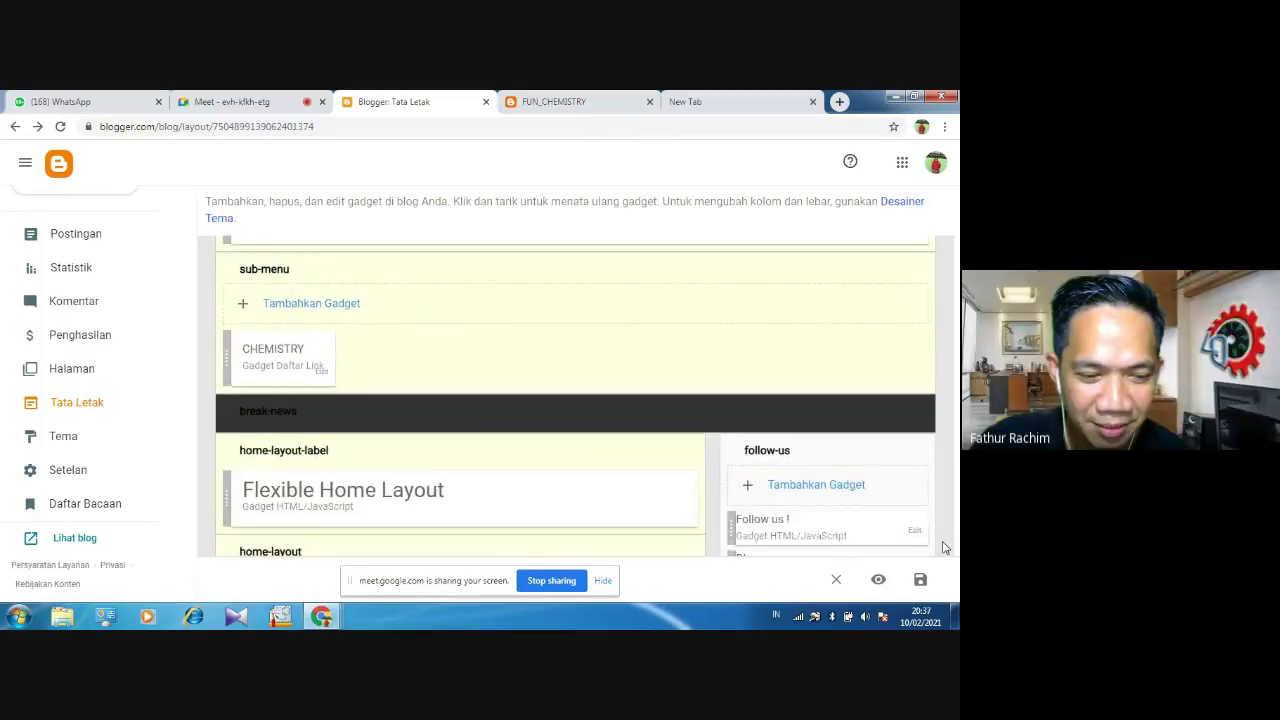
pyautogui.scroll(-2, 945, 547)
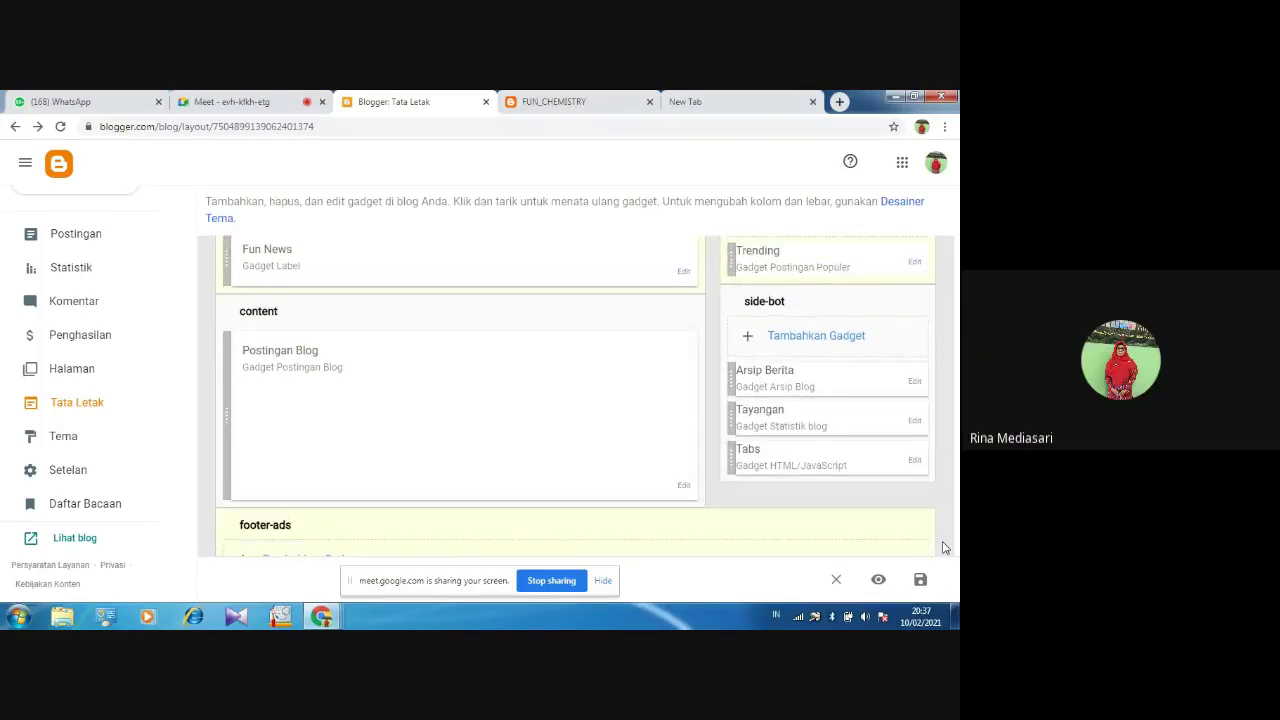
pyautogui.scroll(3, 943, 547)
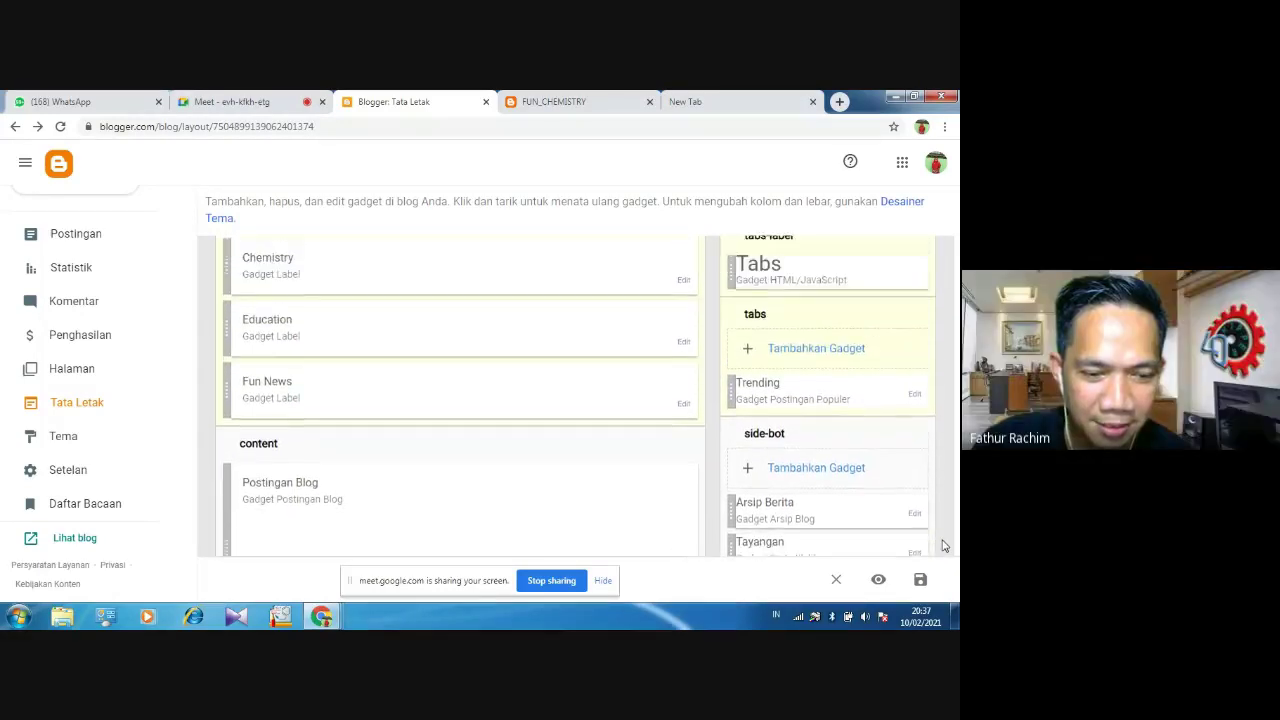
pyautogui.scroll(2, 943, 546)
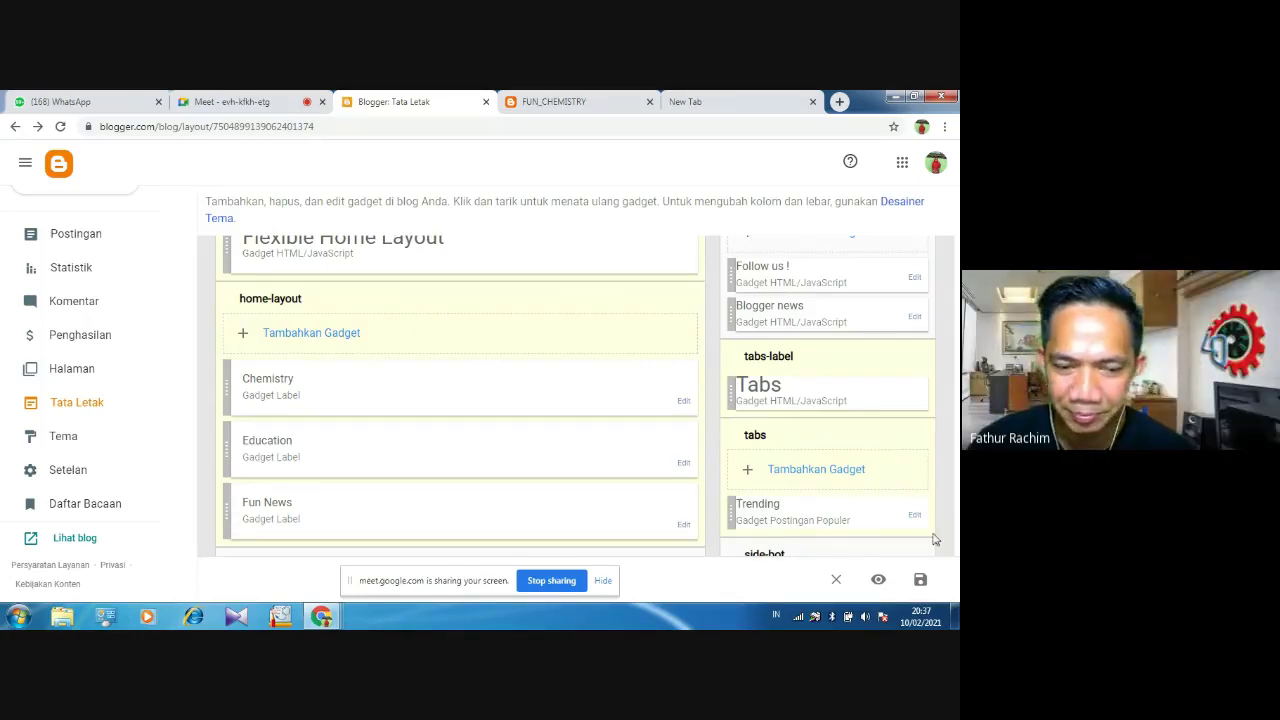
# Limit the Chemistry label gadget's Label yang Dipilih to Chemistry only and save it
pyautogui.click(684, 405)
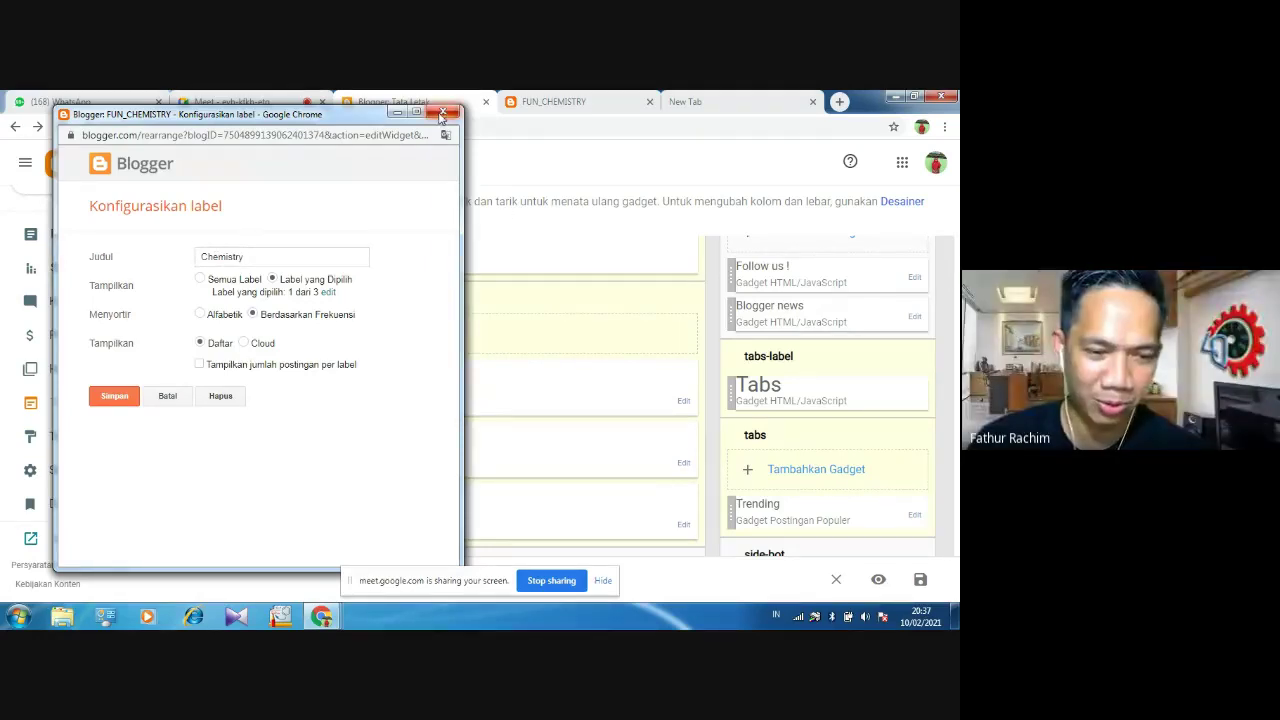
pyautogui.press('Return')
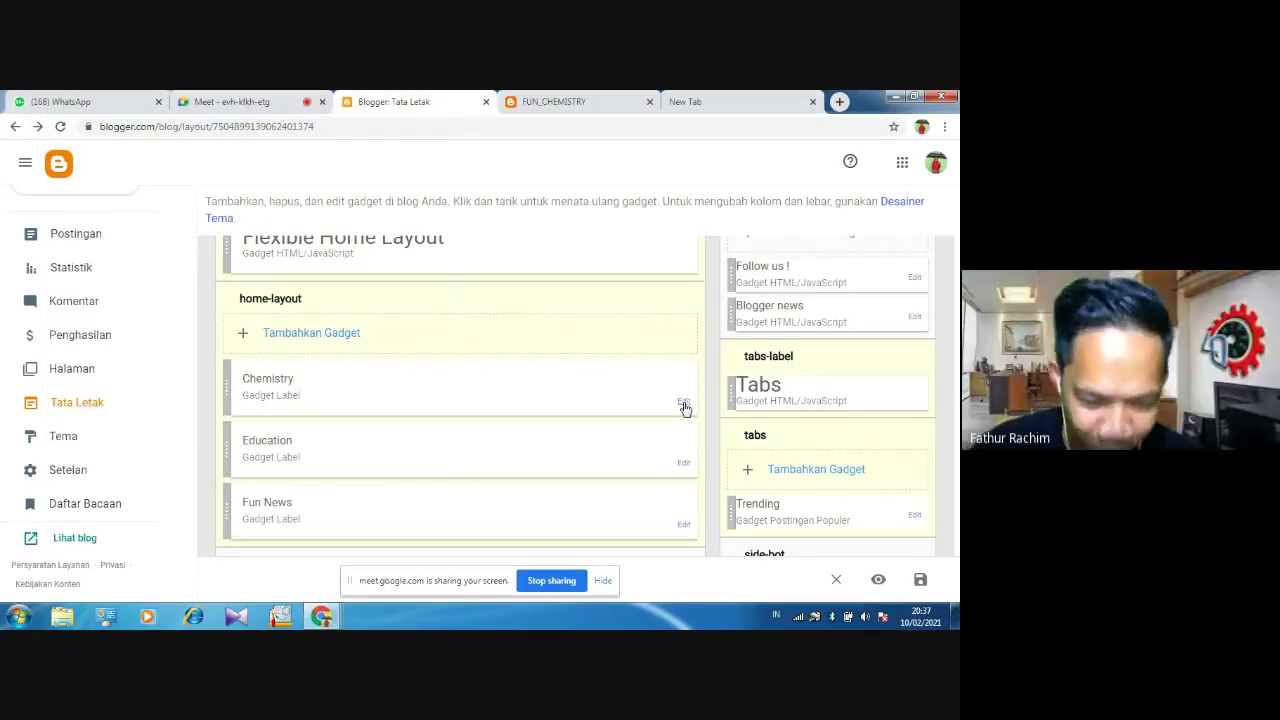
pyautogui.click(684, 403)
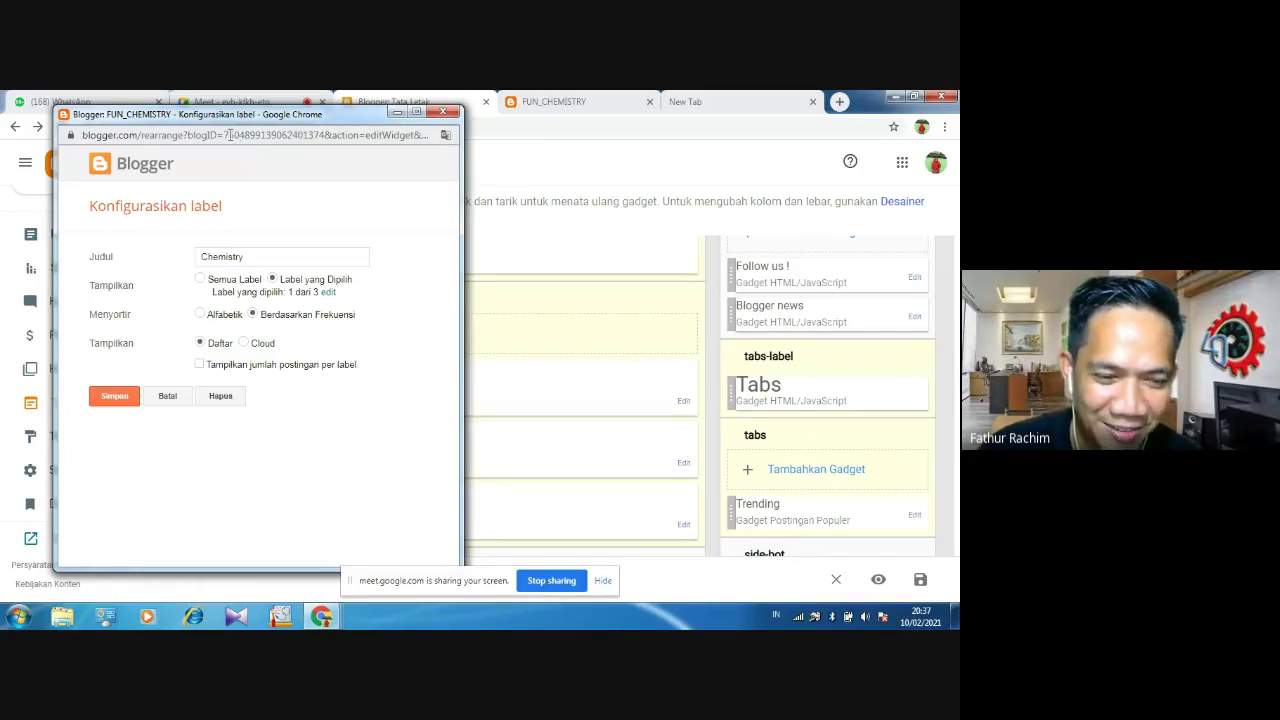
pyautogui.click(238, 253)
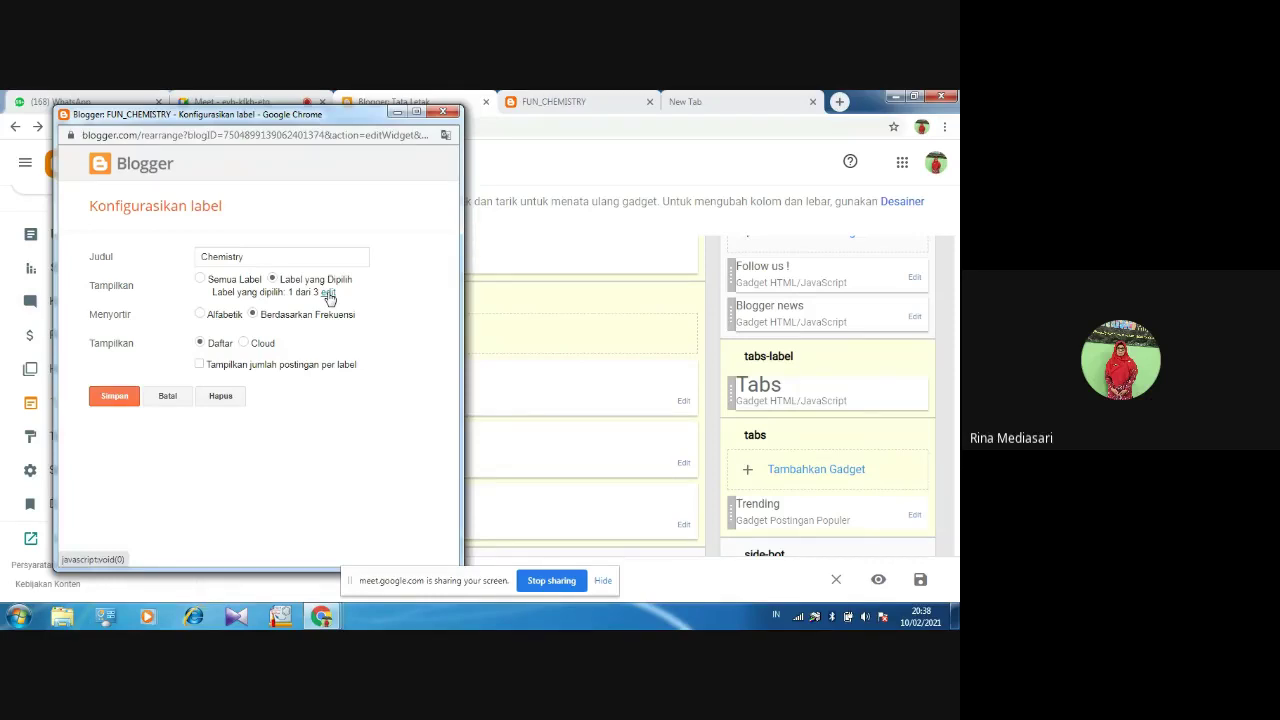
pyautogui.click(328, 294)
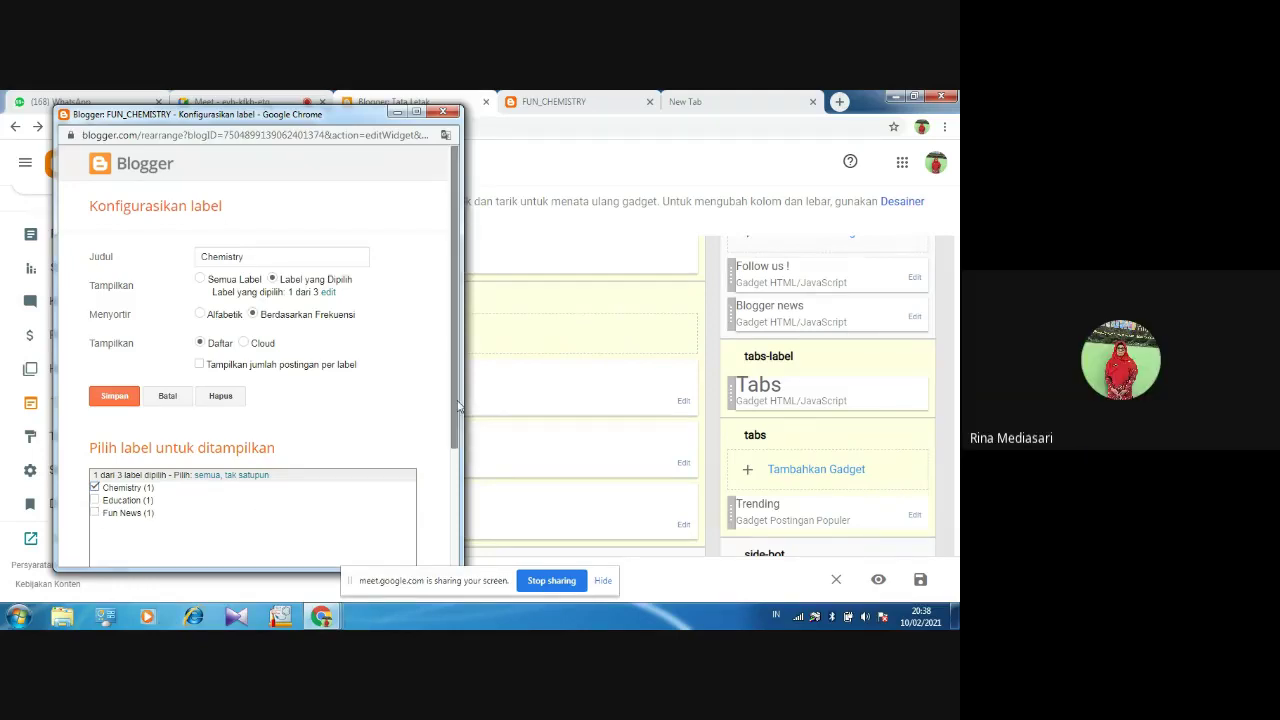
pyautogui.moveTo(458, 405); pyautogui.dragTo(459, 522)
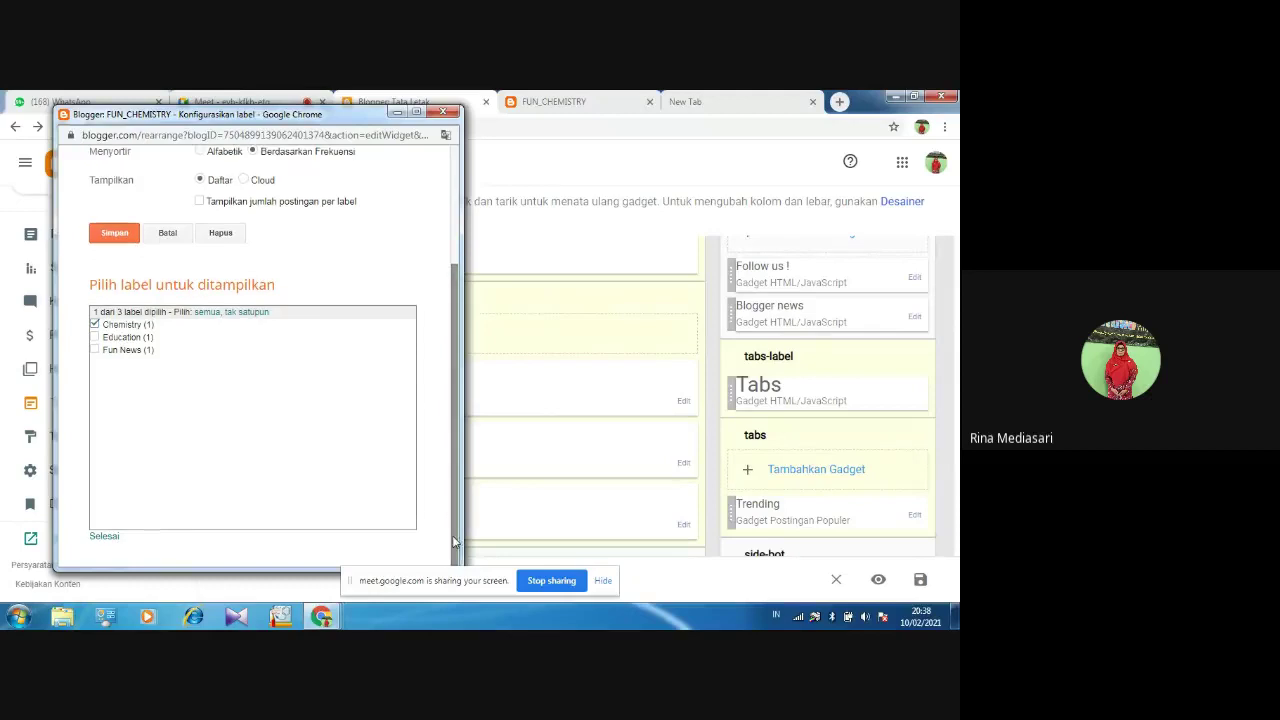
pyautogui.click(100, 538)
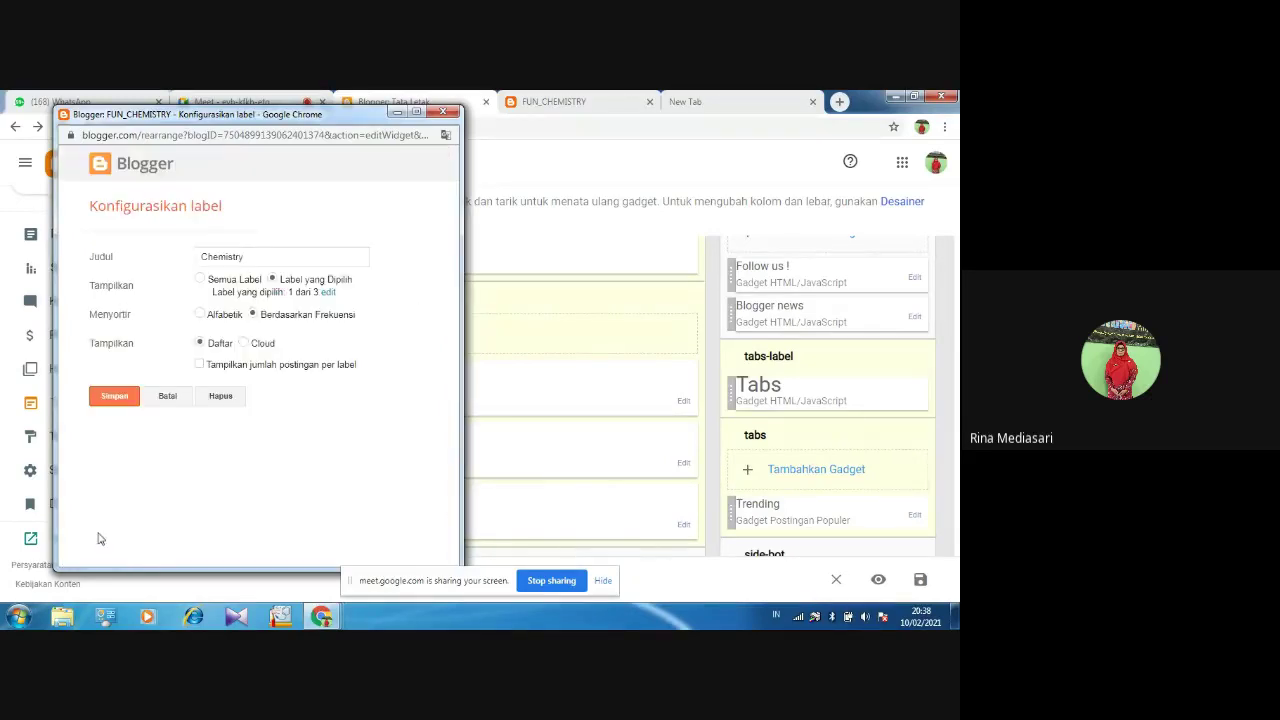
pyautogui.click(110, 397)
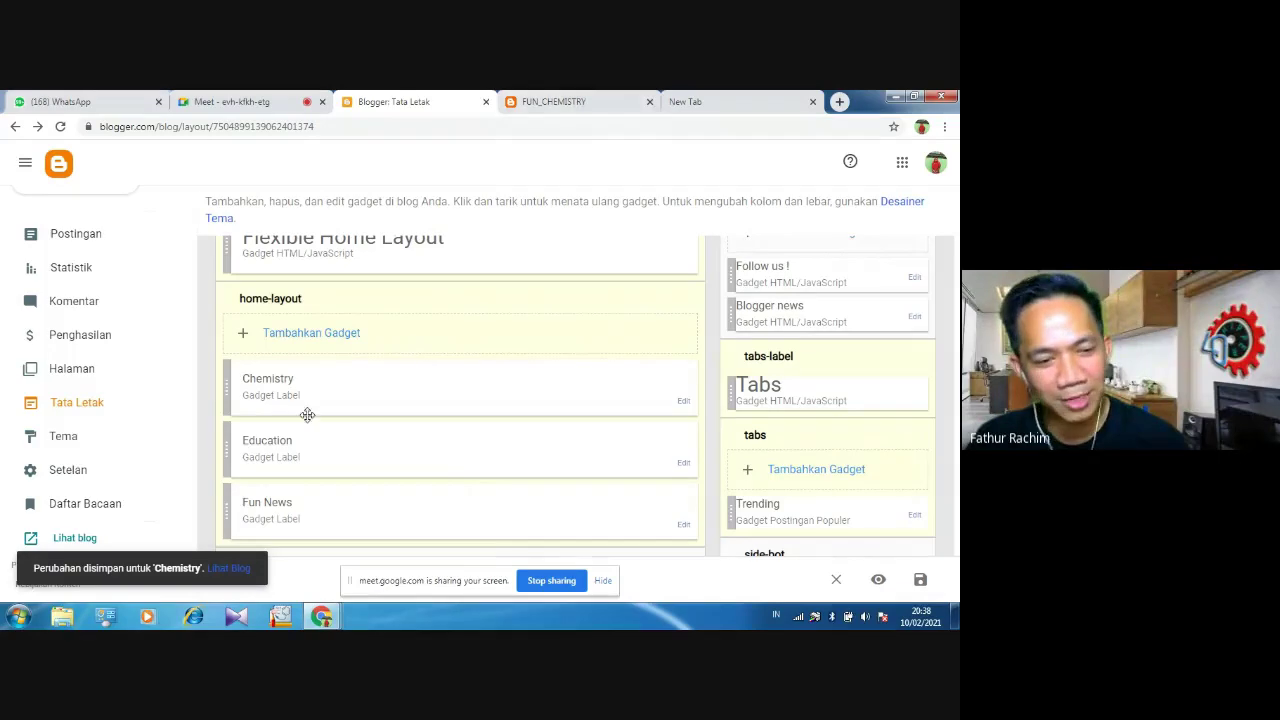
# Choose the Education gadget's displayed labels and save it
pyautogui.click(684, 464)
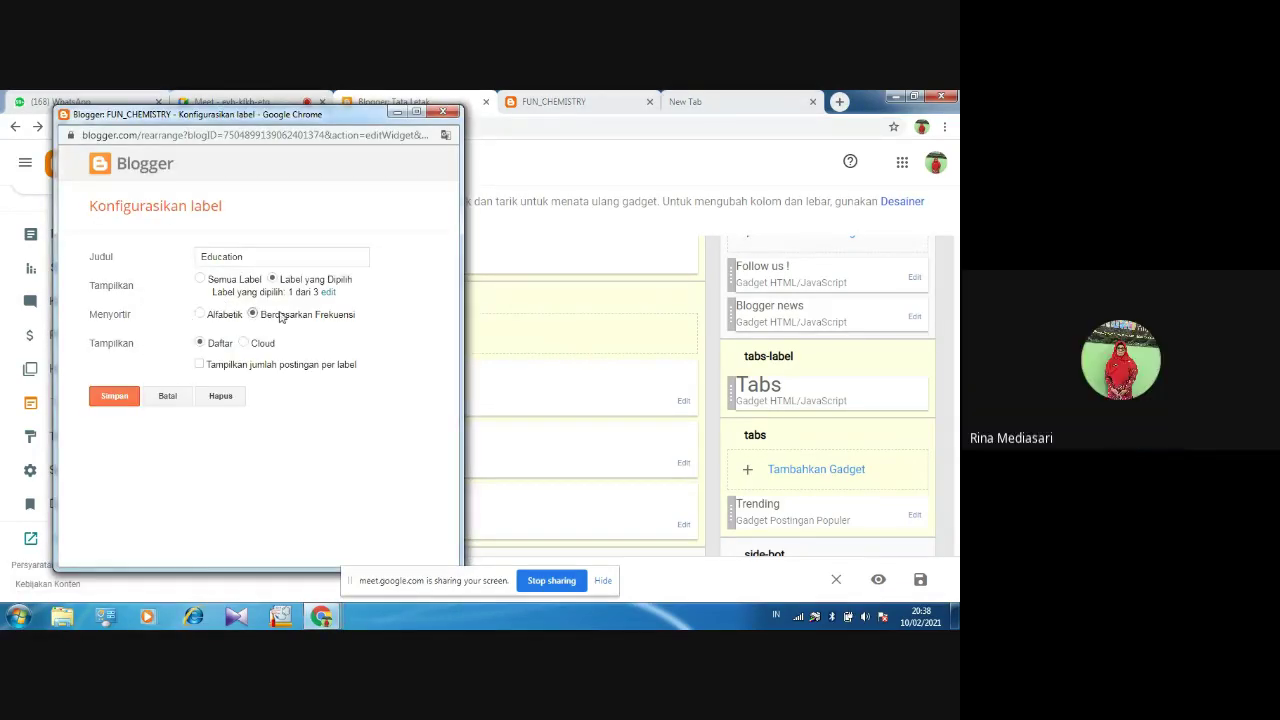
pyautogui.click(327, 292)
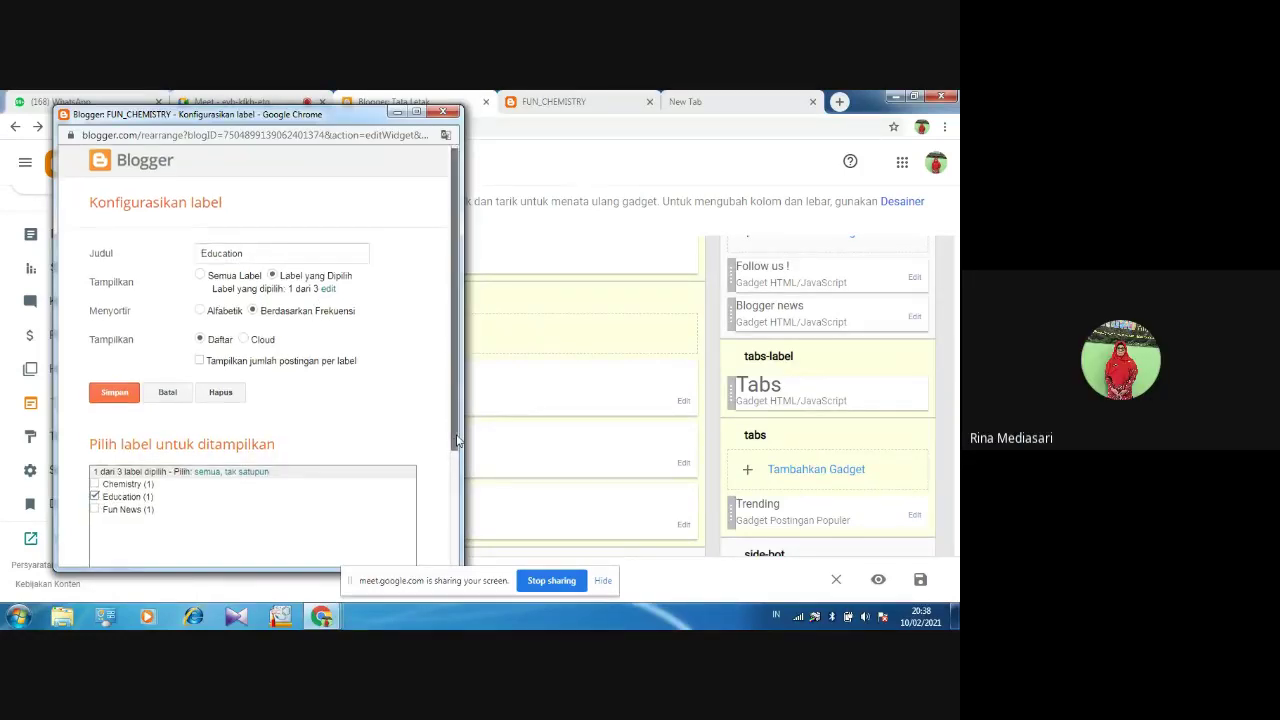
pyautogui.moveTo(453, 427); pyautogui.dragTo(460, 546)
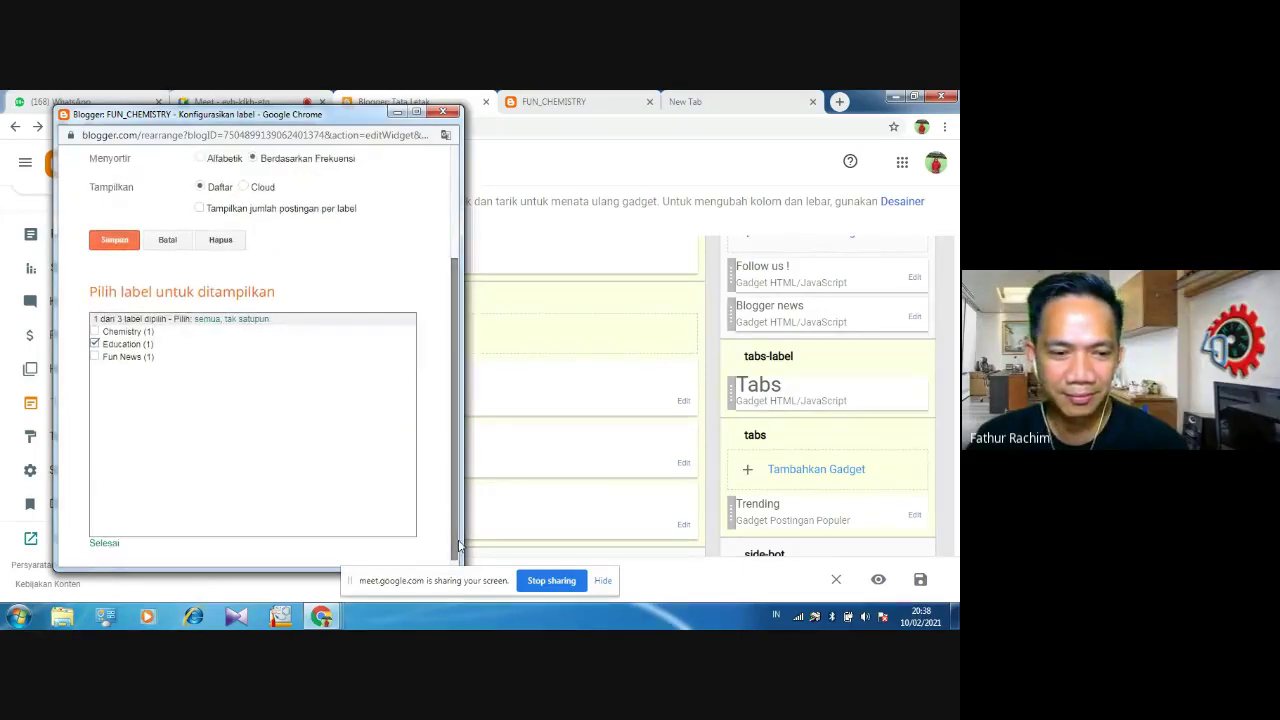
pyautogui.click(103, 543)
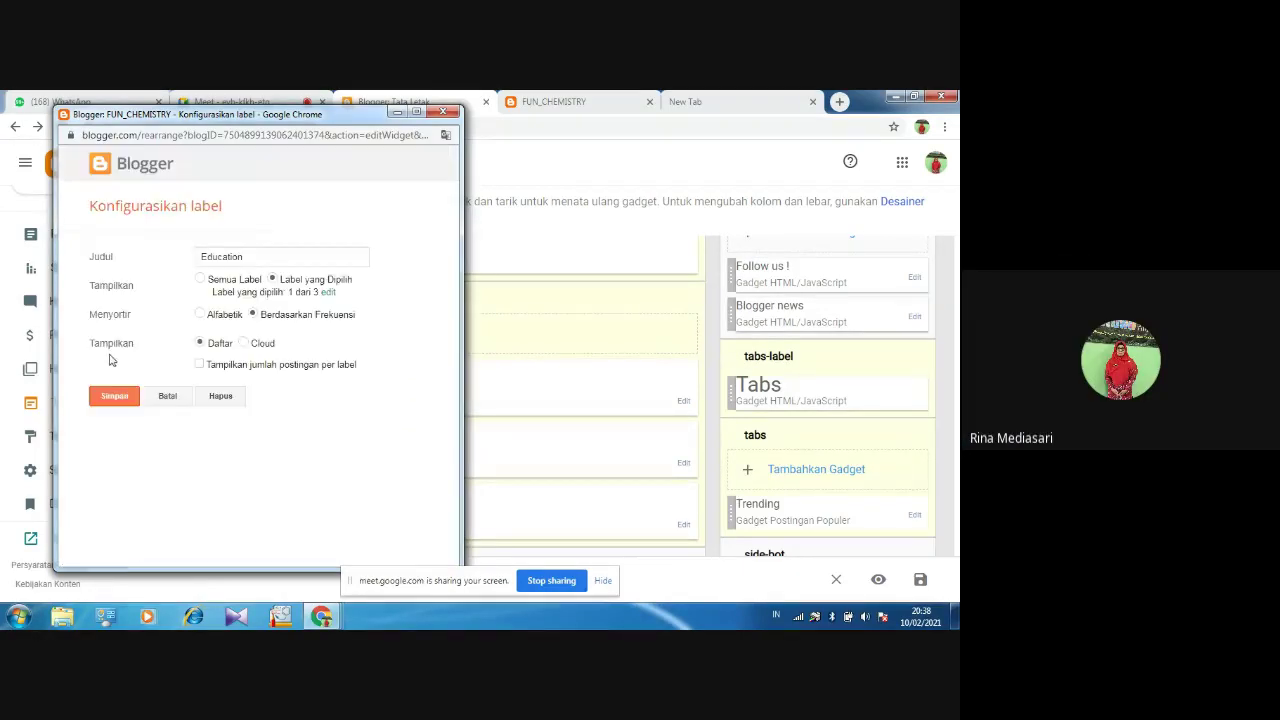
pyautogui.click(112, 397)
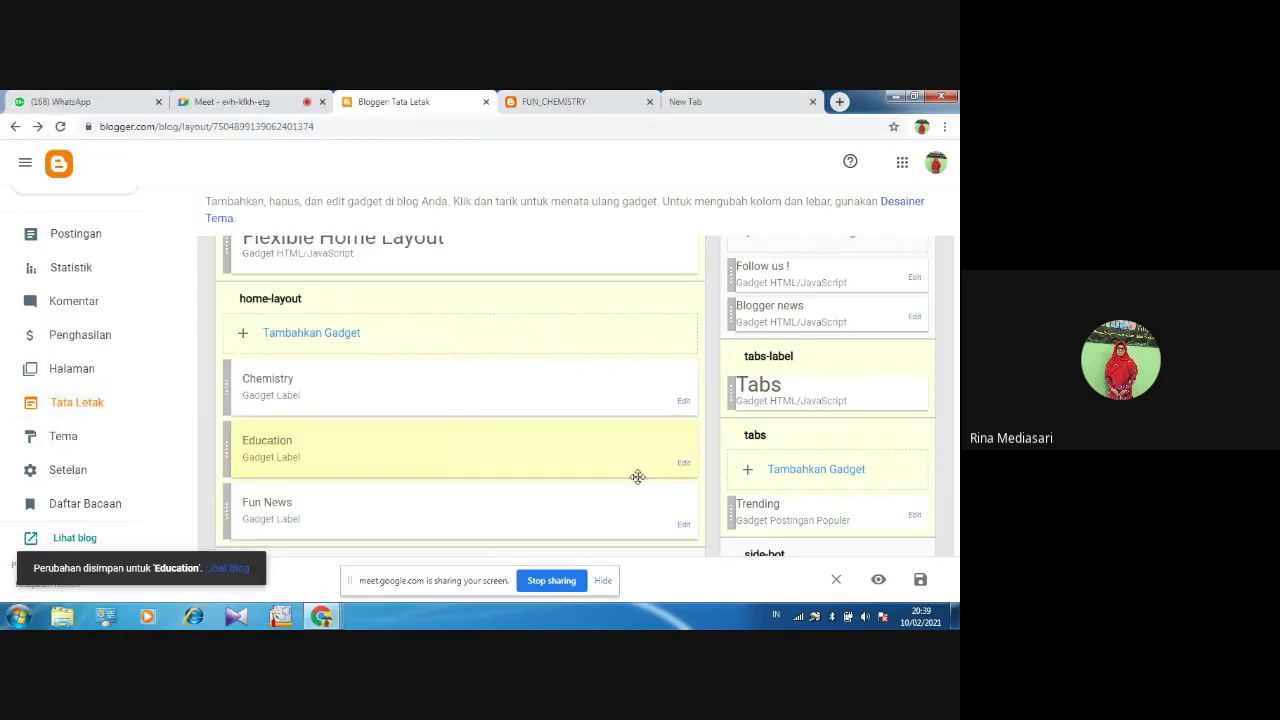
# Set the Fun News label gadget to show only Fun News and save it
pyautogui.click(684, 525)
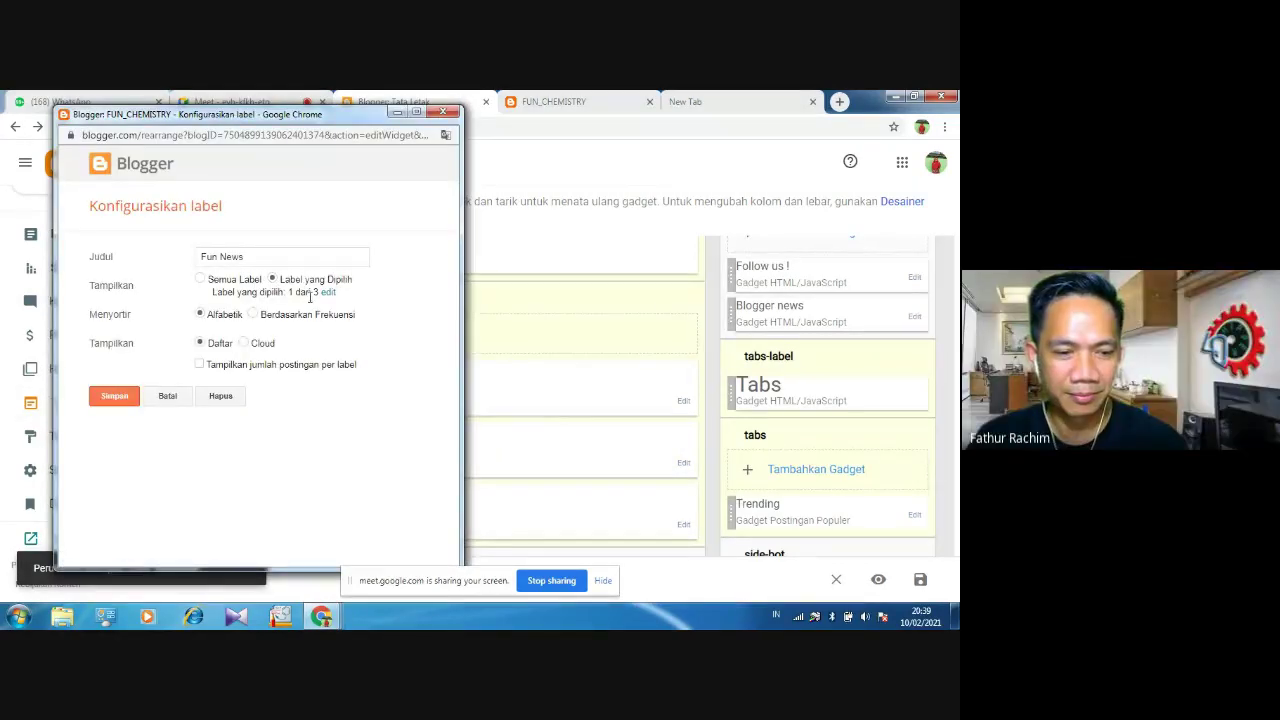
pyautogui.click(327, 296)
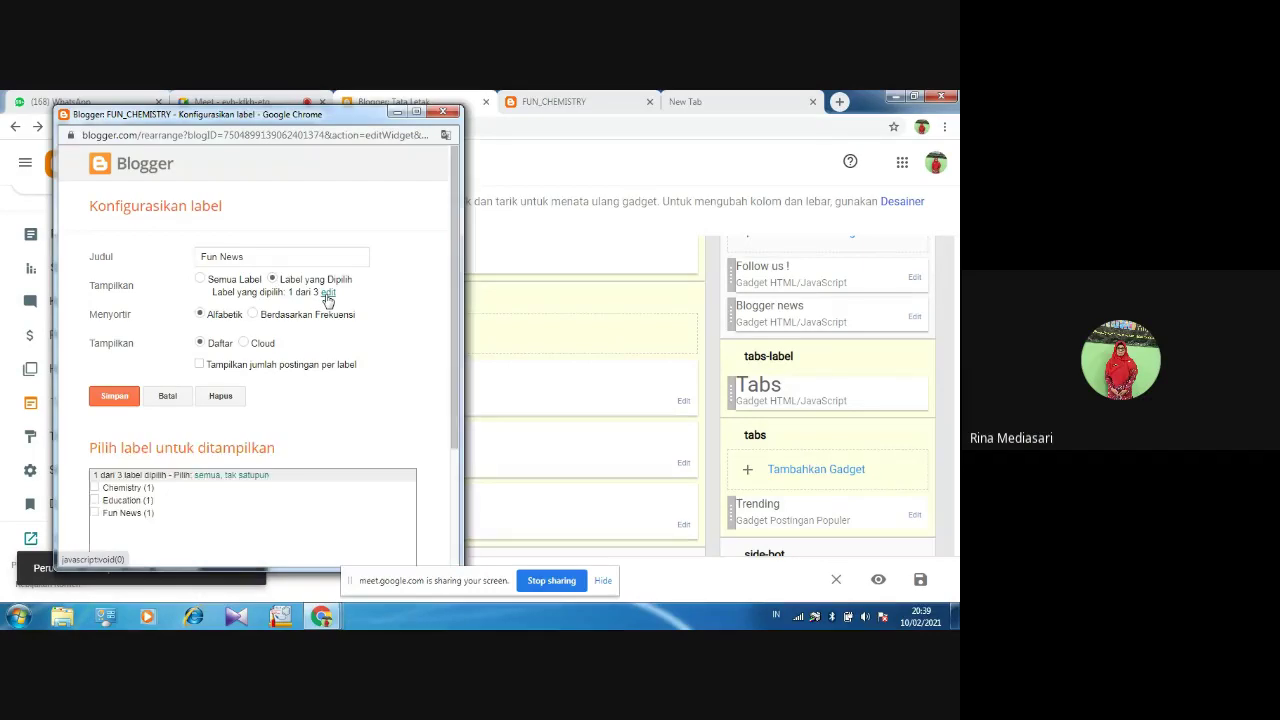
pyautogui.click(96, 513)
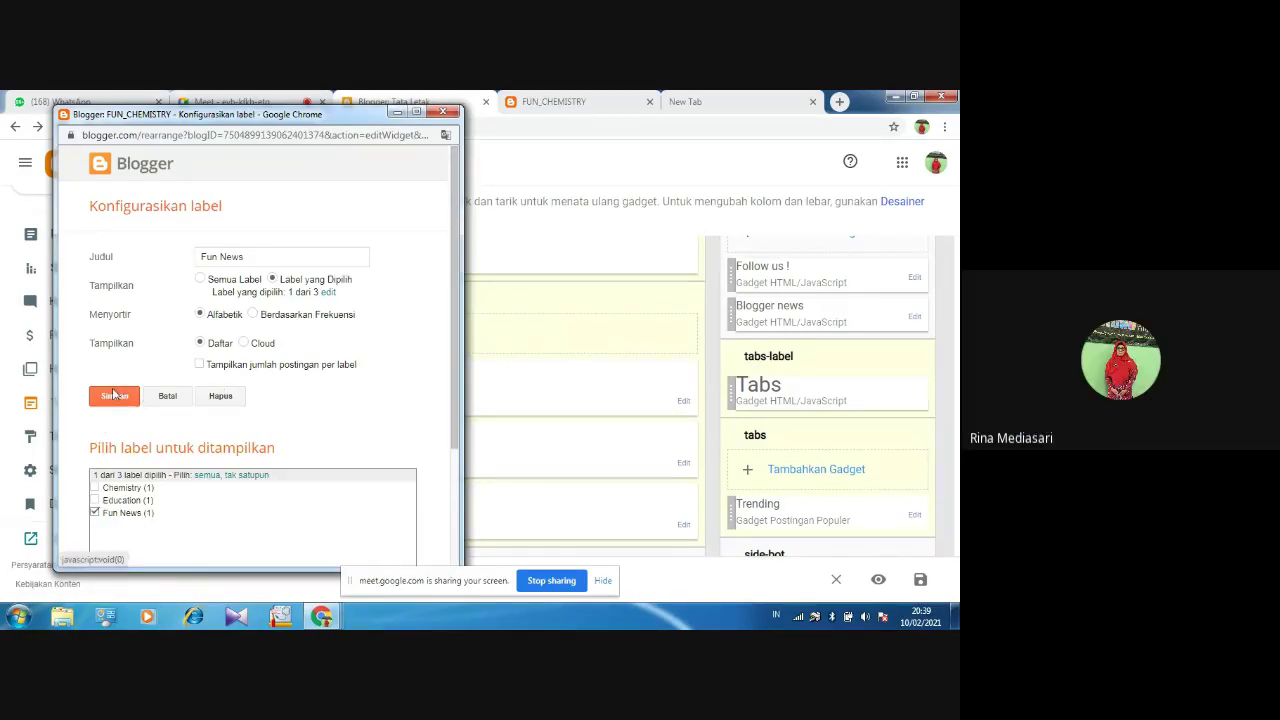
pyautogui.click(115, 397)
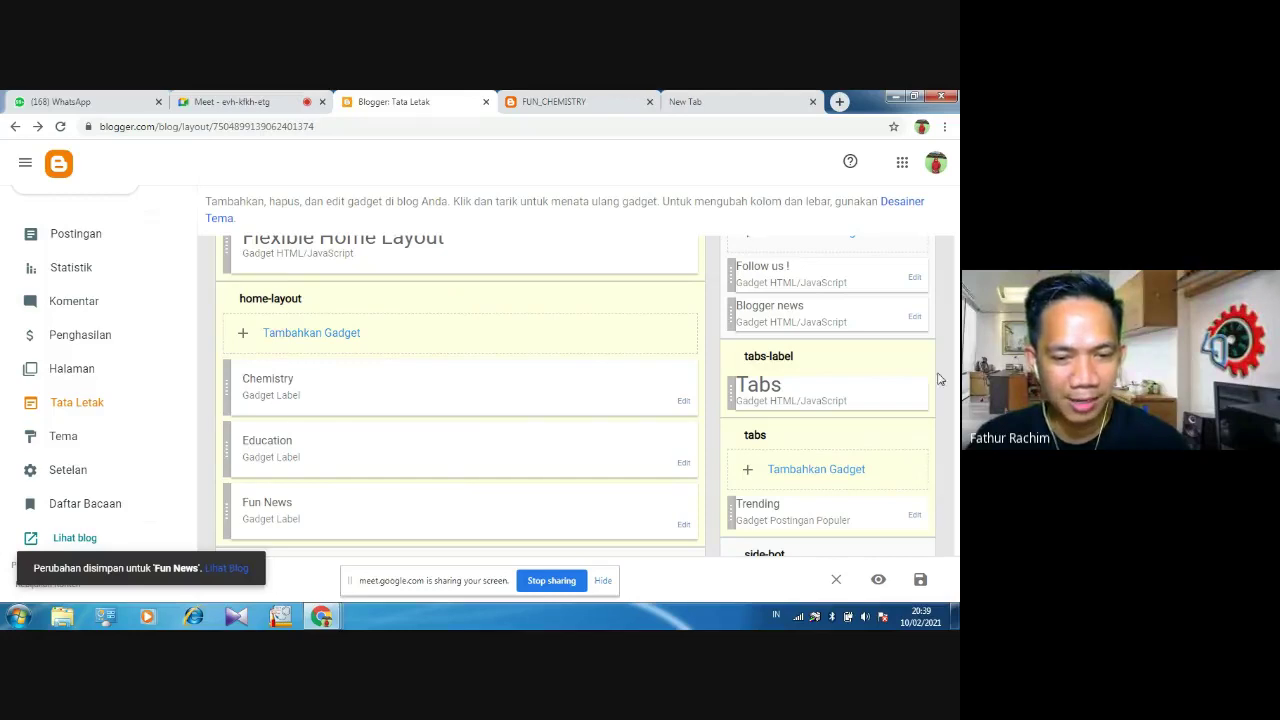
pyautogui.scroll(3, 600, 505)
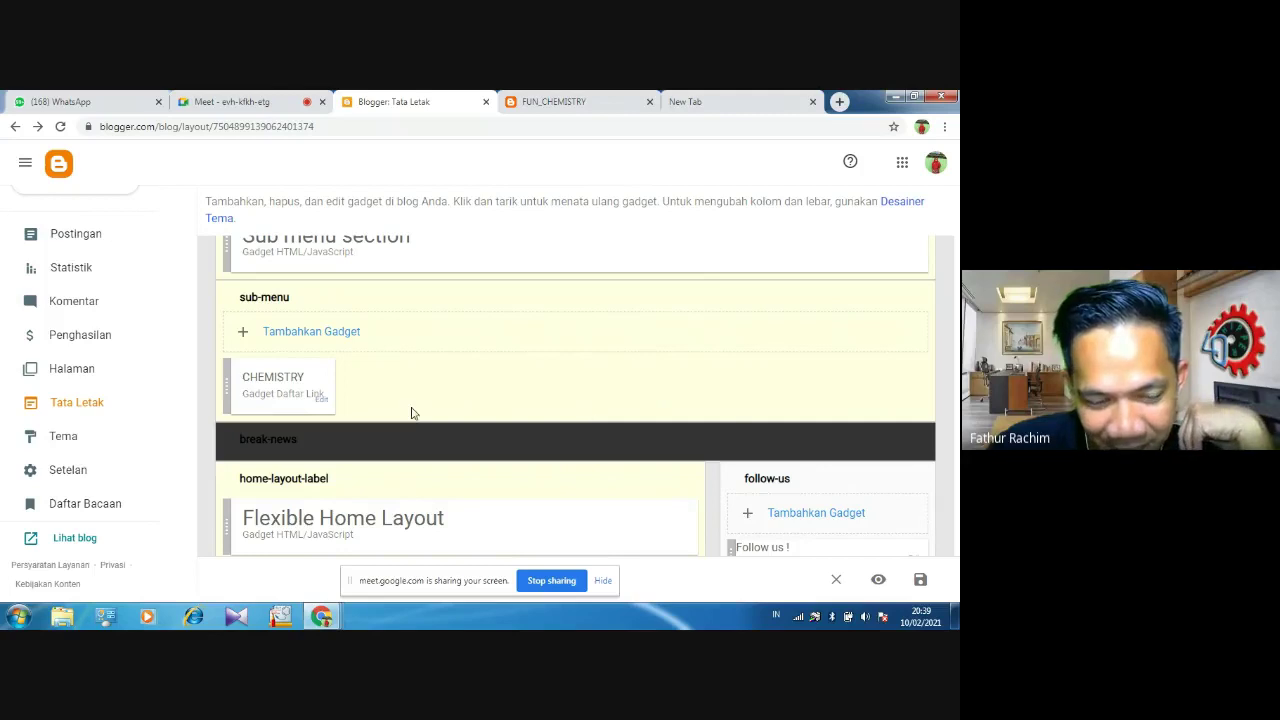
pyautogui.click(322, 403)
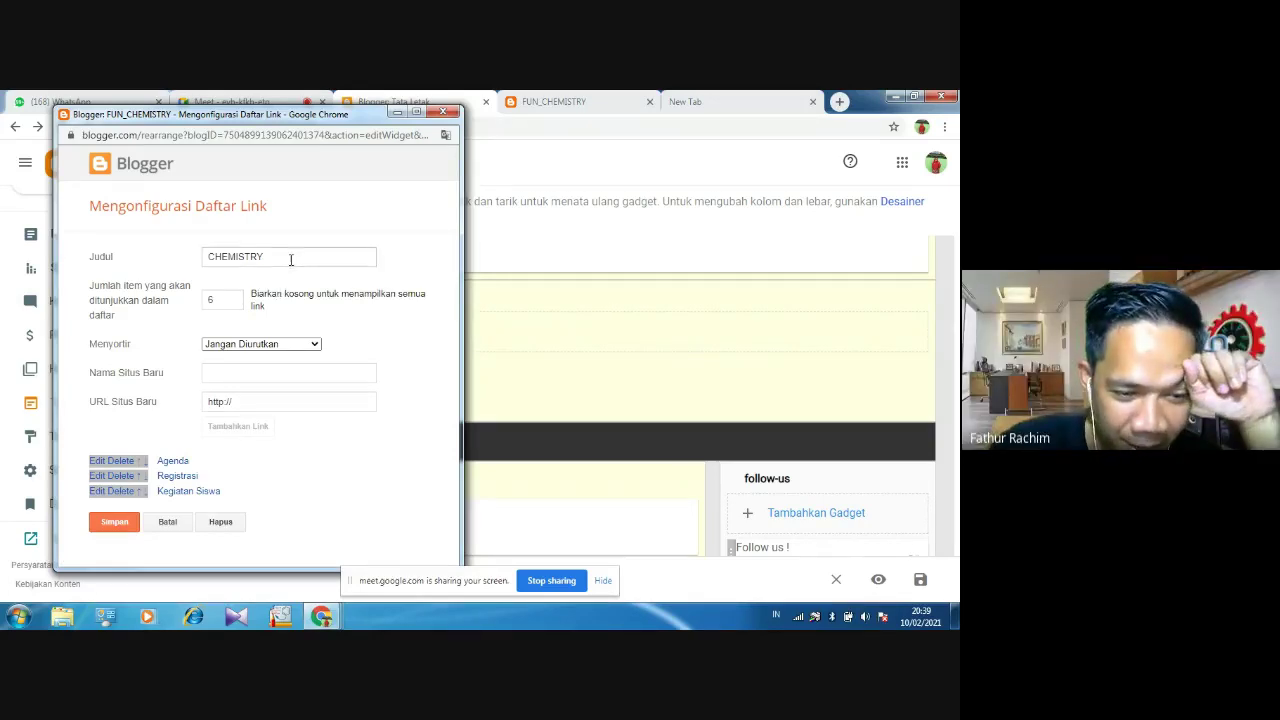
pyautogui.click(291, 259)
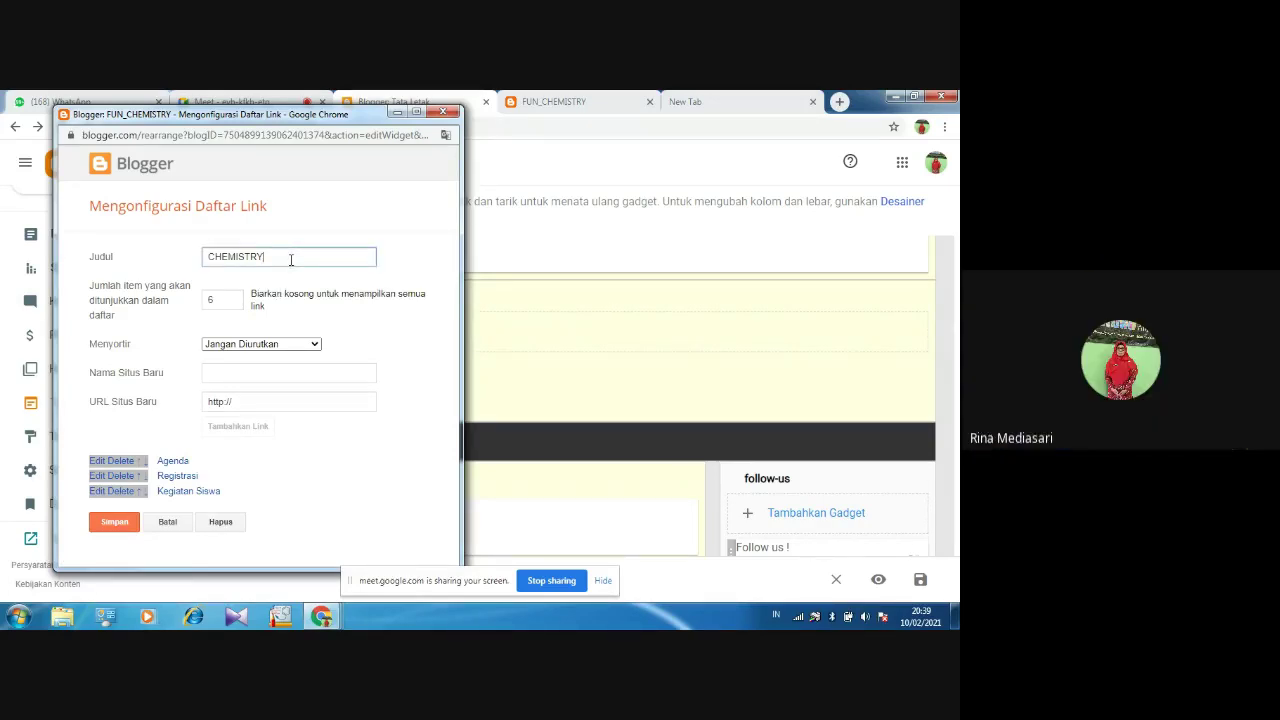
pyautogui.press('BackSpace')
pyautogui.press('BackSpace')
pyautogui.press('BackSpace')
pyautogui.press('BackSpace')
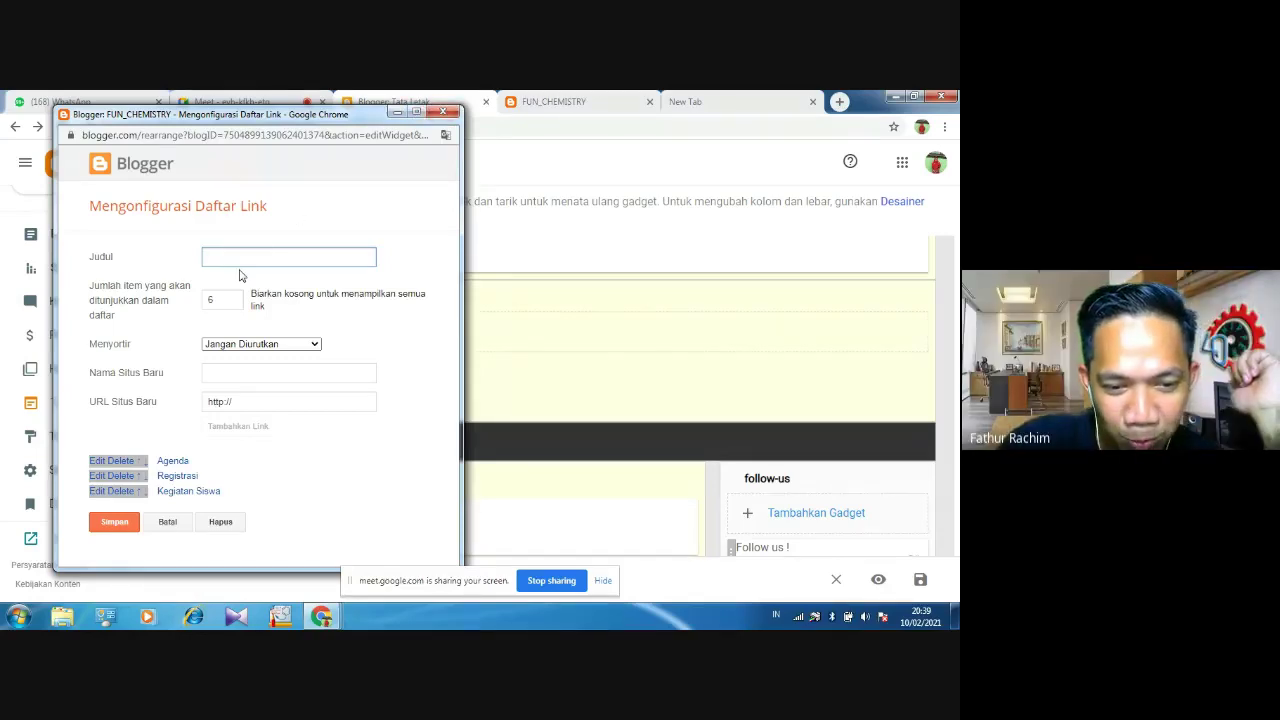
pyautogui.click(165, 523)
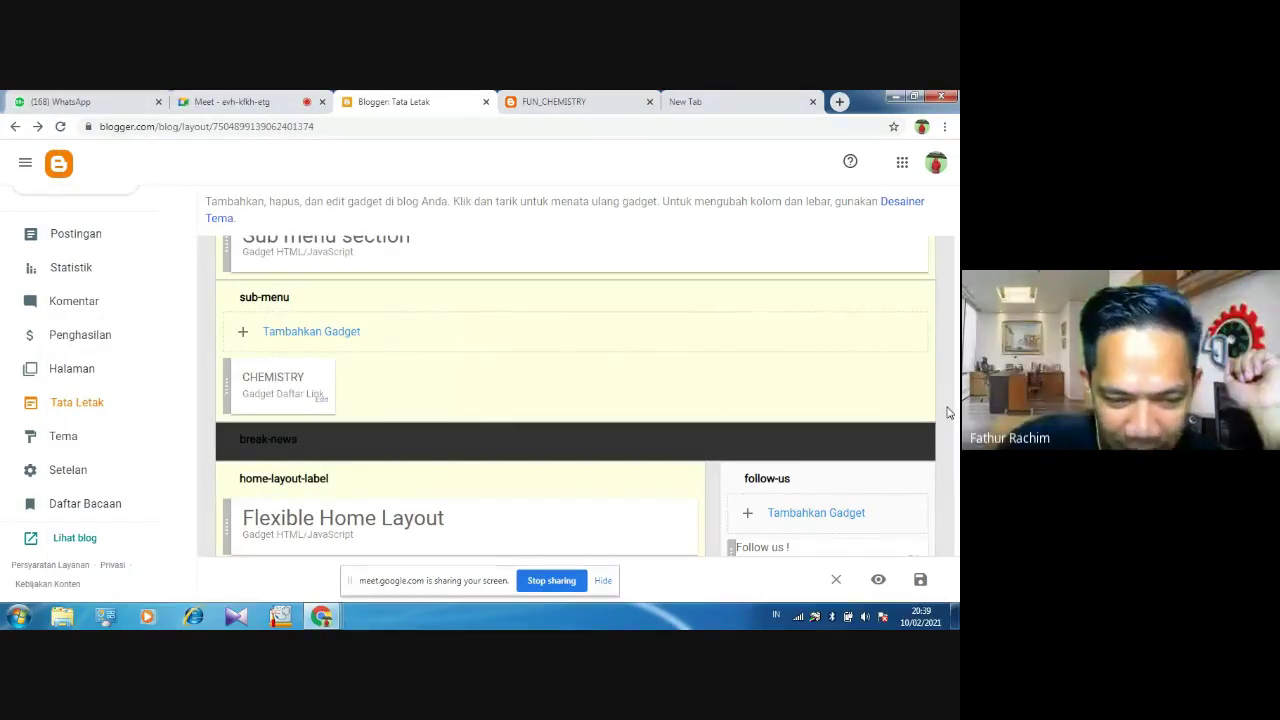
# Review the FUN_CHEMISTRY layout from header to footer-ads, including side-bot, and save it
pyautogui.scroll(5, 949, 412)
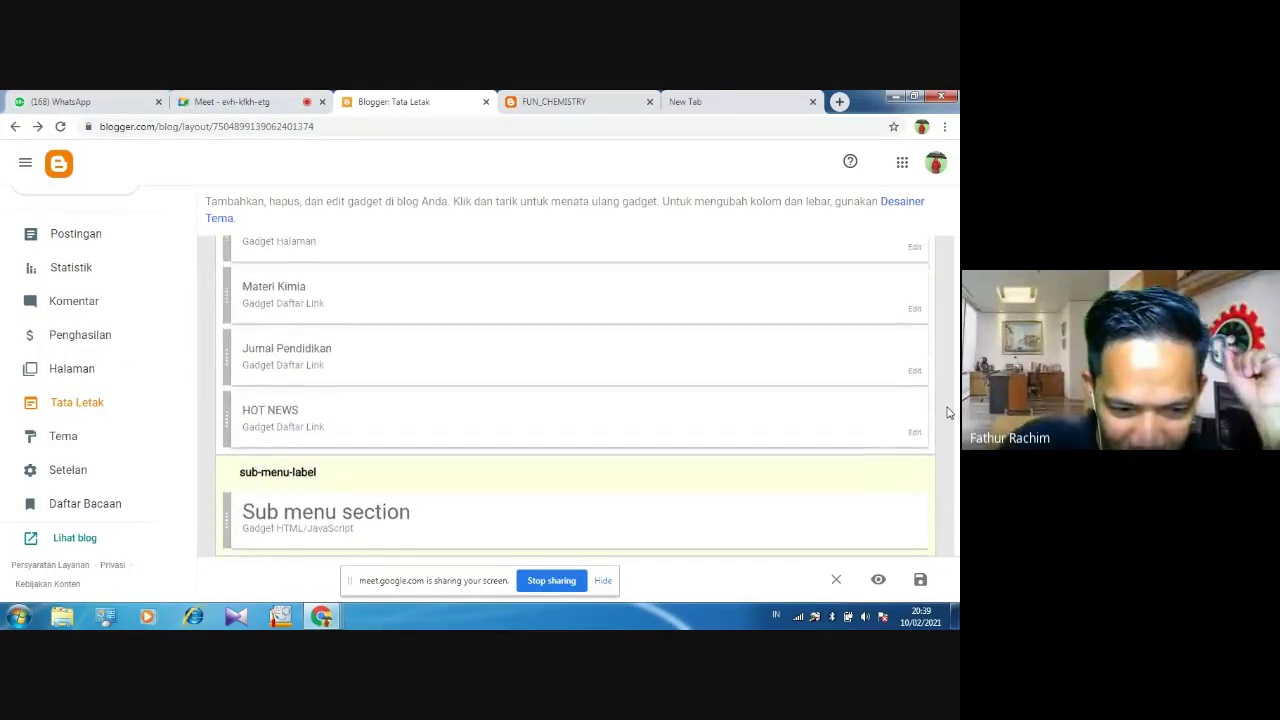
pyautogui.scroll(5, 949, 412)
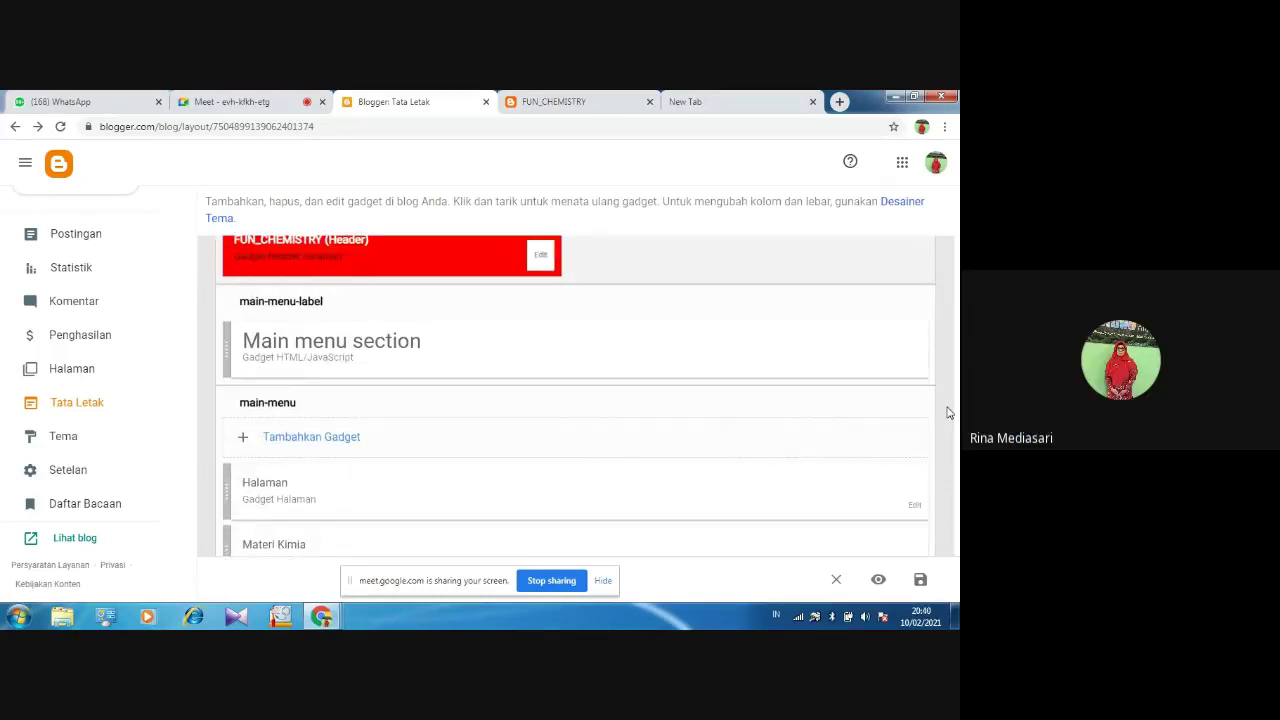
pyautogui.scroll(3, 949, 412)
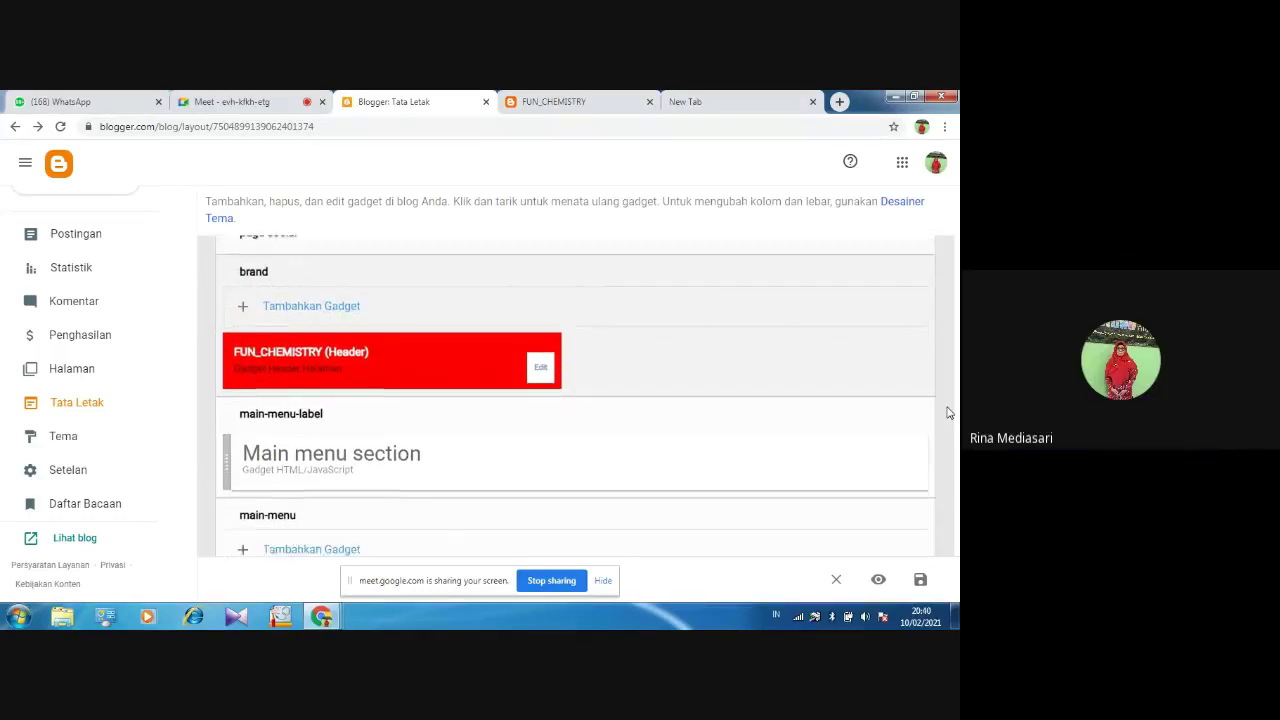
pyautogui.scroll(-10, 949, 412)
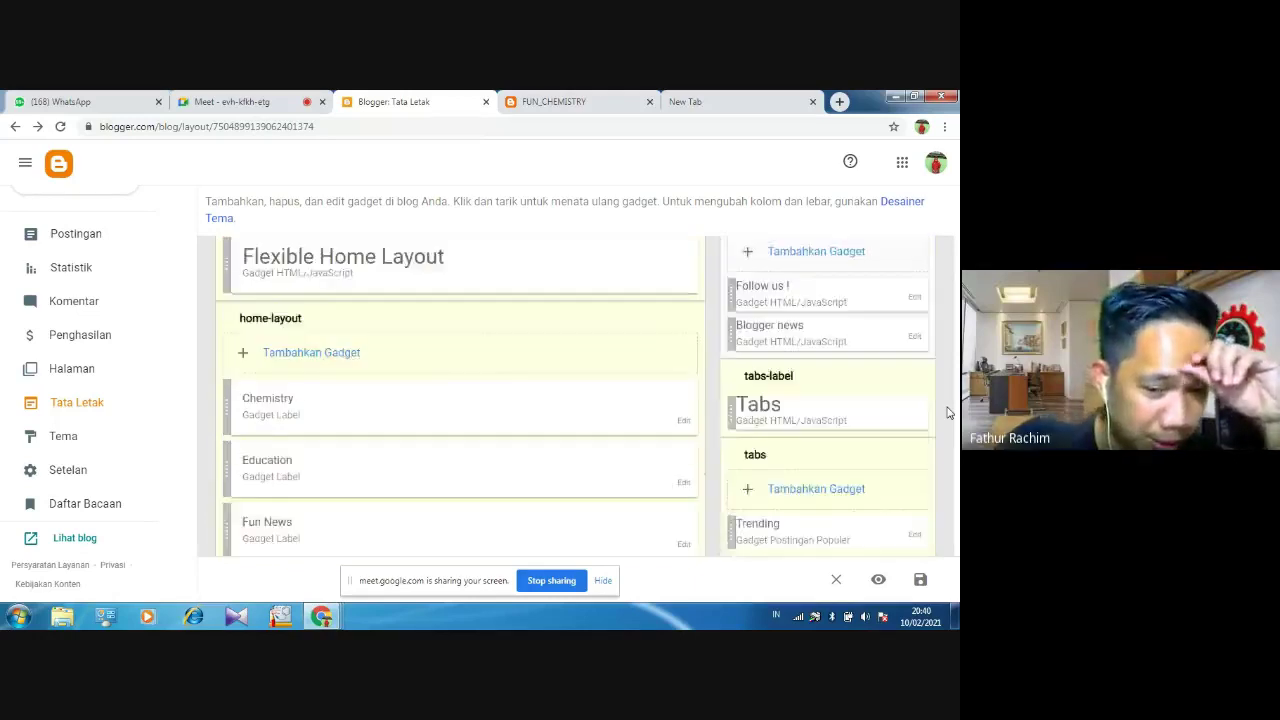
pyautogui.scroll(-3, 949, 412)
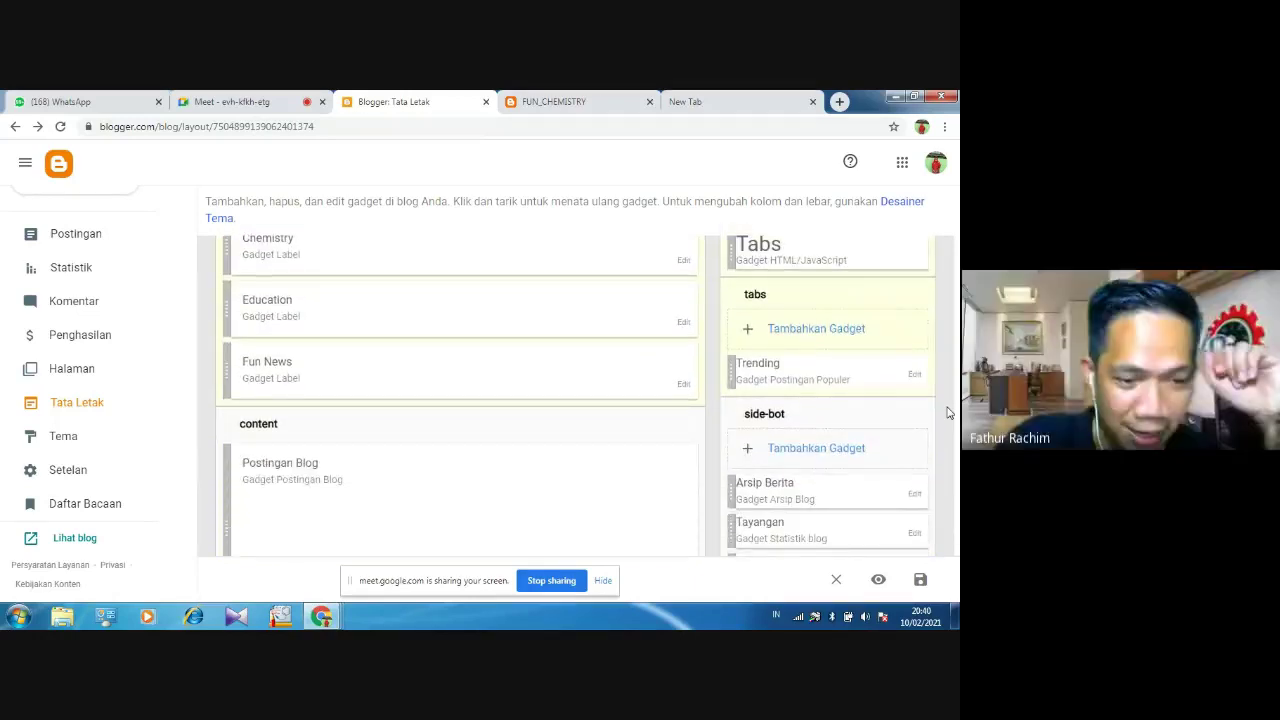
pyautogui.scroll(-2, 949, 412)
pyautogui.scroll(1, 949, 412)
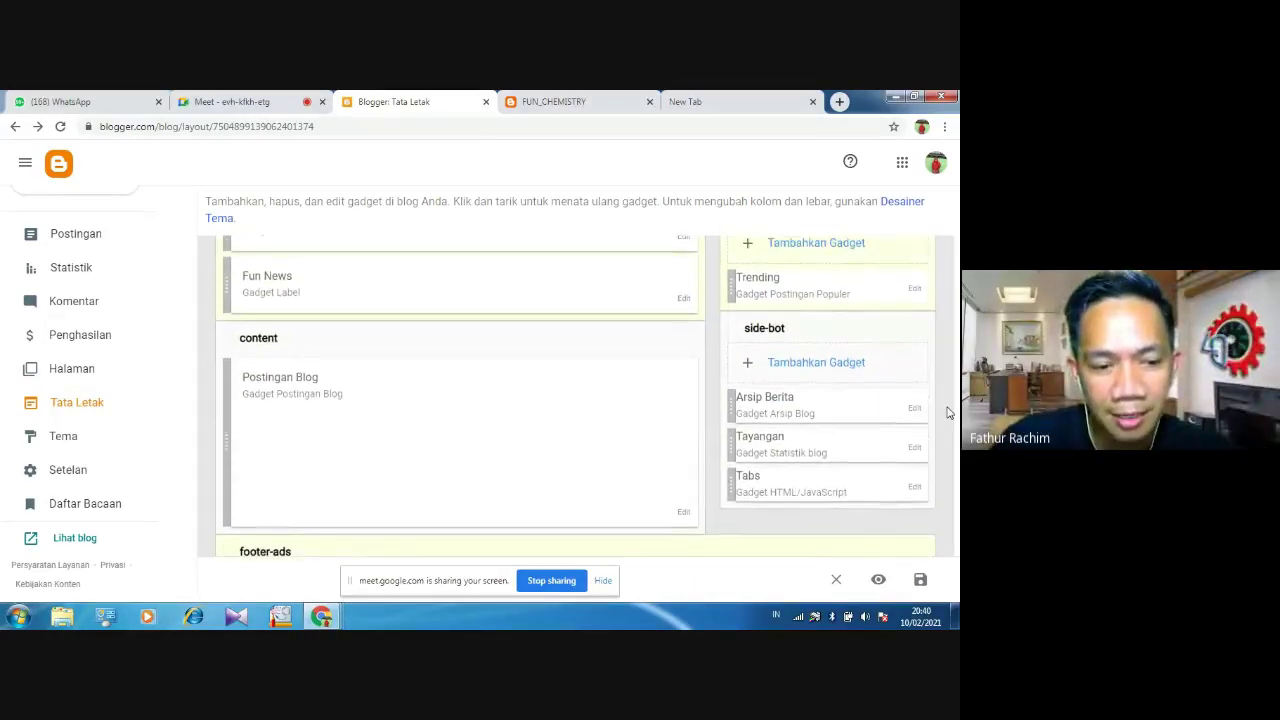
pyautogui.scroll(-1, 949, 412)
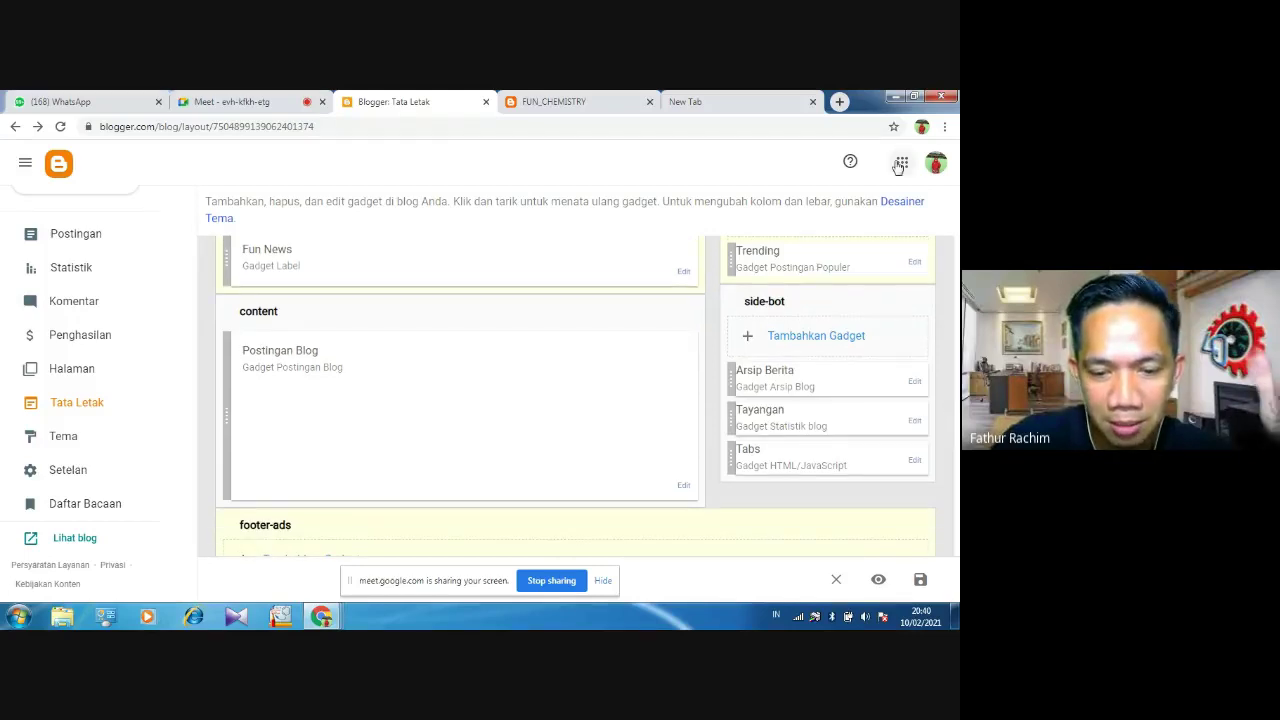
pyautogui.click(918, 581)
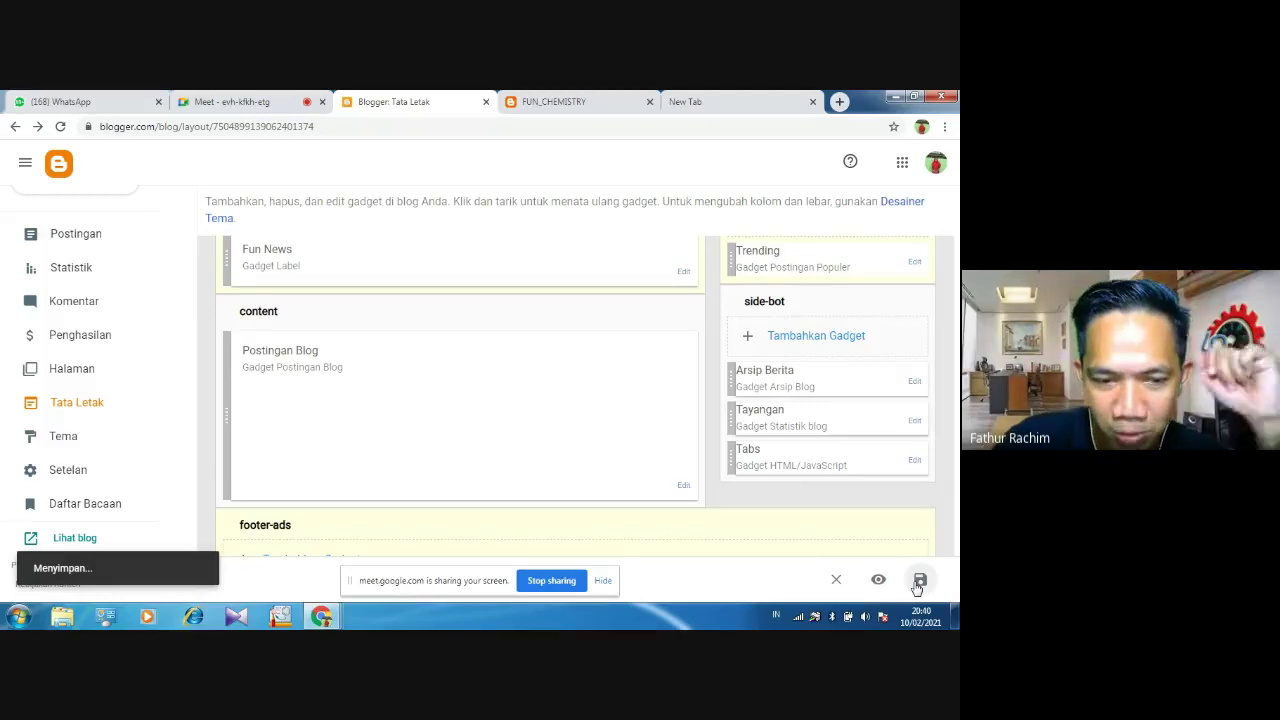
# Reload the live FUN_CHEMISTRY blog, verify posts under Chemistry, Education and Fun News, then stop sharing
pyautogui.click(592, 104)
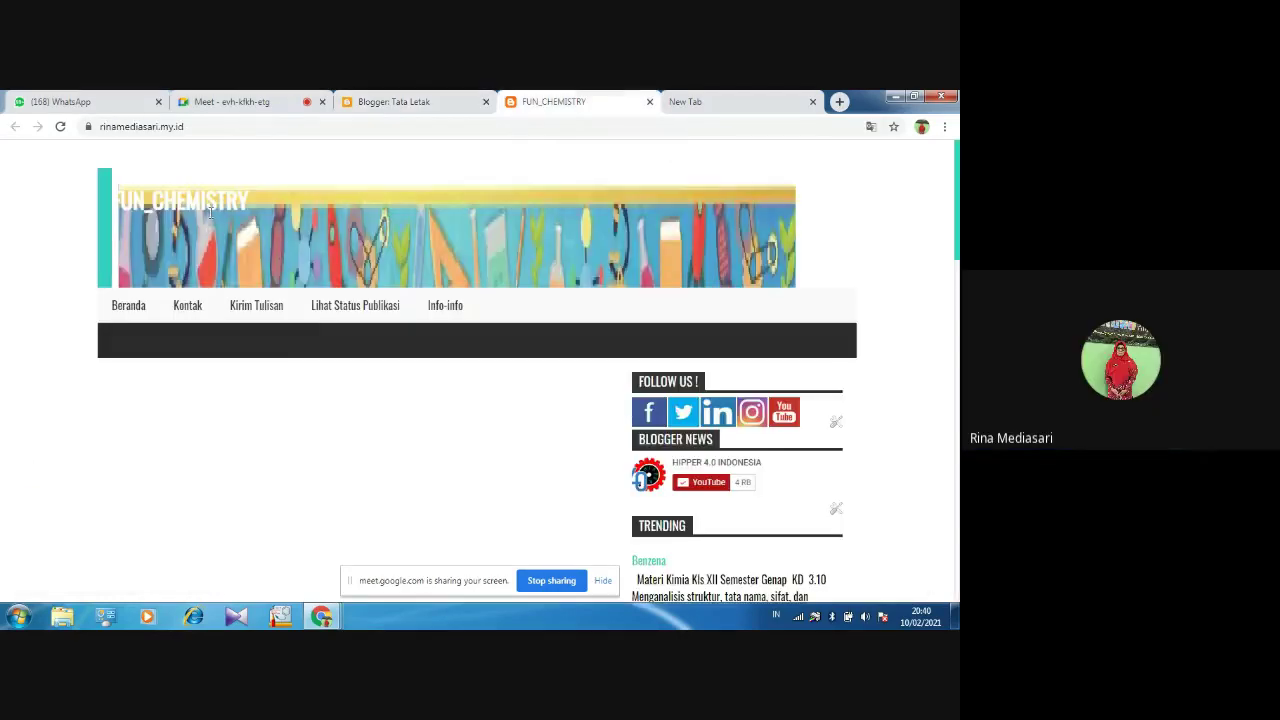
pyautogui.click(60, 127)
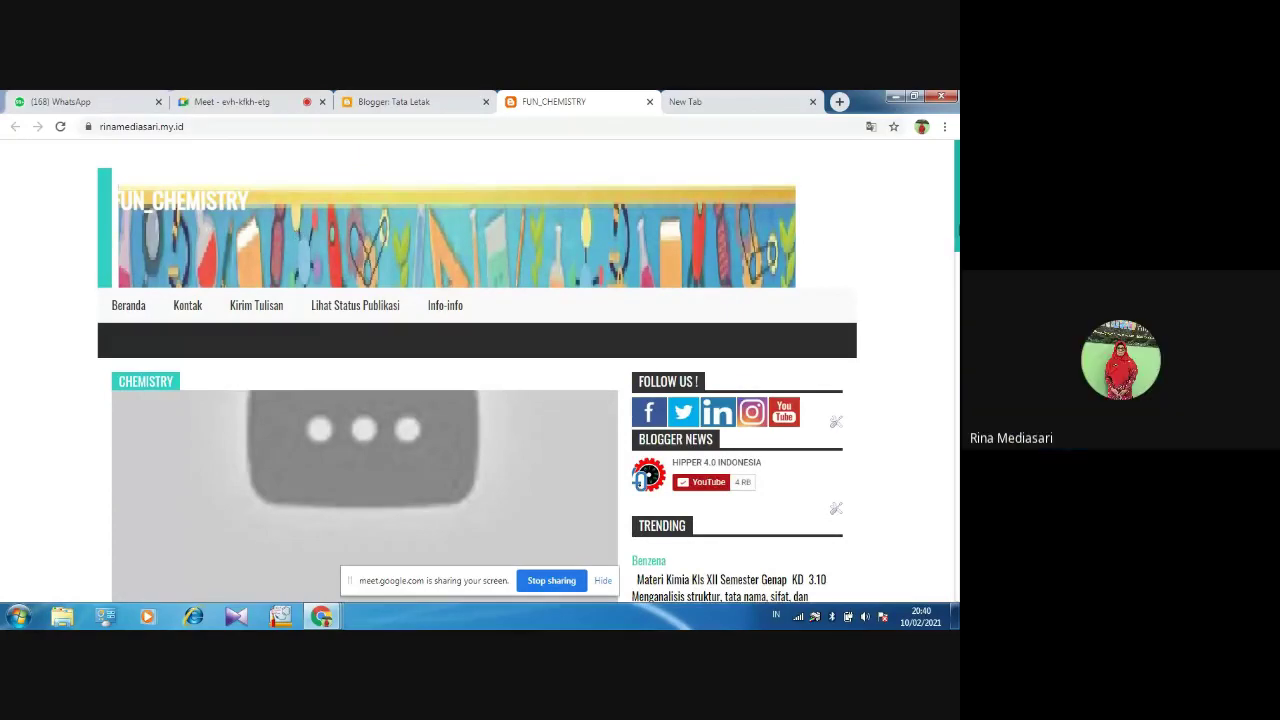
pyautogui.scroll(-4, 478, 375)
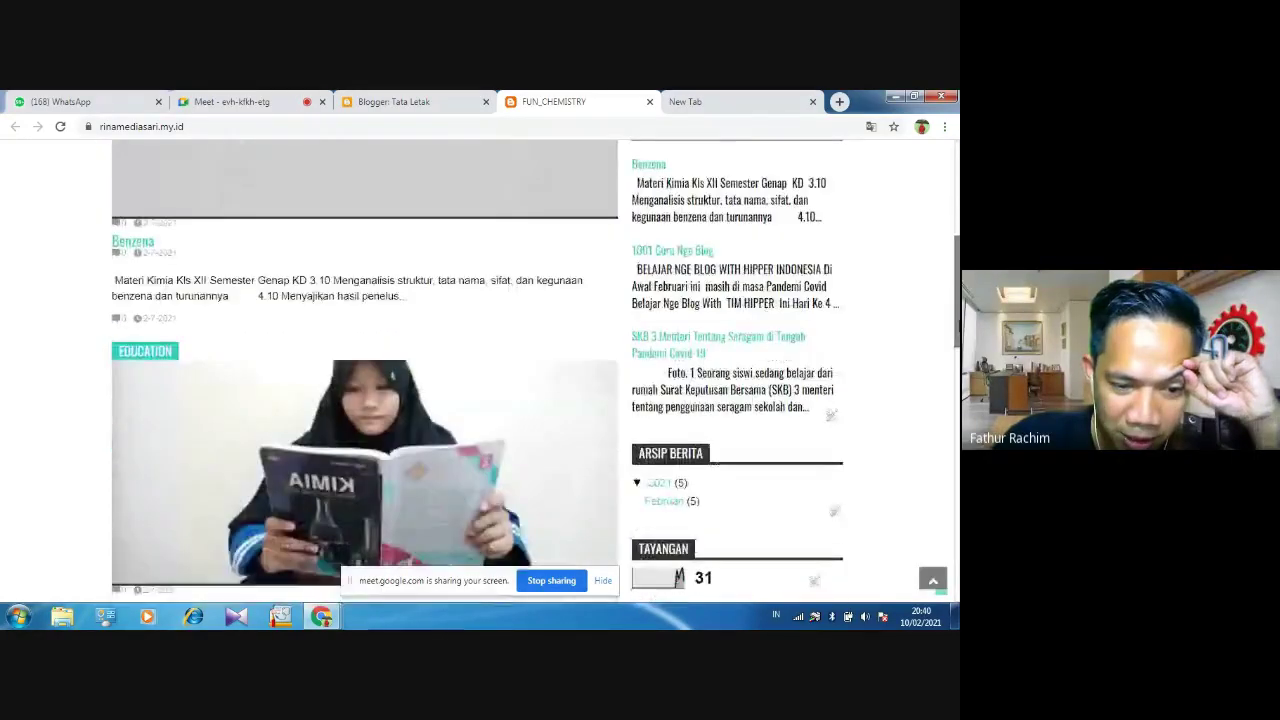
pyautogui.scroll(2, 478, 375)
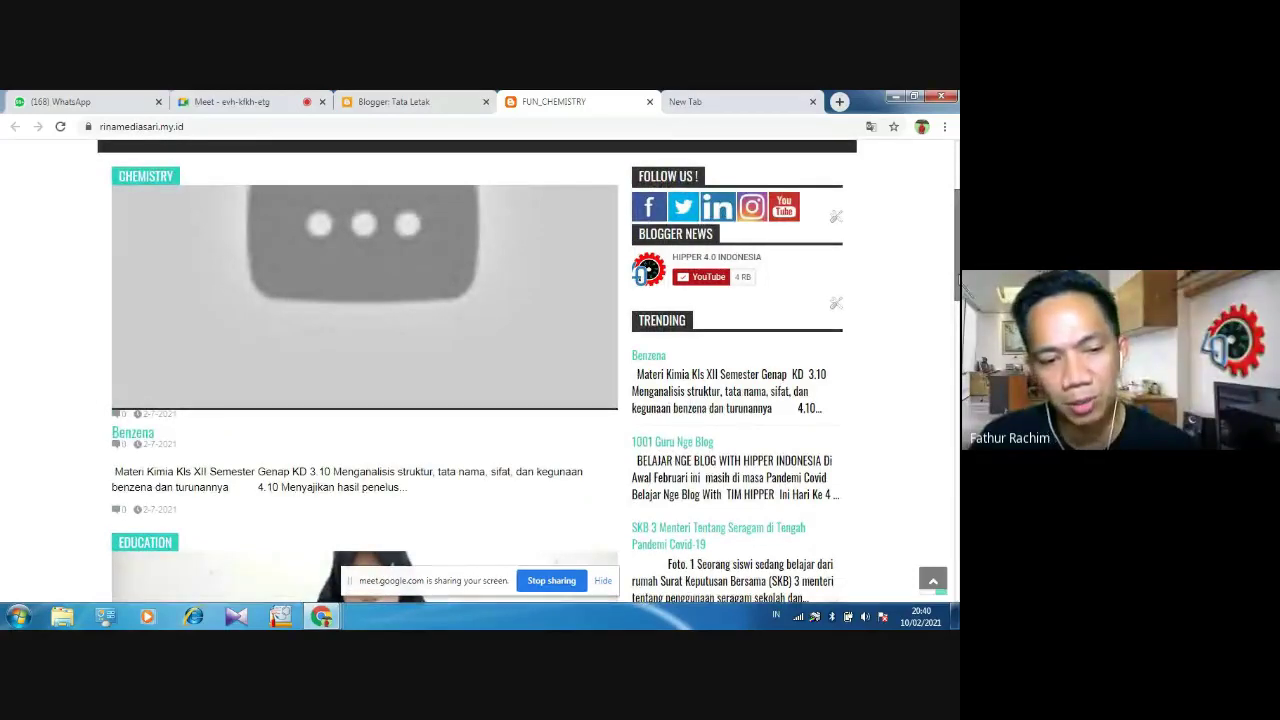
pyautogui.scroll(-2, 478, 375)
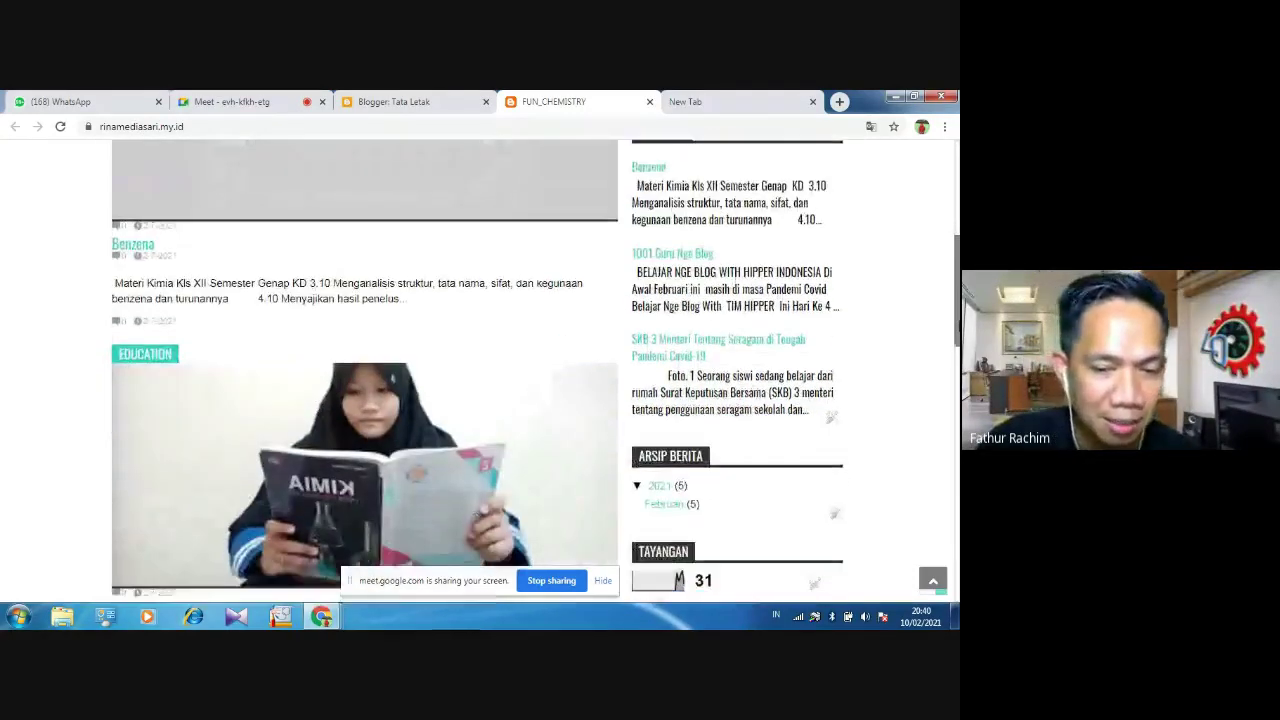
pyautogui.scroll(-1, 956, 345)
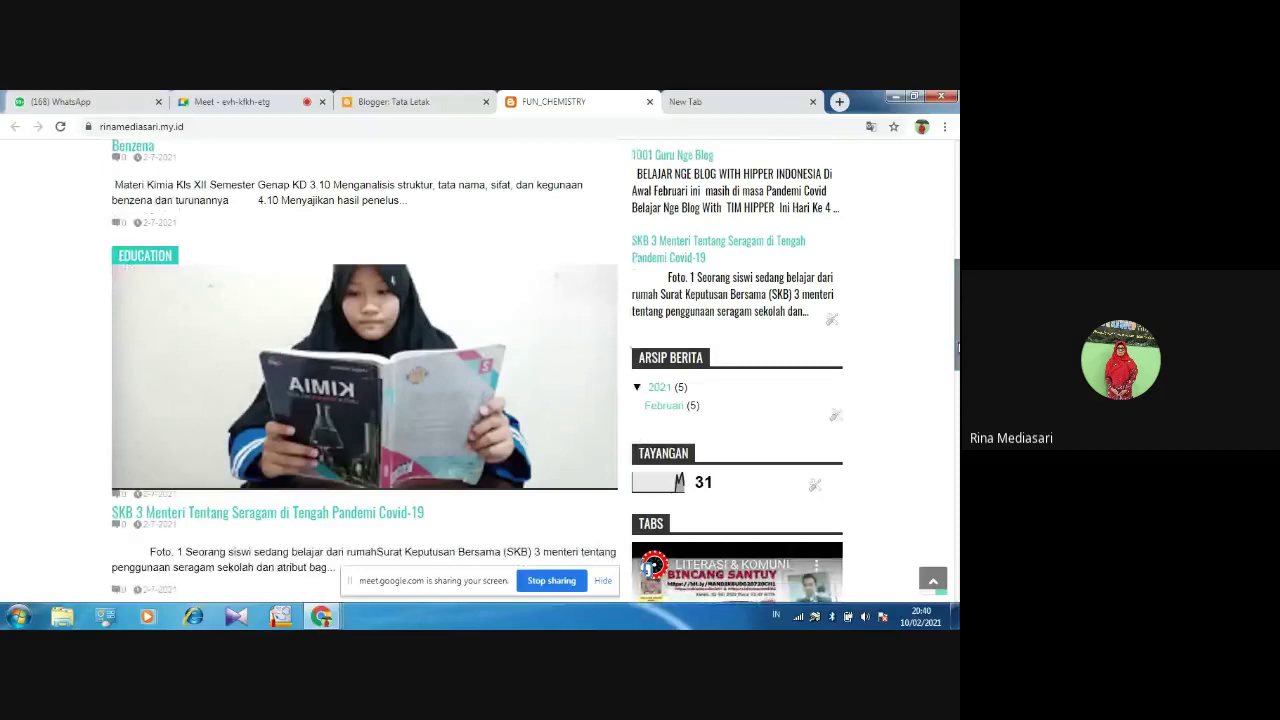
pyautogui.scroll(-3, 957, 345)
pyautogui.scroll(3, 957, 367)
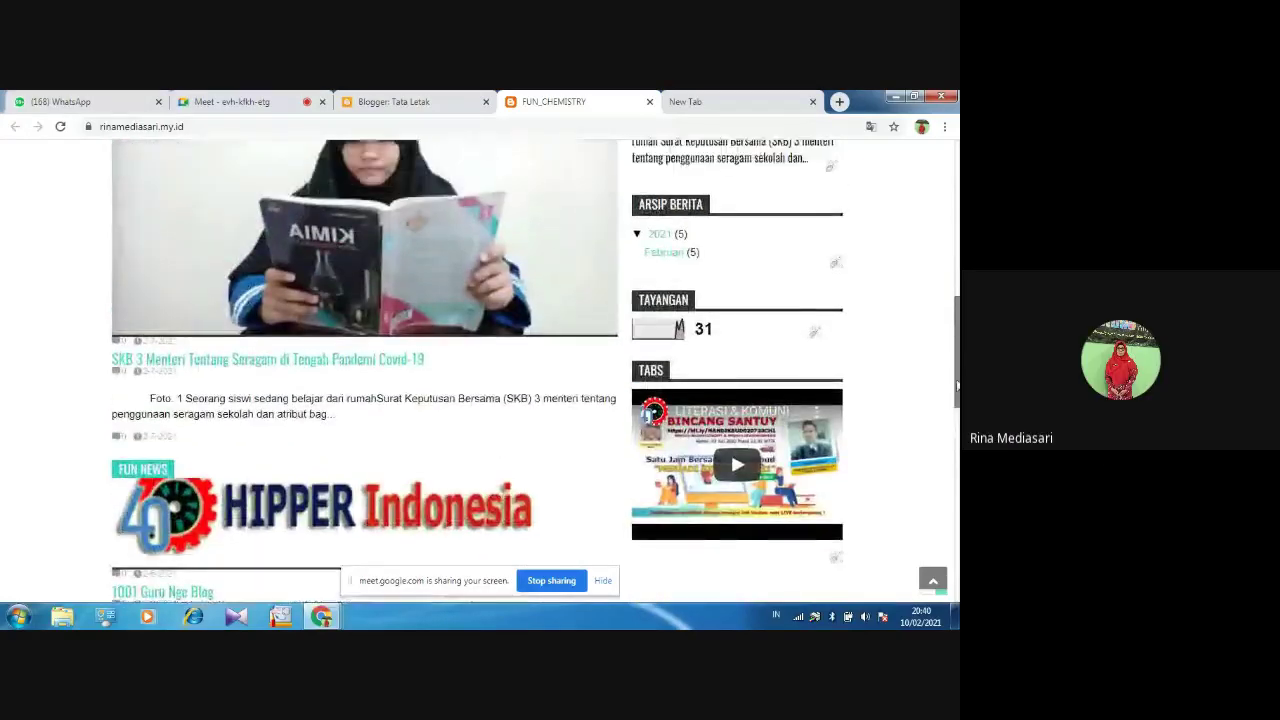
pyautogui.scroll(3, 950, 330)
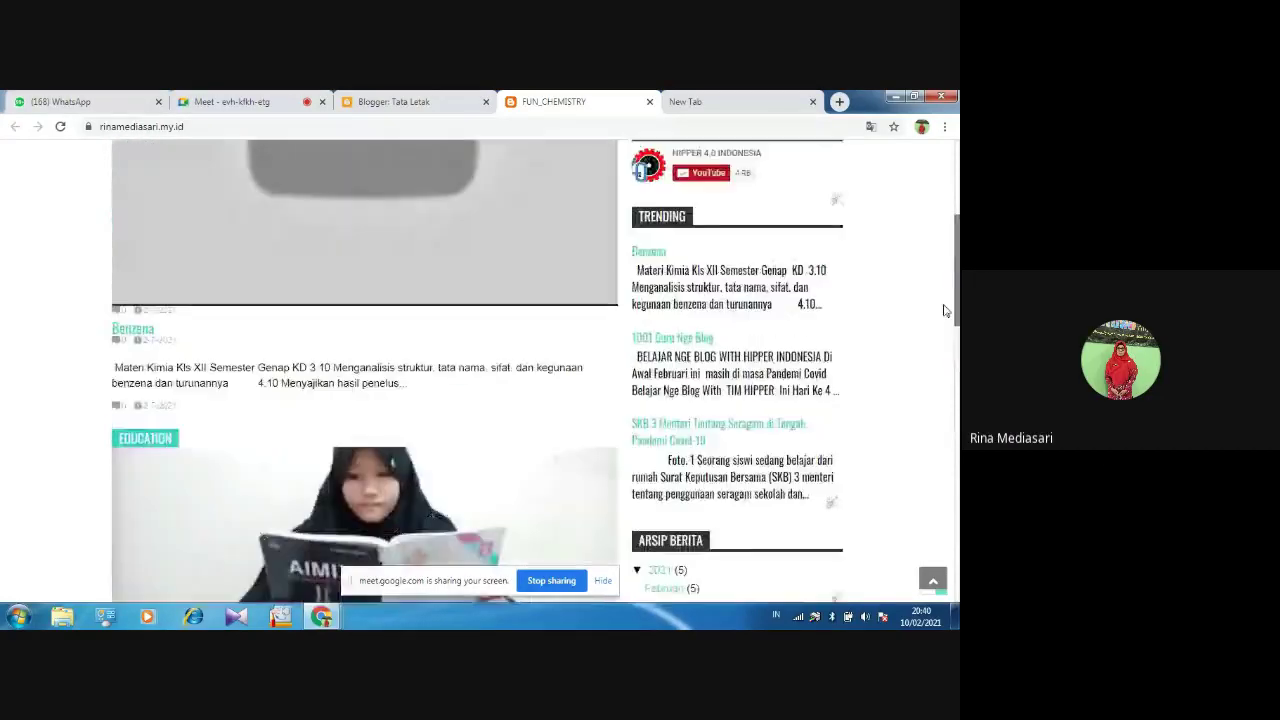
pyautogui.scroll(-1, 950, 330)
pyautogui.scroll(5, 535, 373)
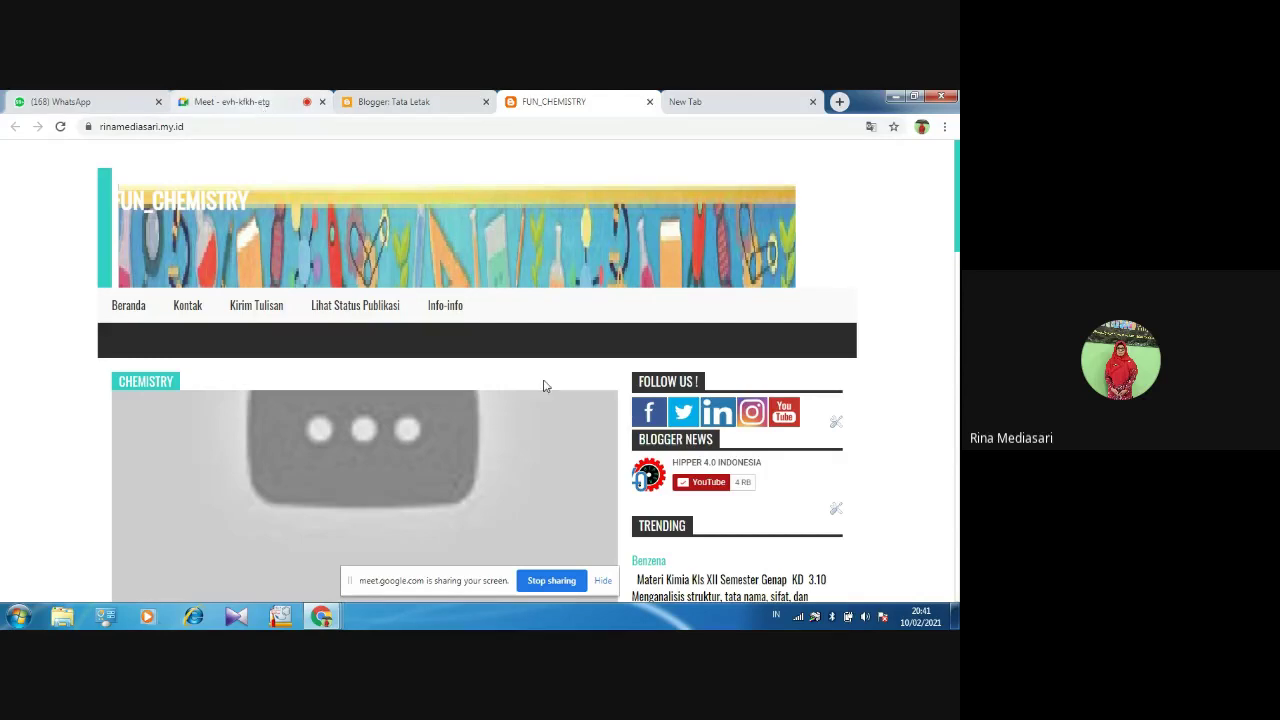
pyautogui.click(553, 582)
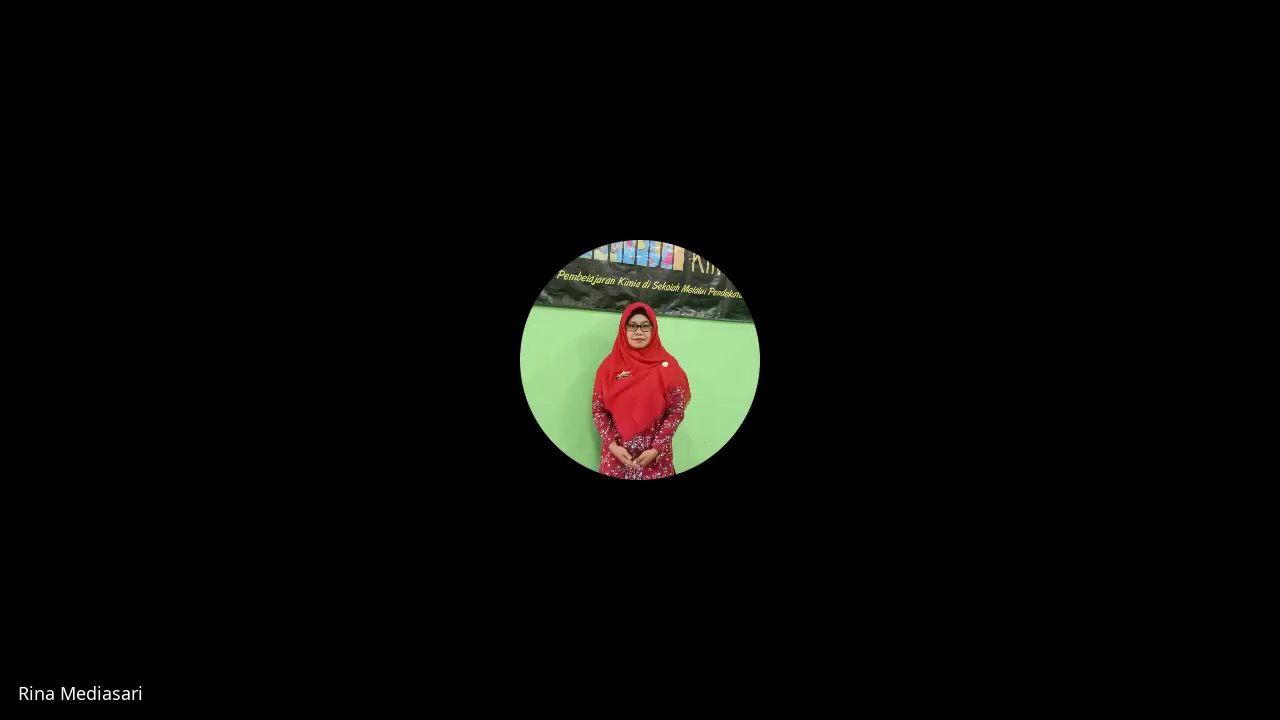
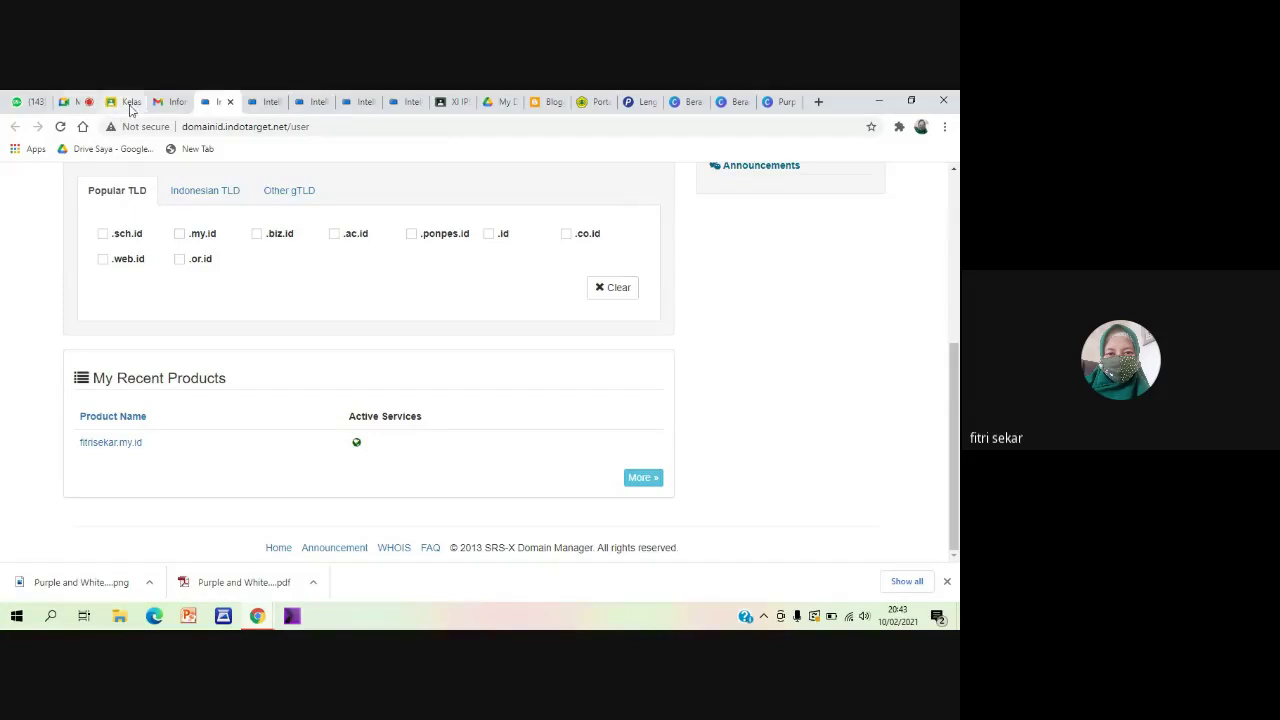
# From Gmail's 'Informasi Login User' email, follow the Domain Manager URL to the IndoTarget client area
pyautogui.click(165, 101)
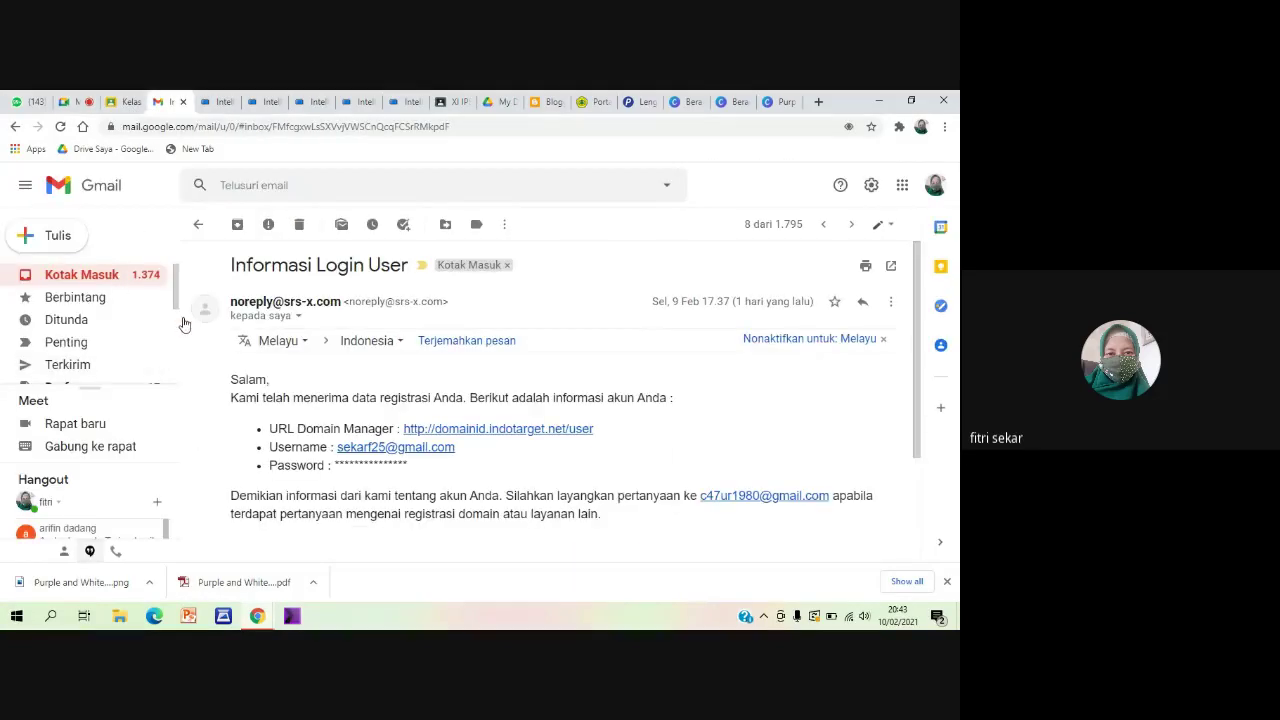
pyautogui.hotkey('alt', 'Left')
pyautogui.scroll(-3, 358, 465)
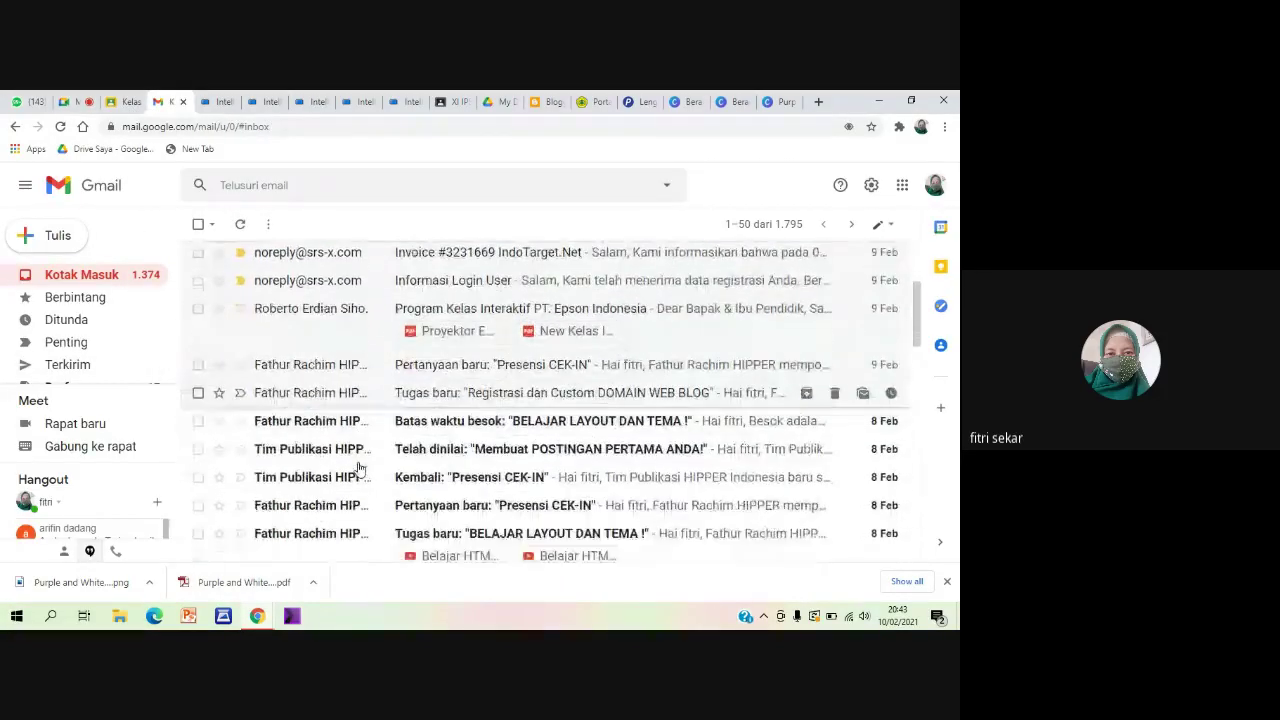
pyautogui.scroll(-3, 358, 467)
pyautogui.scroll(5, 358, 467)
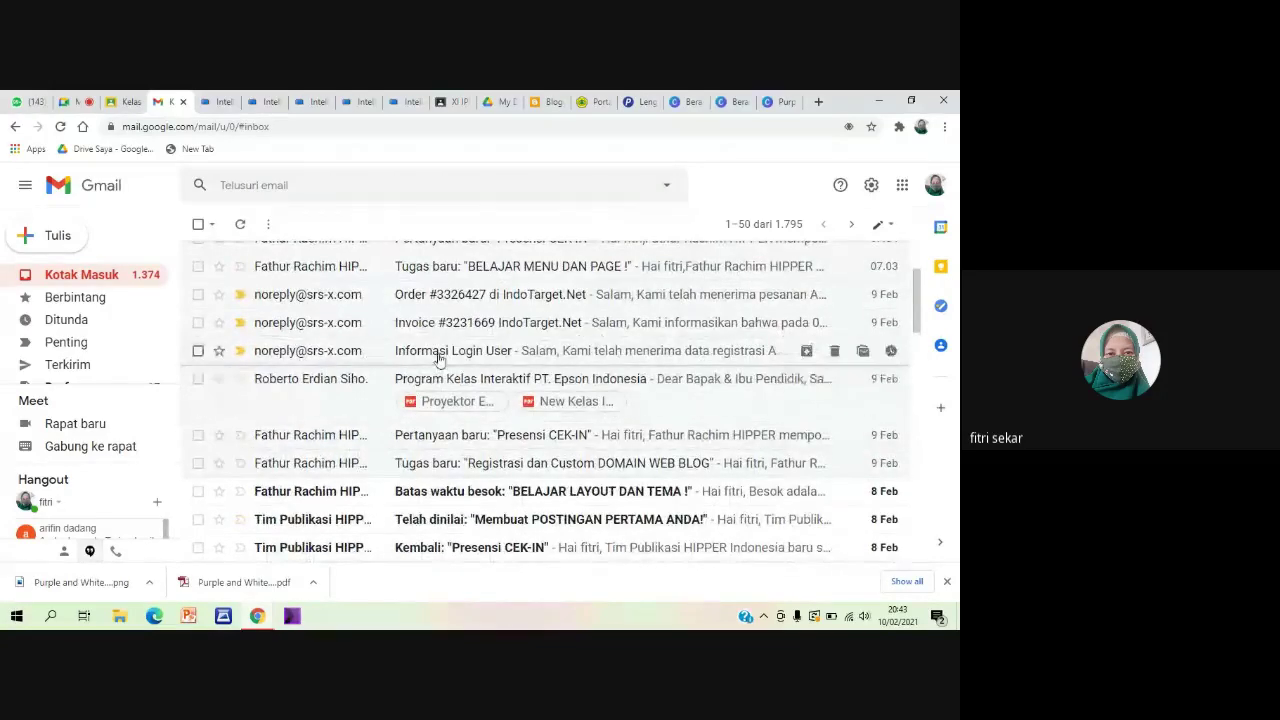
pyautogui.click(427, 350)
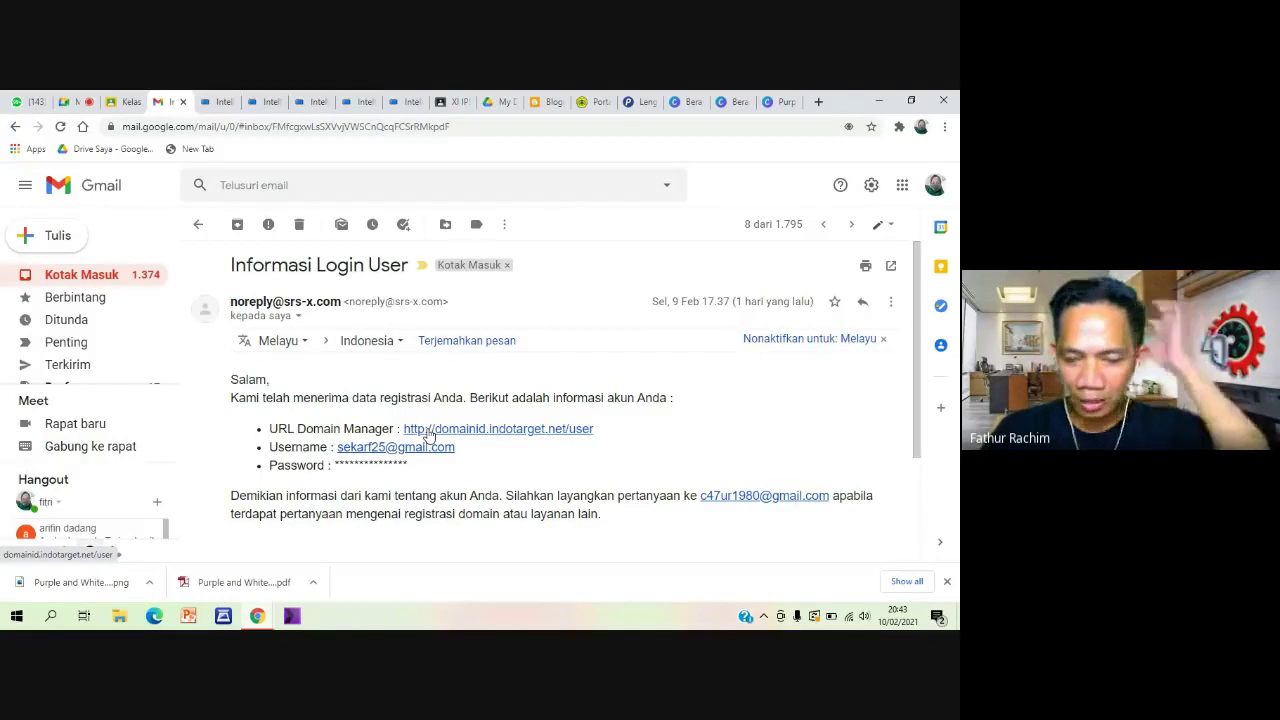
pyautogui.click(428, 432)
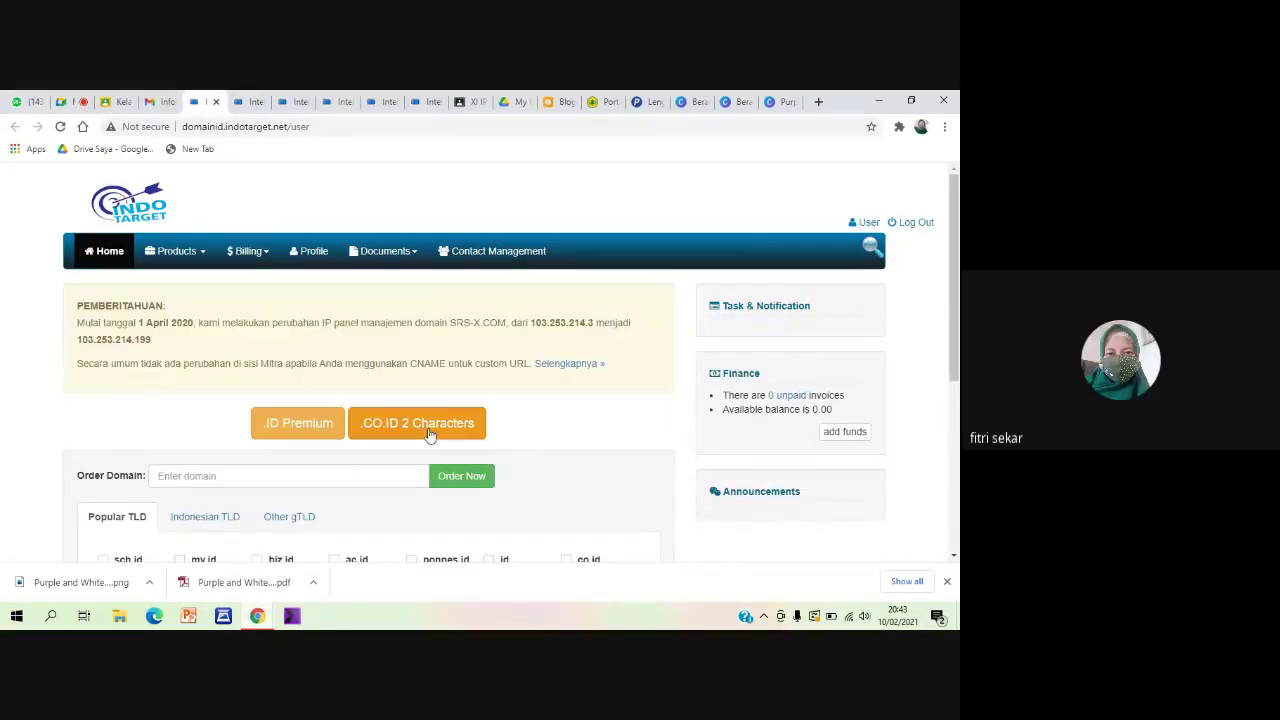
# Trim the end of the domain manager web address in the address bar
pyautogui.scroll(-2, 333, 348)
pyautogui.scroll(2, 753, 210)
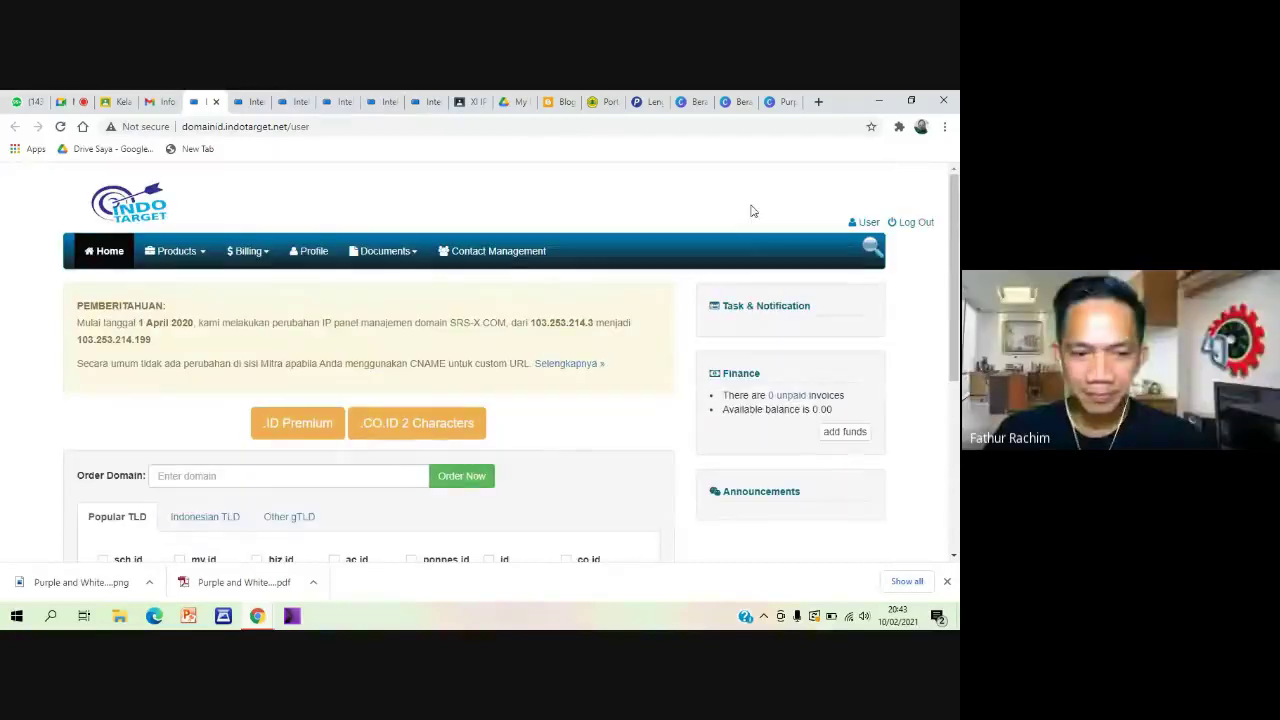
pyautogui.click(350, 129)
pyautogui.click(350, 129)
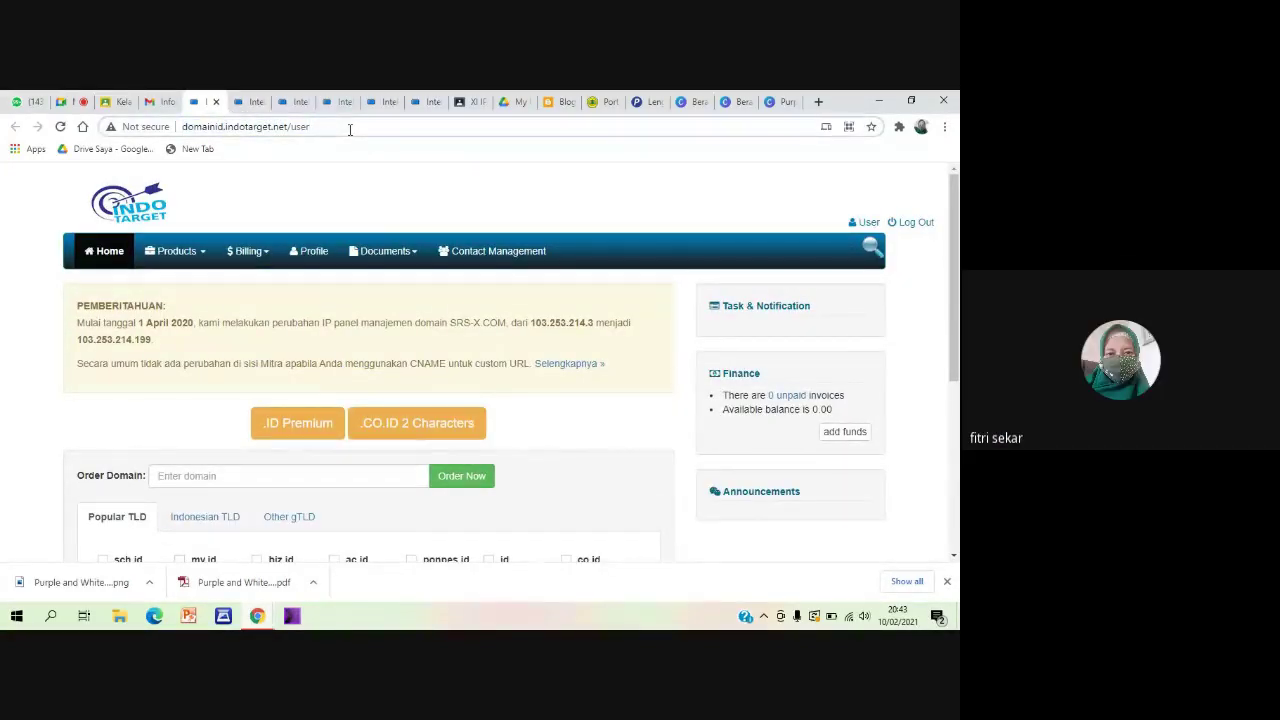
pyautogui.press('BackSpace')
pyautogui.press('BackSpace')
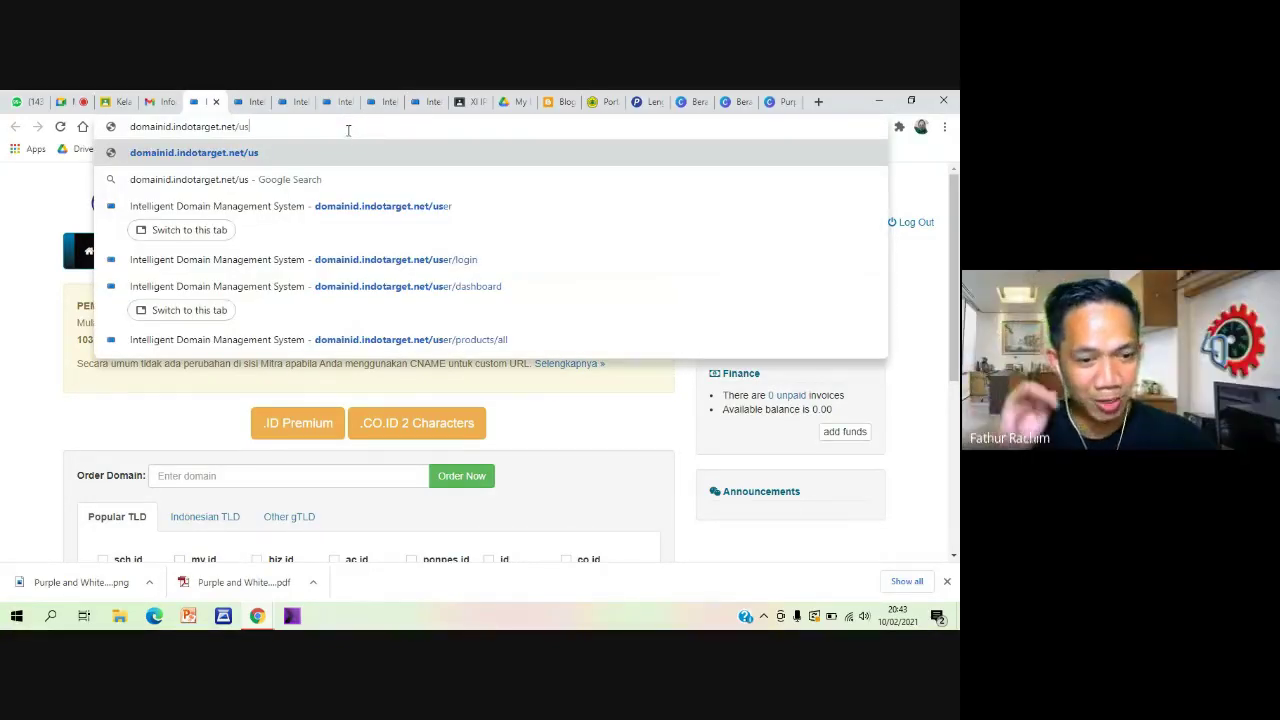
pyautogui.click(34, 195)
# Fill in the customer's last name on the Profile page and save the Customer Information
pyautogui.scroll(-5, 221, 355)
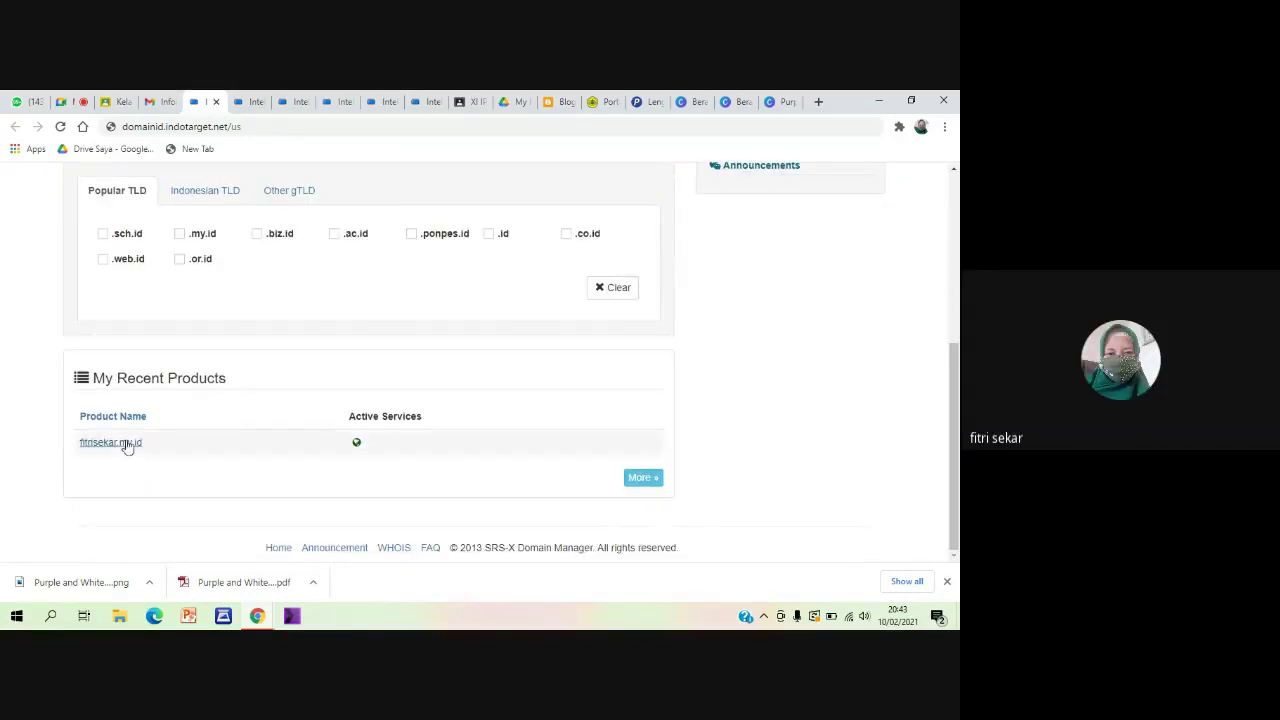
pyautogui.scroll(3, 483, 391)
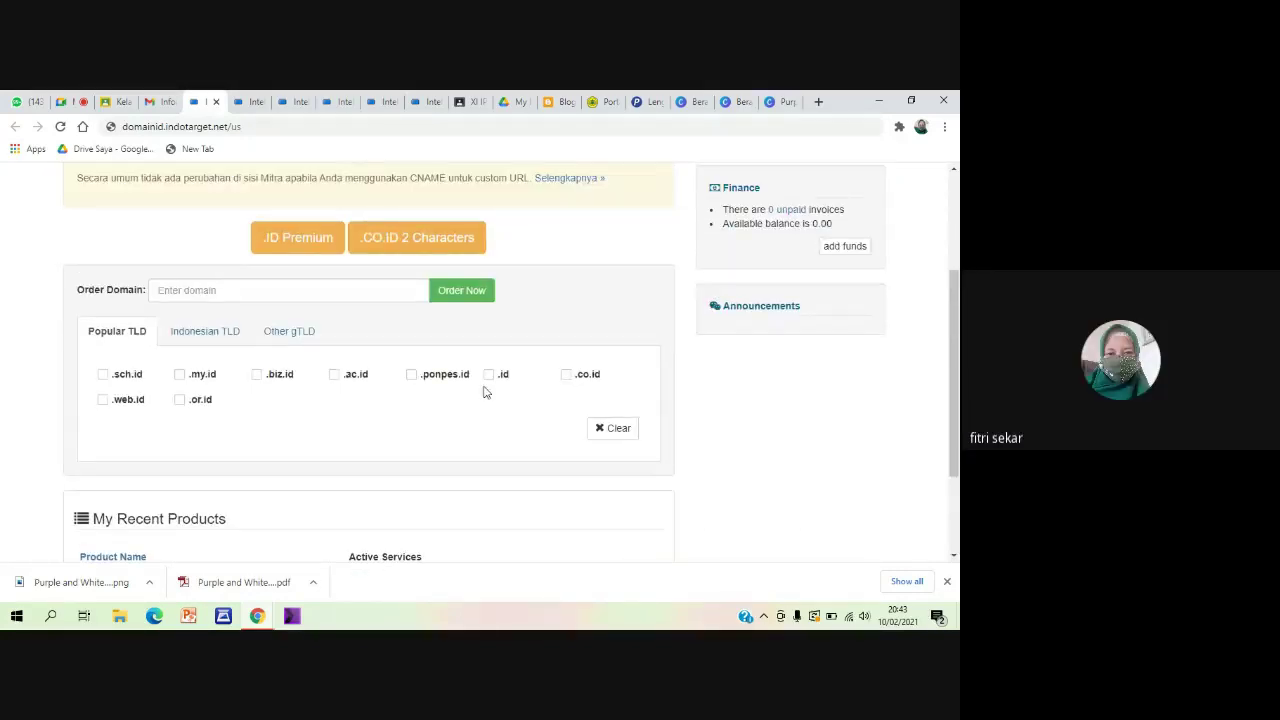
pyautogui.scroll(2, 483, 391)
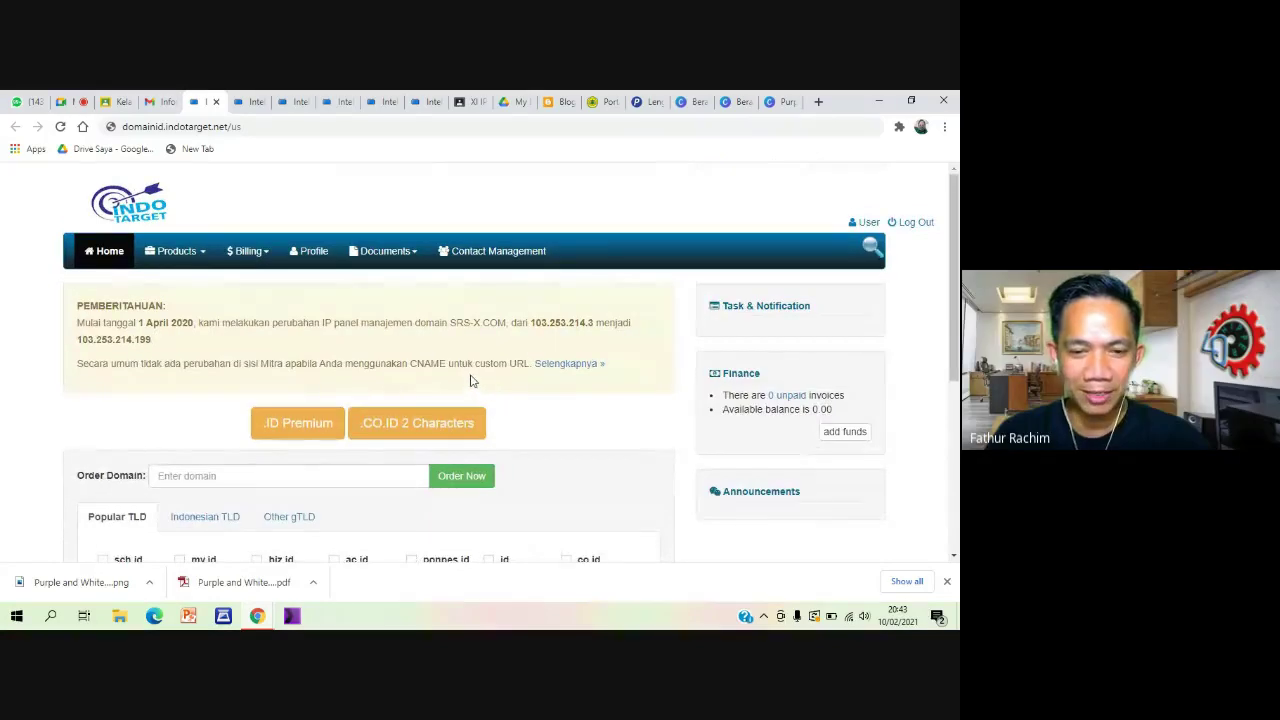
pyautogui.click(299, 254)
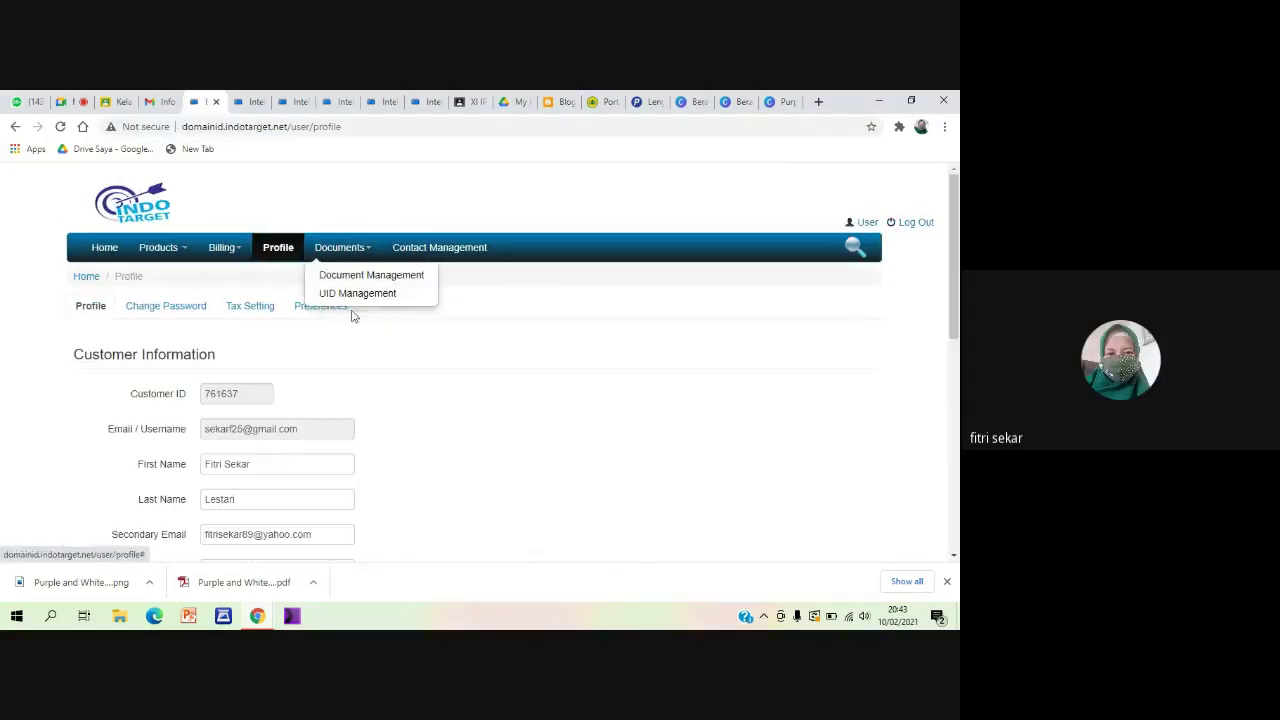
pyautogui.scroll(-1, 285, 473)
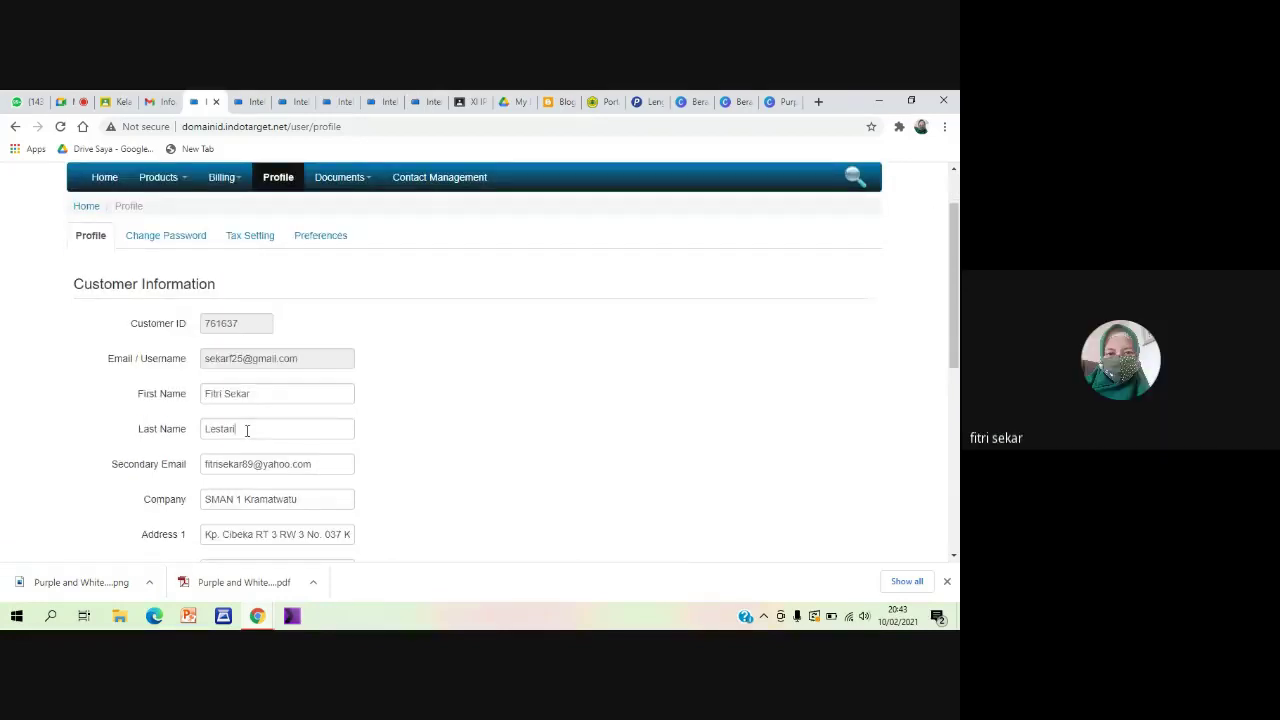
pyautogui.click(247, 430)
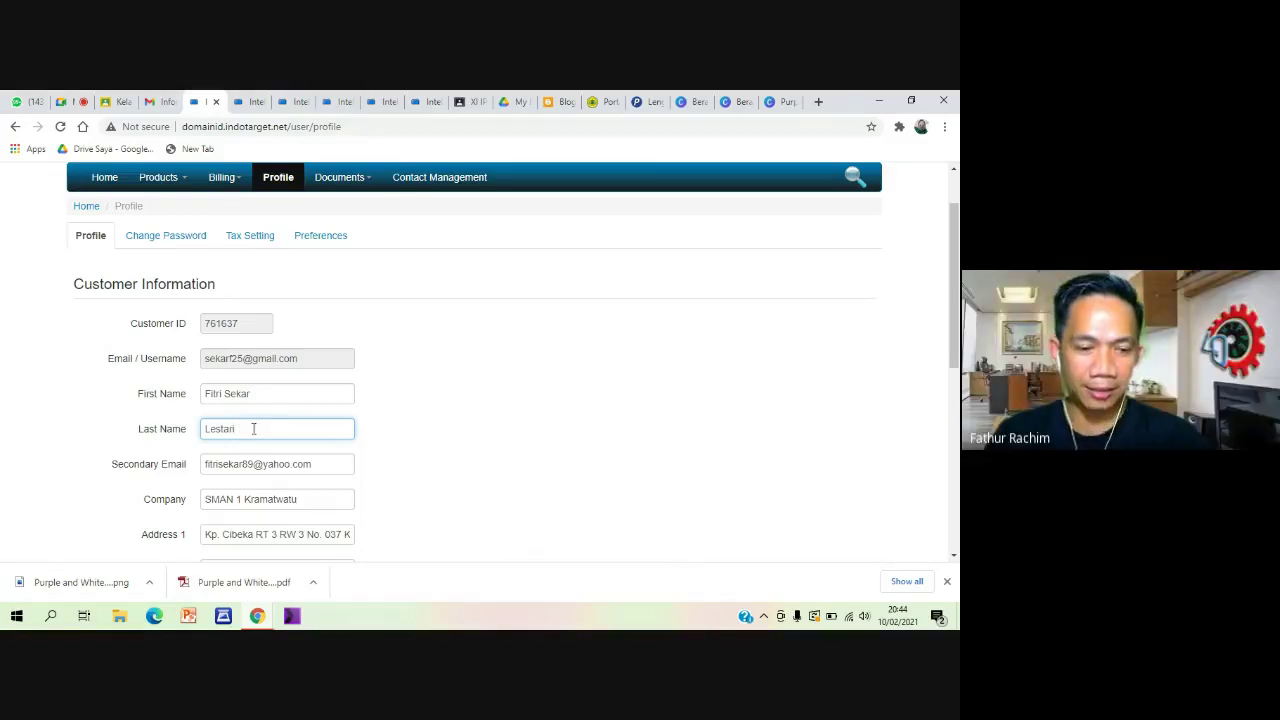
pyautogui.scroll(-1, 485, 427)
pyautogui.scroll(-5, 492, 428)
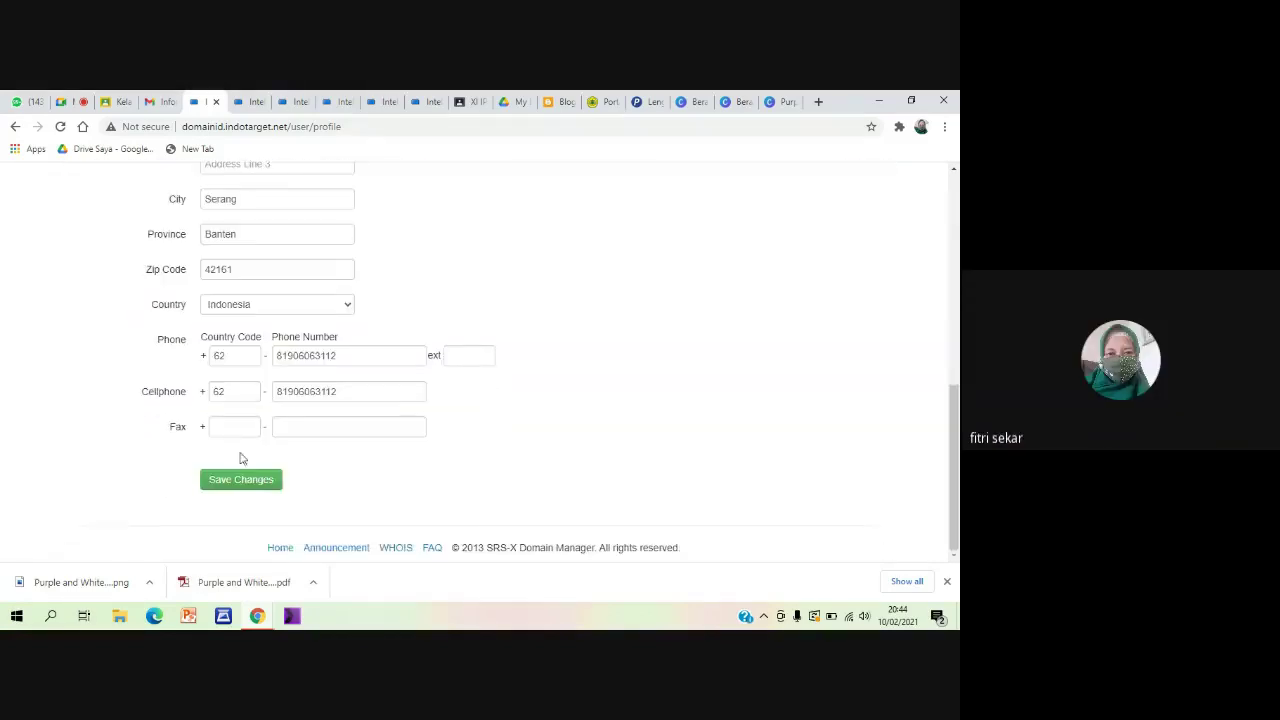
pyautogui.click(240, 478)
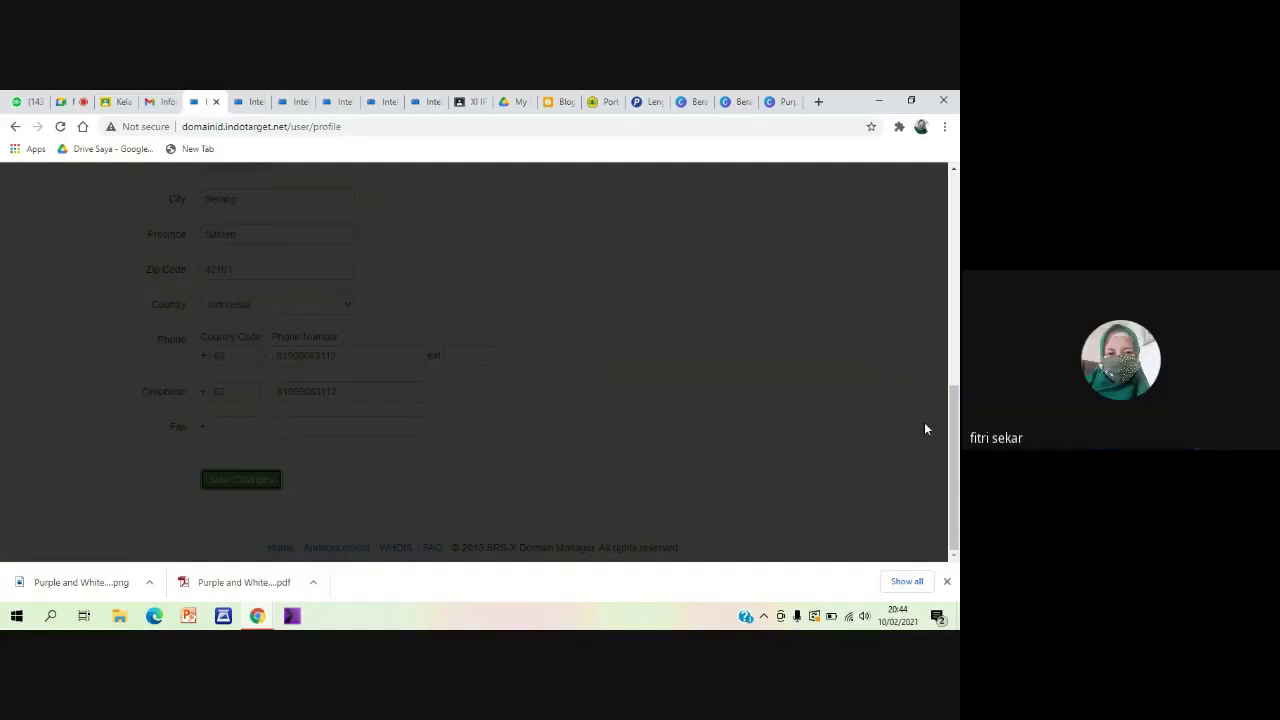
pyautogui.click(634, 263)
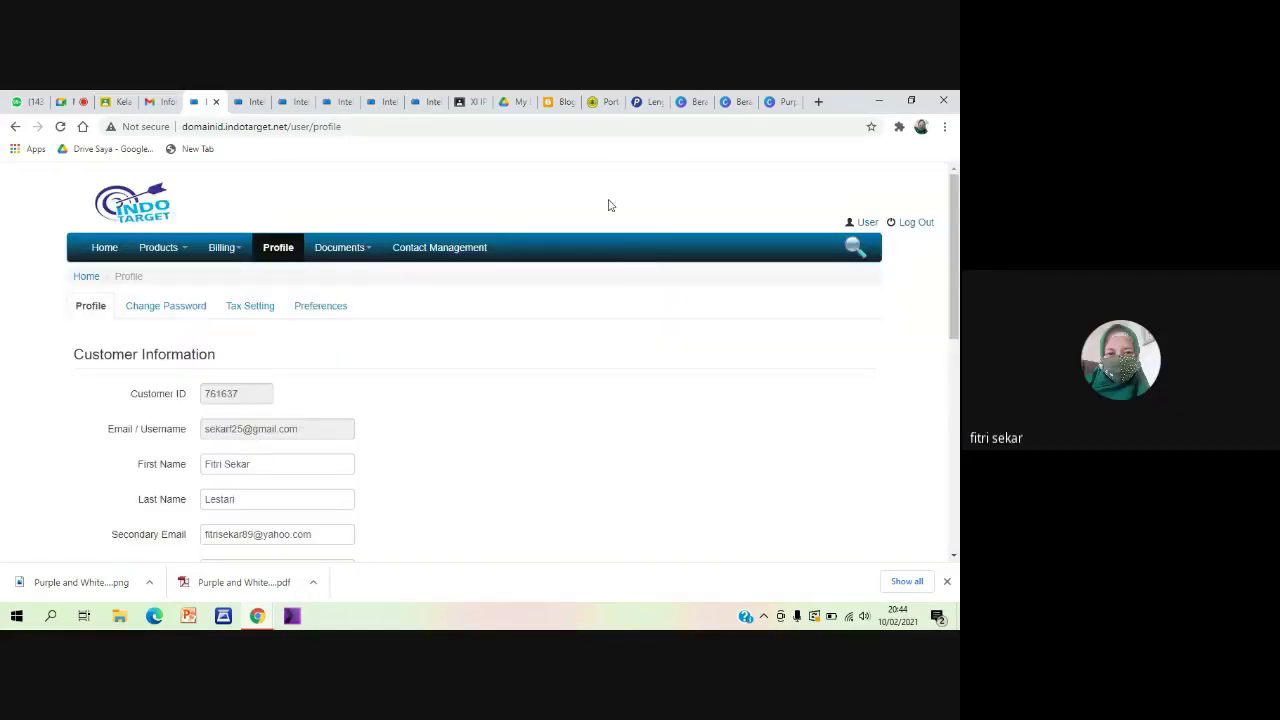
pyautogui.click(818, 101)
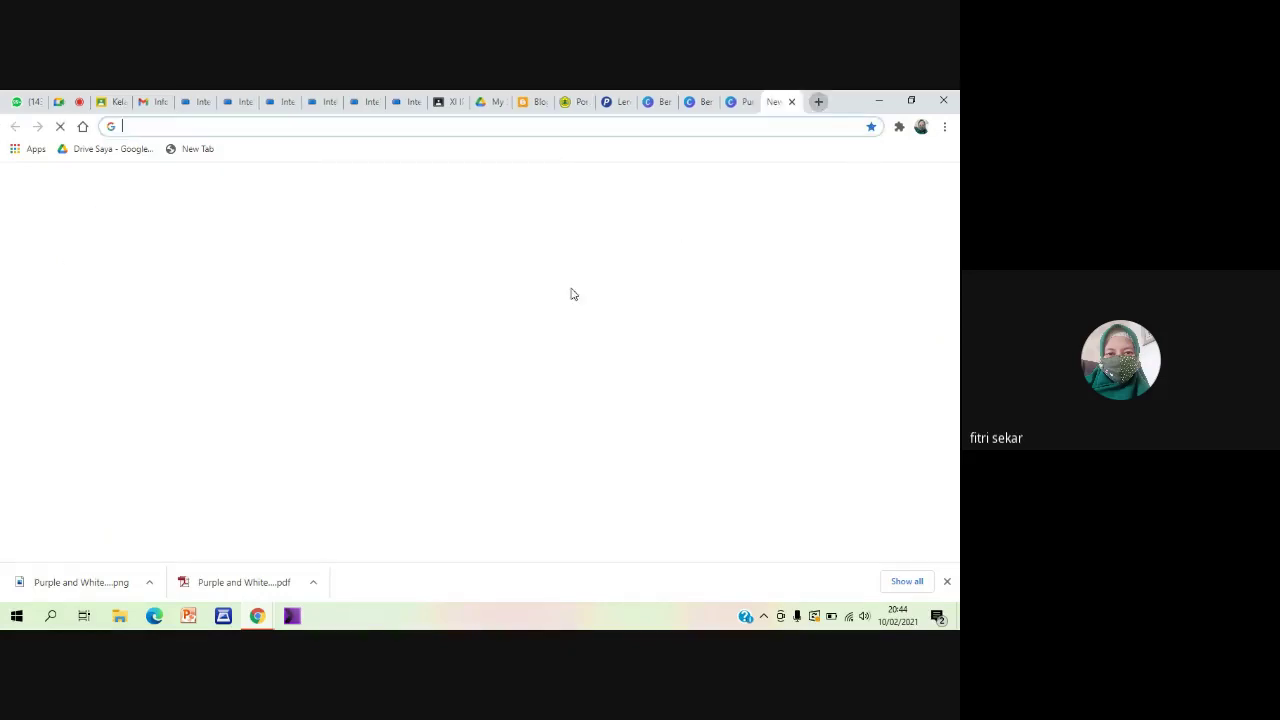
pyautogui.click(241, 121)
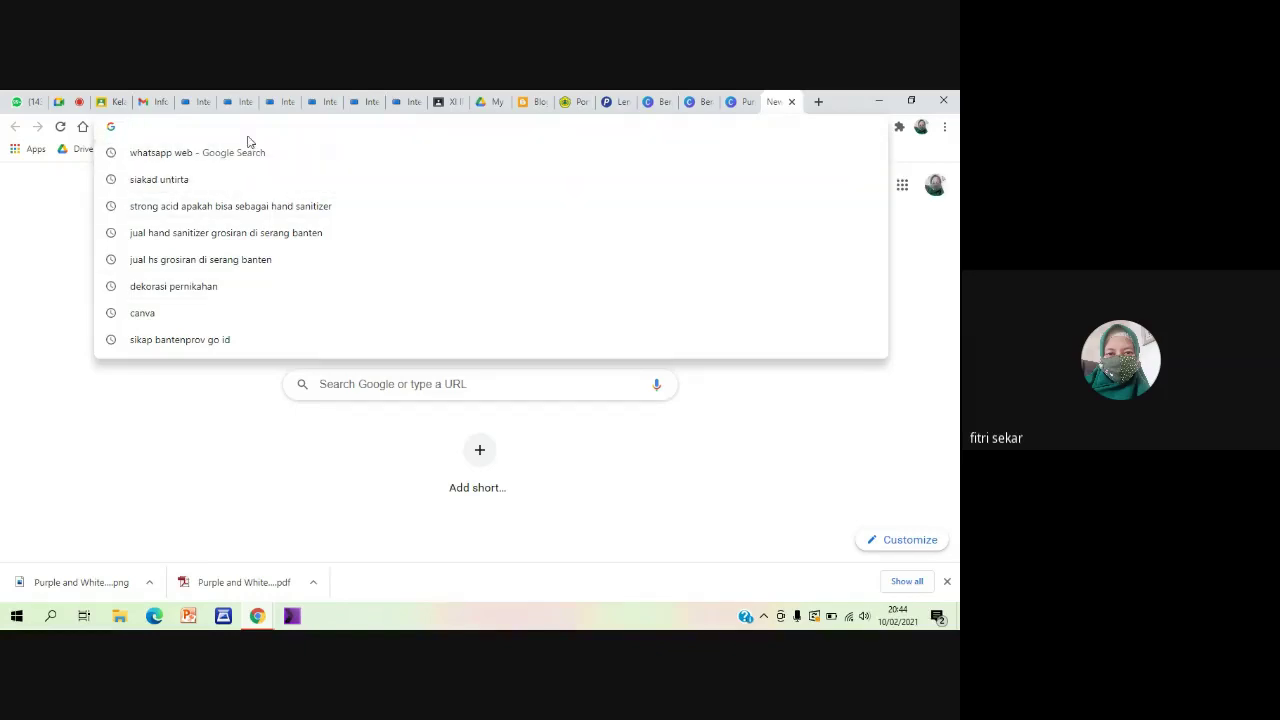
pyautogui.write('my')
pyautogui.press('BackSpace')
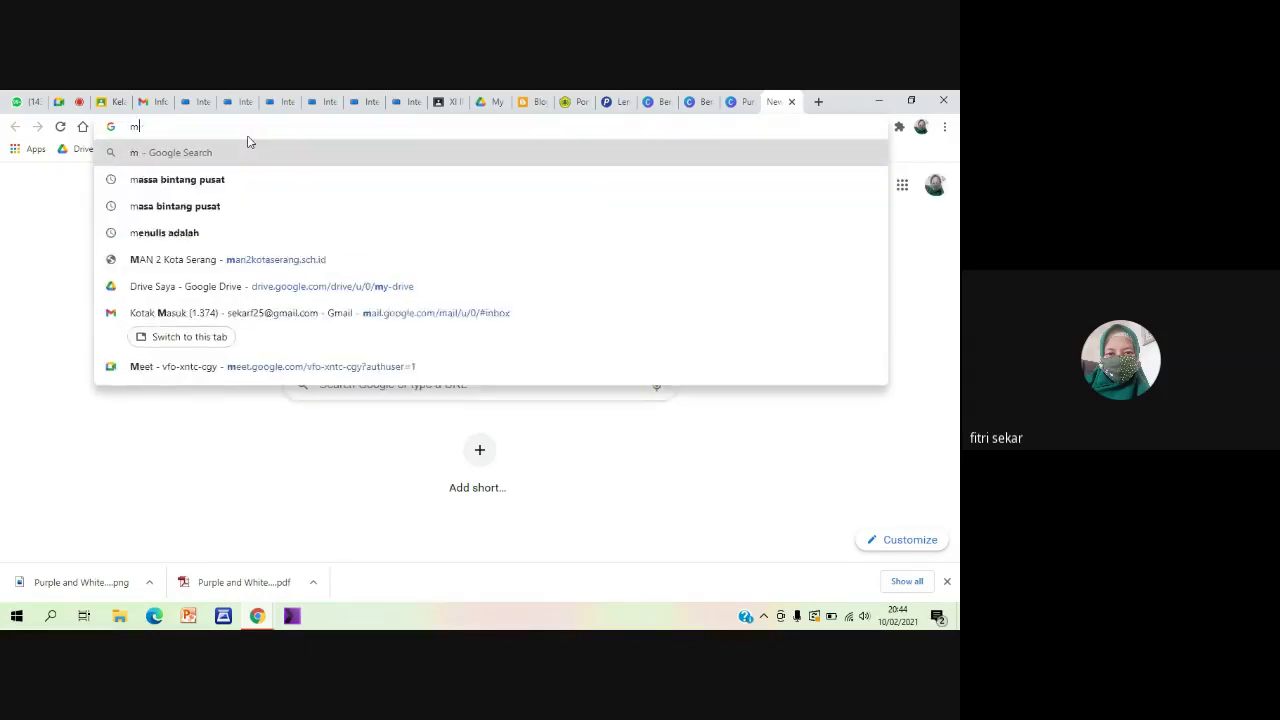
pyautogui.write('f')
pyautogui.press('BackSpace')
pyautogui.press('BackSpace')
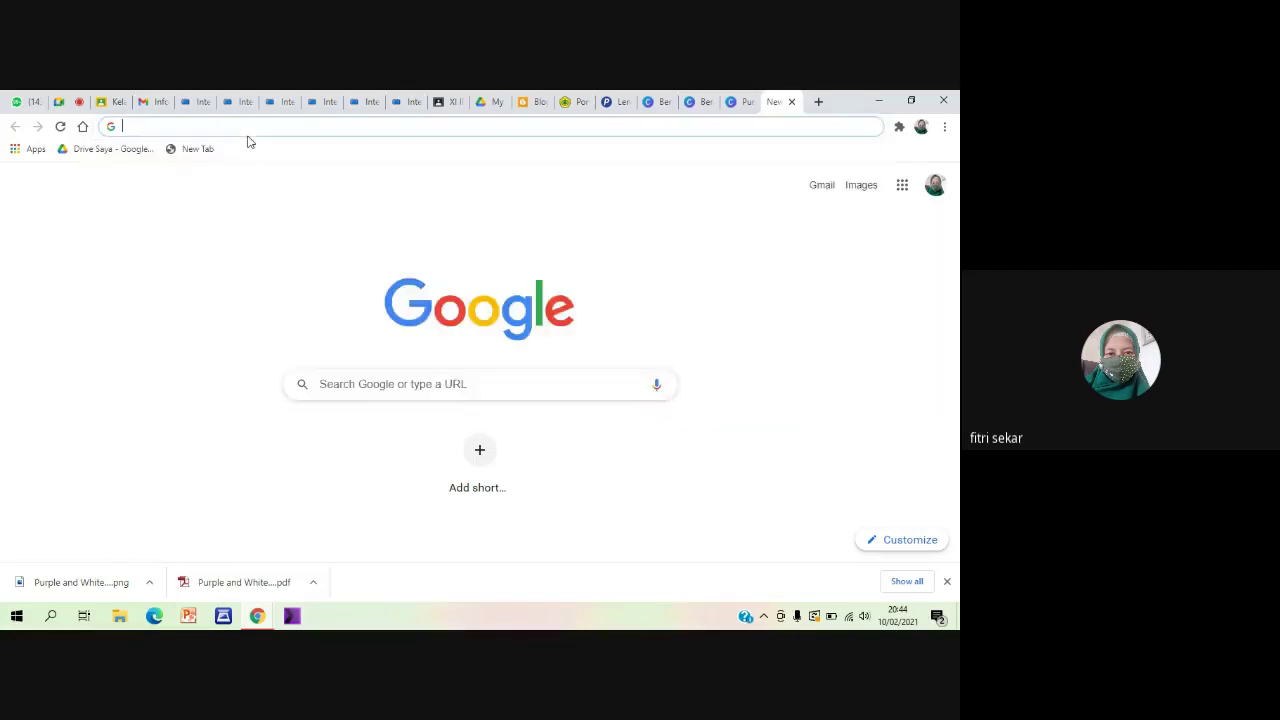
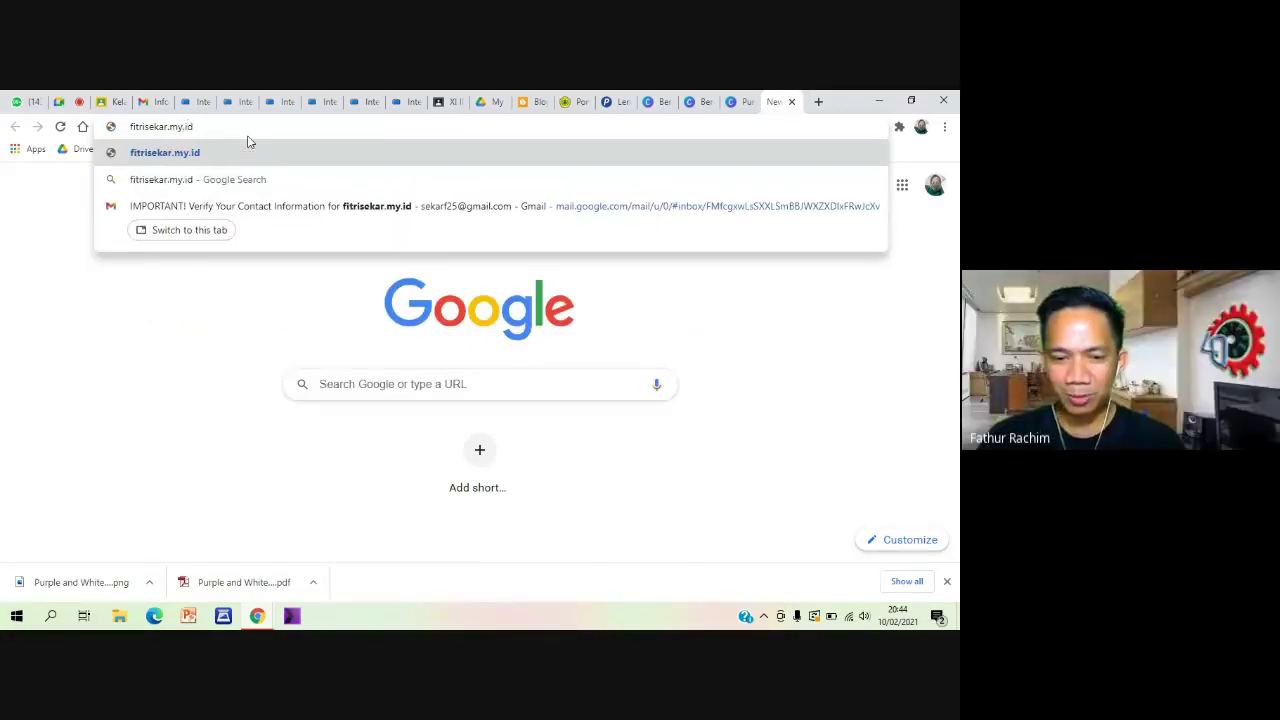
pyautogui.press('Return')
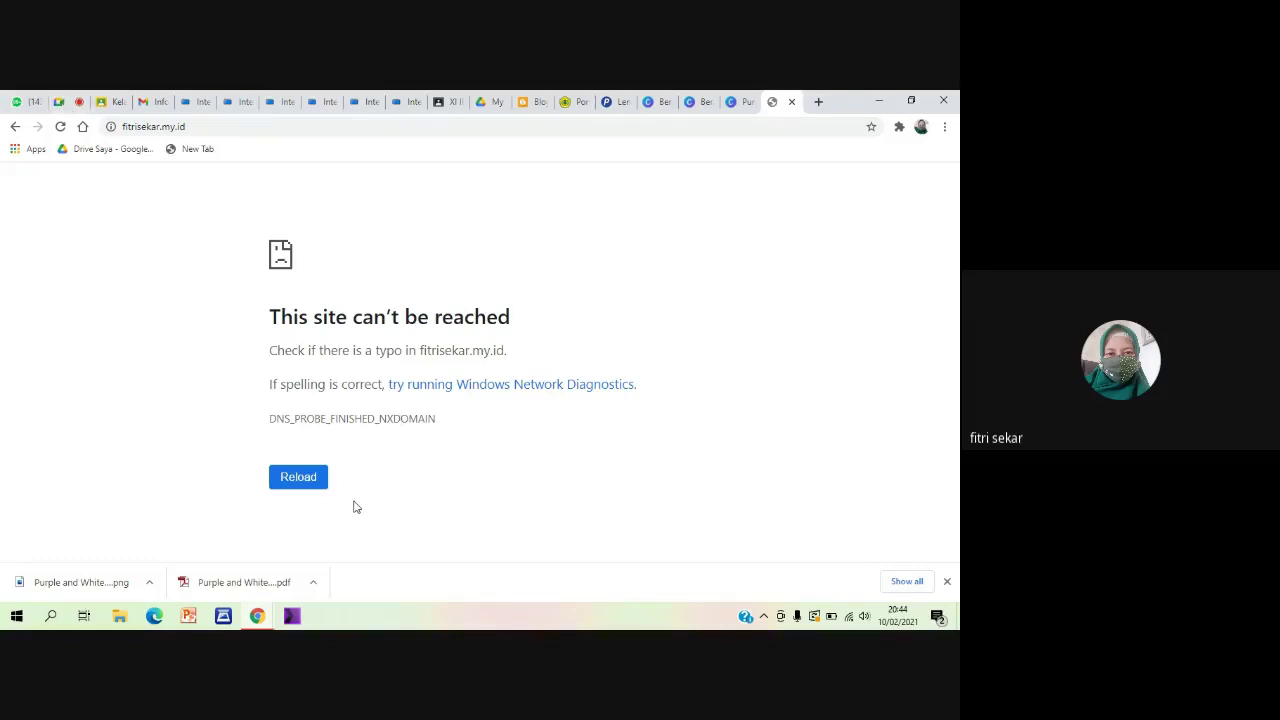
pyautogui.press('F5')
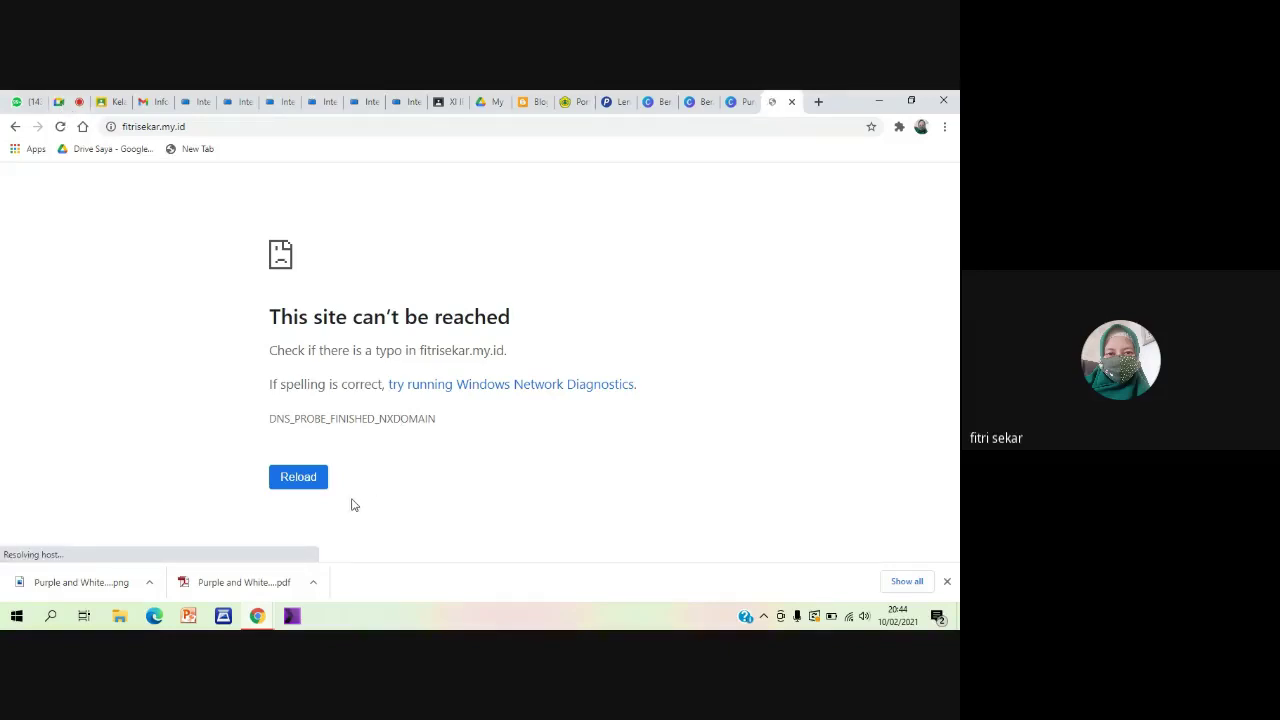
pyautogui.click(318, 485)
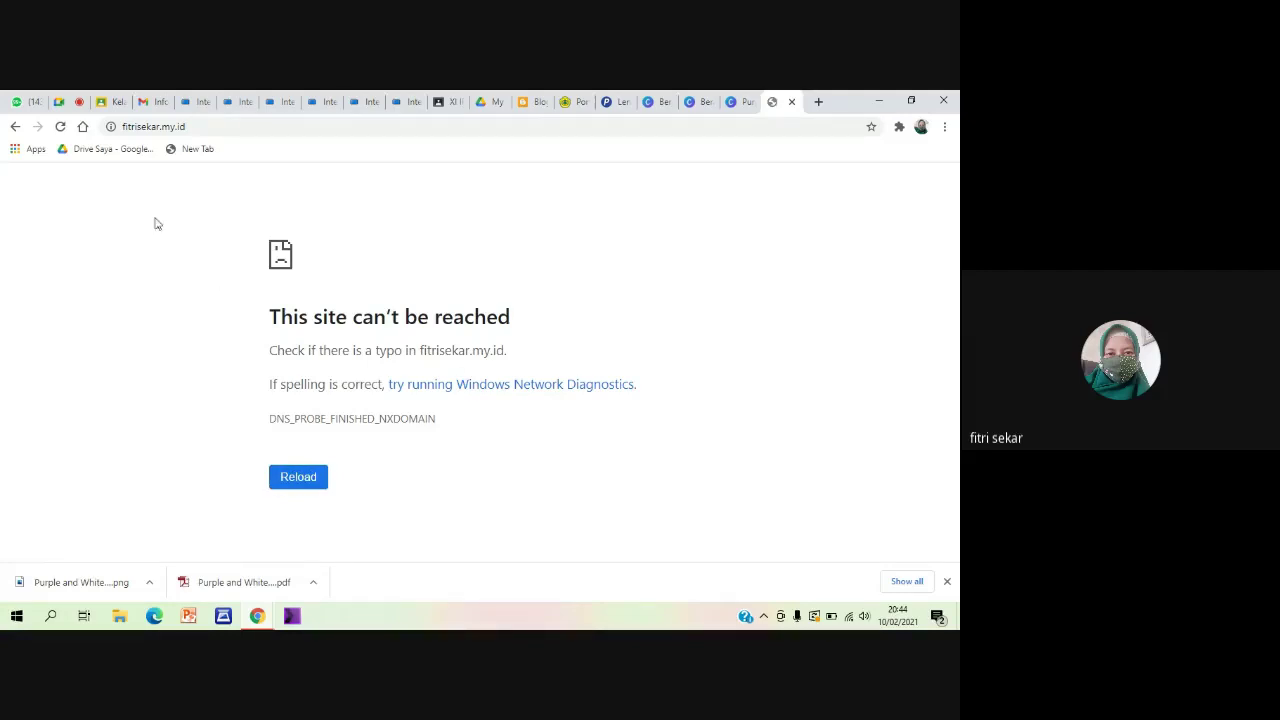
pyautogui.click(66, 102)
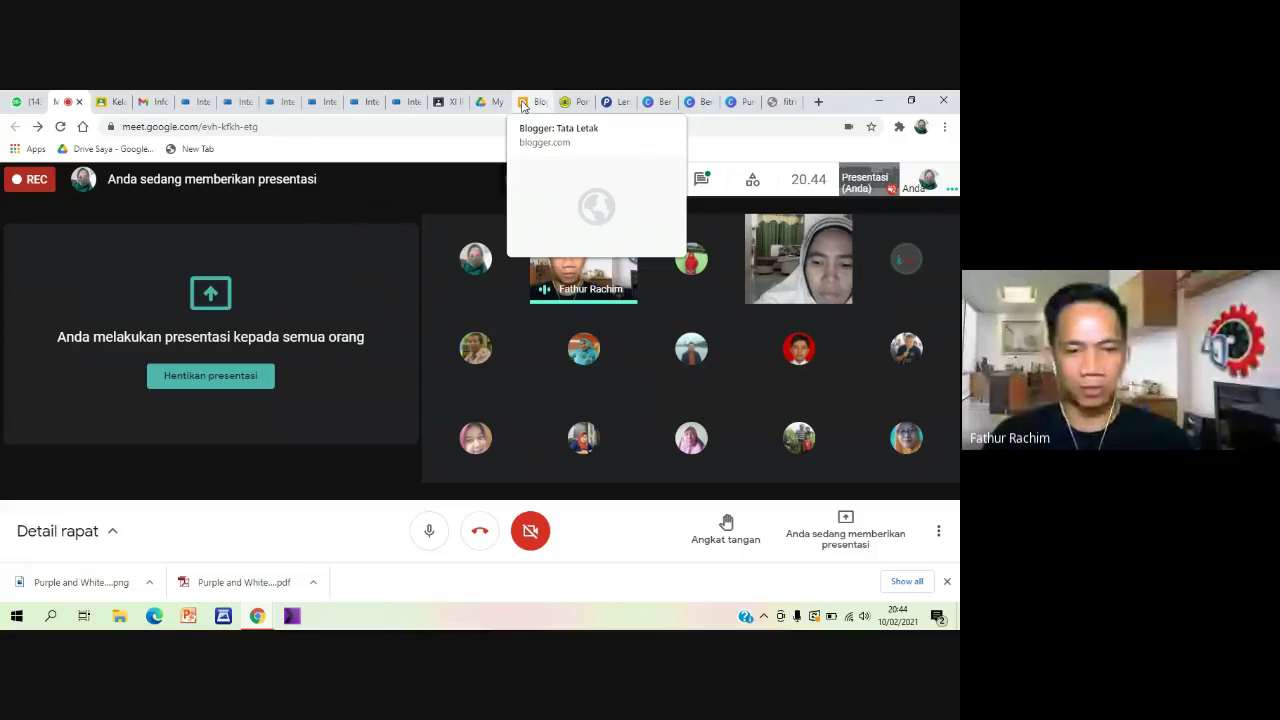
pyautogui.click(522, 104)
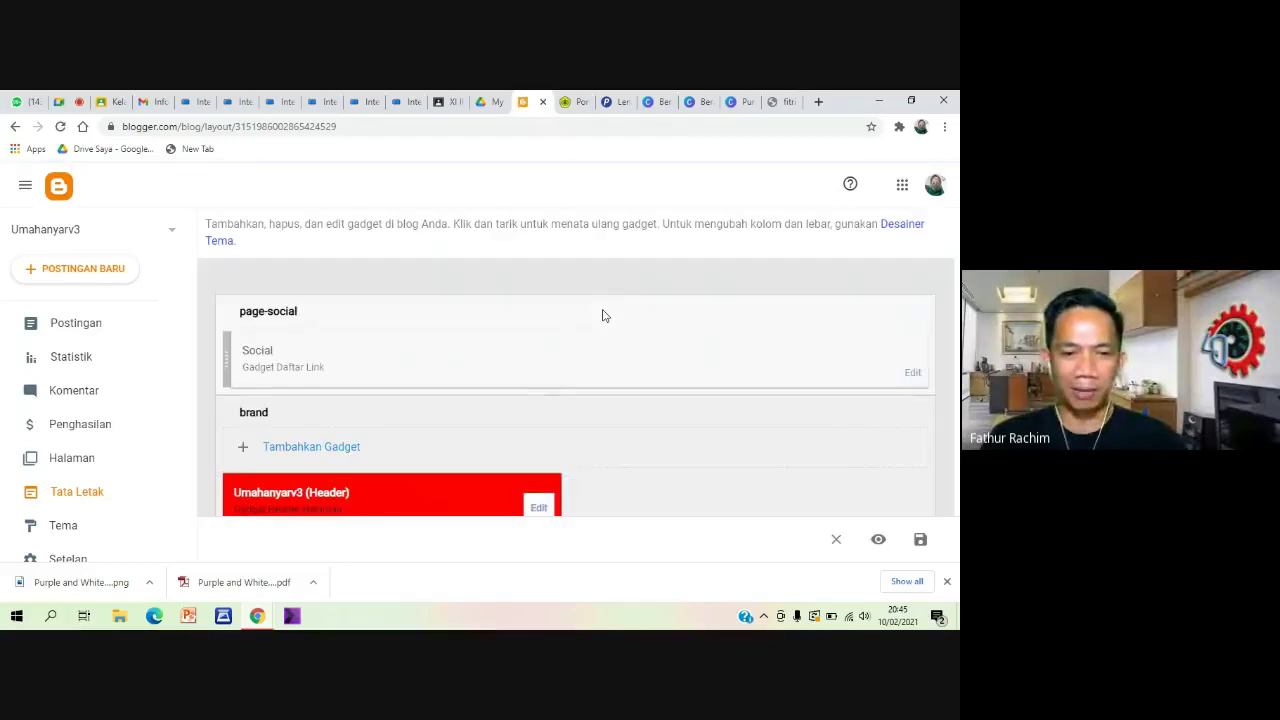
pyautogui.click(234, 101)
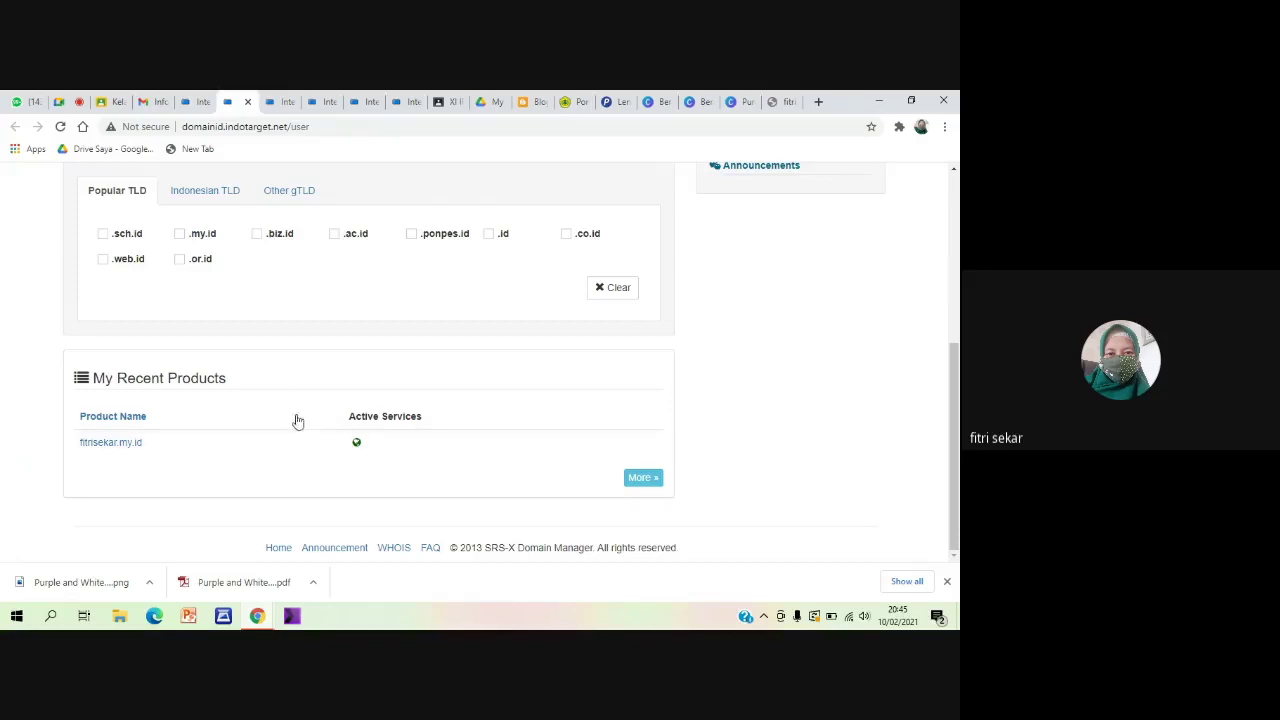
pyautogui.scroll(3, 274, 391)
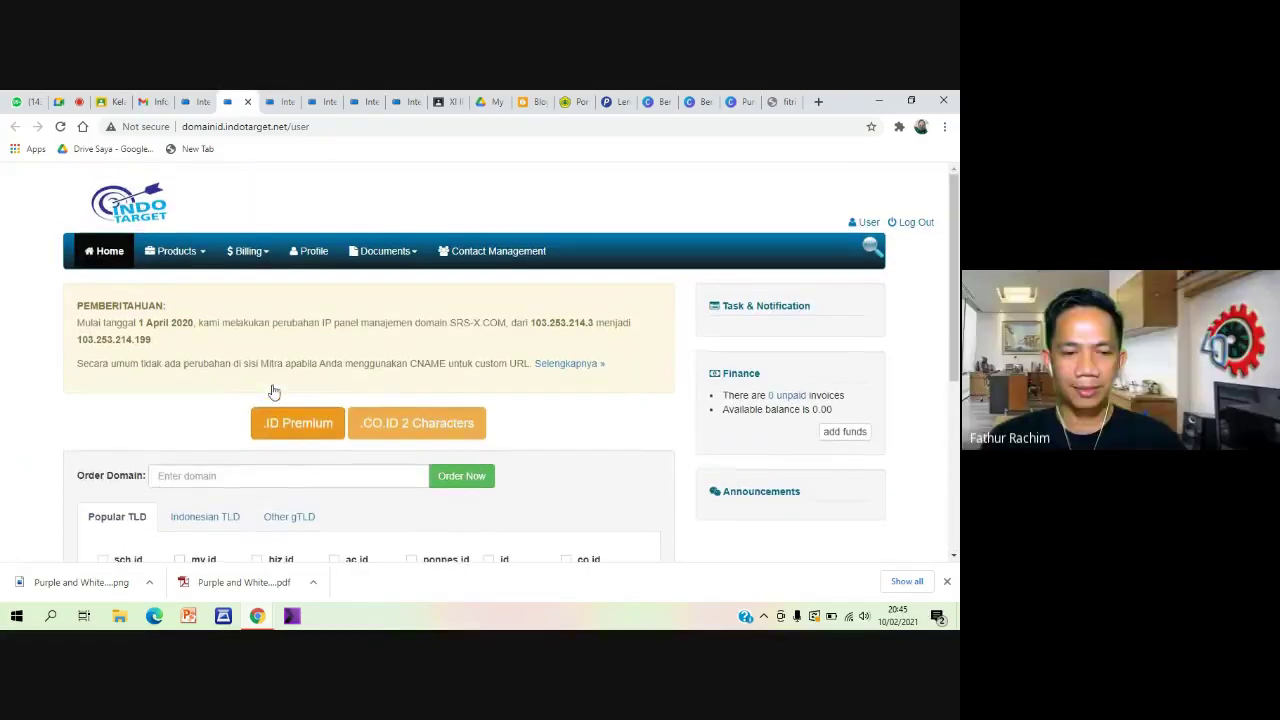
# View the full product list and read the product status explanation
pyautogui.scroll(-3, 266, 350)
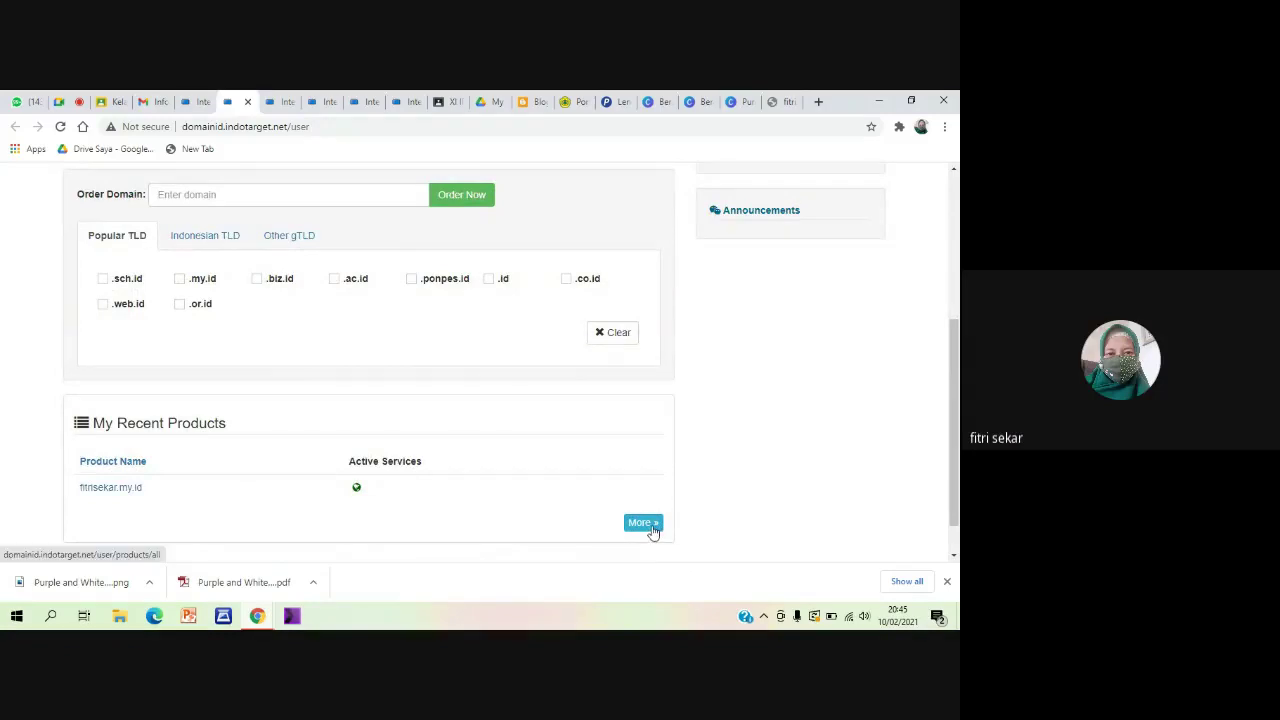
pyautogui.scroll(-1, 634, 514)
pyautogui.click(643, 478)
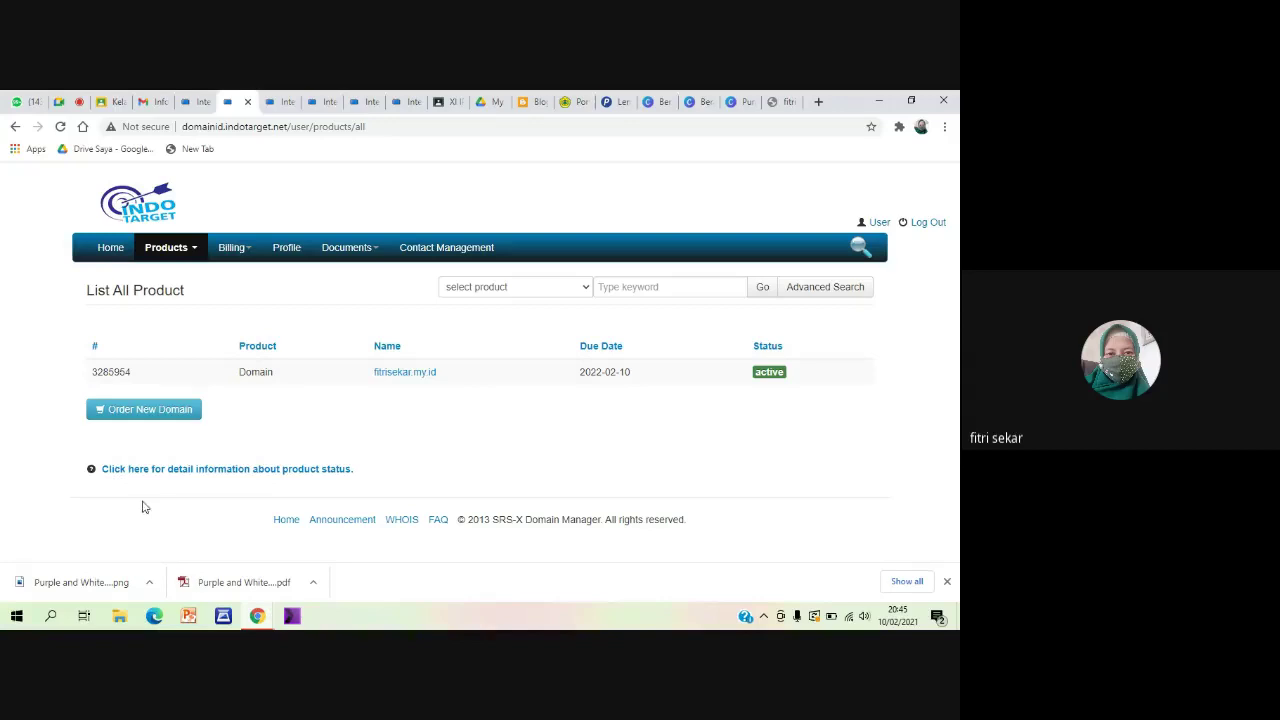
pyautogui.click(152, 470)
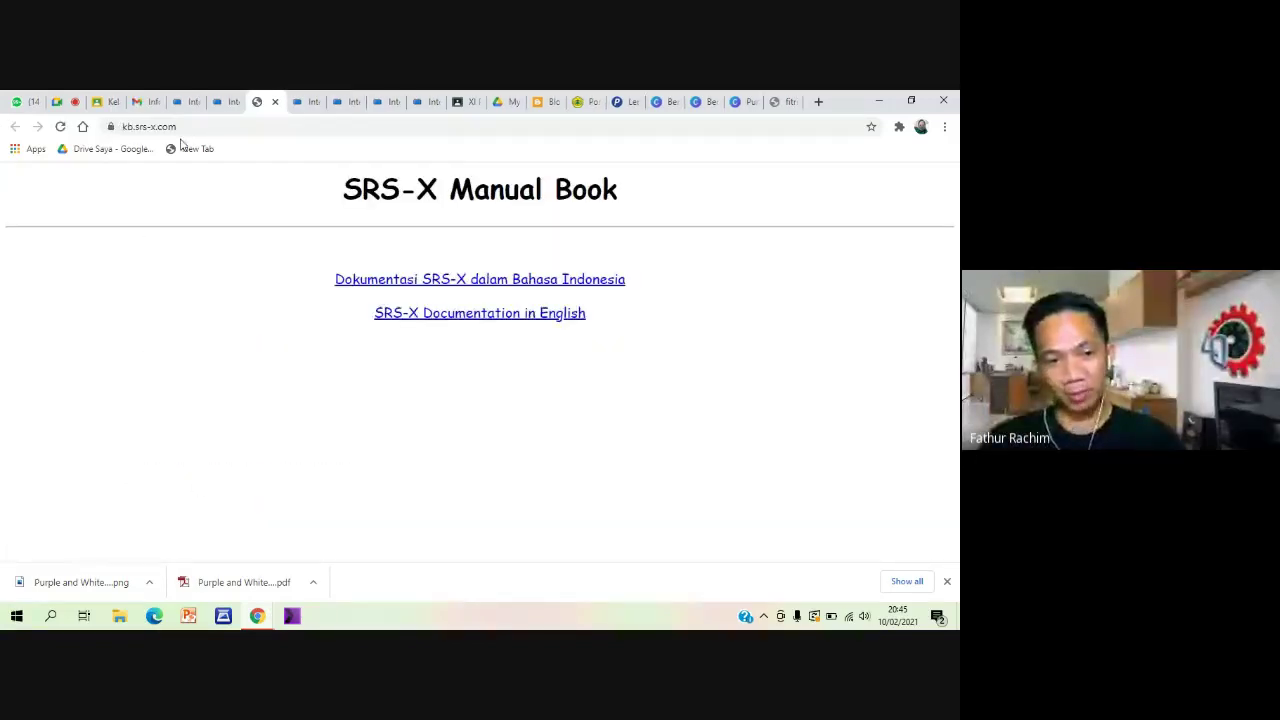
pyautogui.click(223, 102)
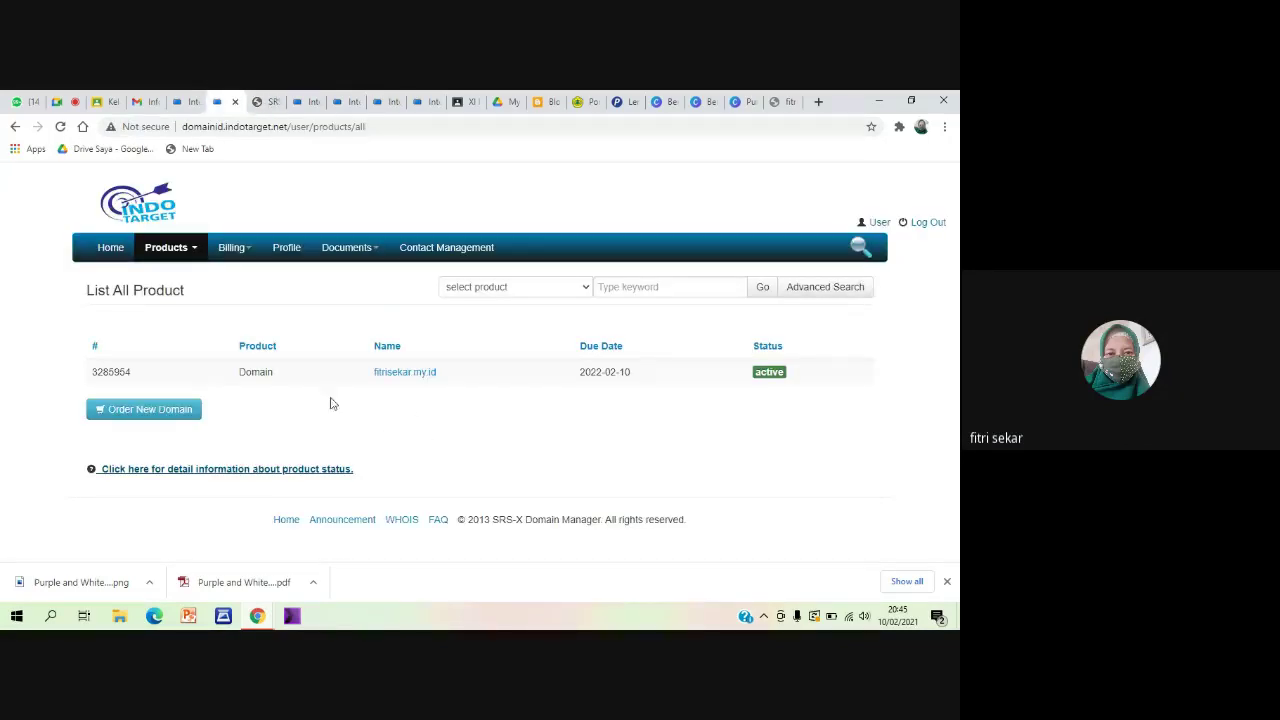
pyautogui.click(391, 375)
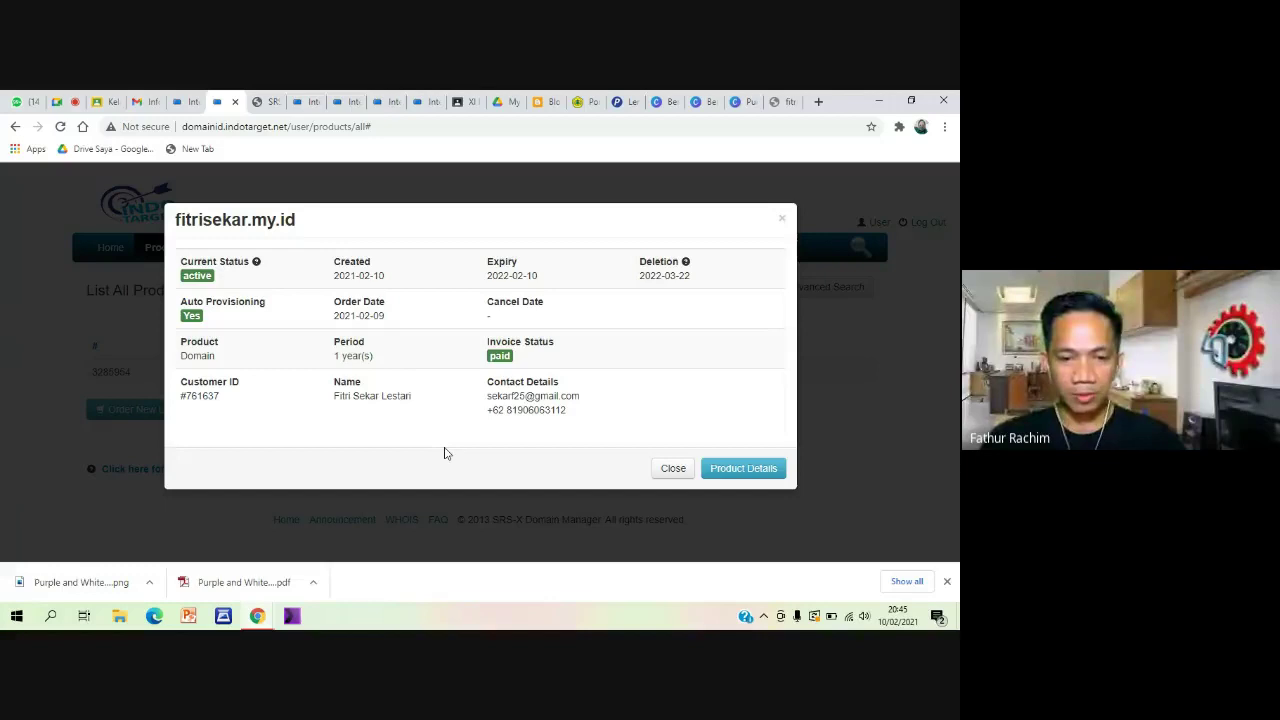
pyautogui.scroll(3, 445, 453)
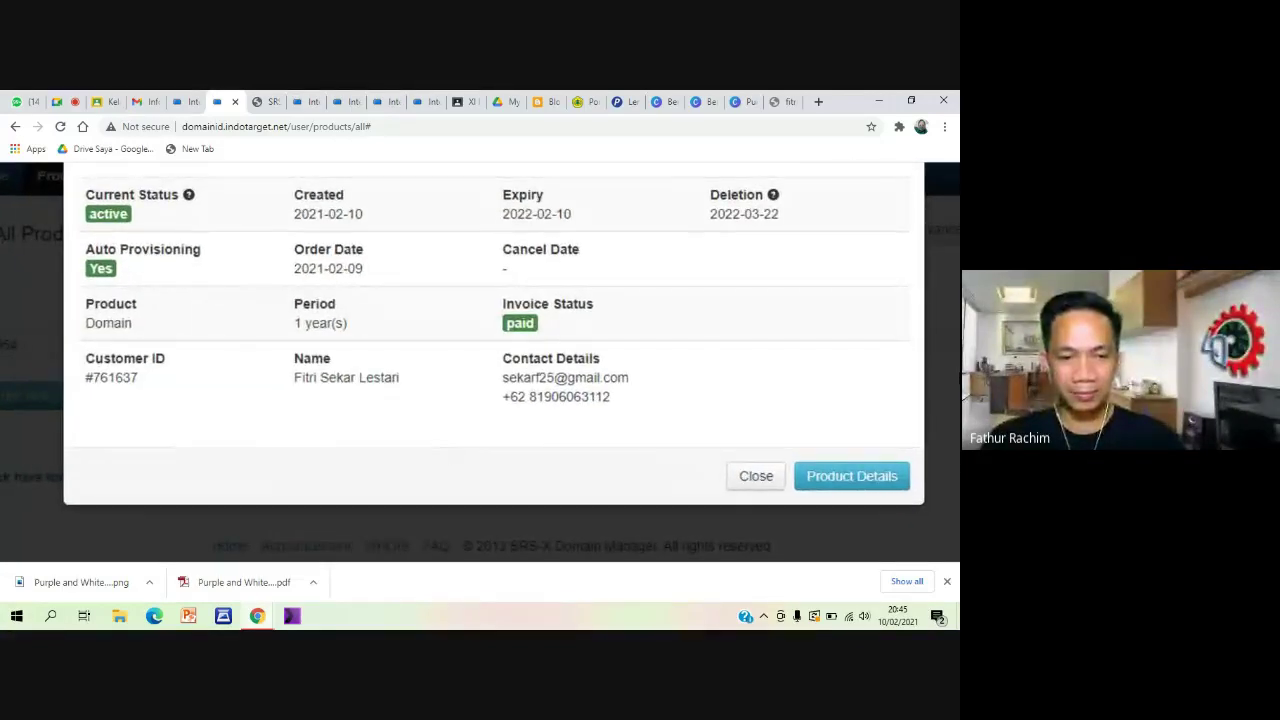
pyautogui.scroll(1, 914, 486)
pyautogui.scroll(-1, 910, 494)
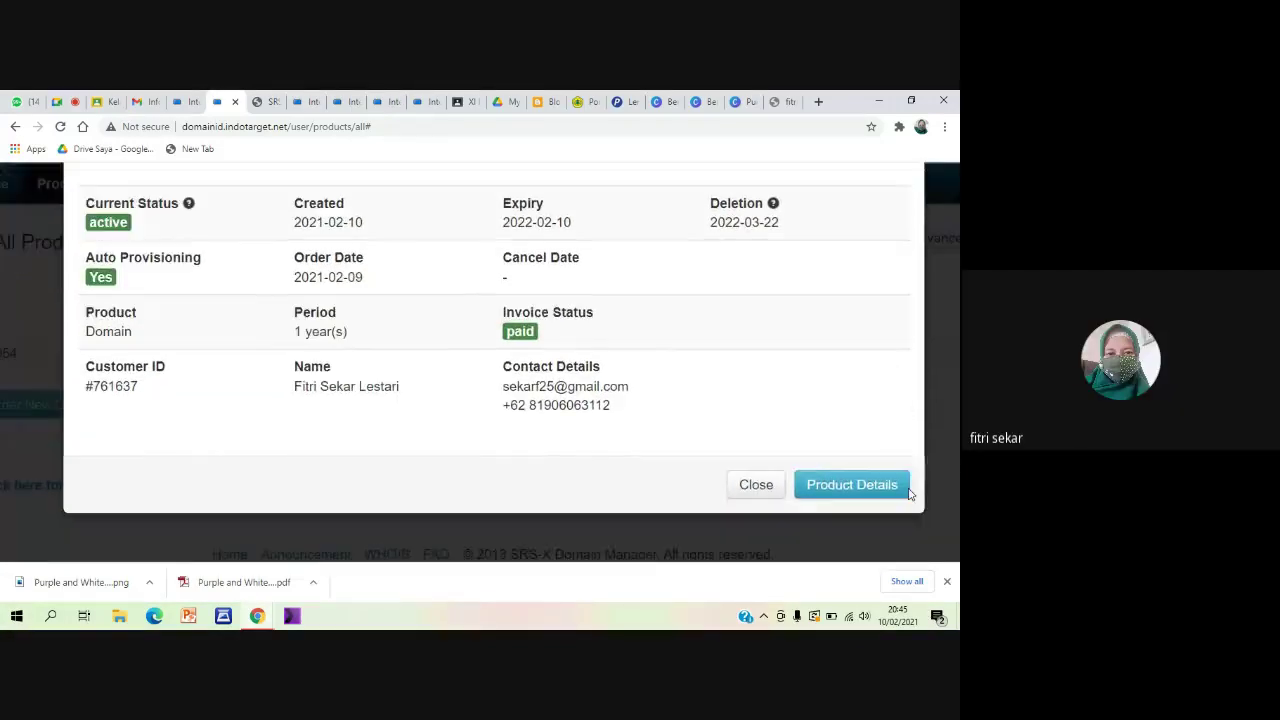
pyautogui.scroll(-1, 905, 490)
pyautogui.click(873, 478)
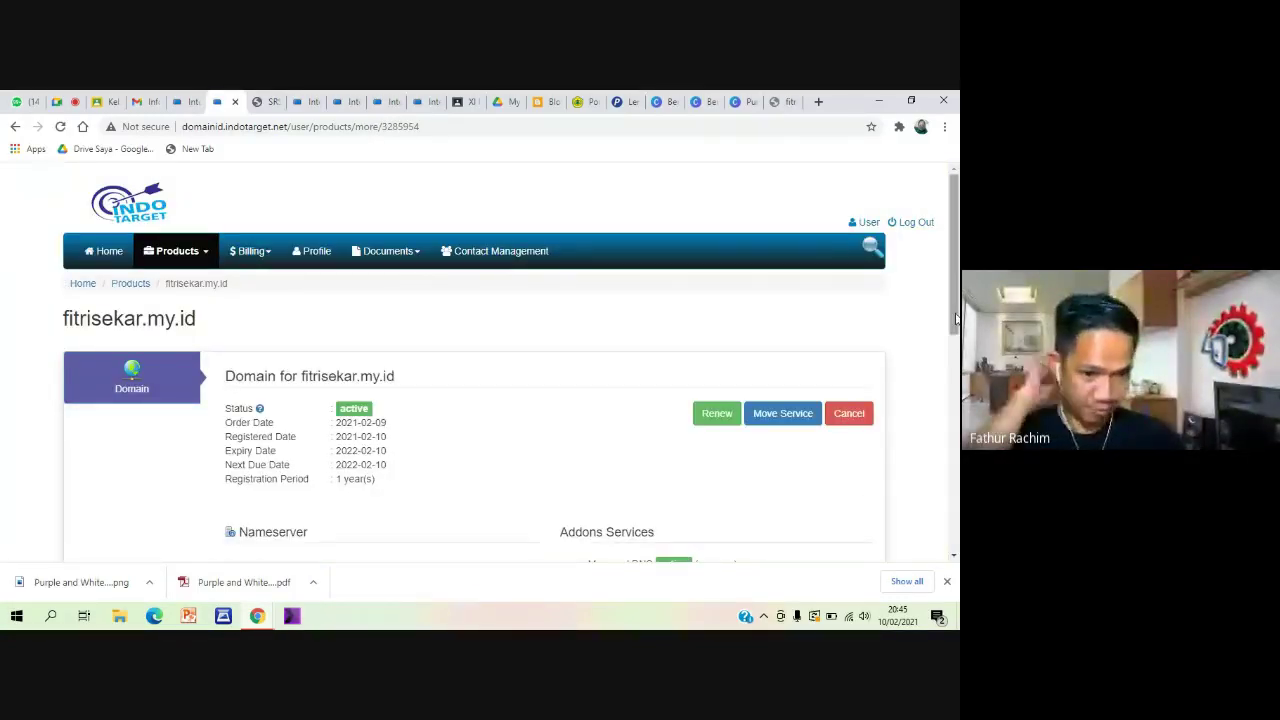
pyautogui.scroll(-3, 475, 360)
pyautogui.scroll(-5, 475, 360)
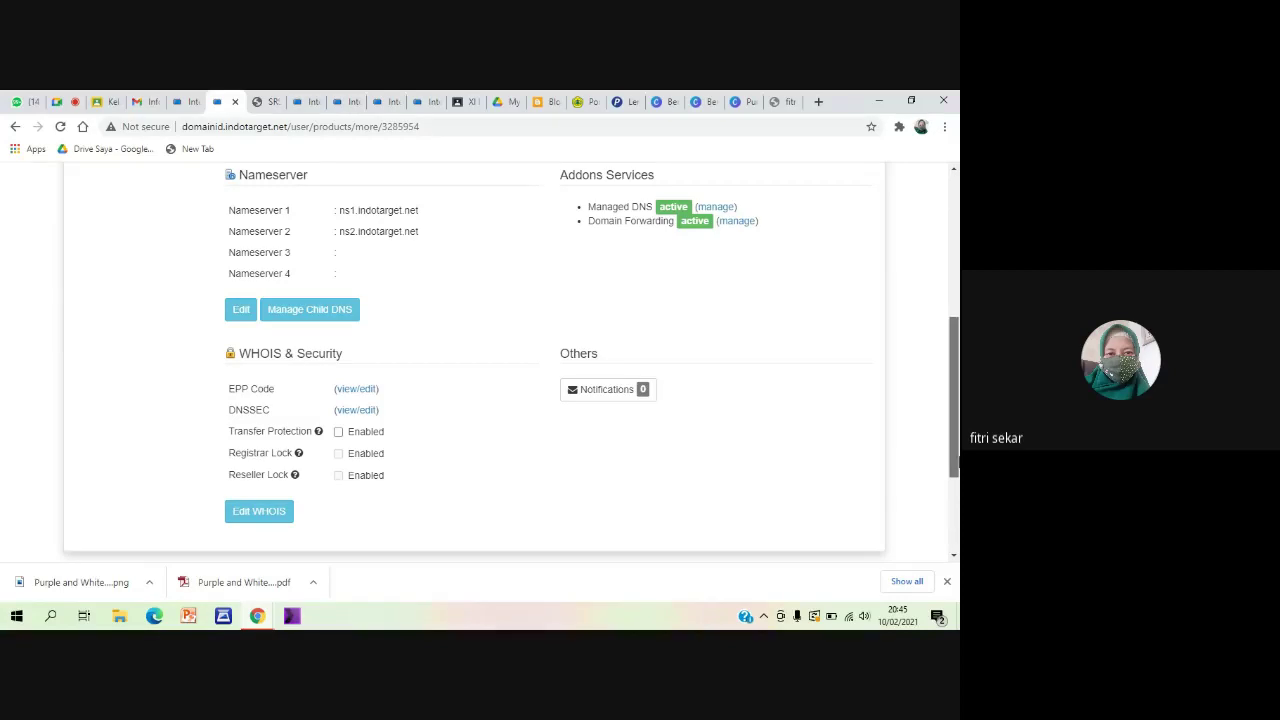
pyautogui.moveTo(958, 462); pyautogui.dragTo(957, 459)
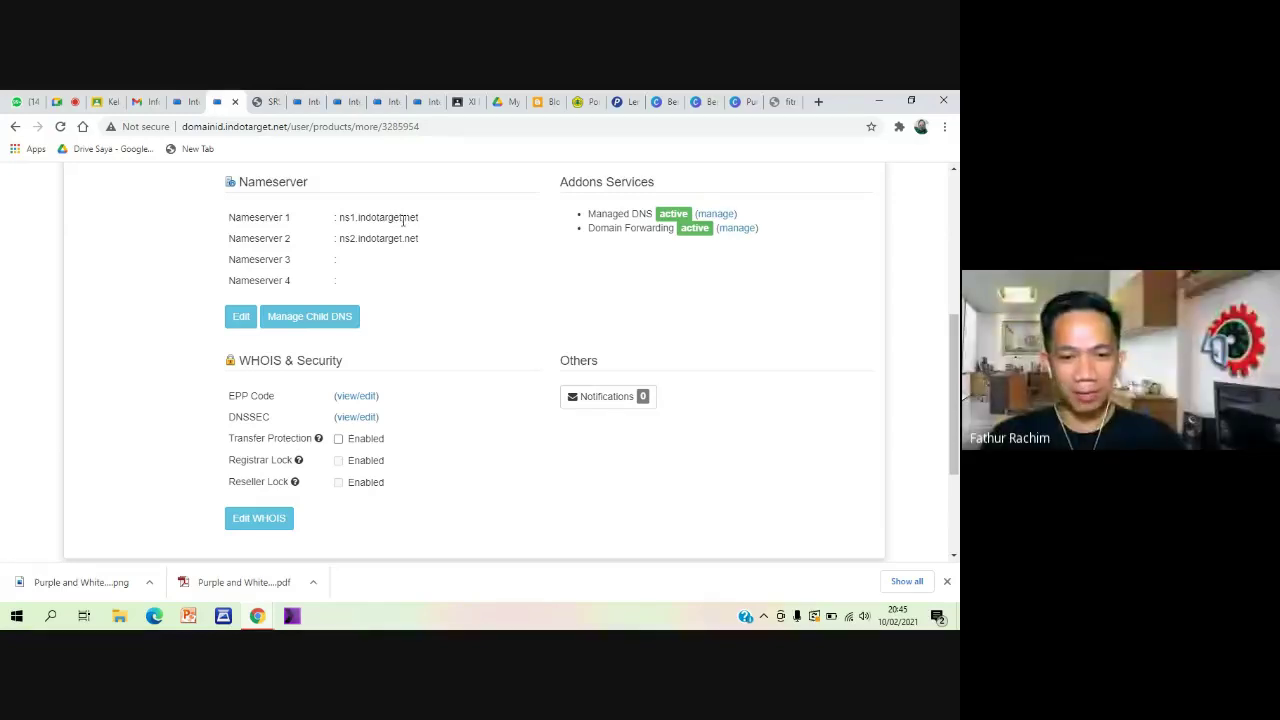
# Close Manage Child DNS unsaved and review nameservers ns1/ns2.indotarget.net with Managed DNS and Forwarding active
pyautogui.click(336, 318)
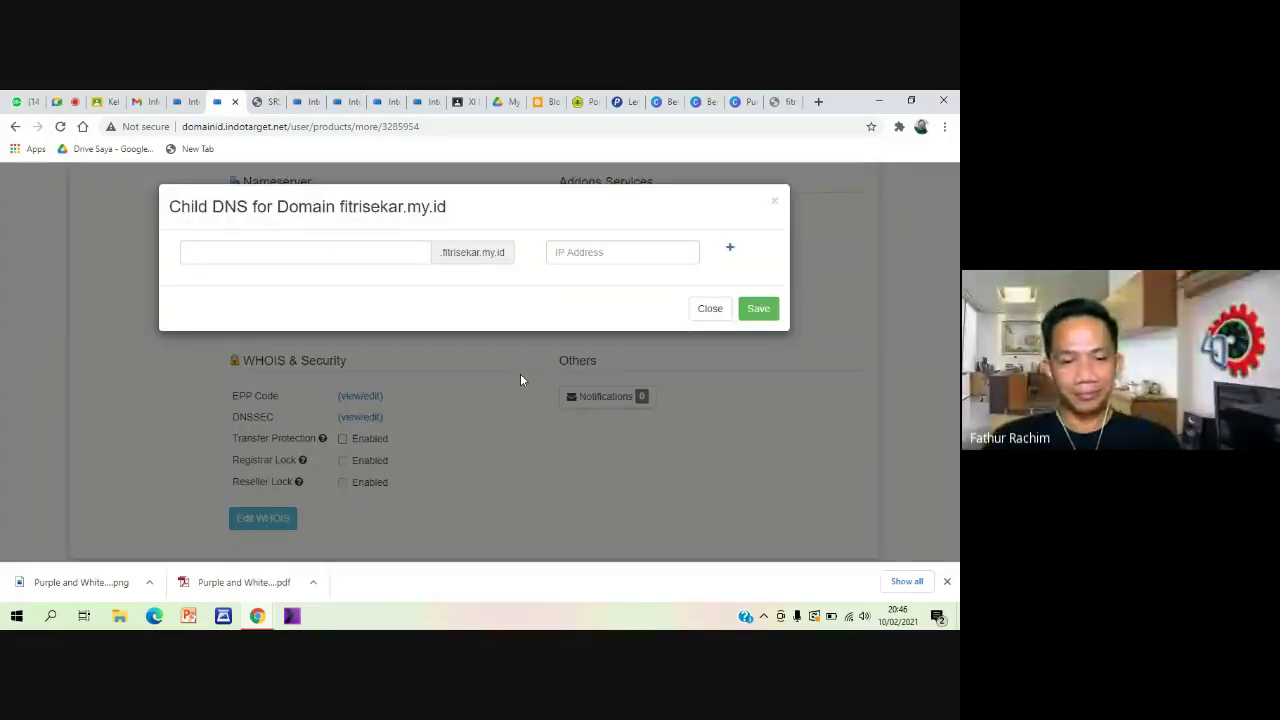
pyautogui.click(332, 249)
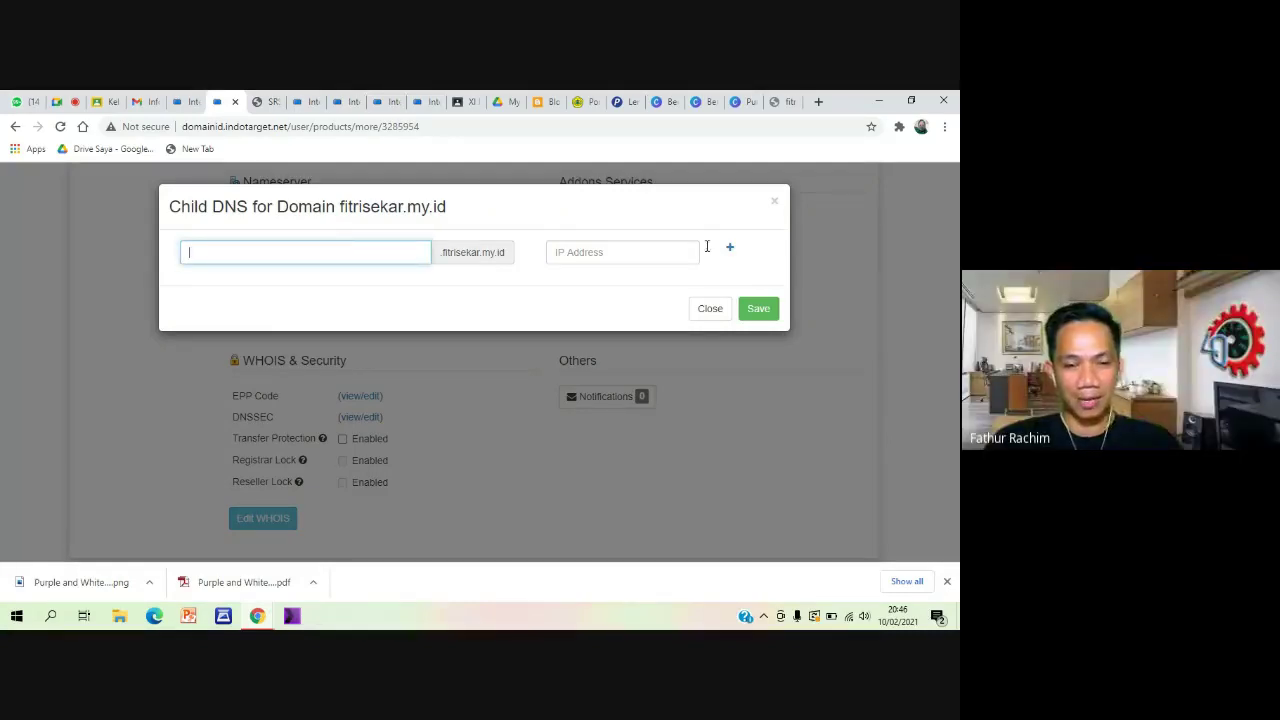
pyautogui.click(712, 312)
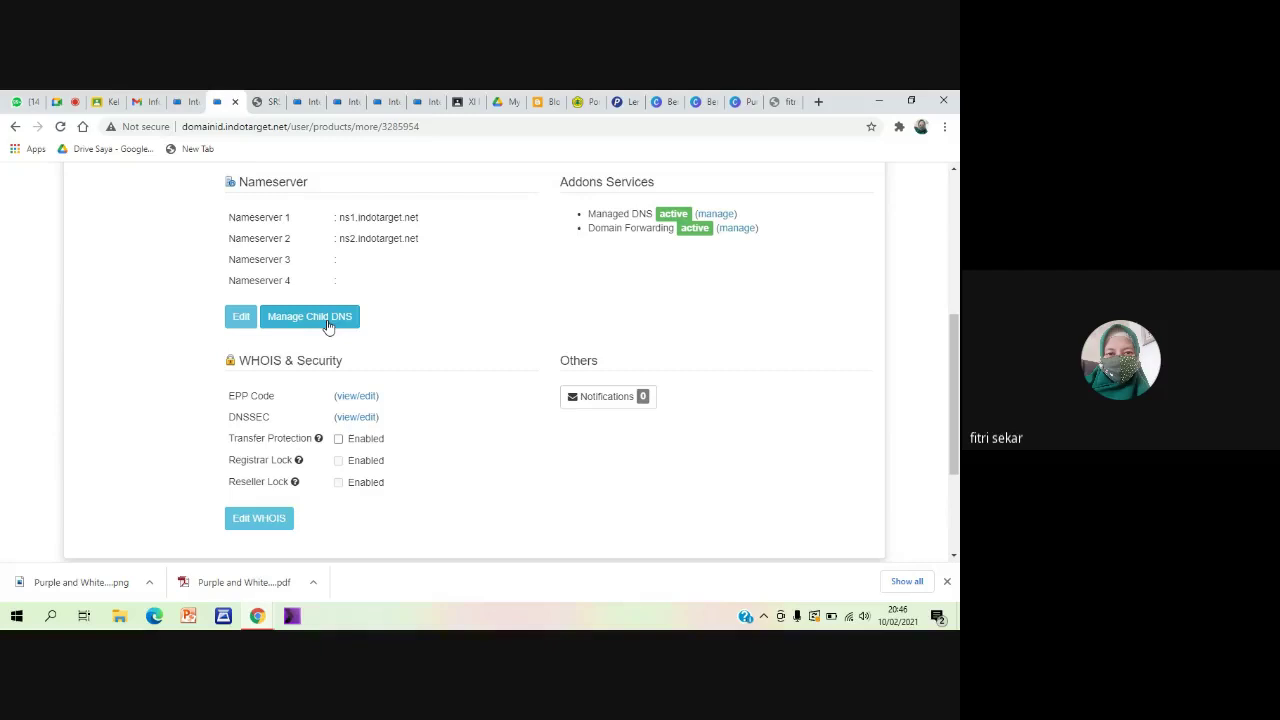
pyautogui.scroll(1, 474, 339)
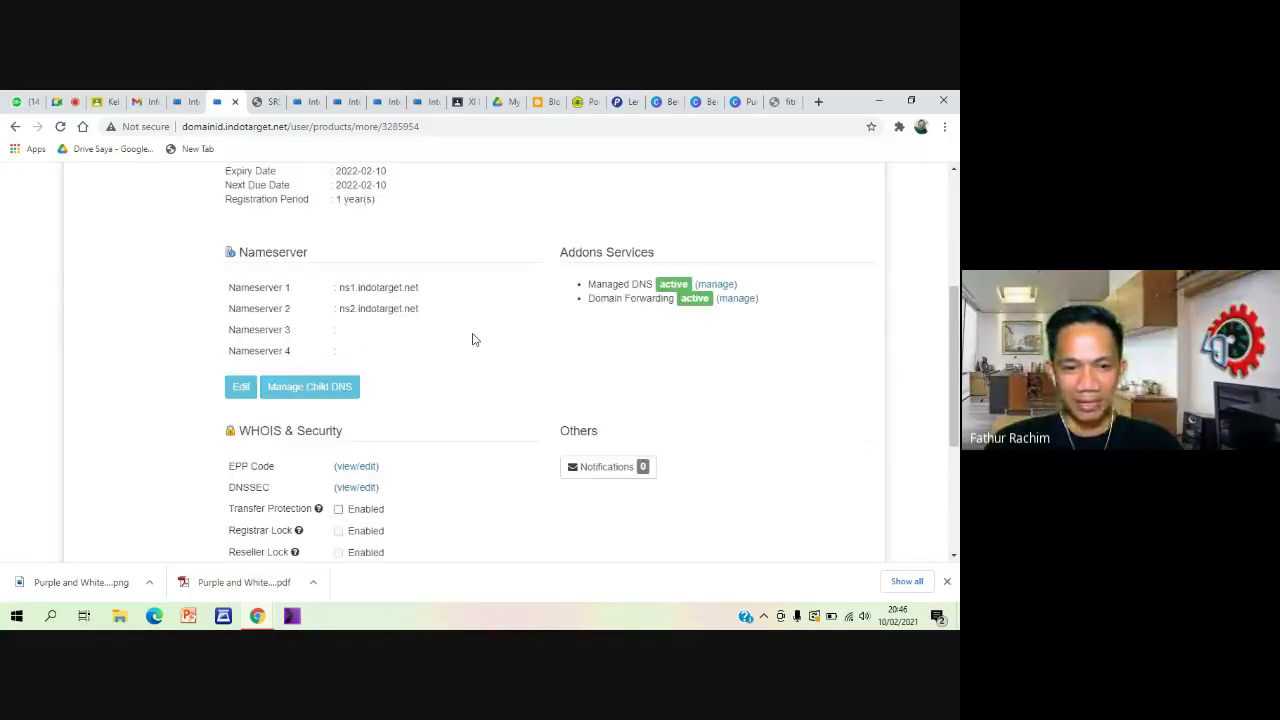
pyautogui.scroll(1, 474, 339)
pyautogui.scroll(-4, 474, 339)
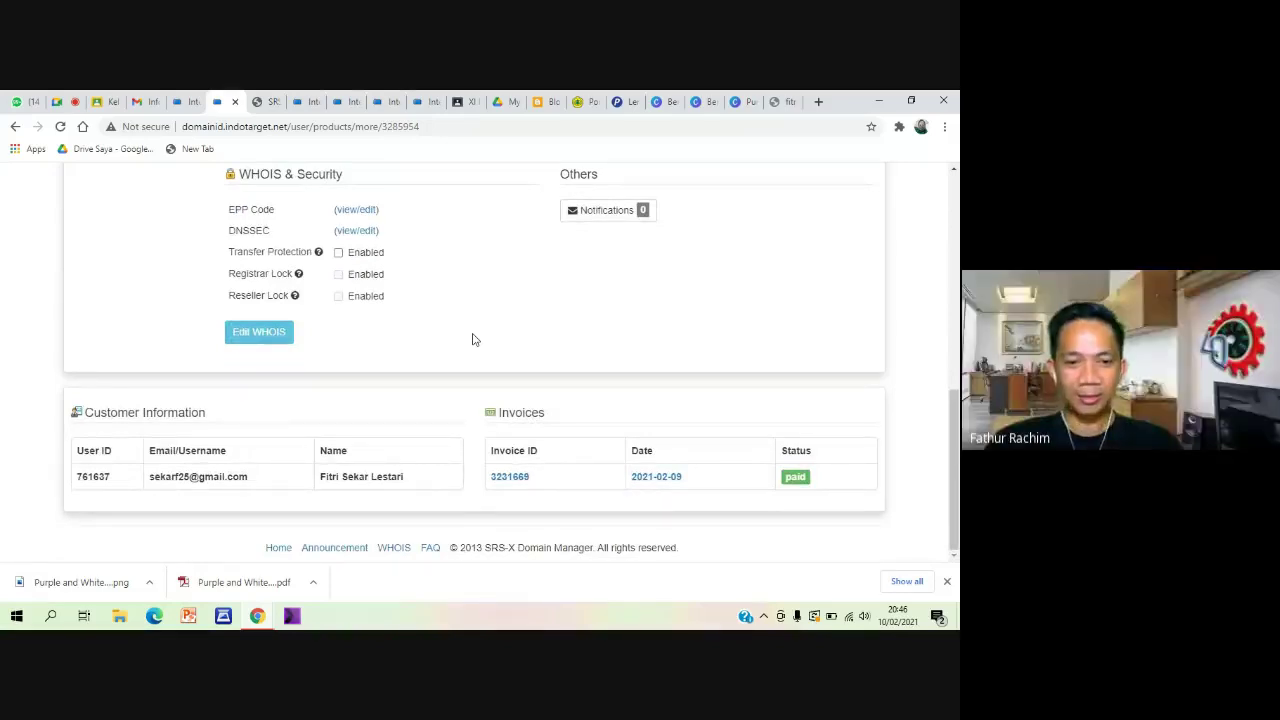
pyautogui.scroll(1, 474, 339)
pyautogui.scroll(2, 474, 339)
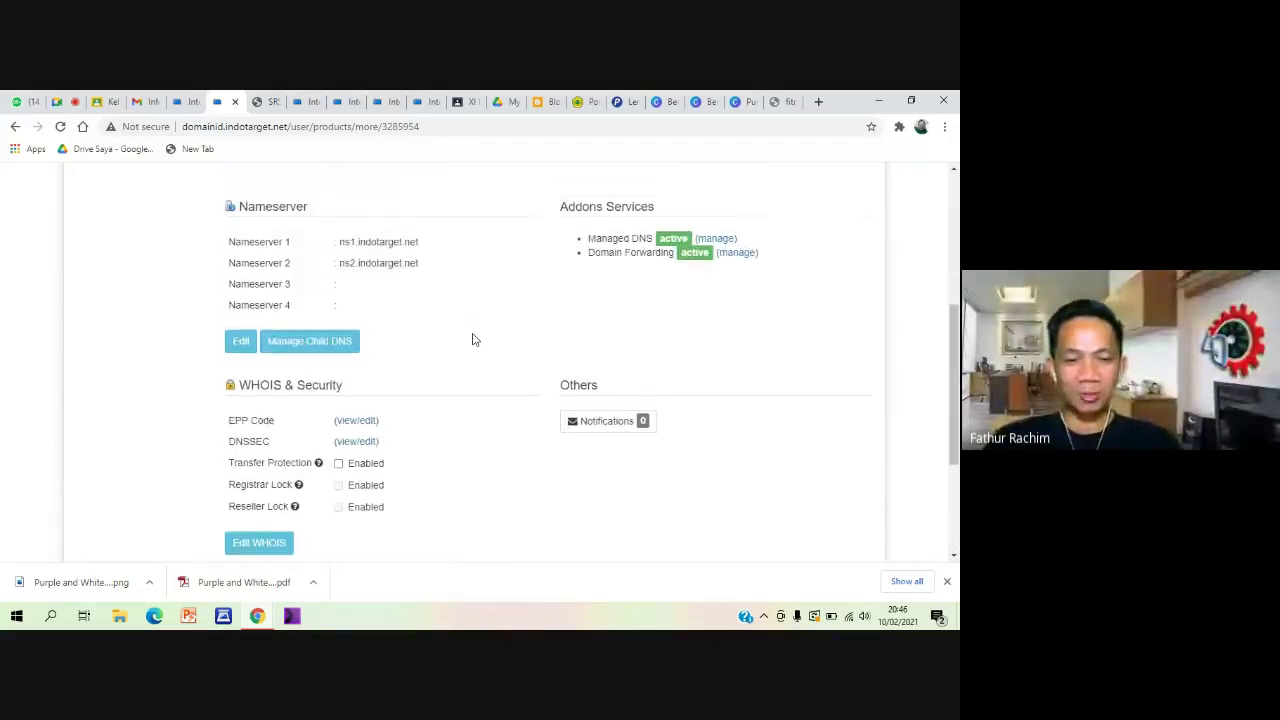
pyautogui.scroll(3, 474, 339)
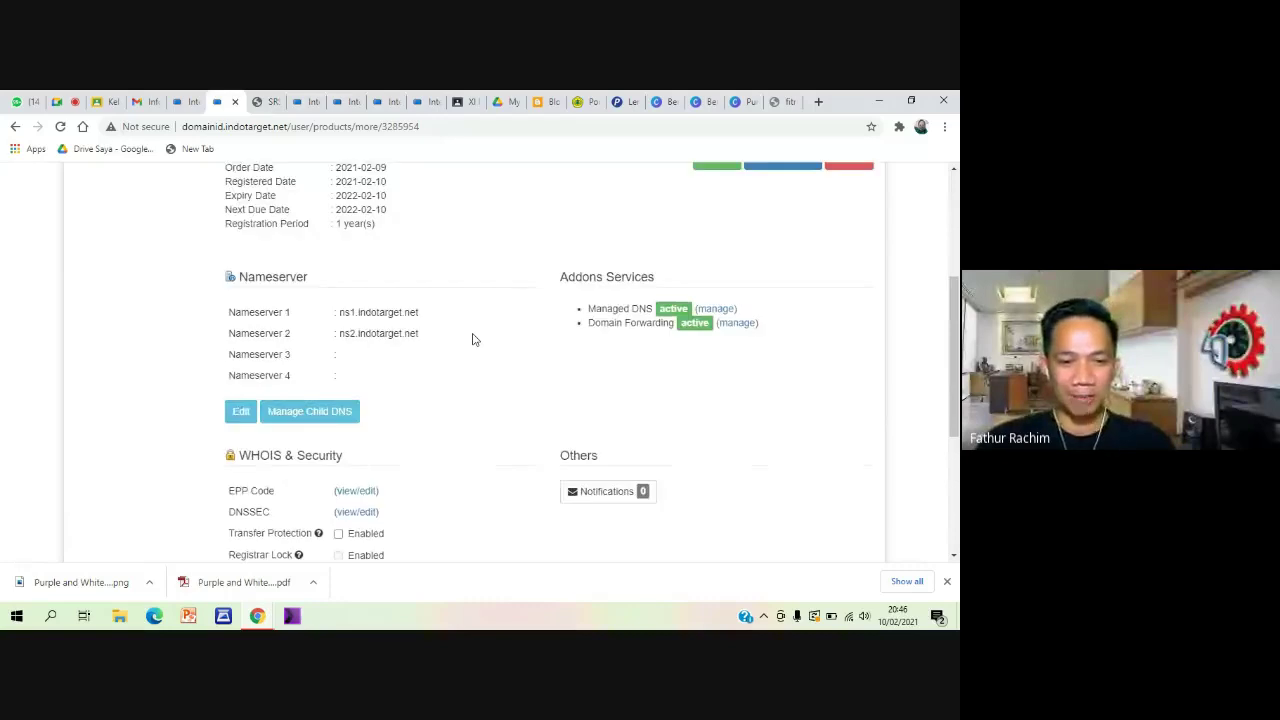
pyautogui.scroll(1, 474, 339)
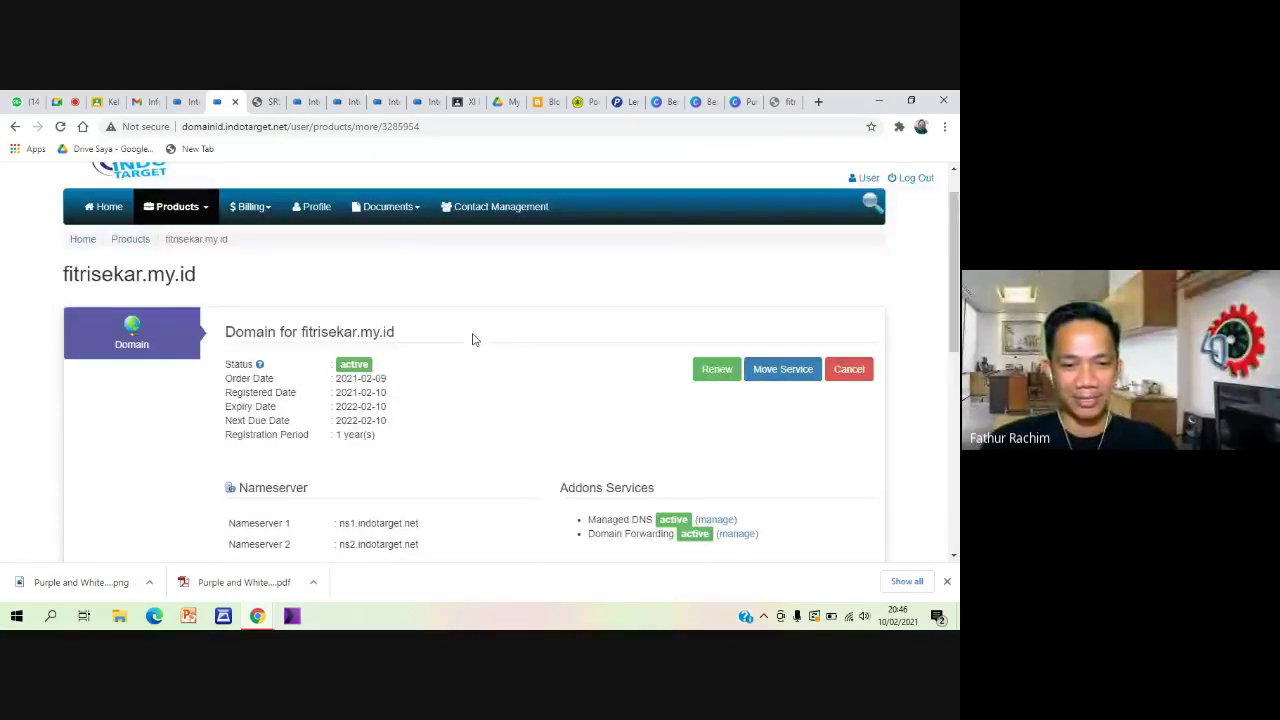
pyautogui.scroll(-3, 493, 306)
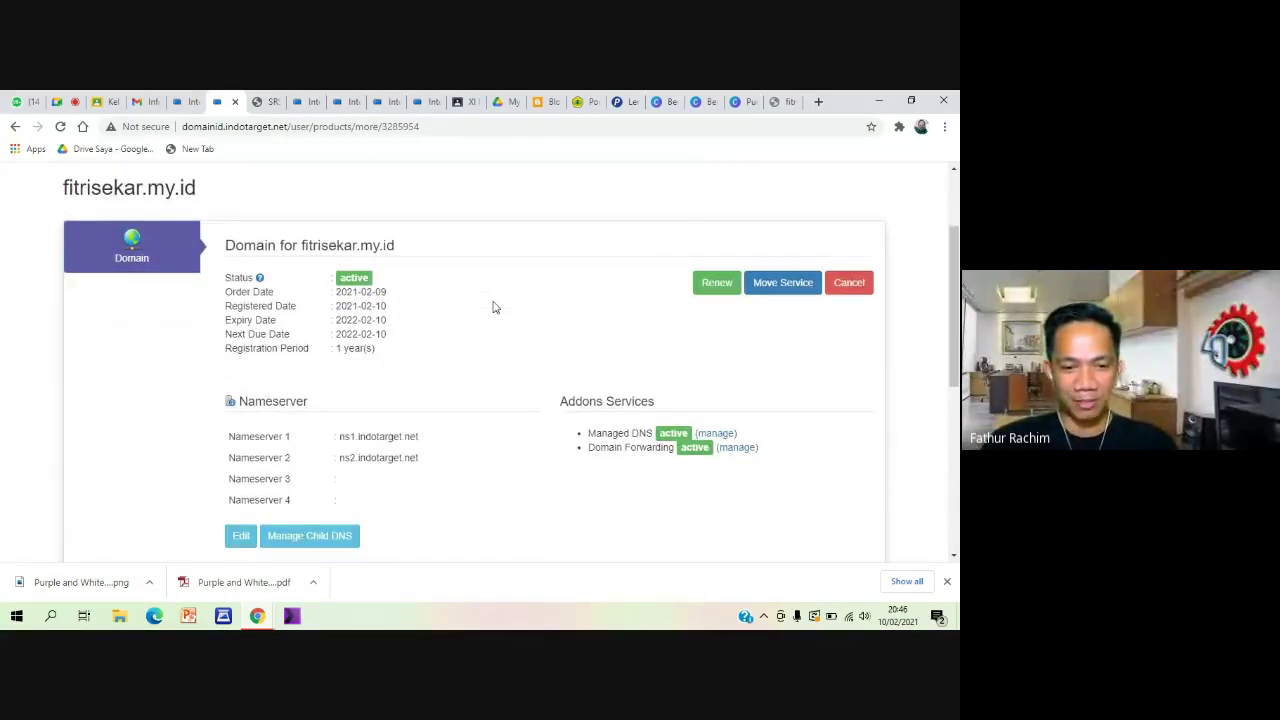
pyautogui.scroll(-3, 493, 307)
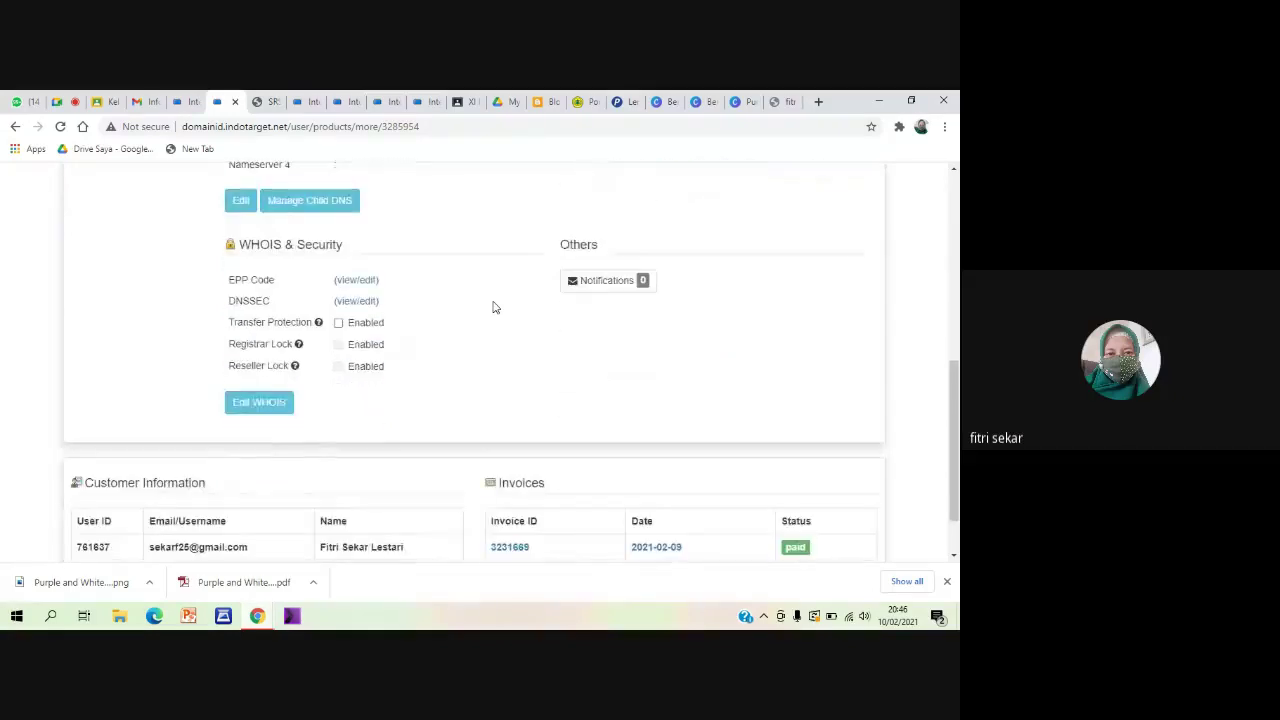
pyautogui.scroll(-1, 493, 307)
pyautogui.scroll(3, 492, 307)
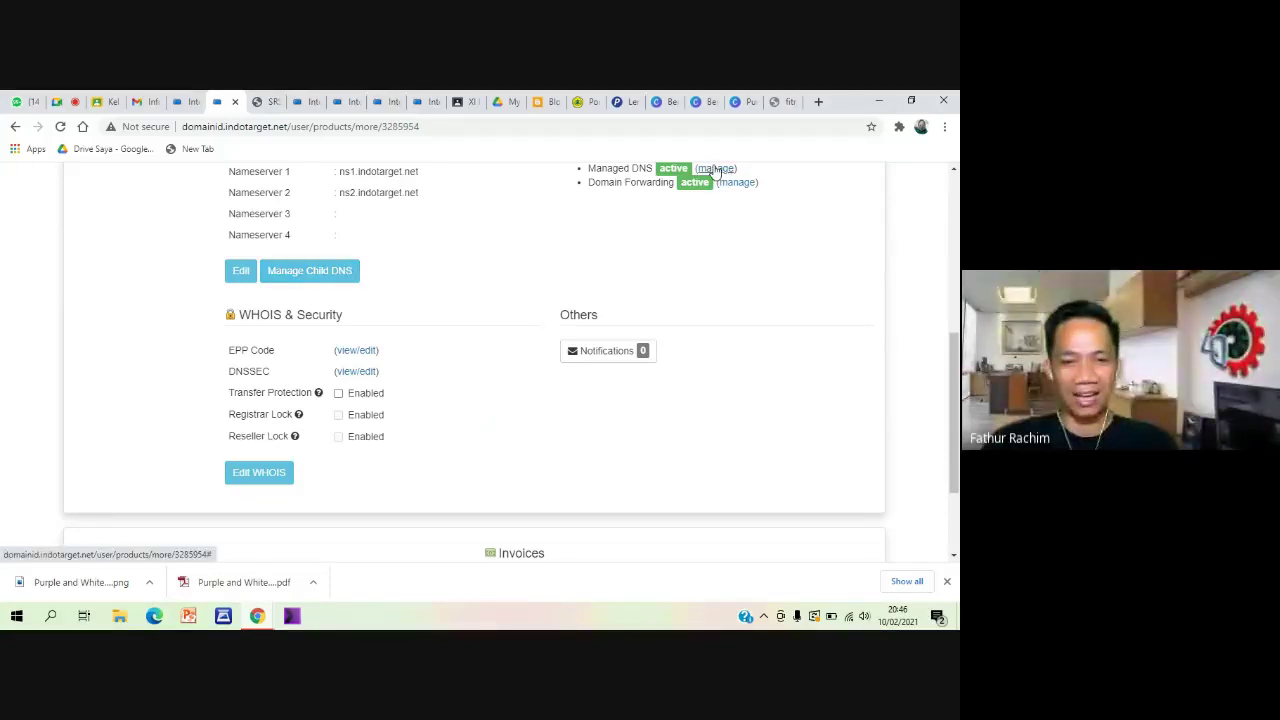
pyautogui.click(719, 174)
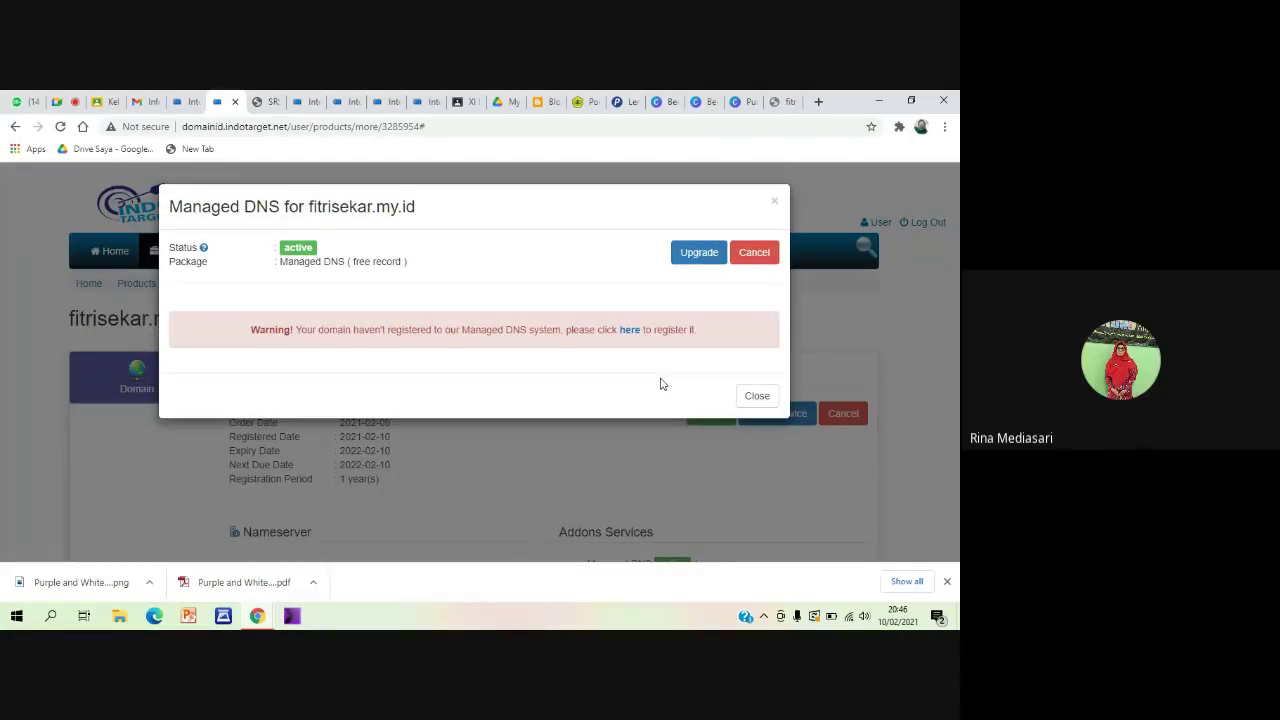
pyautogui.click(630, 331)
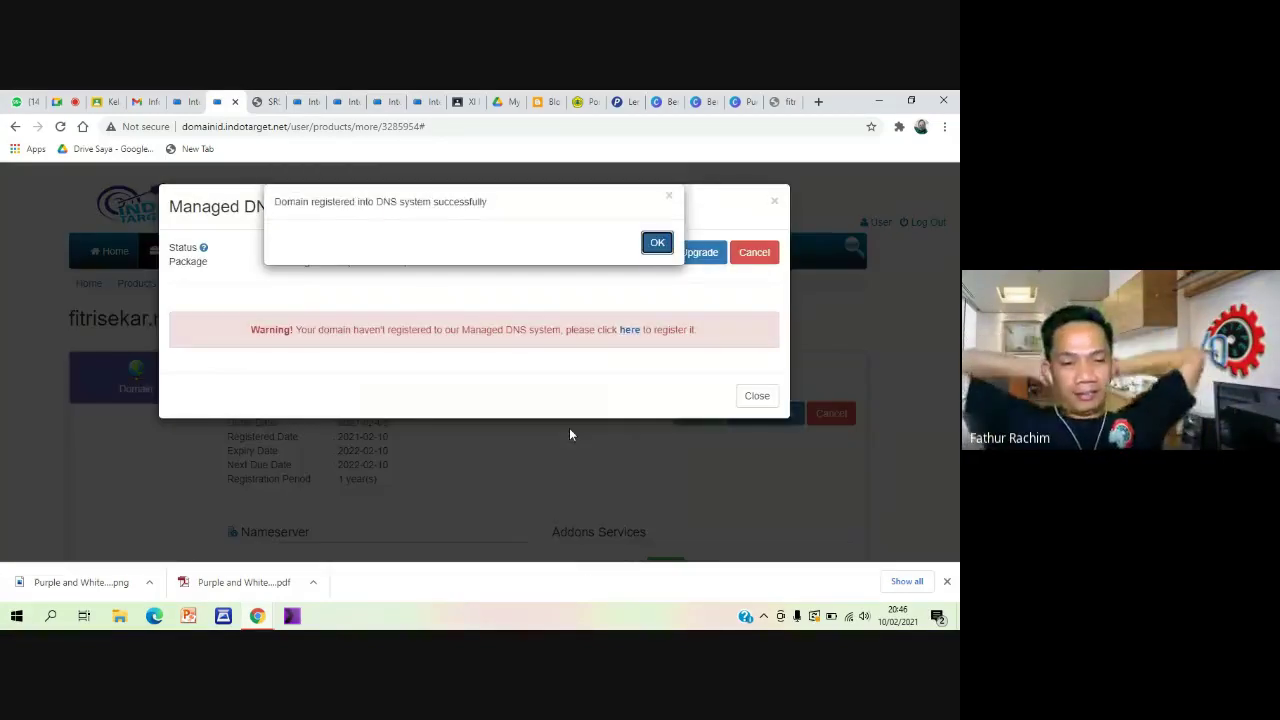
pyautogui.click(655, 244)
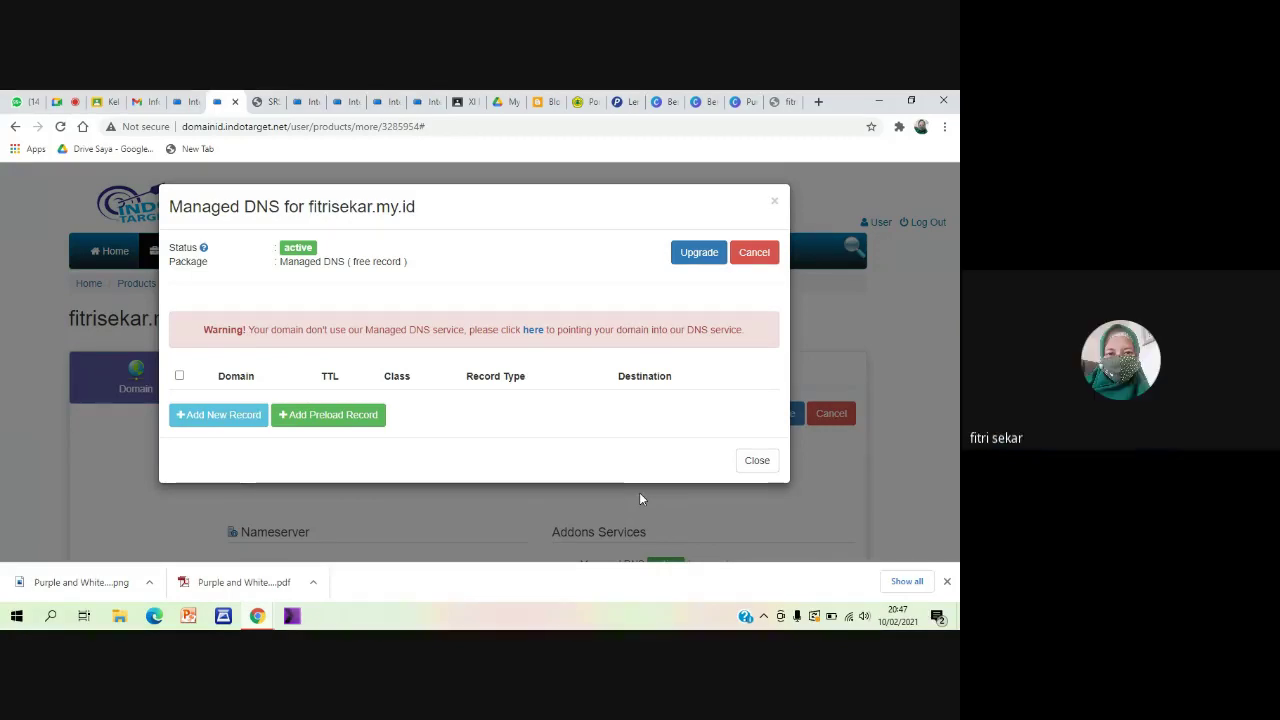
# Point the domain's nameservers to Managed DNS, then stop presenting in Google Meet
pyautogui.click(539, 330)
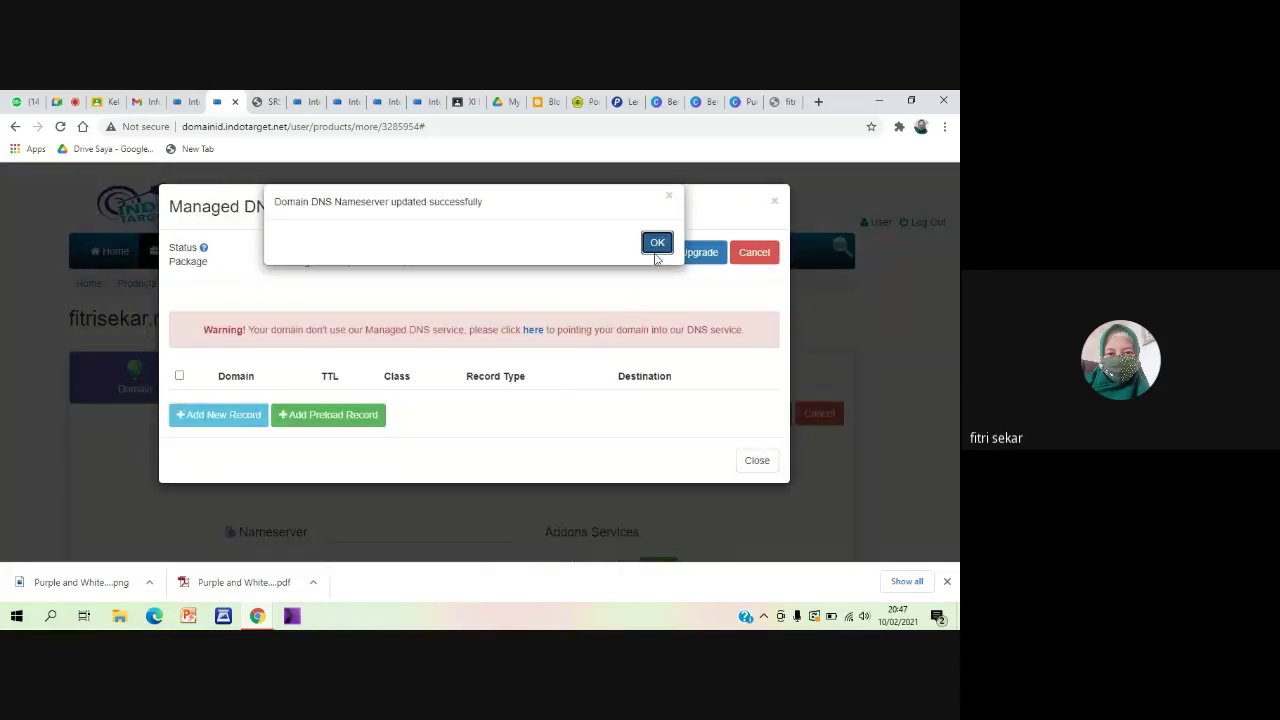
pyautogui.click(657, 244)
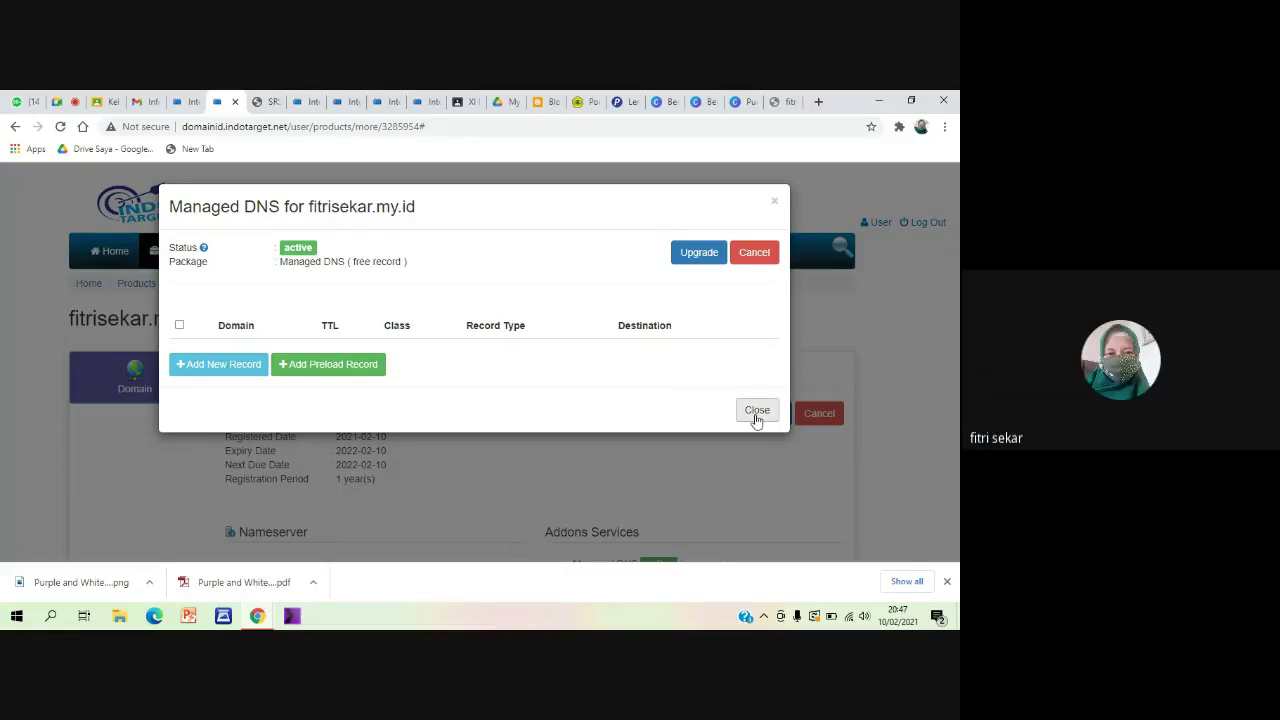
pyautogui.click(60, 101)
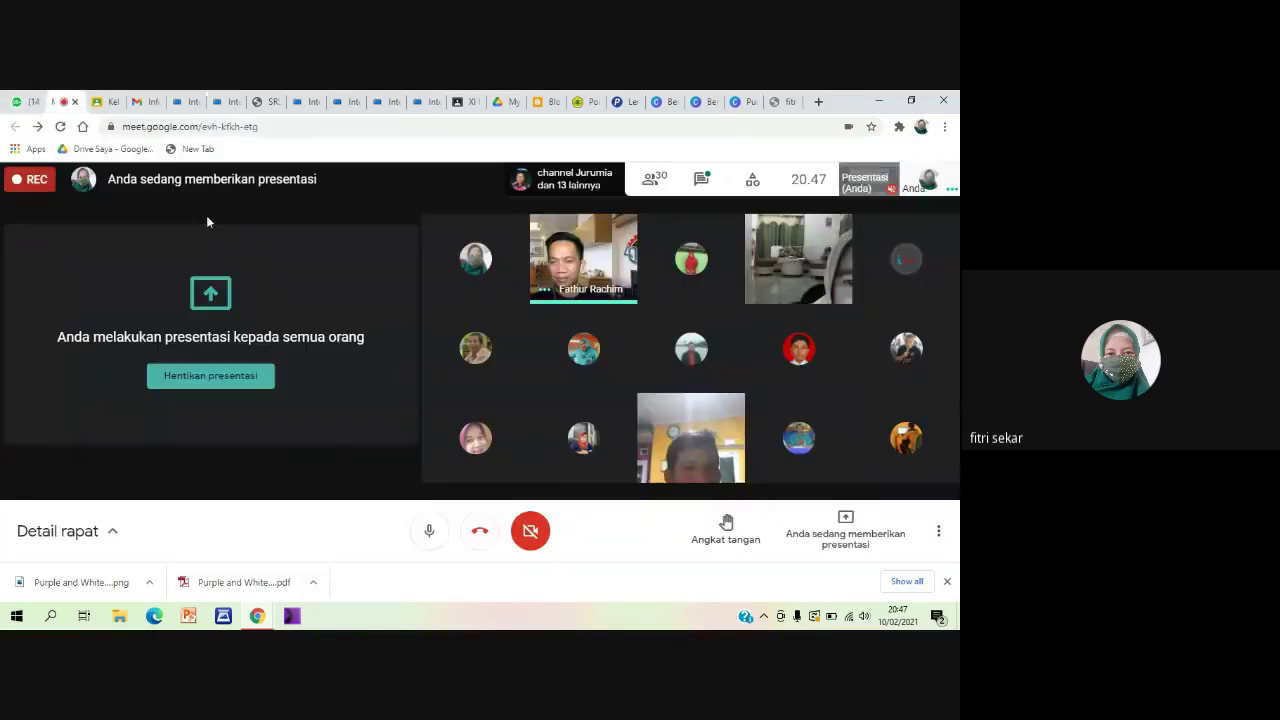
pyautogui.click(210, 376)
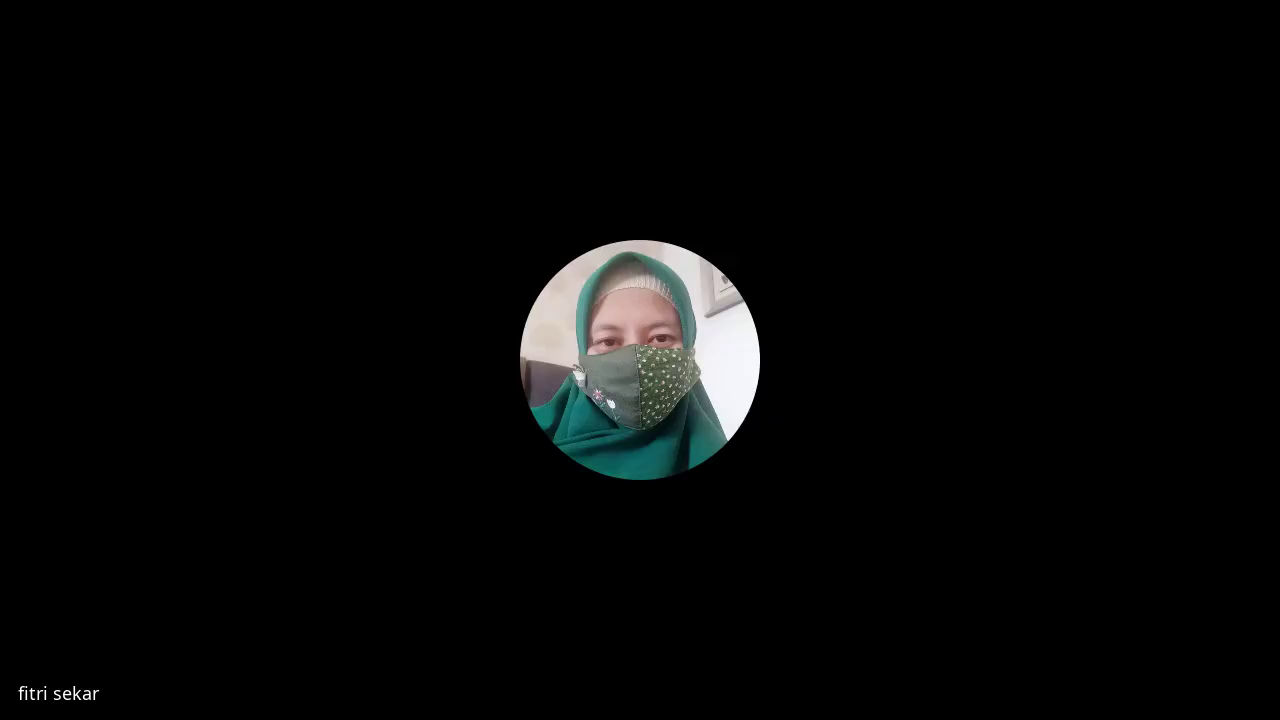